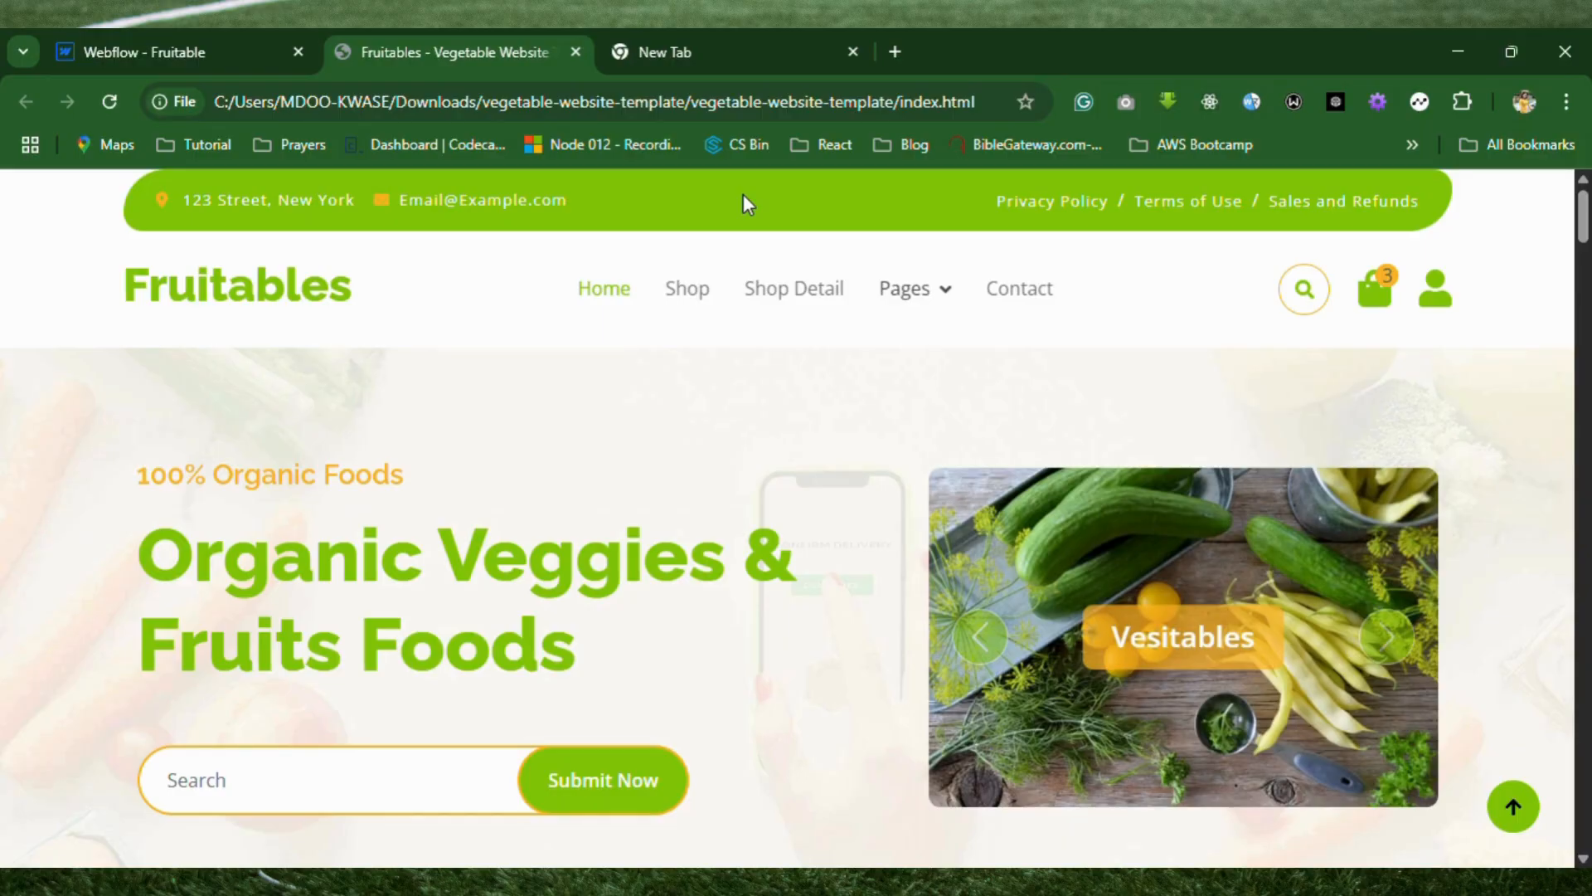
# Switch to the Webflow project and add a Container inside Navbar No Shadow, directly above Navbar No Shadow Container.
pyautogui.click(225, 52)
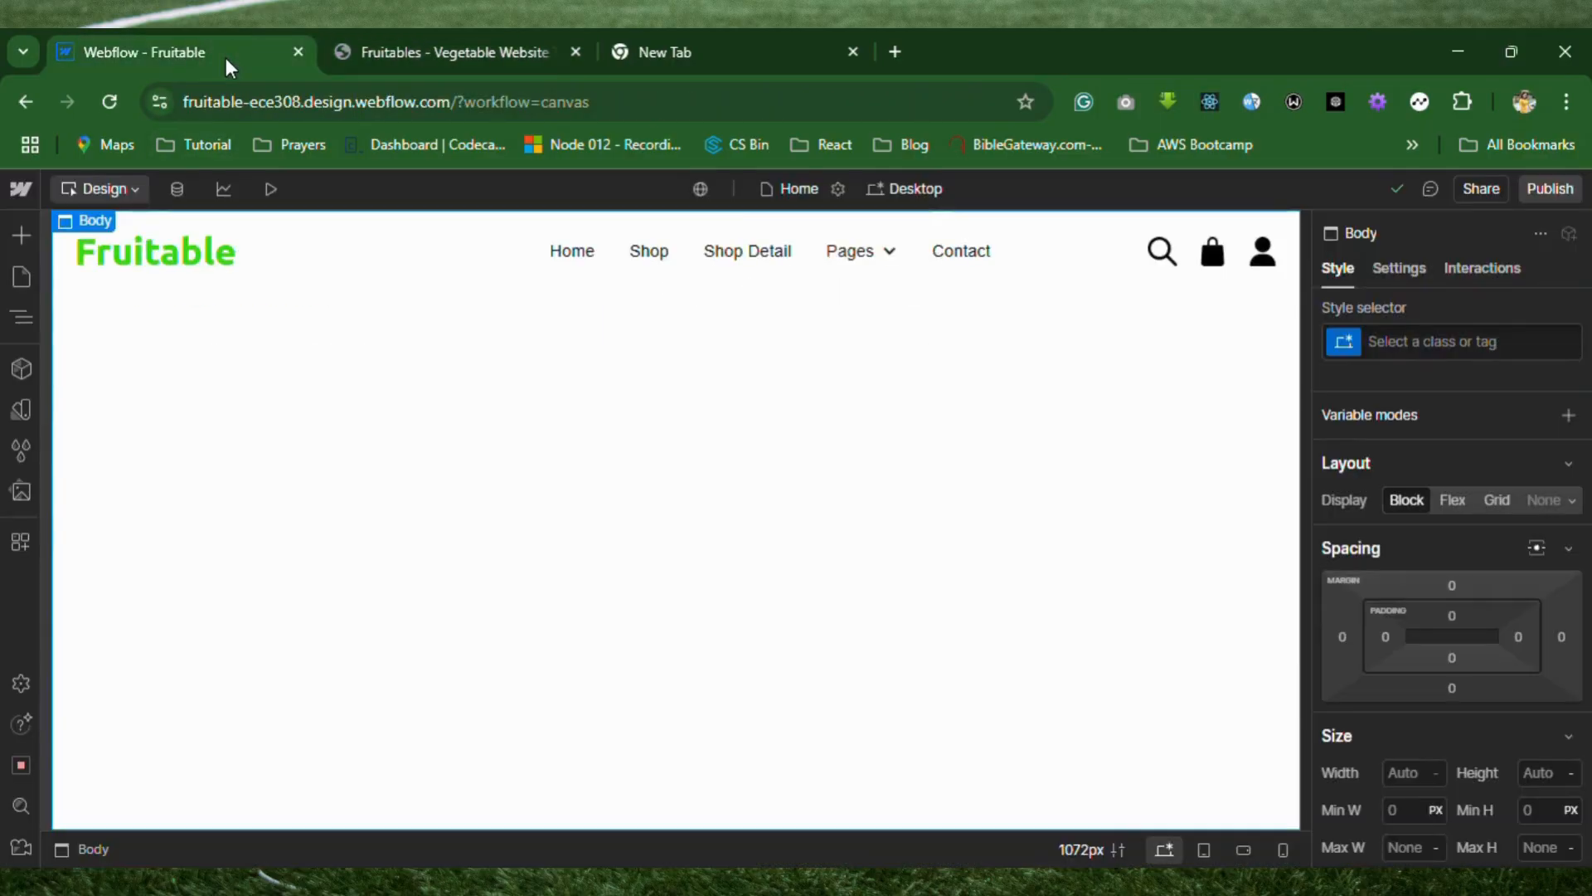
pyautogui.click(15, 320)
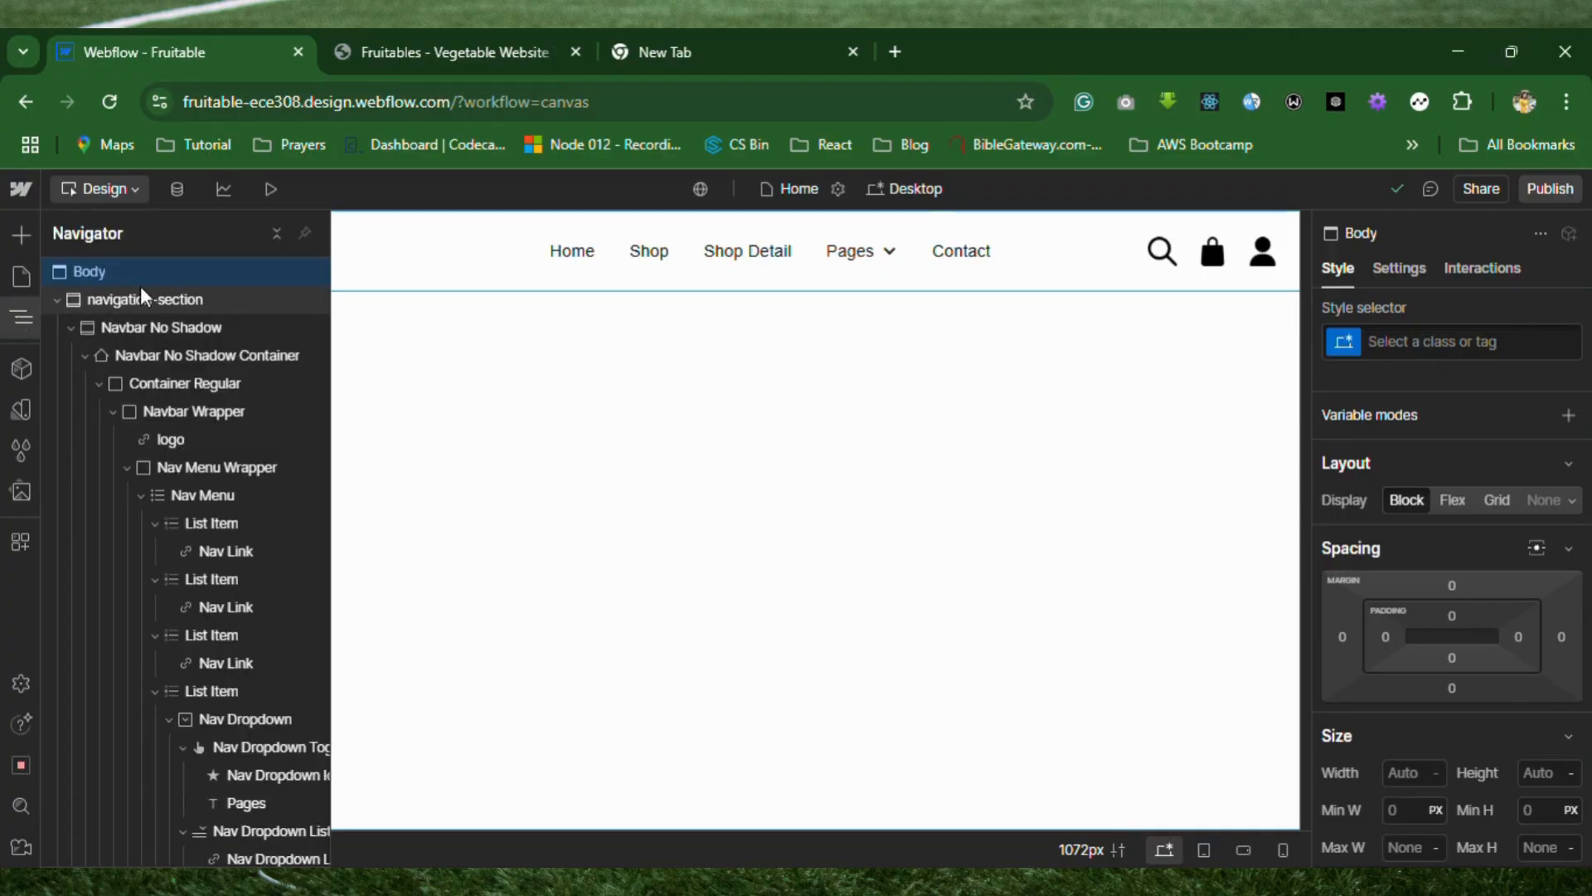
pyautogui.click(88, 331)
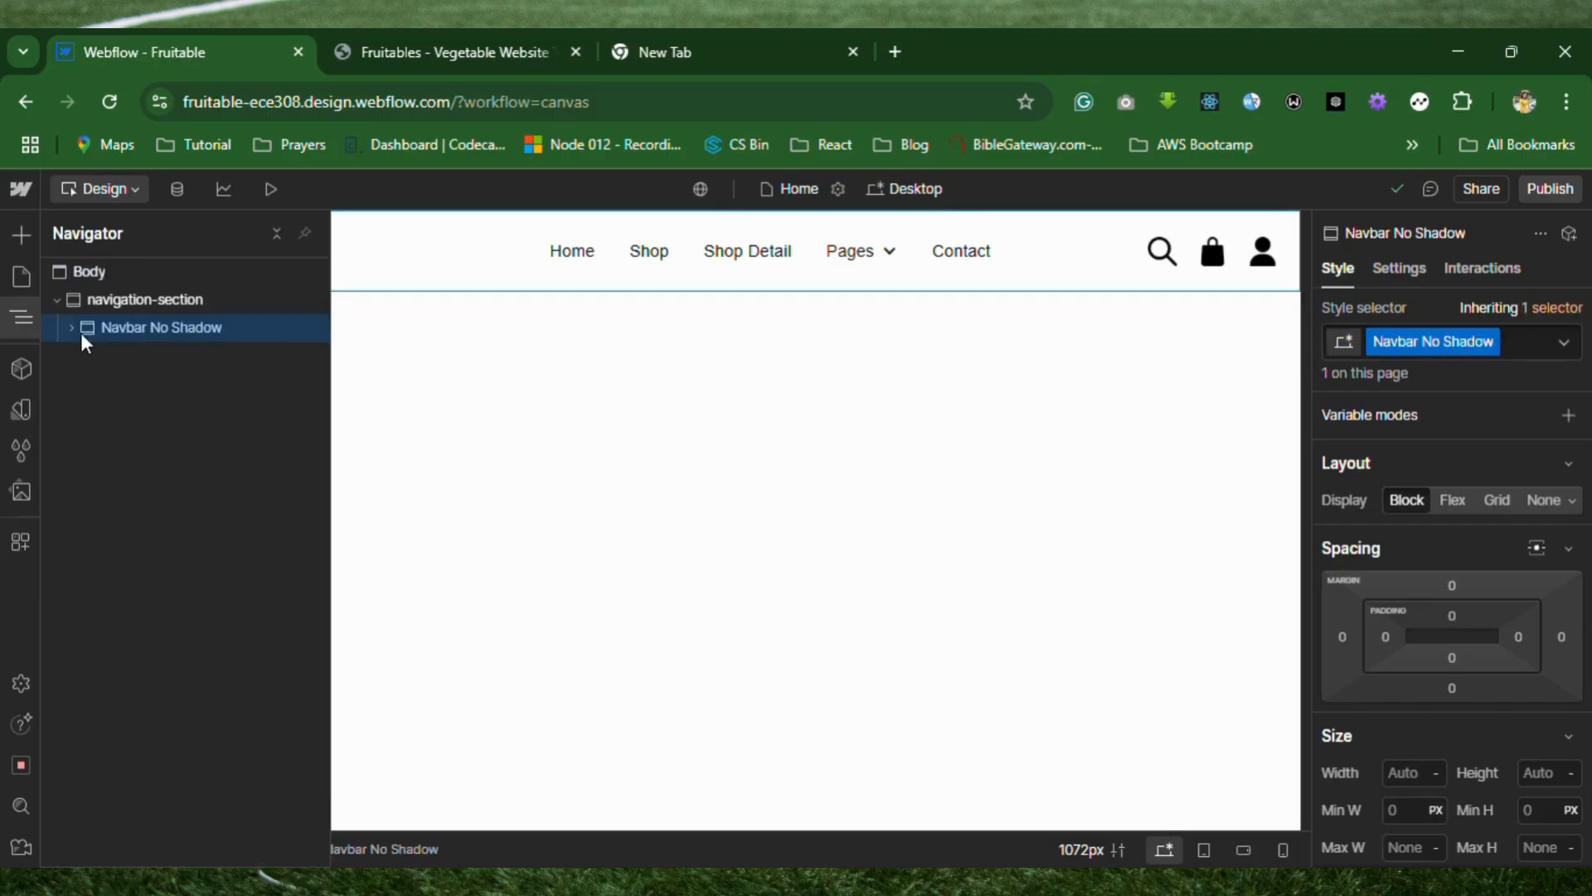
pyautogui.click(23, 232)
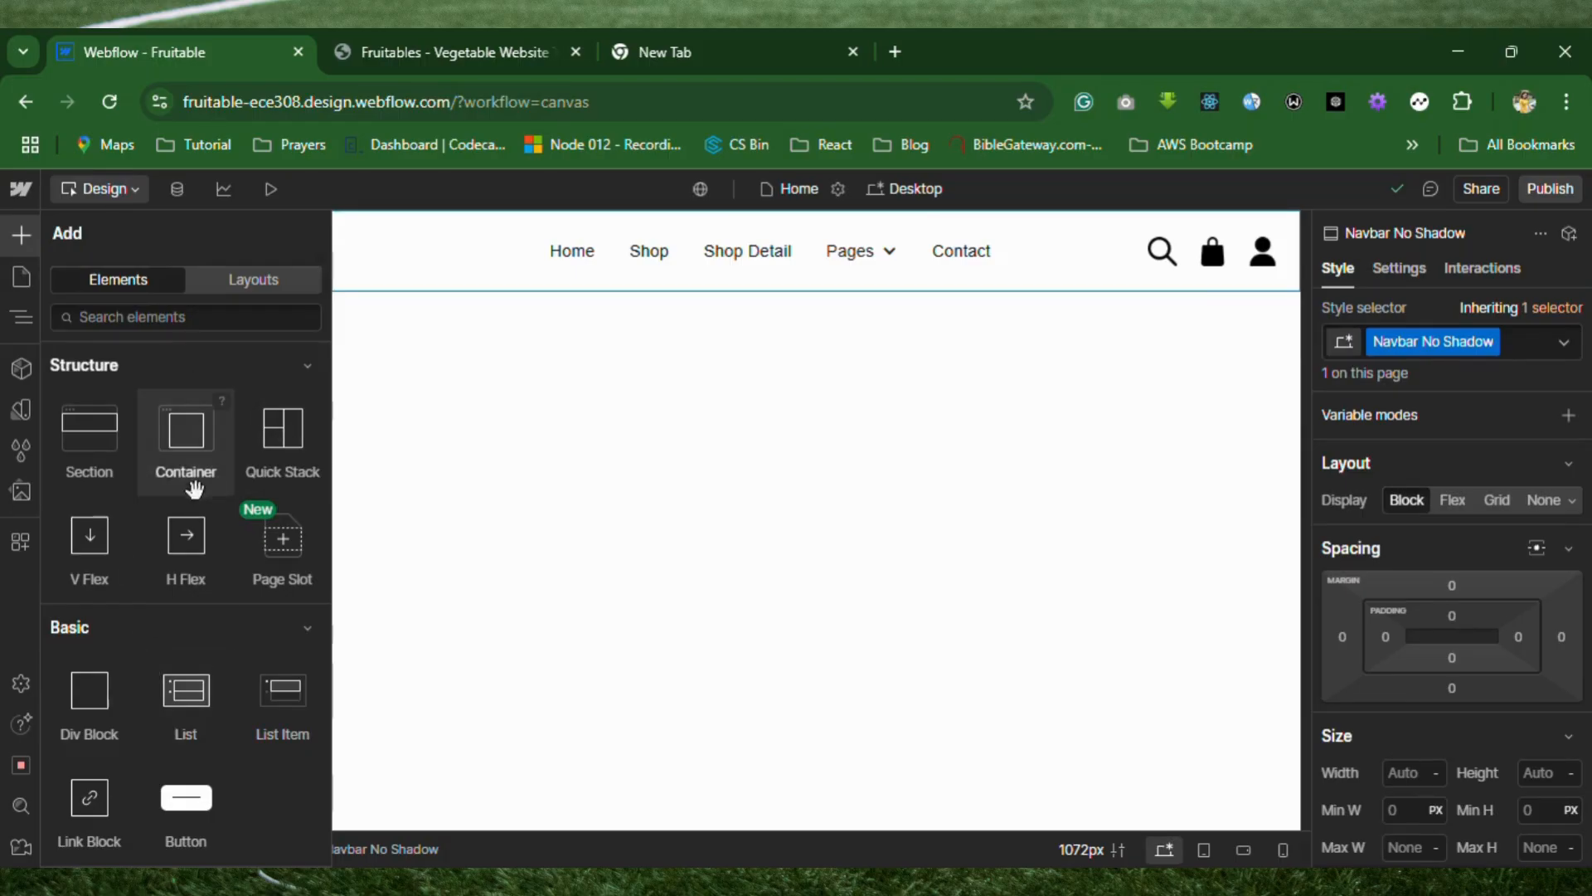
pyautogui.moveTo(313, 265); pyautogui.dragTo(519, 234)
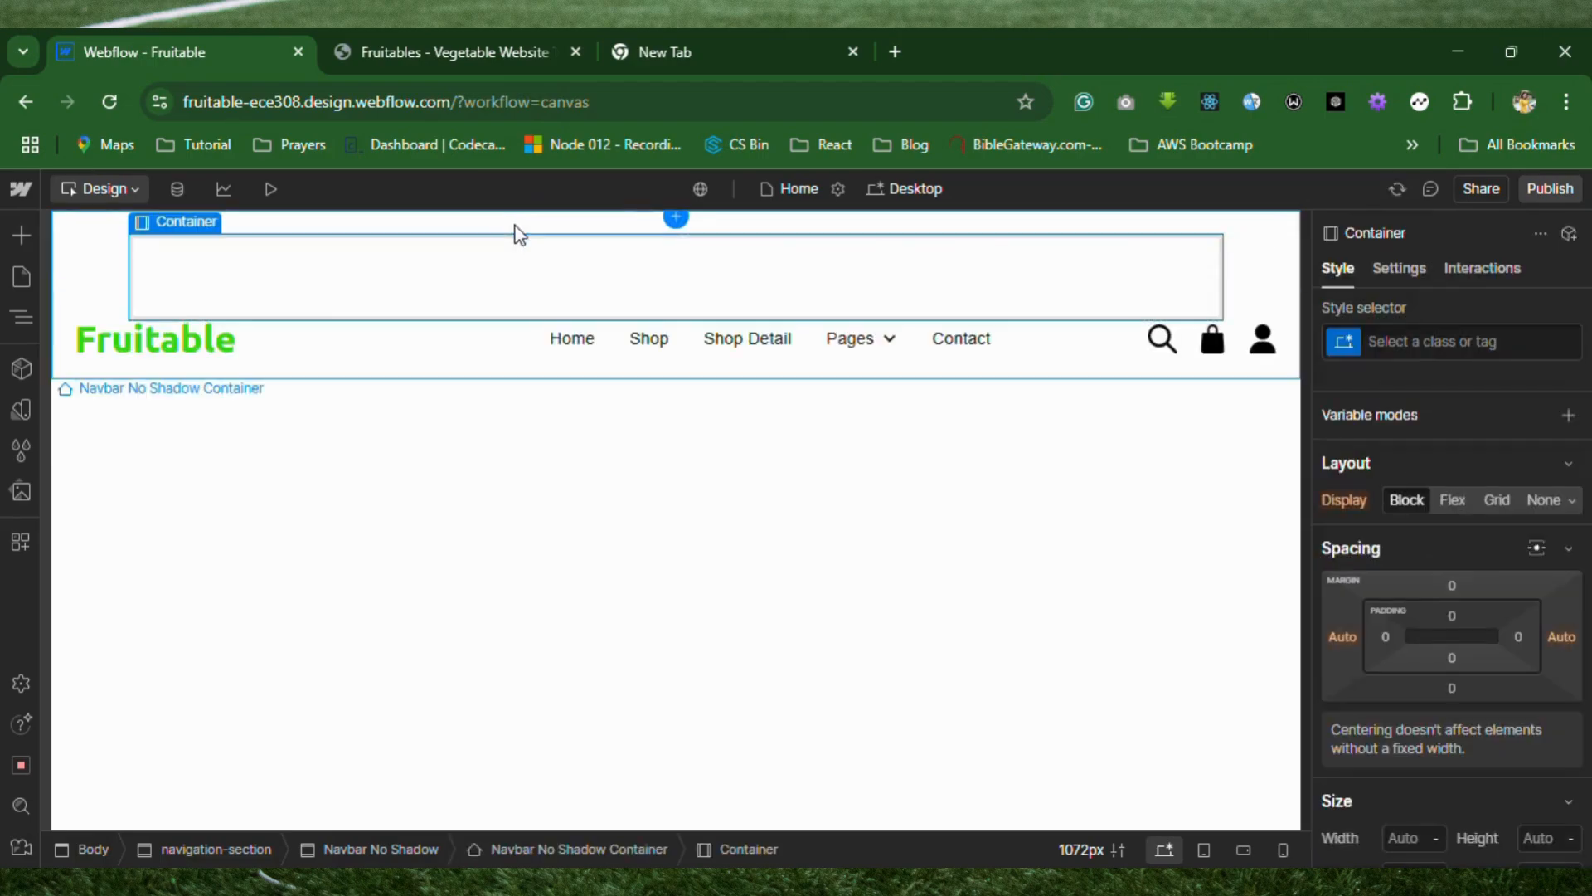
pyautogui.click(28, 315)
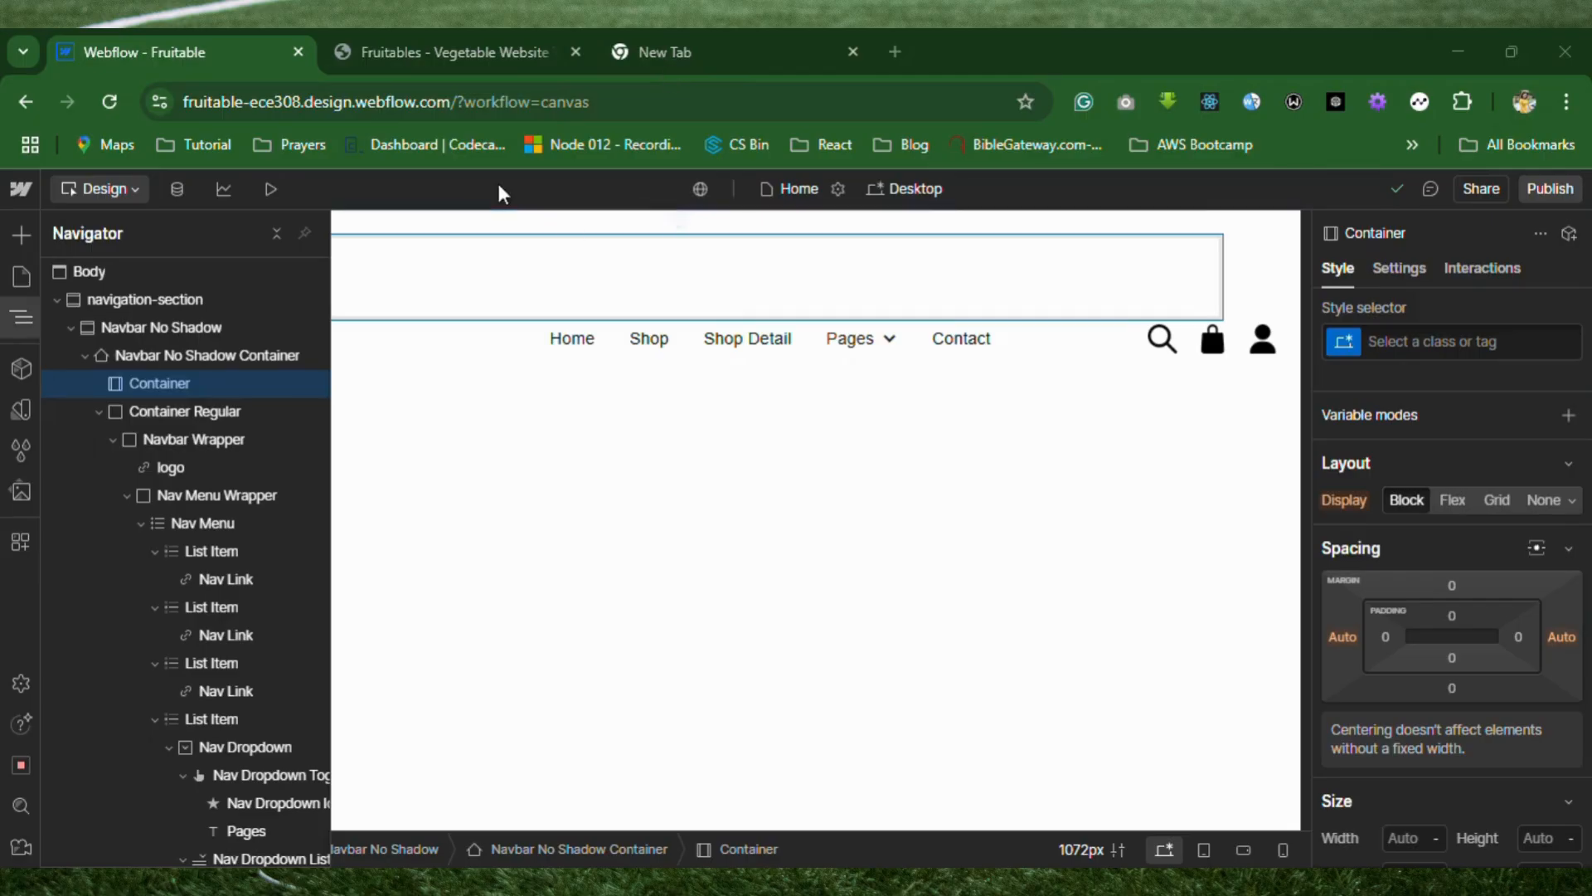
pyautogui.moveTo(160, 380); pyautogui.dragTo(154, 354)
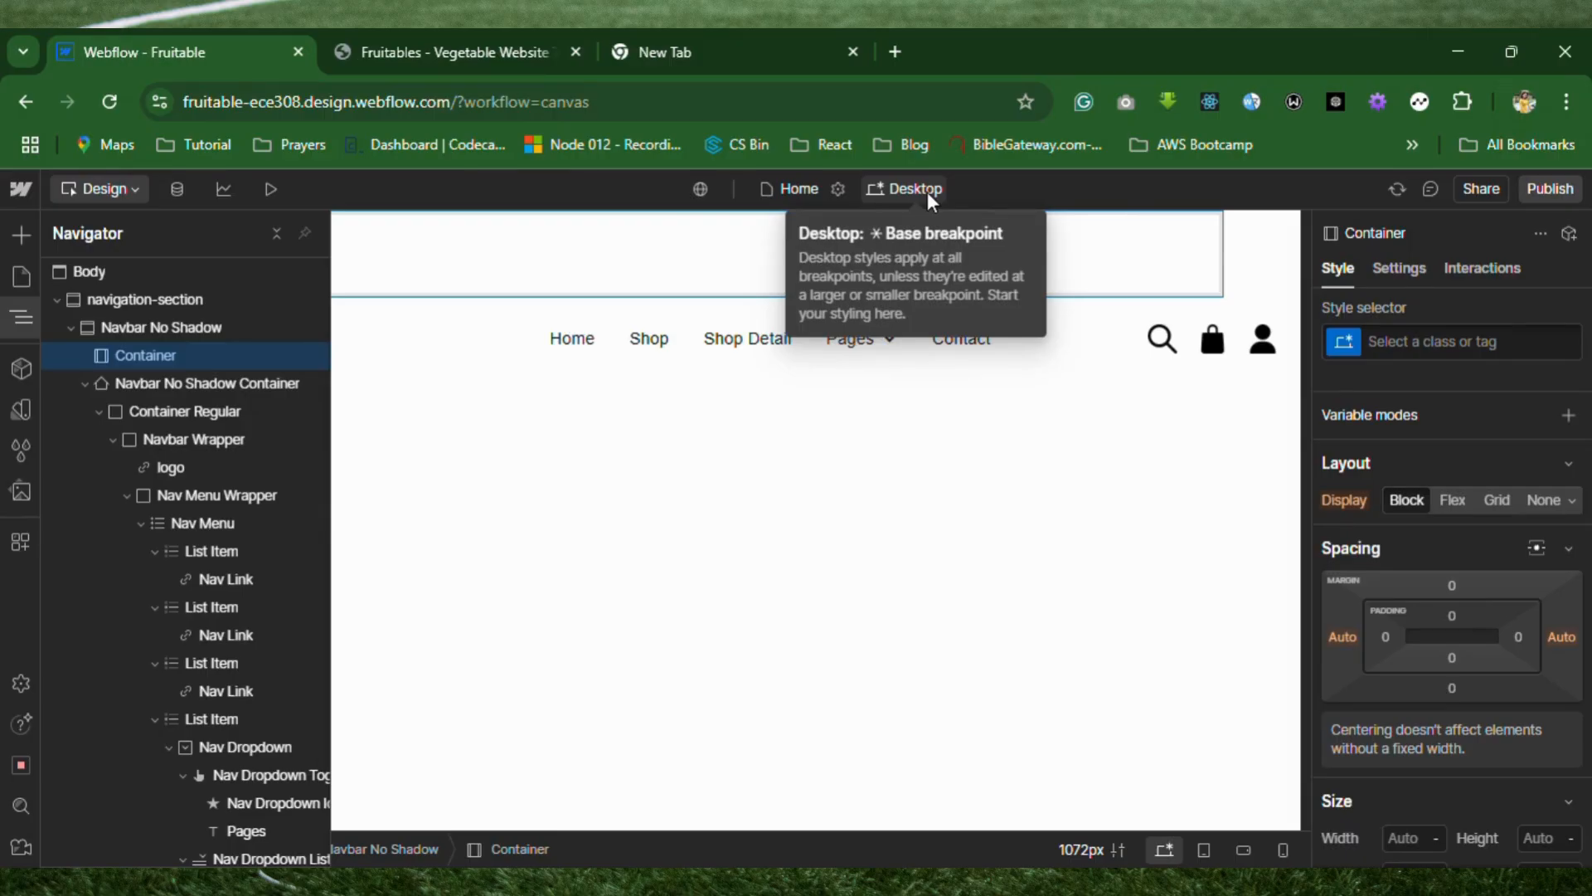
# Inspect the Fruitables reference page in the iPad Mini device view, checking its header with the collapsed menu opened and closed.
pyautogui.click(454, 41)
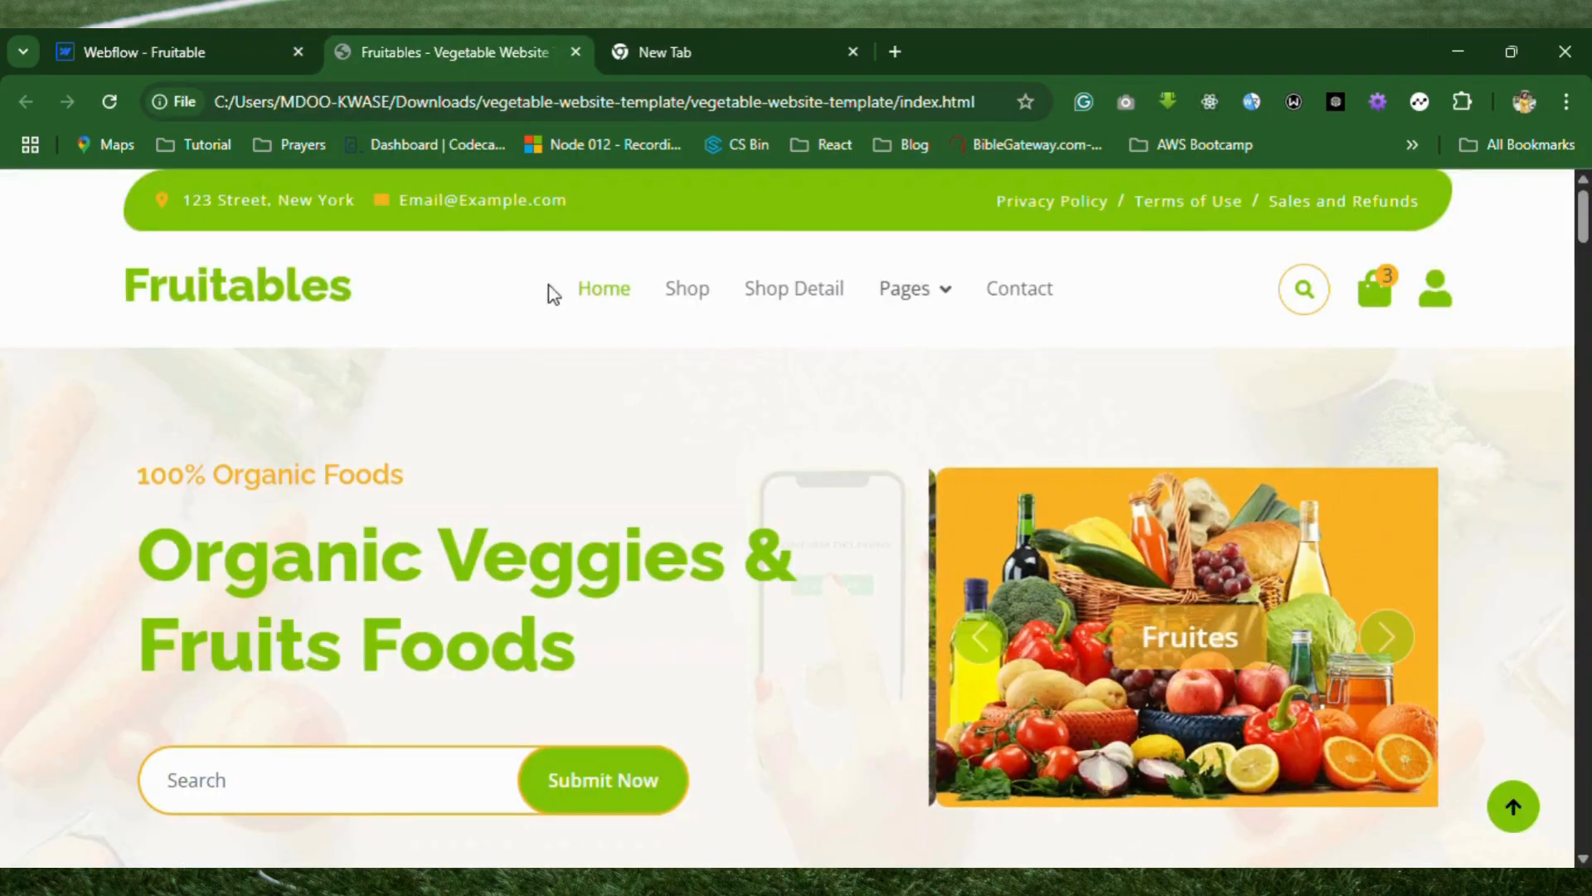
pyautogui.rightClick(498, 349)
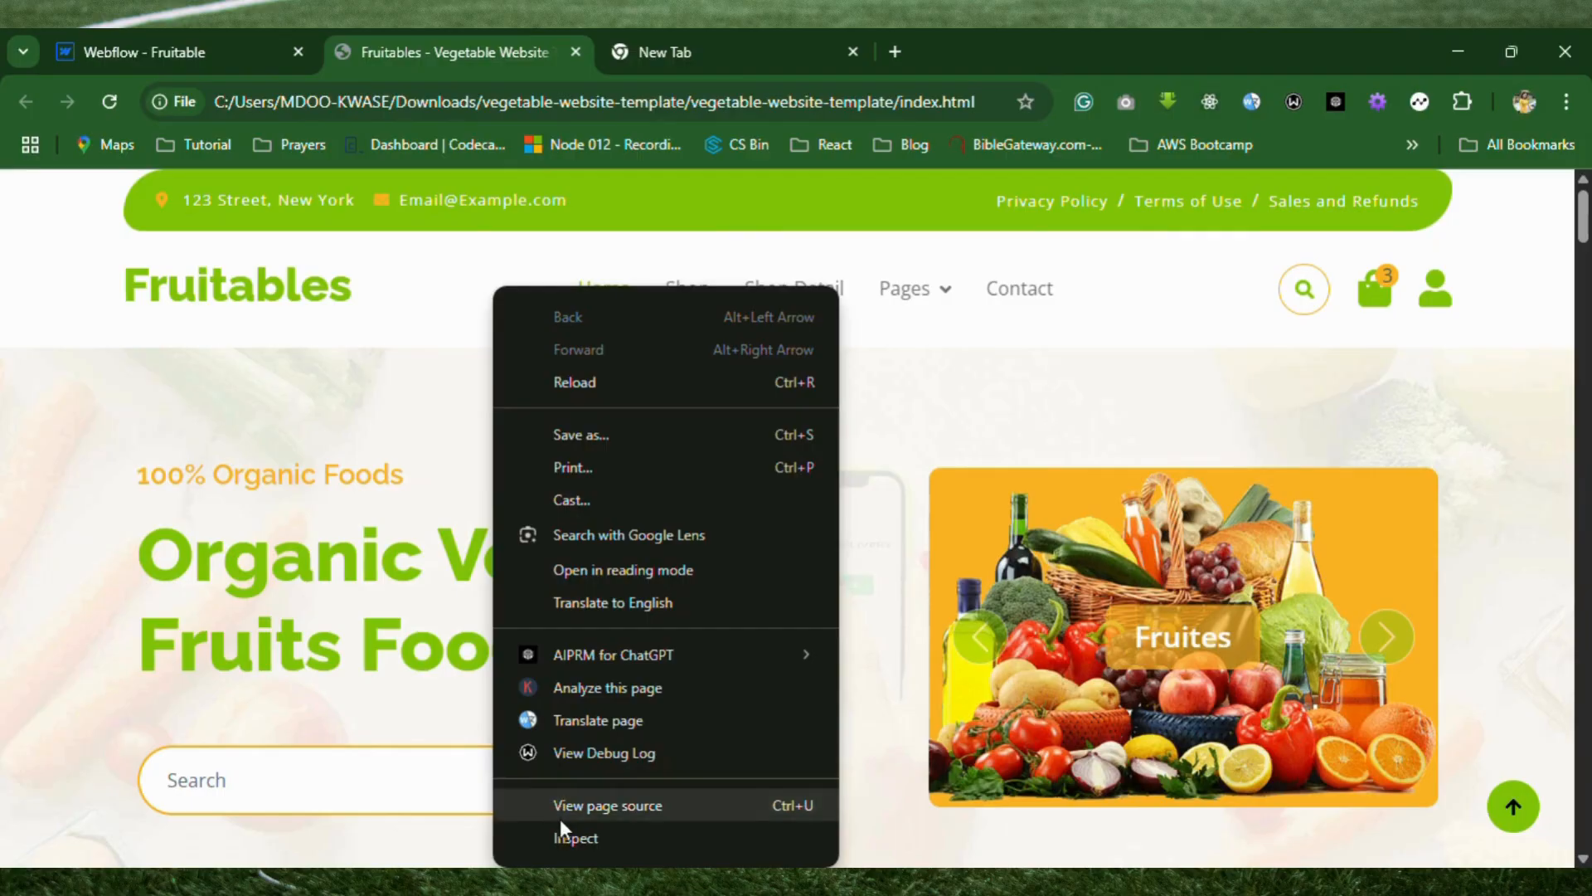
pyautogui.click(593, 849)
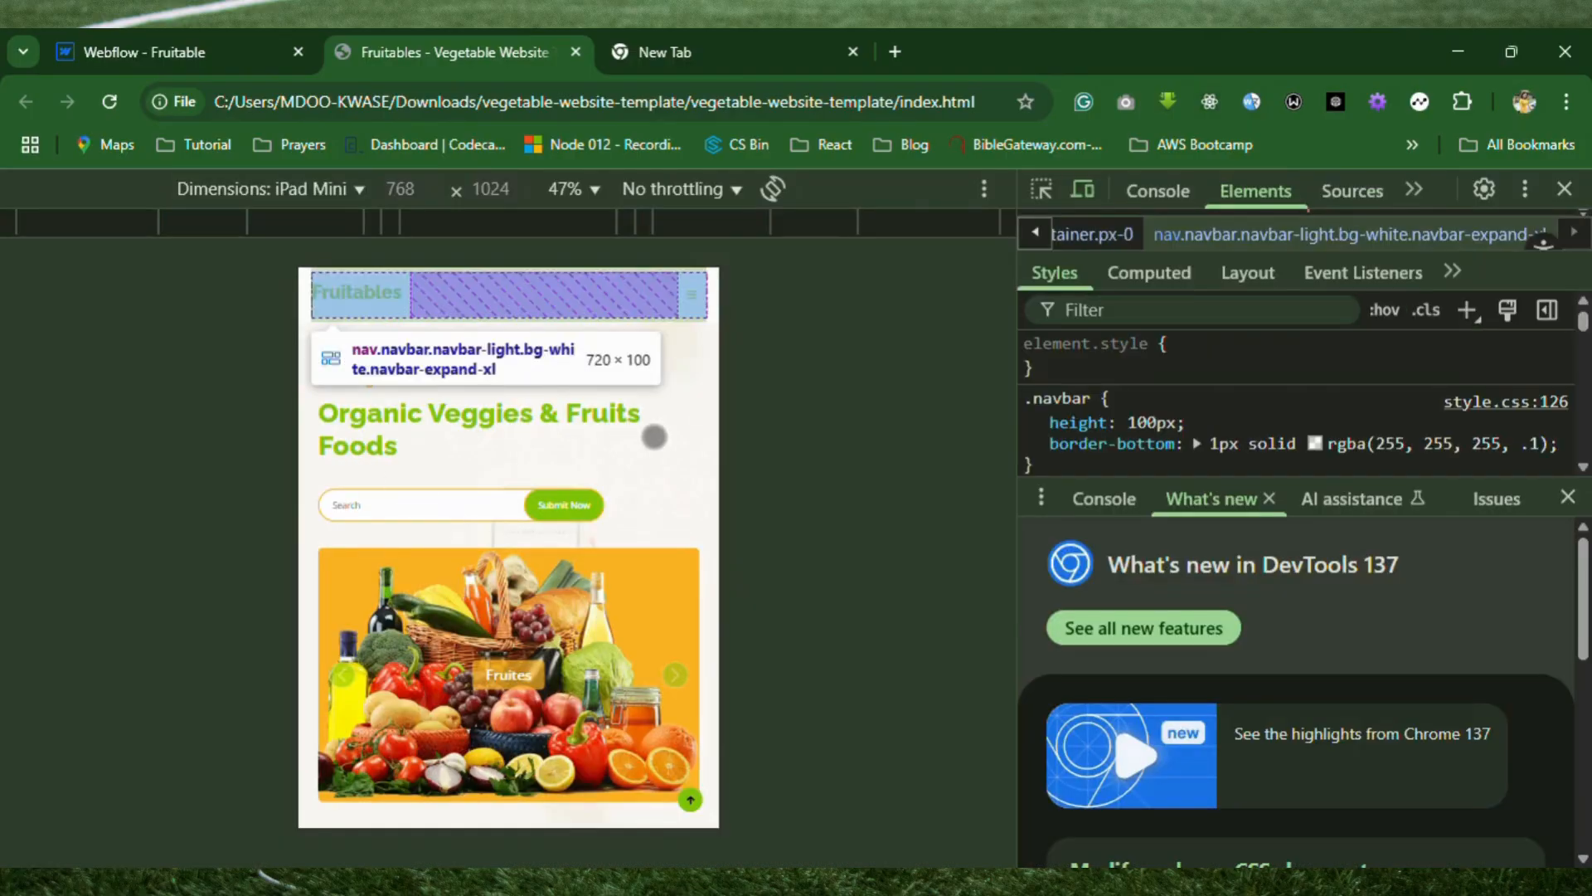
pyautogui.click(693, 292)
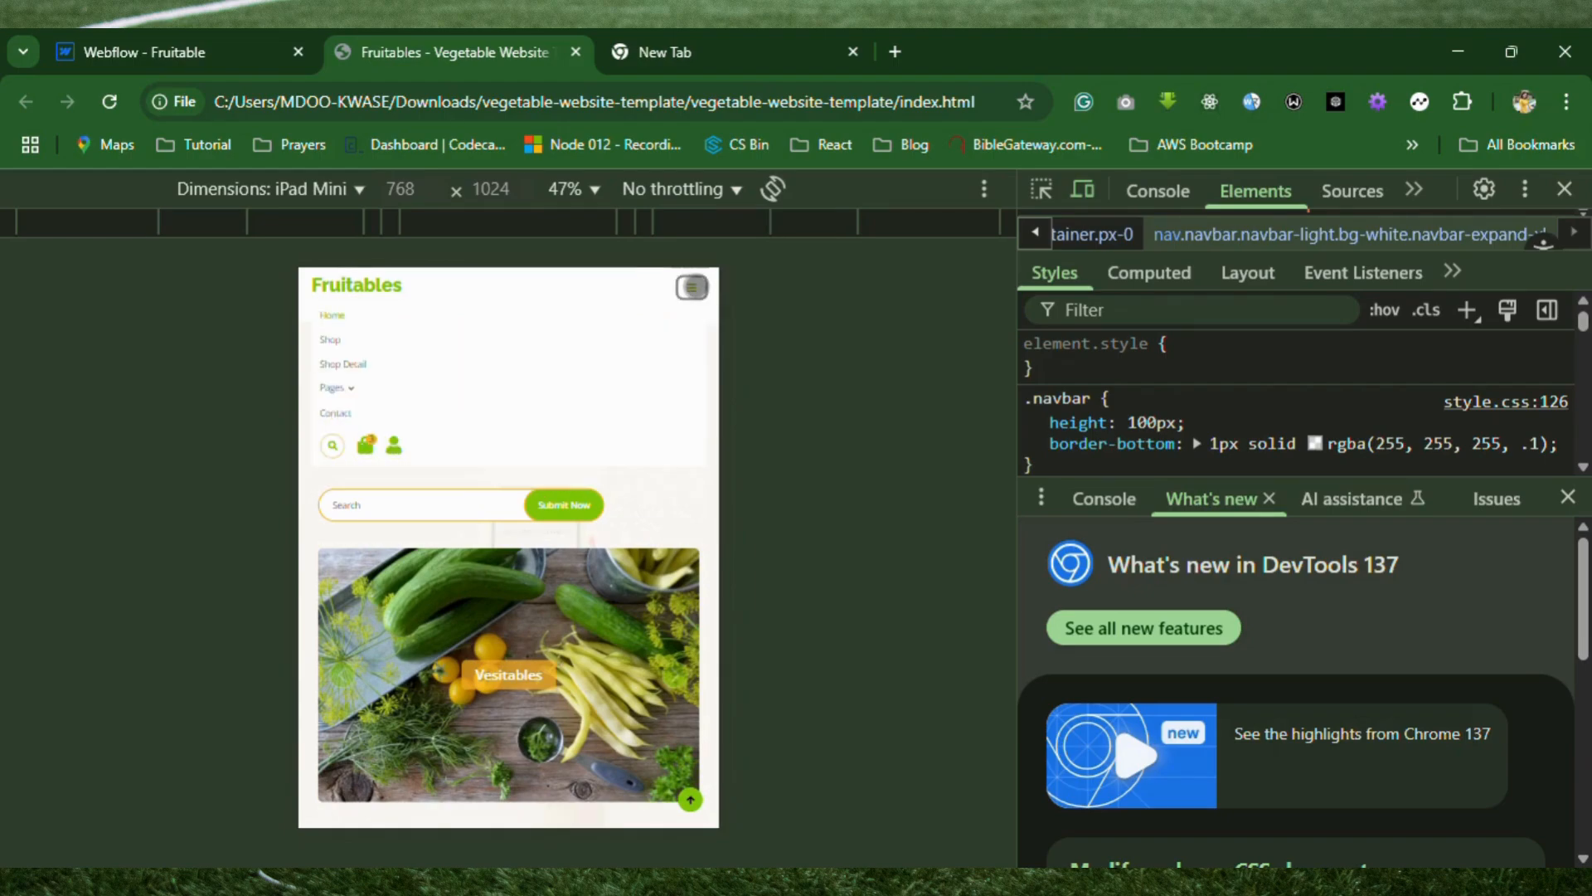
pyautogui.click(693, 288)
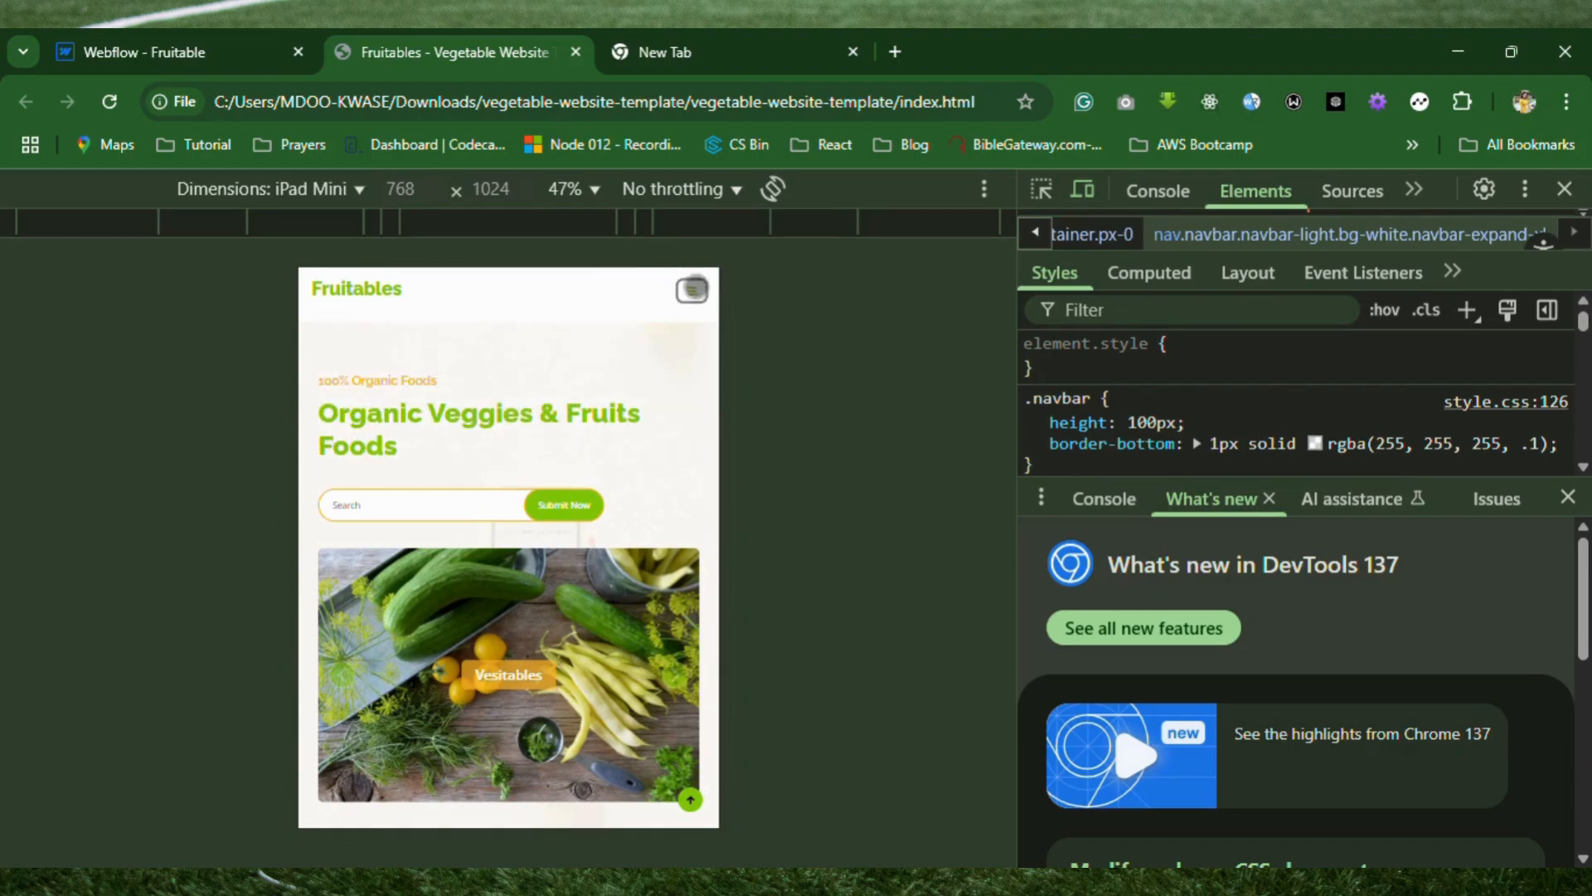
pyautogui.click(1564, 189)
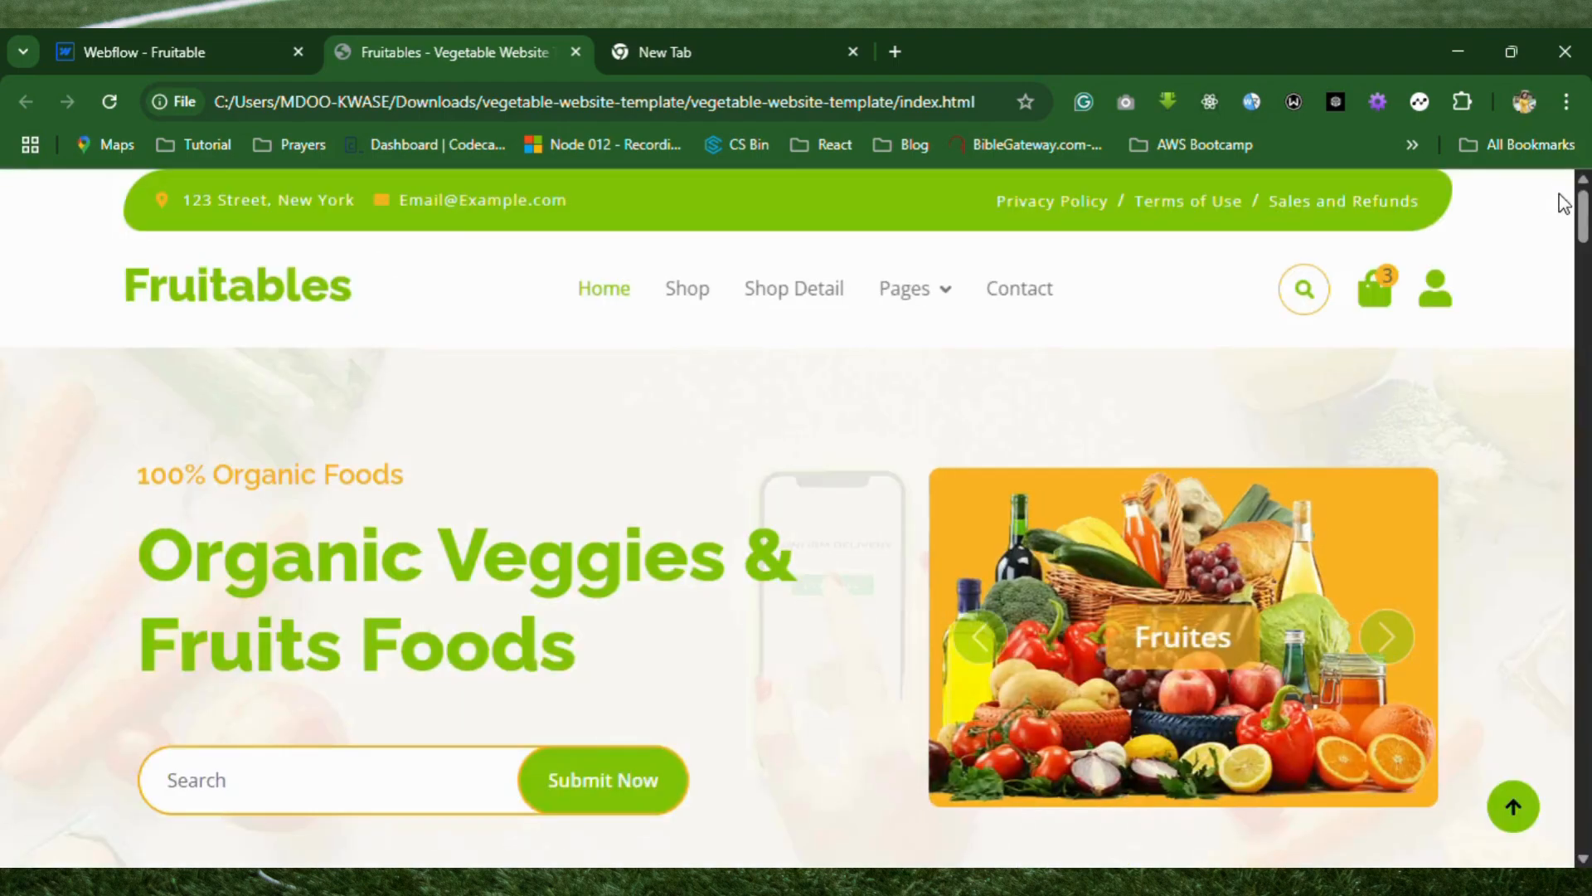
# Return to the Webflow project and give the new Container the class nav-info.
pyautogui.click(205, 61)
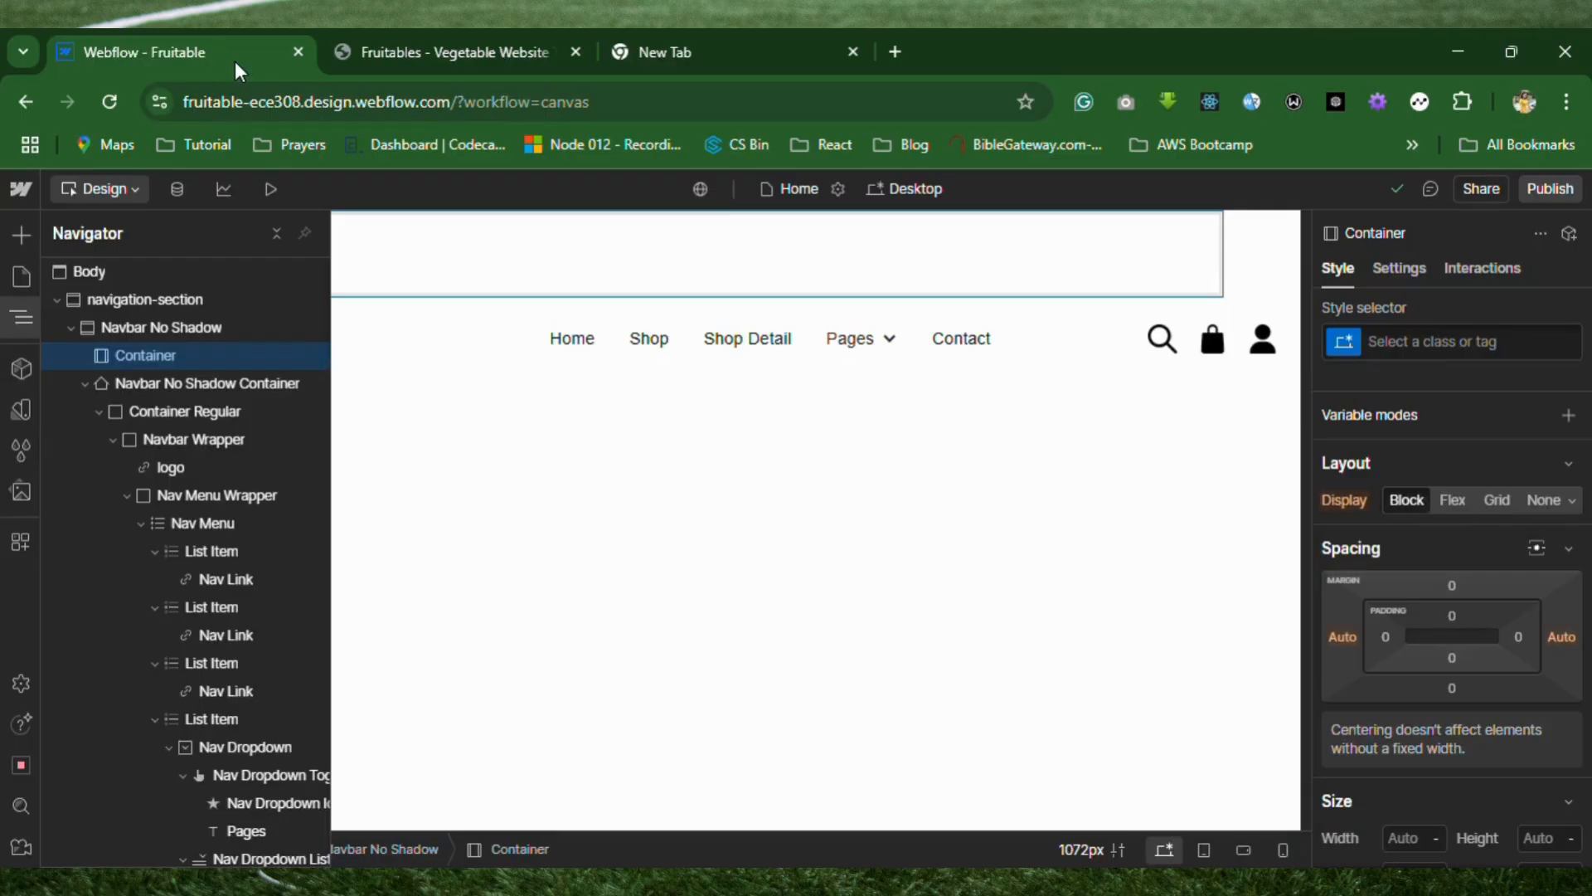
pyautogui.click(639, 270)
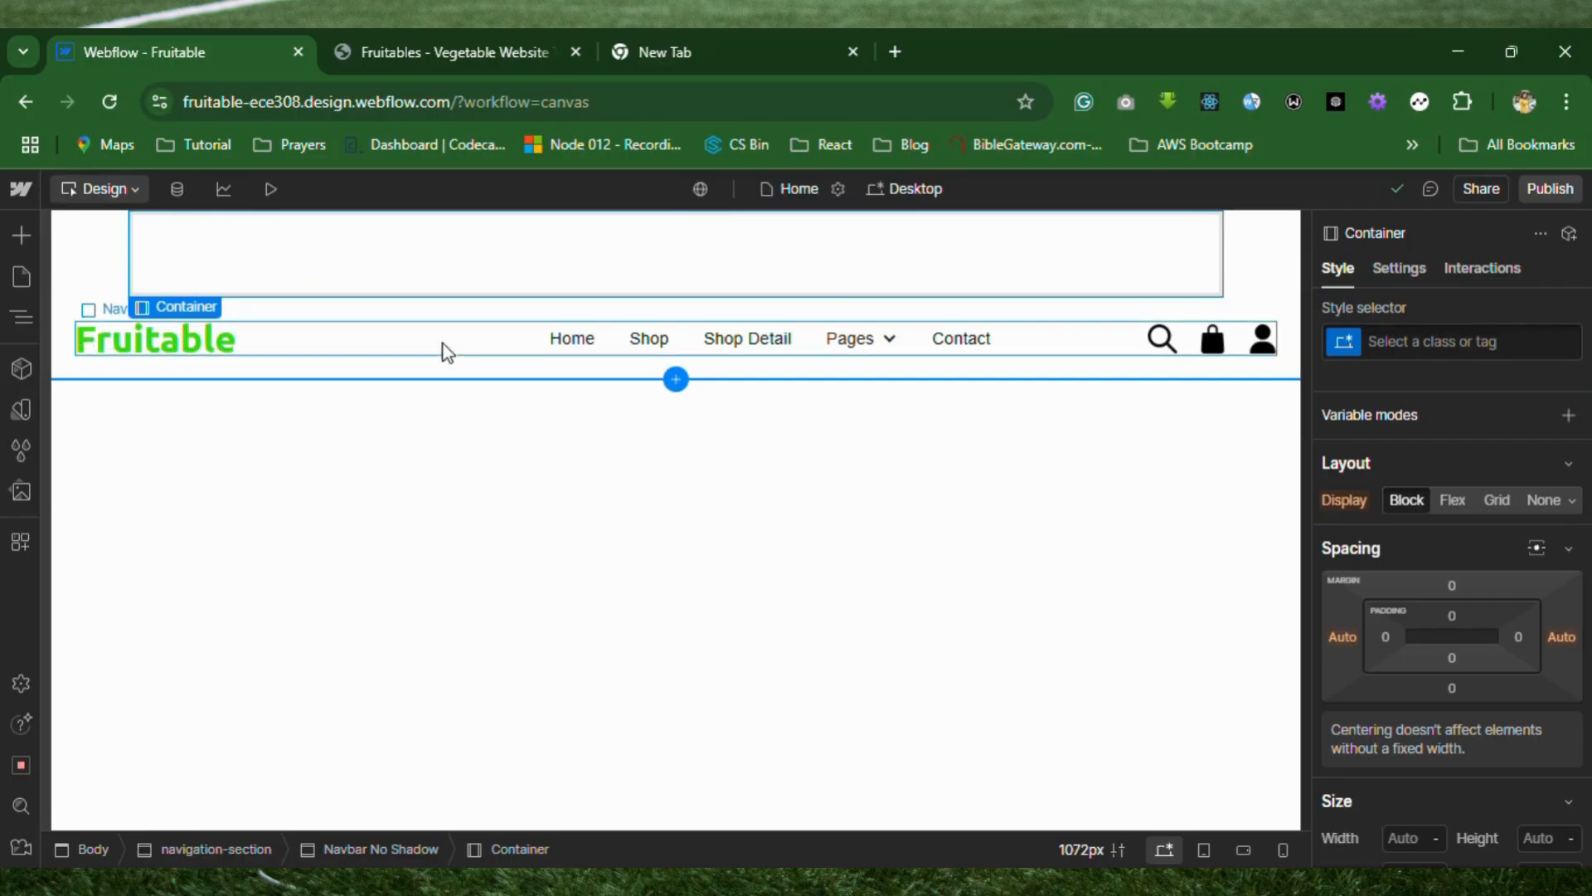
pyautogui.click(1443, 345)
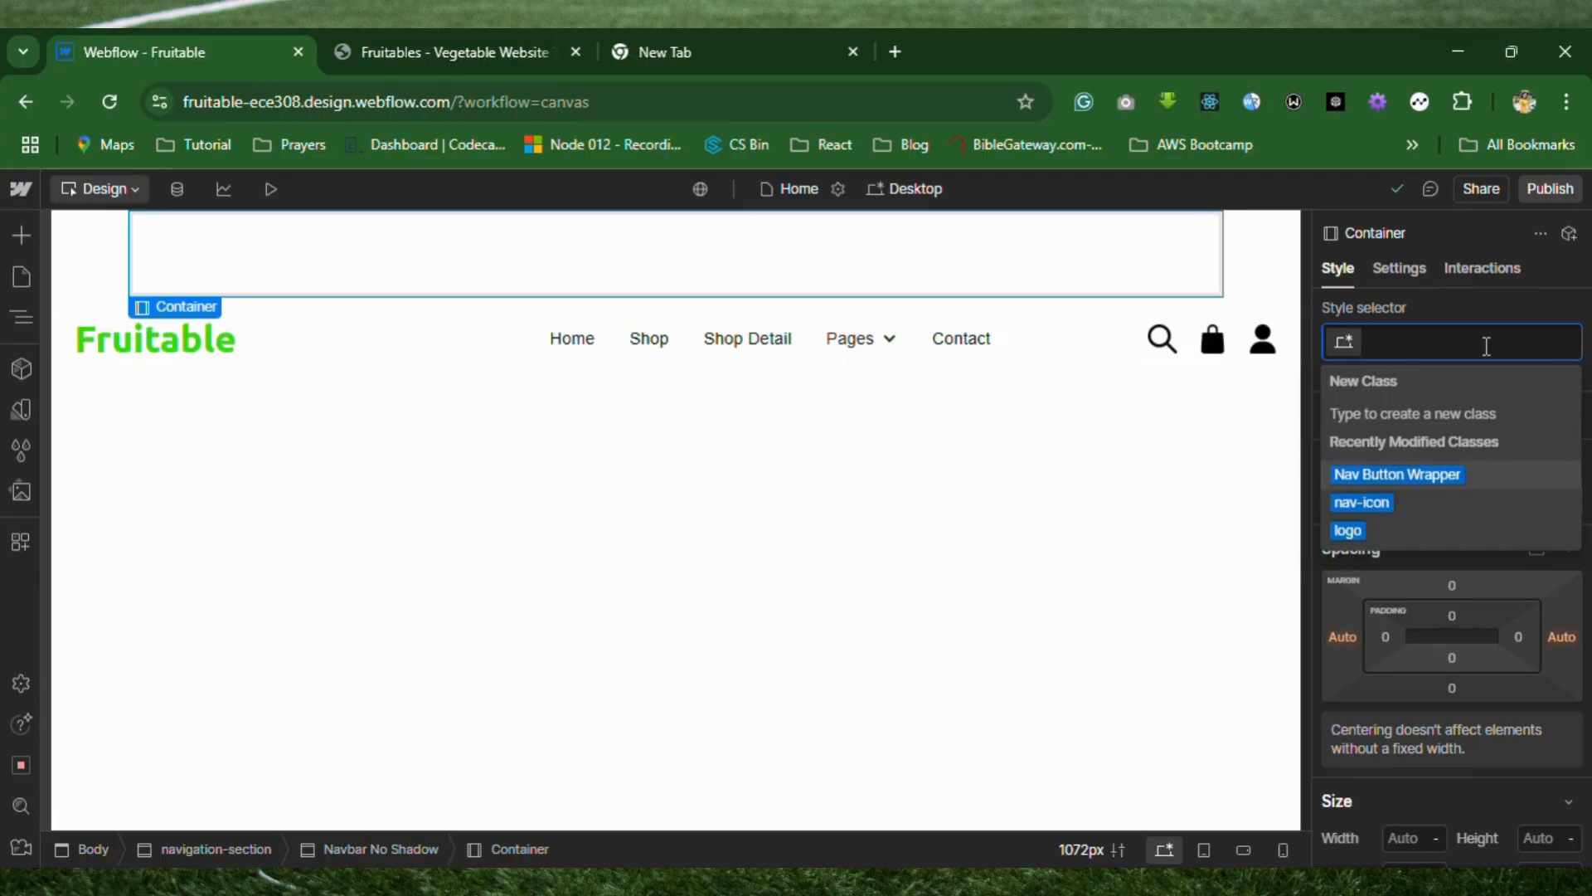
pyautogui.write('nava')
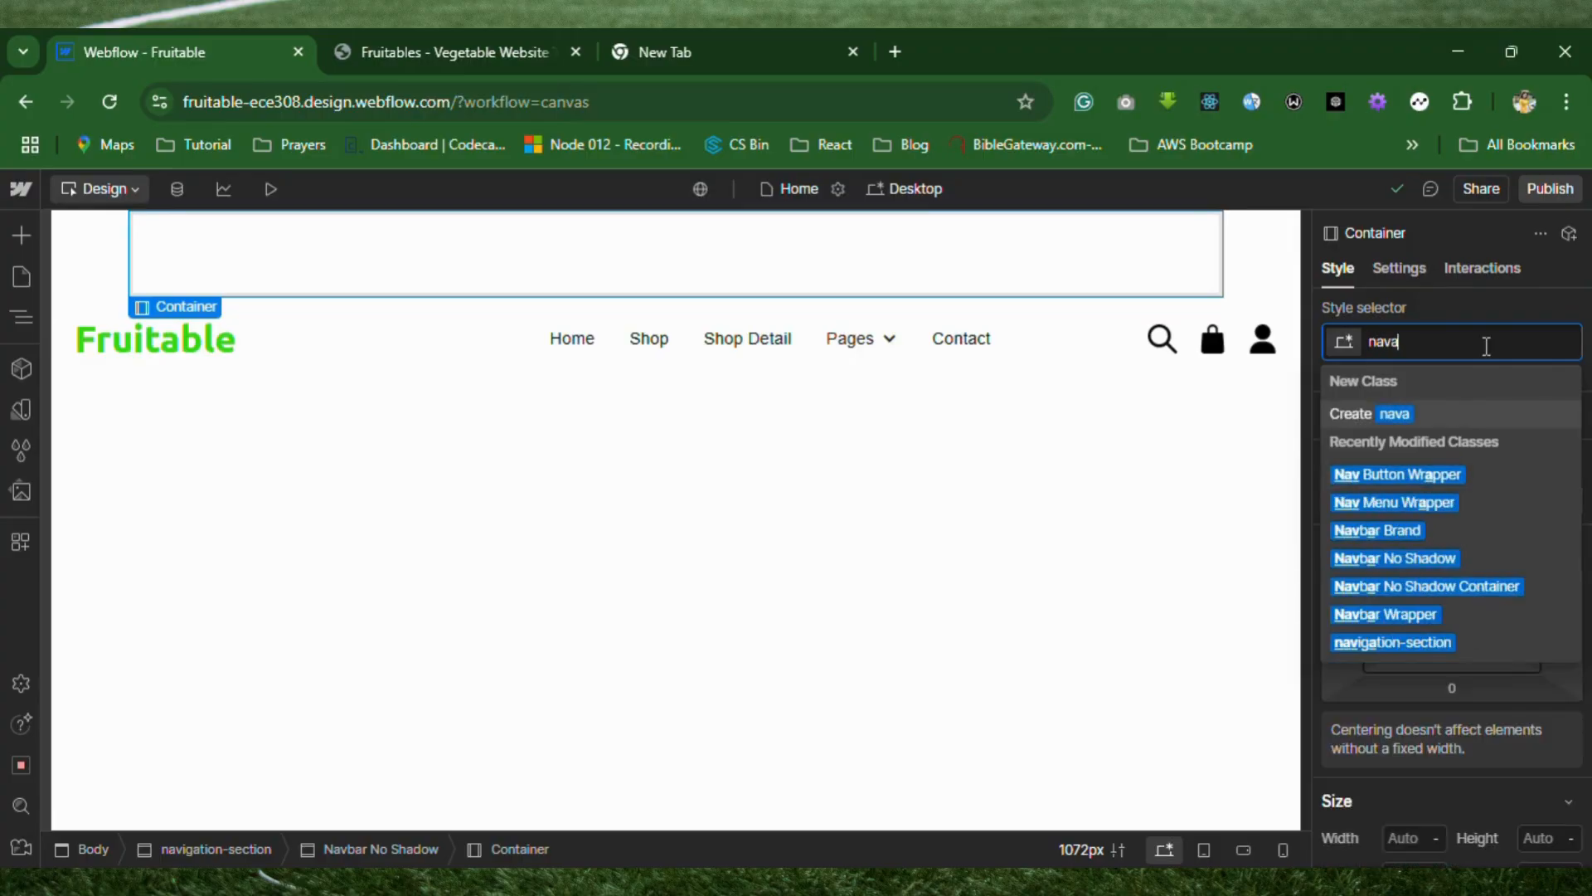
pyautogui.press('BackSpace')
pyautogui.write('-info')
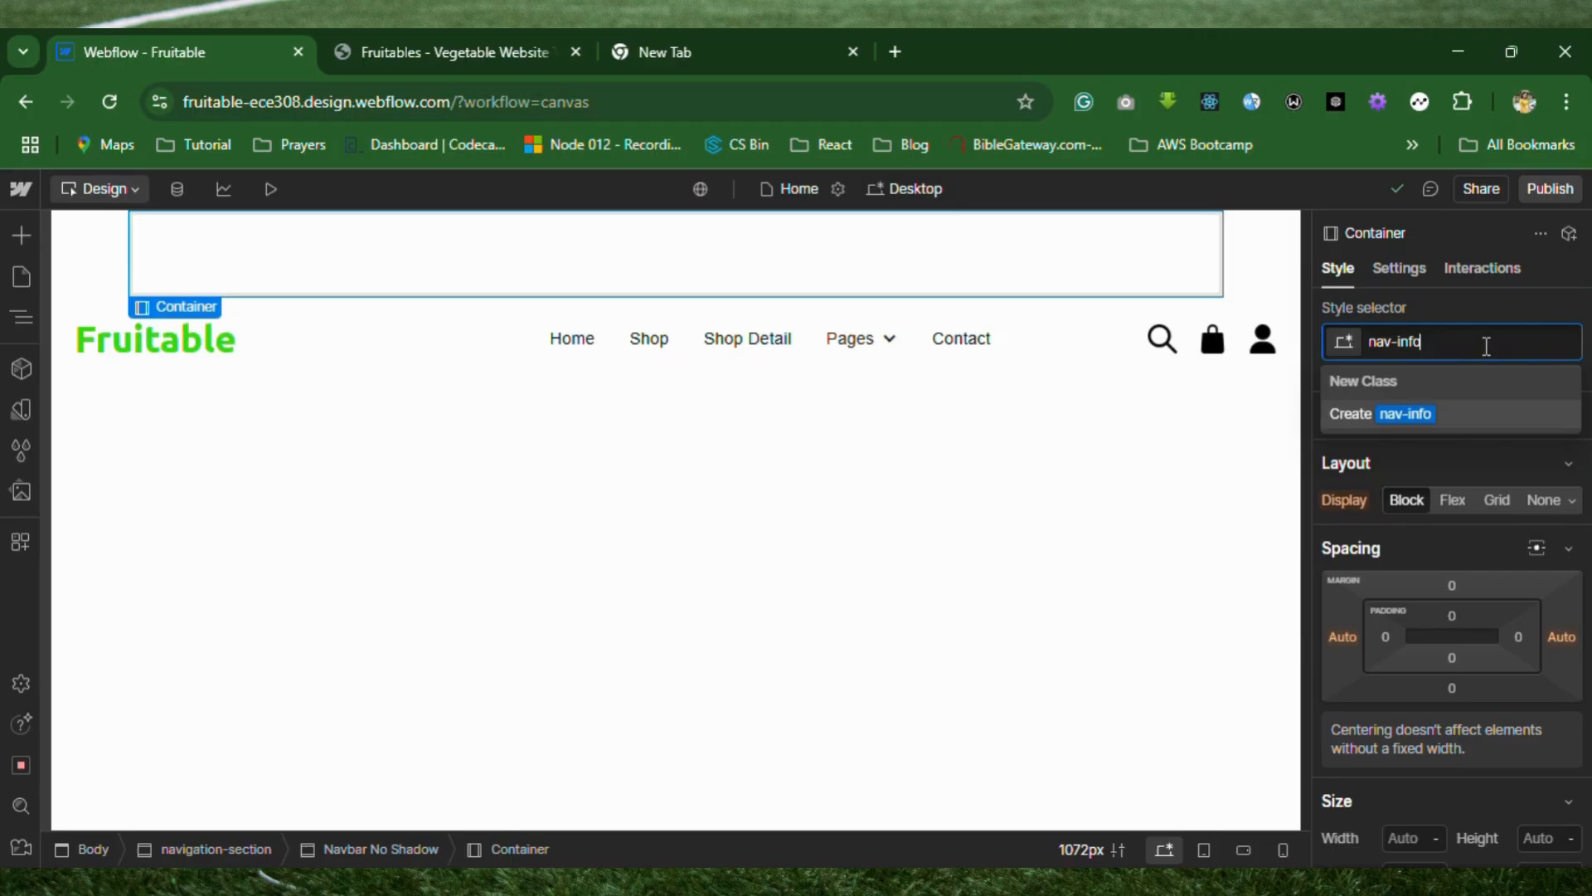
pyautogui.press('Return')
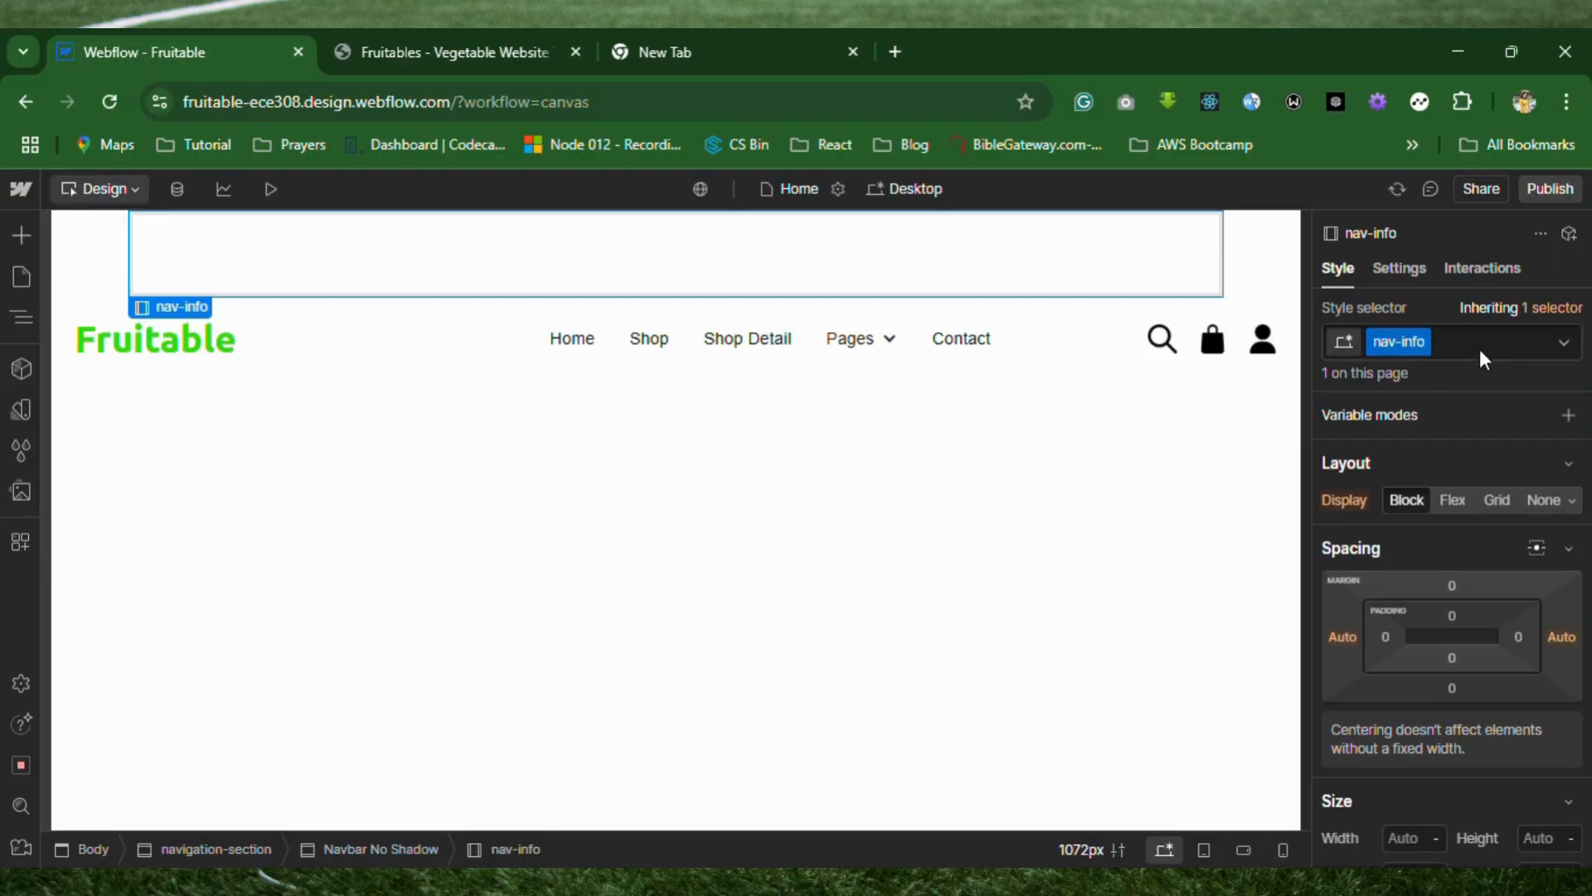
# Set the nav-info container's maximum width to 1024 px and its width to 100%.
pyautogui.scroll(-3, 1451, 630)
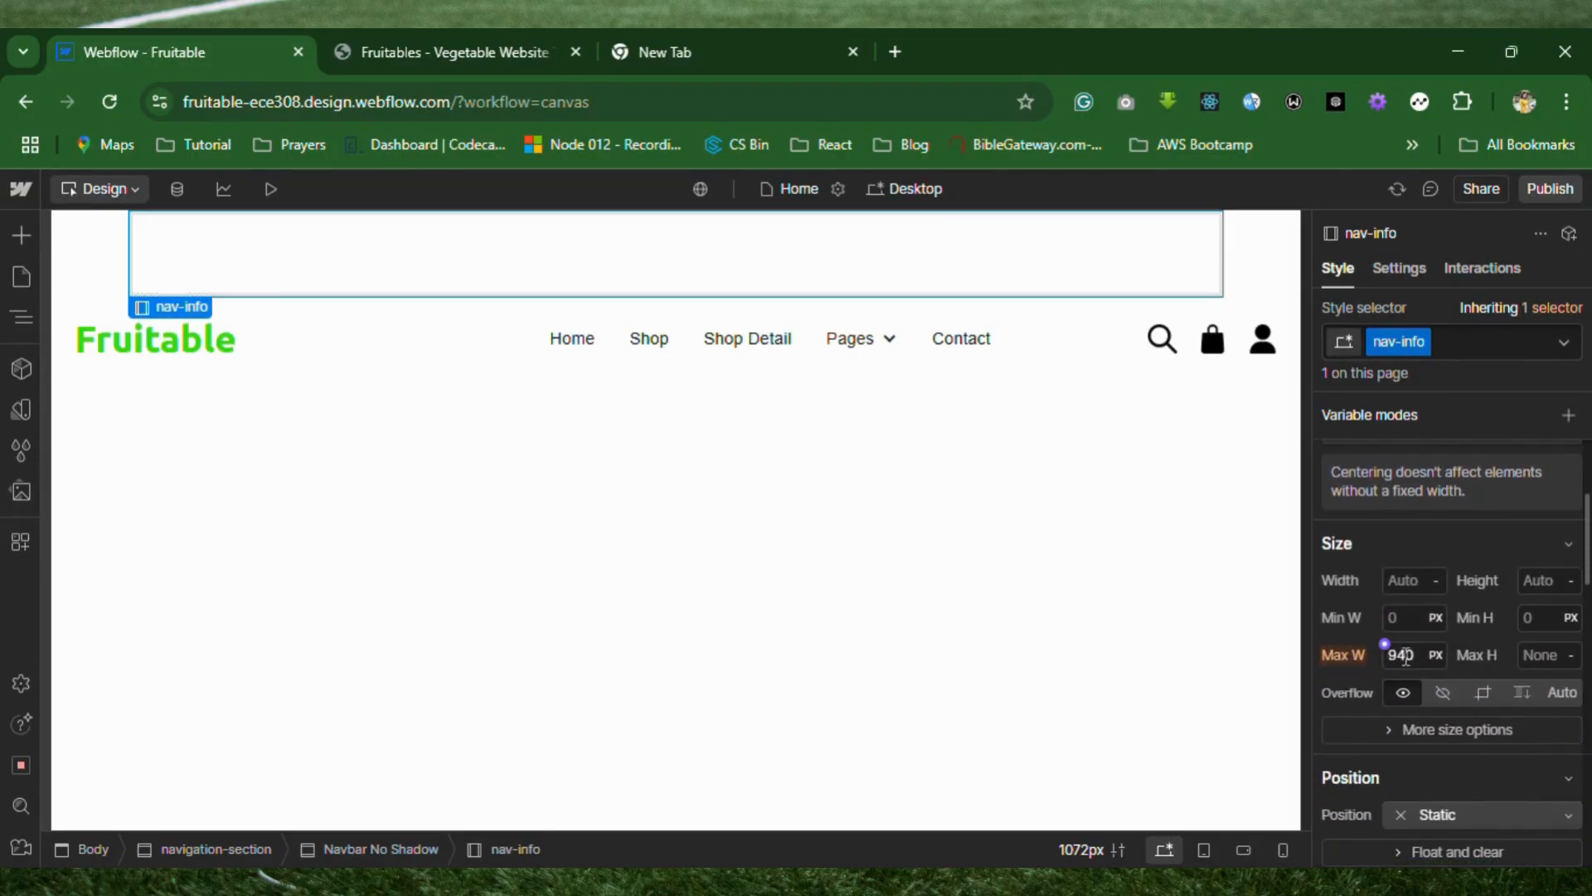
pyautogui.click(1416, 656)
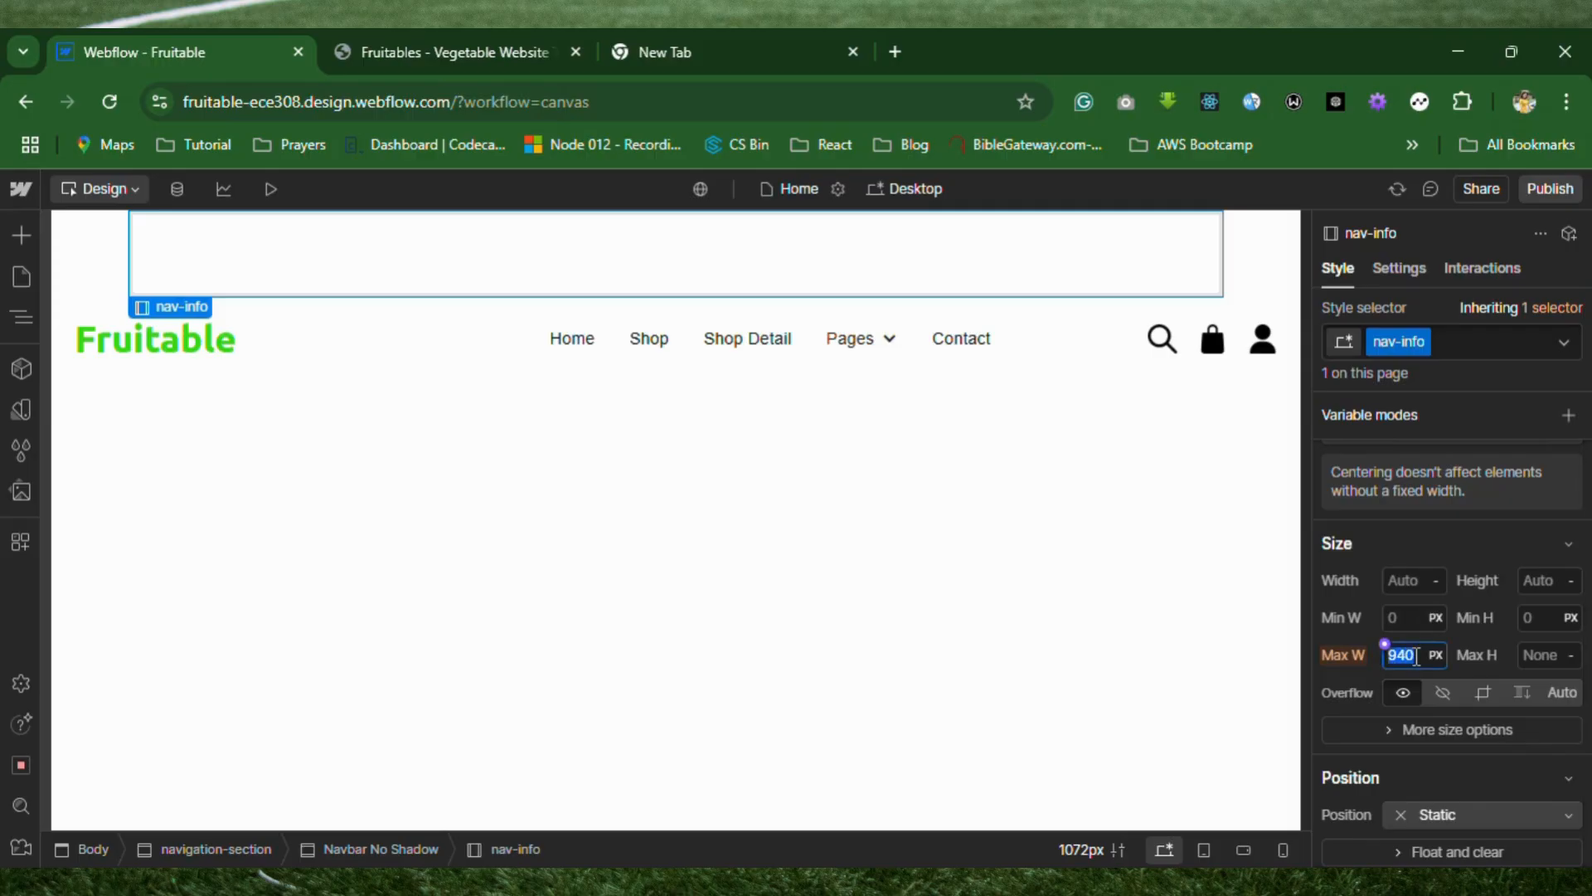
pyautogui.write('1024')
pyautogui.press('Return')
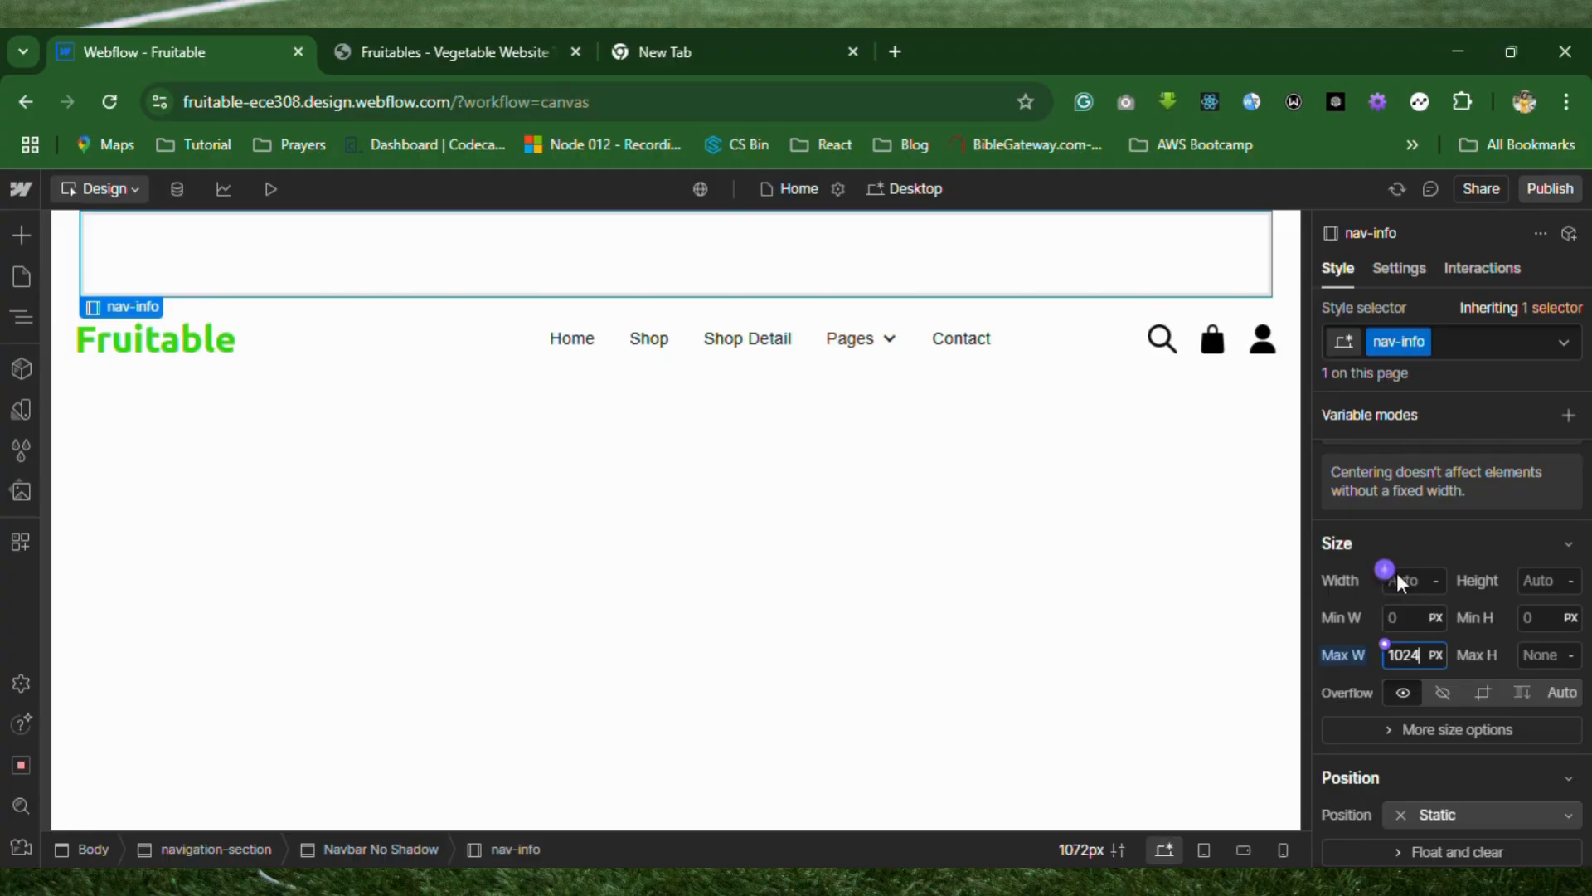
pyautogui.click(1435, 581)
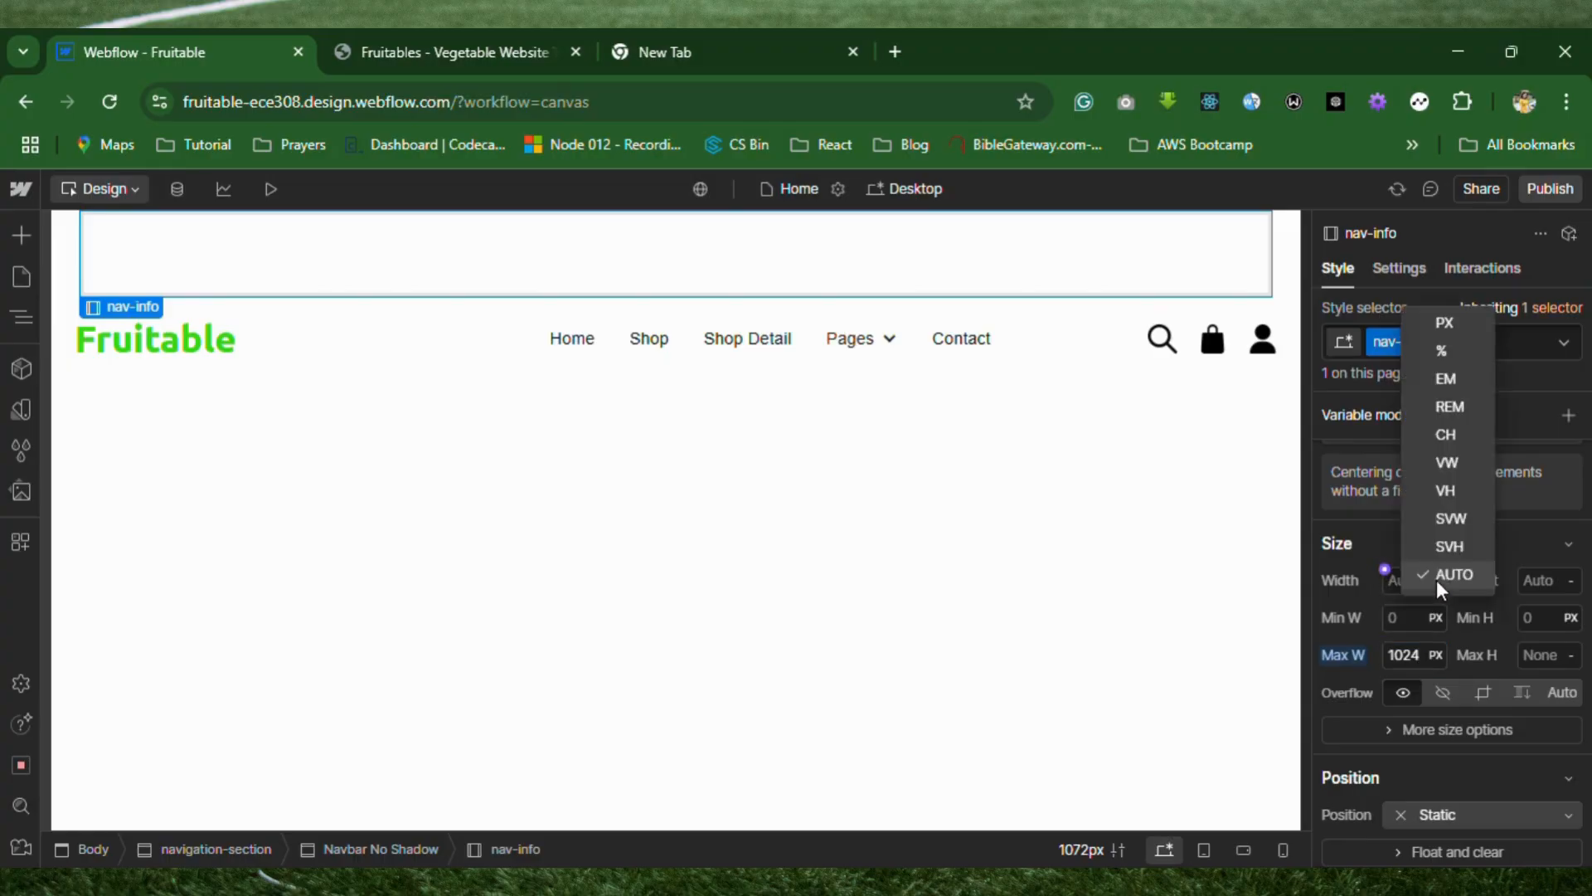
pyautogui.click(1446, 359)
pyautogui.click(1403, 510)
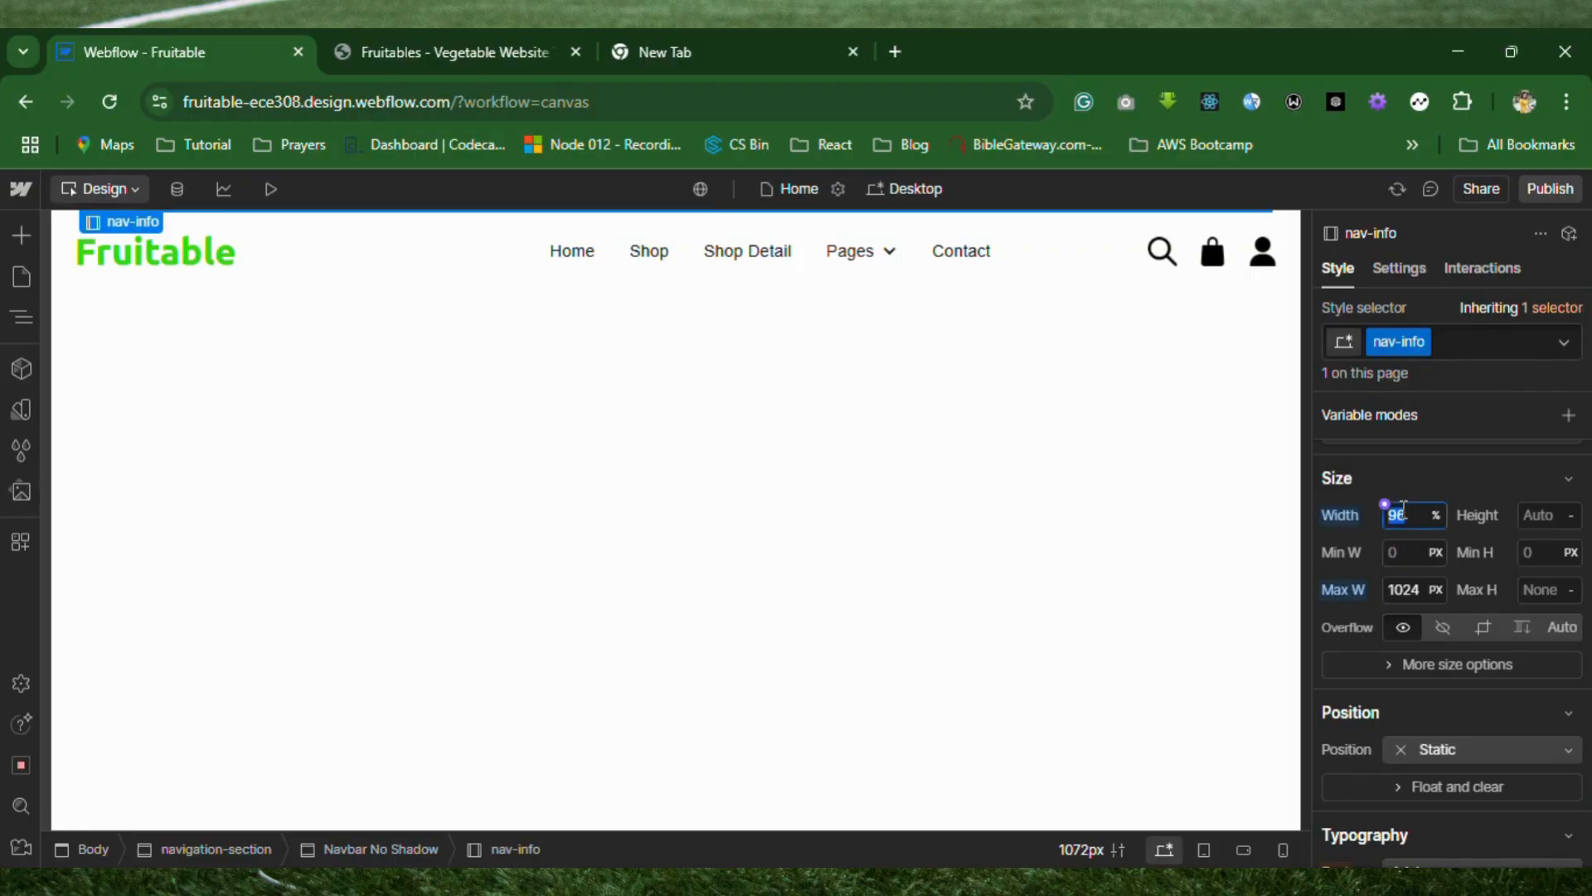
pyautogui.write('100')
pyautogui.click(1127, 571)
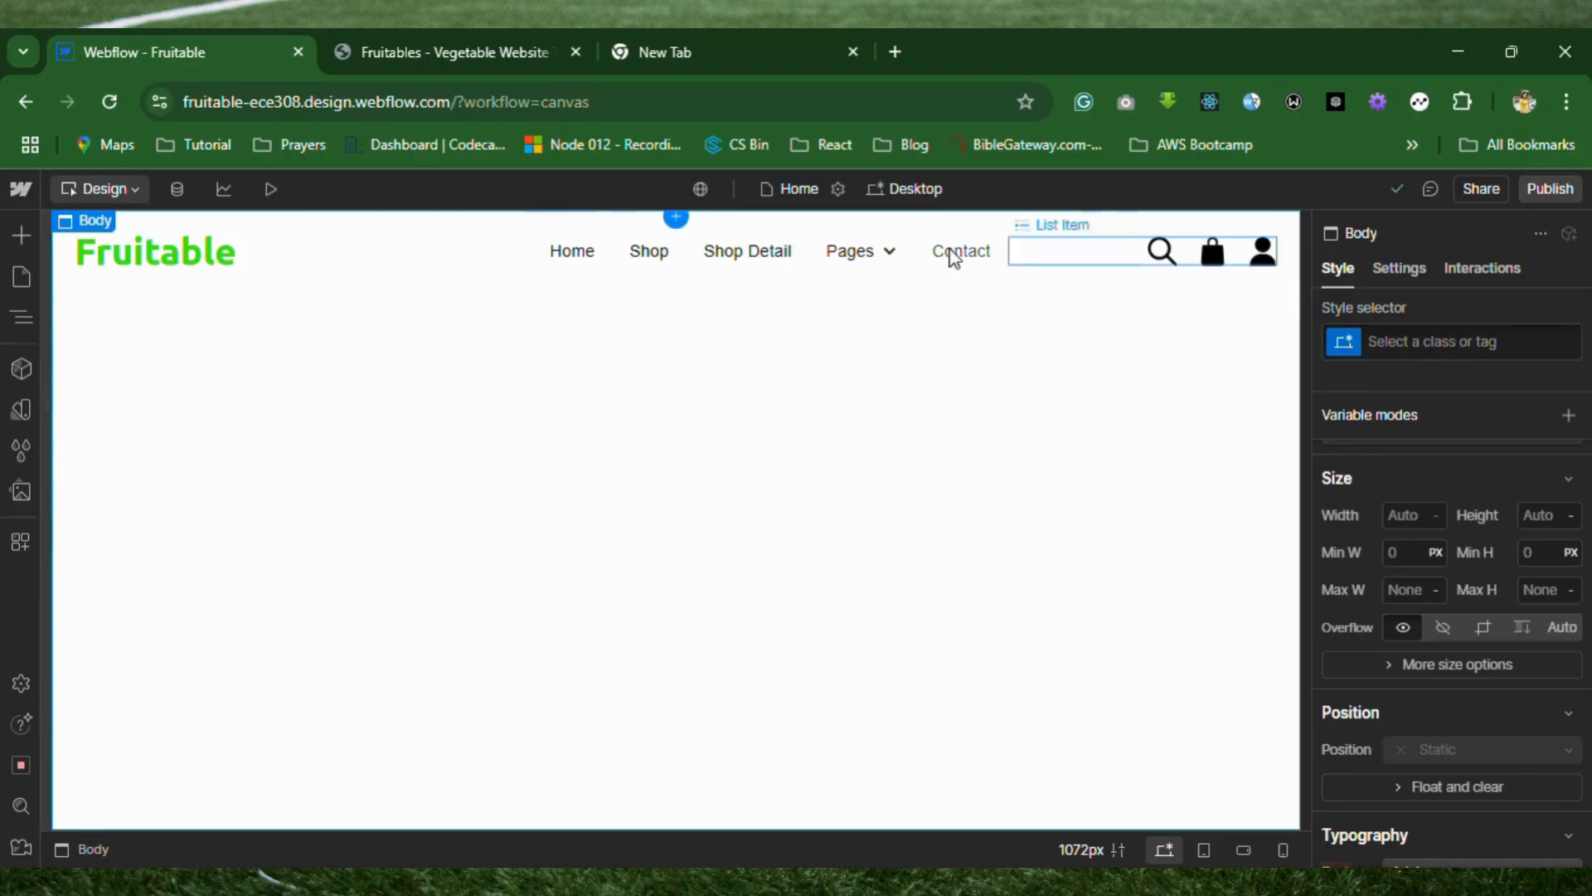
# Nest a Div Block inside nav-info and duplicate it within the same container.
pyautogui.click(20, 320)
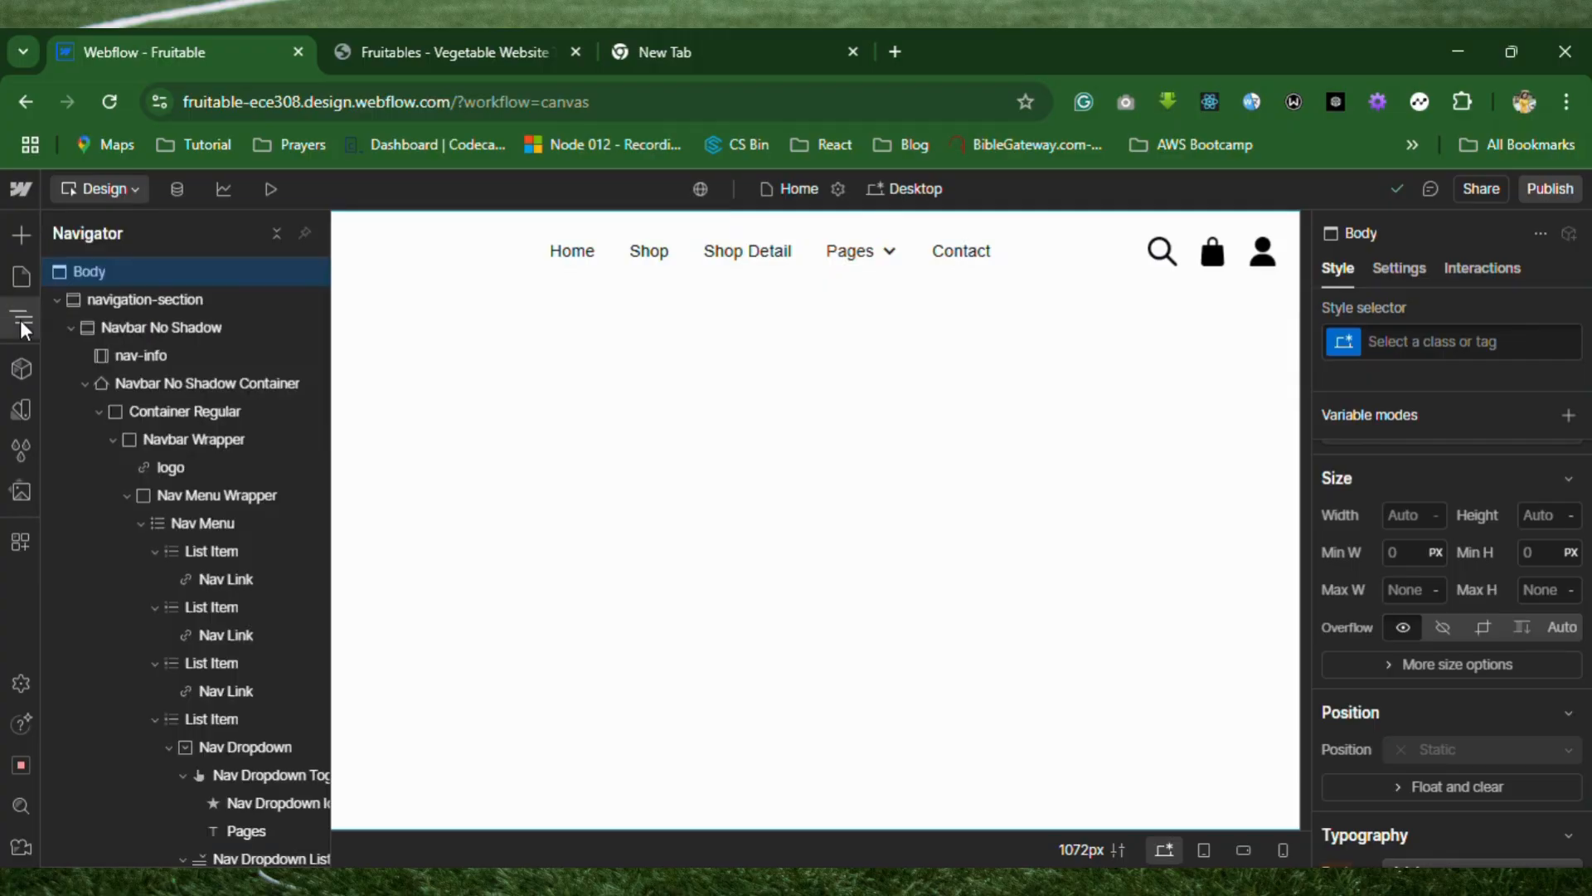
pyautogui.click(169, 360)
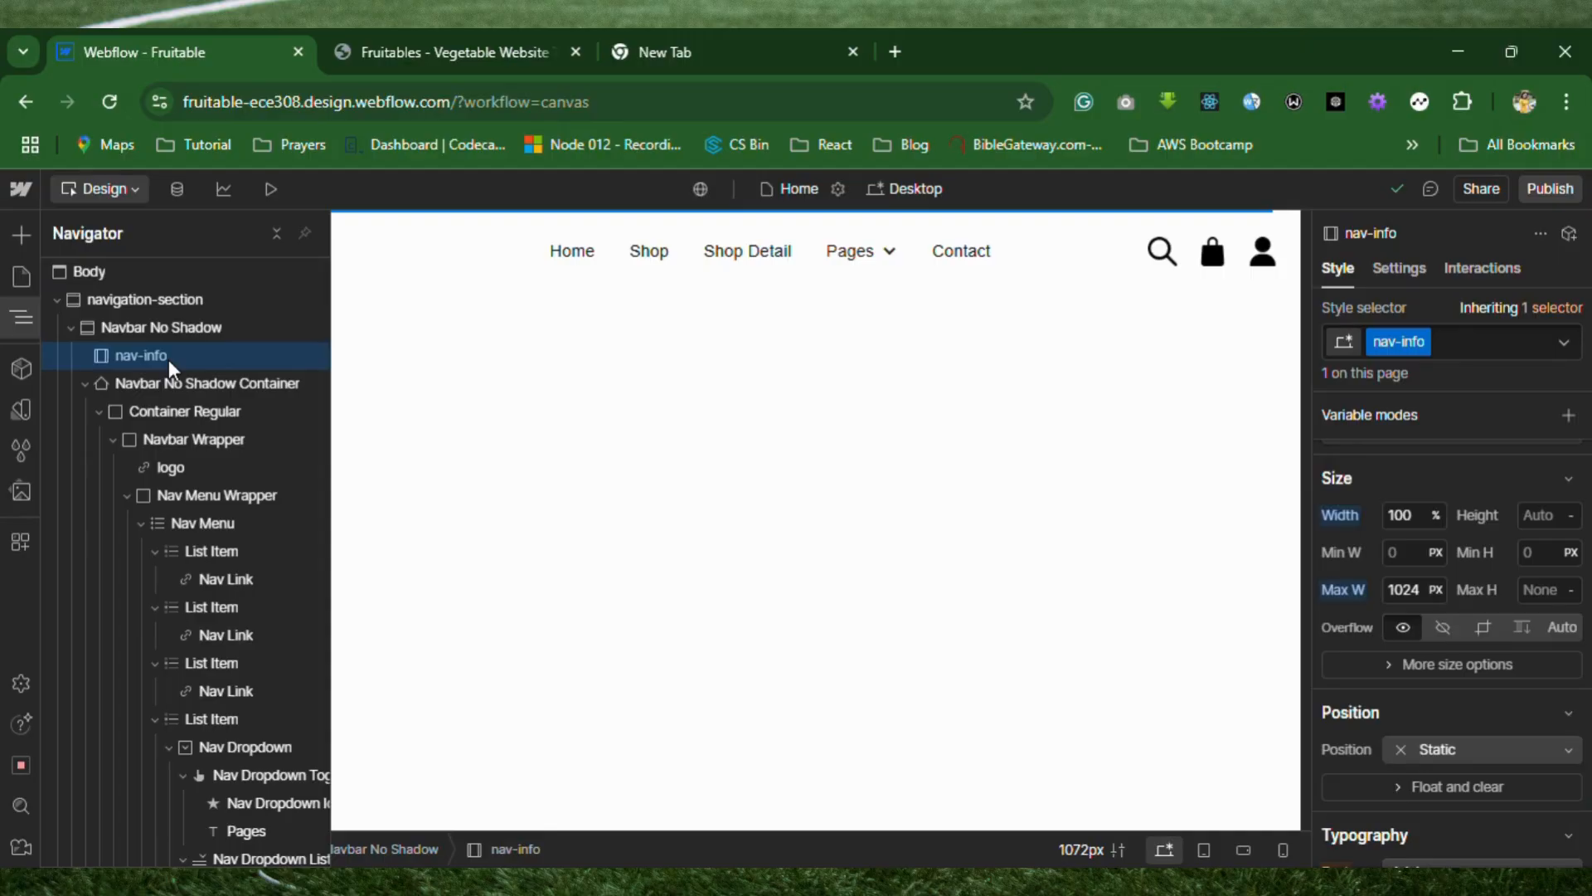
pyautogui.click(435, 51)
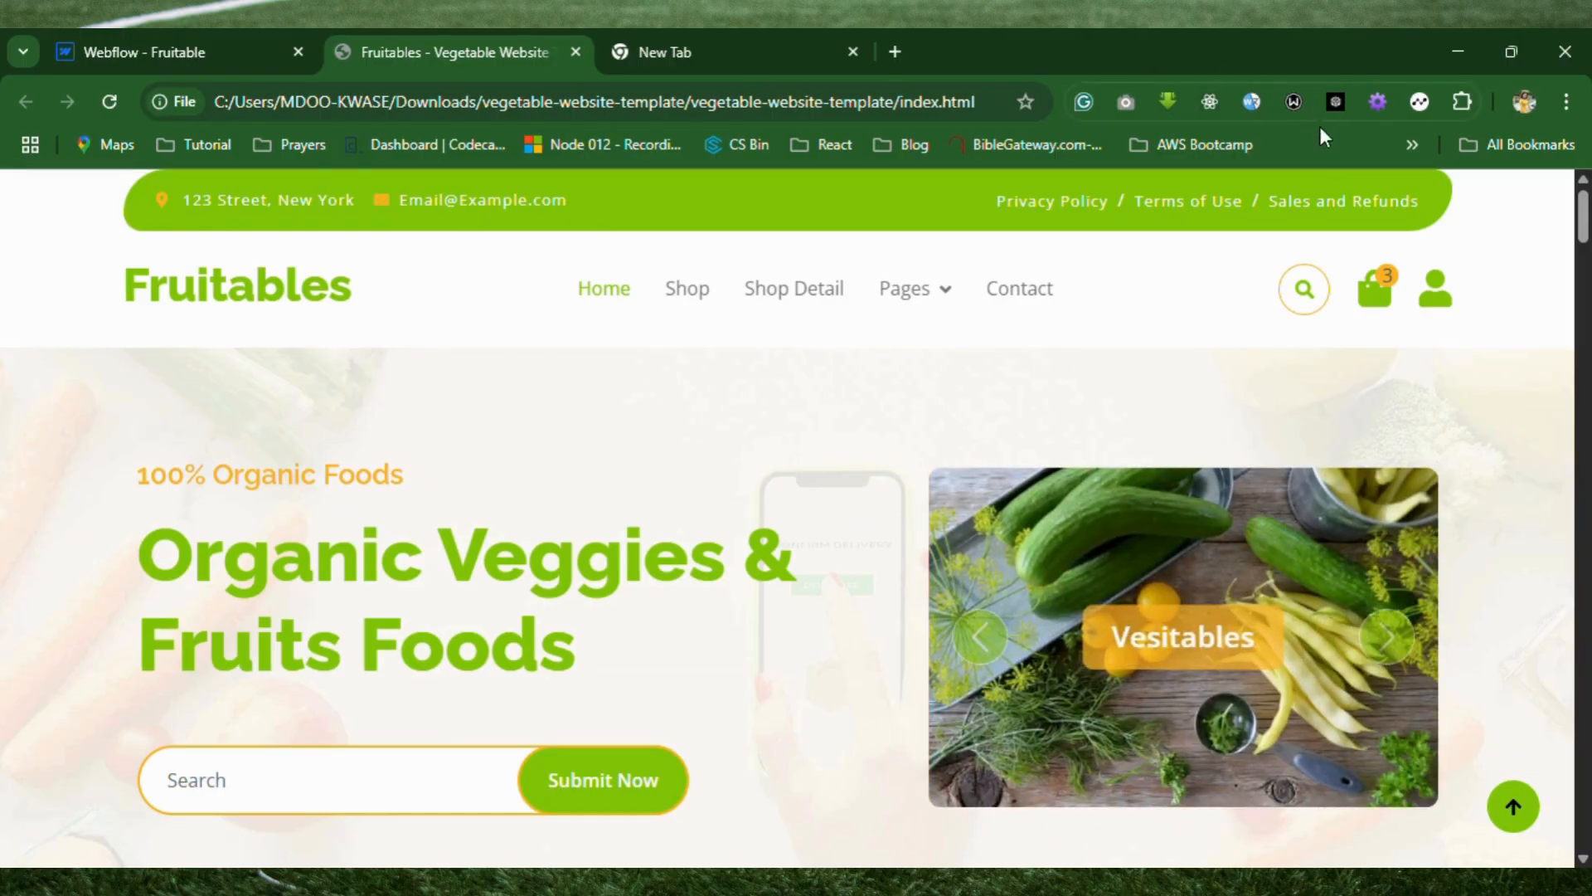
pyautogui.click(175, 55)
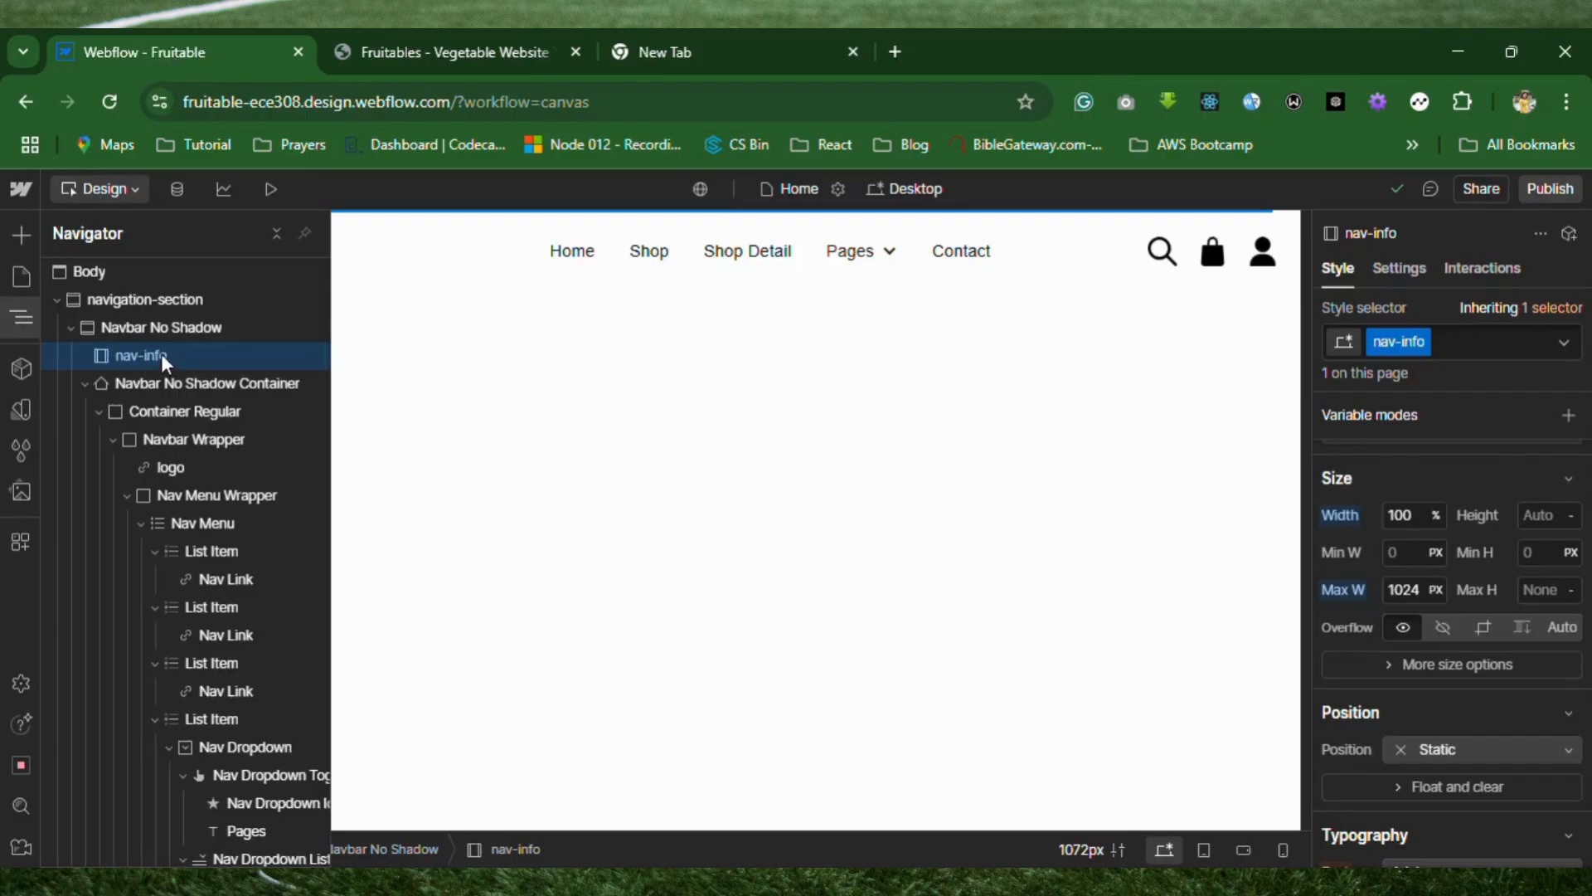
pyautogui.click(26, 240)
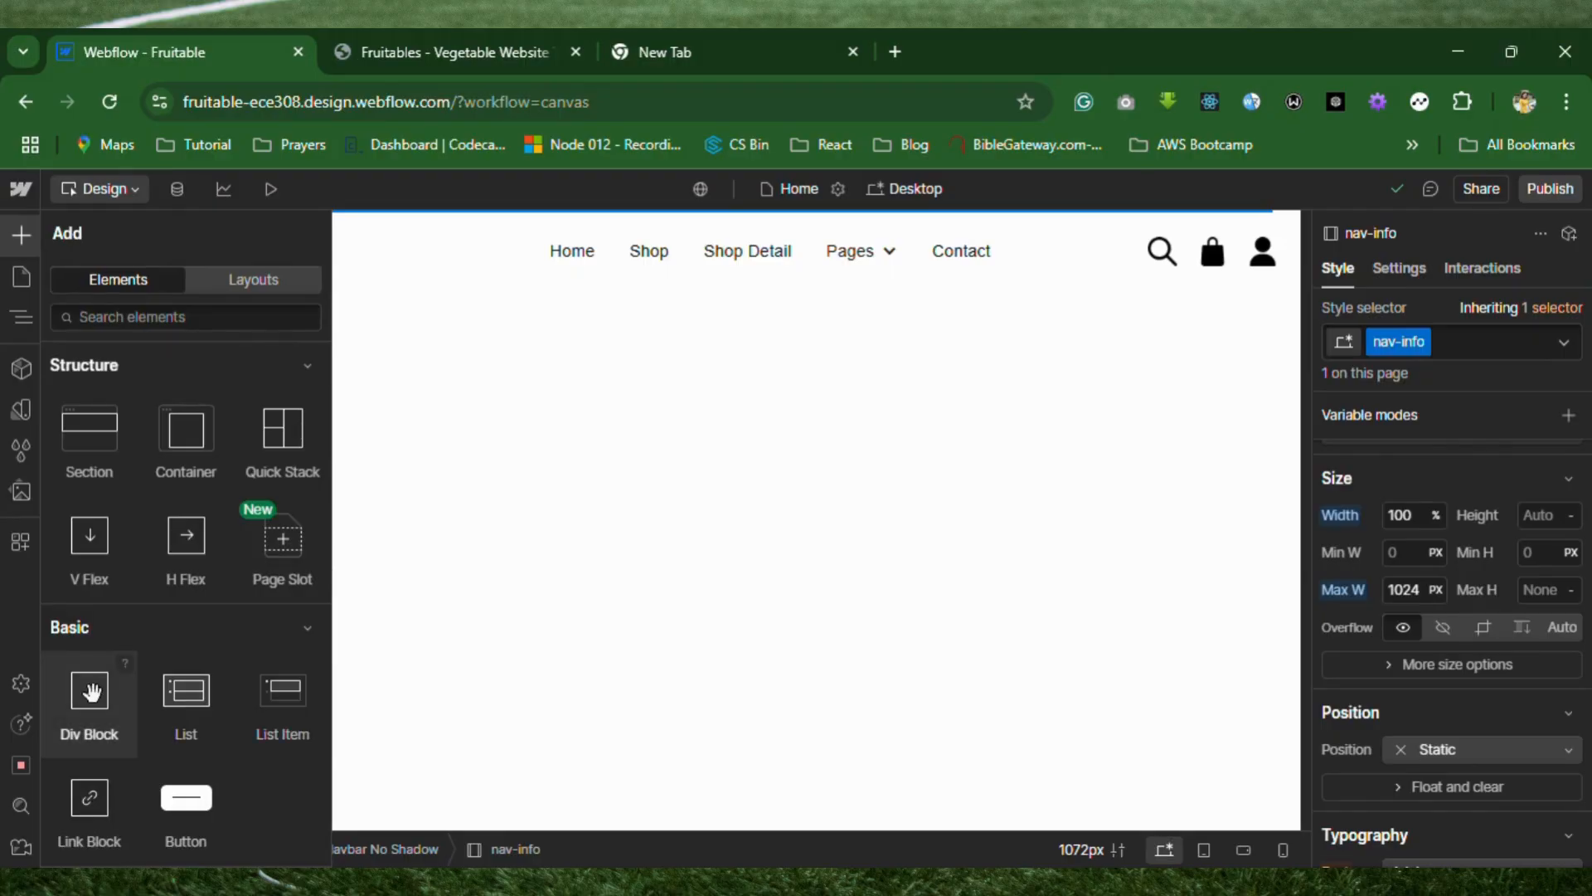
pyautogui.moveTo(90, 690); pyautogui.dragTo(459, 235)
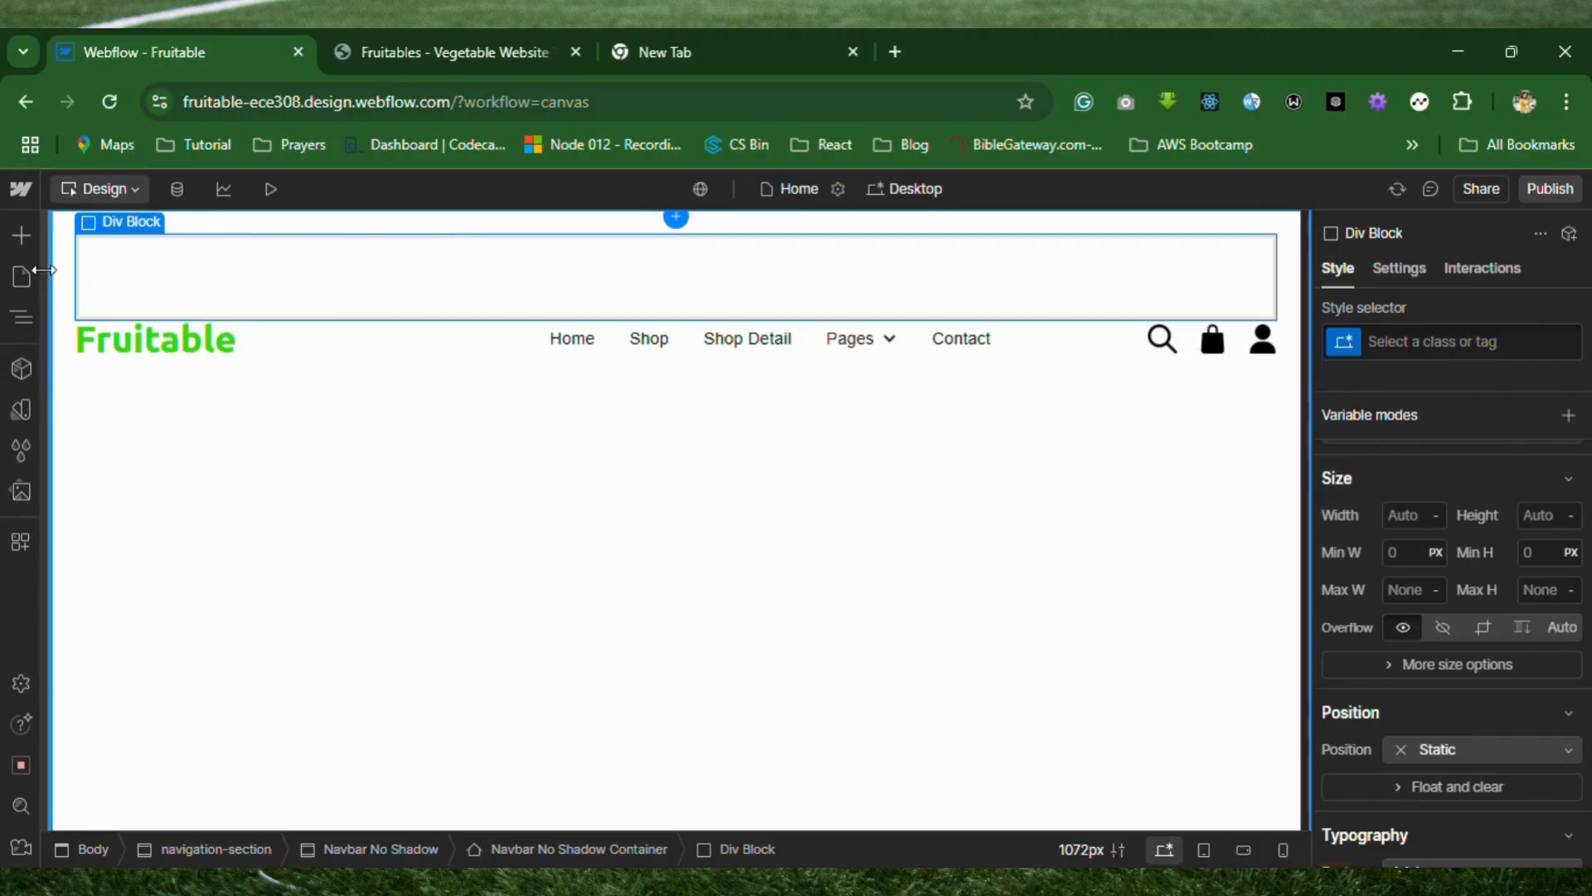
pyautogui.click(22, 318)
pyautogui.moveTo(168, 391)
pyautogui.mouseDown()
pyautogui.moveTo(166, 413)
pyautogui.moveTo(170, 354)
pyautogui.moveTo(192, 388)
pyautogui.mouseUp()
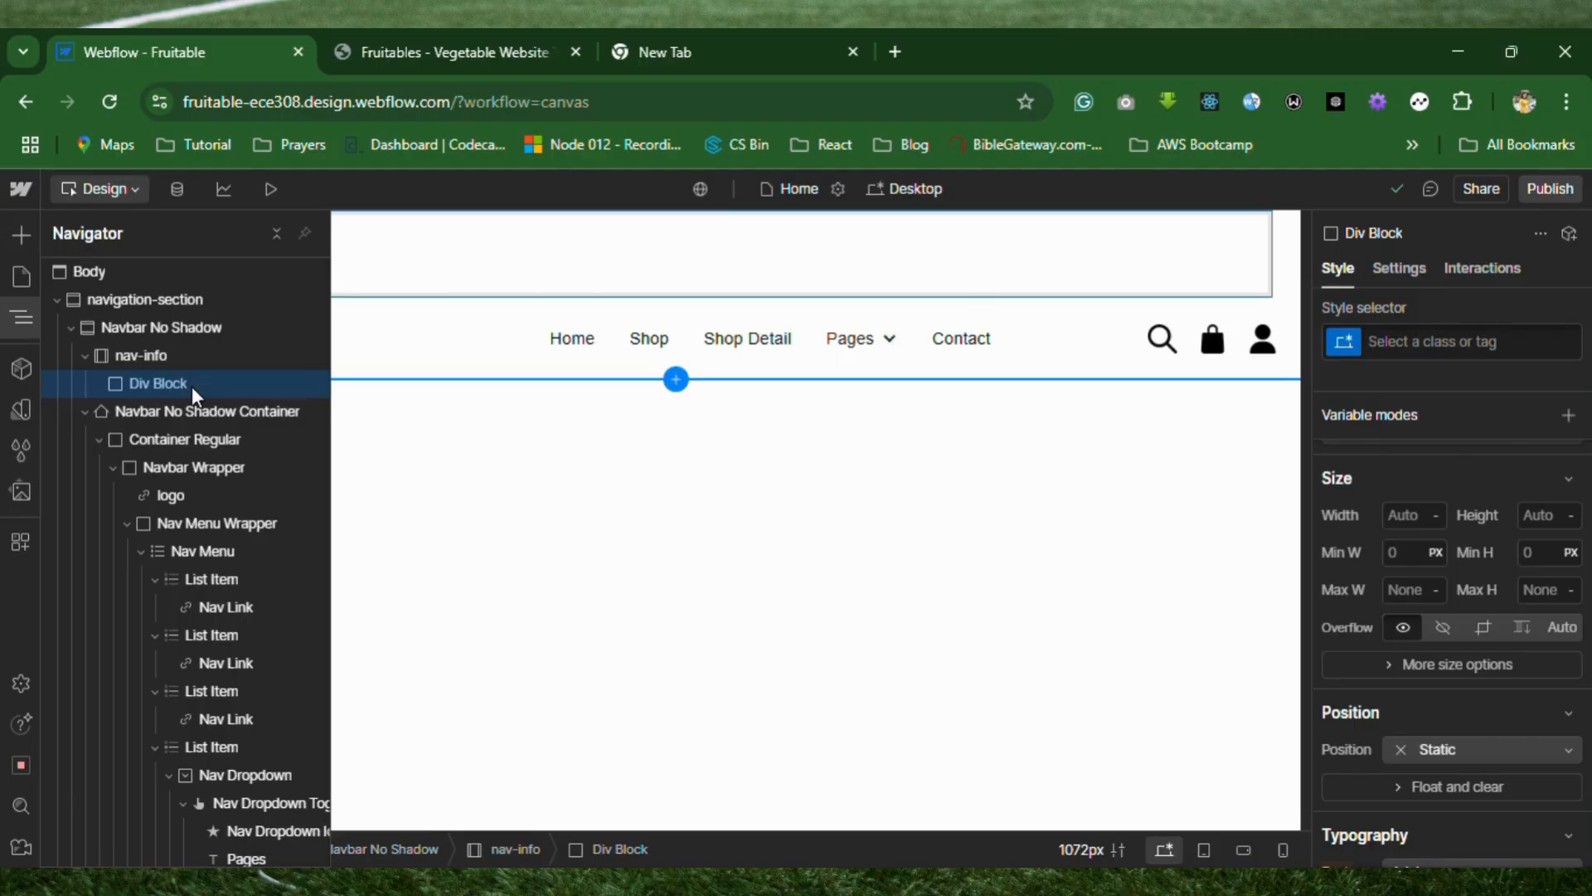
pyautogui.hotkey('ctrl', 'd')
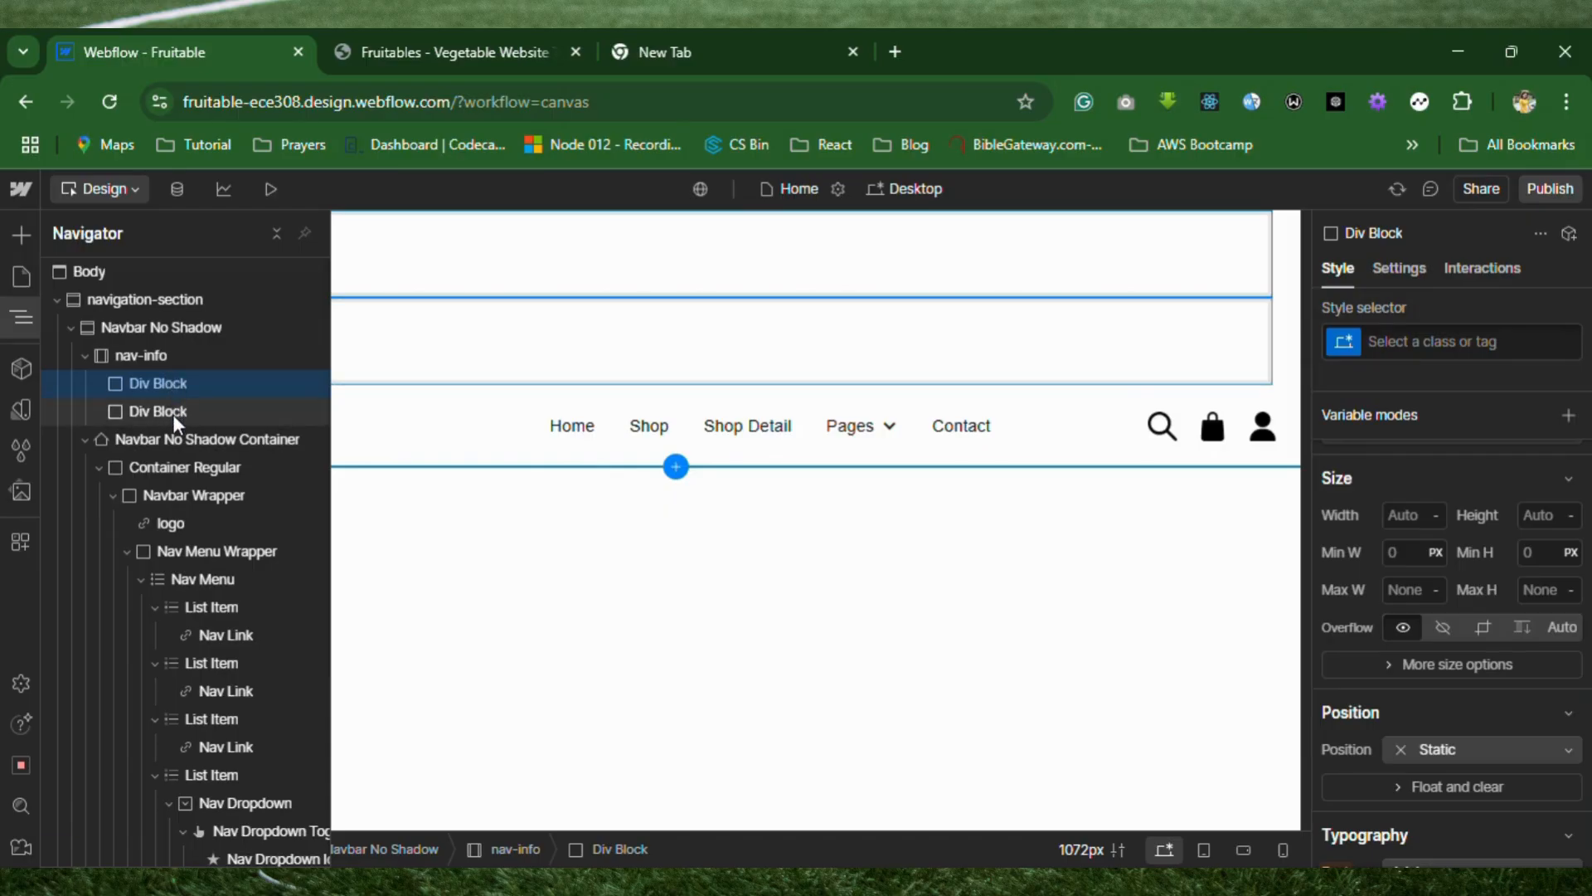
# Set the display of the nav-info container to Flex.
pyautogui.doubleClick(157, 355)
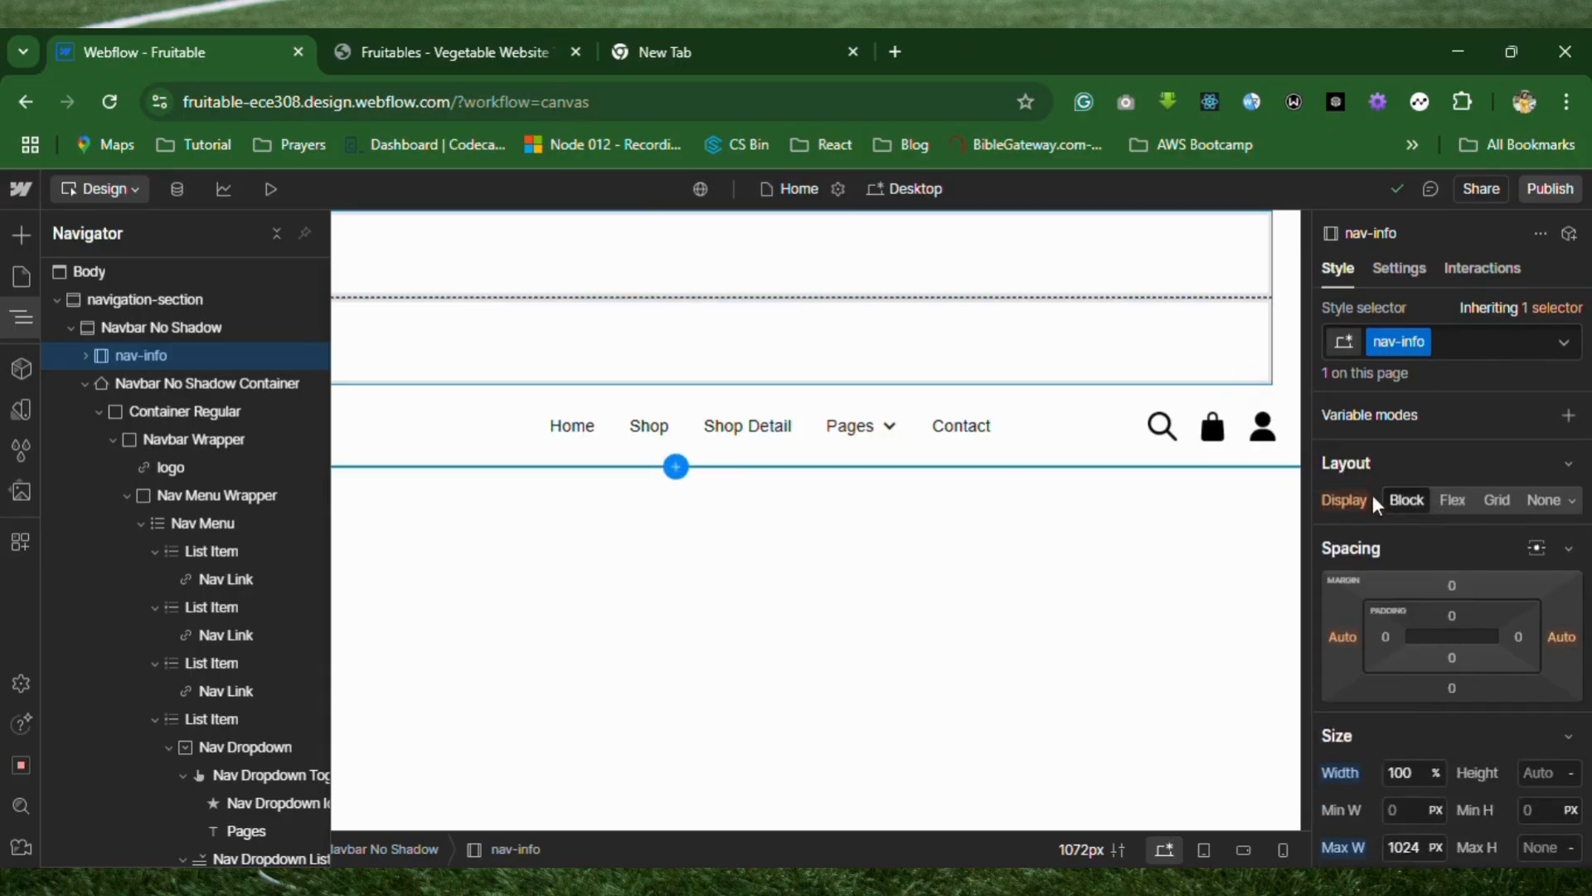
pyautogui.click(1458, 501)
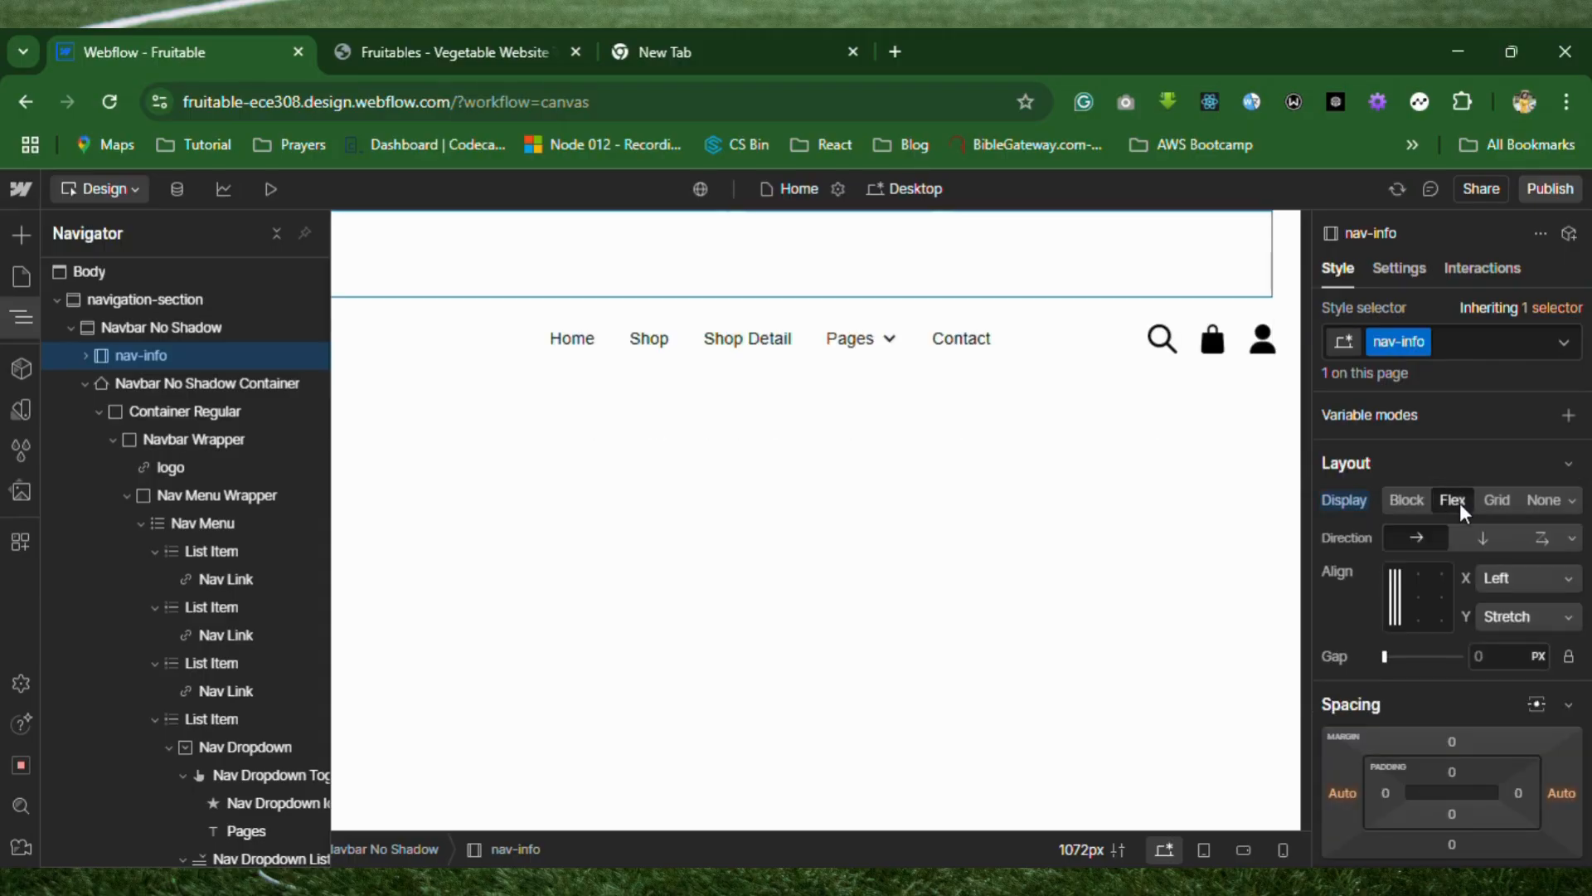
# Align the children of the nav-info container with Space between horizontally and Center vertically.
pyautogui.click(461, 473)
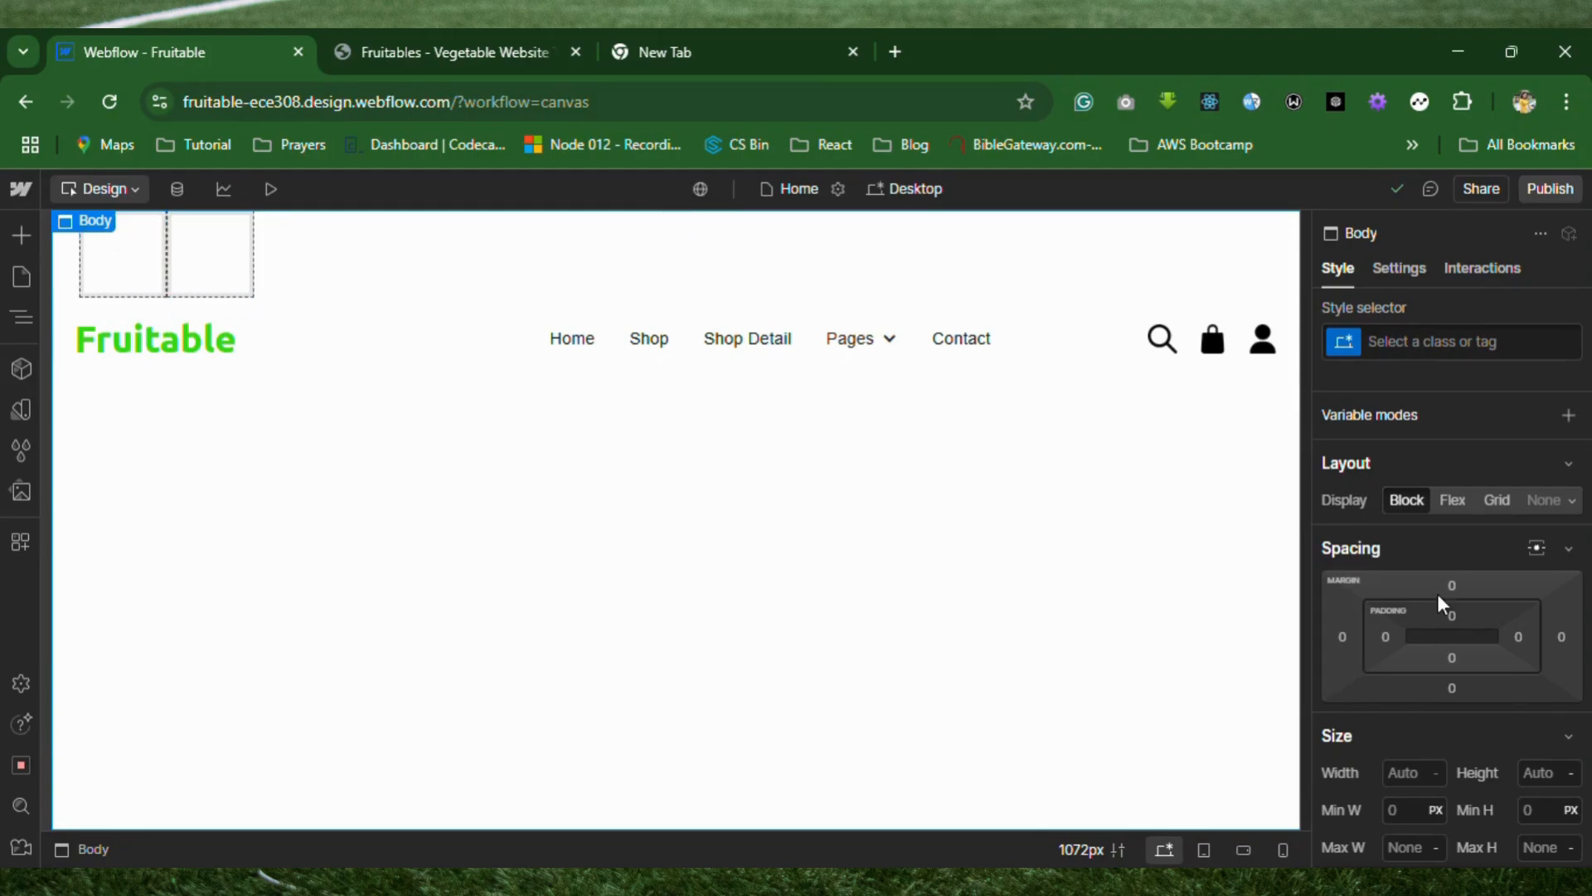
pyautogui.rightClick(1440, 475)
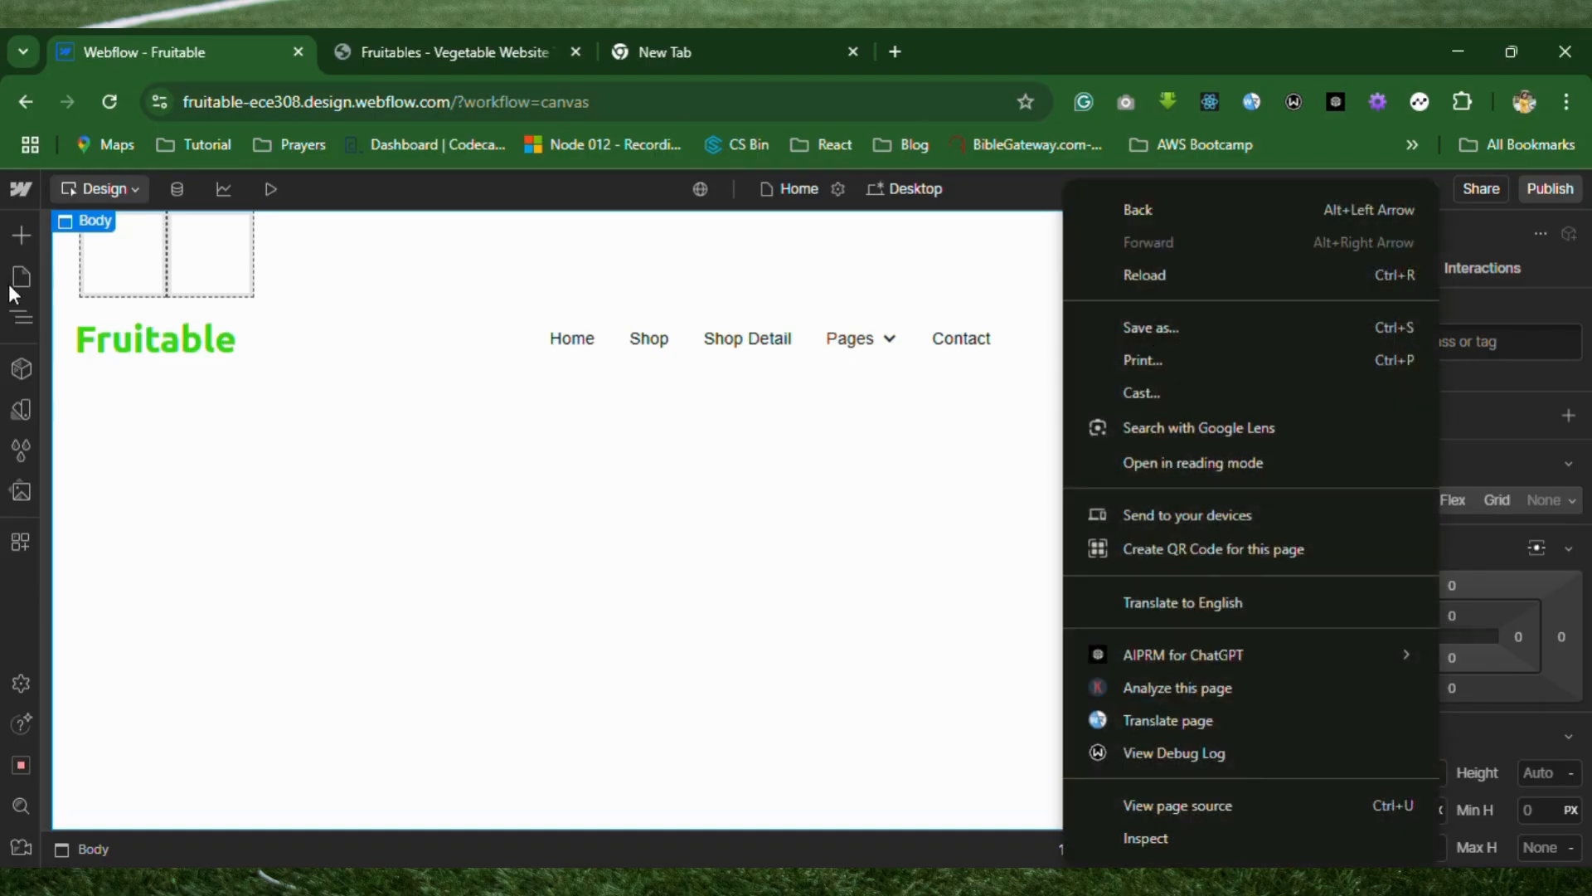
pyautogui.click(13, 308)
pyautogui.click(15, 307)
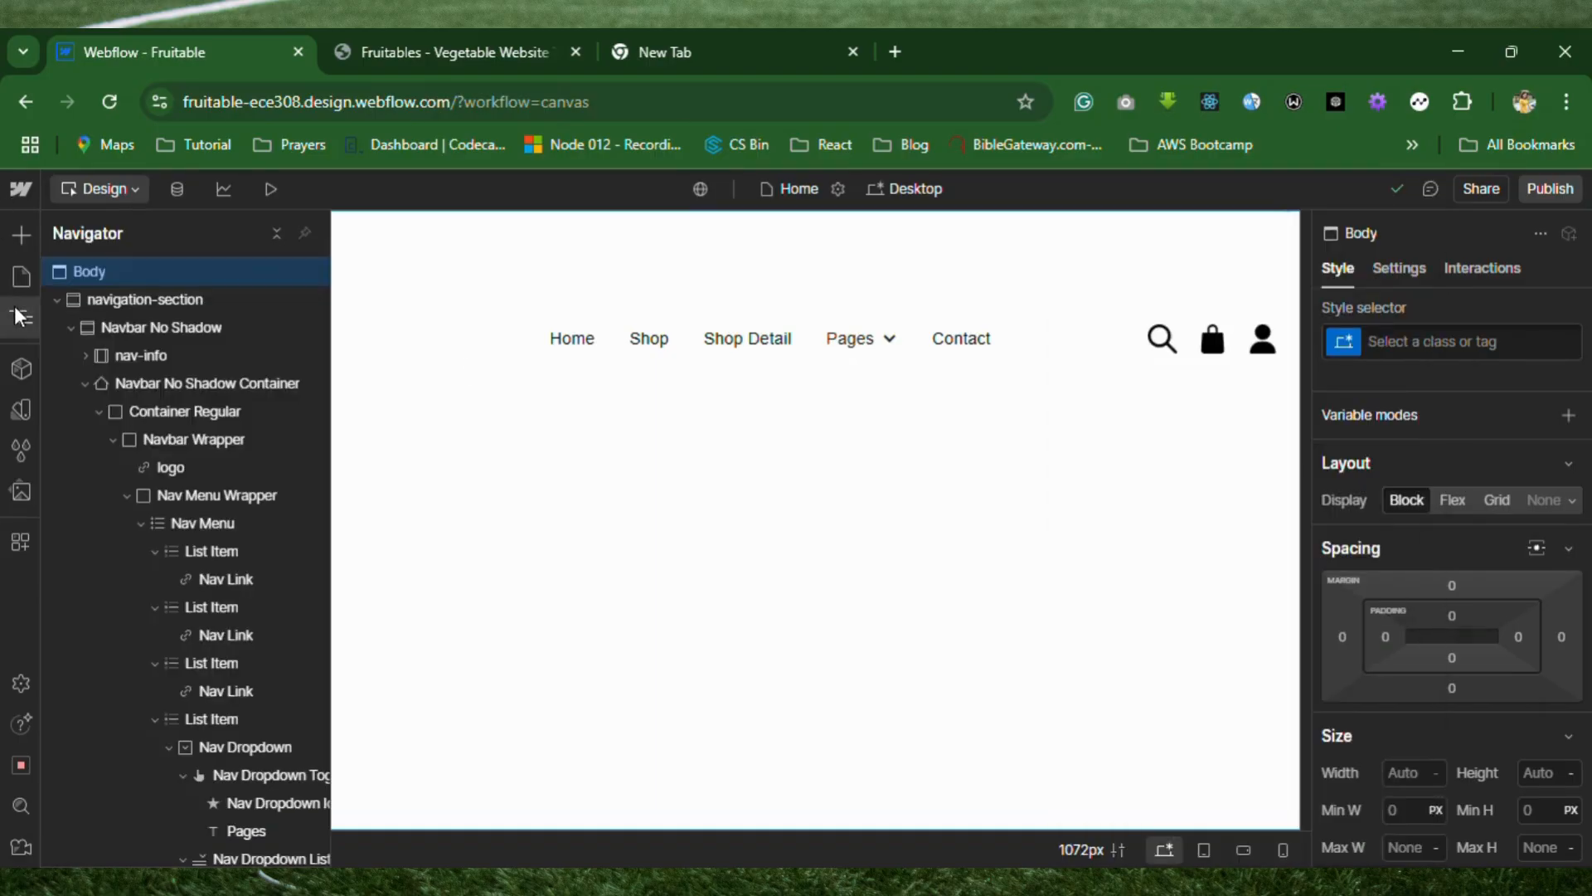
pyautogui.click(167, 354)
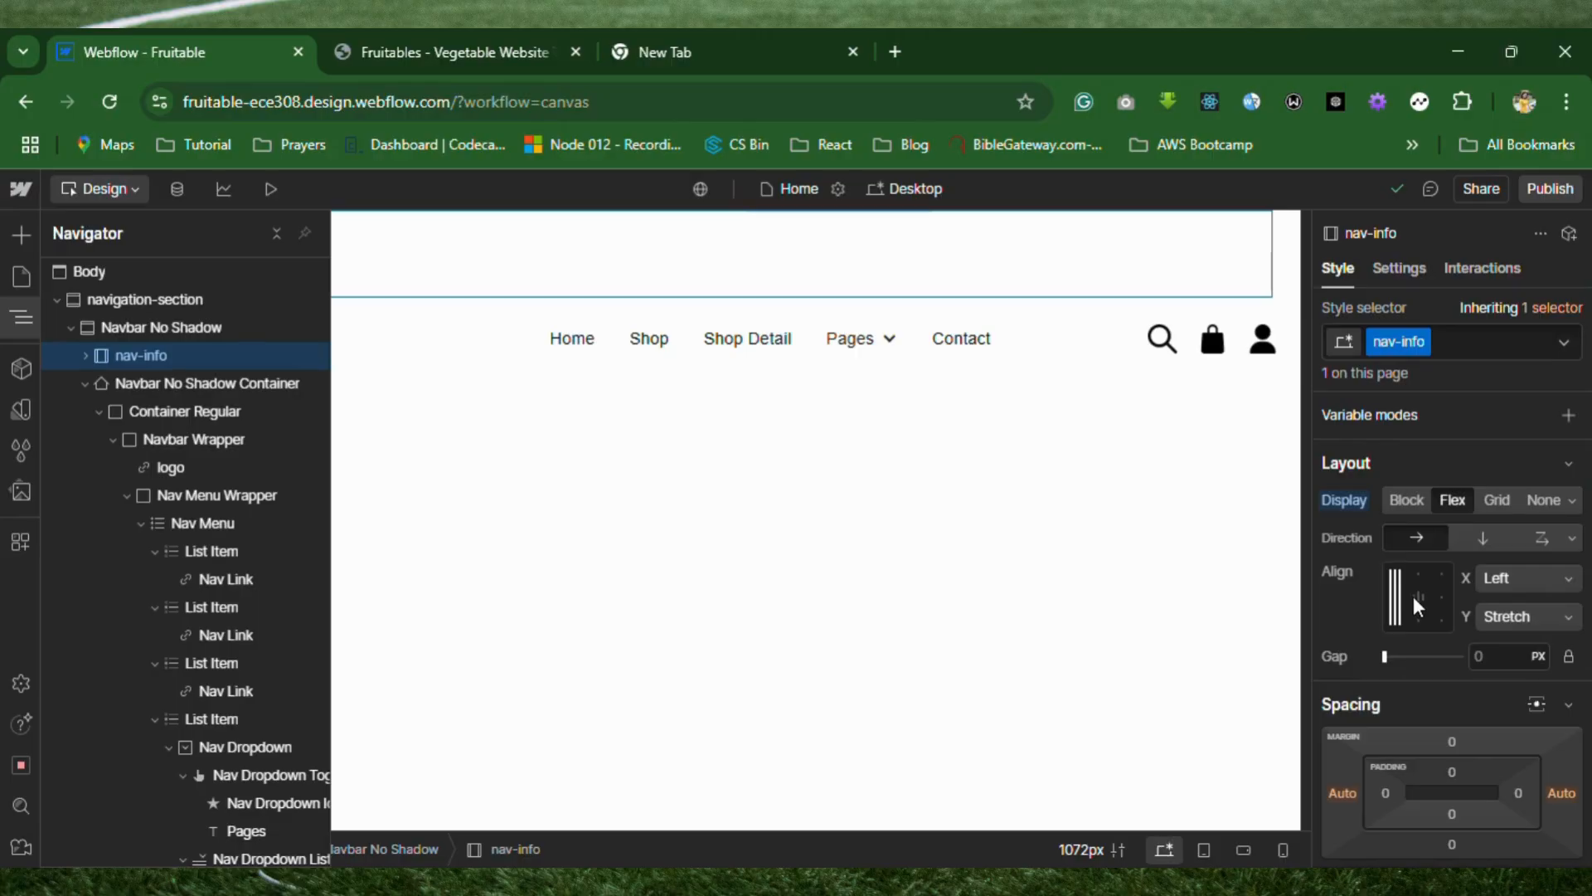
pyautogui.click(1570, 579)
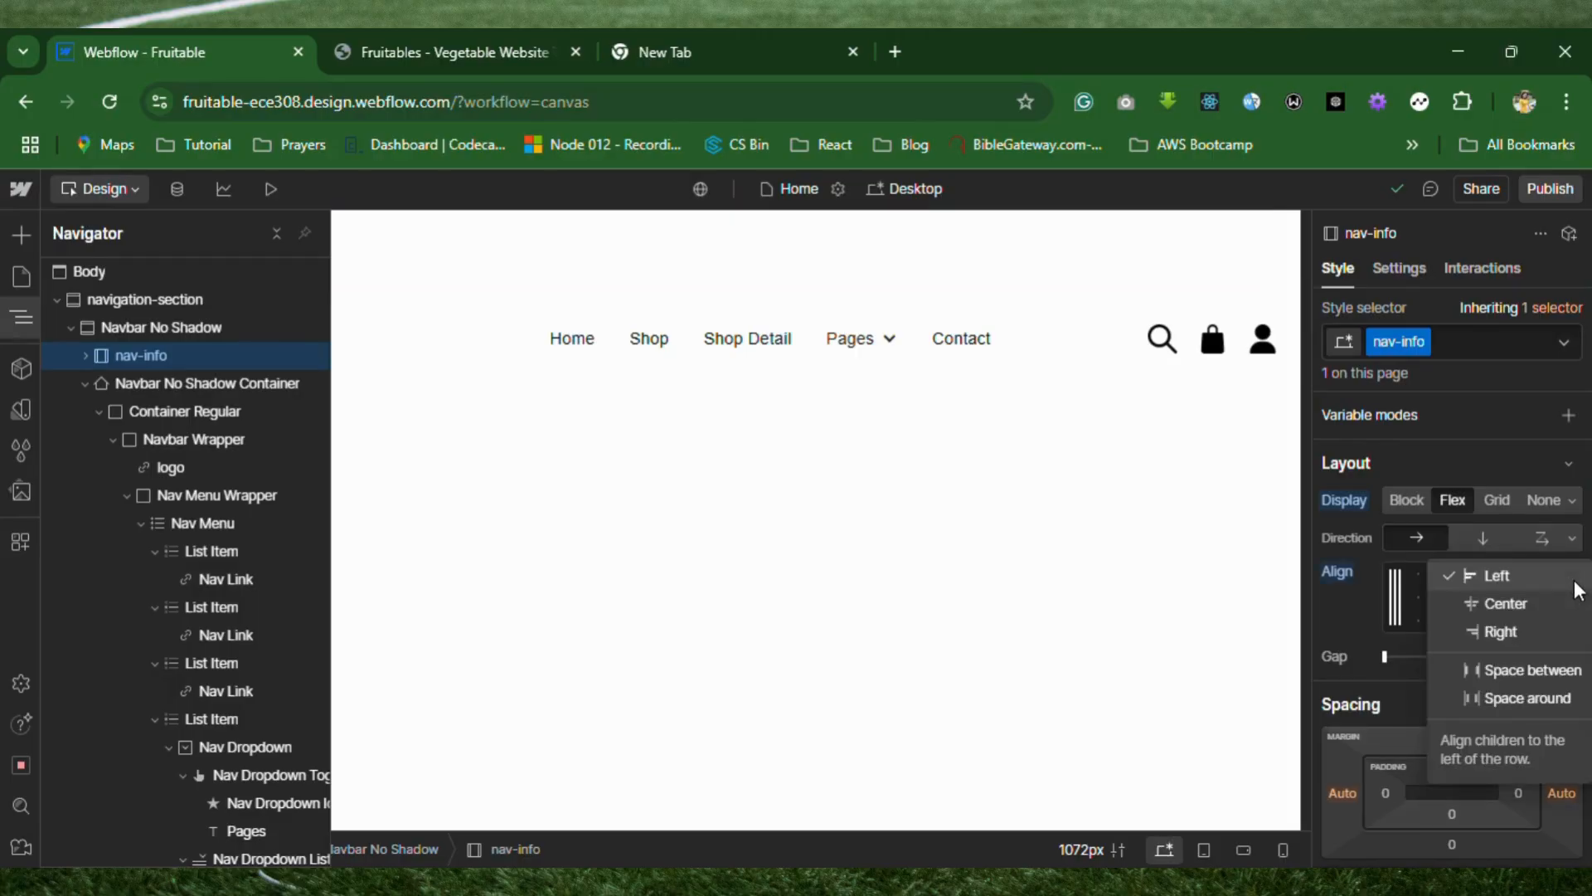
pyautogui.click(1545, 671)
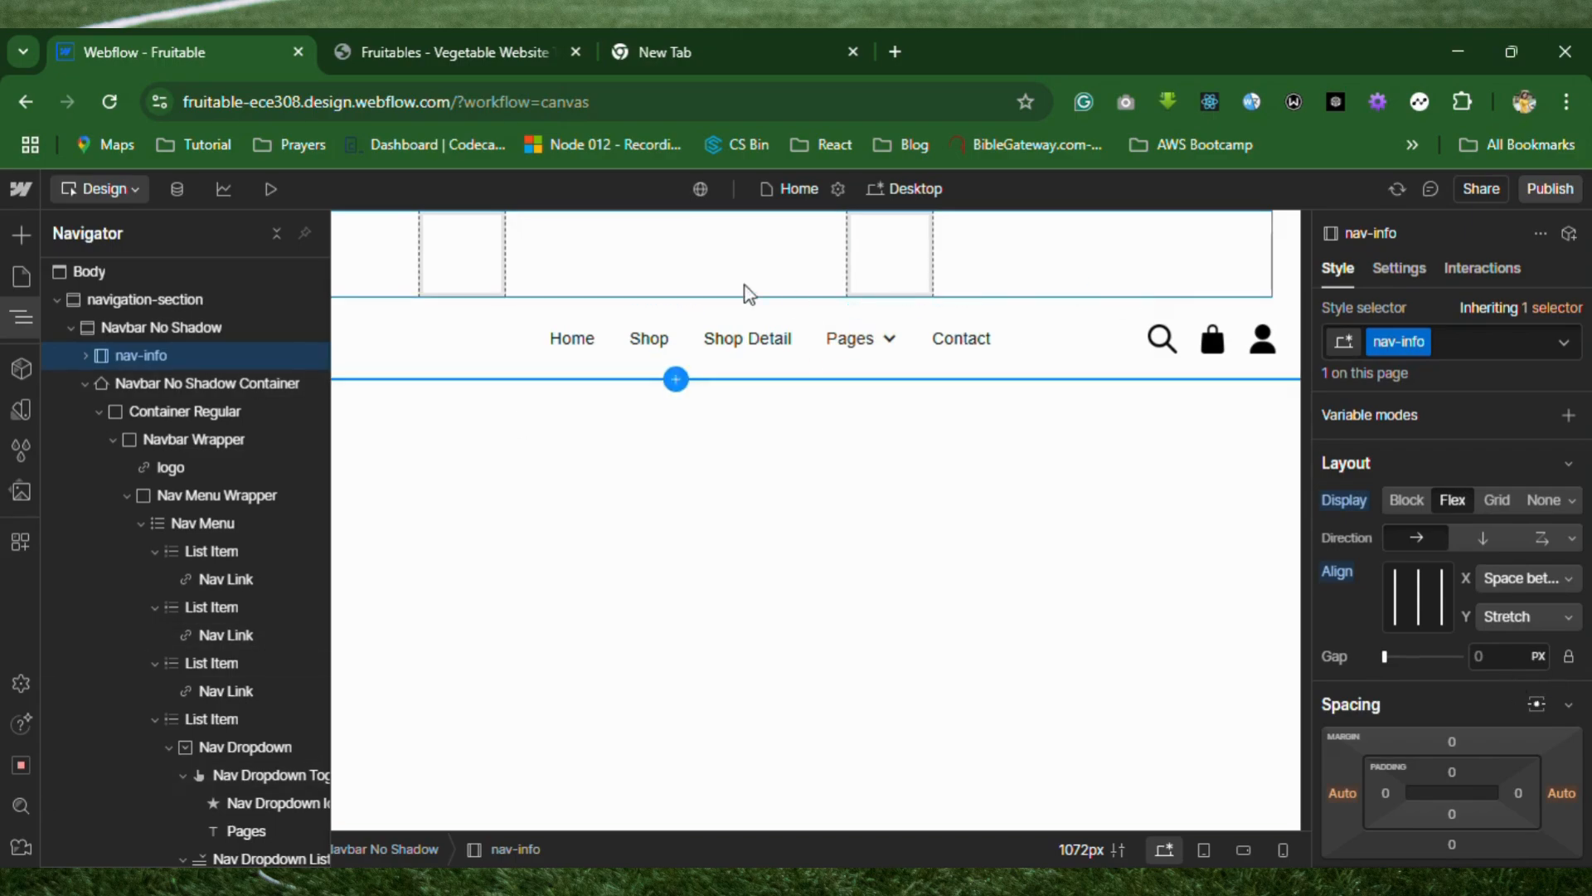
pyautogui.click(1570, 624)
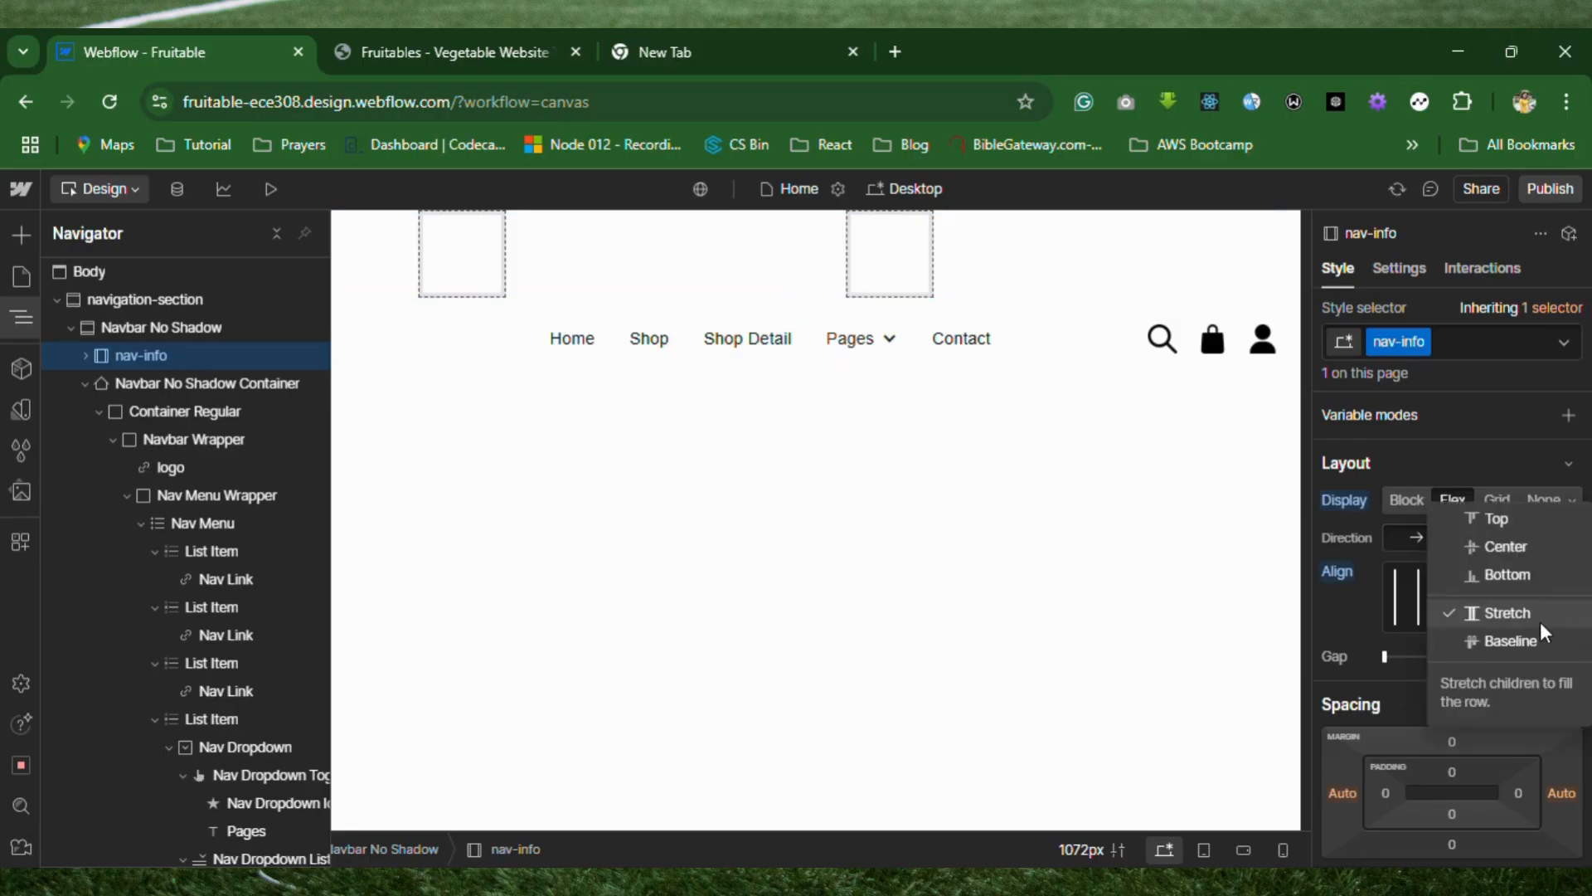
pyautogui.click(1511, 544)
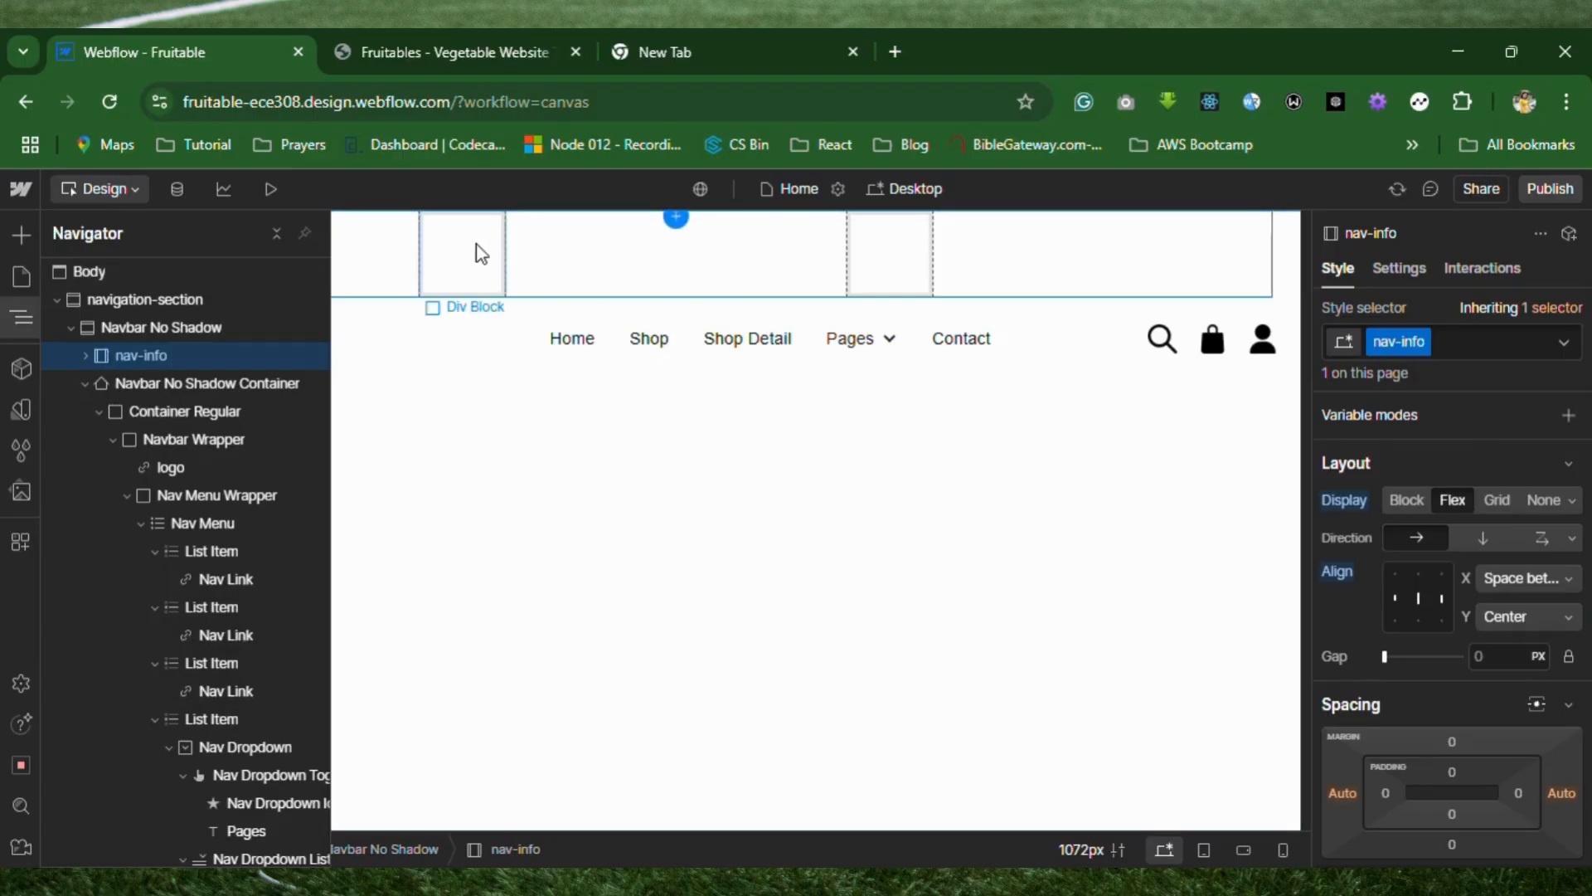
# Give the first Div Block inside nav-info the new class nav-info-left.
pyautogui.click(468, 279)
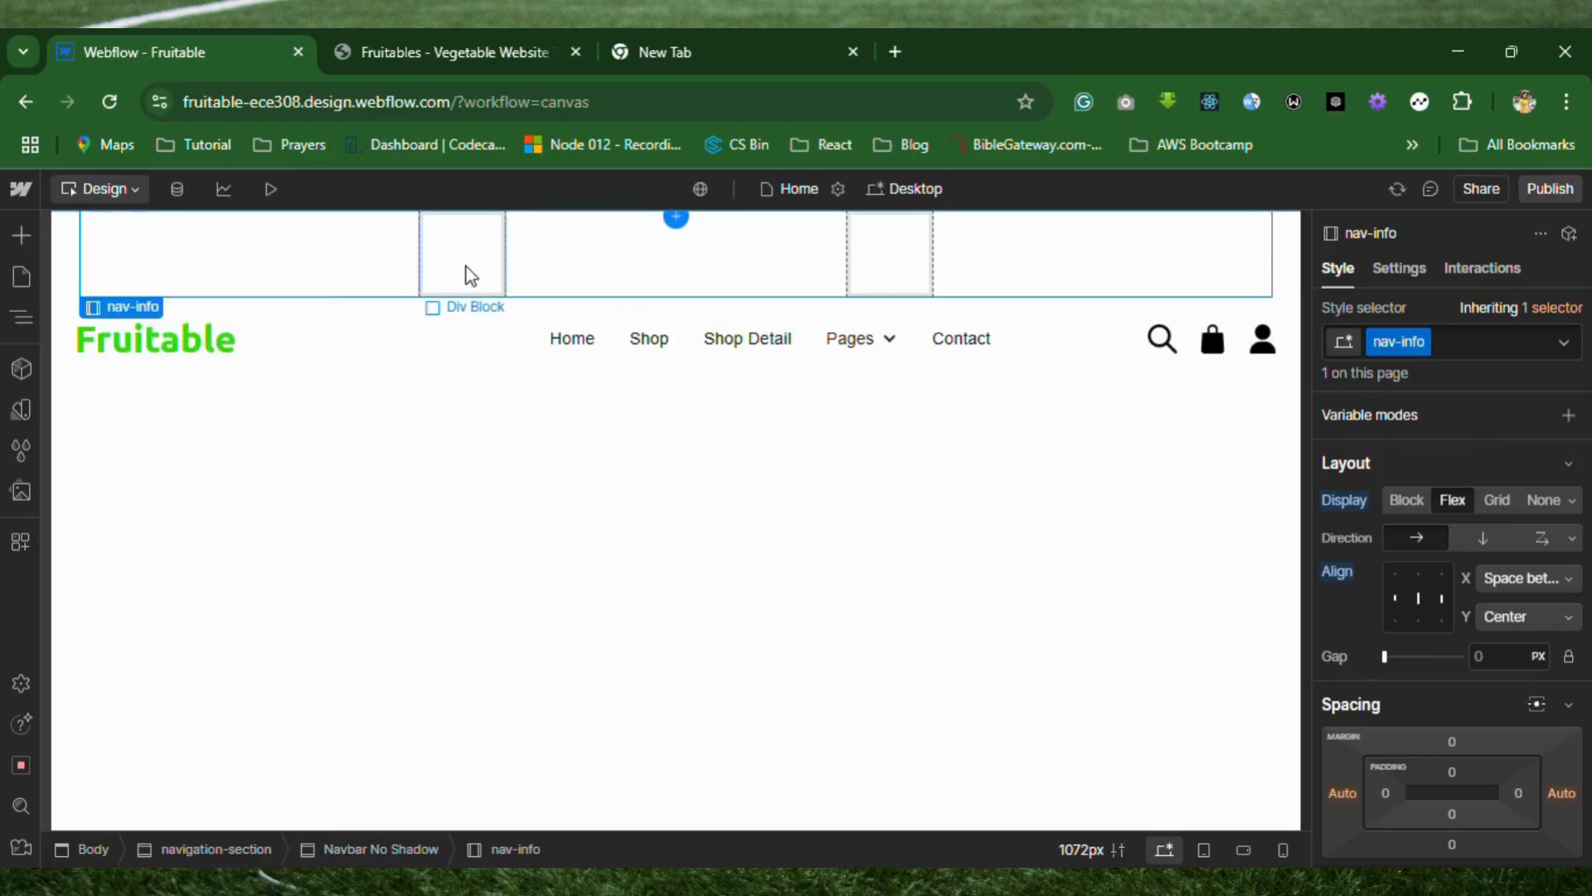
pyautogui.click(469, 277)
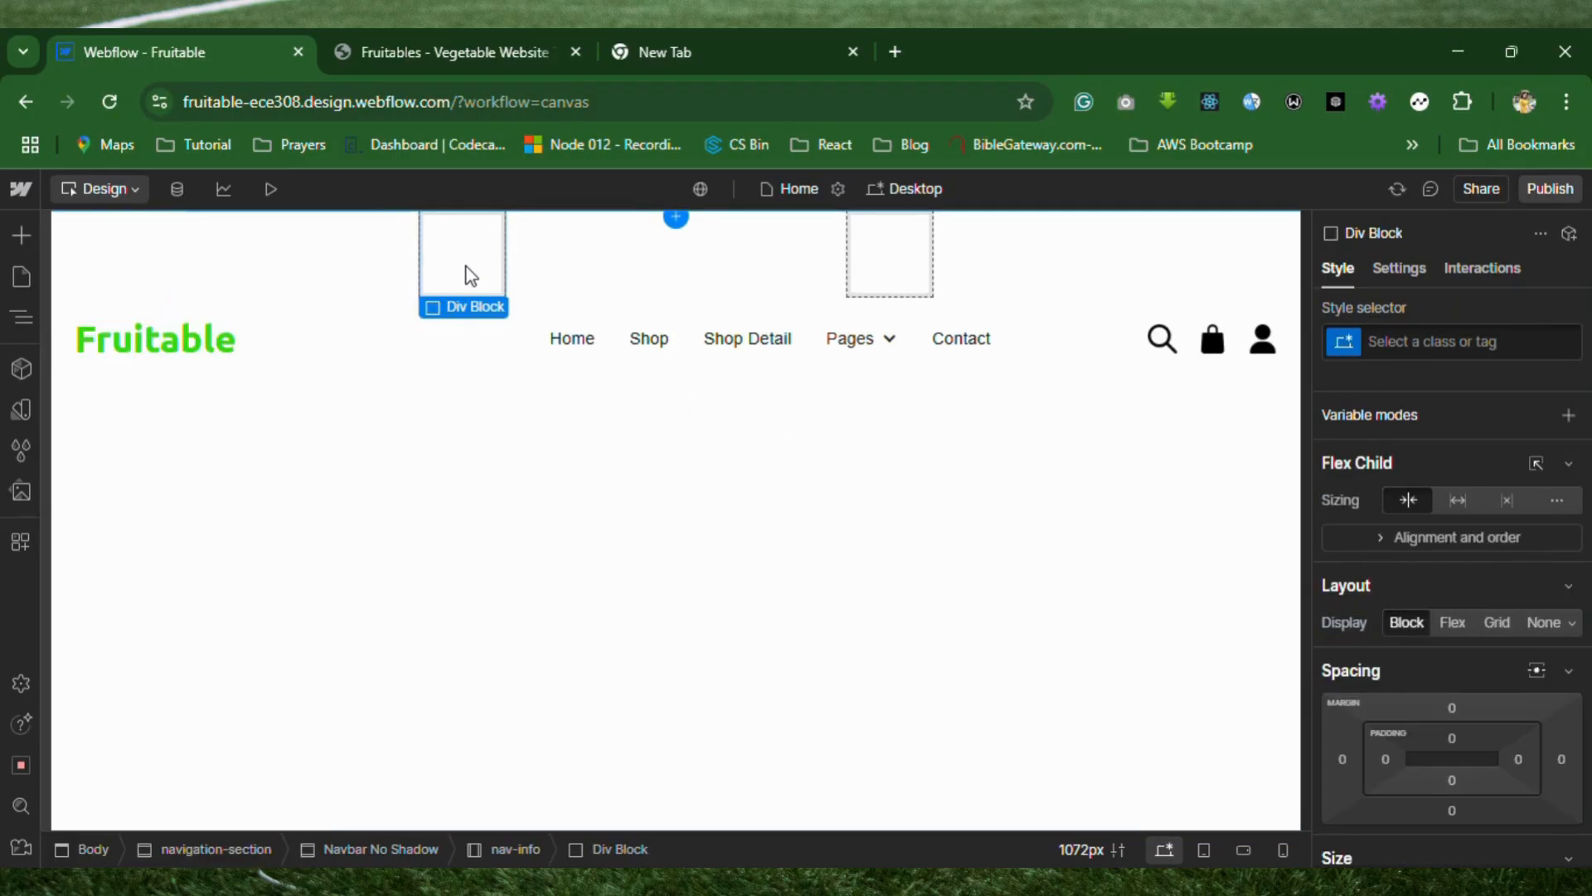
pyautogui.click(909, 280)
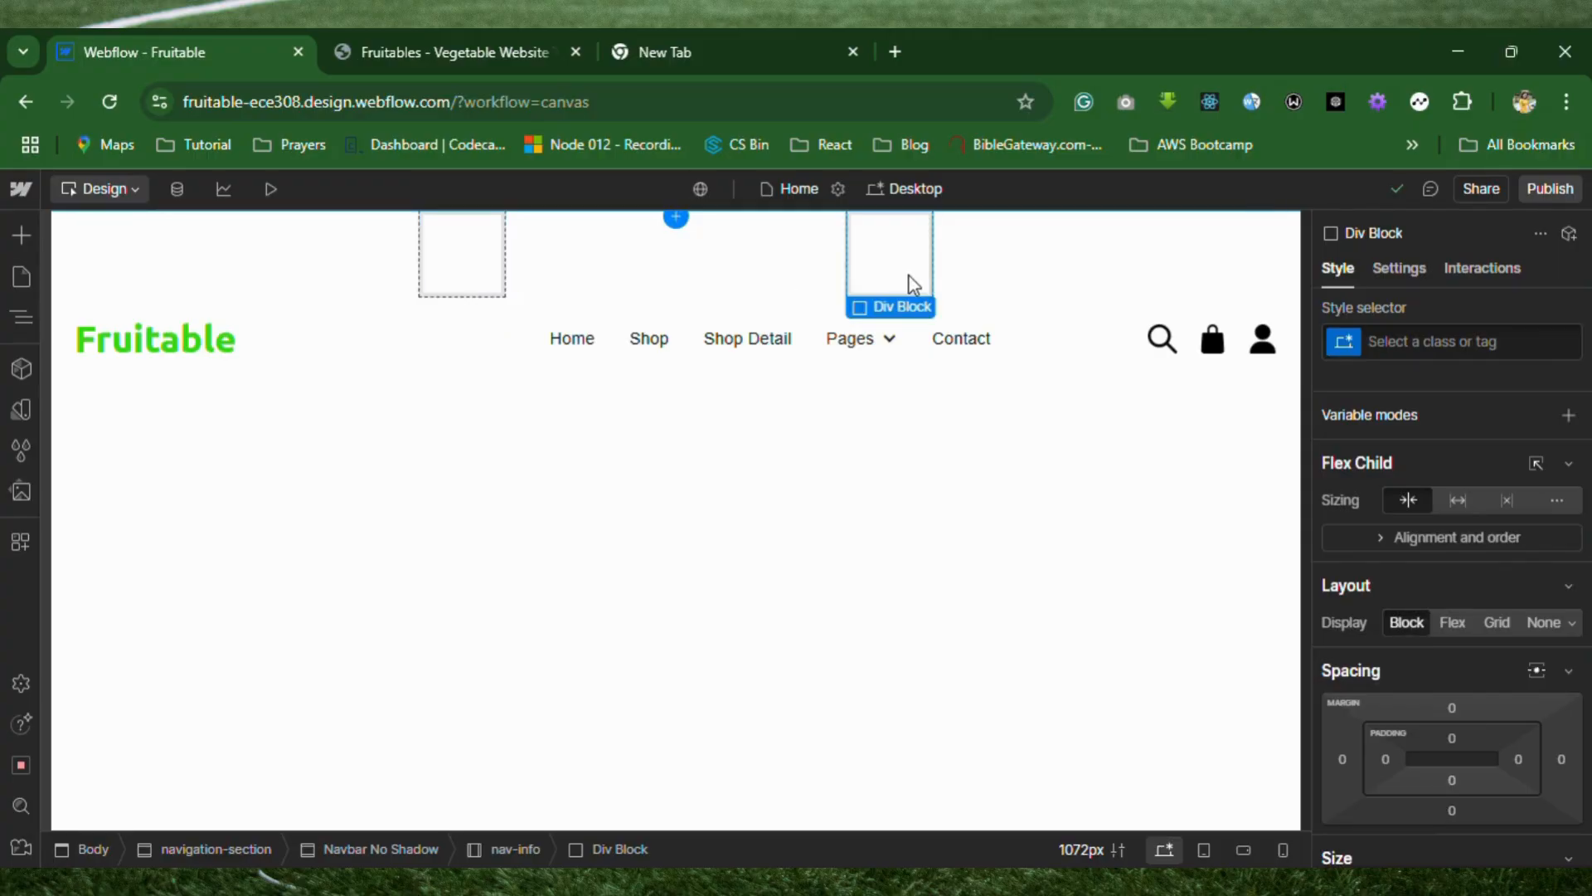
pyautogui.click(467, 260)
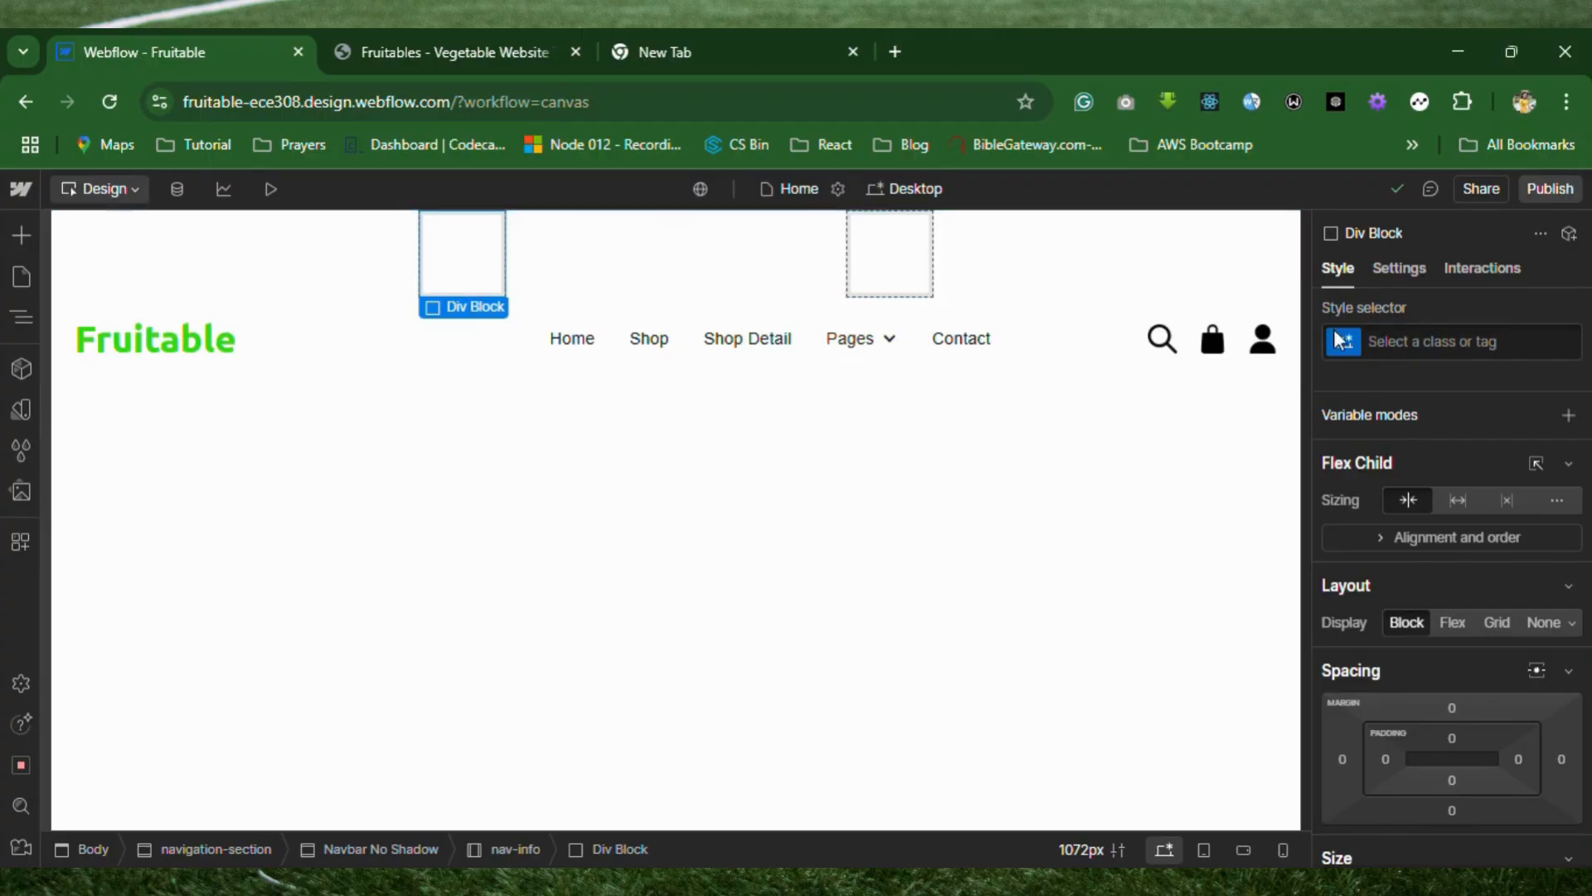
pyautogui.click(1405, 346)
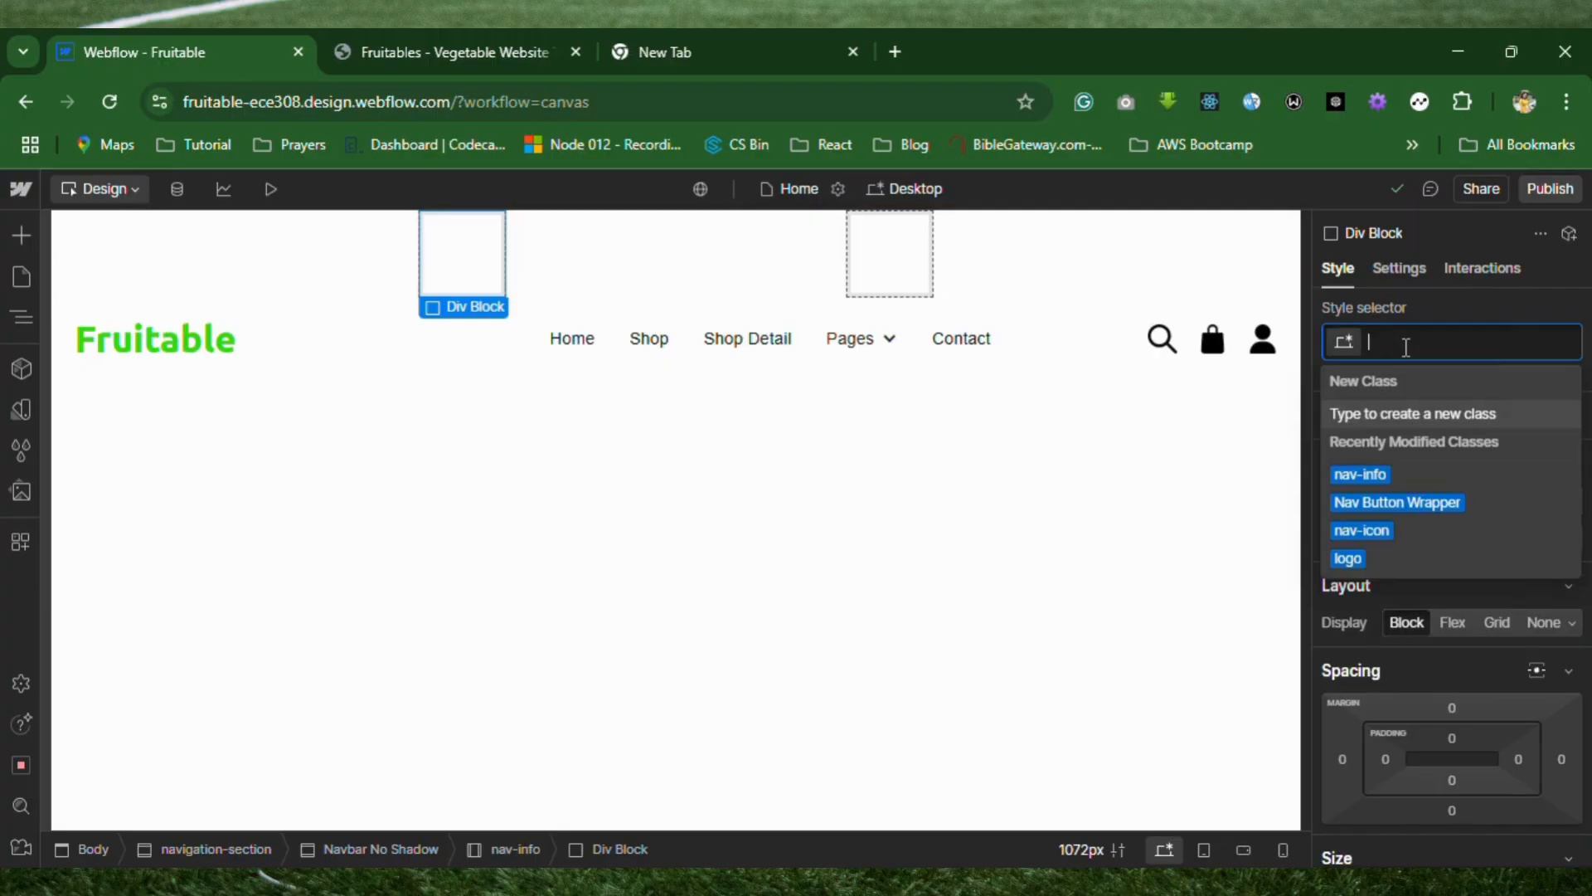
pyautogui.write('navib')
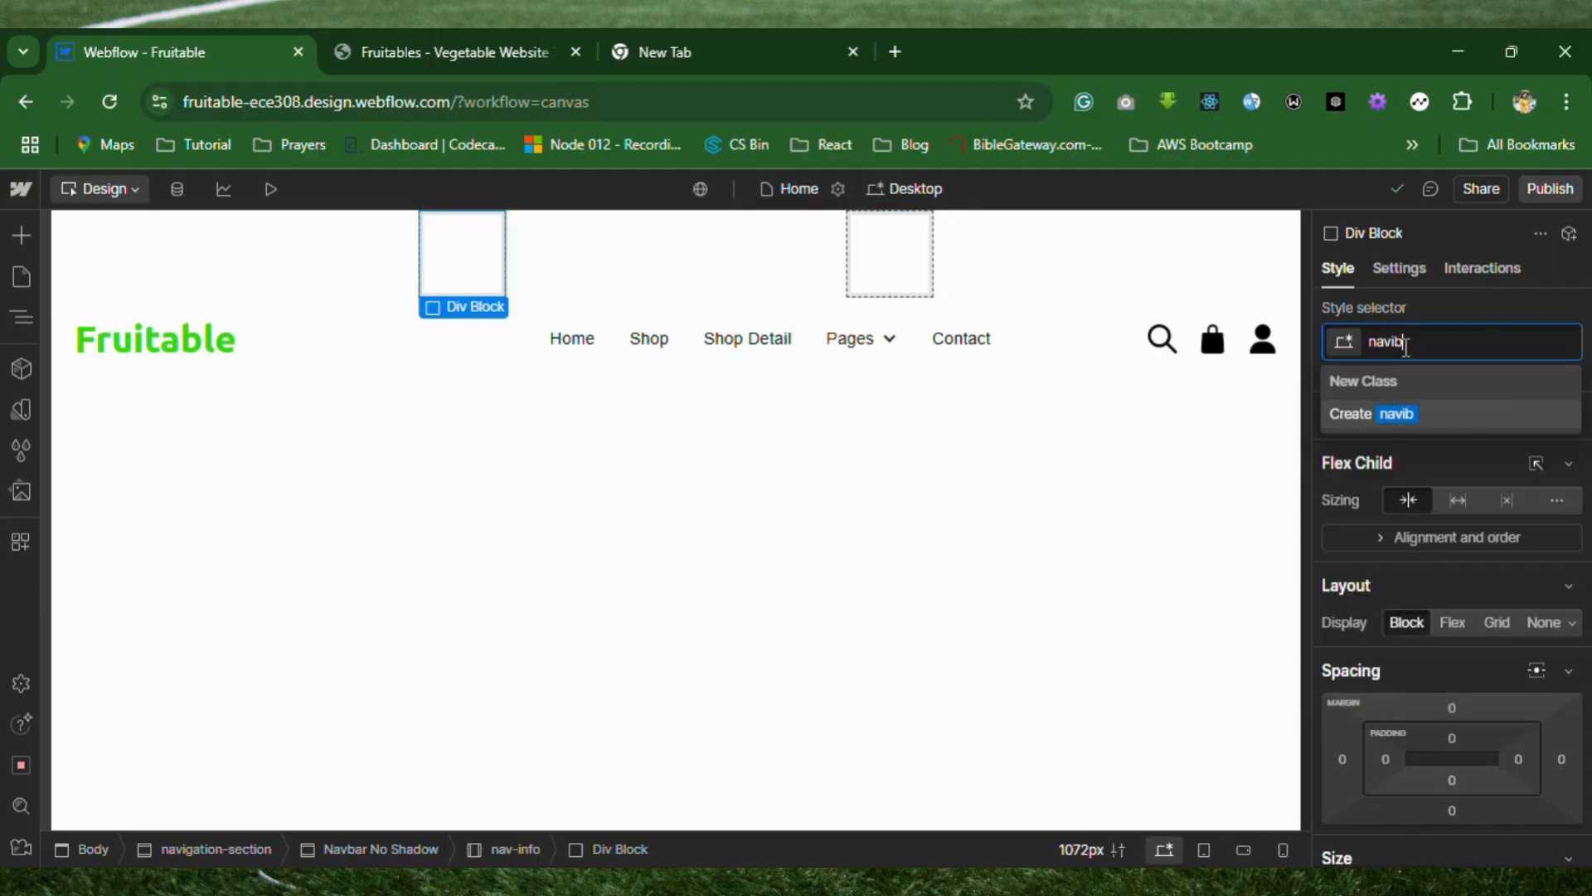
pyautogui.press('BackSpace')
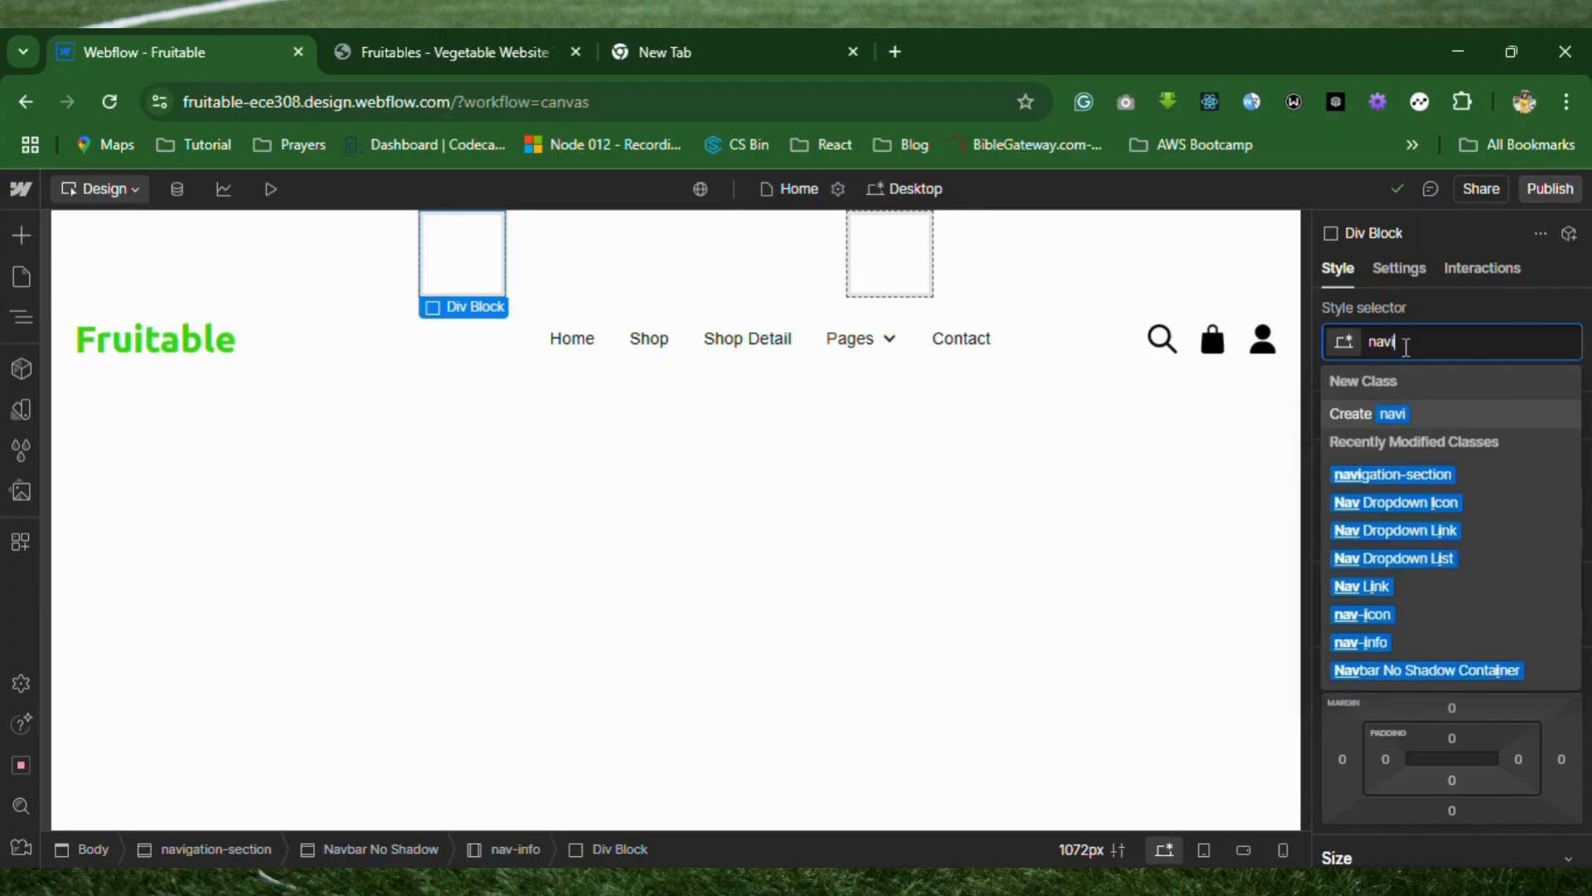
pyautogui.write('nfo')
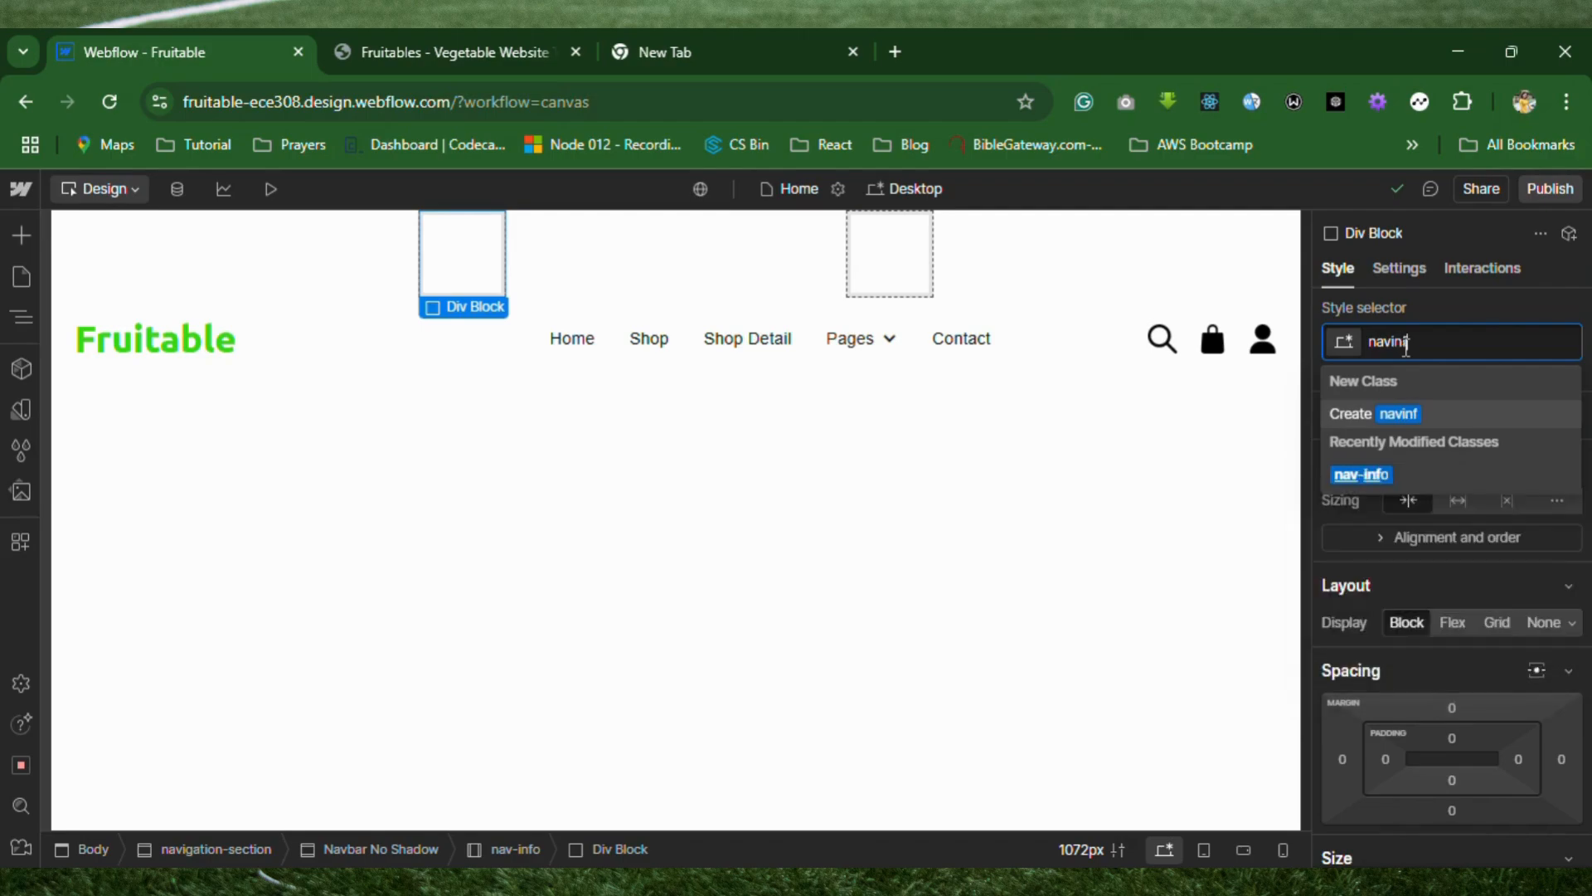
pyautogui.press('BackSpace')
pyautogui.press('BackSpace')
pyautogui.press('BackSpace')
pyautogui.press('BackSpace')
pyautogui.write('-info-left')
pyautogui.press('Return')
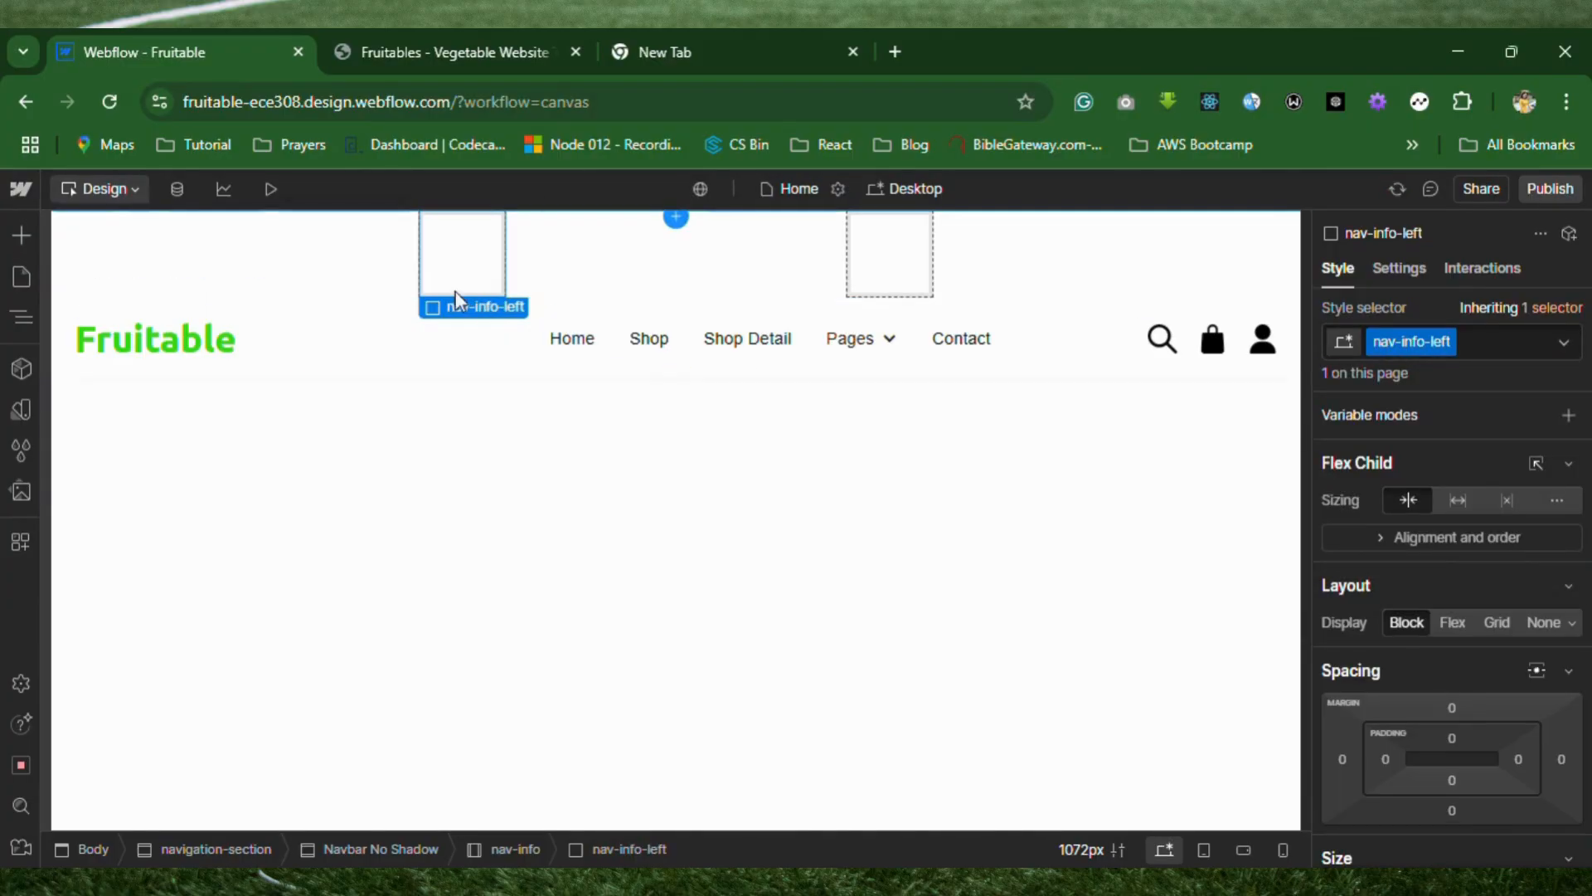
# Give the second Div Block inside nav-info the new class nav-info-right.
pyautogui.click(908, 266)
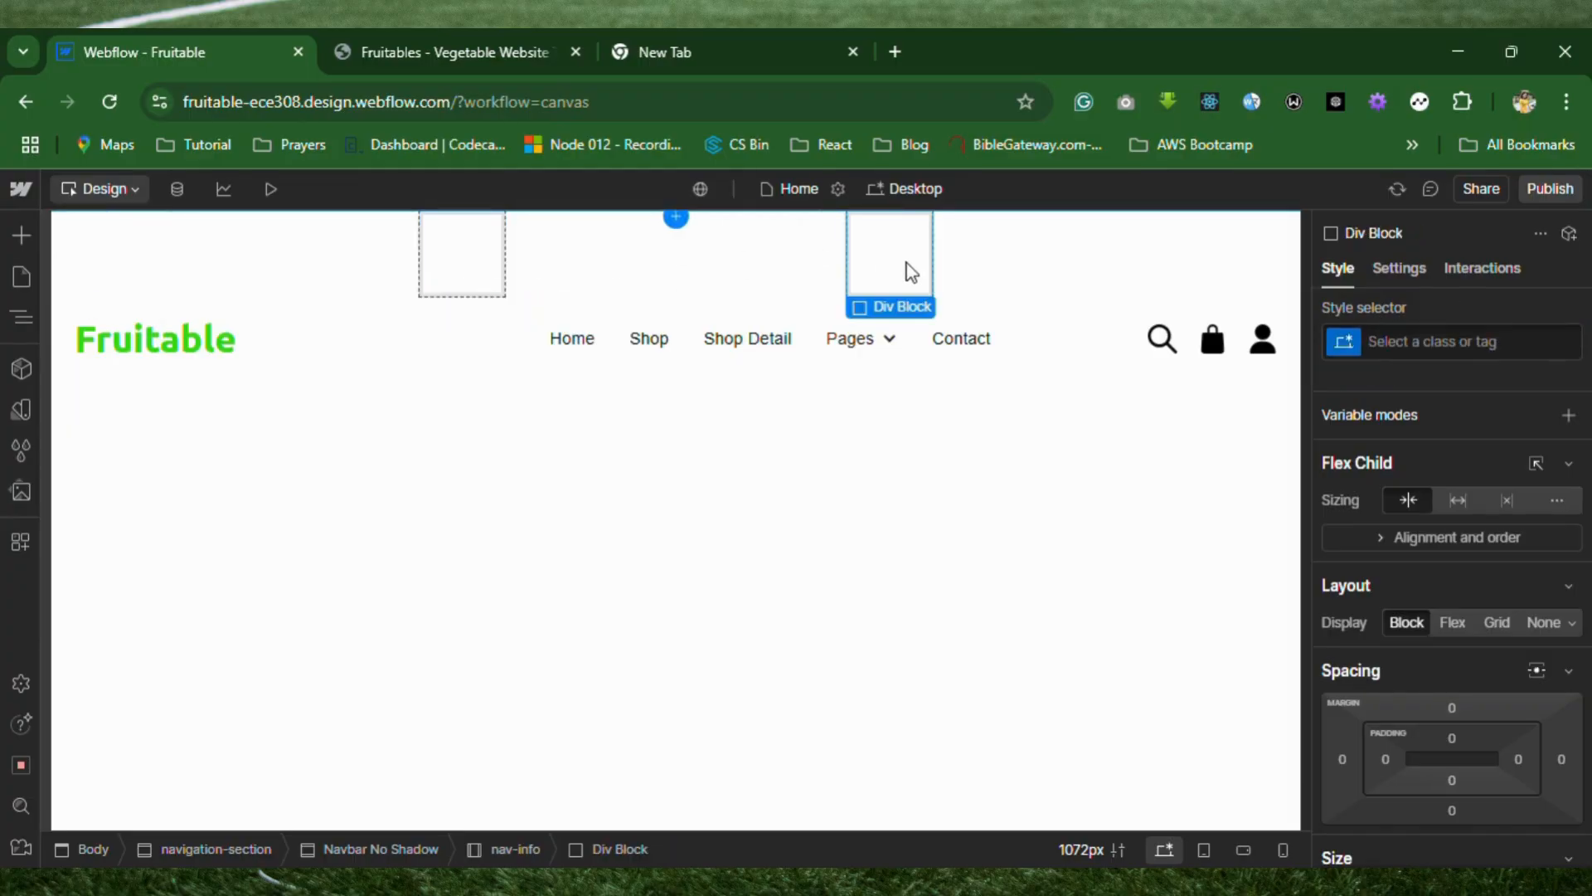
pyautogui.click(1439, 344)
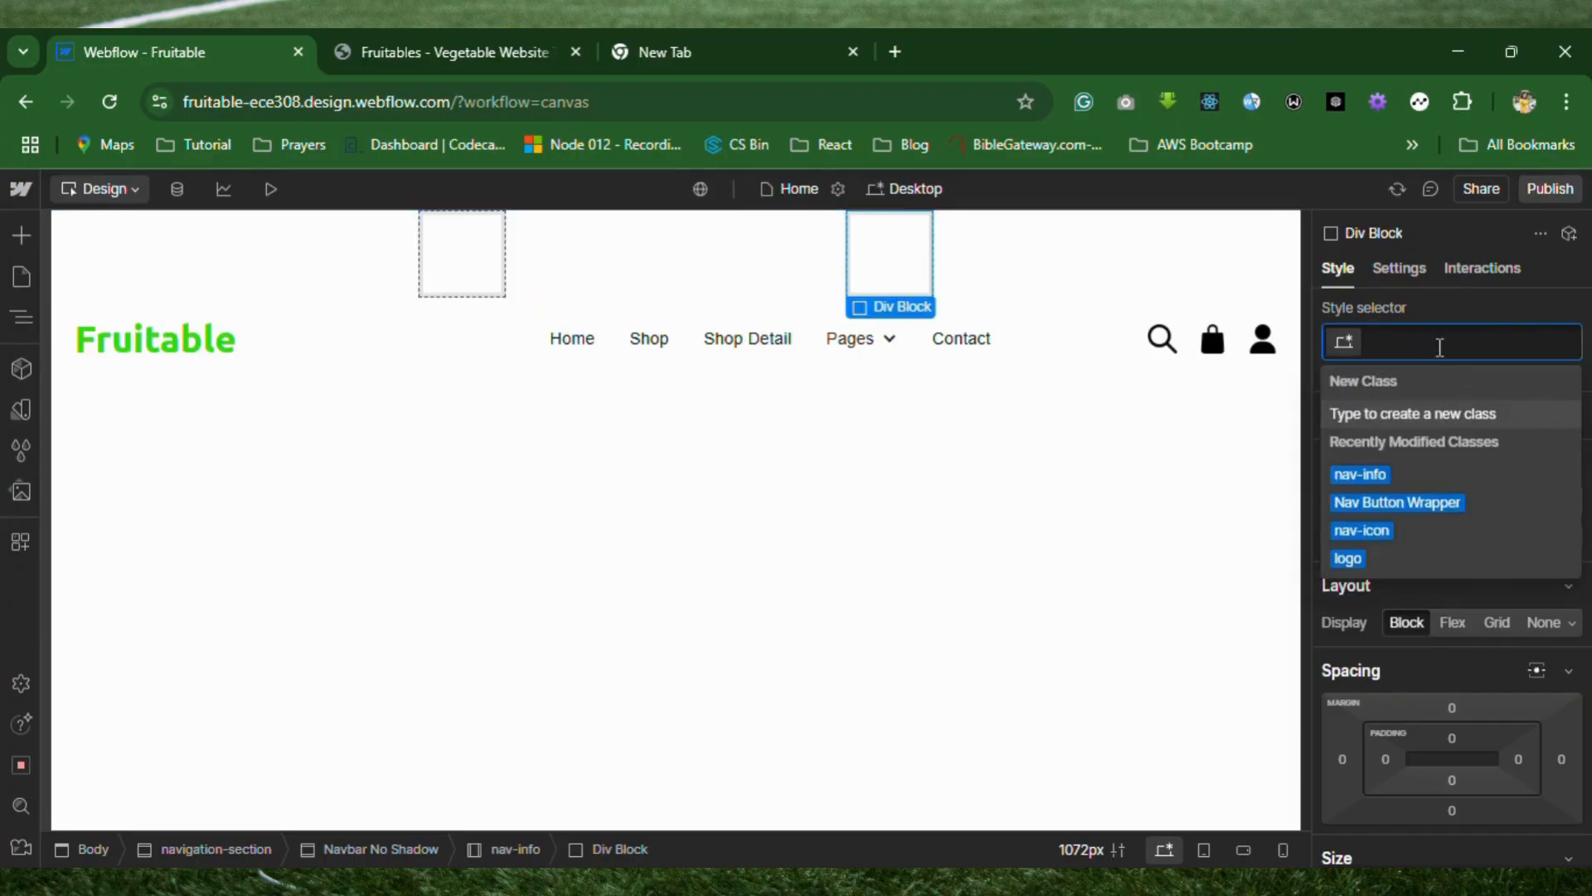
pyautogui.write('nav-i')
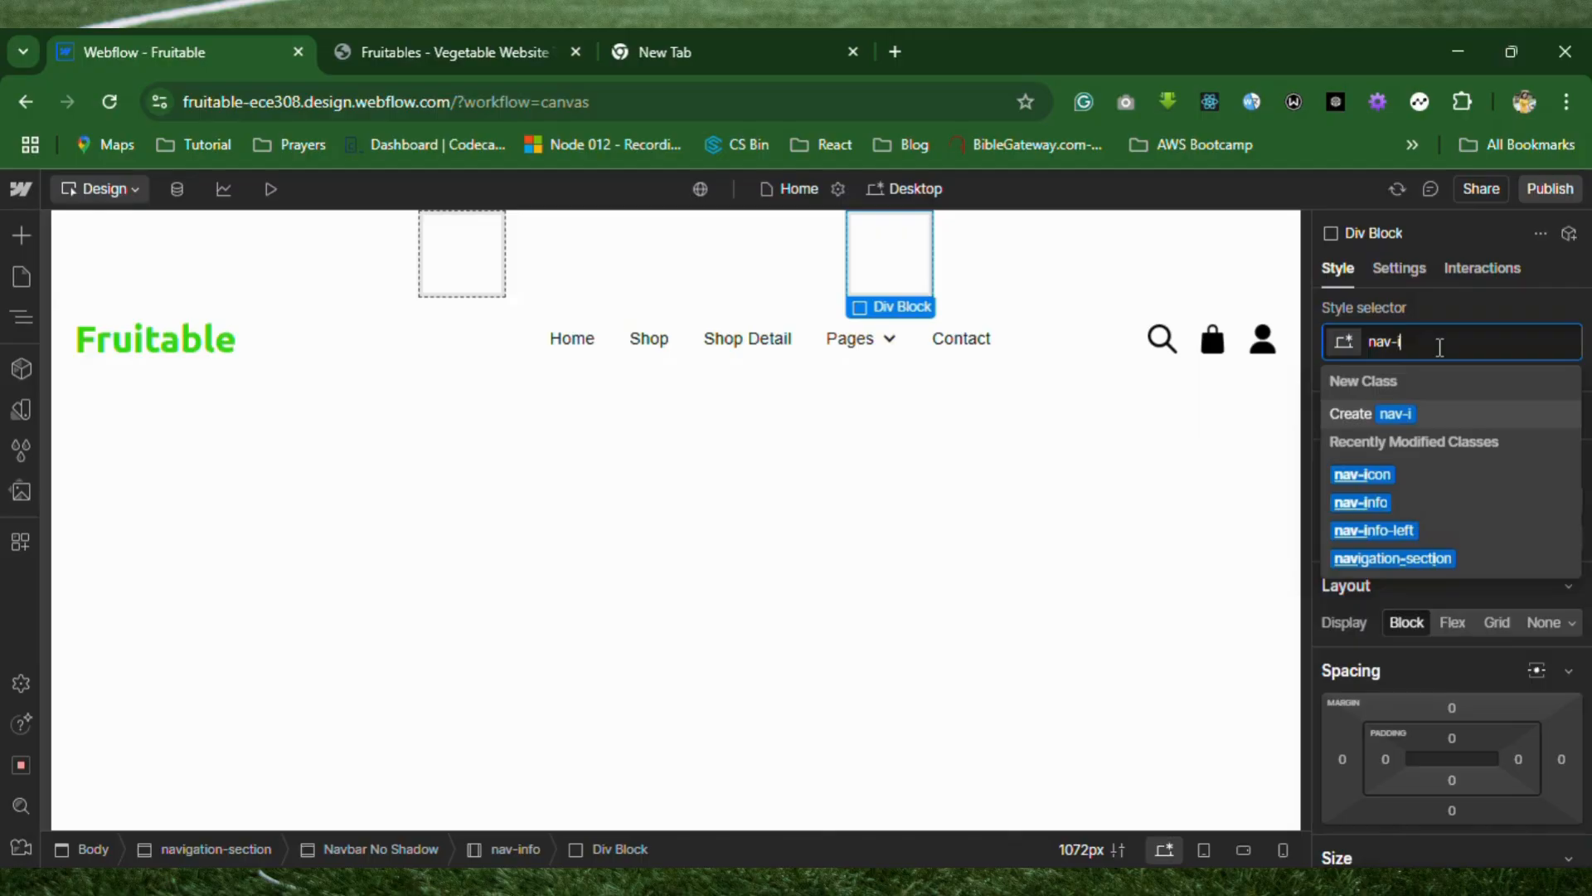
pyautogui.write('nf')
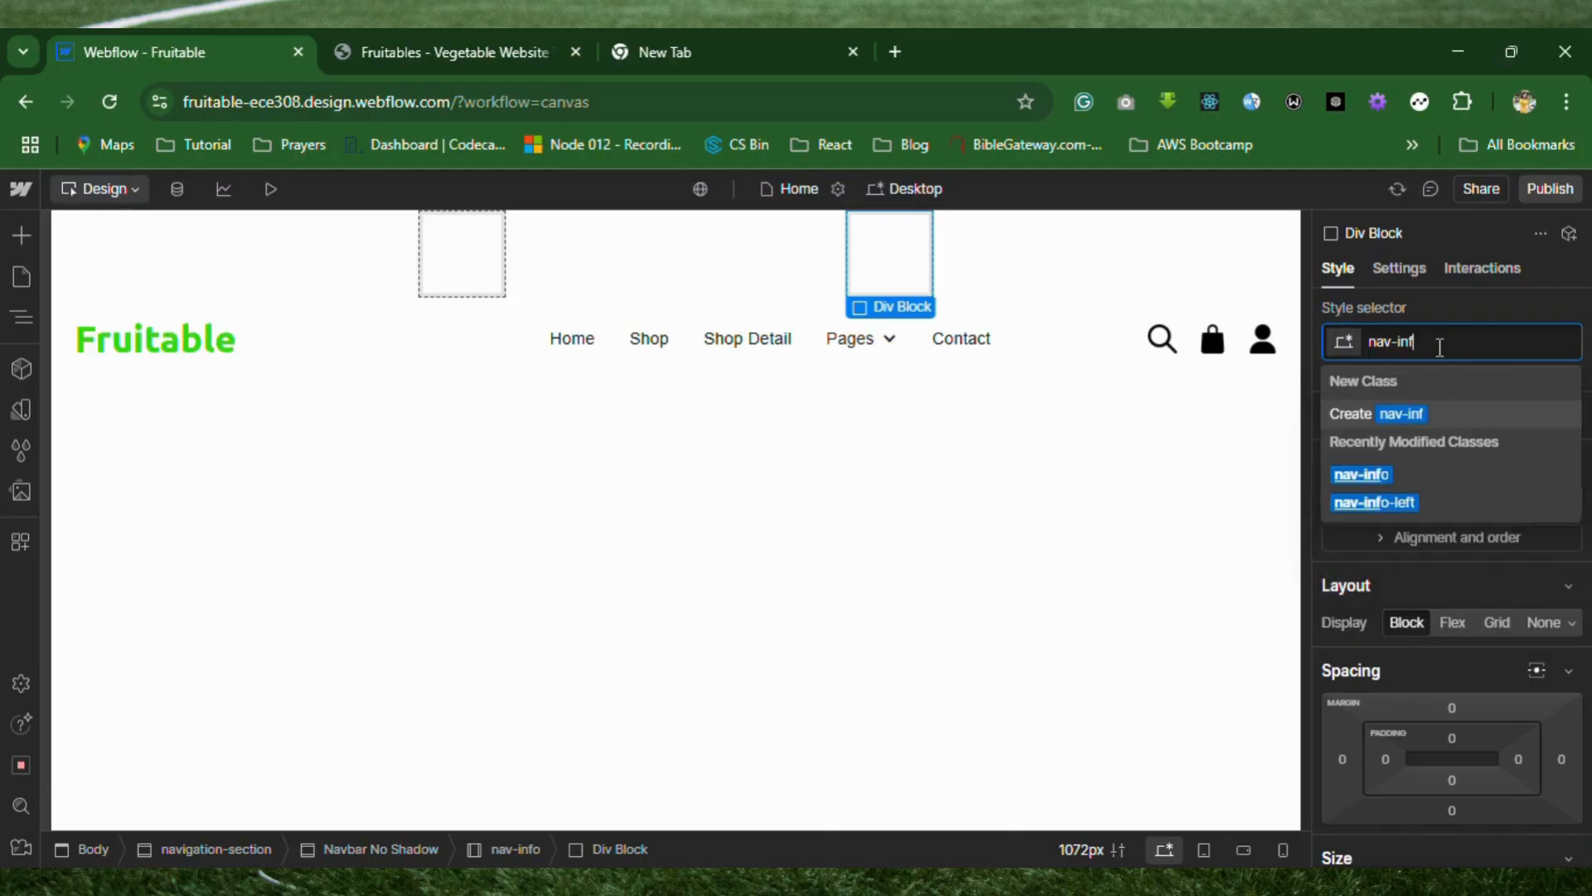
pyautogui.write('o-right')
pyautogui.press('Return')
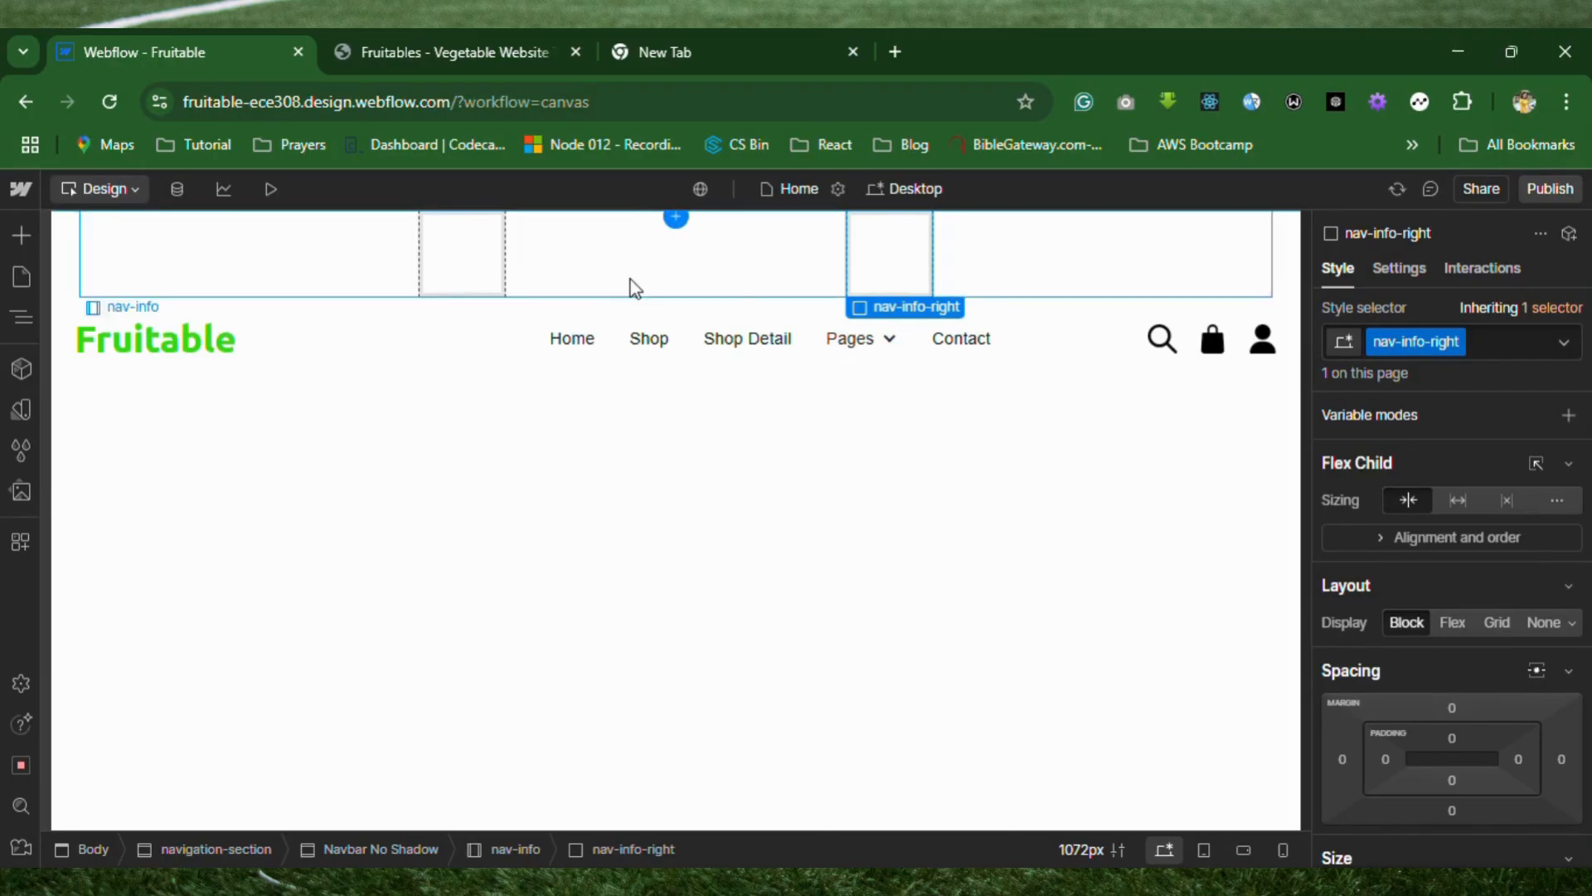
# Check the top bar of the Fruitables template, and add an Image element inside the nav-info-left div in Webflow.
pyautogui.click(471, 258)
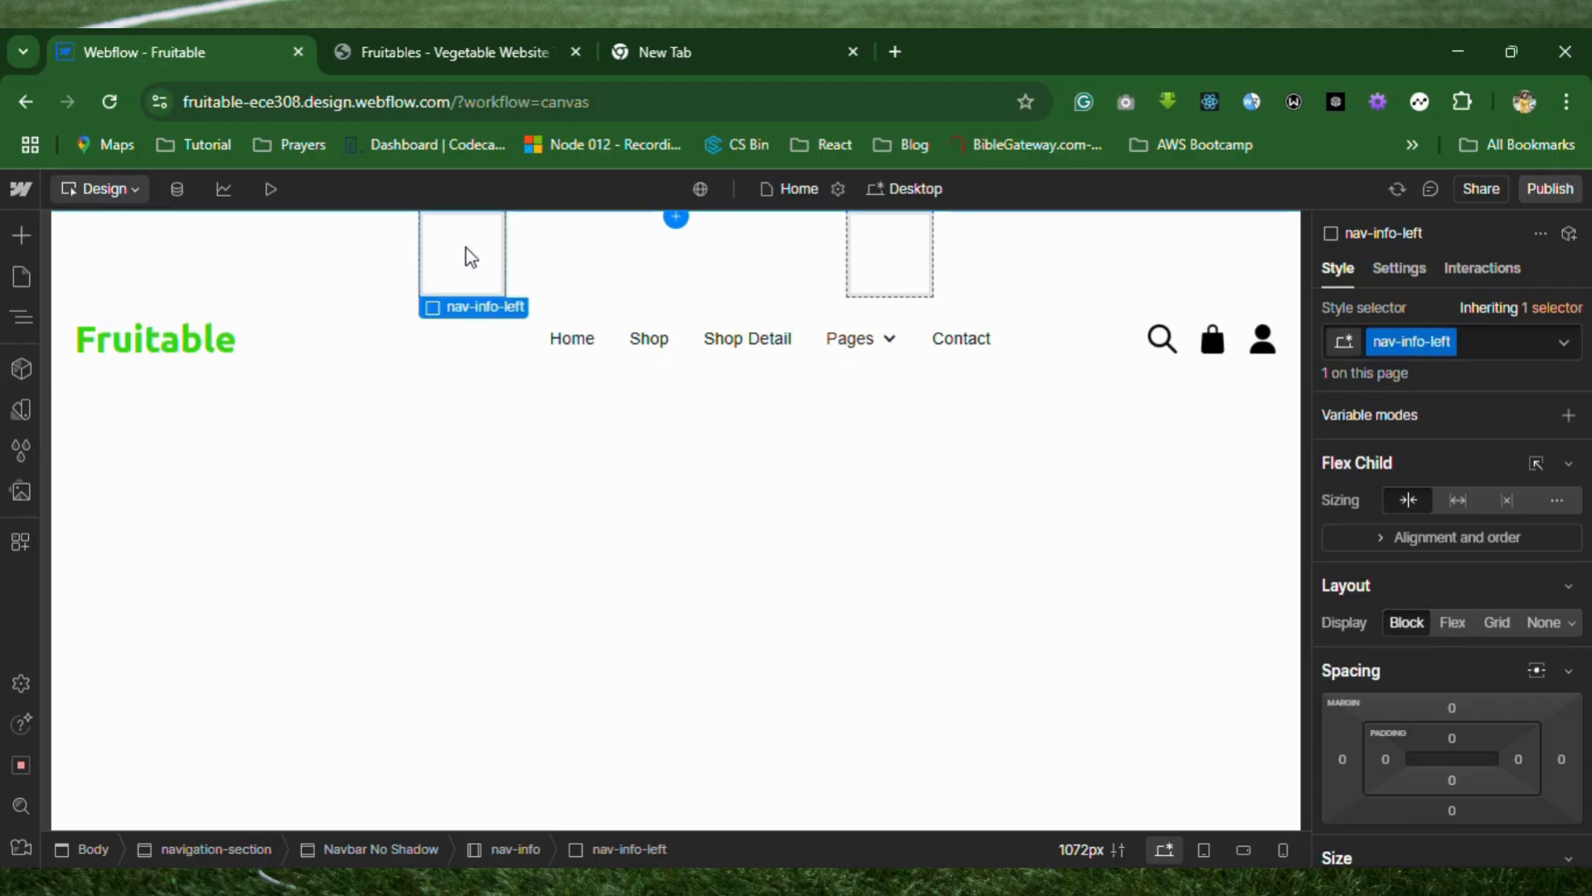
pyautogui.click(490, 39)
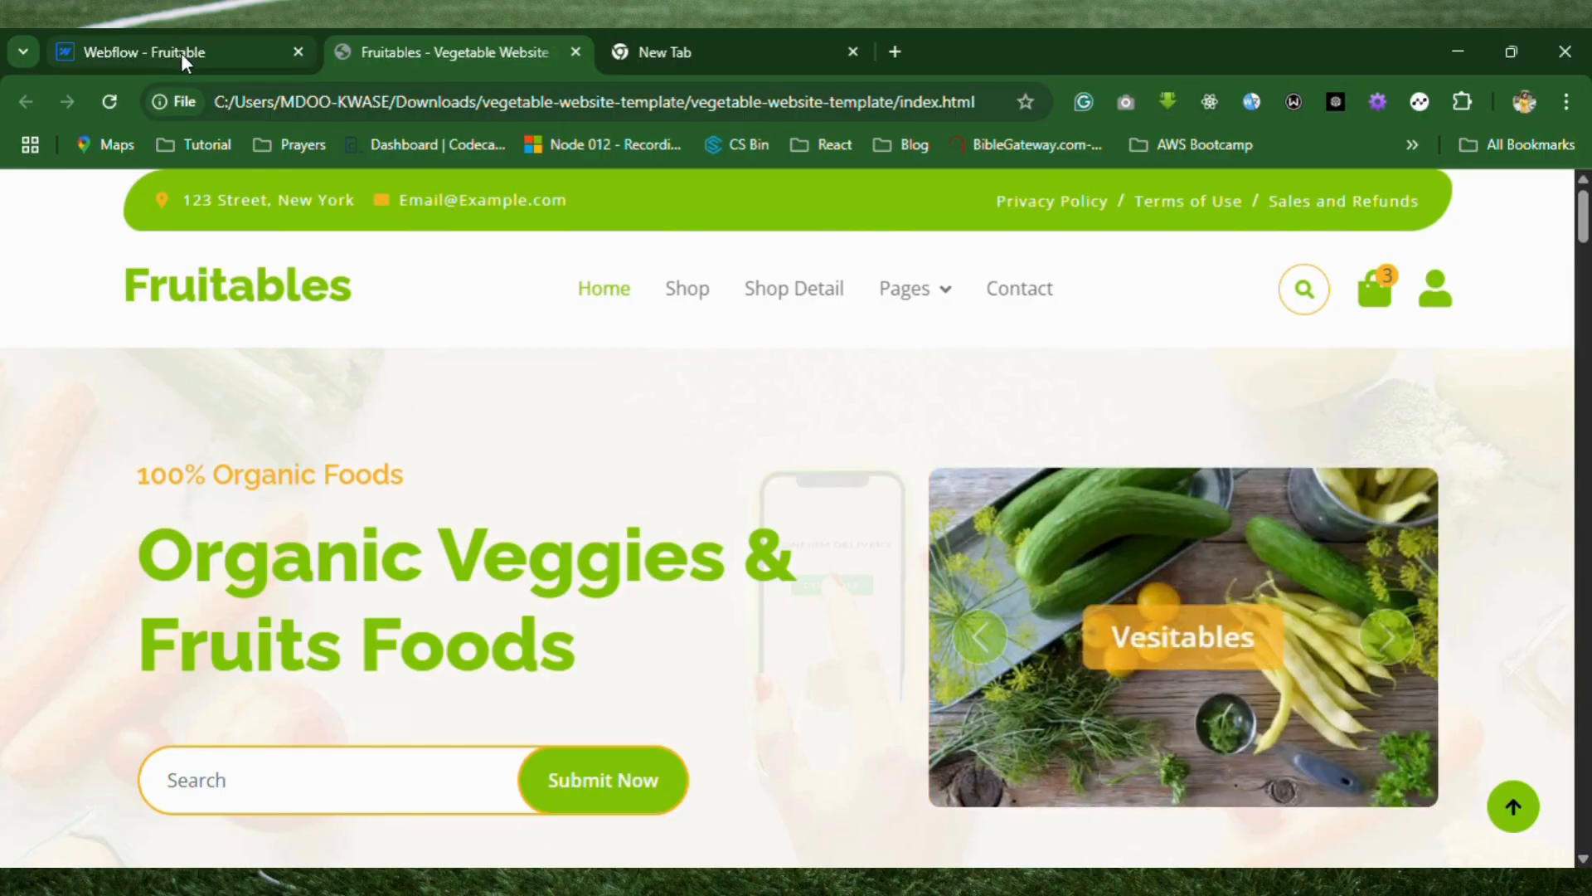
pyautogui.click(180, 53)
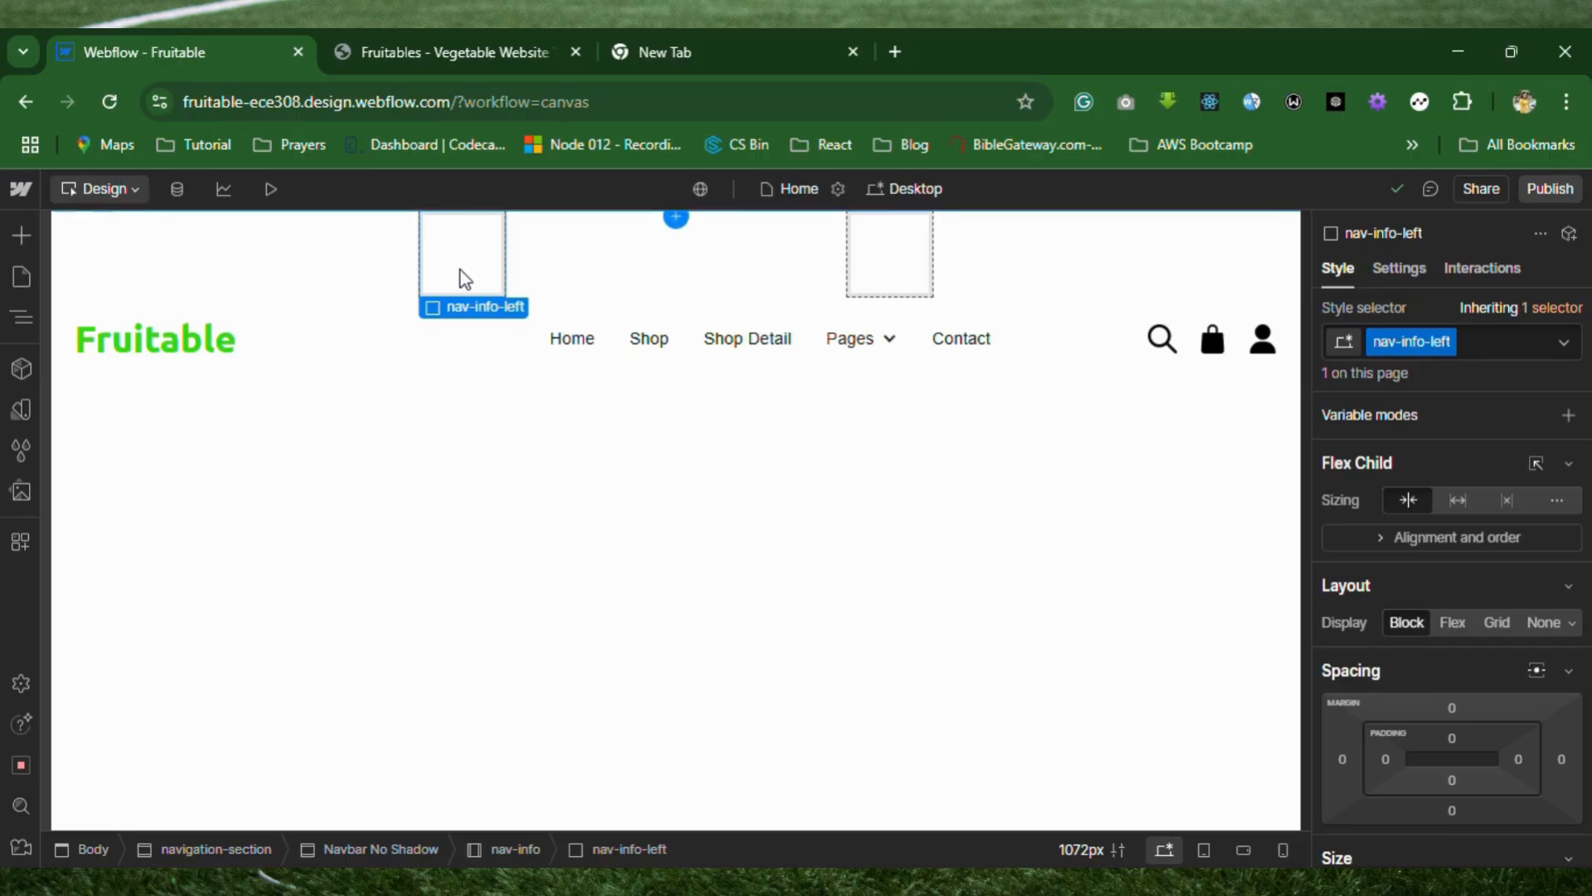
pyautogui.click(467, 55)
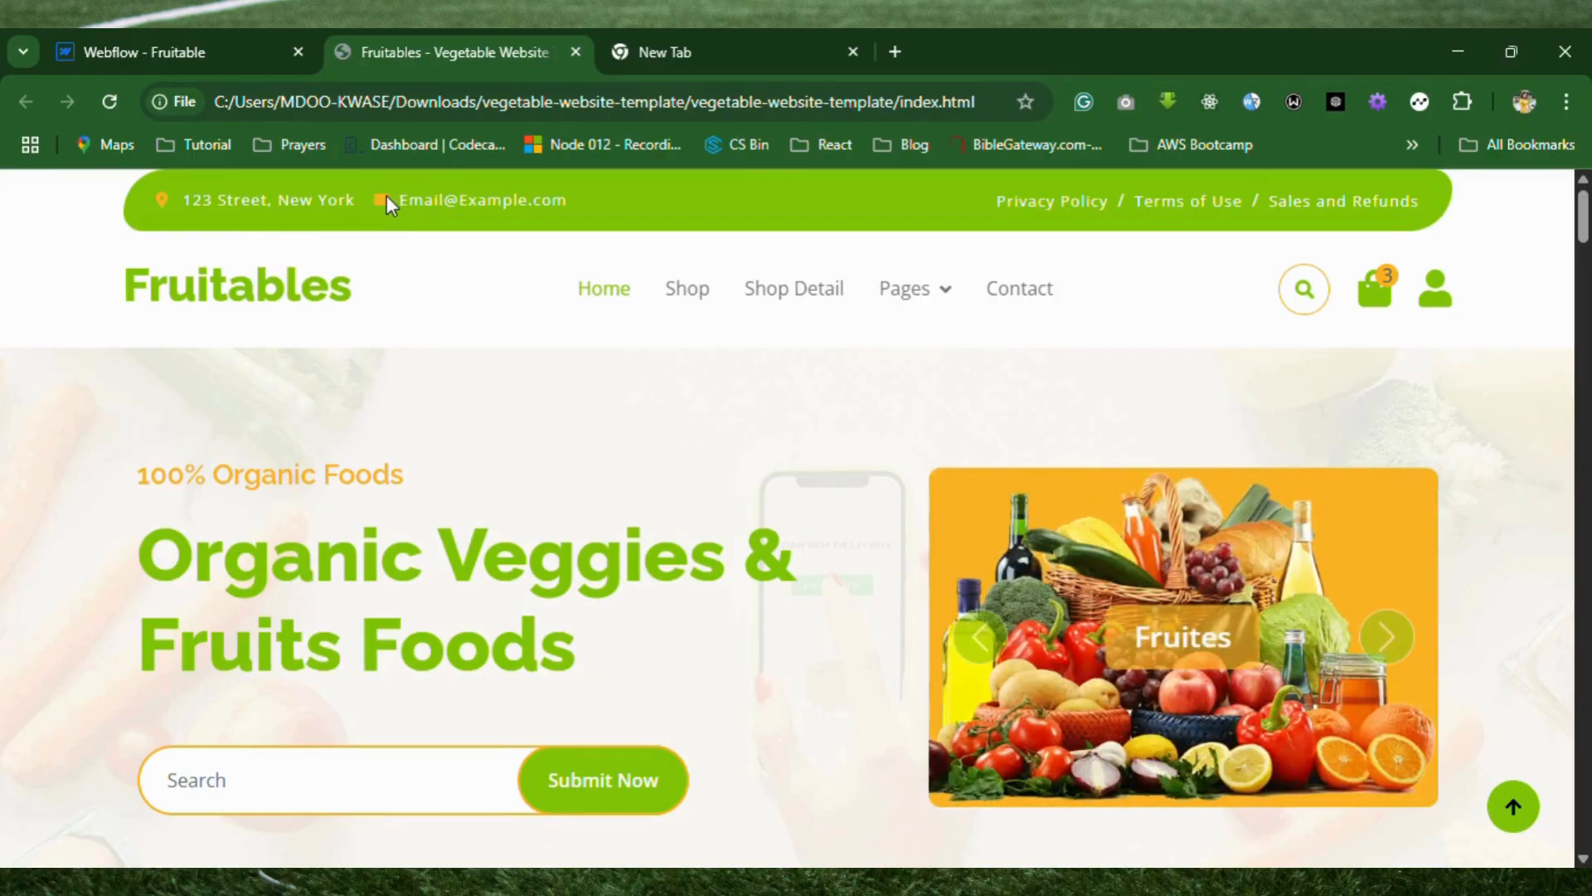
pyautogui.click(185, 65)
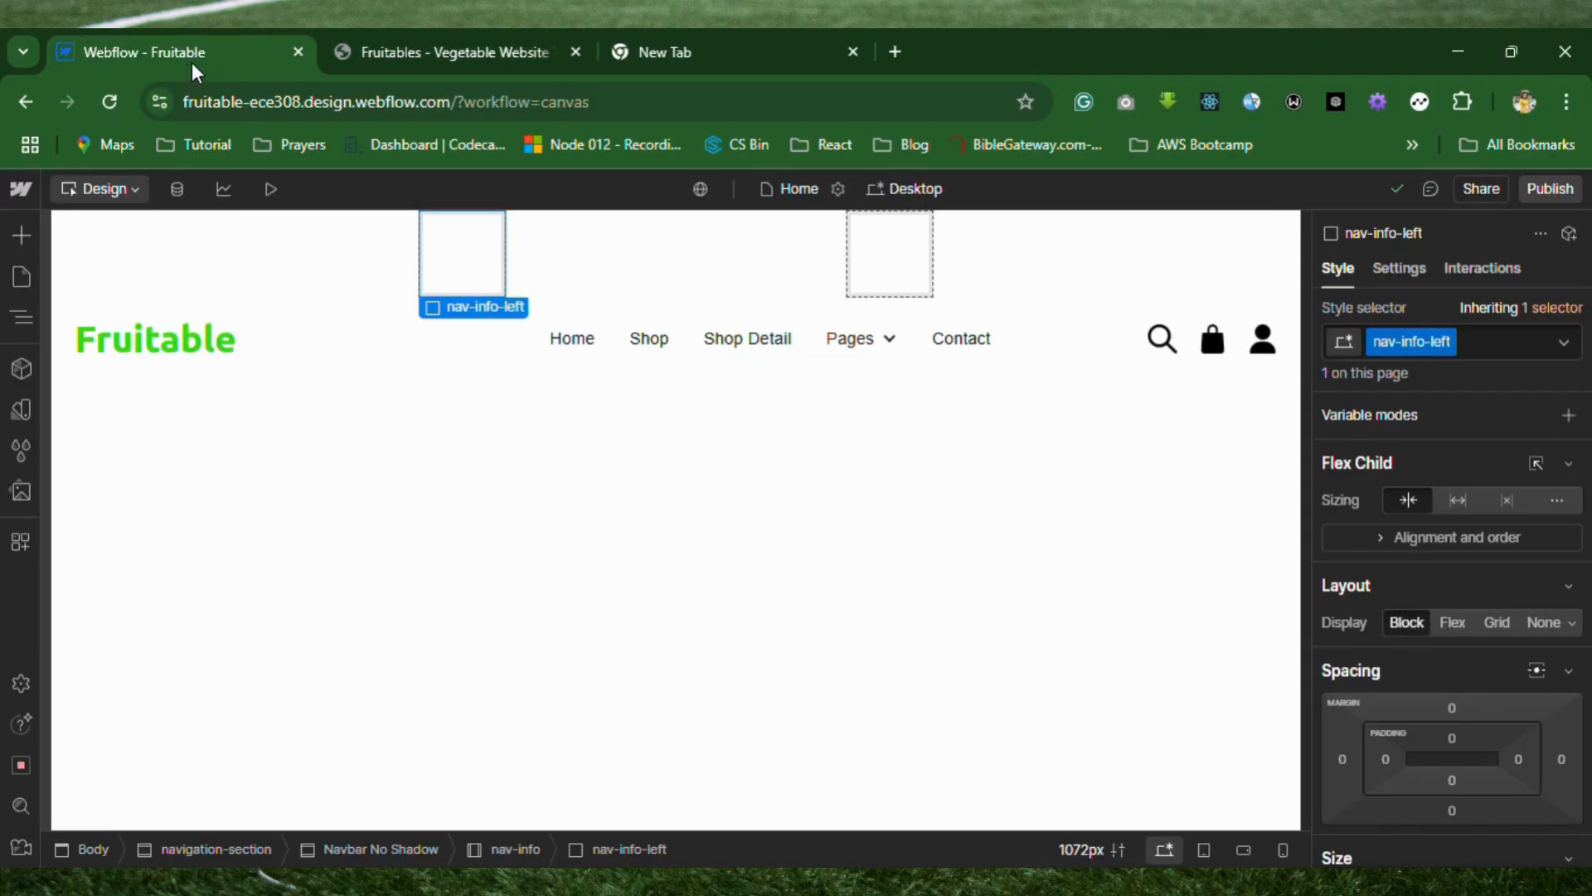
pyautogui.click(28, 325)
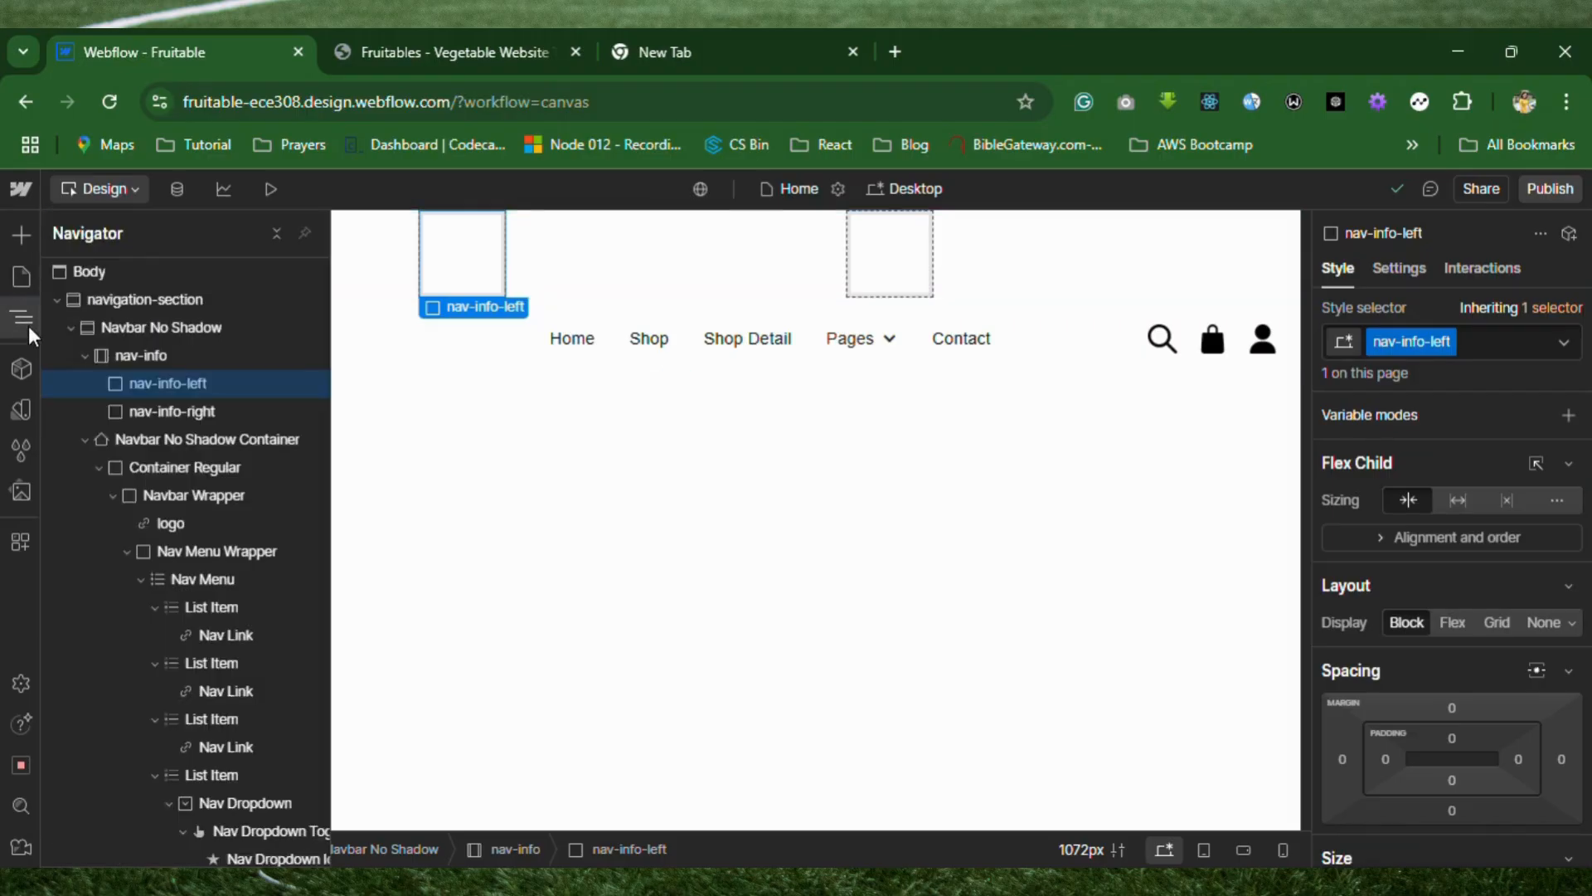
pyautogui.click(22, 236)
pyautogui.scroll(-2, 89, 544)
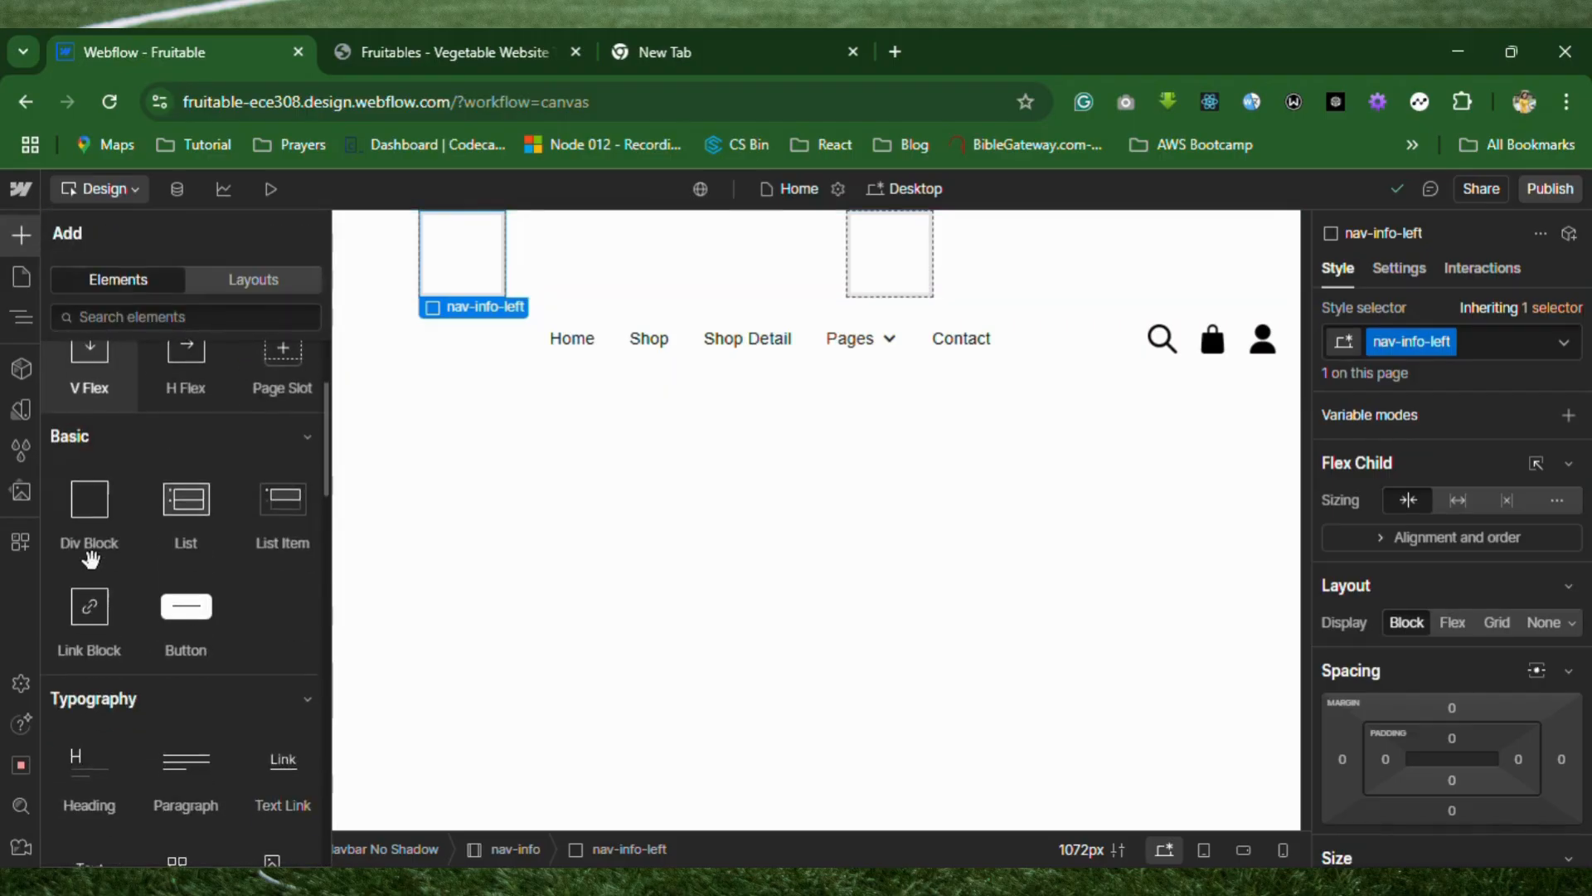
pyautogui.scroll(-4, 134, 780)
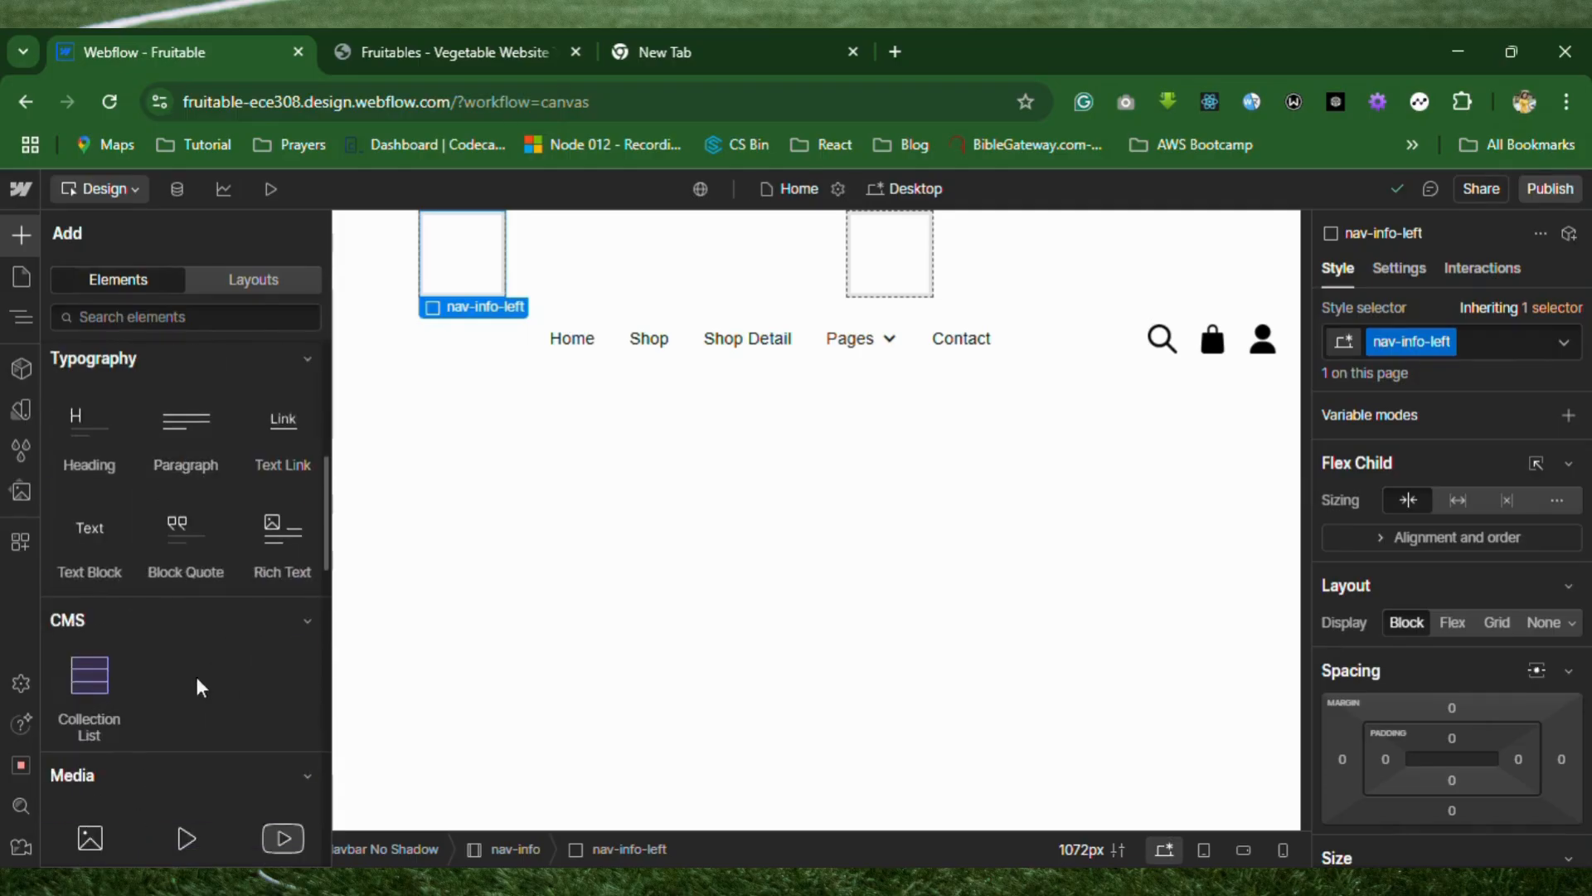
pyautogui.scroll(-3, 132, 533)
pyautogui.moveTo(92, 569); pyautogui.dragTo(468, 251)
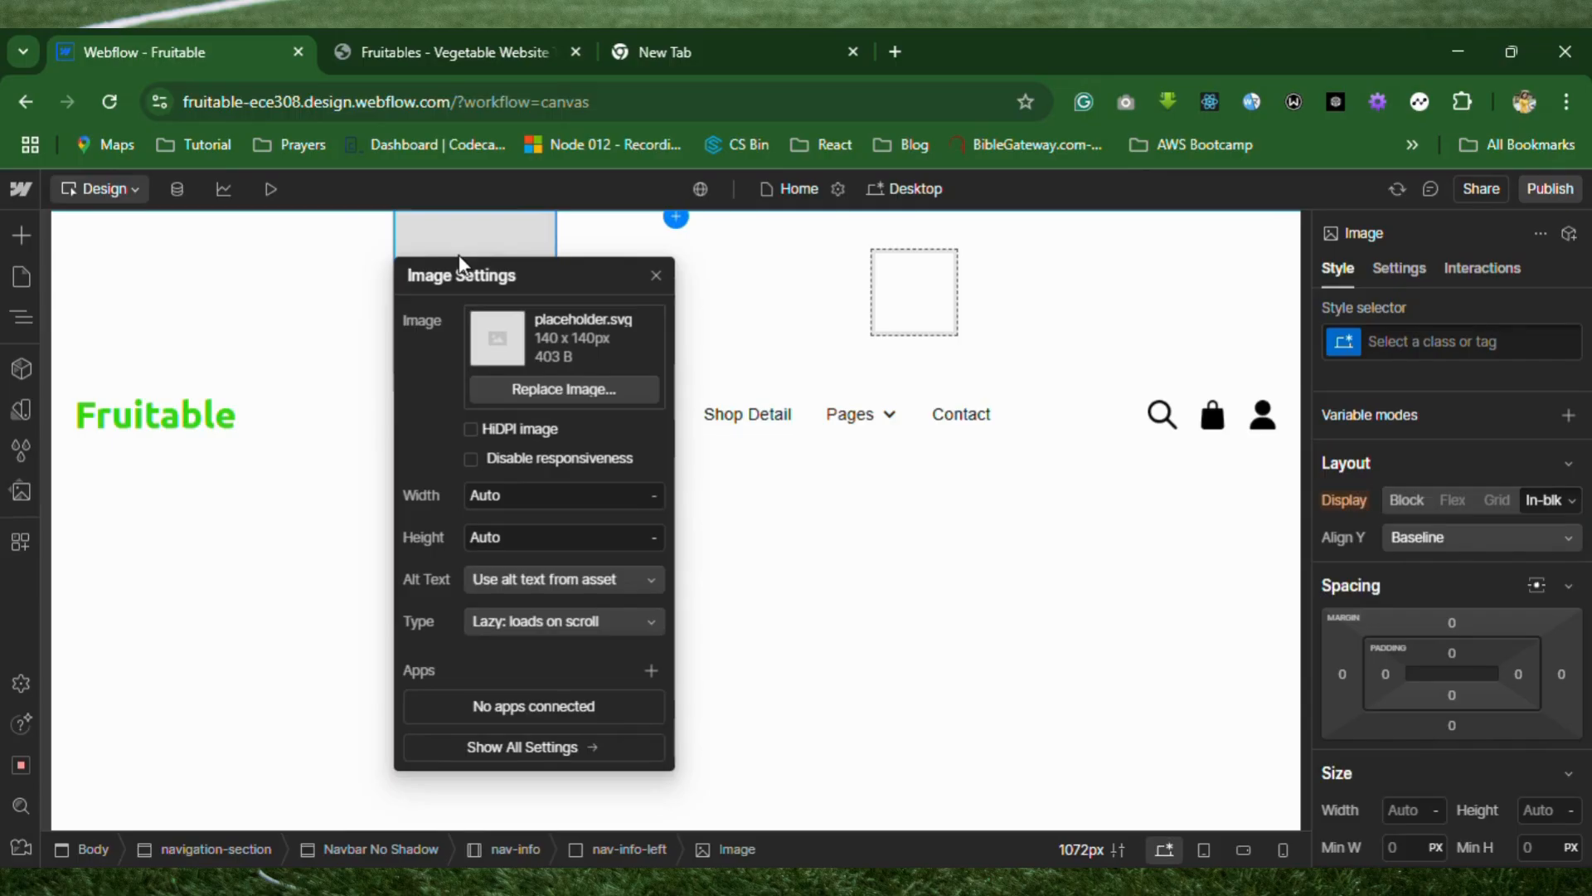
# Add a Paragraph element to the nav-info container between nav-info-left and nav-info-right, and display the page's element tree.
pyautogui.click(21, 235)
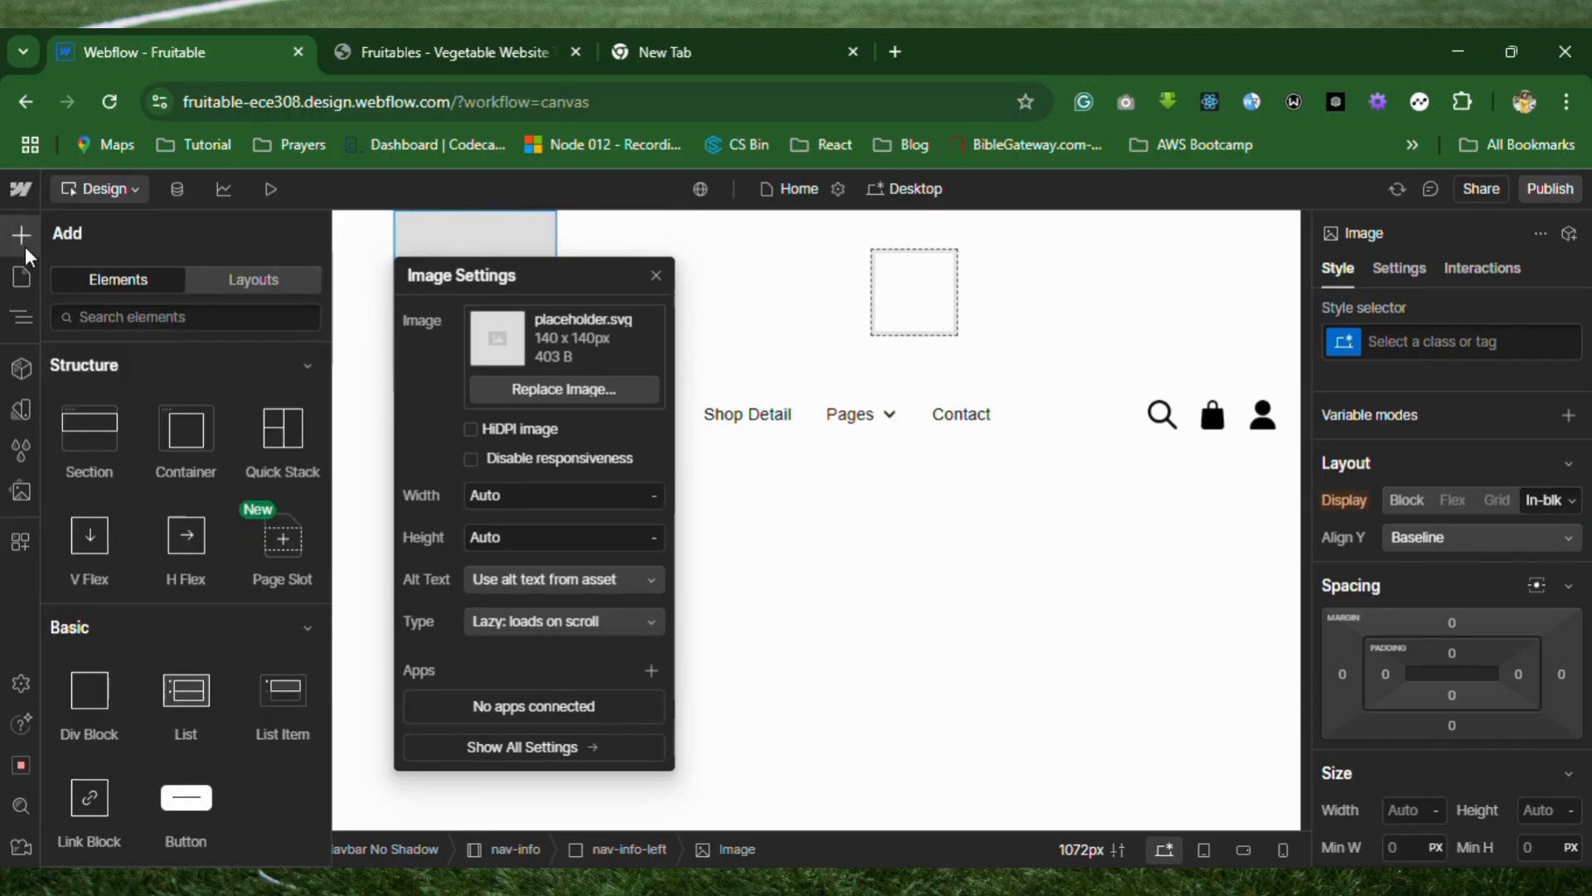
pyautogui.scroll(-3, 143, 839)
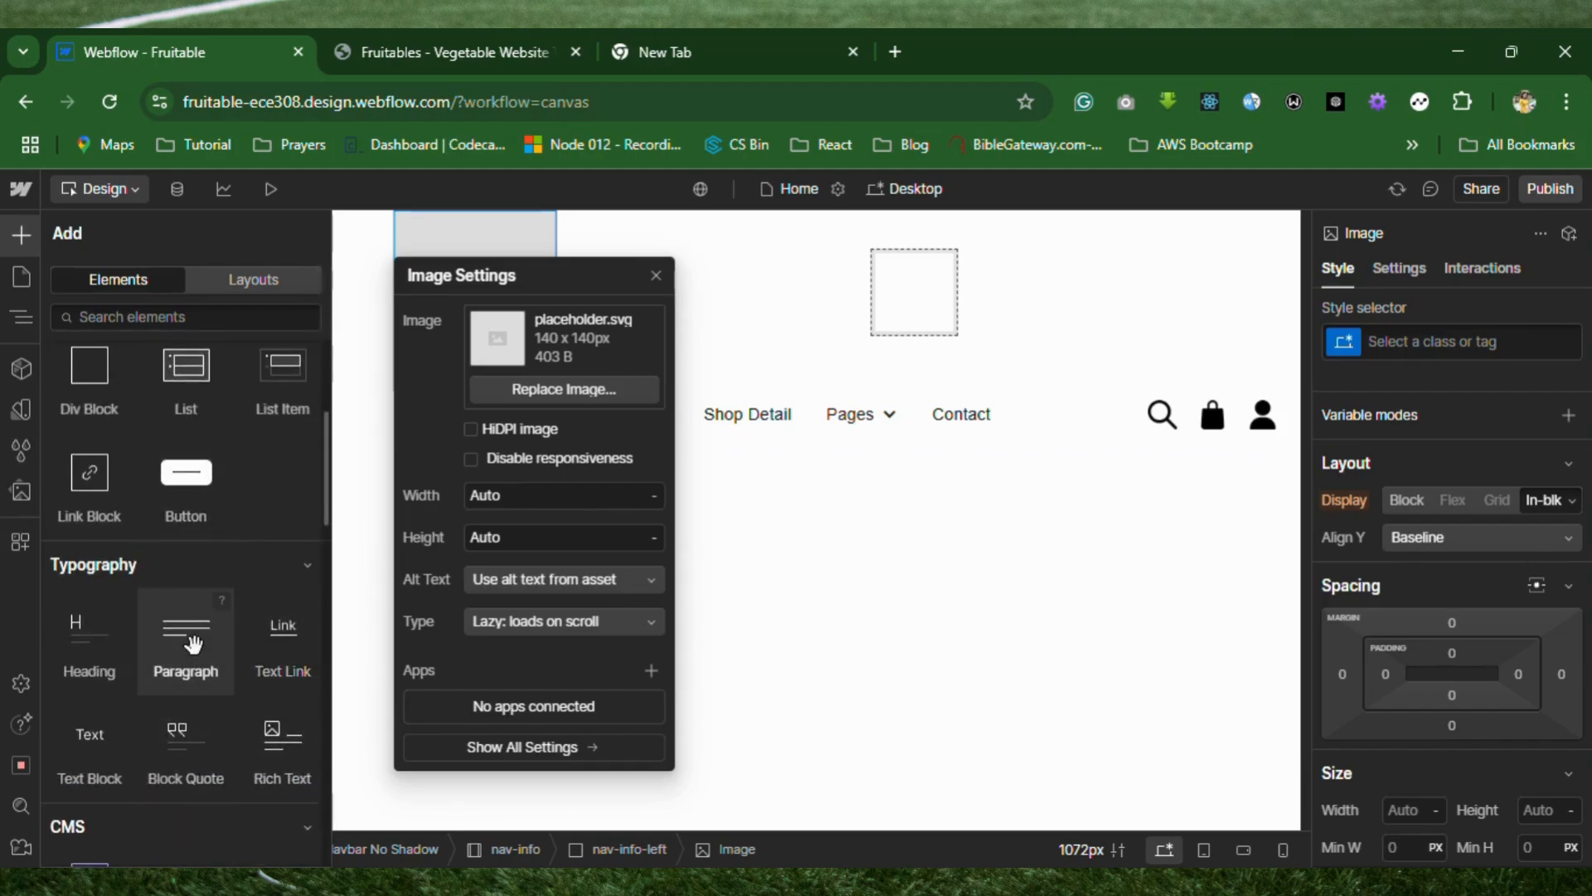
pyautogui.moveTo(193, 644); pyautogui.dragTo(585, 286)
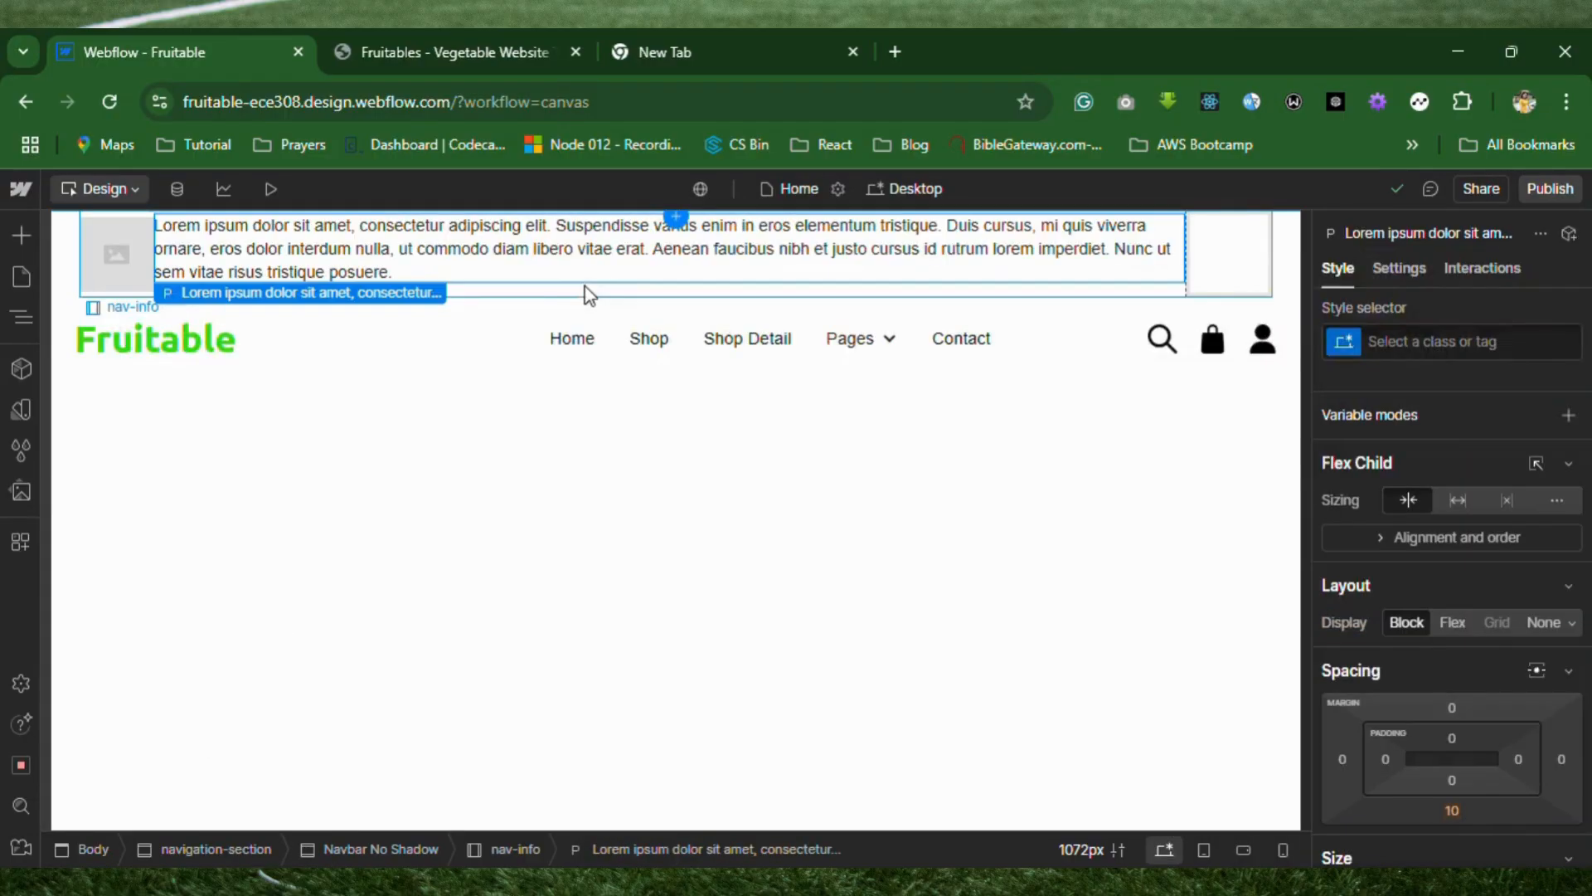
pyautogui.click(22, 322)
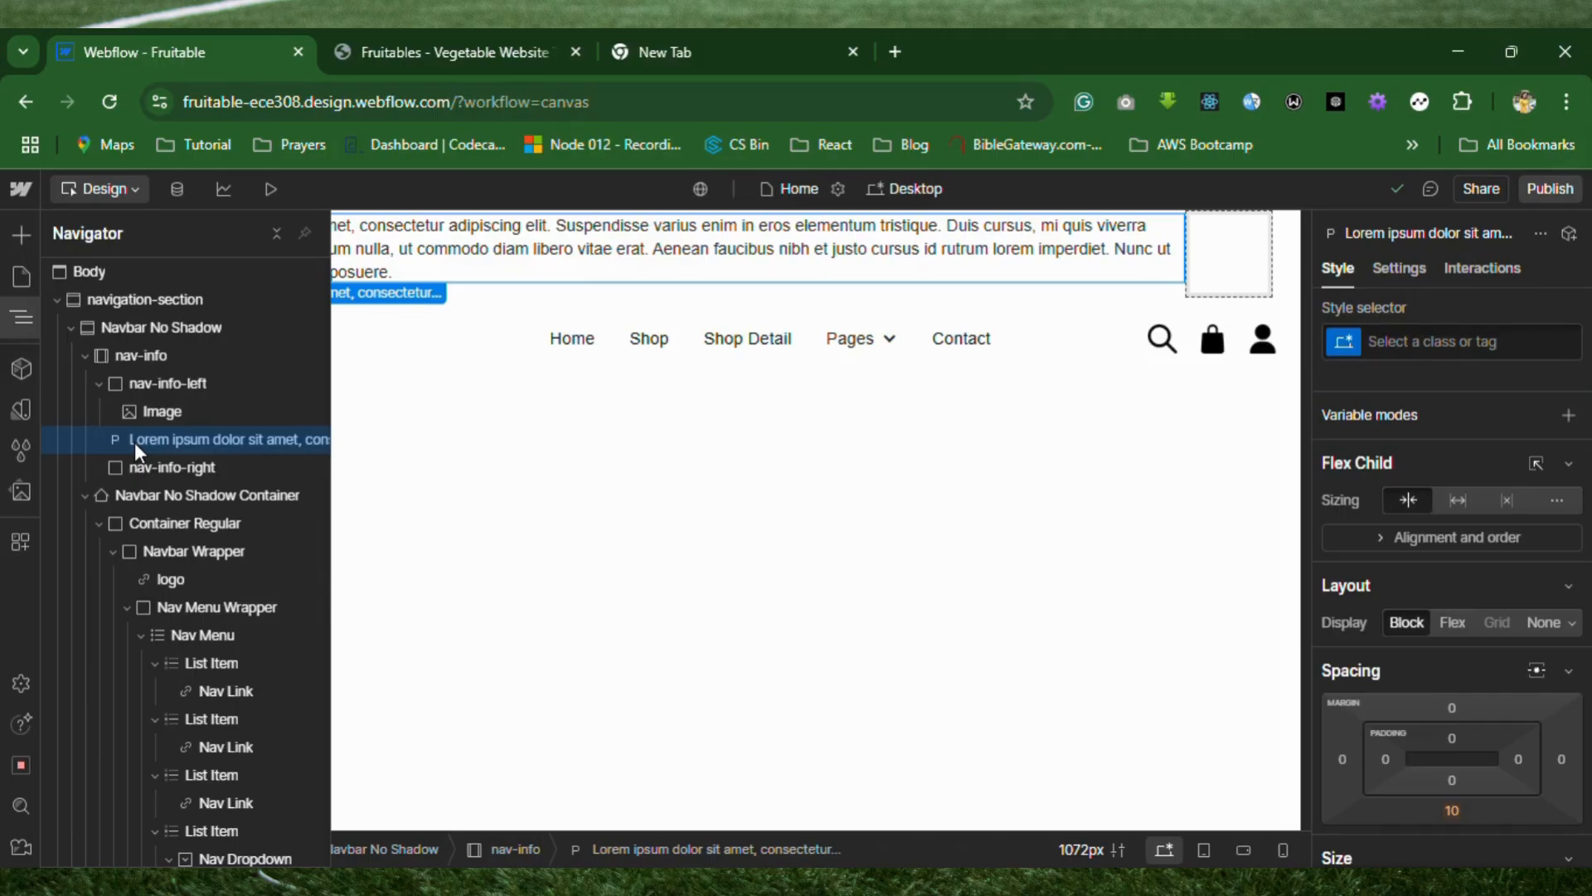
# Nest the paragraph in nav-info-left below the image and shorten its text to "Lorem ipsum dolor sit amet, consectetur adipiscing elit.".
pyautogui.moveTo(134, 441); pyautogui.dragTo(178, 433)
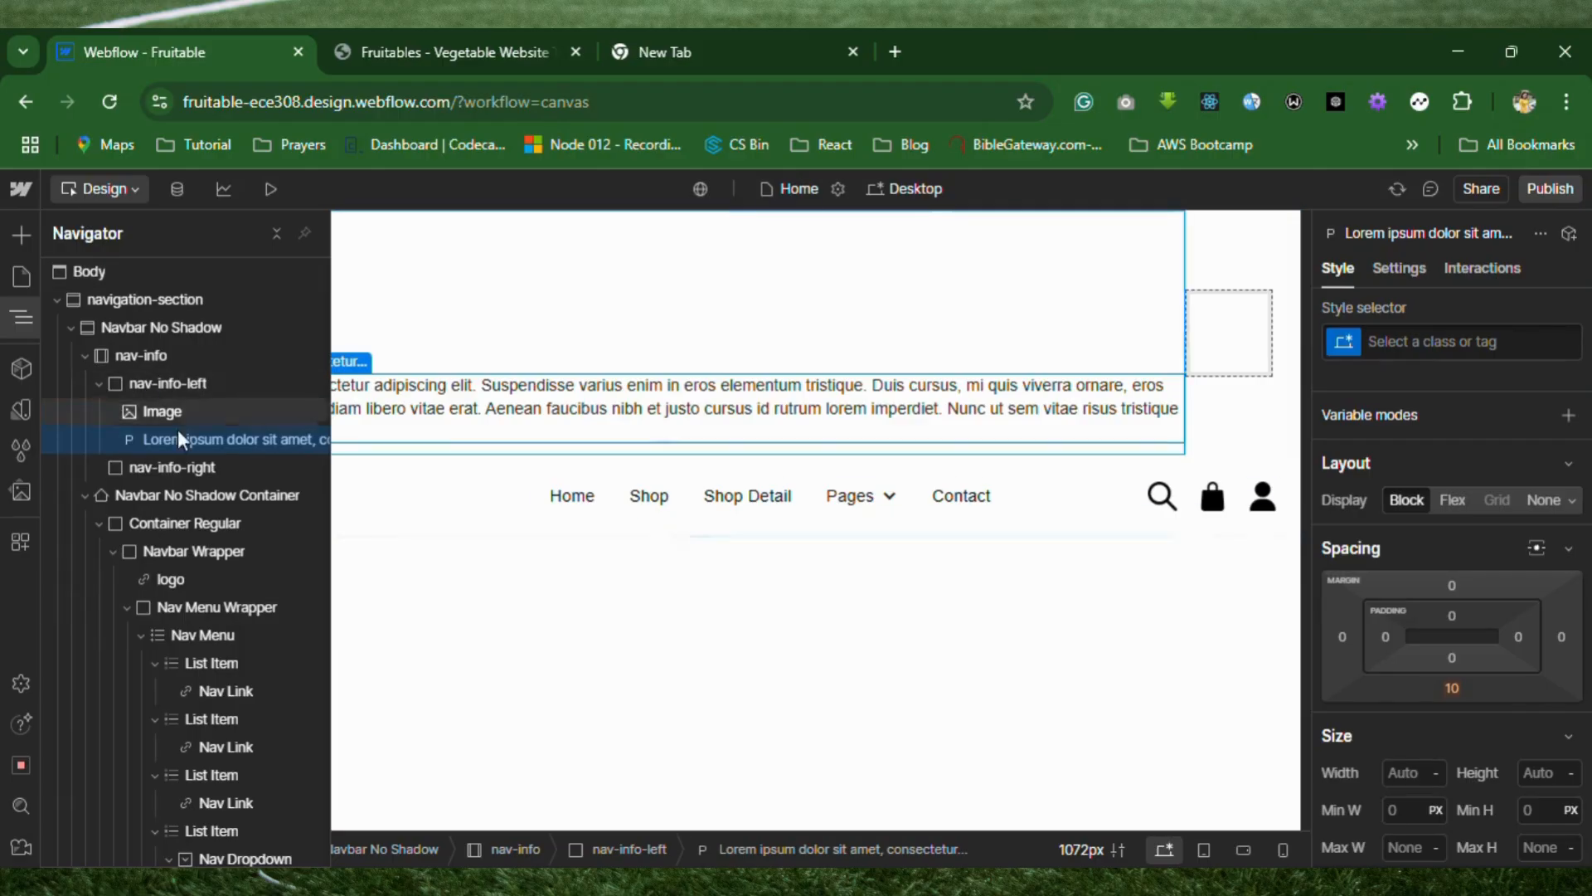
pyautogui.click(388, 661)
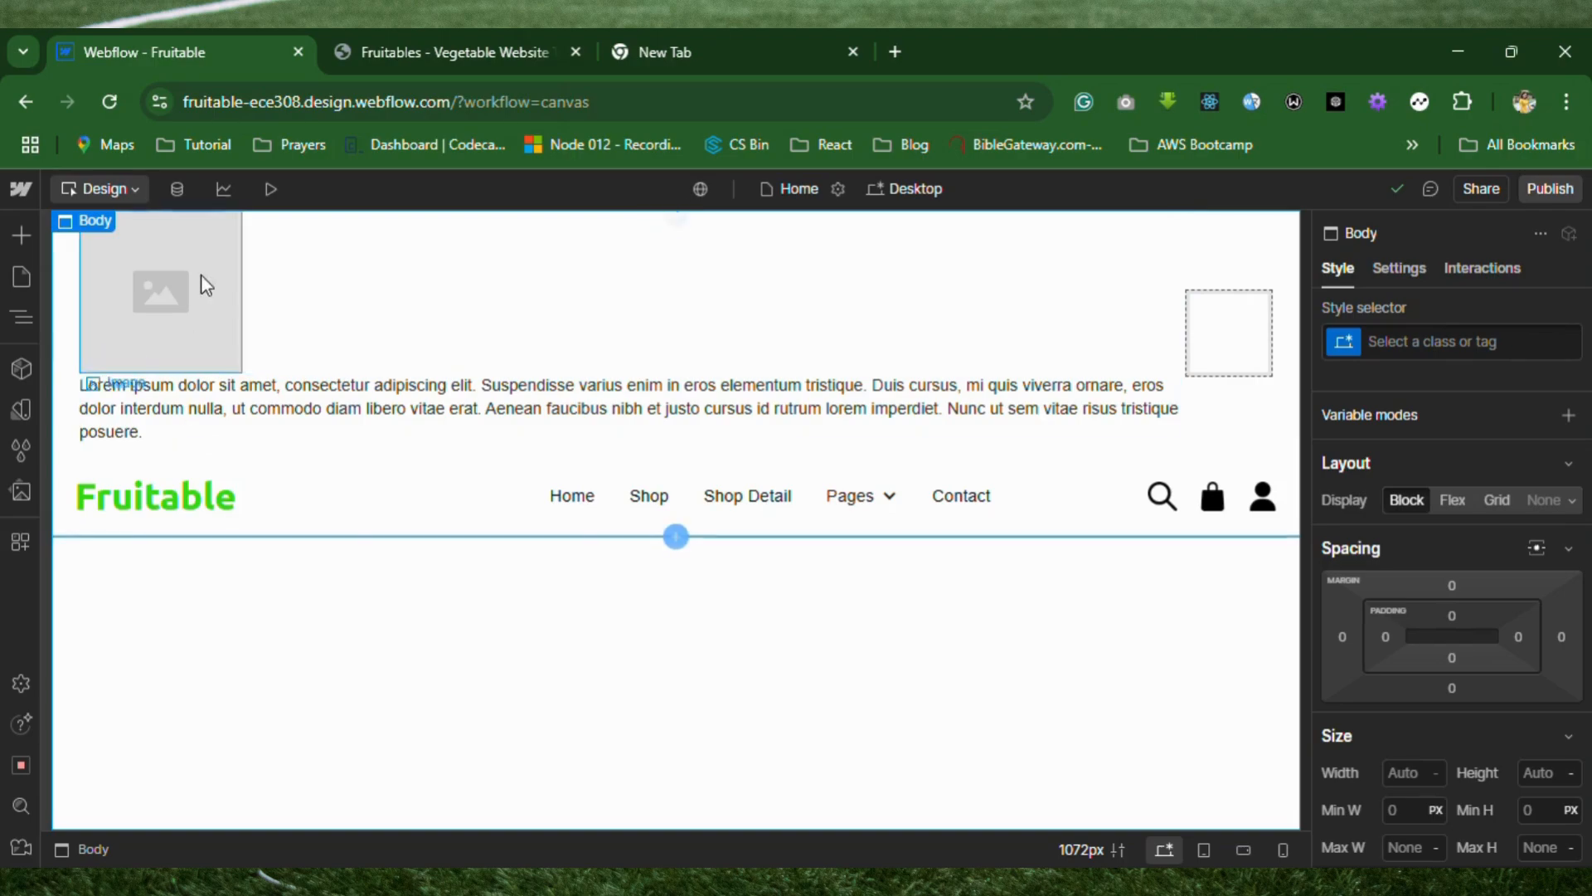
pyautogui.click(22, 319)
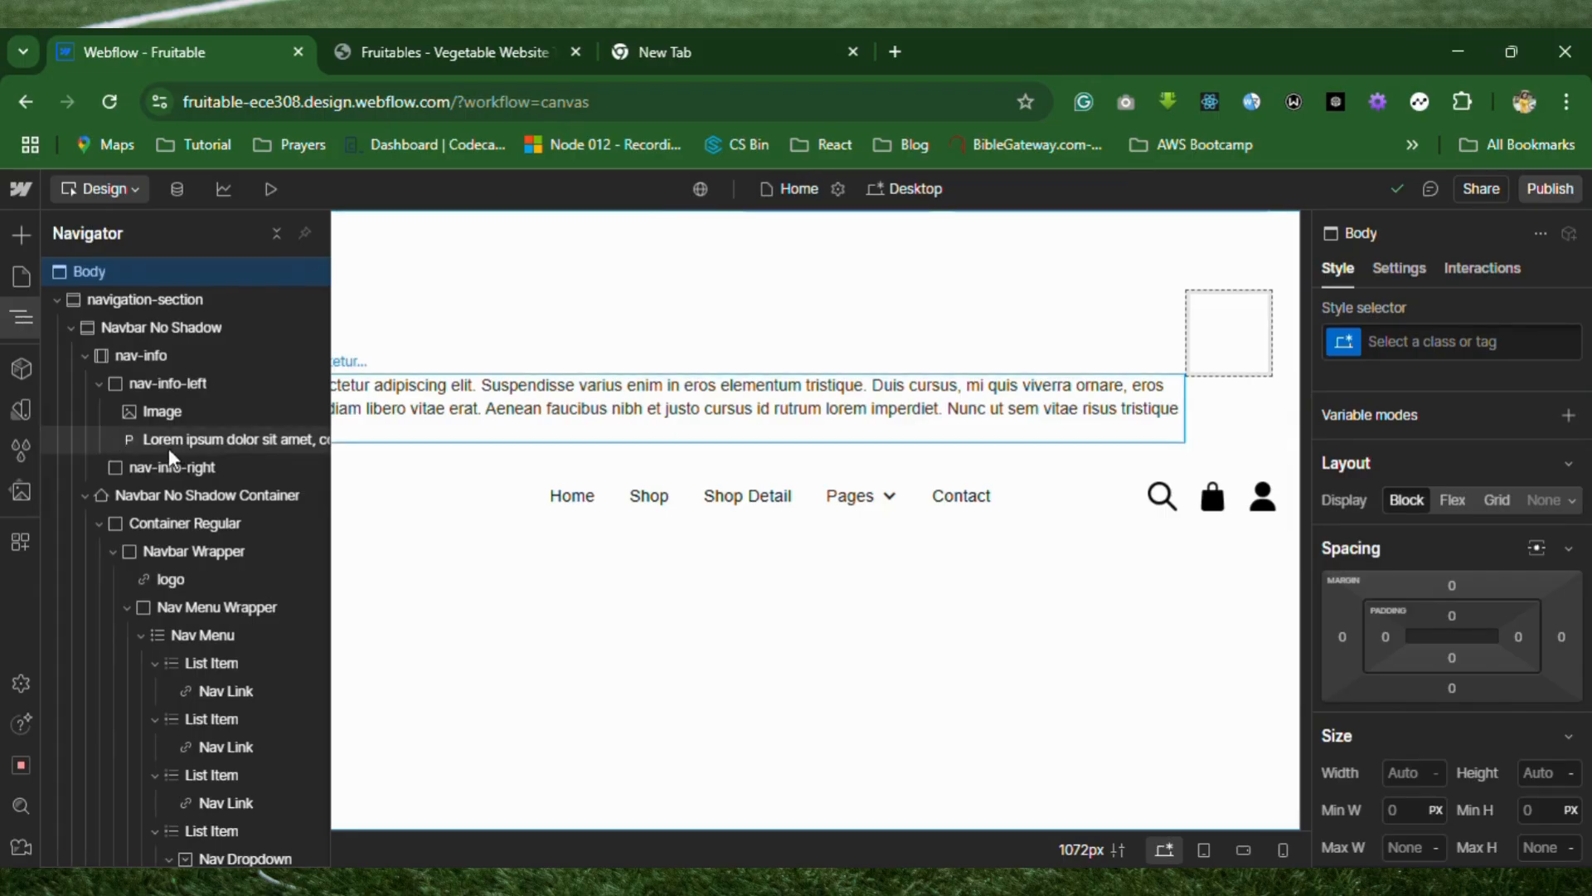
pyautogui.click(266, 434)
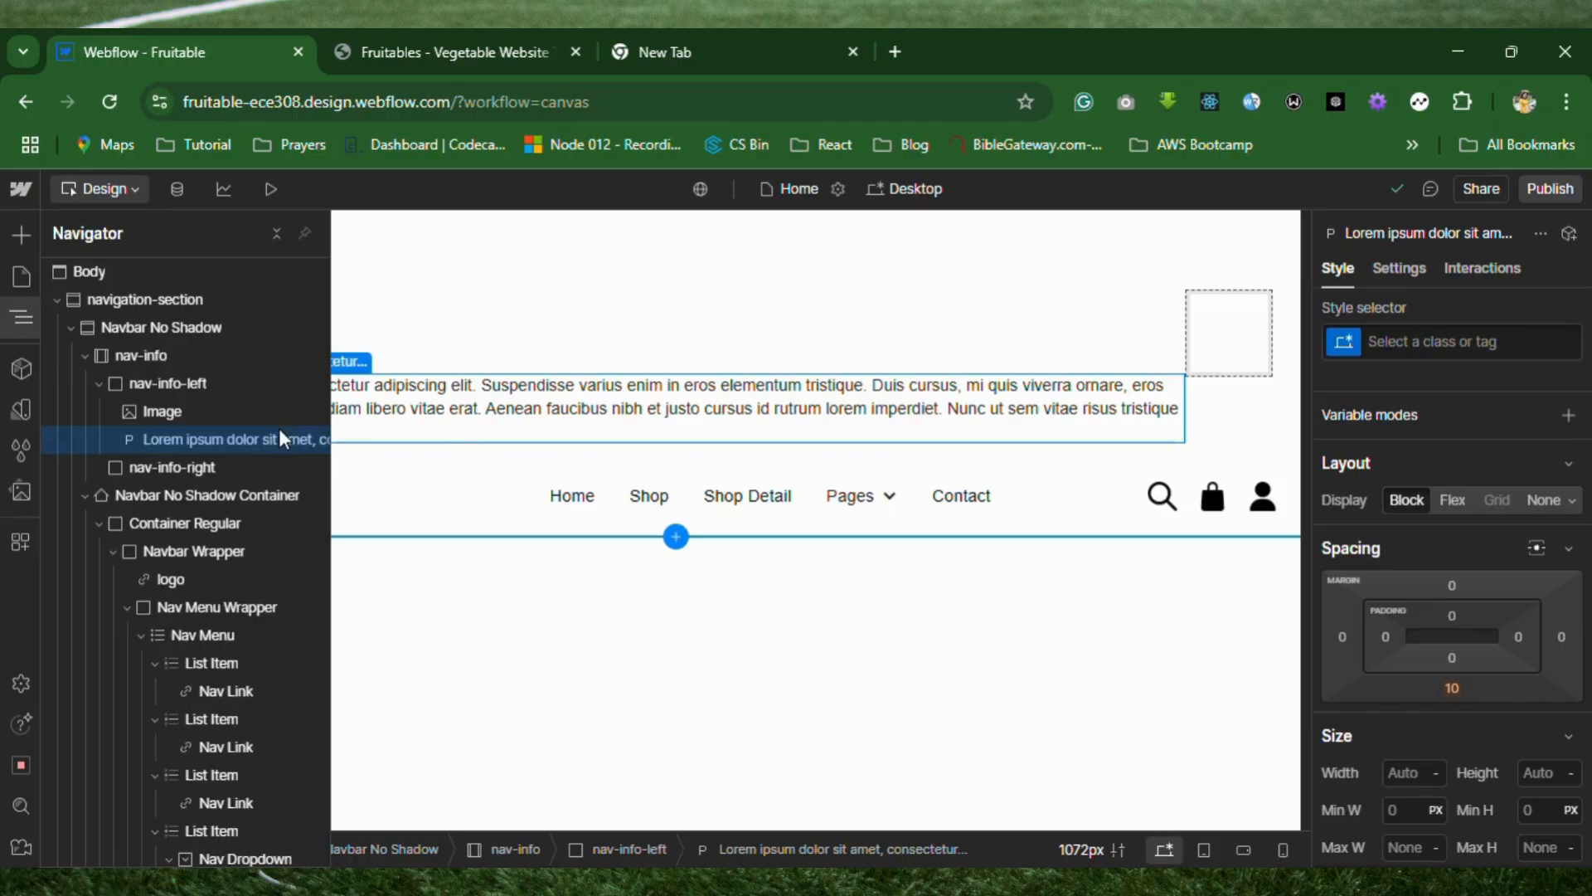
pyautogui.doubleClick(482, 385)
pyautogui.moveTo(482, 385); pyautogui.dragTo(515, 431)
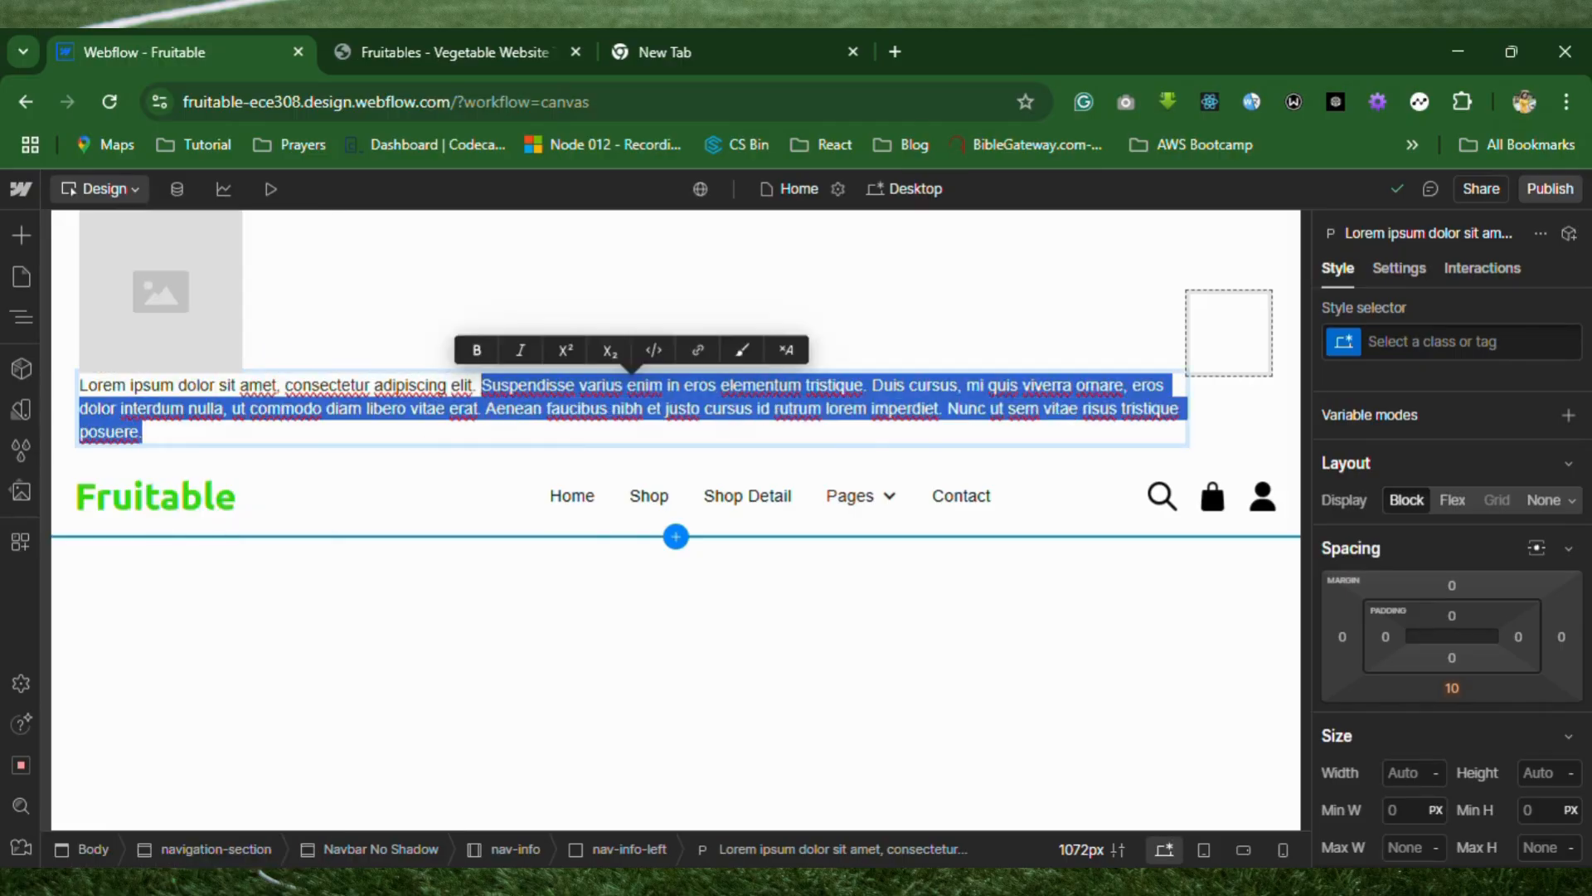
pyautogui.press('BackSpace')
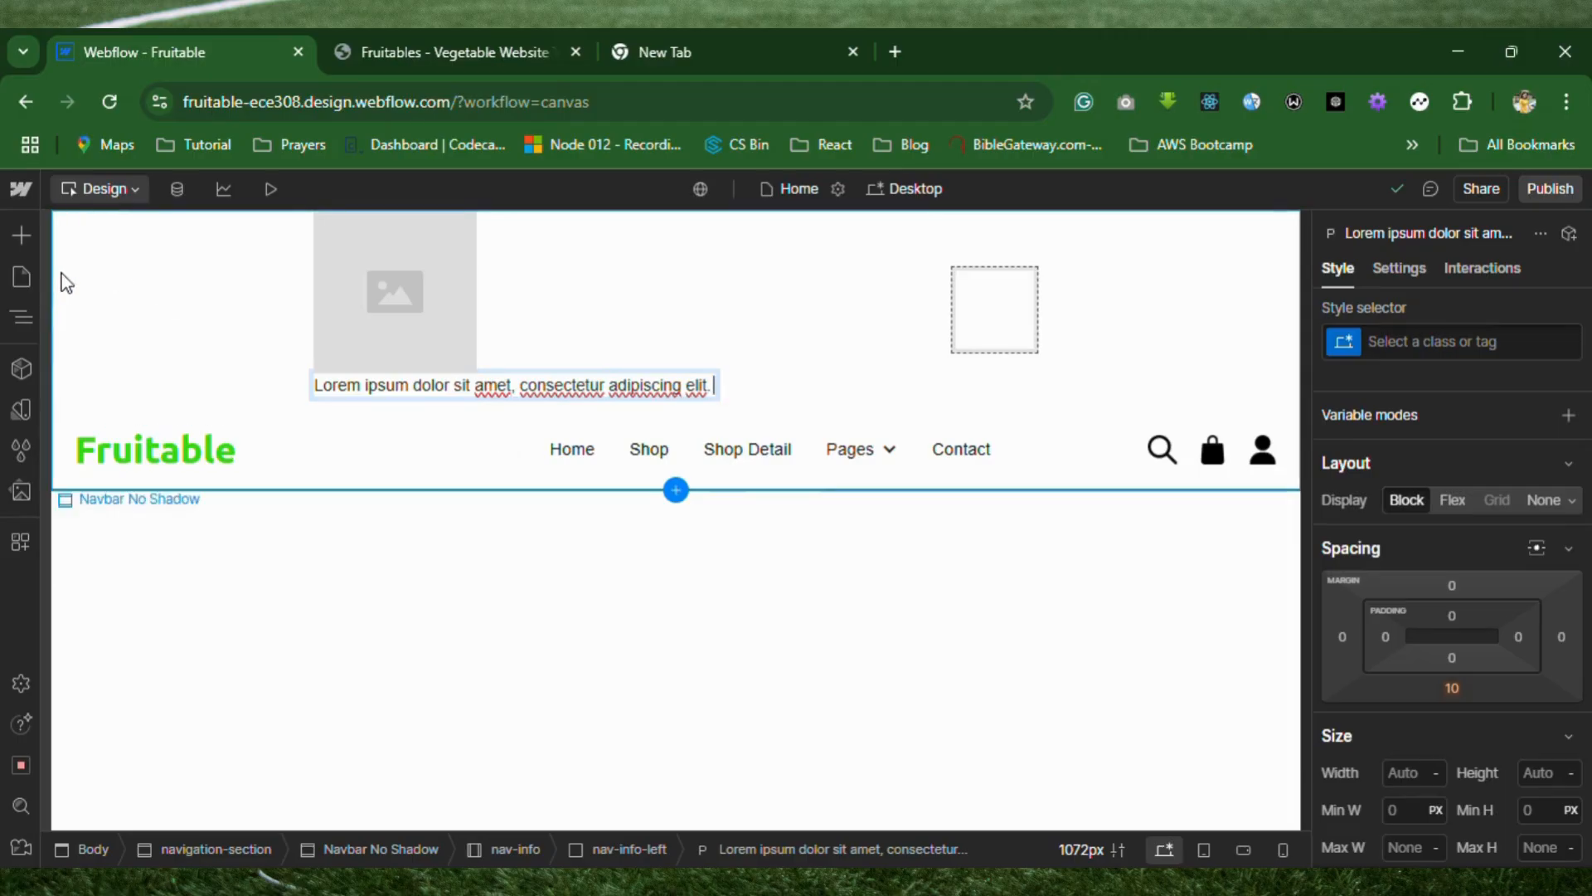
pyautogui.press('Escape')
# Duplicate the image and the paragraph inside nav-info-left, and reorder them so that each image is followed by a paragraph.
pyautogui.click(30, 324)
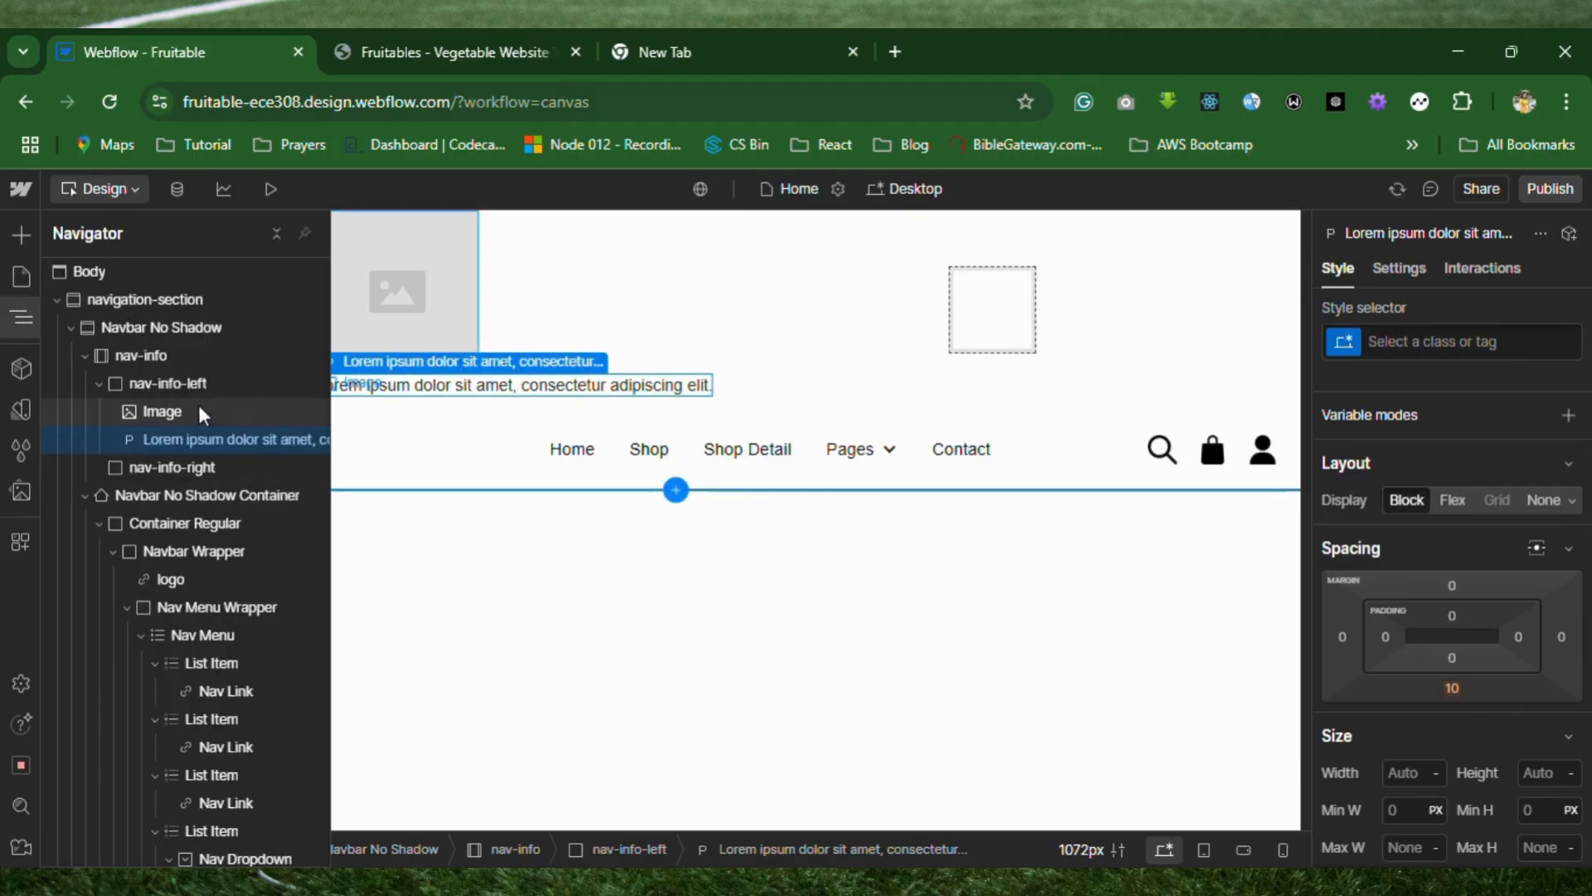
pyautogui.click(177, 410)
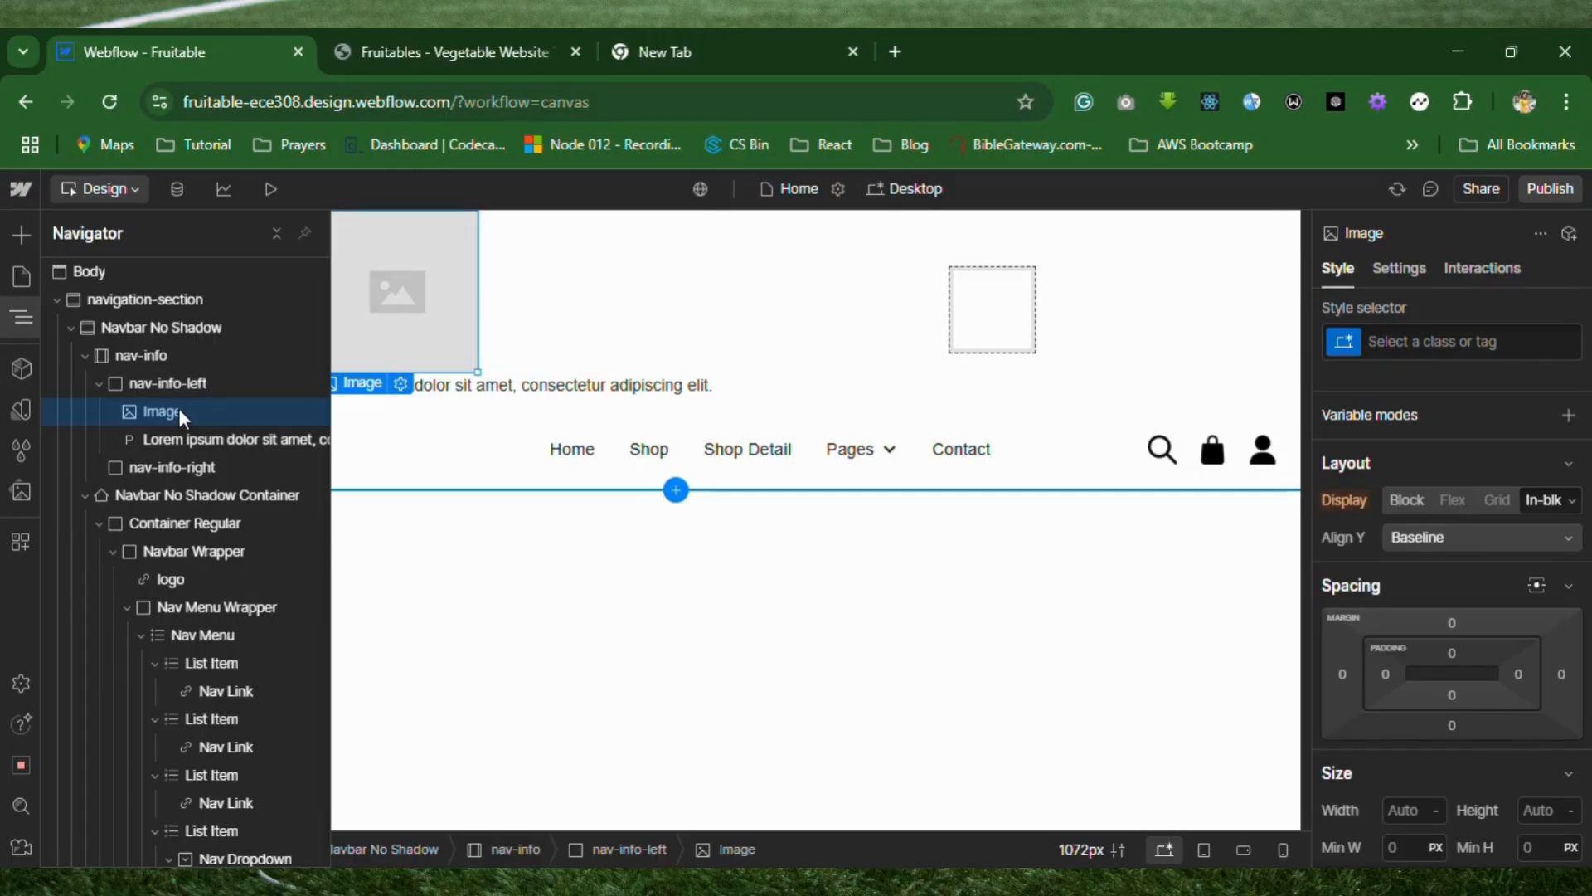
pyautogui.hotkey('ctrl', 'd')
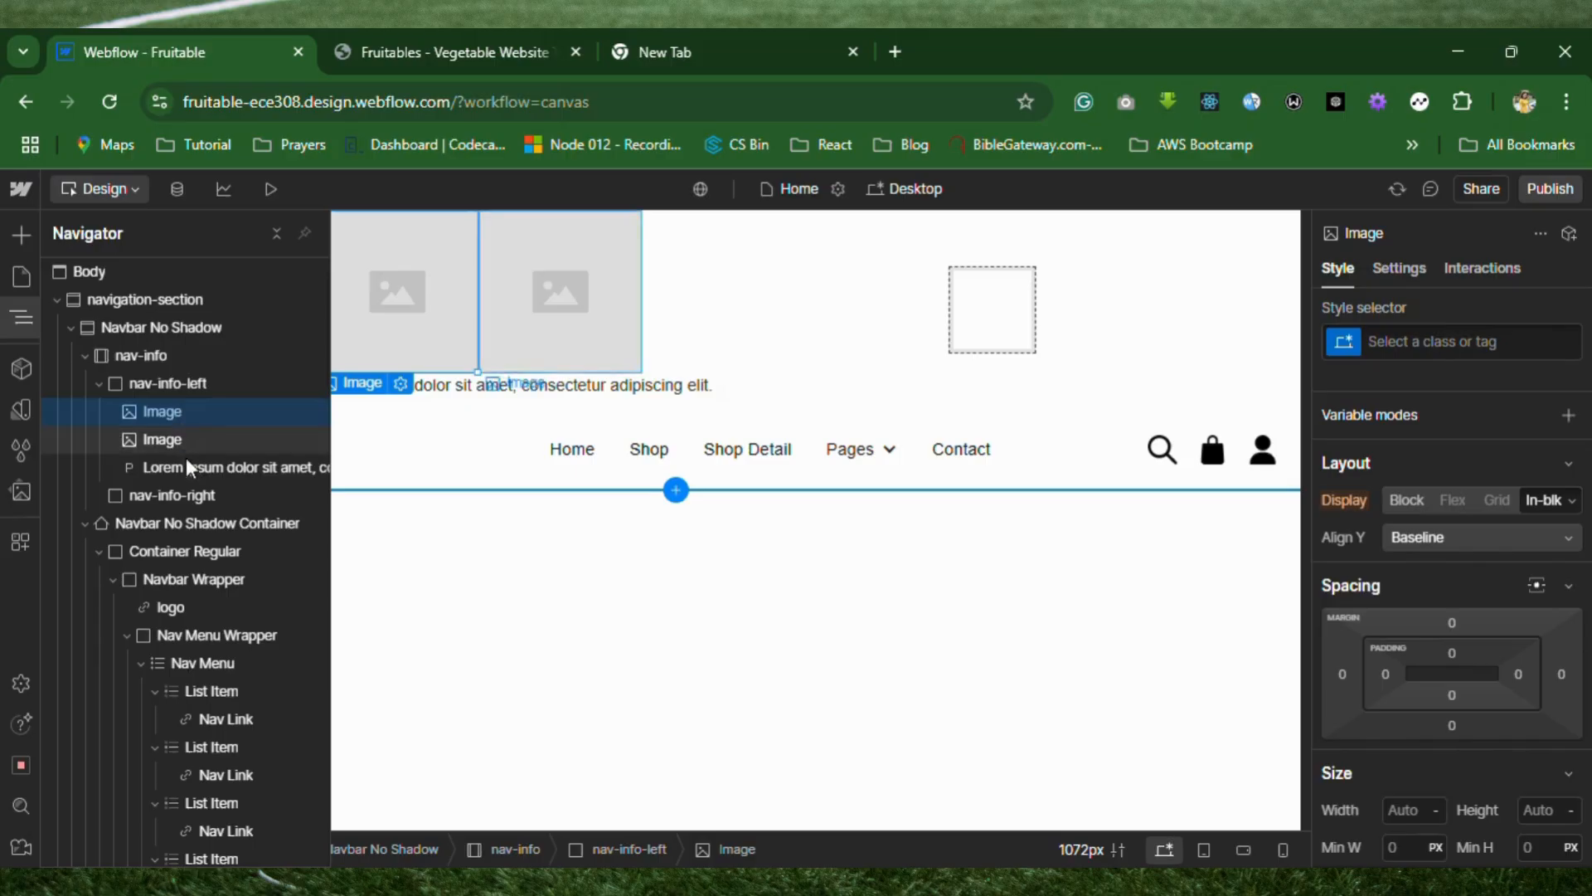
pyautogui.click(199, 478)
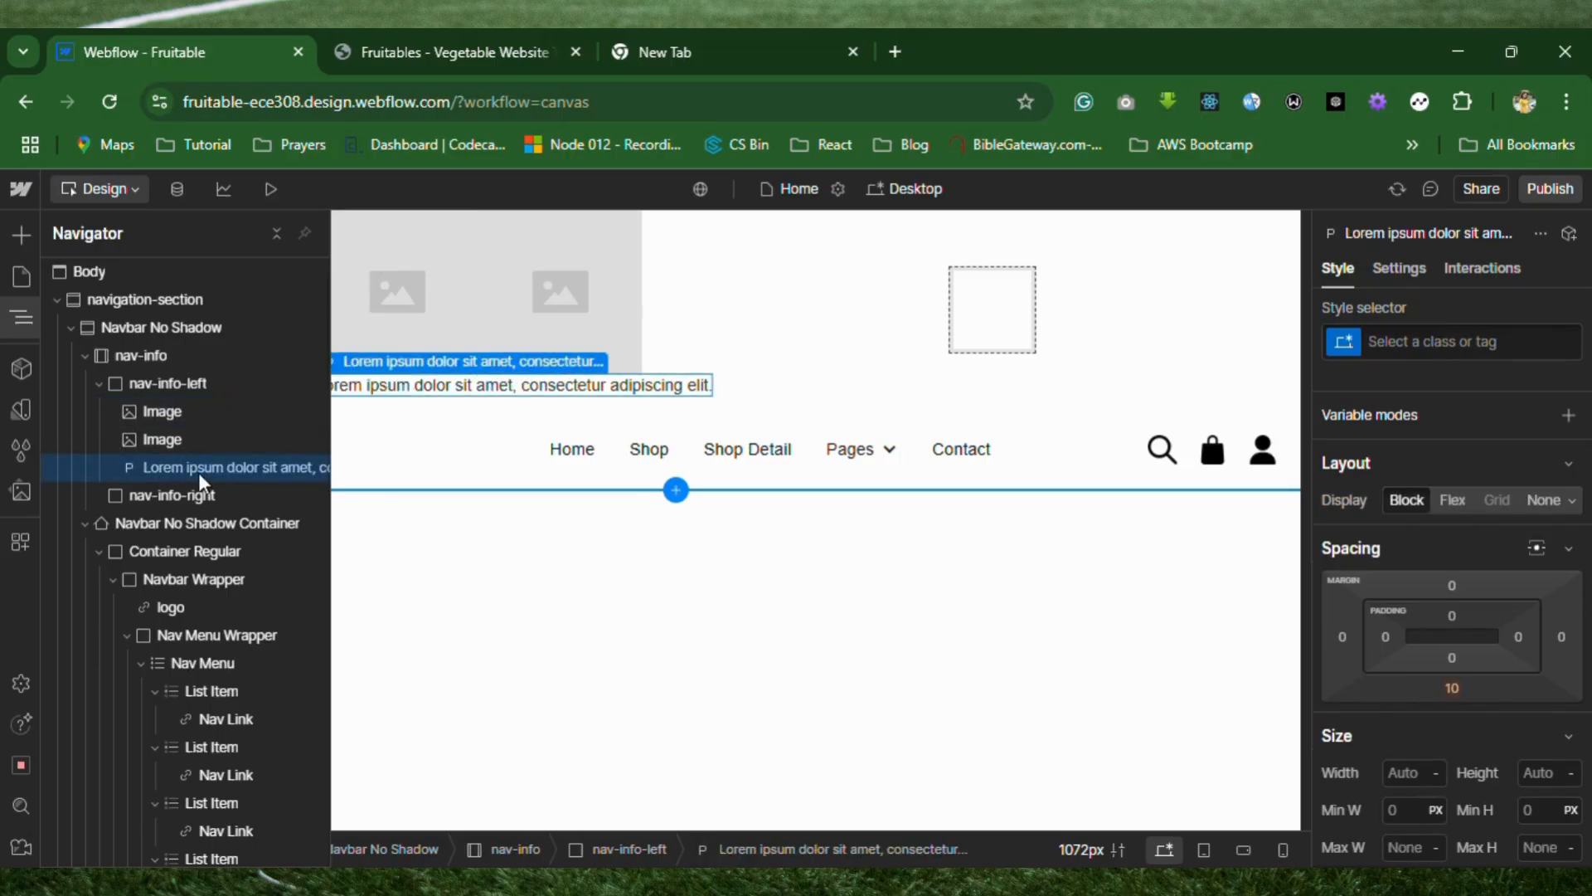
pyautogui.hotkey('ctrl', 'd')
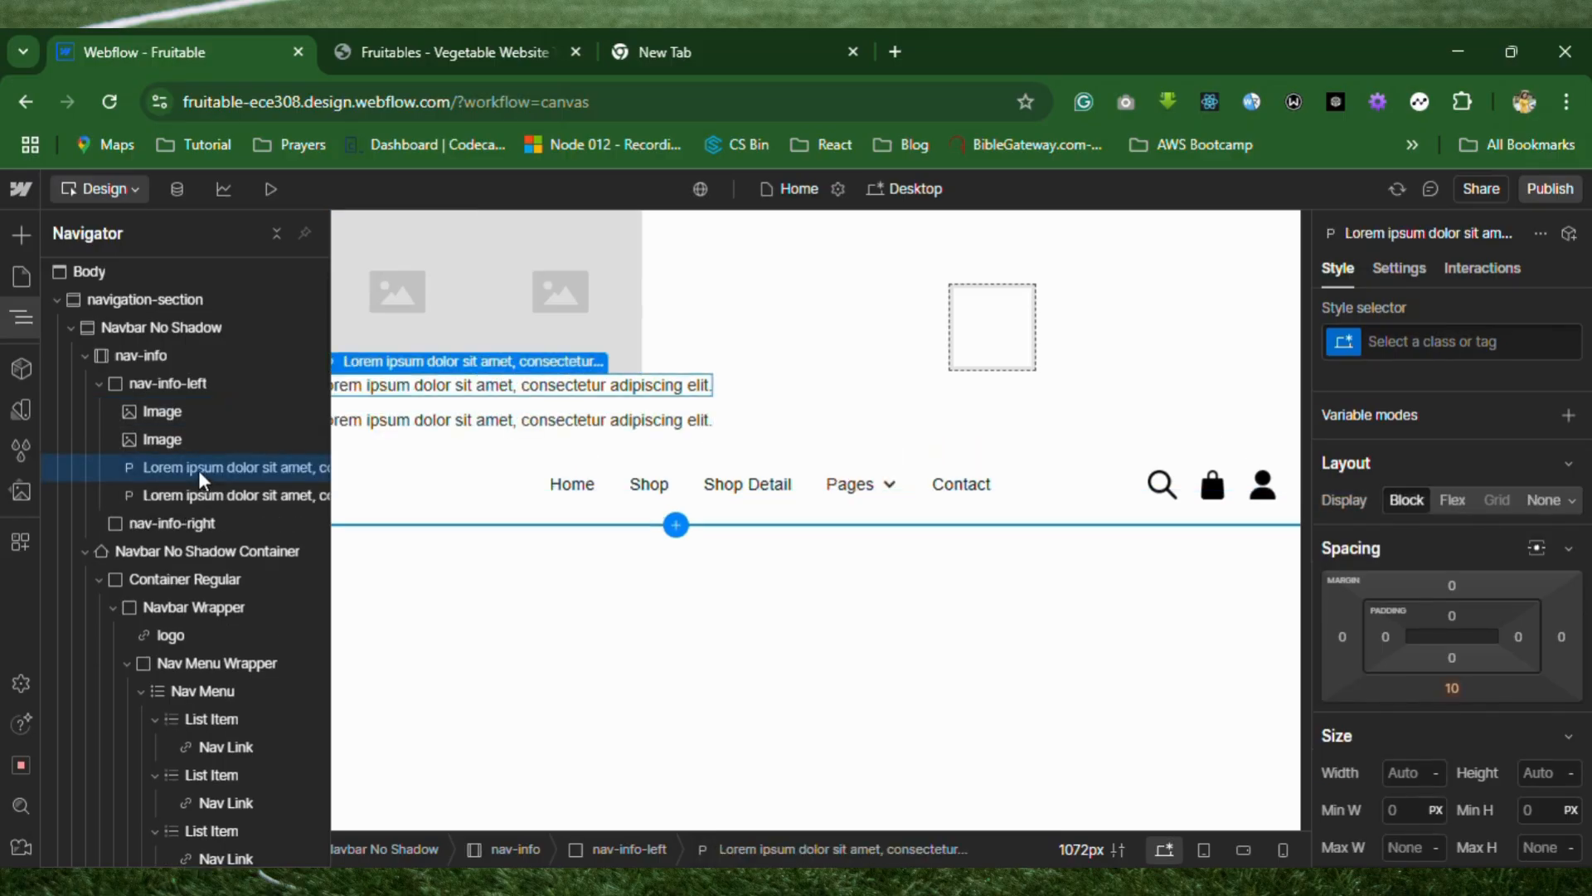
pyautogui.moveTo(162, 440); pyautogui.dragTo(162, 476)
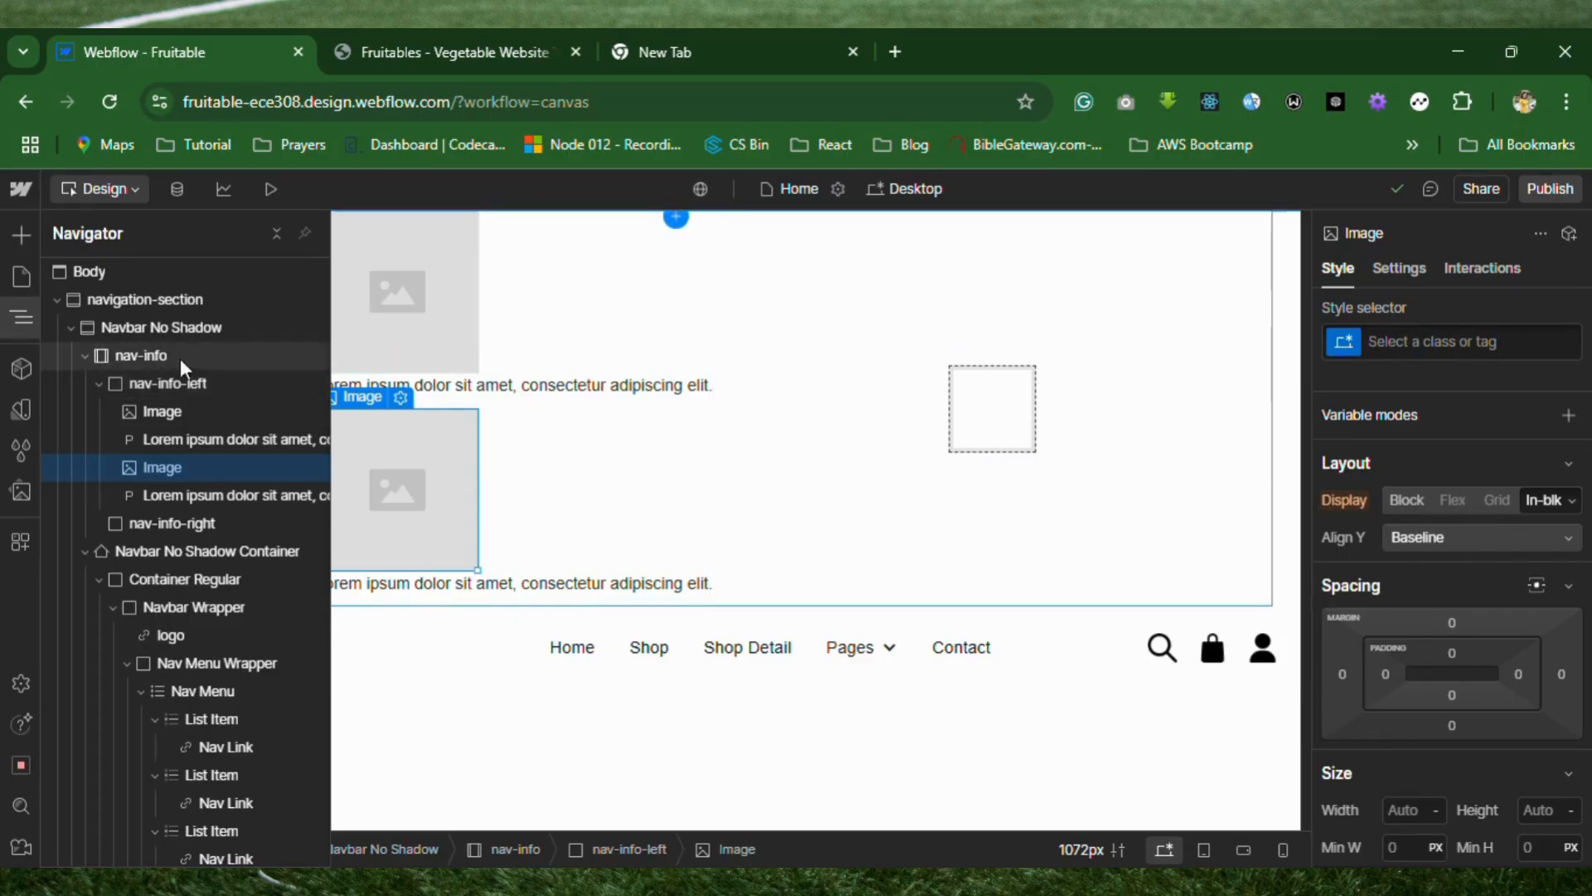
# Set the display of the nav-info-left div to Flex.
pyautogui.click(141, 386)
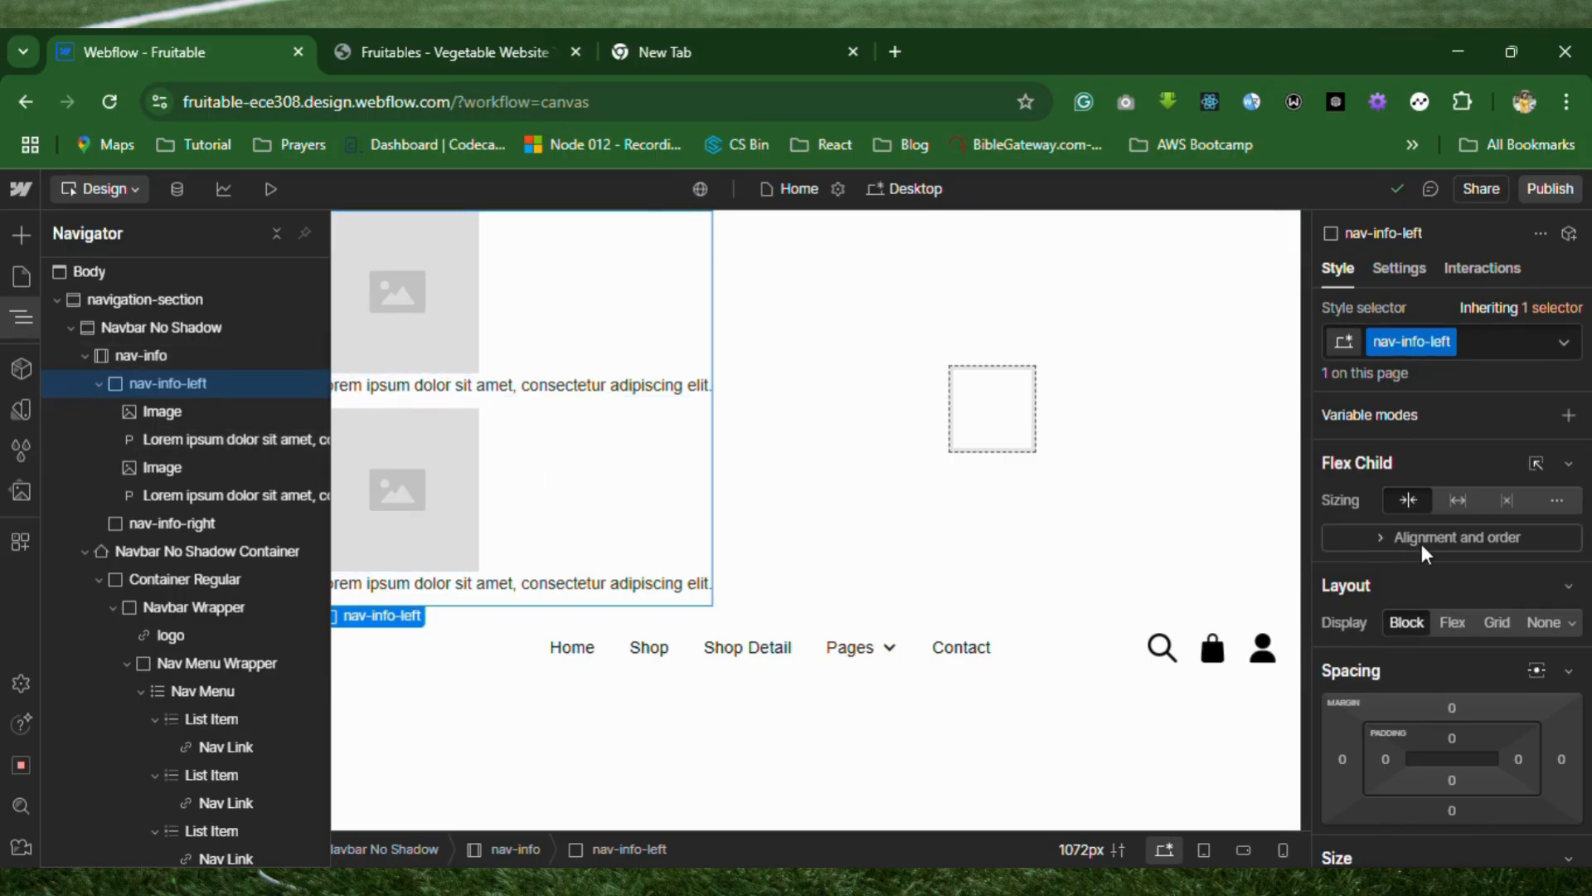
pyautogui.scroll(-1, 1421, 544)
pyautogui.scroll(1, 1421, 544)
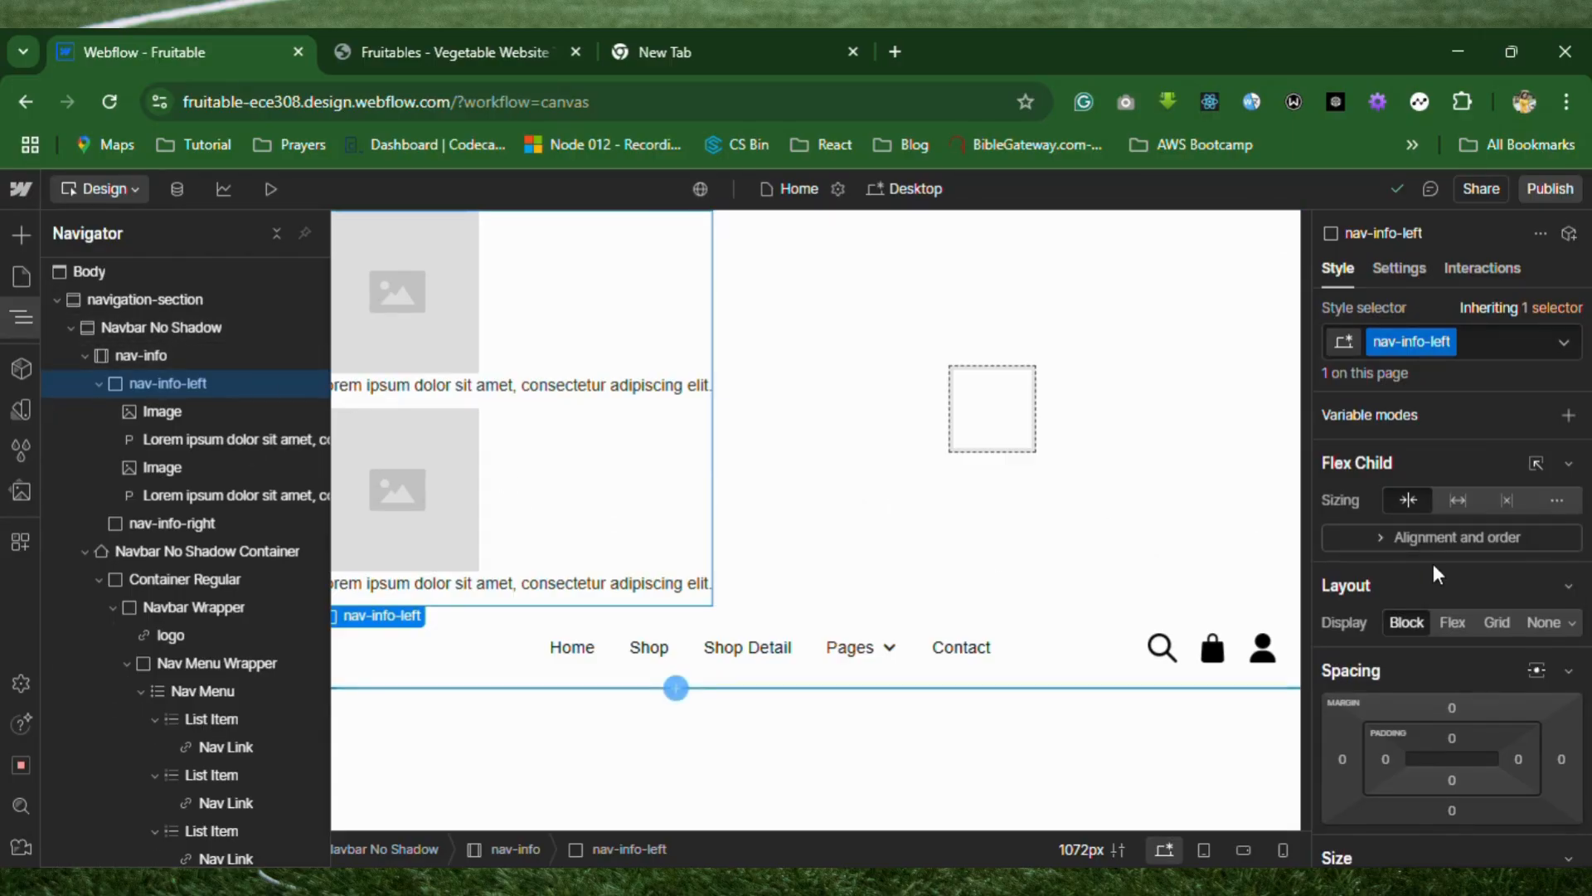
pyautogui.scroll(-1, 1439, 586)
pyautogui.scroll(-3, 1439, 585)
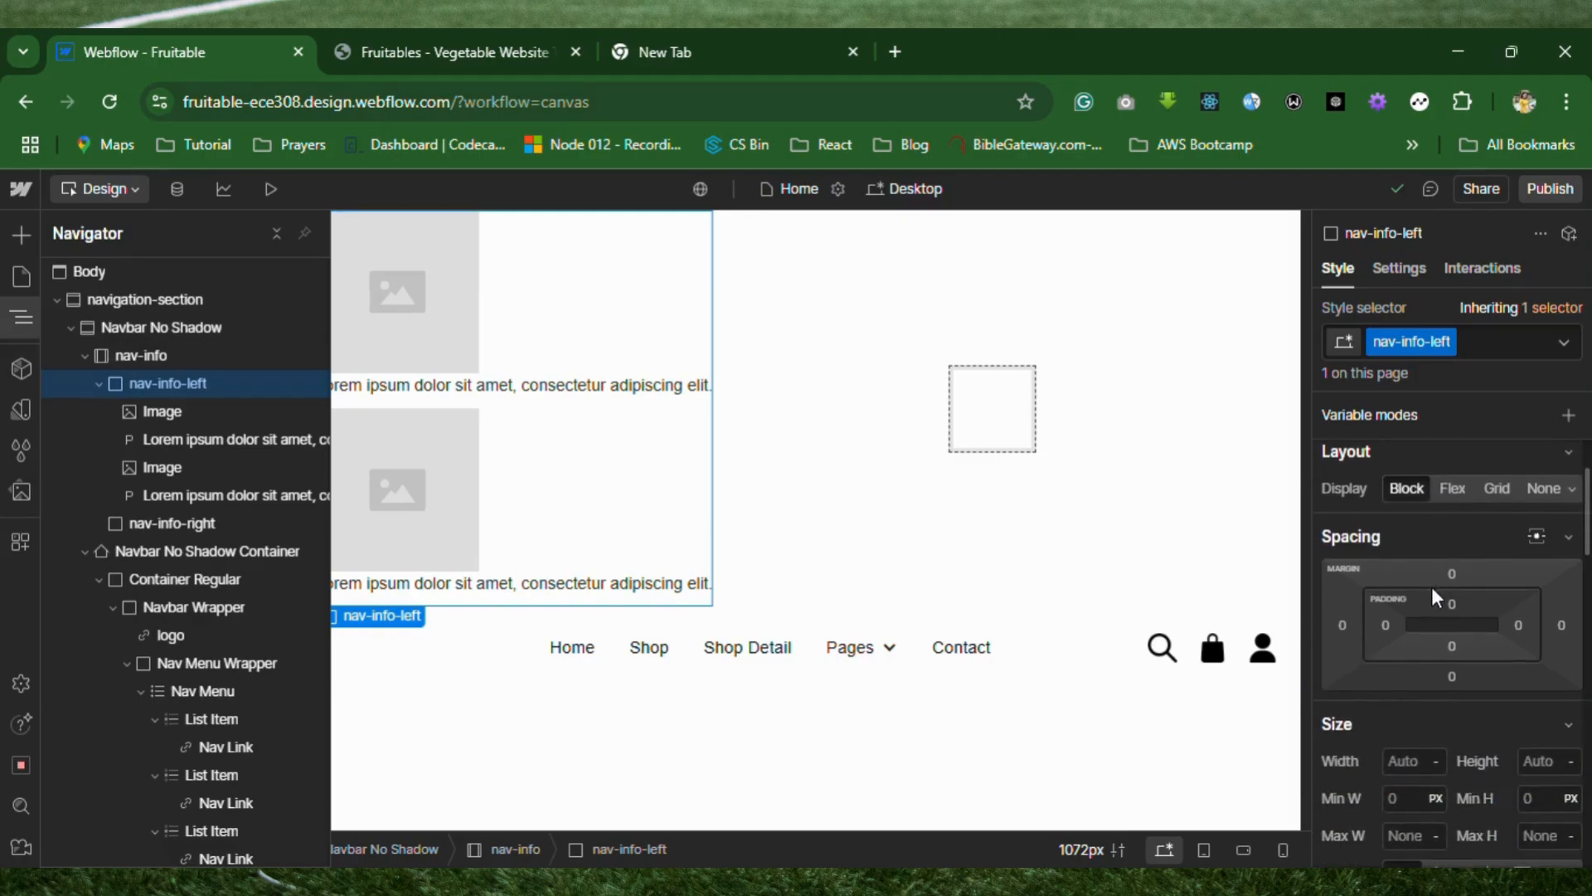
pyautogui.click(1454, 487)
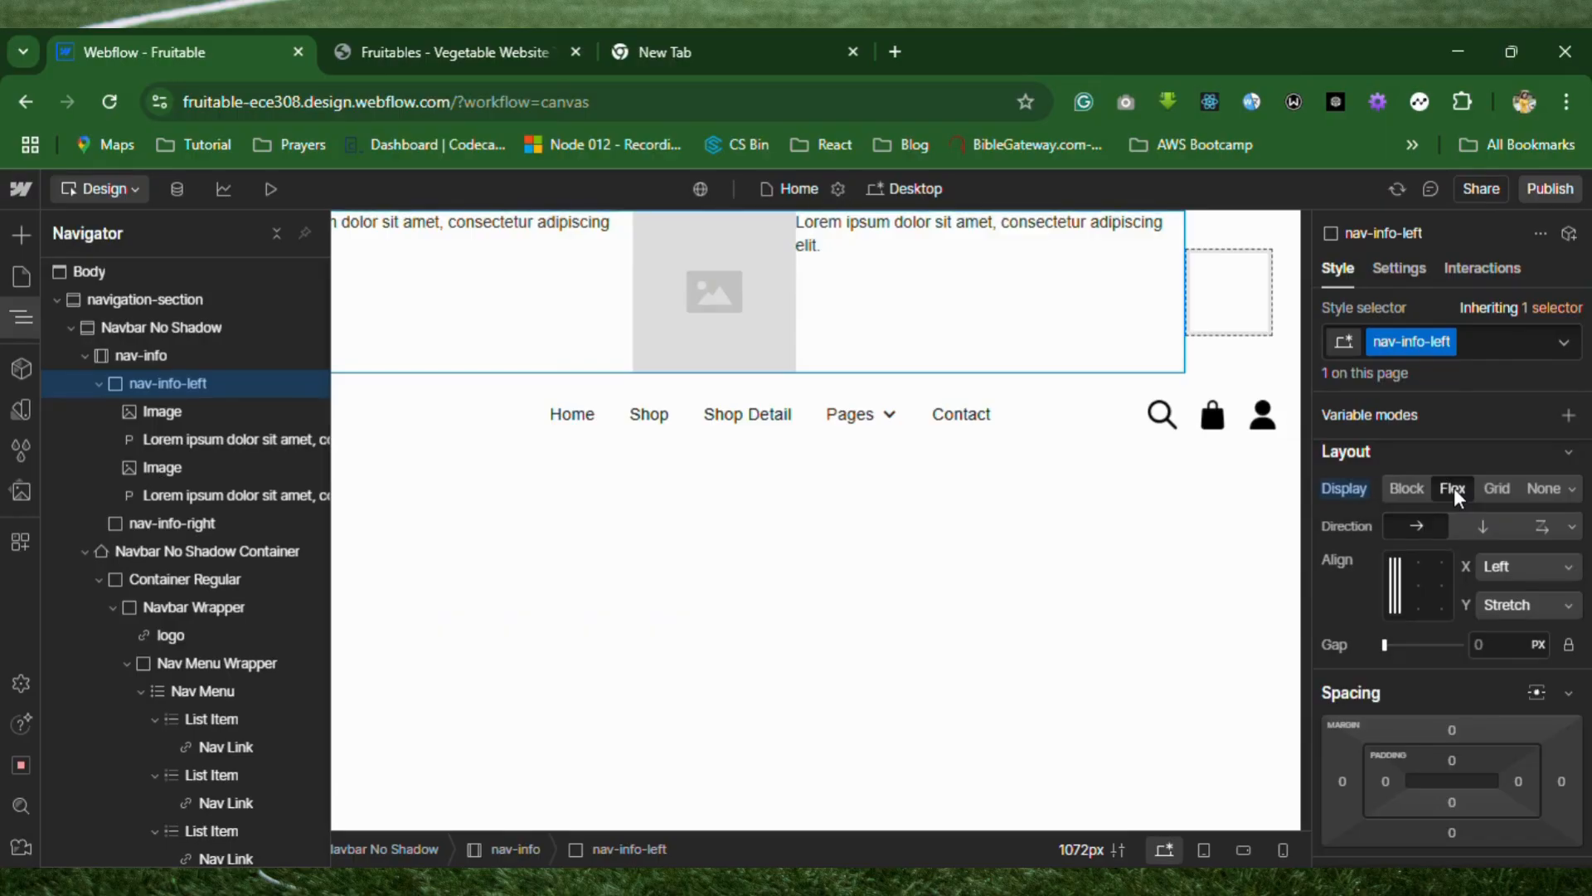
pyautogui.click(539, 531)
pyautogui.click(539, 531)
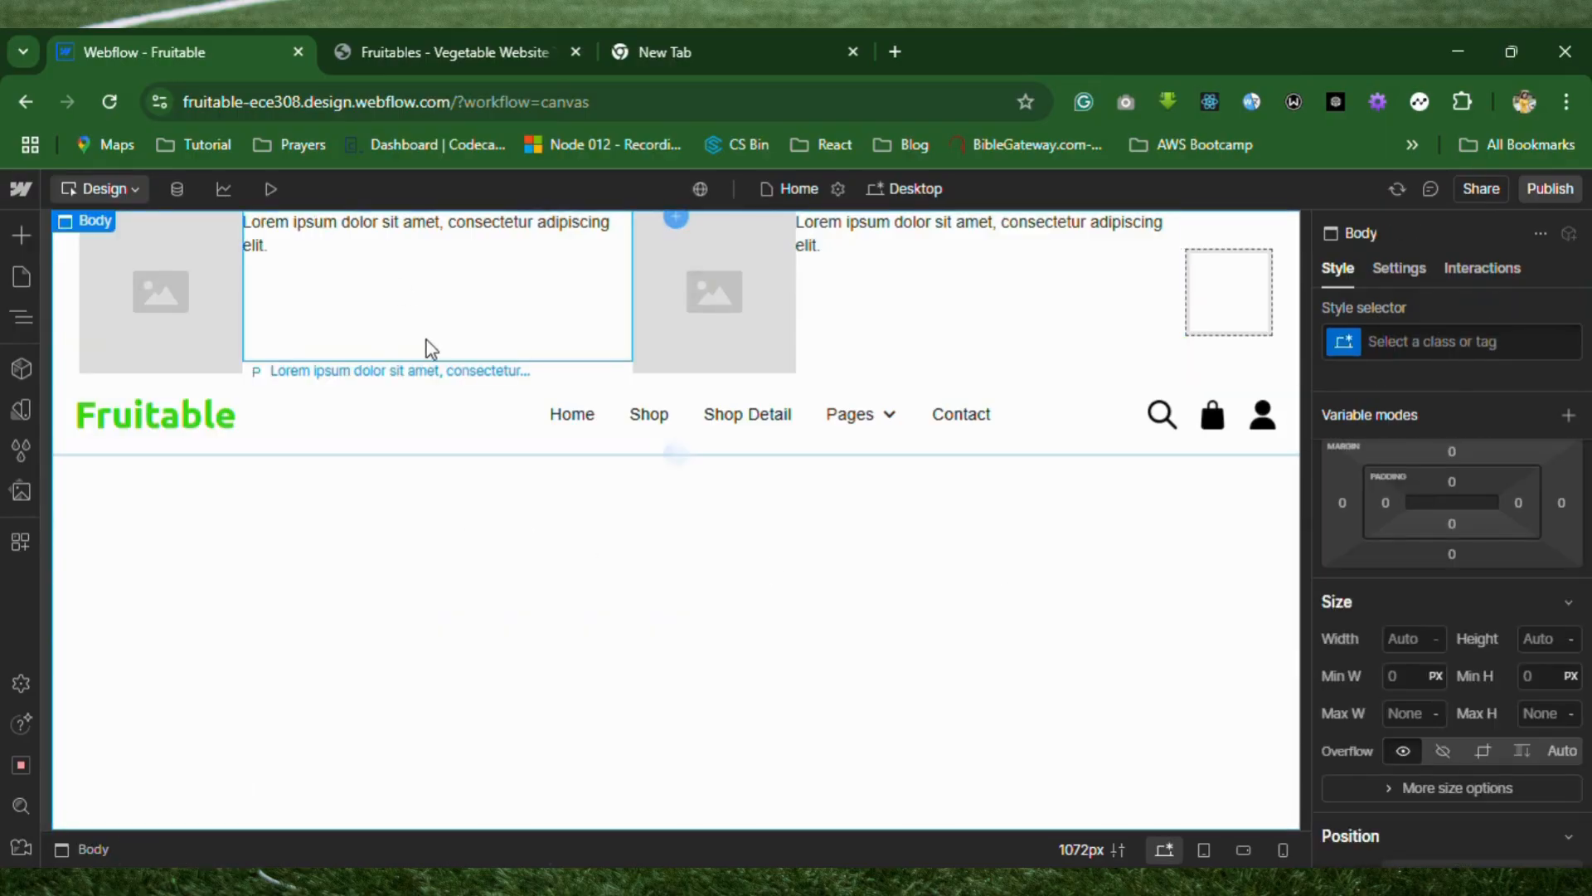
# Set the gap between the items of the nav-info-left div to 12 px.
pyautogui.click(425, 377)
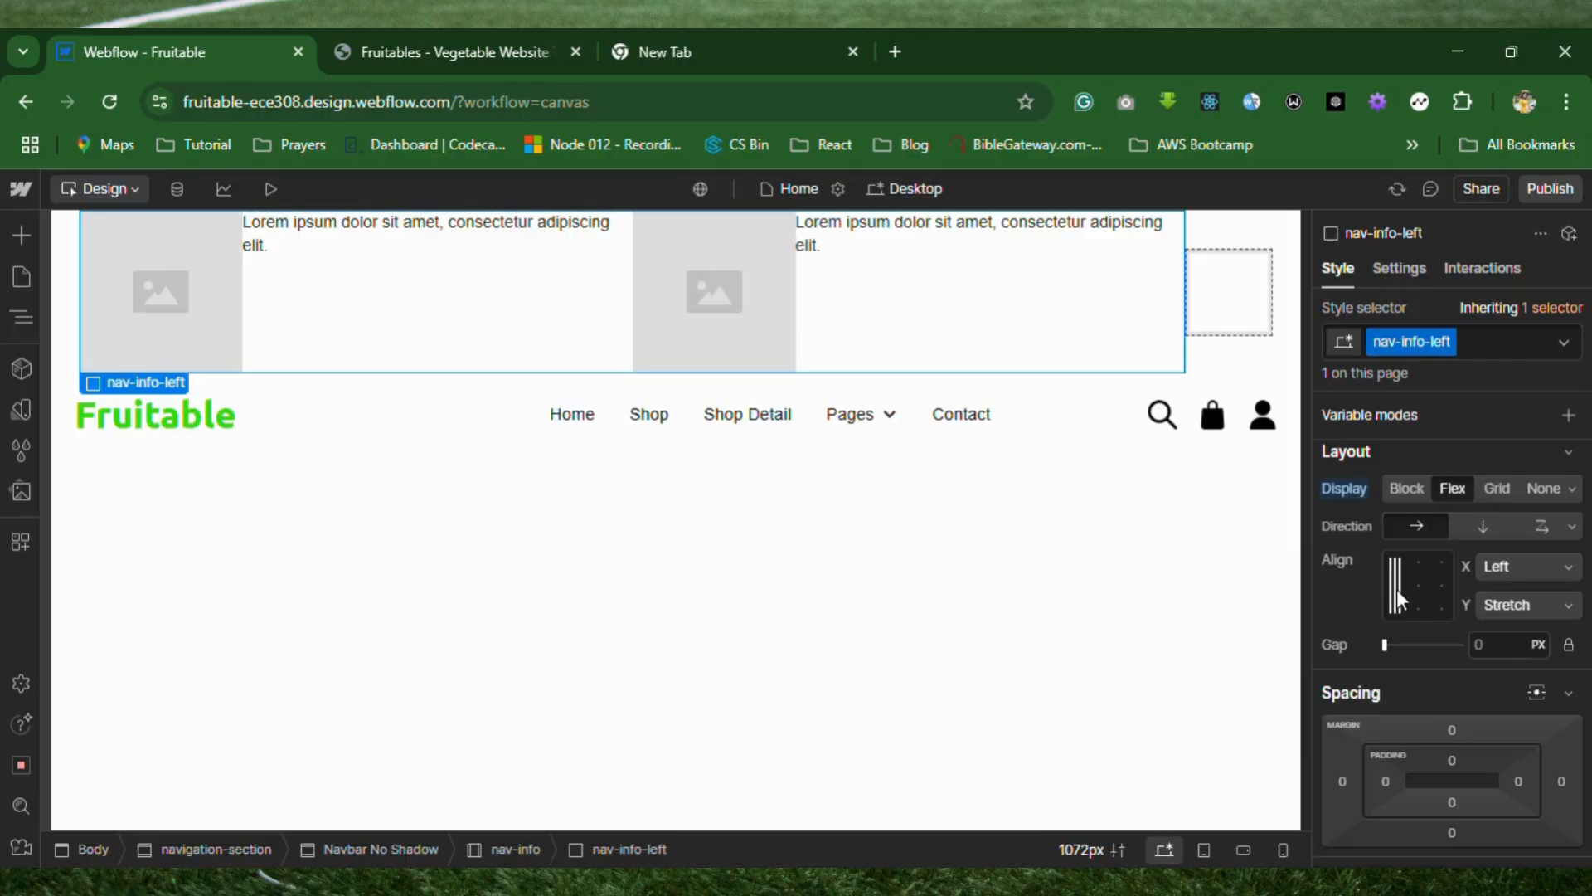
pyautogui.moveTo(1388, 644); pyautogui.dragTo(1396, 645)
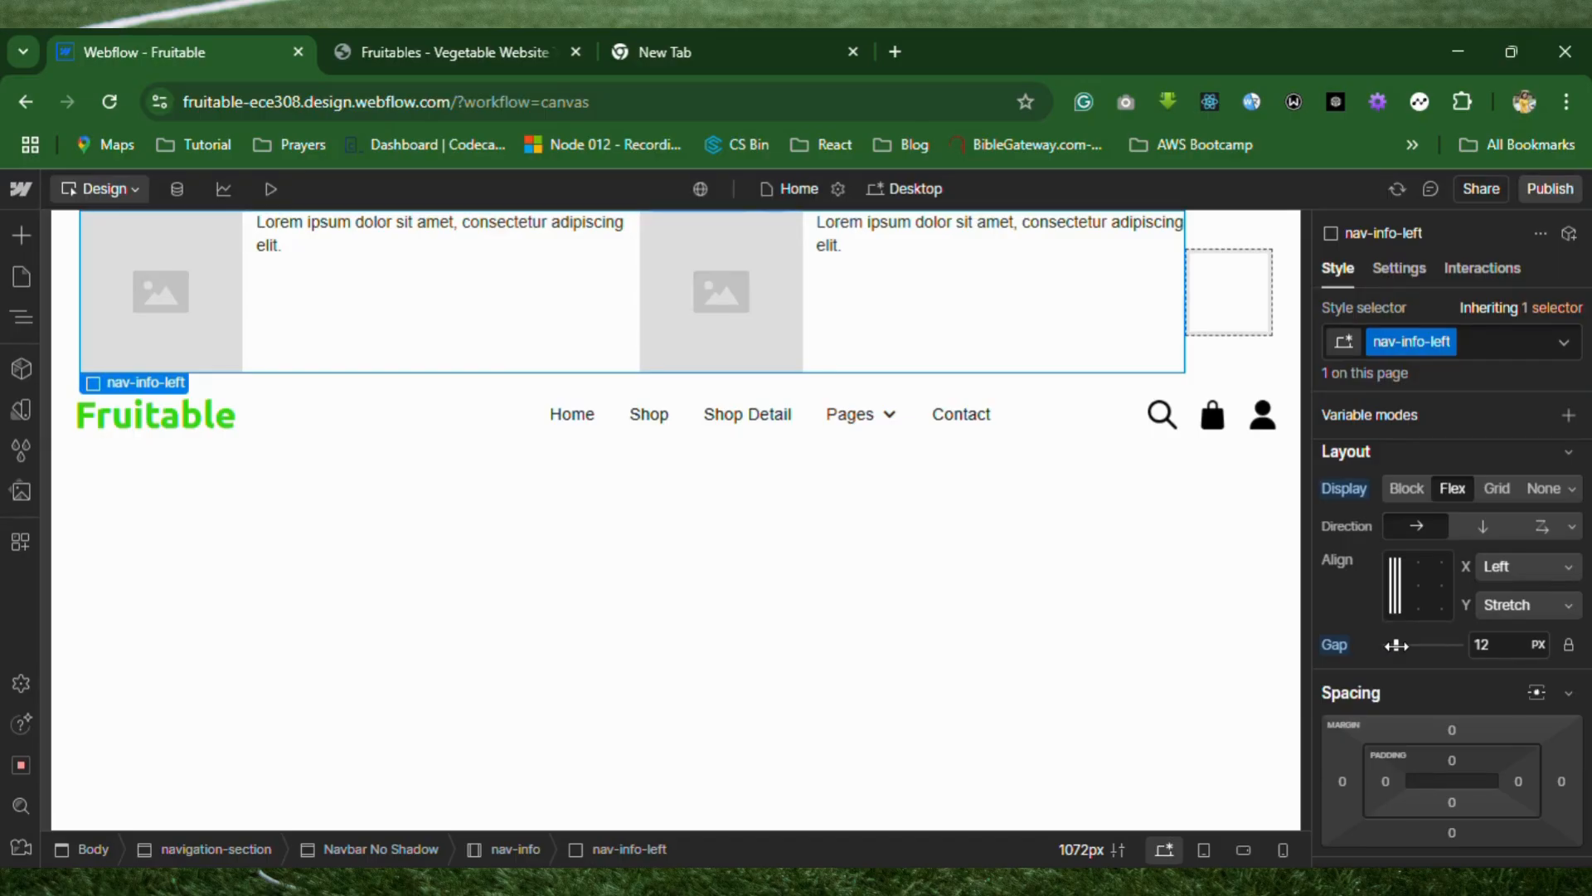
pyautogui.moveTo(448, 331); pyautogui.dragTo(216, 298)
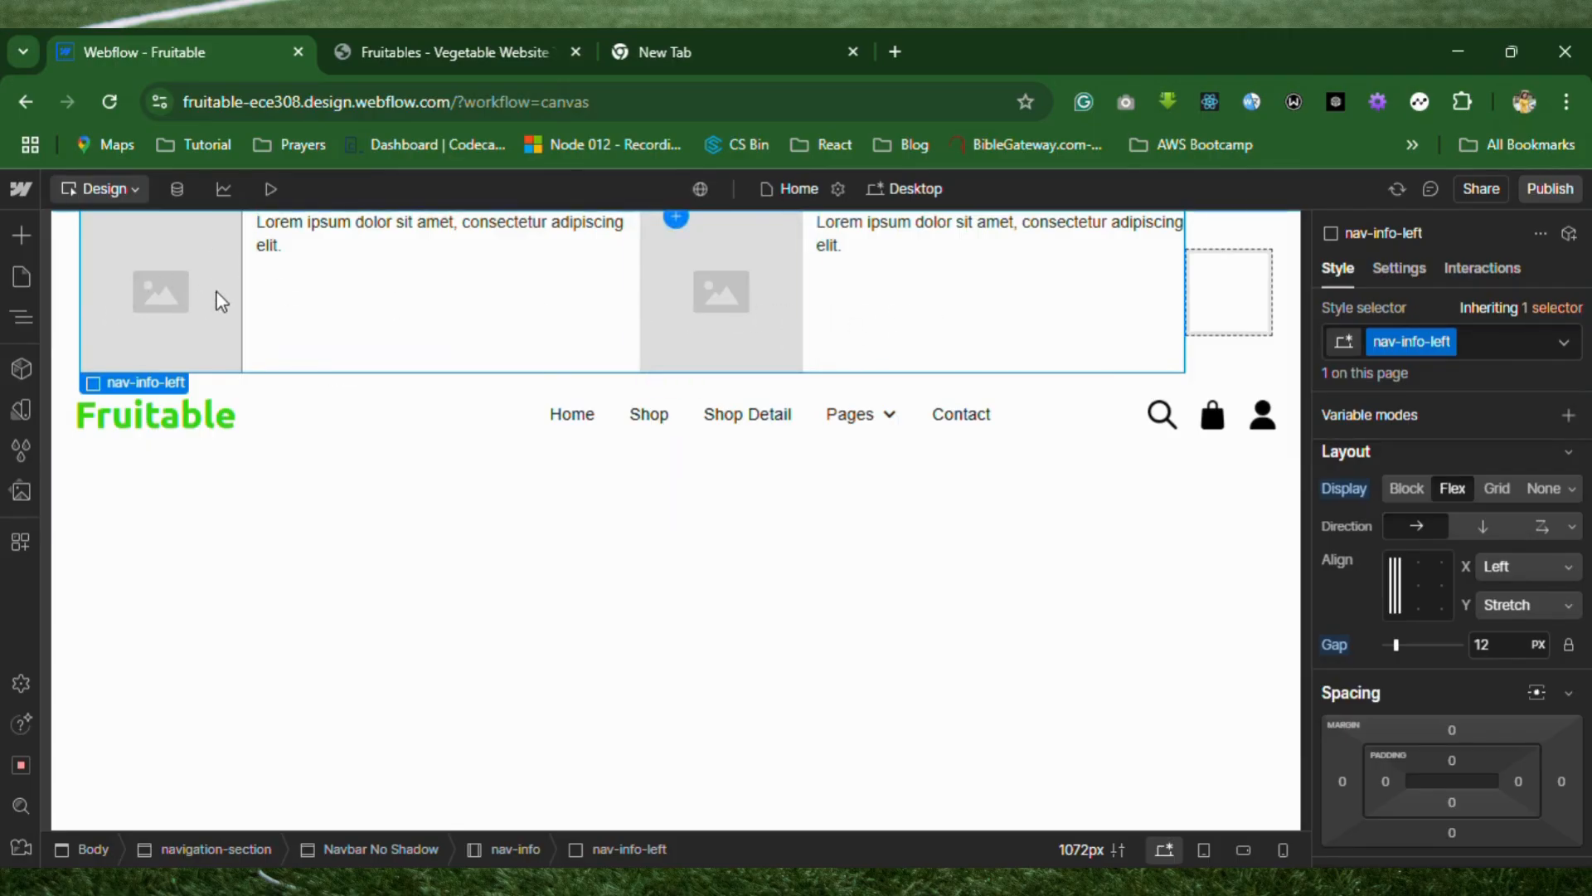
# Give the first image in nav-info-left the new class nav-info-icon.
pyautogui.click(215, 302)
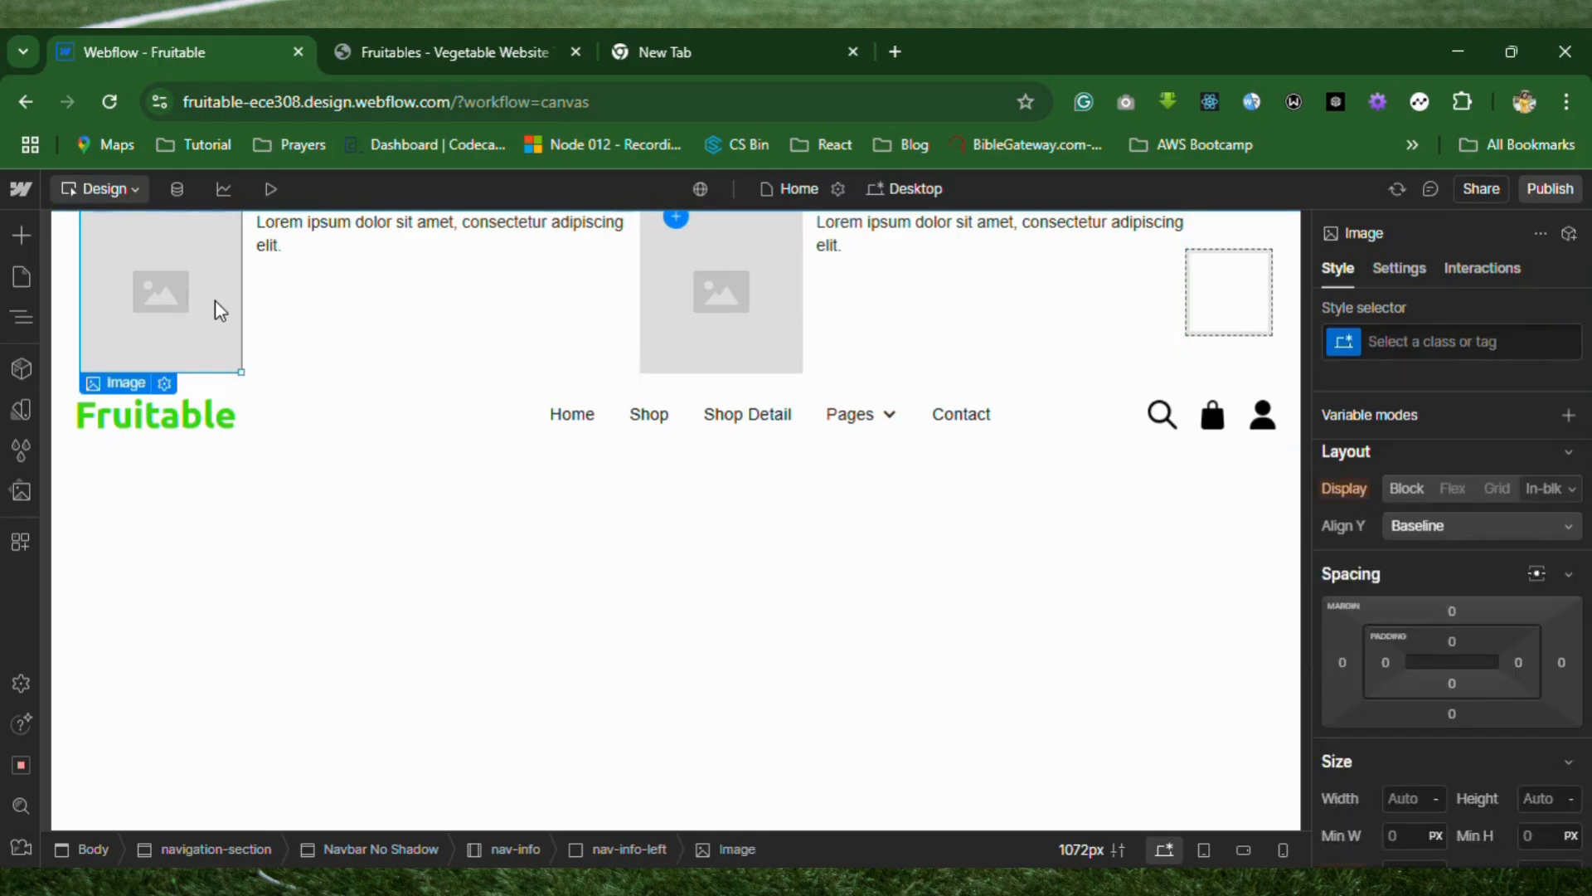
pyautogui.click(1394, 340)
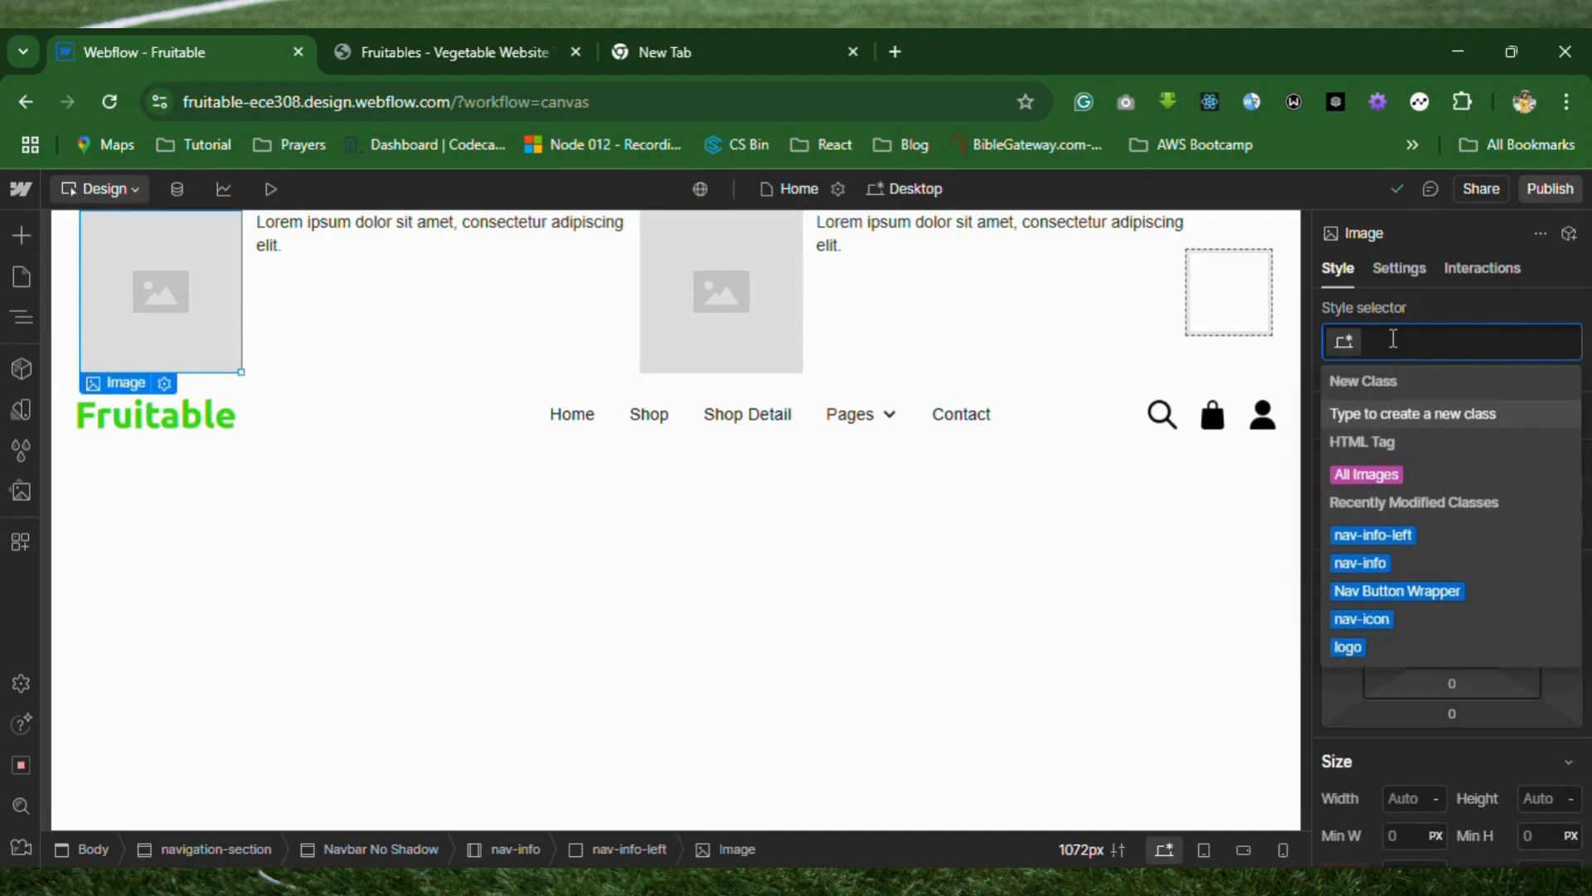
pyautogui.write('nav-in')
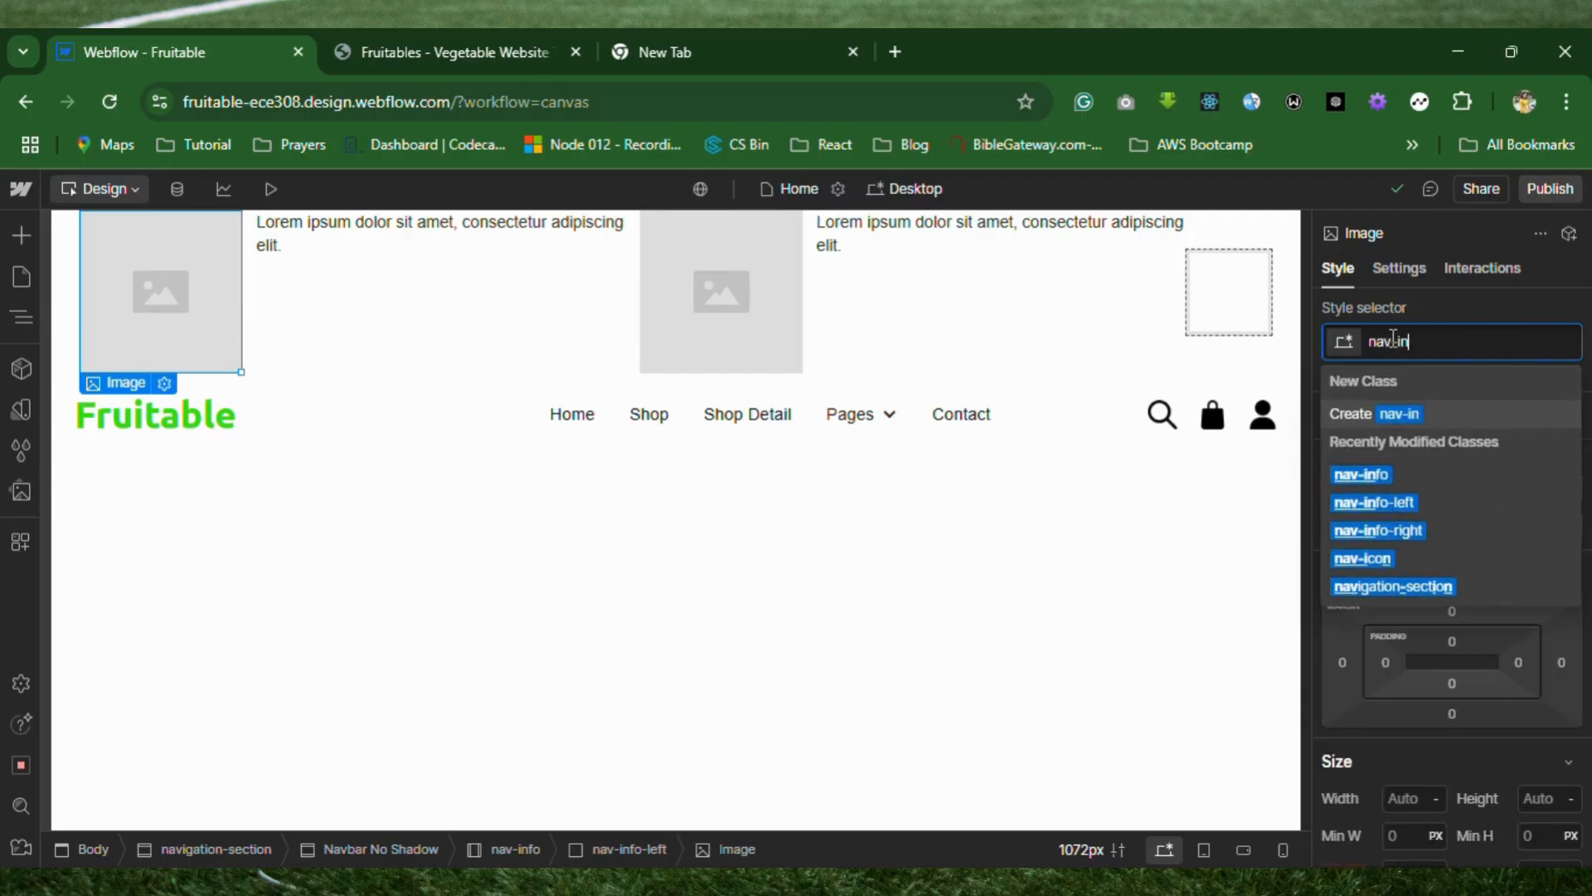
pyautogui.write('fo')
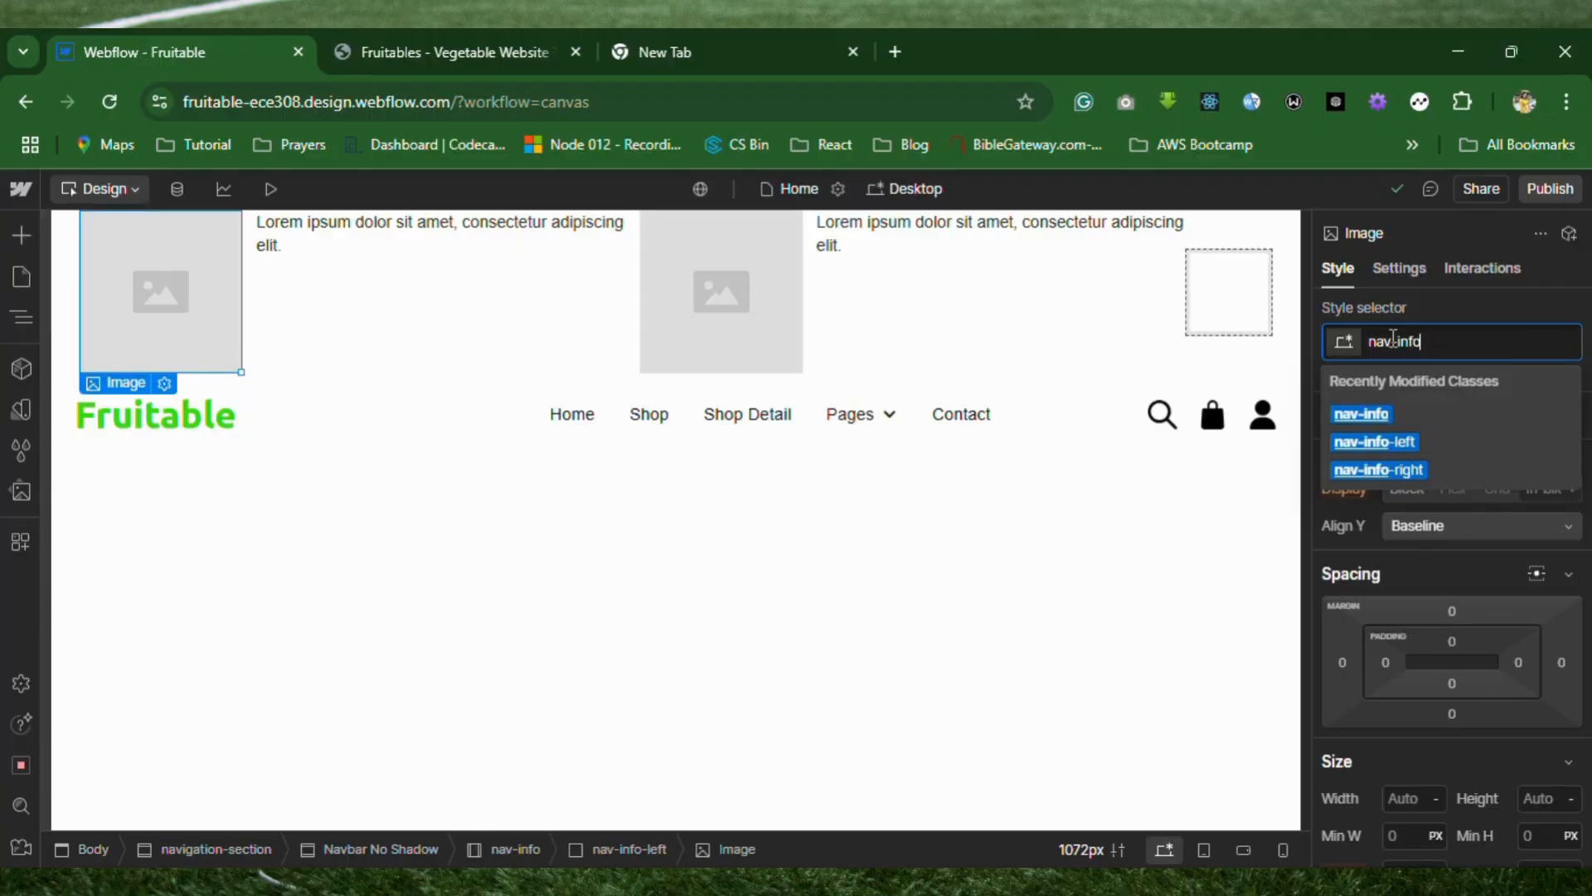
pyautogui.write('-')
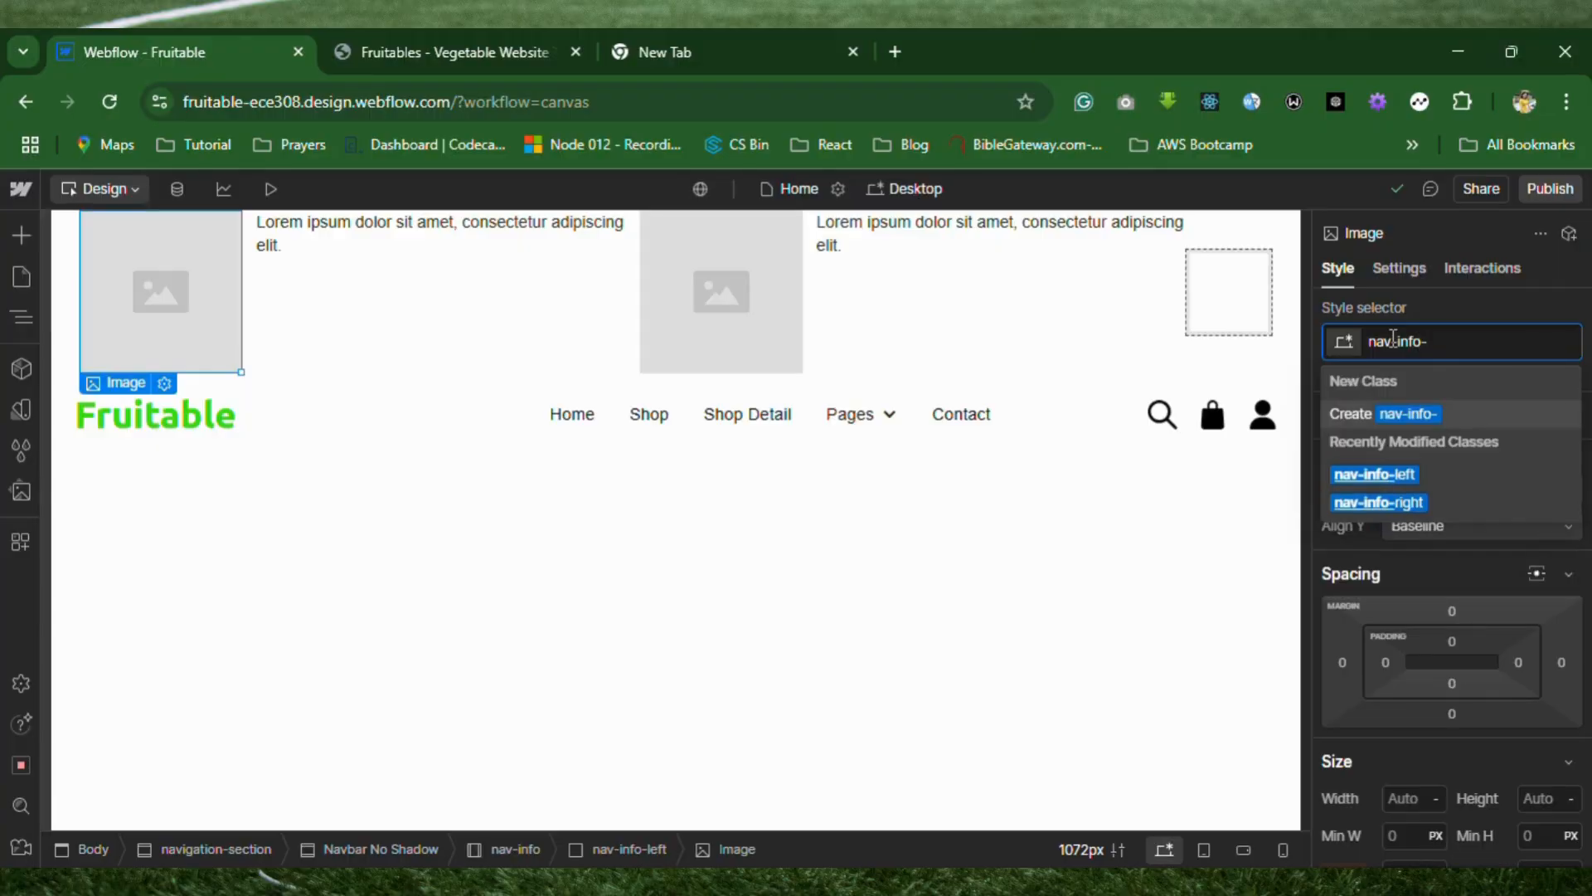
pyautogui.write('icon')
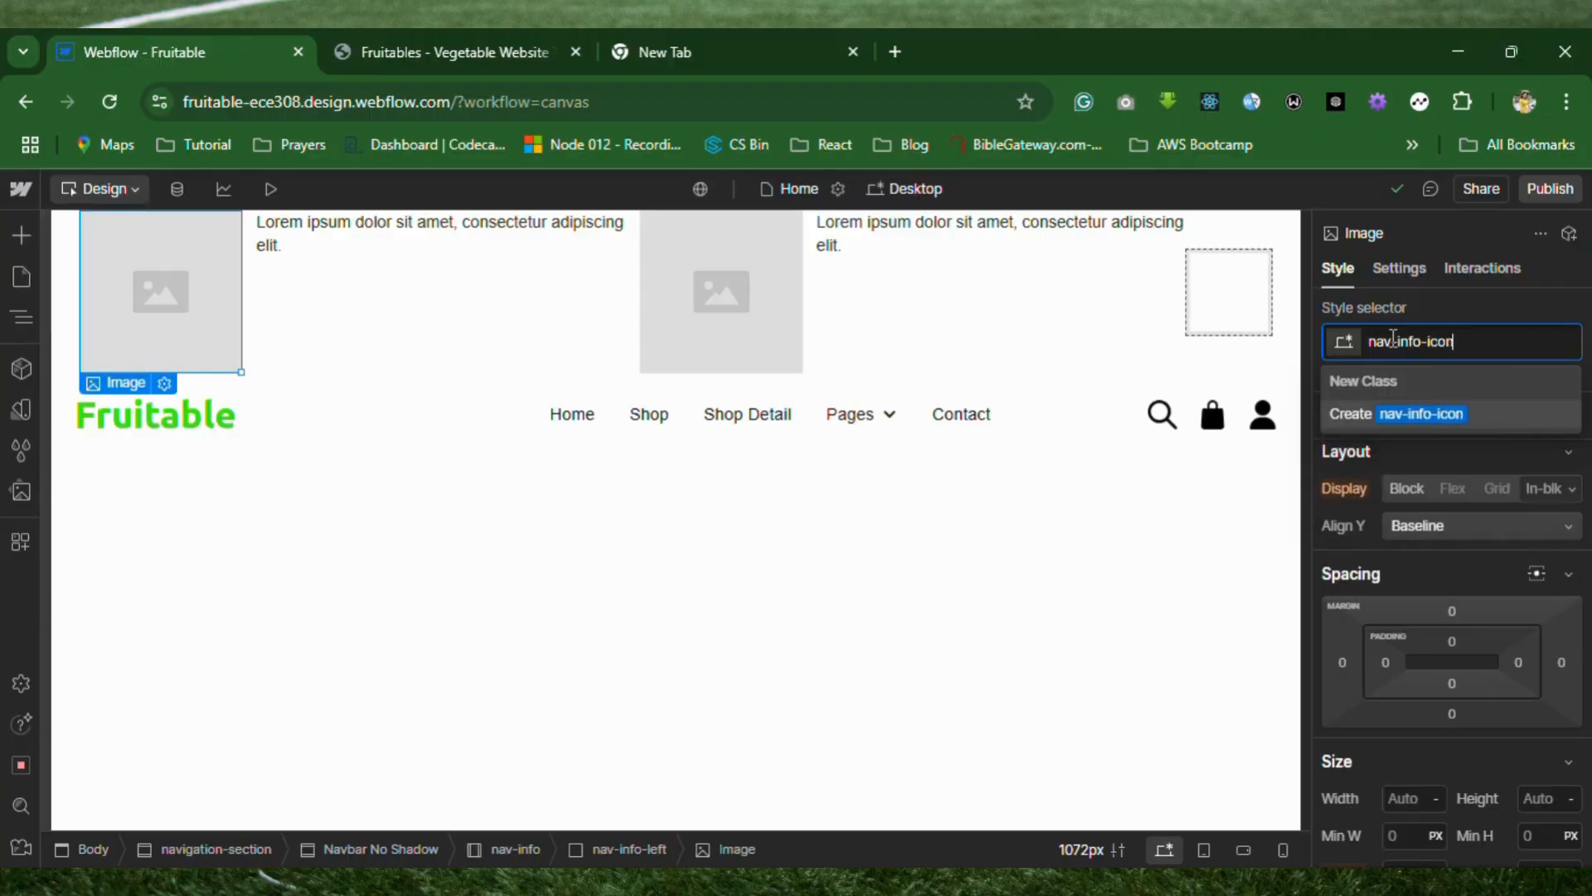
pyautogui.press('Return')
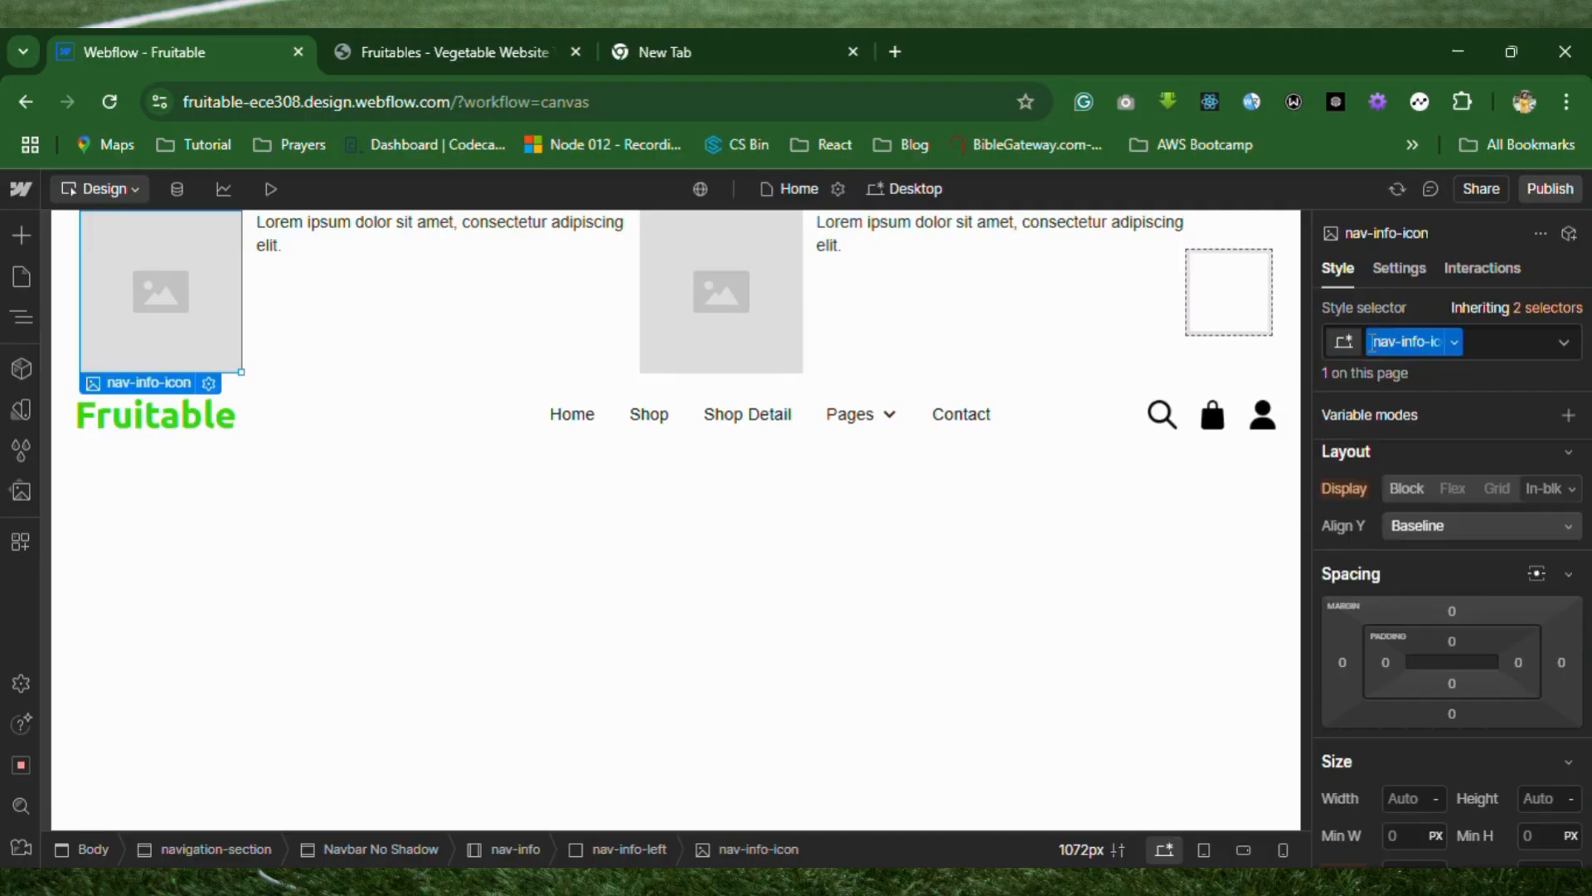
# Apply the existing nav-info-icon class to the second image in nav-info-left.
pyautogui.click(773, 298)
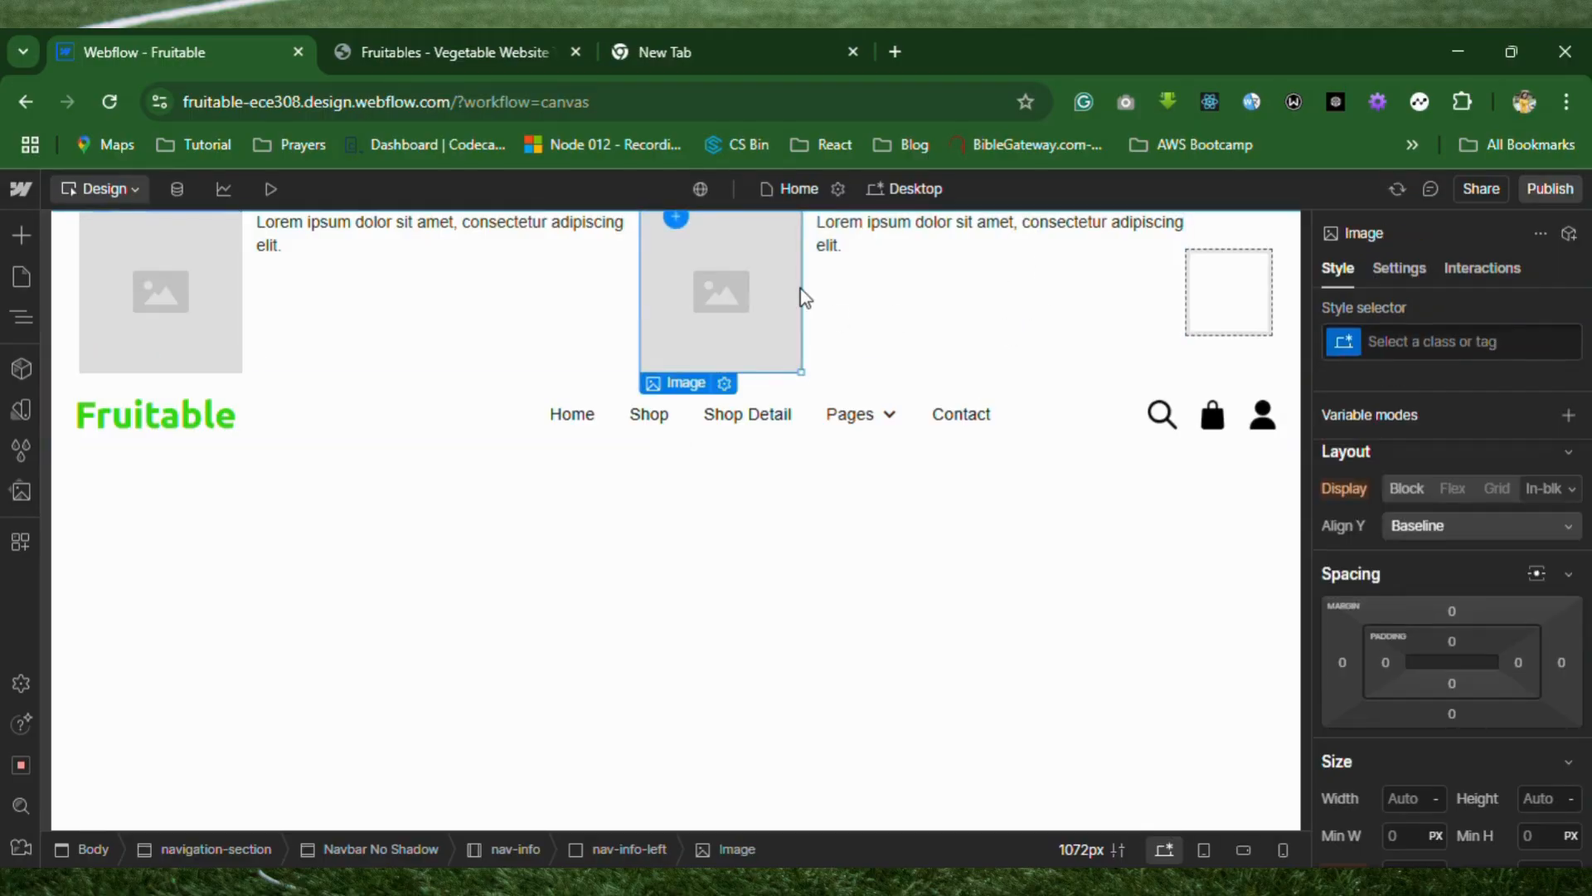
pyautogui.click(1425, 343)
pyautogui.write('nav')
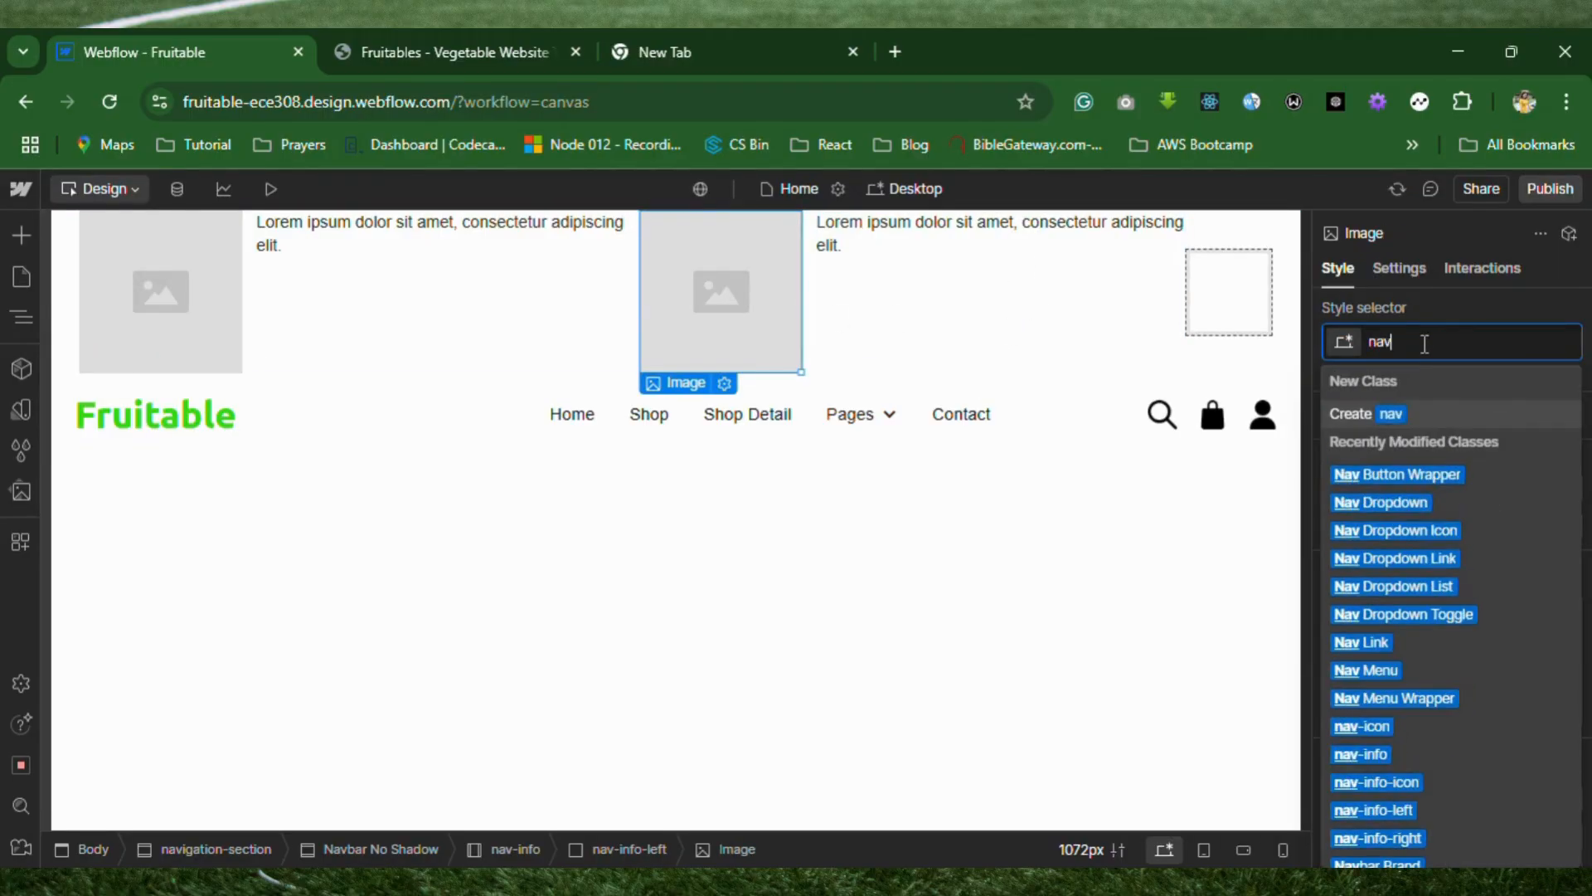
pyautogui.write('-info')
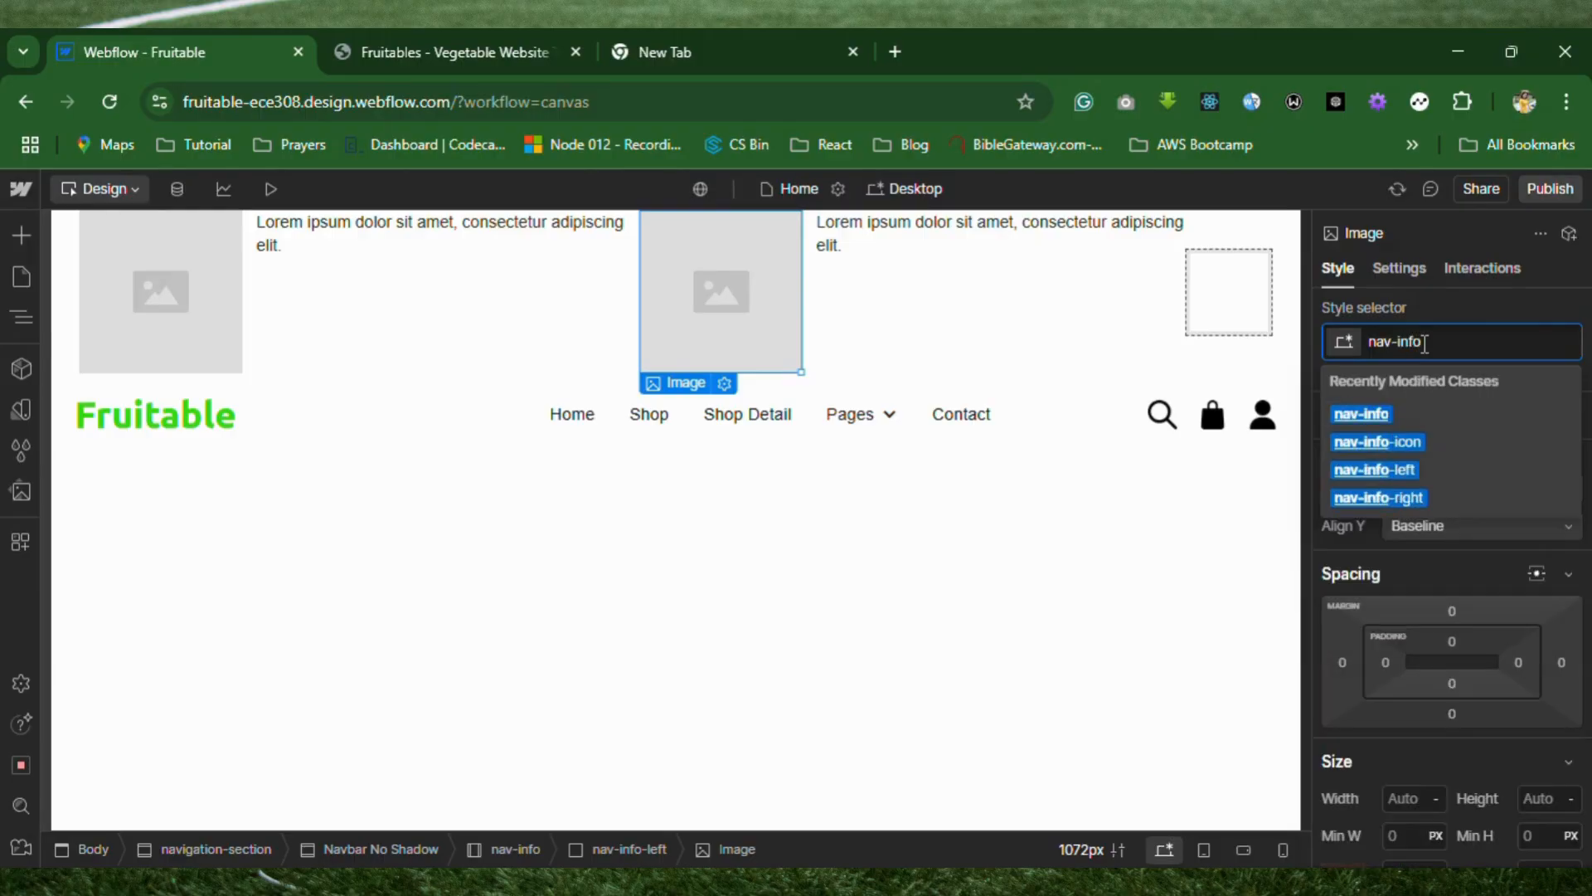
pyautogui.write('-le')
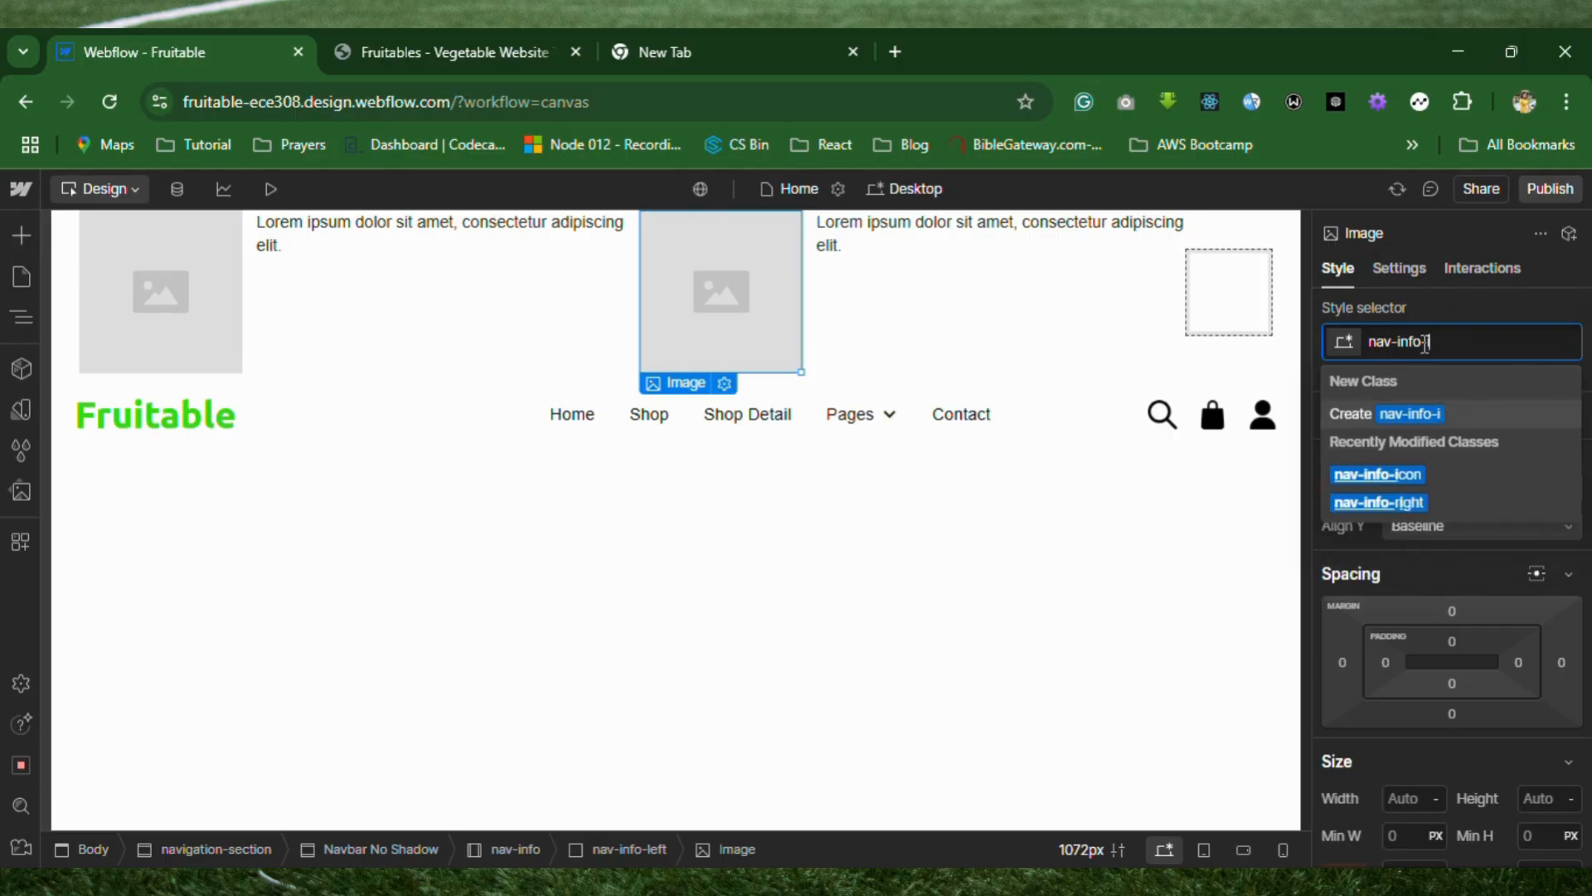
pyautogui.hotkey('ctrl', 'a')
pyautogui.press('BackSpace')
pyautogui.write('nav-info-icon')
pyautogui.press('Return')
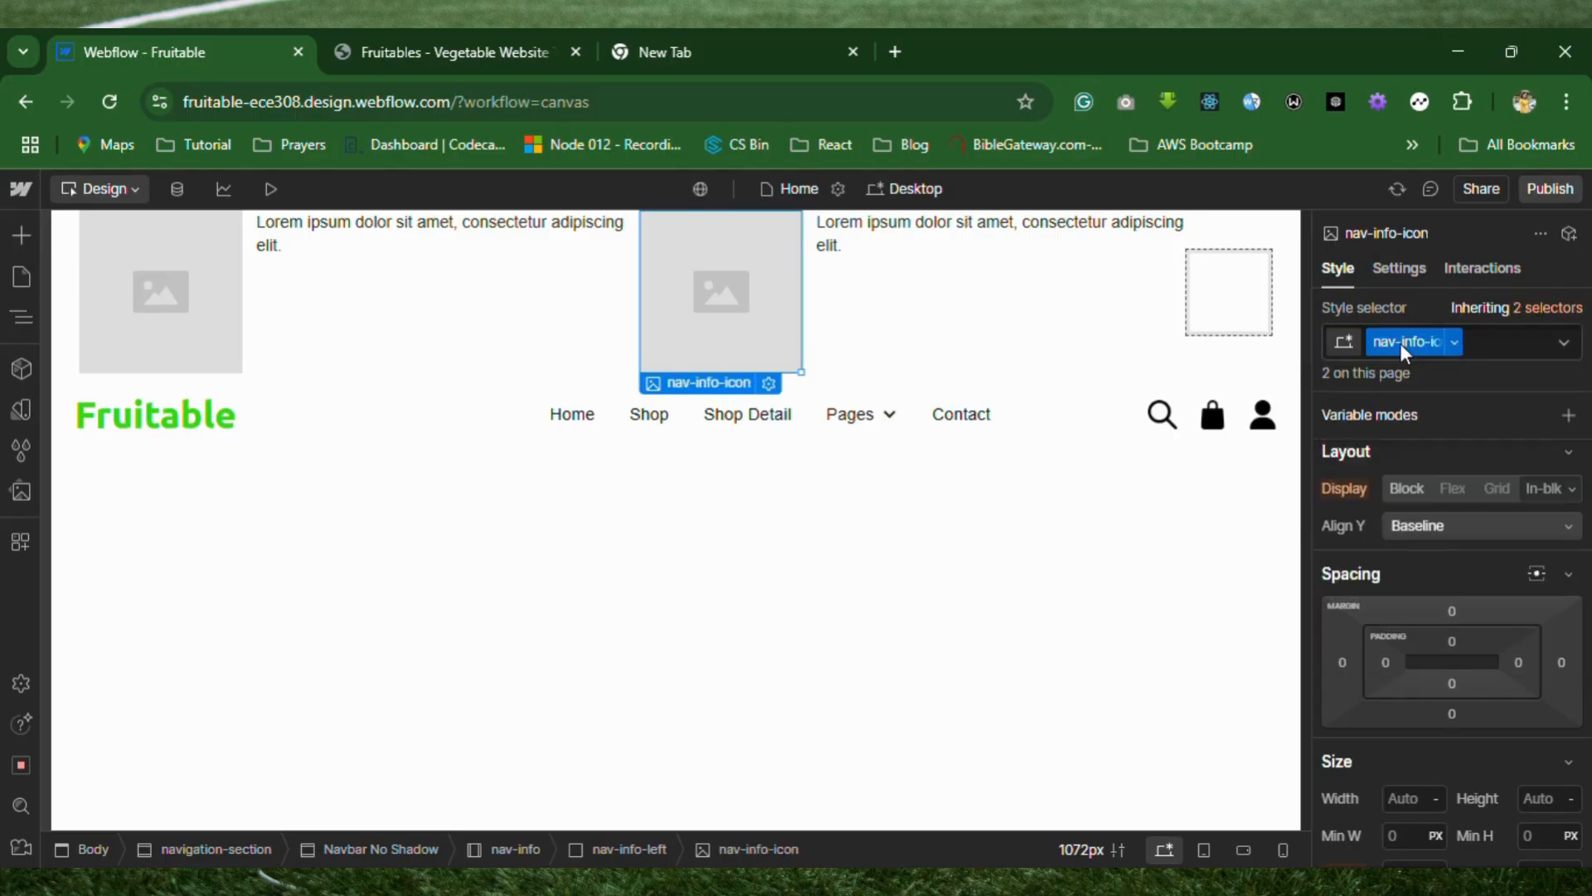
# Give the first paragraph in nav-info-left the new class nav-info-text.
pyautogui.click(441, 232)
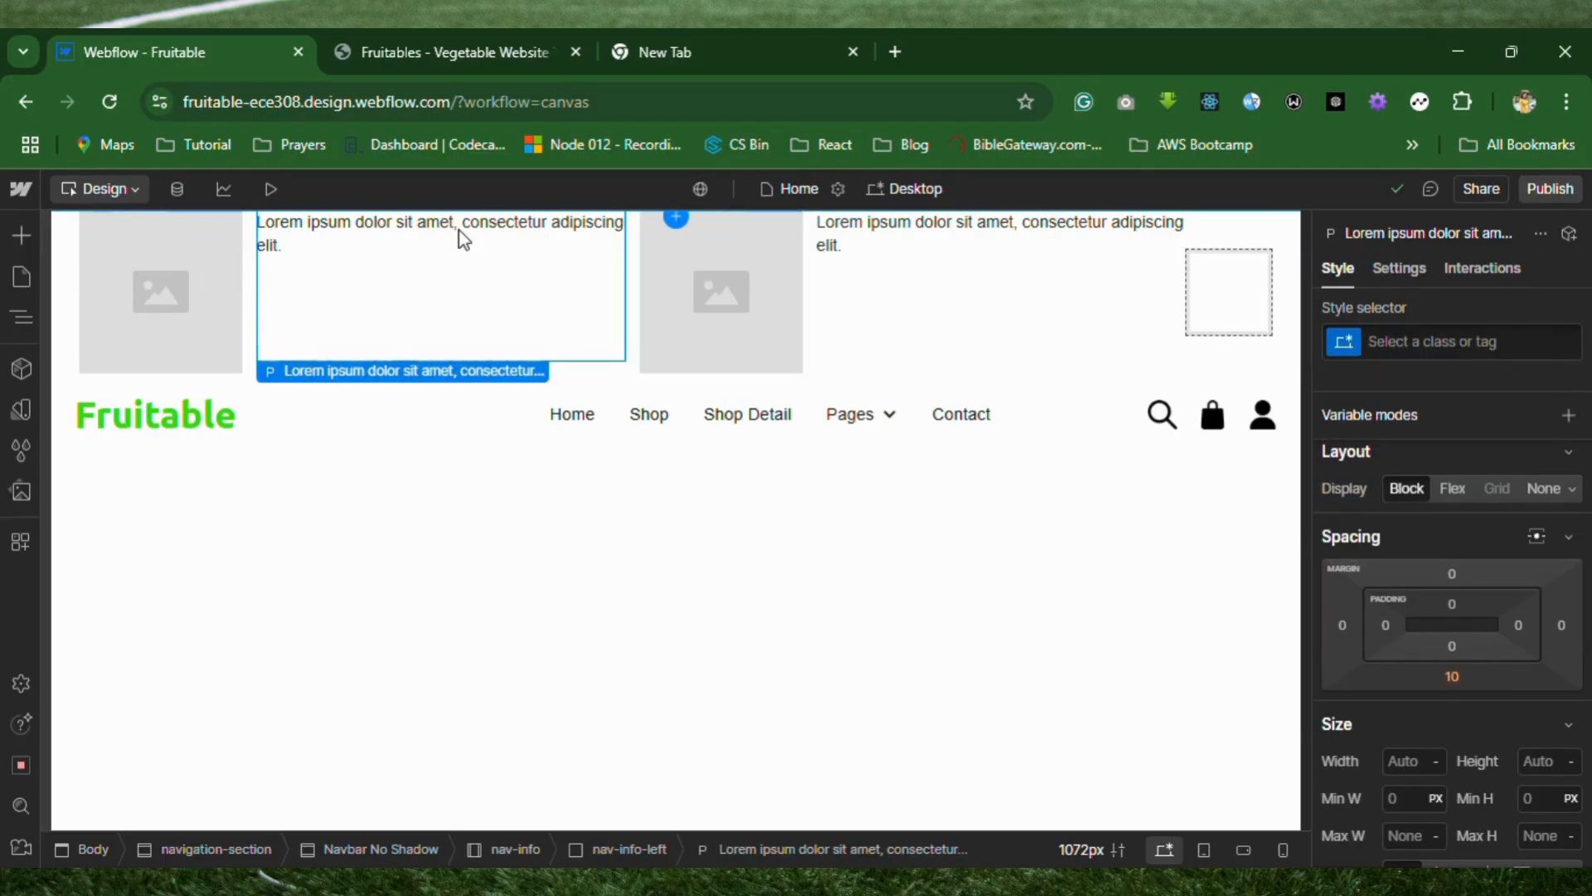
pyautogui.click(1426, 342)
pyautogui.write('na')
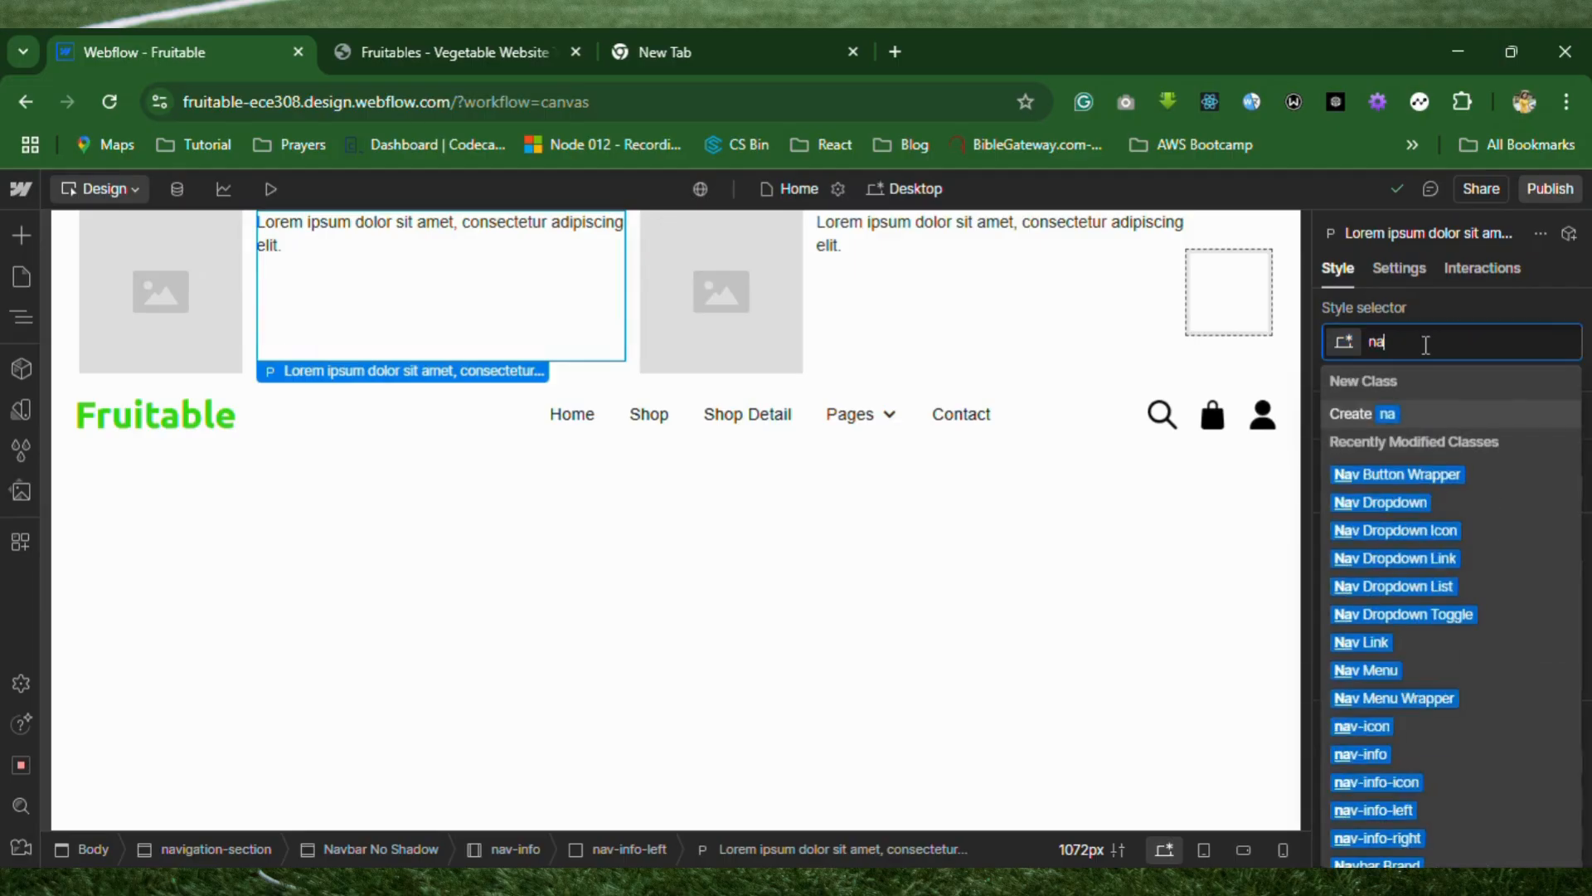
pyautogui.write('v-info')
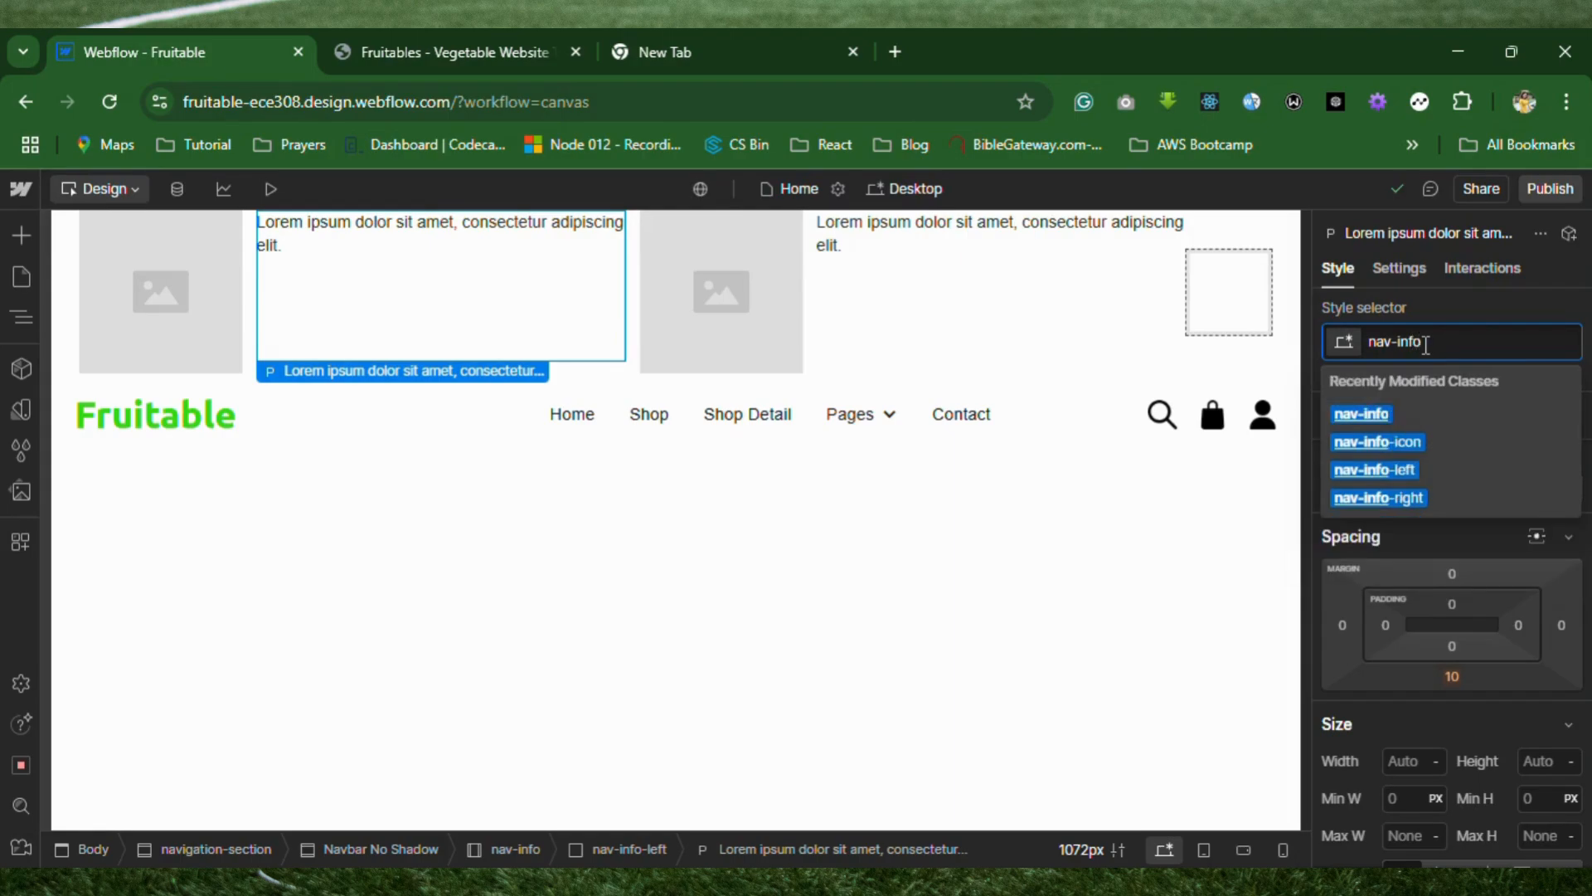
pyautogui.write('-')
pyautogui.write('text')
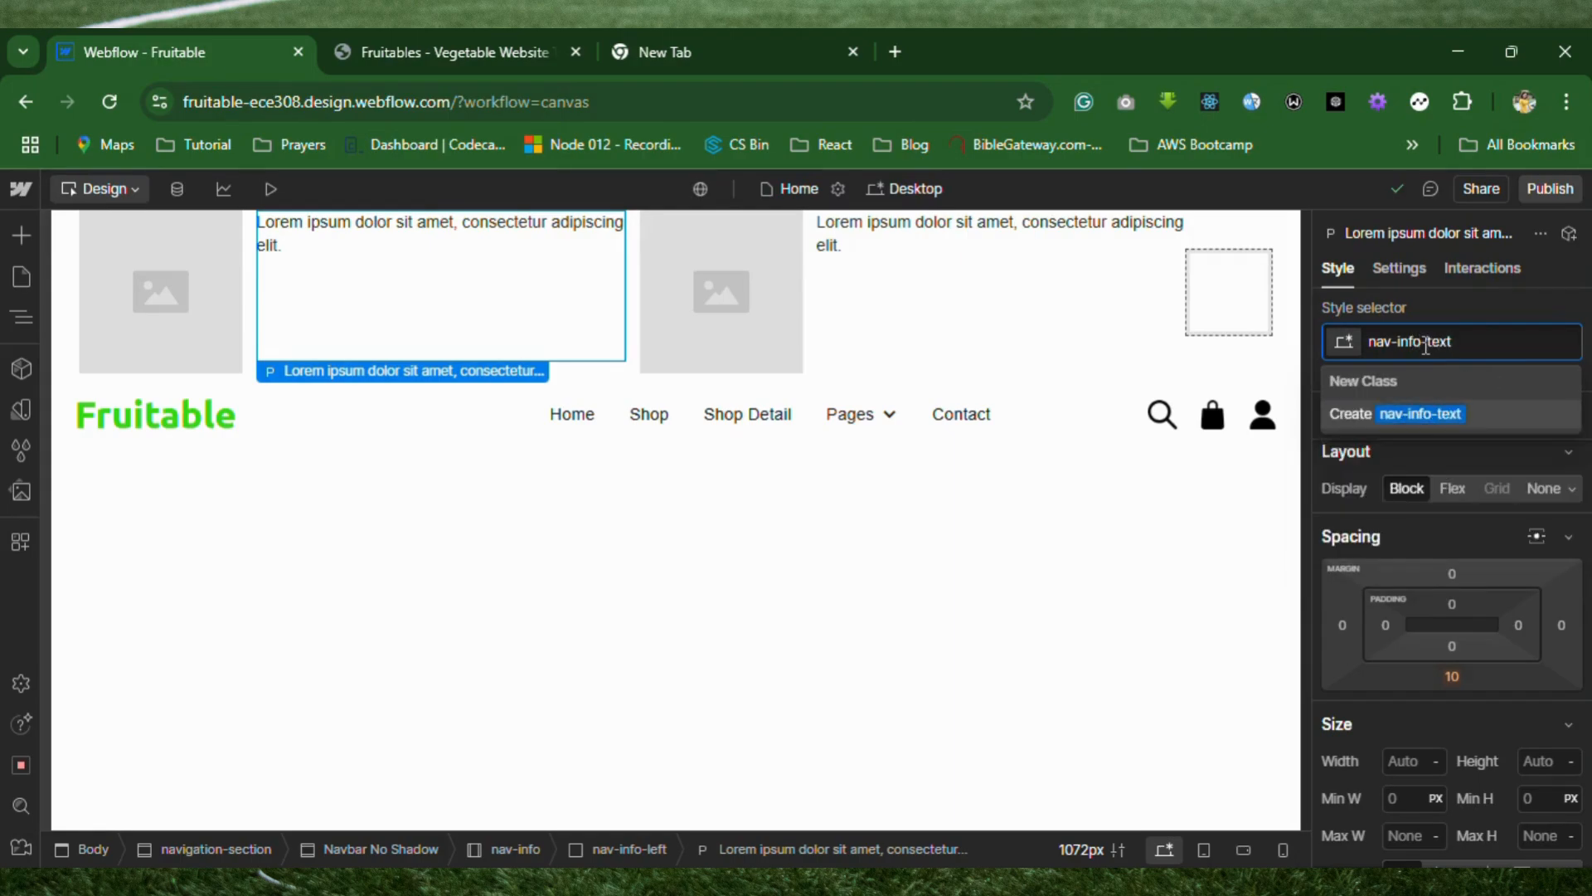
pyautogui.press('Return')
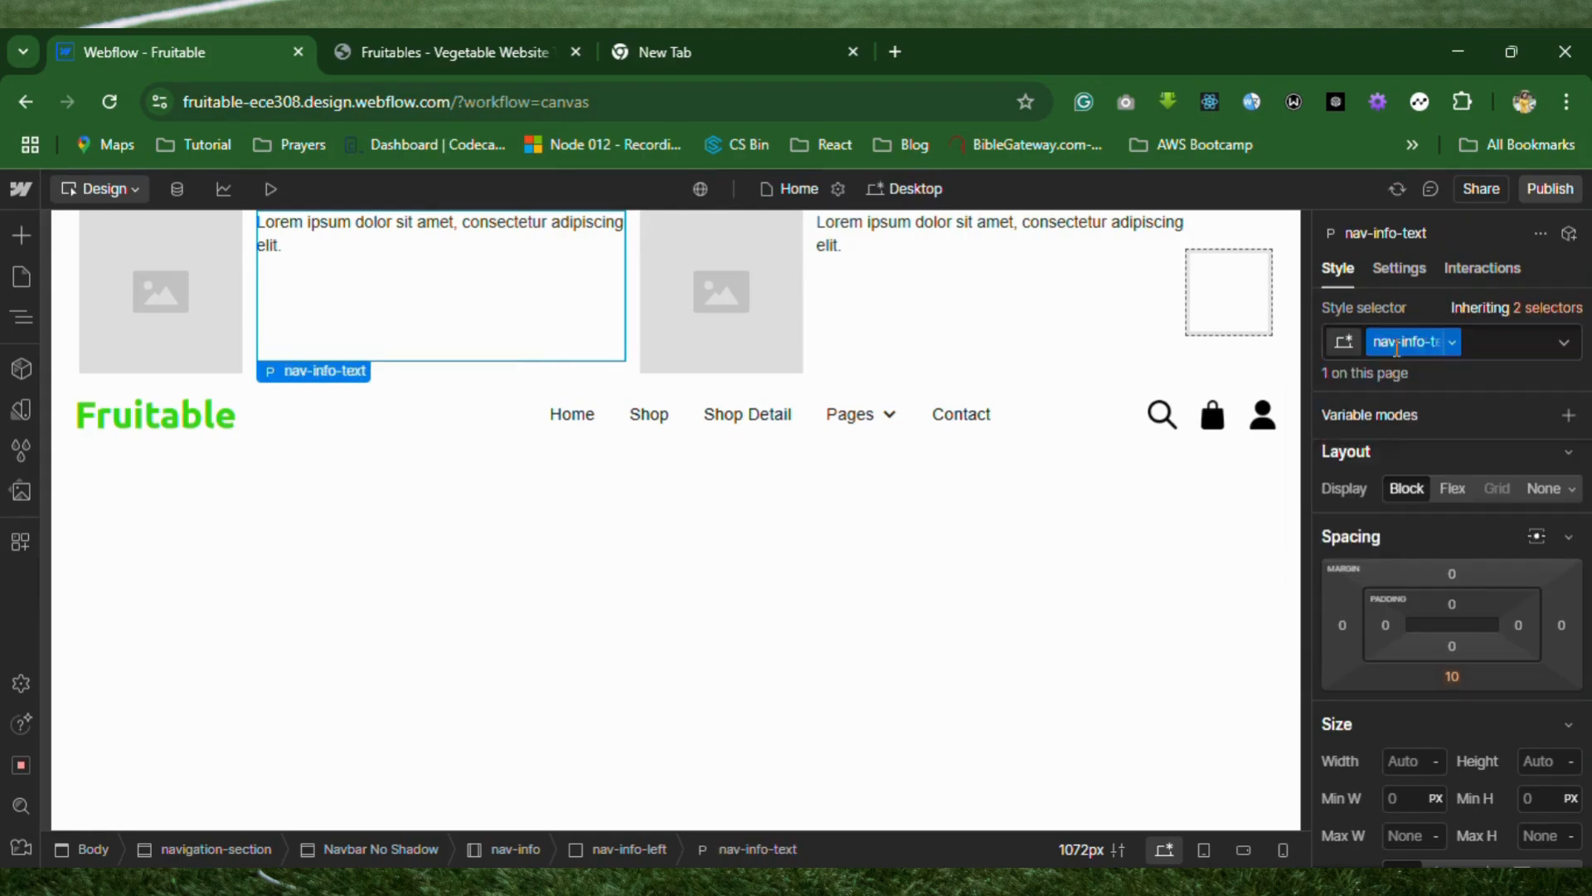
# Apply the existing nav-info-text class to the second paragraph in nav-info-left.
pyautogui.click(946, 241)
pyautogui.click(1403, 341)
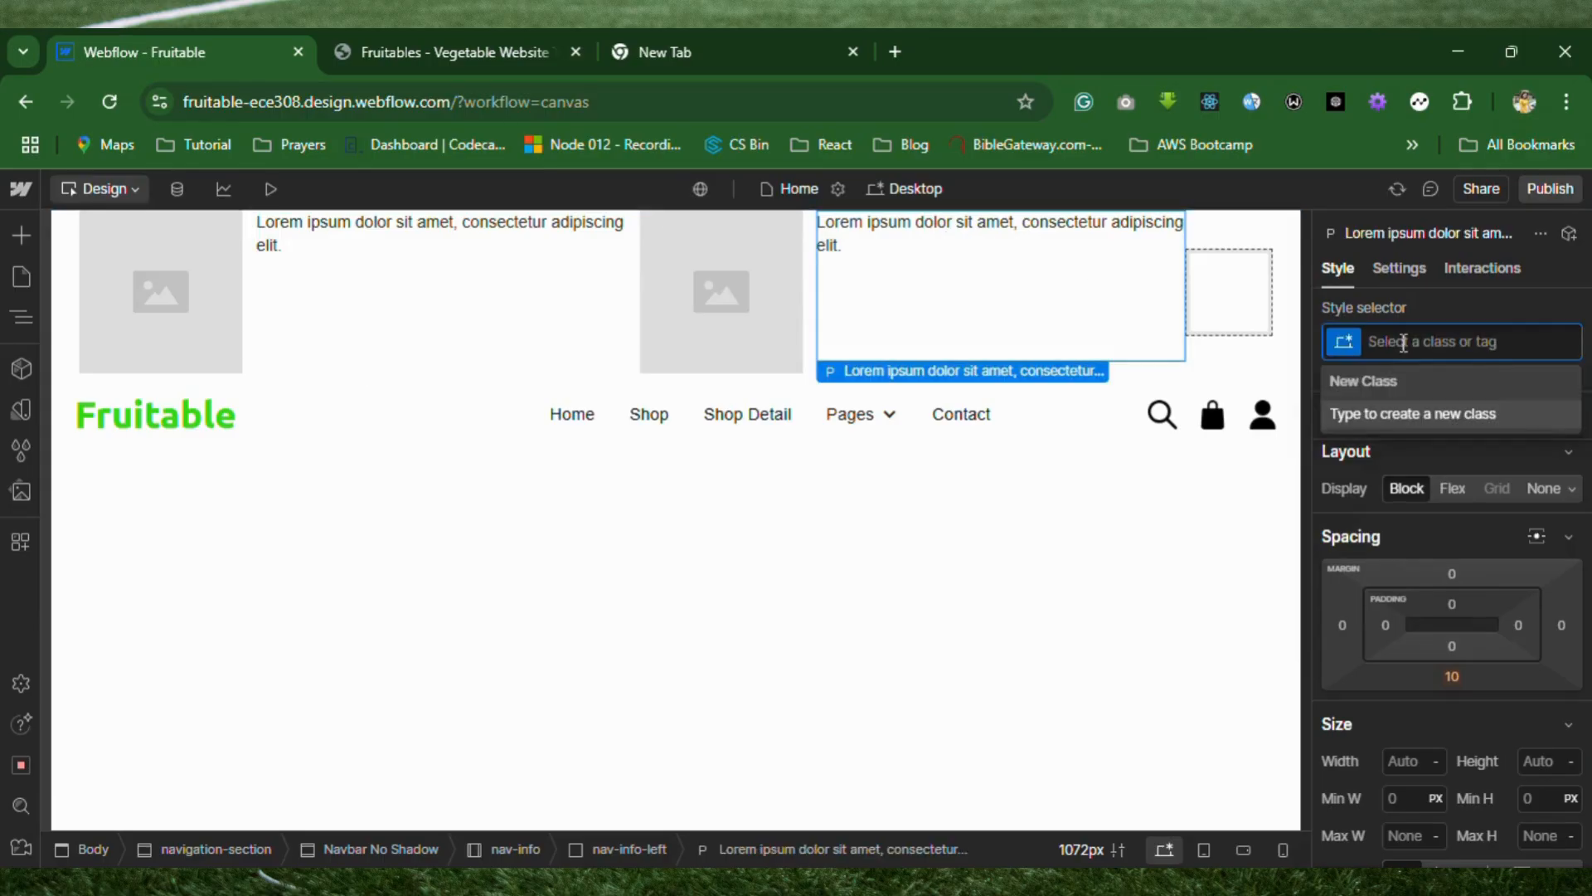
pyautogui.write('nav-infi')
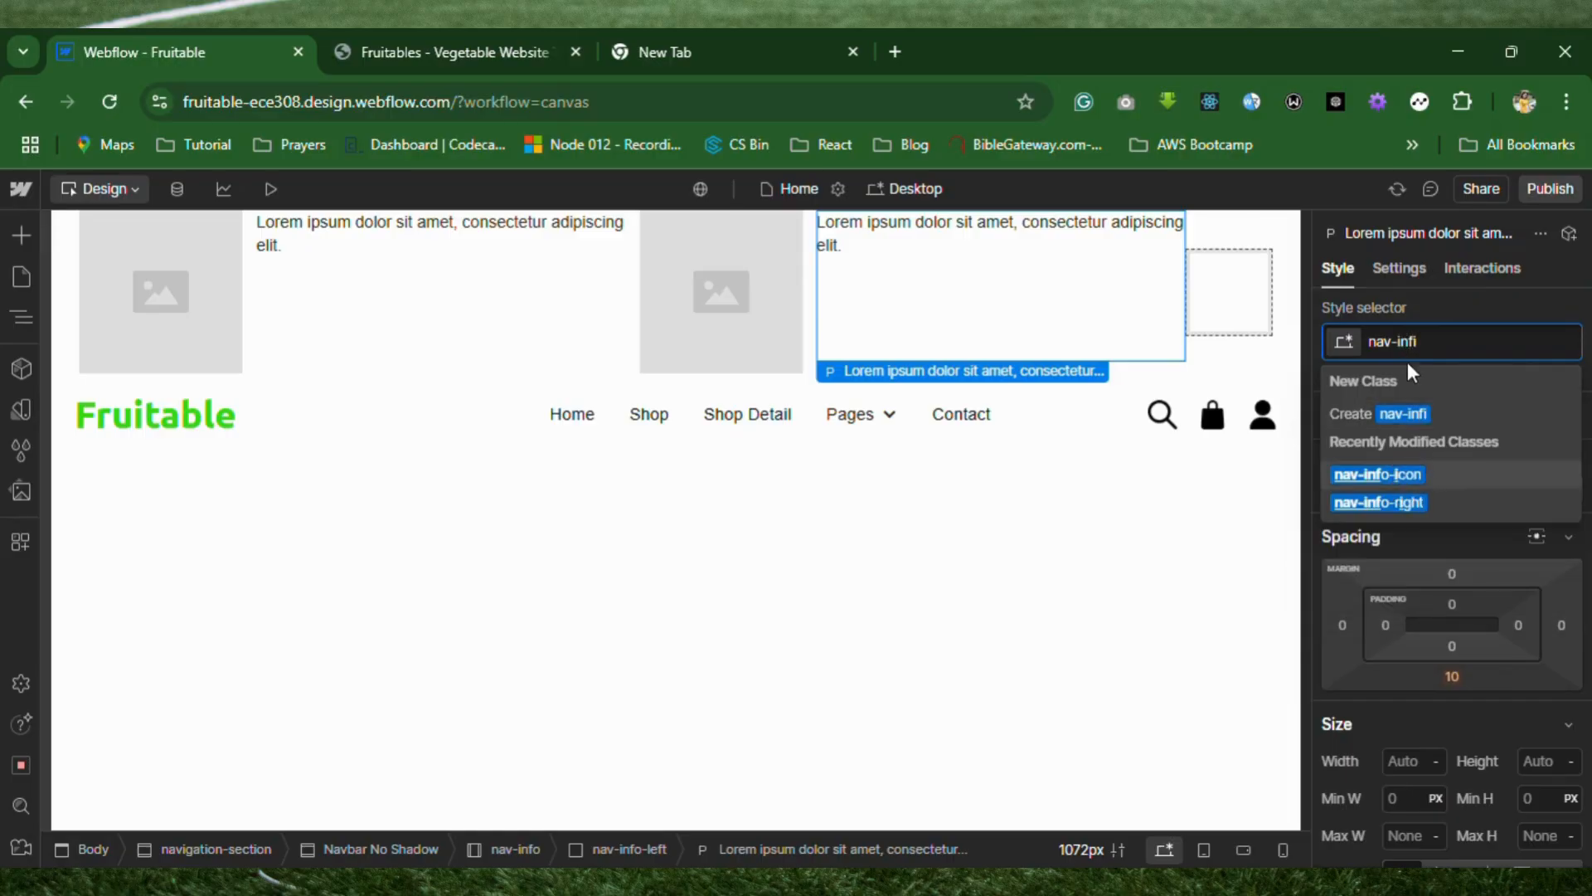
pyautogui.press('BackSpace')
pyautogui.write('o')
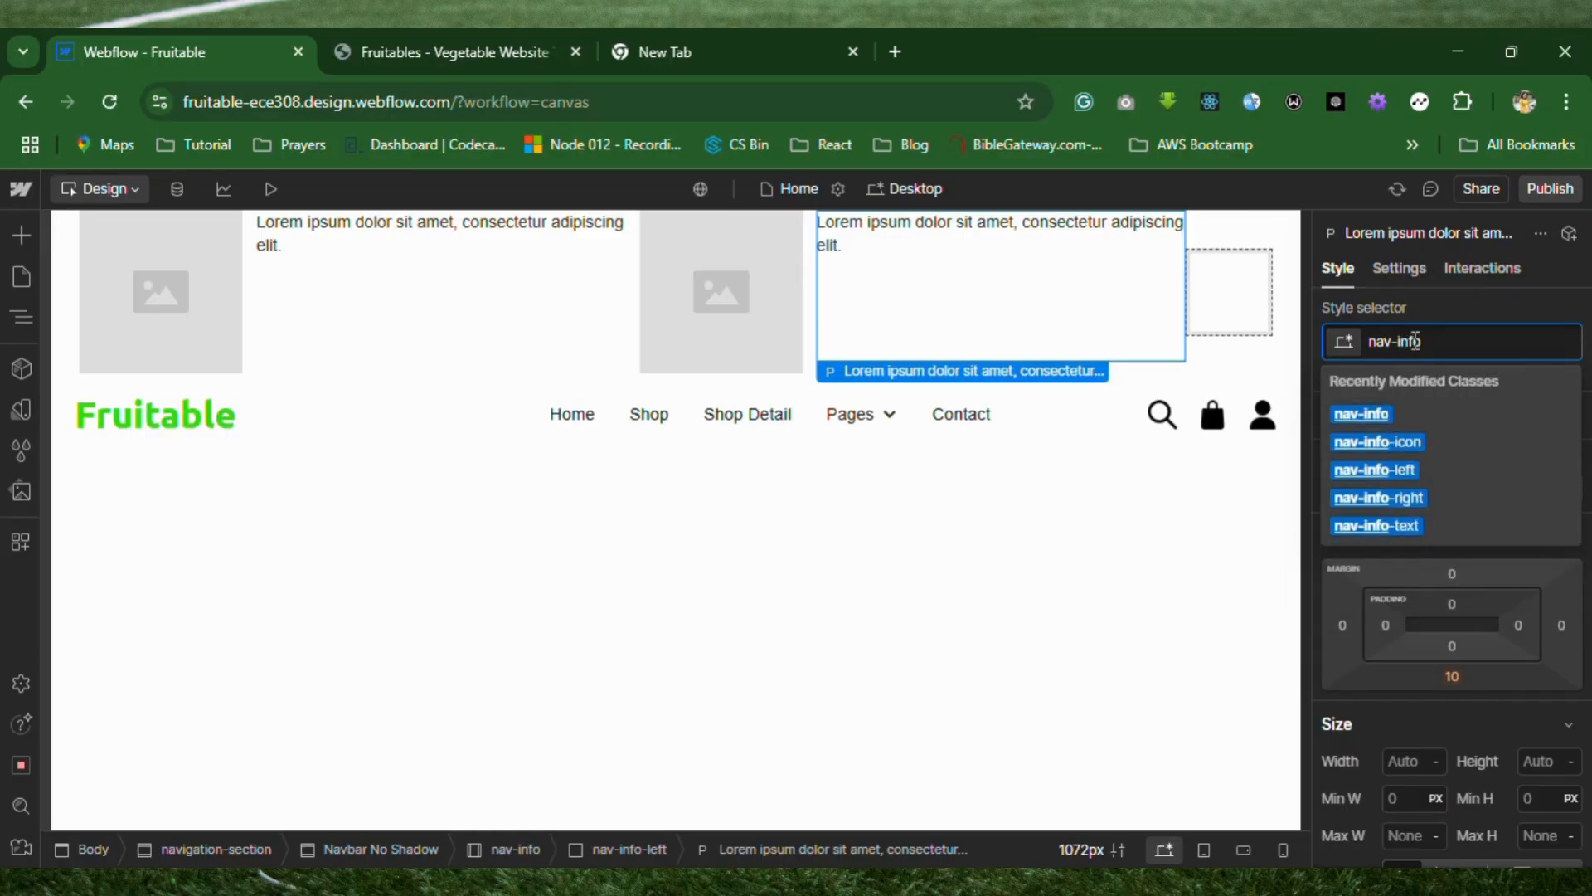
pyautogui.click(1411, 531)
pyautogui.press('Escape')
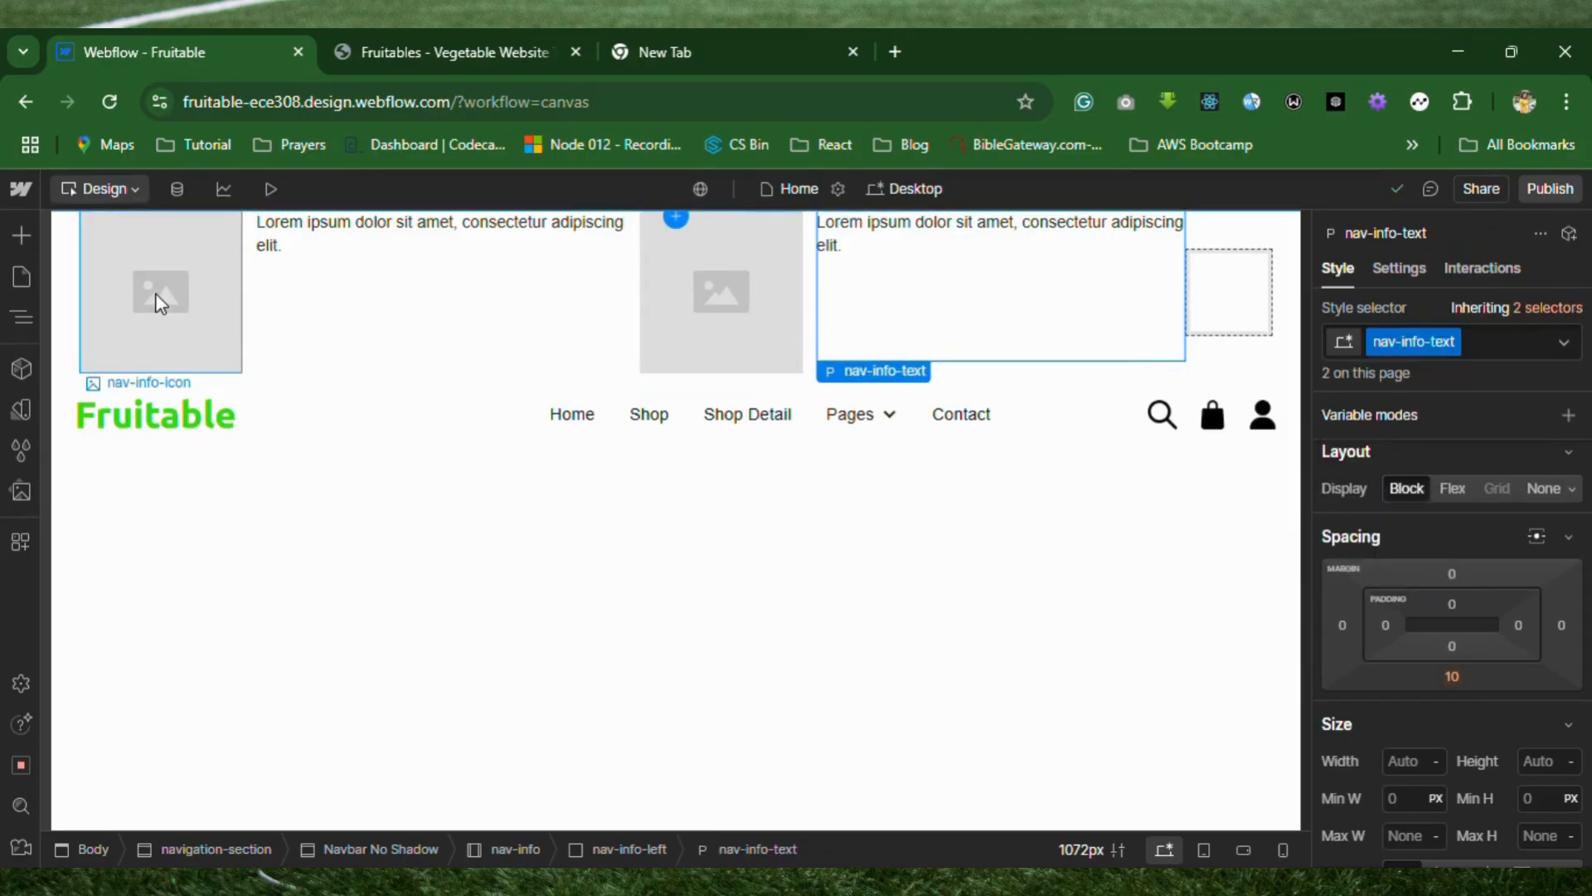
# Set the width of the nav-info-icon class to 25 px.
pyautogui.click(219, 325)
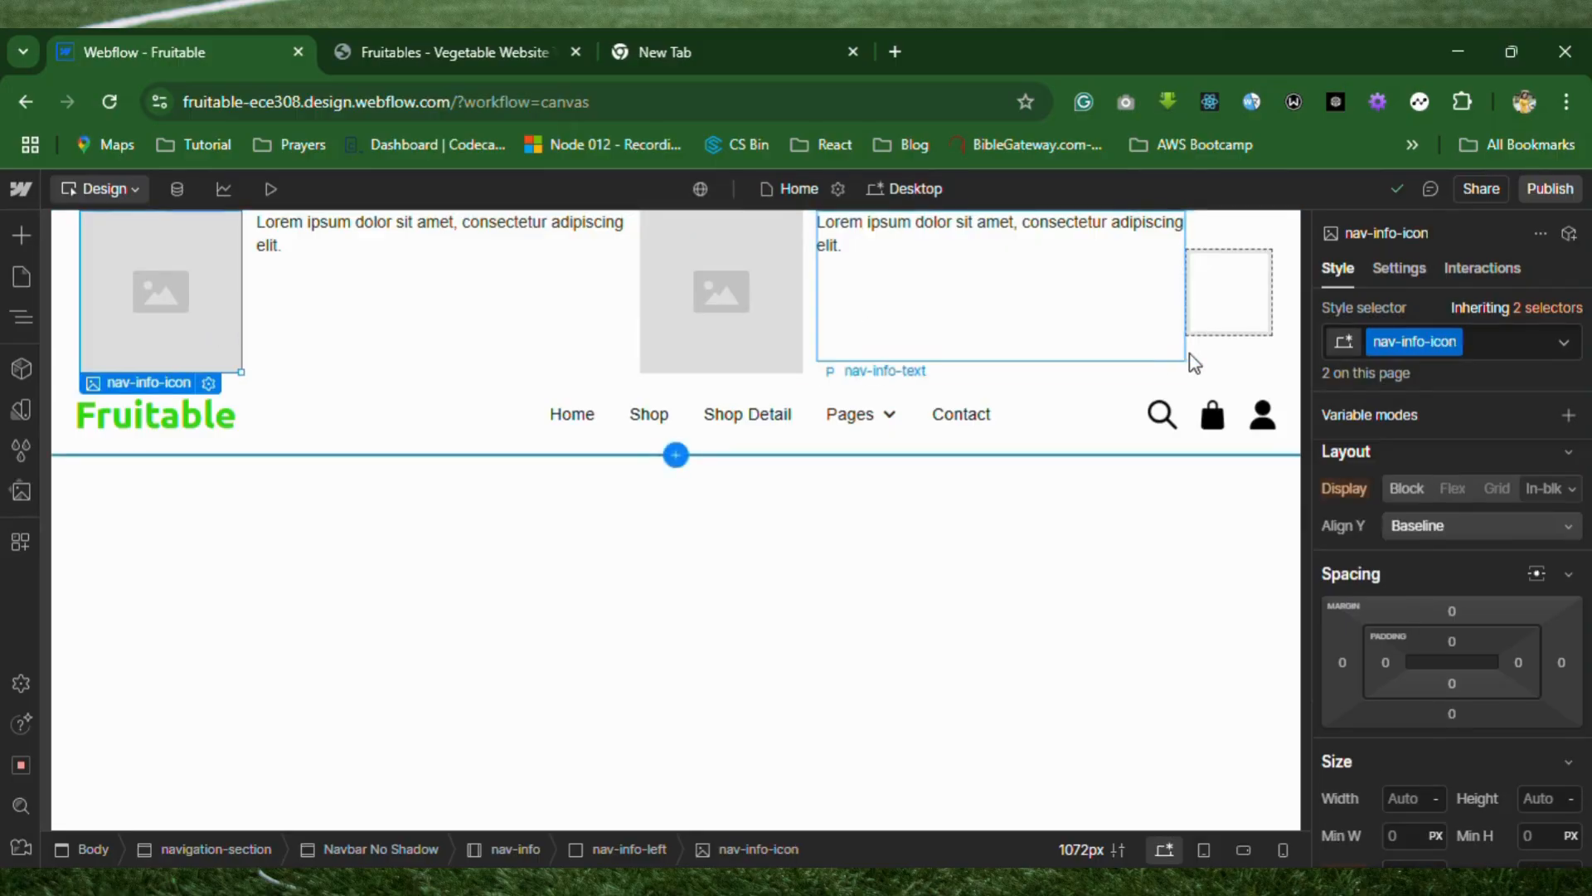
pyautogui.scroll(-3, 1431, 580)
pyautogui.scroll(-2, 1430, 632)
pyautogui.click(1415, 517)
pyautogui.write('25')
pyautogui.press('Return')
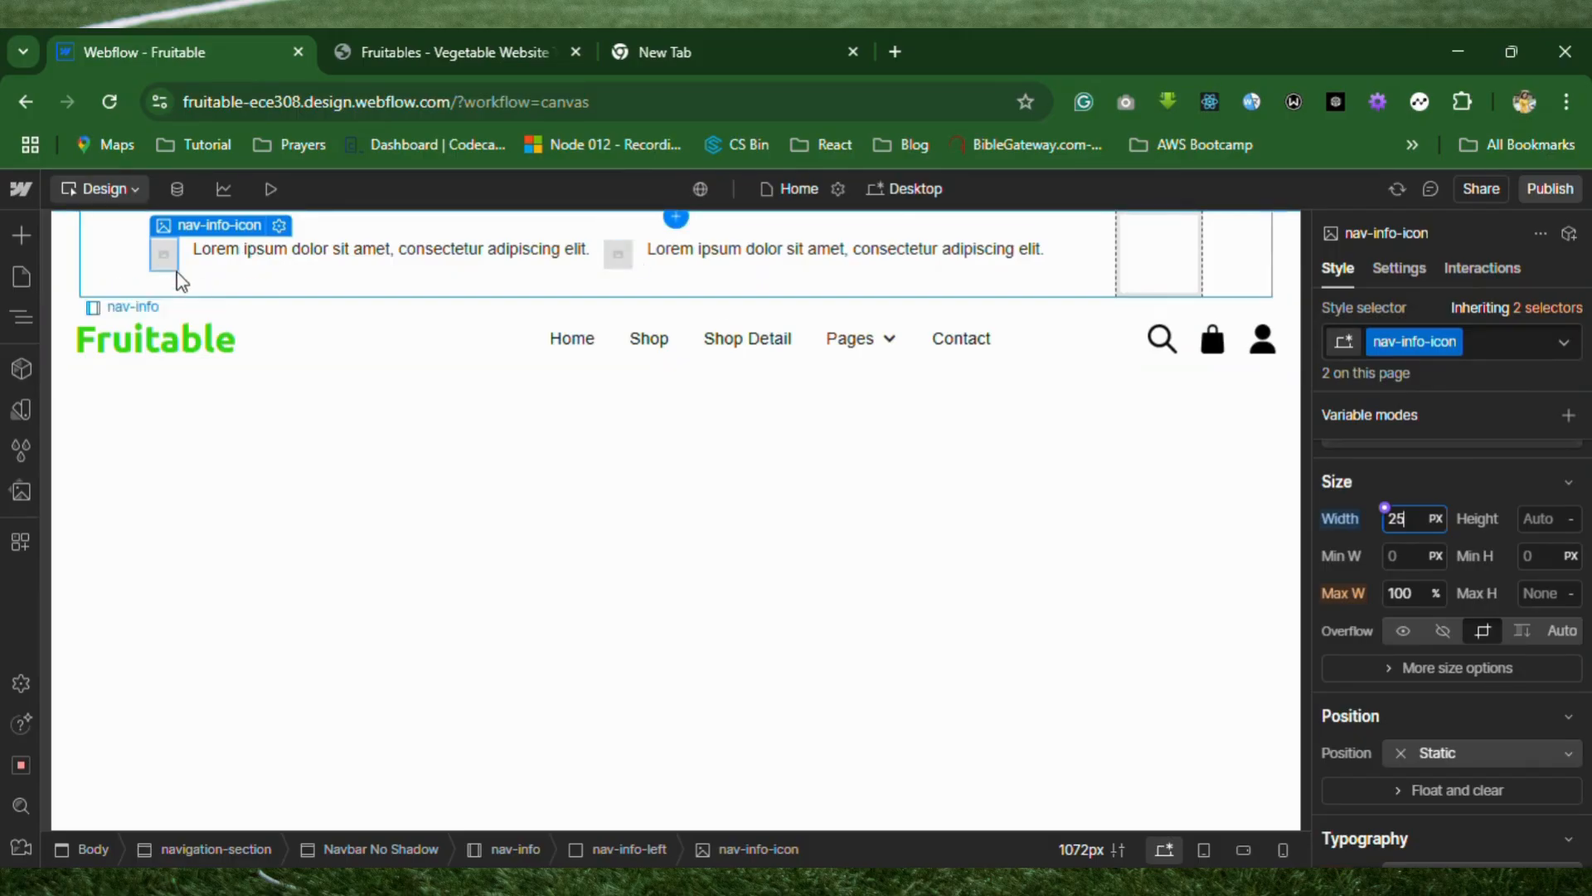
# Replace the first placeholder image in nav-info-left with the map pin asset maps-and-flags.png.
pyautogui.doubleClick(166, 254)
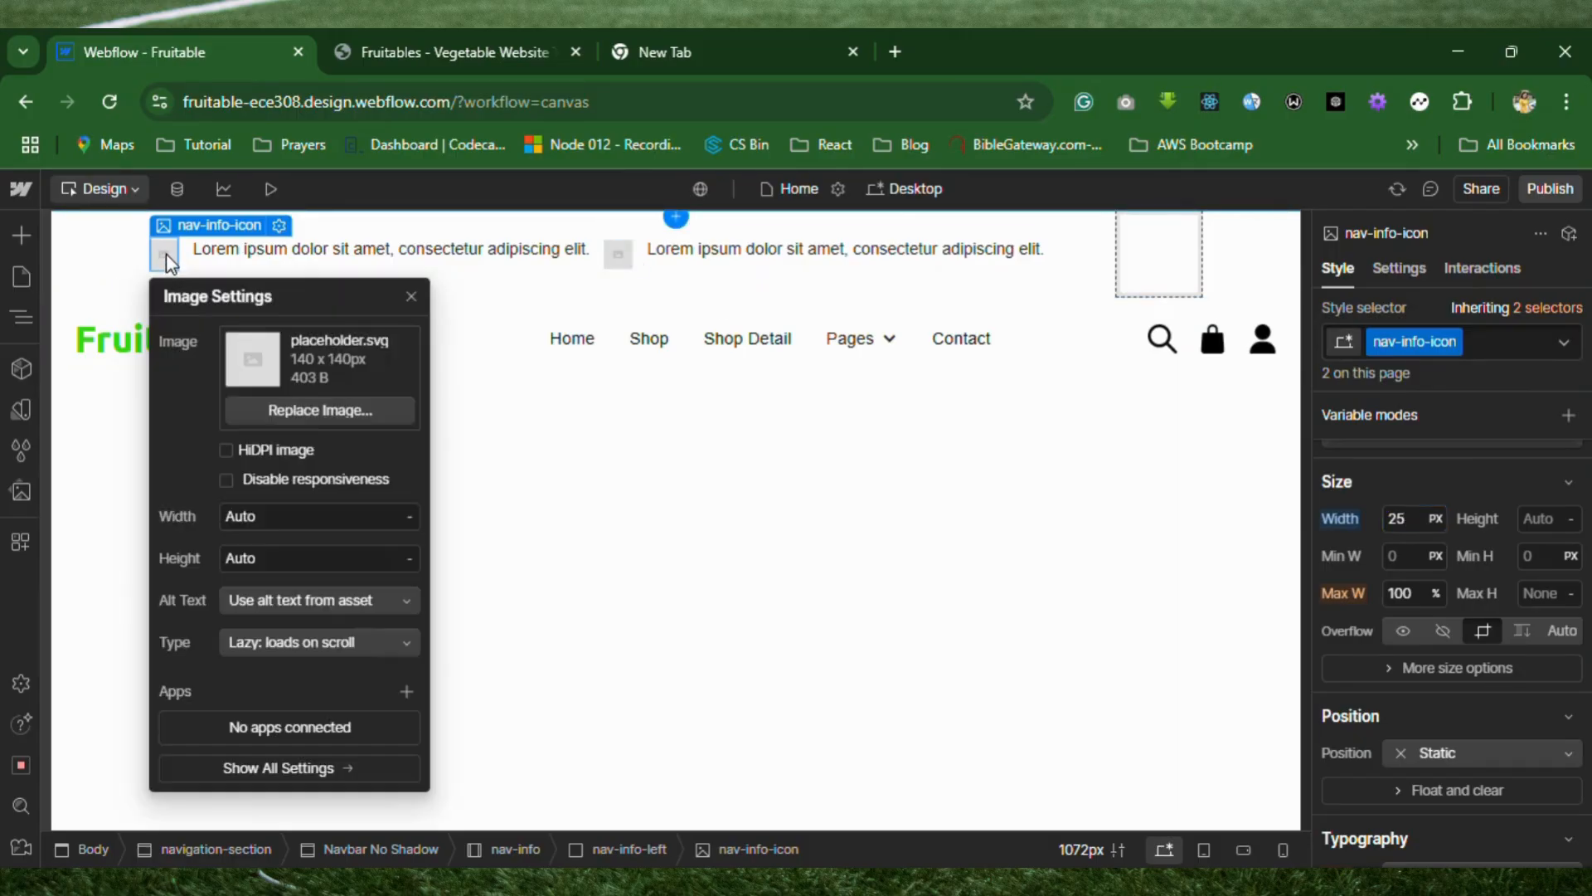
pyautogui.click(314, 411)
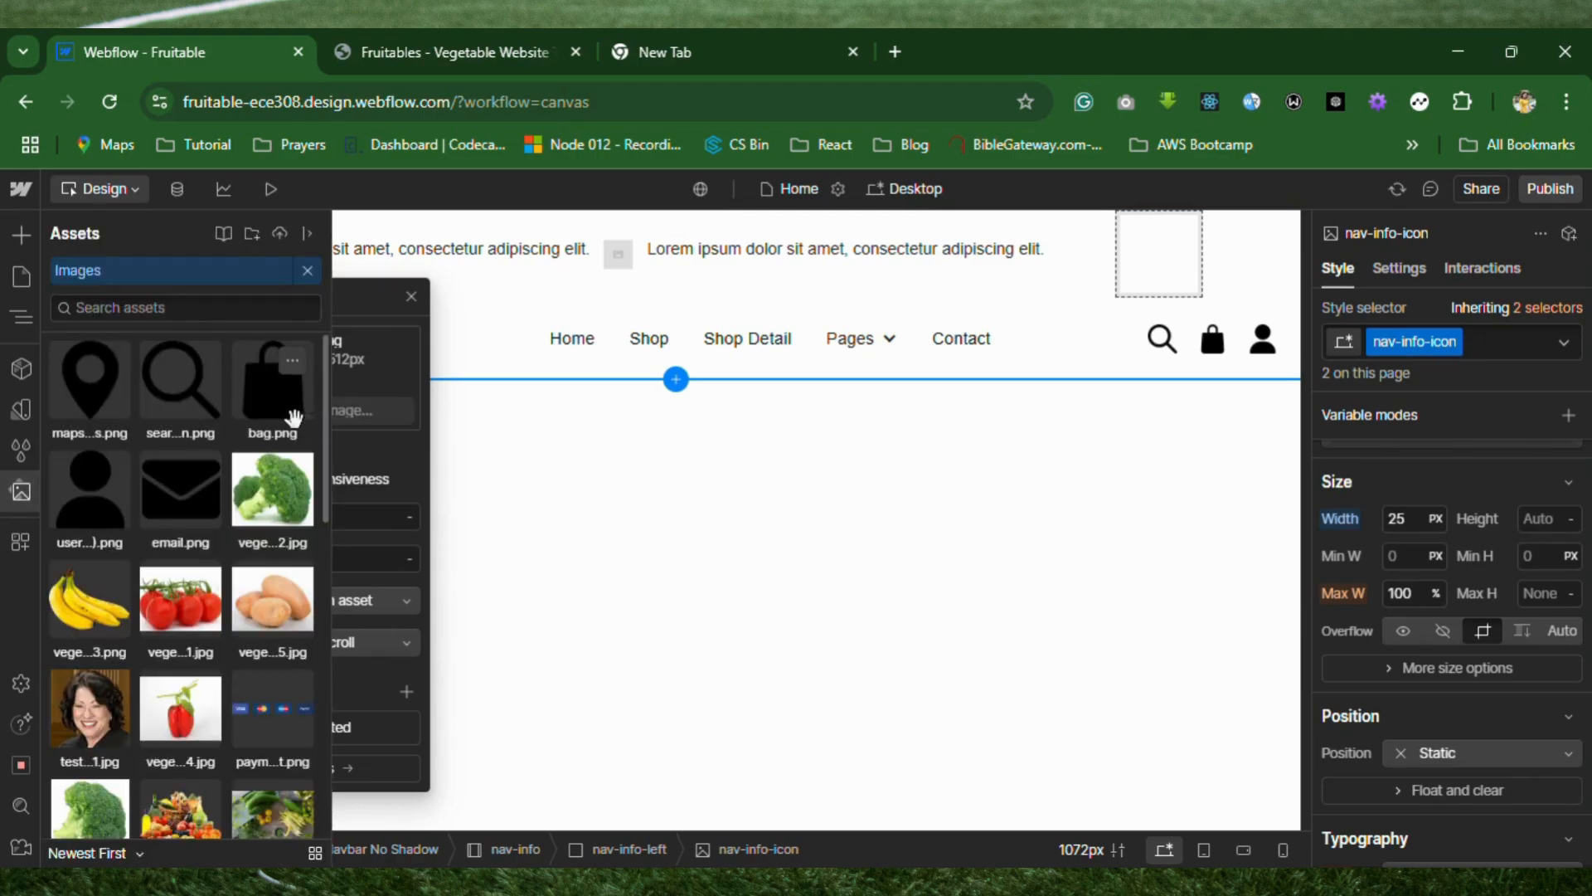
pyautogui.click(104, 406)
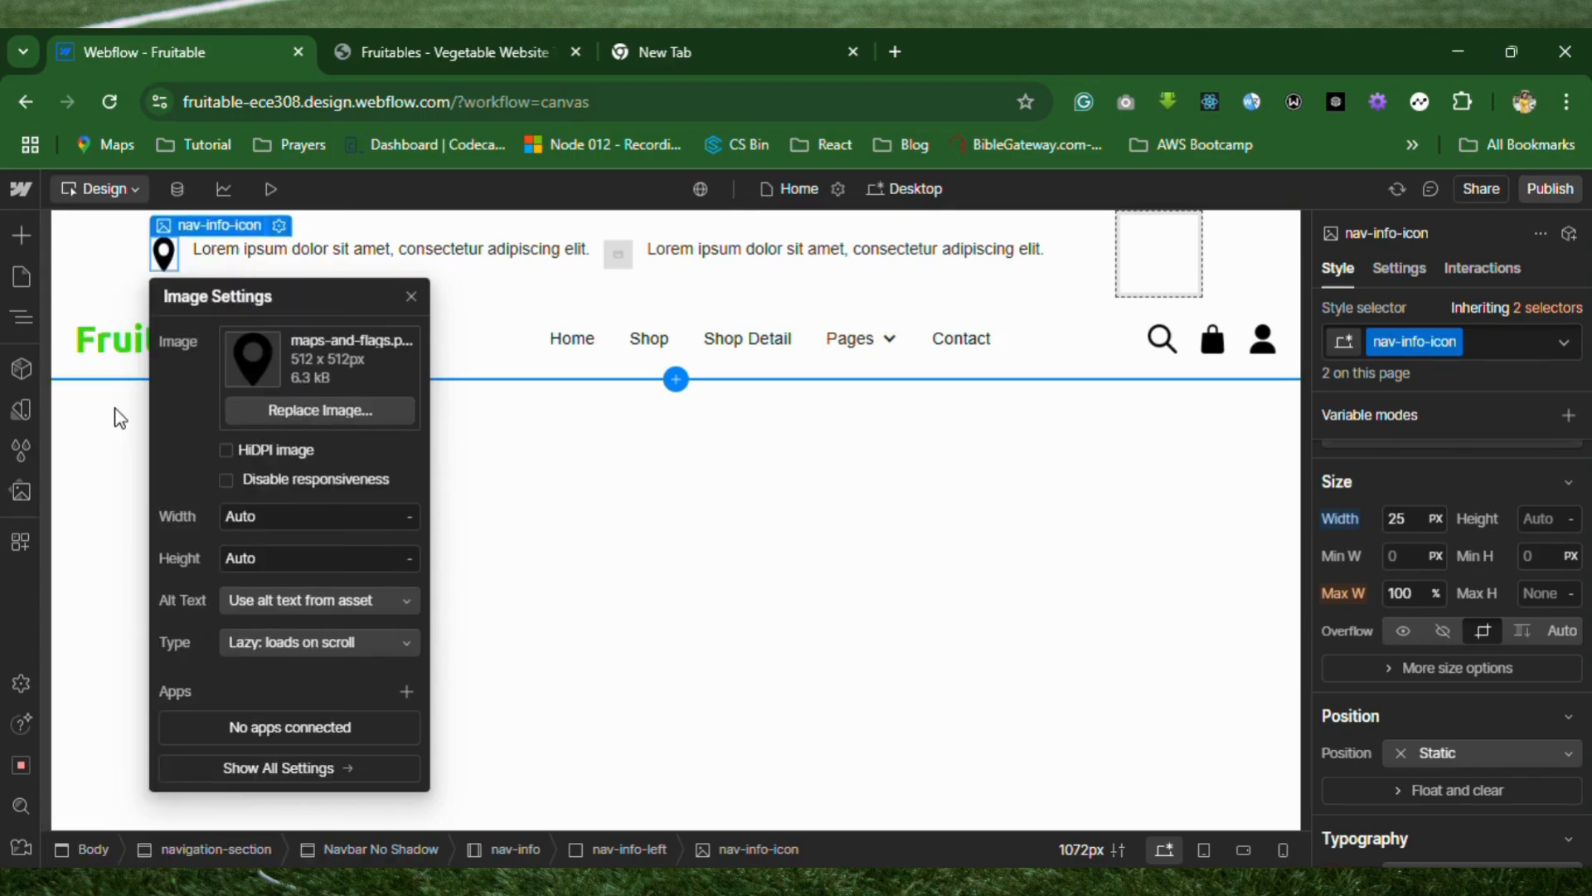
# Replace the second placeholder image in nav-info-left with the email.png asset and close its image settings.
pyautogui.click(619, 253)
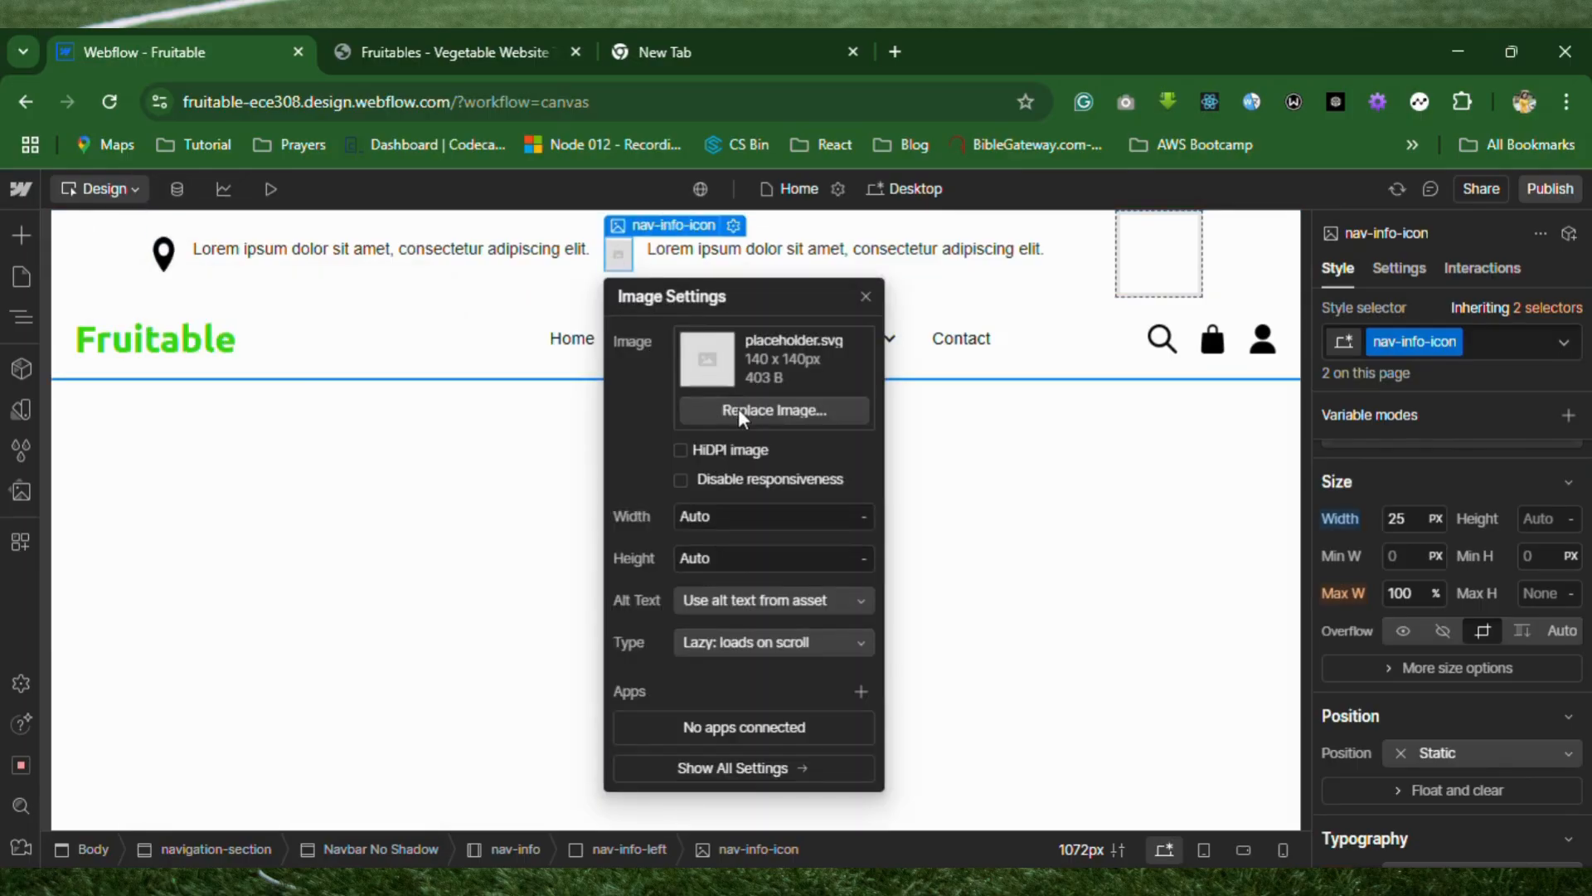
pyautogui.click(738, 408)
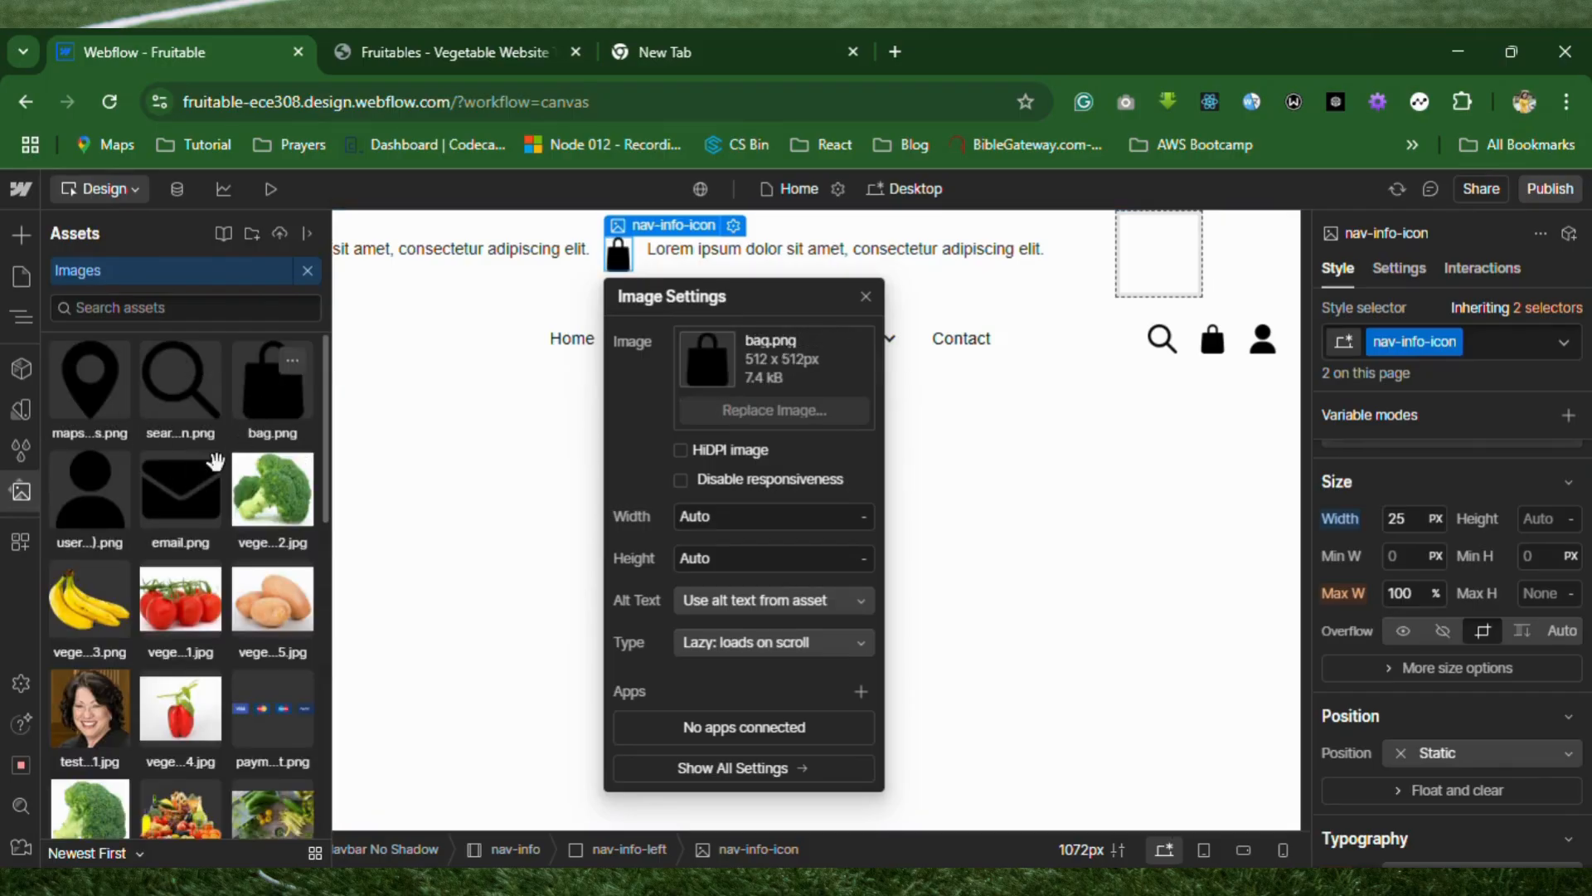
pyautogui.click(192, 506)
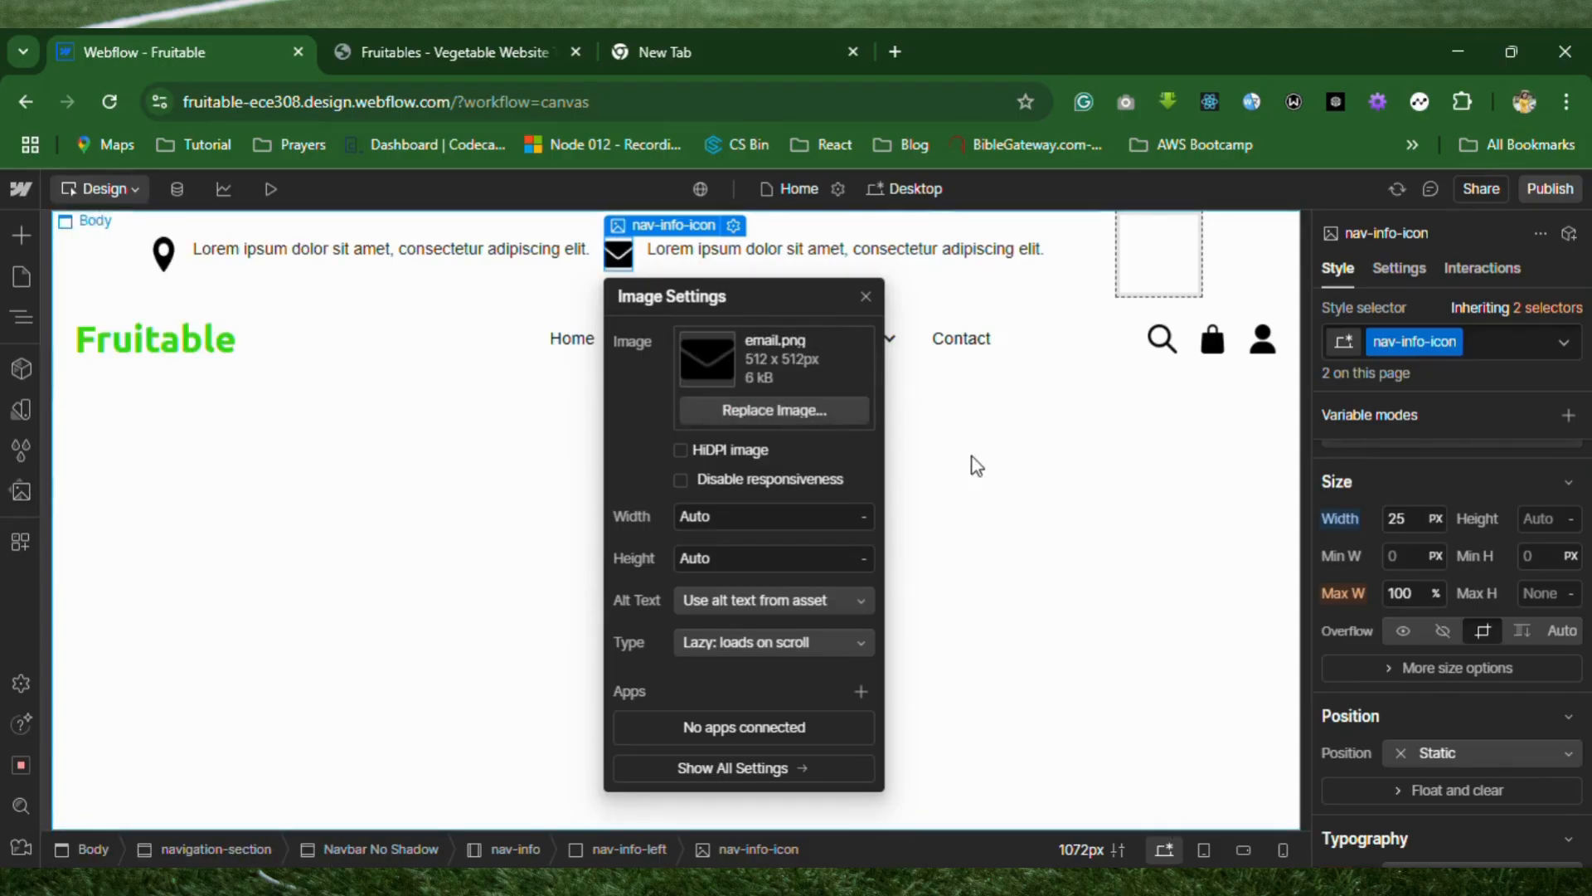
pyautogui.click(892, 544)
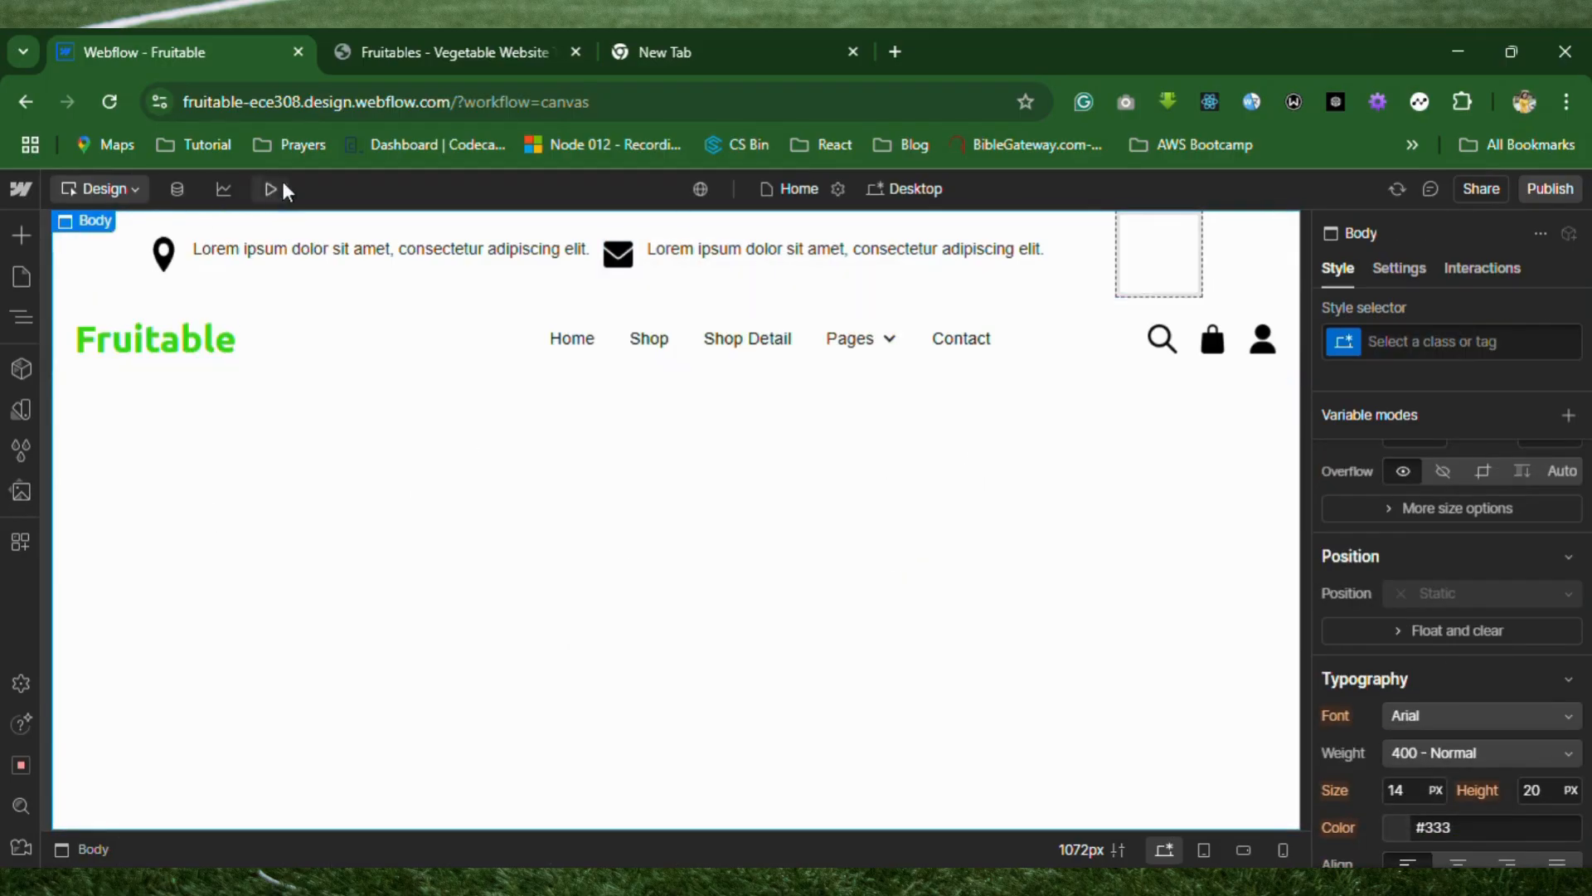
# Set the top padding of the nav-info-text class to 12 px.
pyautogui.click(289, 255)
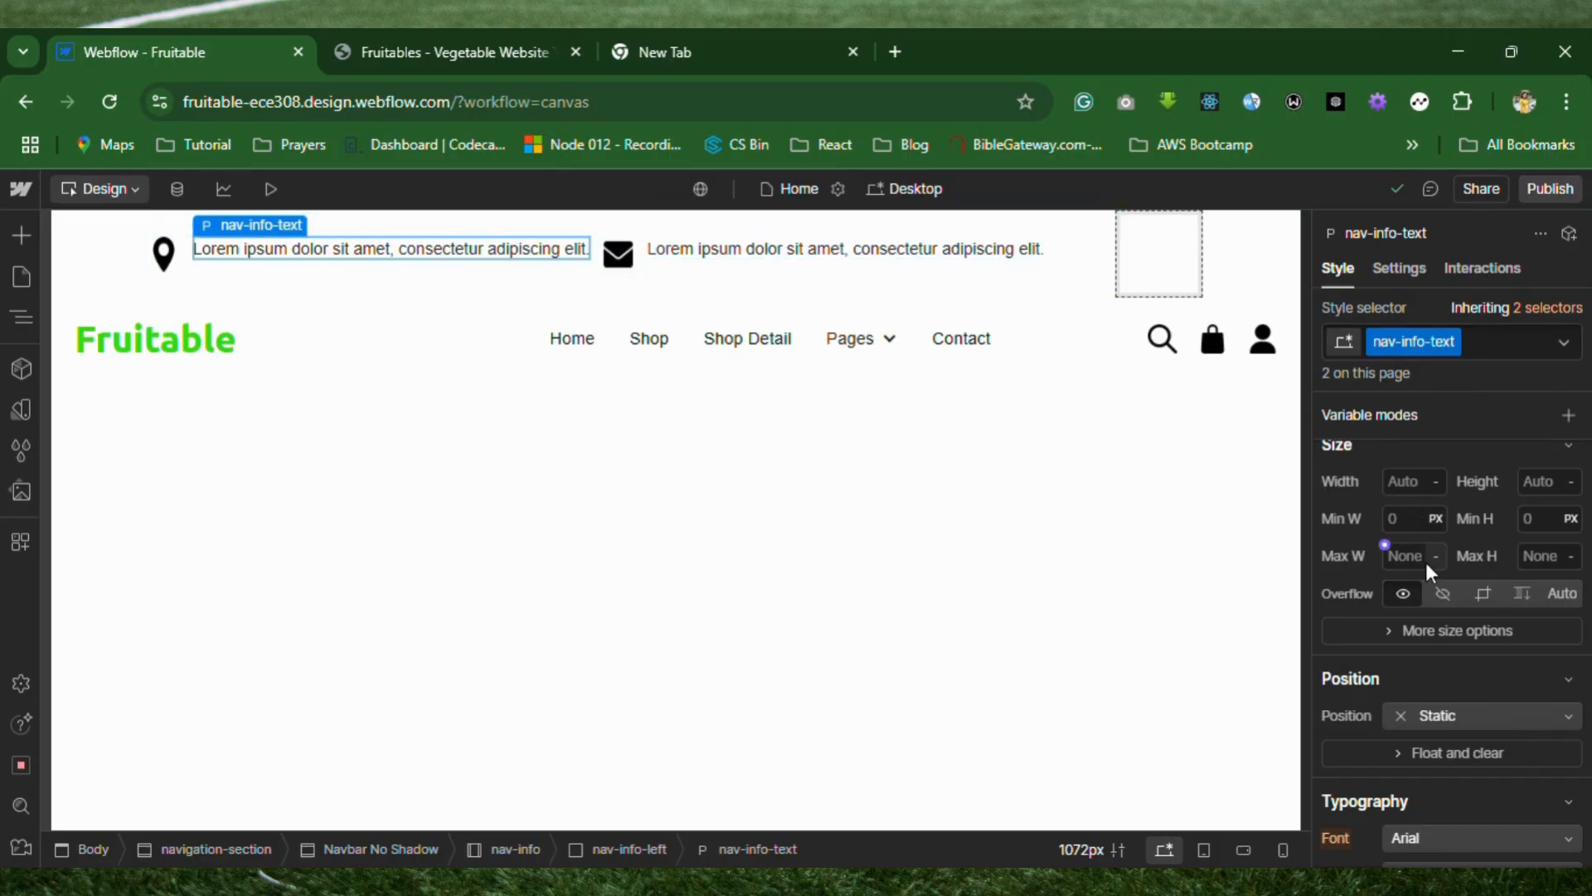
pyautogui.scroll(3, 1425, 562)
pyautogui.scroll(-1, 1426, 562)
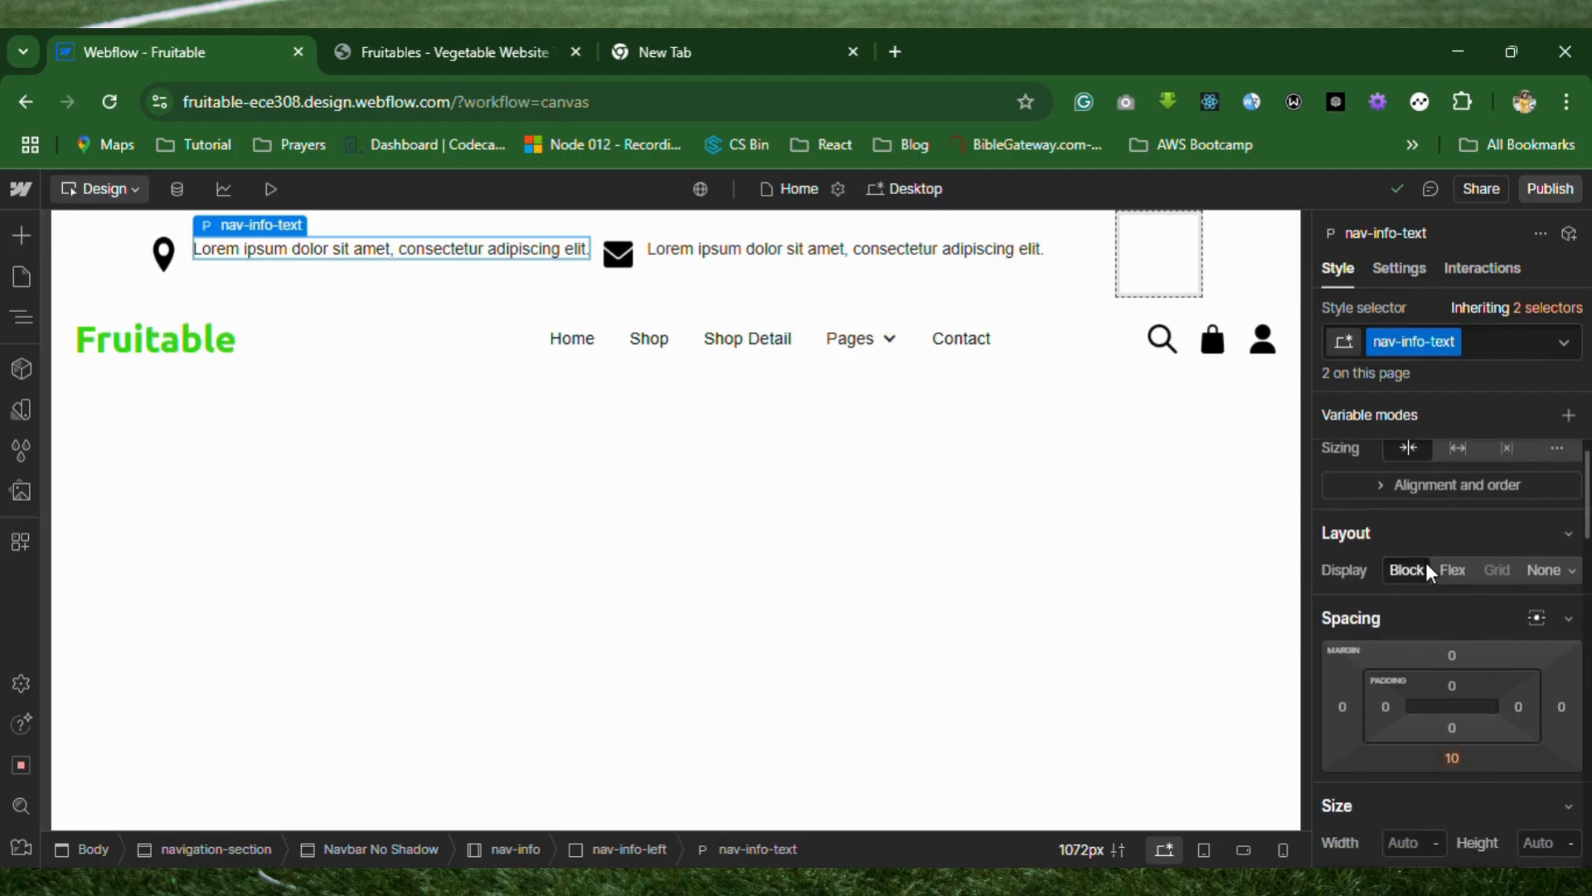
pyautogui.click(1453, 685)
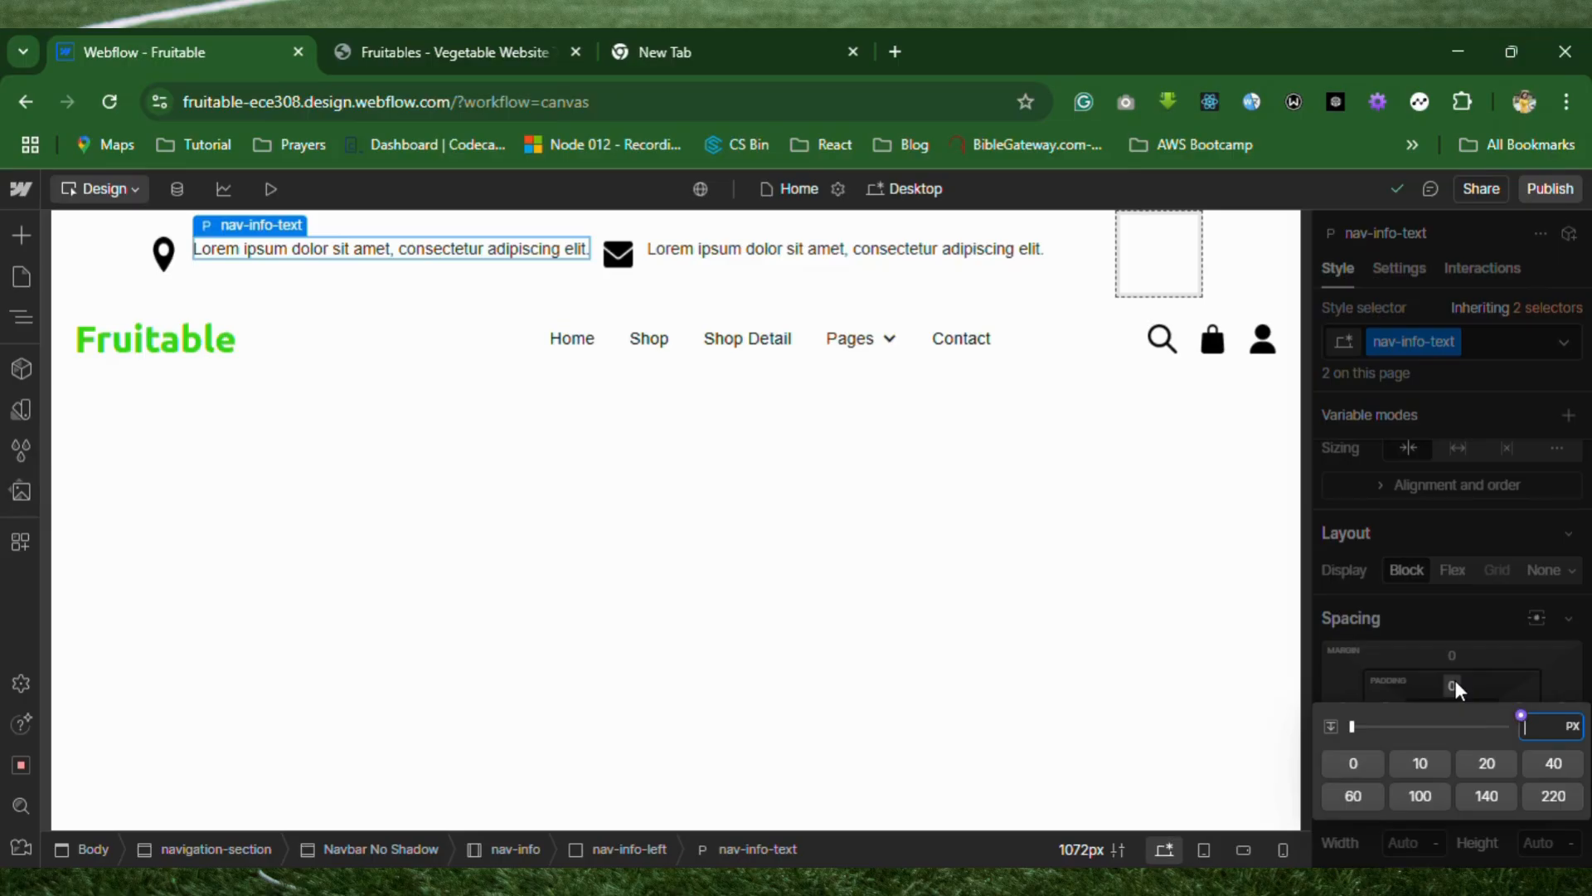
pyautogui.click(1450, 682)
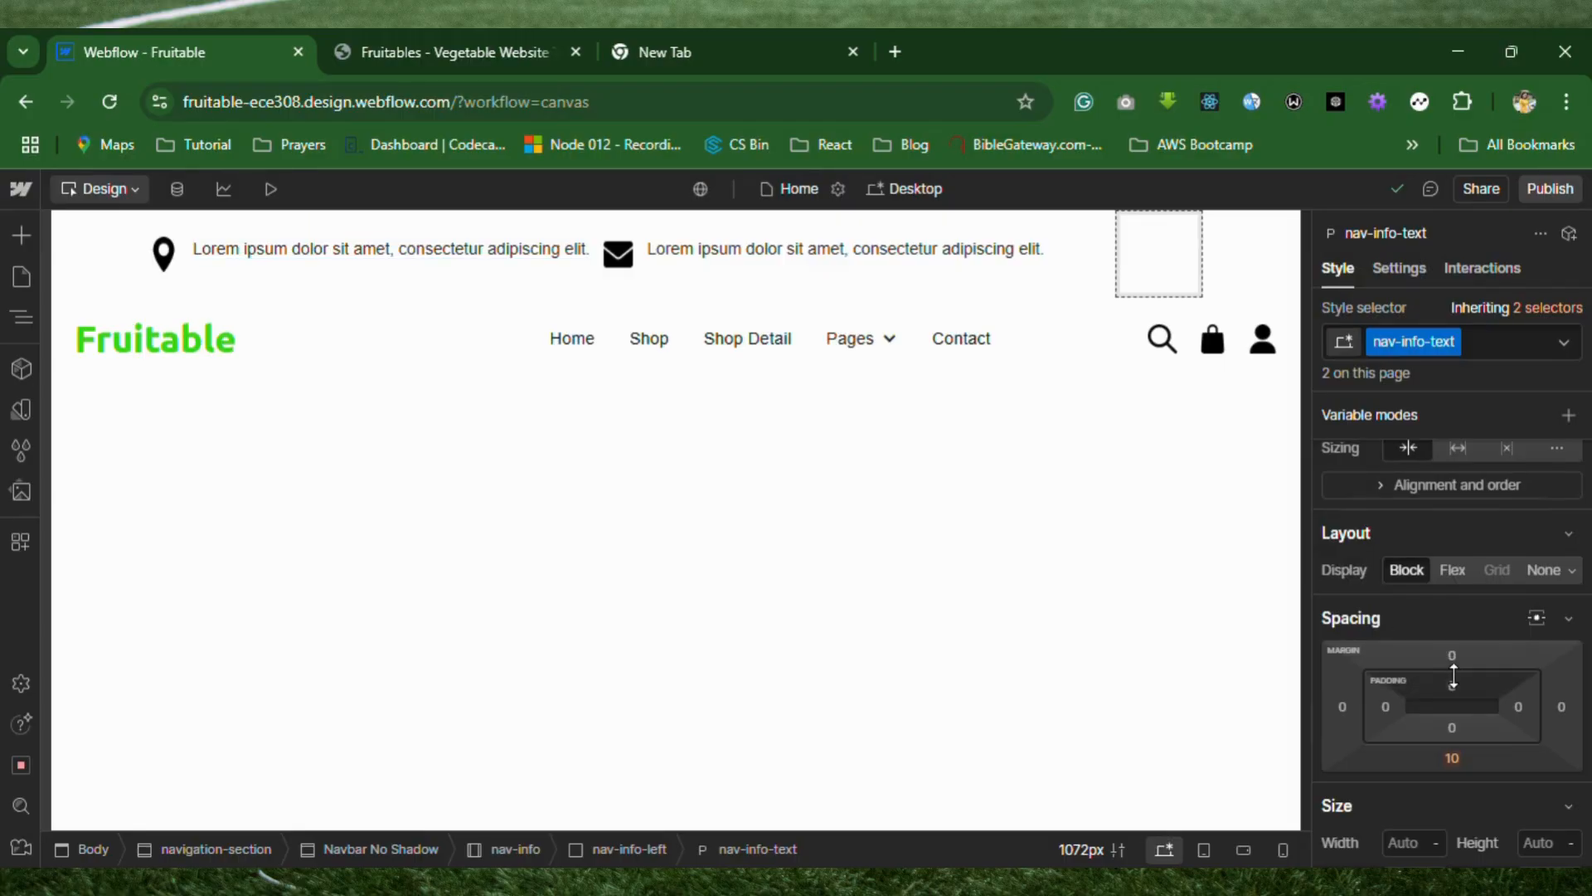
pyautogui.moveTo(1453, 679); pyautogui.dragTo(1456, 688)
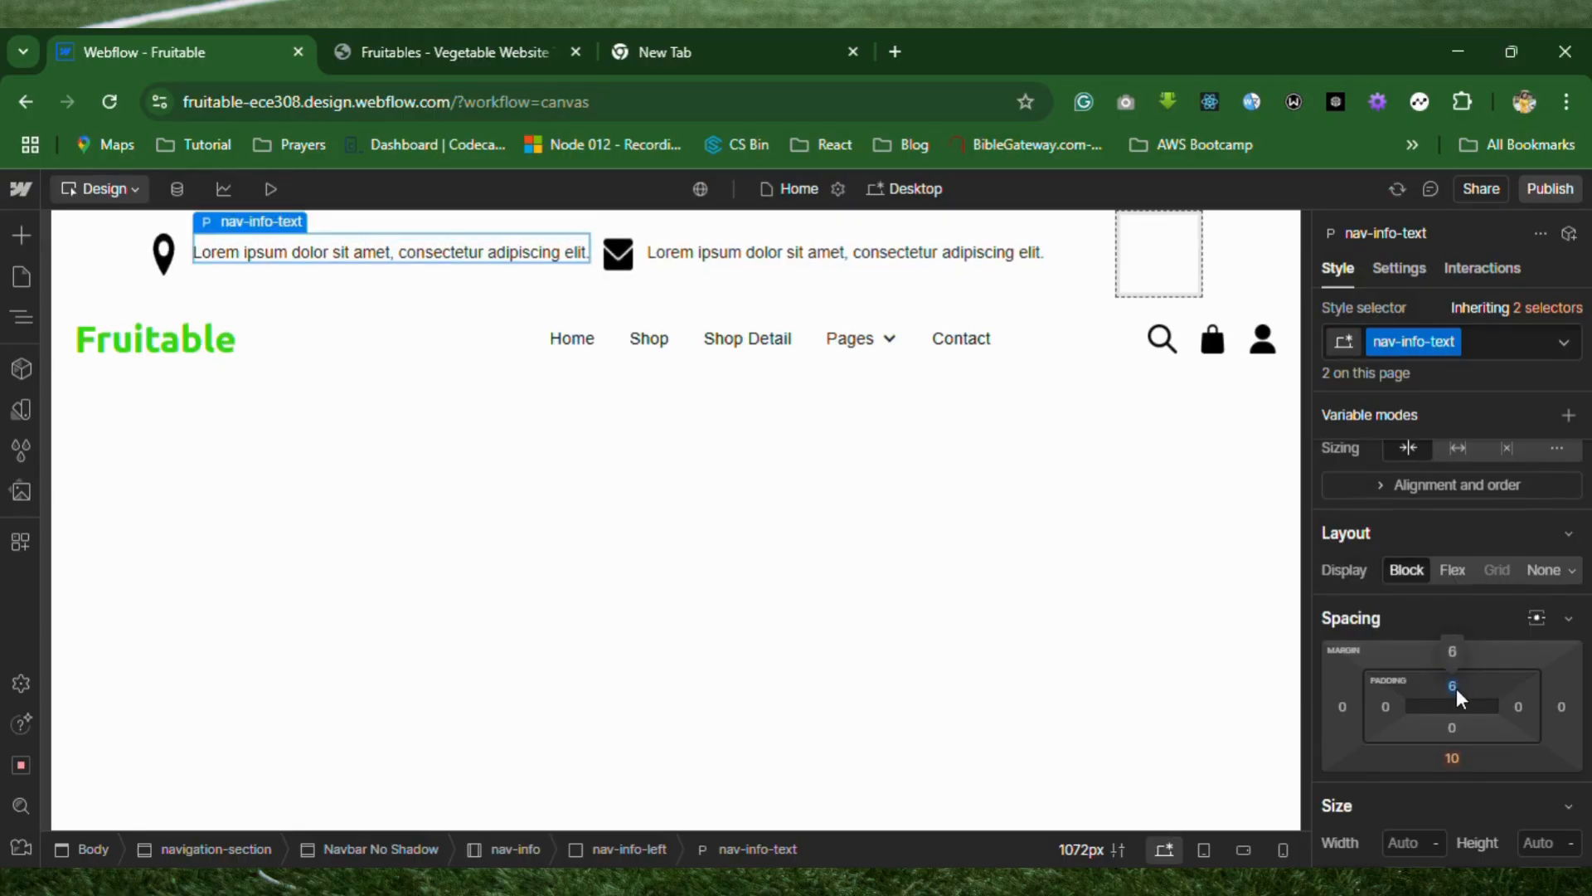
pyautogui.click(1456, 688)
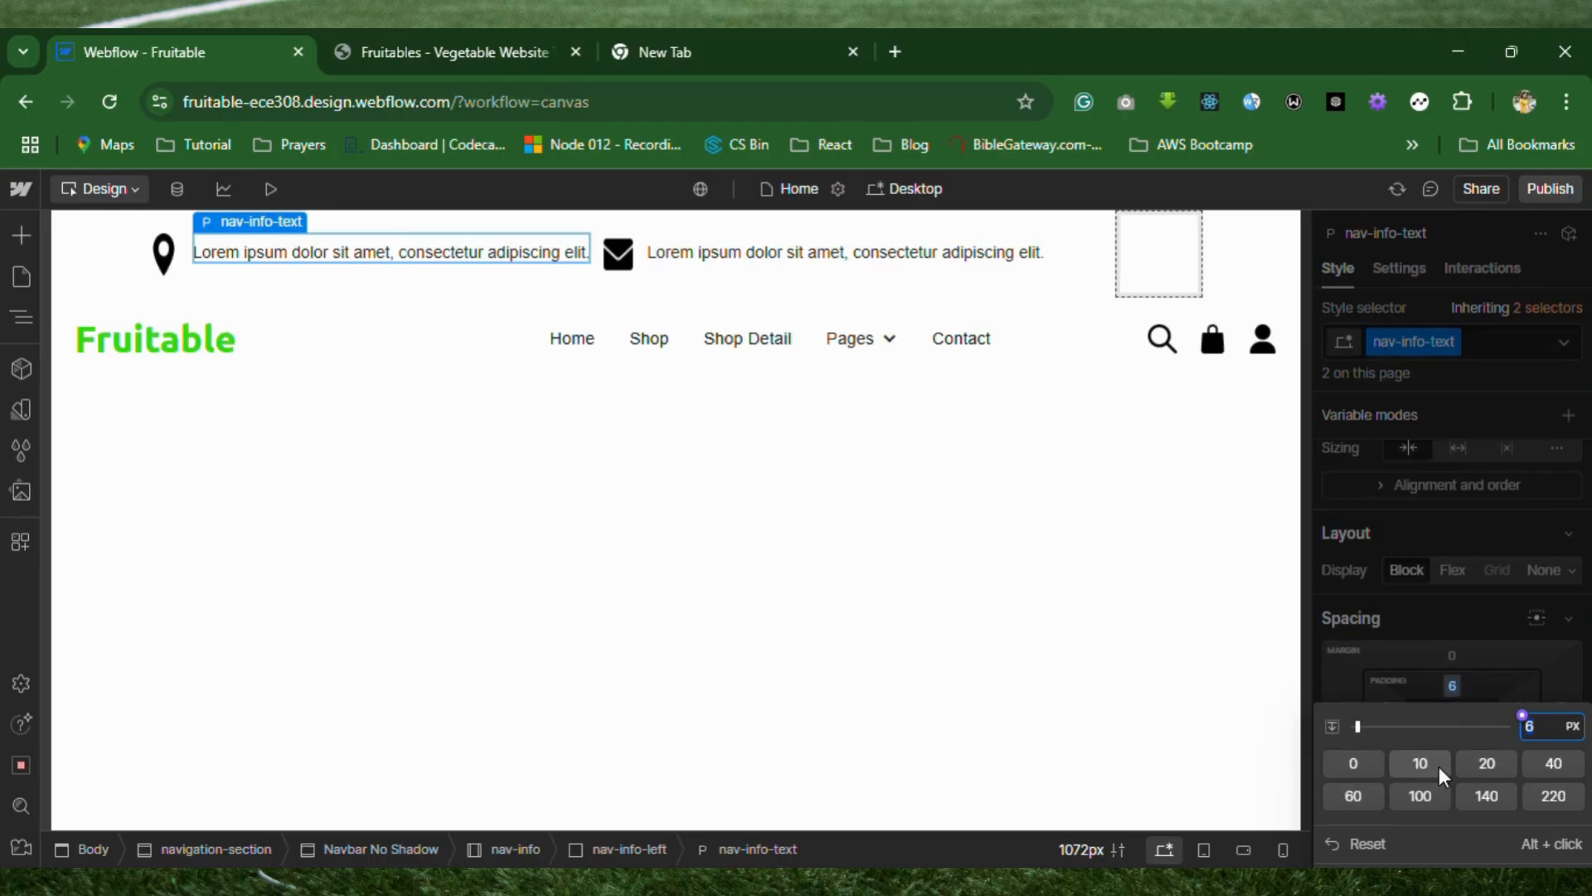
pyautogui.write('12')
pyautogui.press('Return')
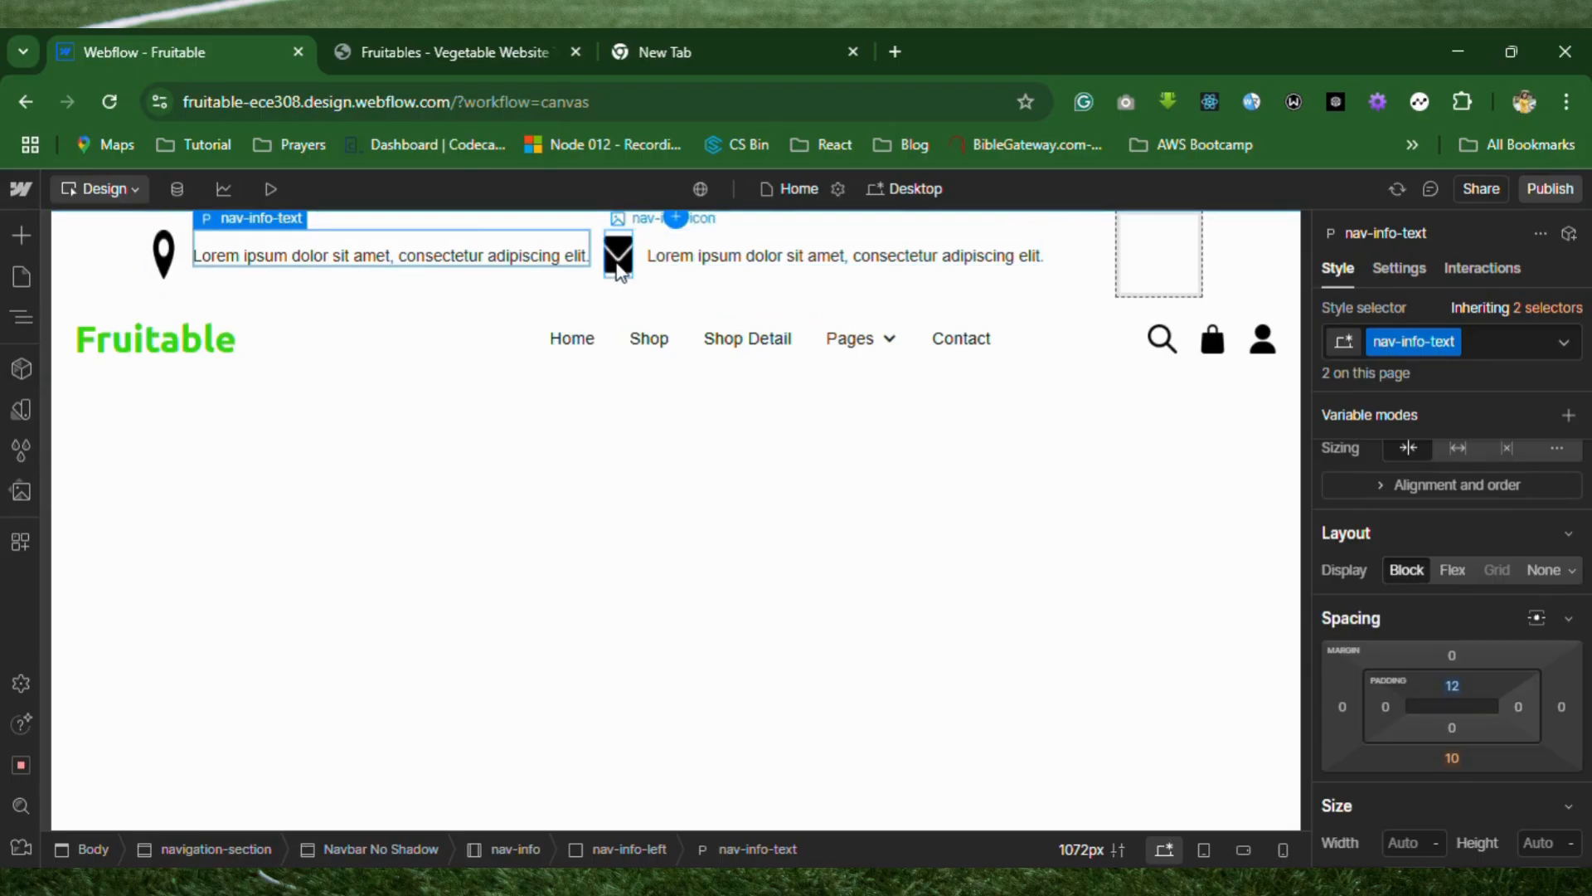
# Examine the map pin icon's typography, background, border and effects styles, as well as its image settings.
pyautogui.click(171, 267)
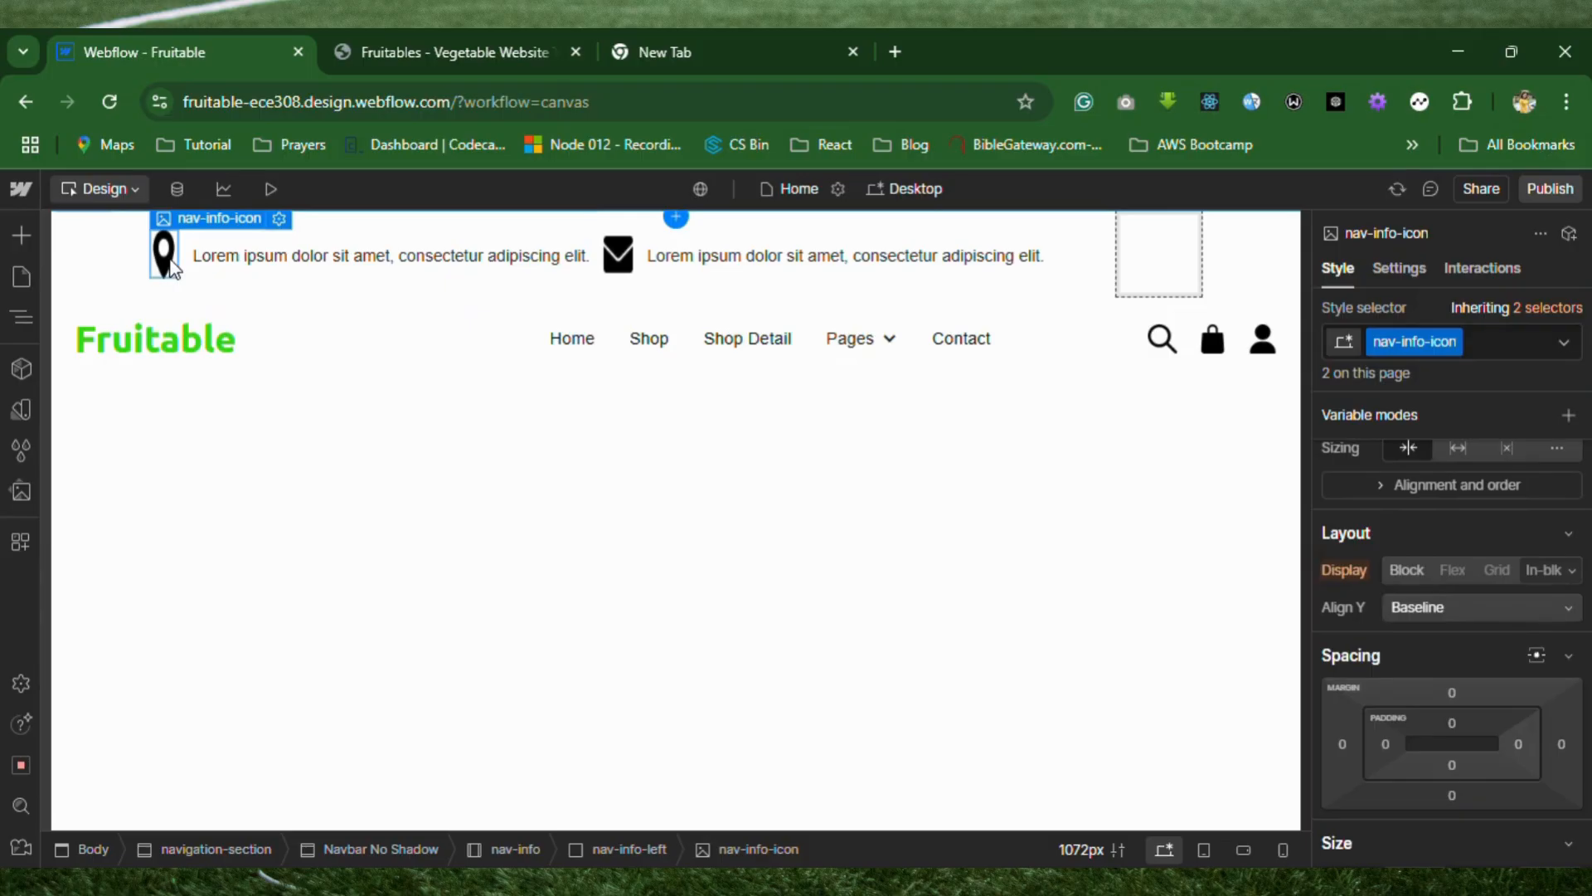
pyautogui.scroll(-7, 1480, 591)
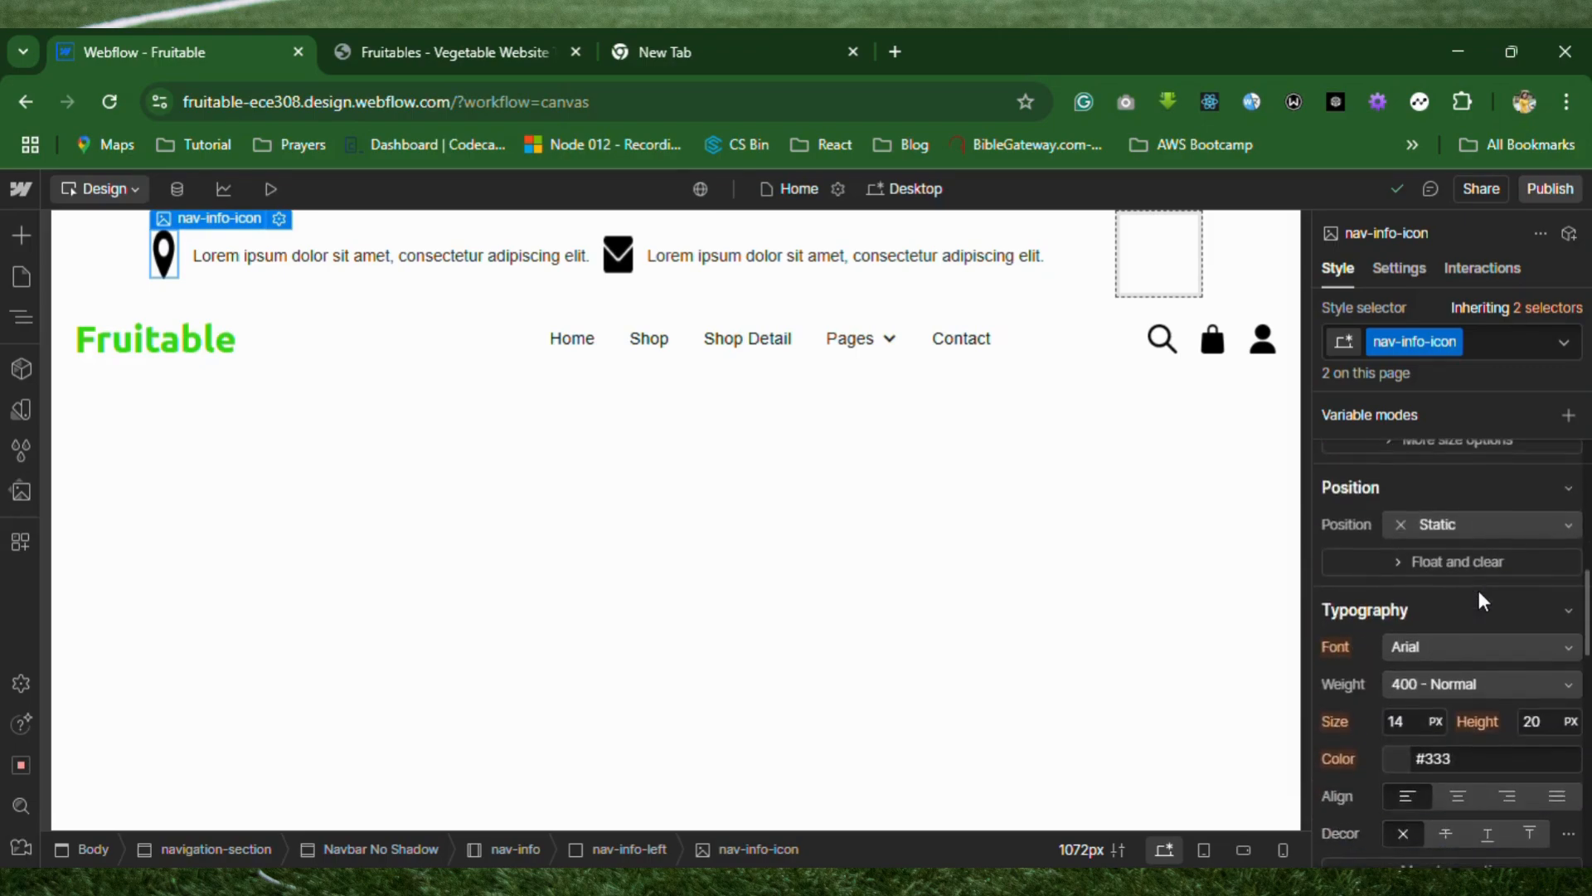
pyautogui.scroll(-5, 1479, 590)
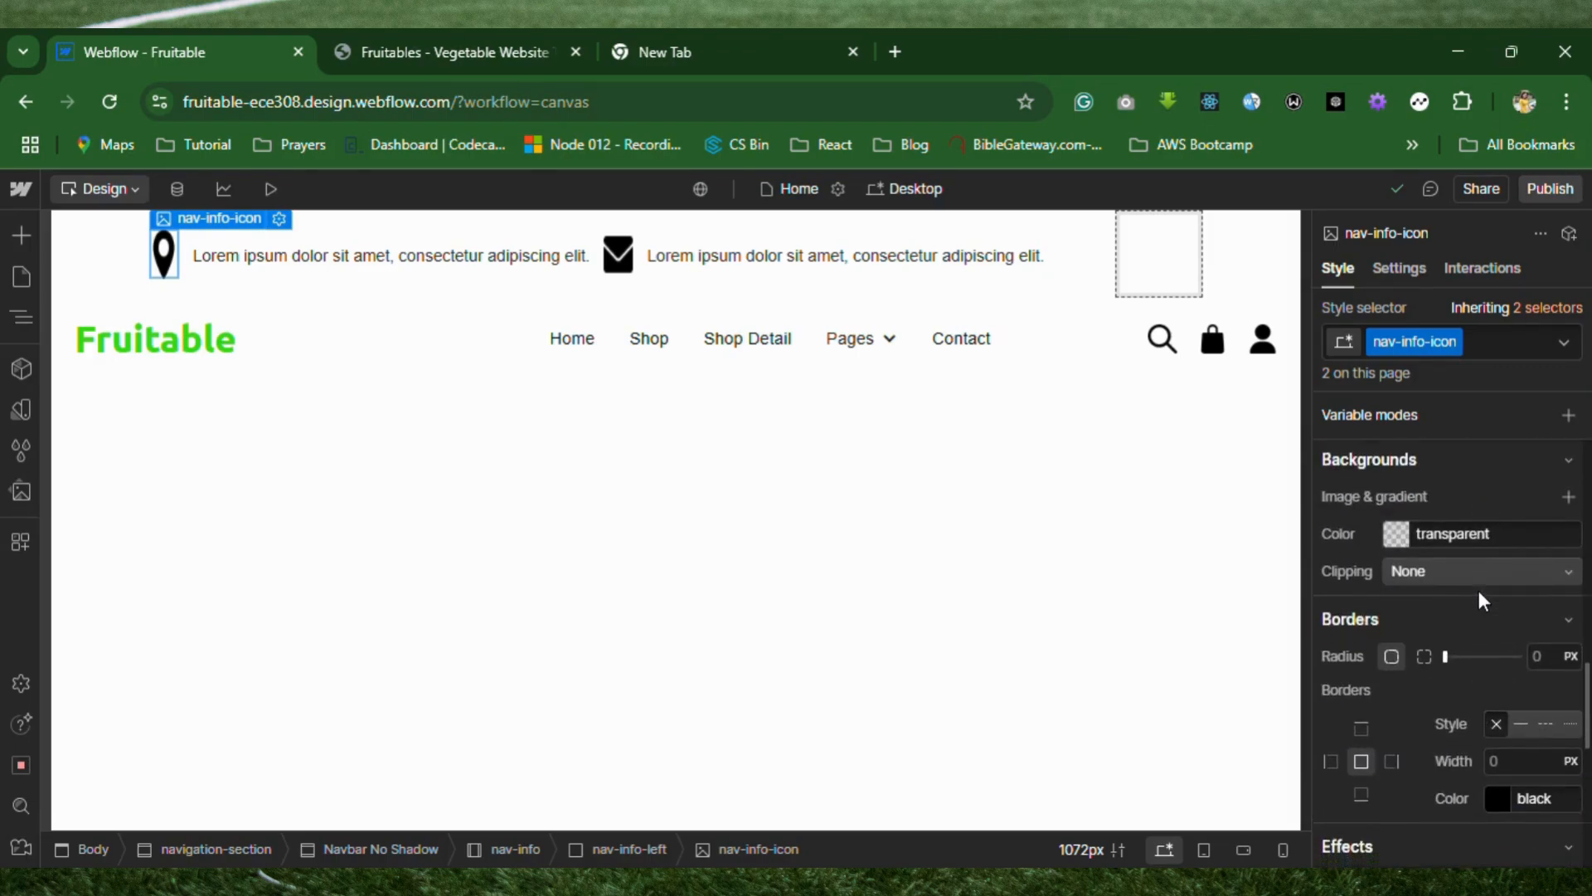
pyautogui.scroll(-1, 1480, 599)
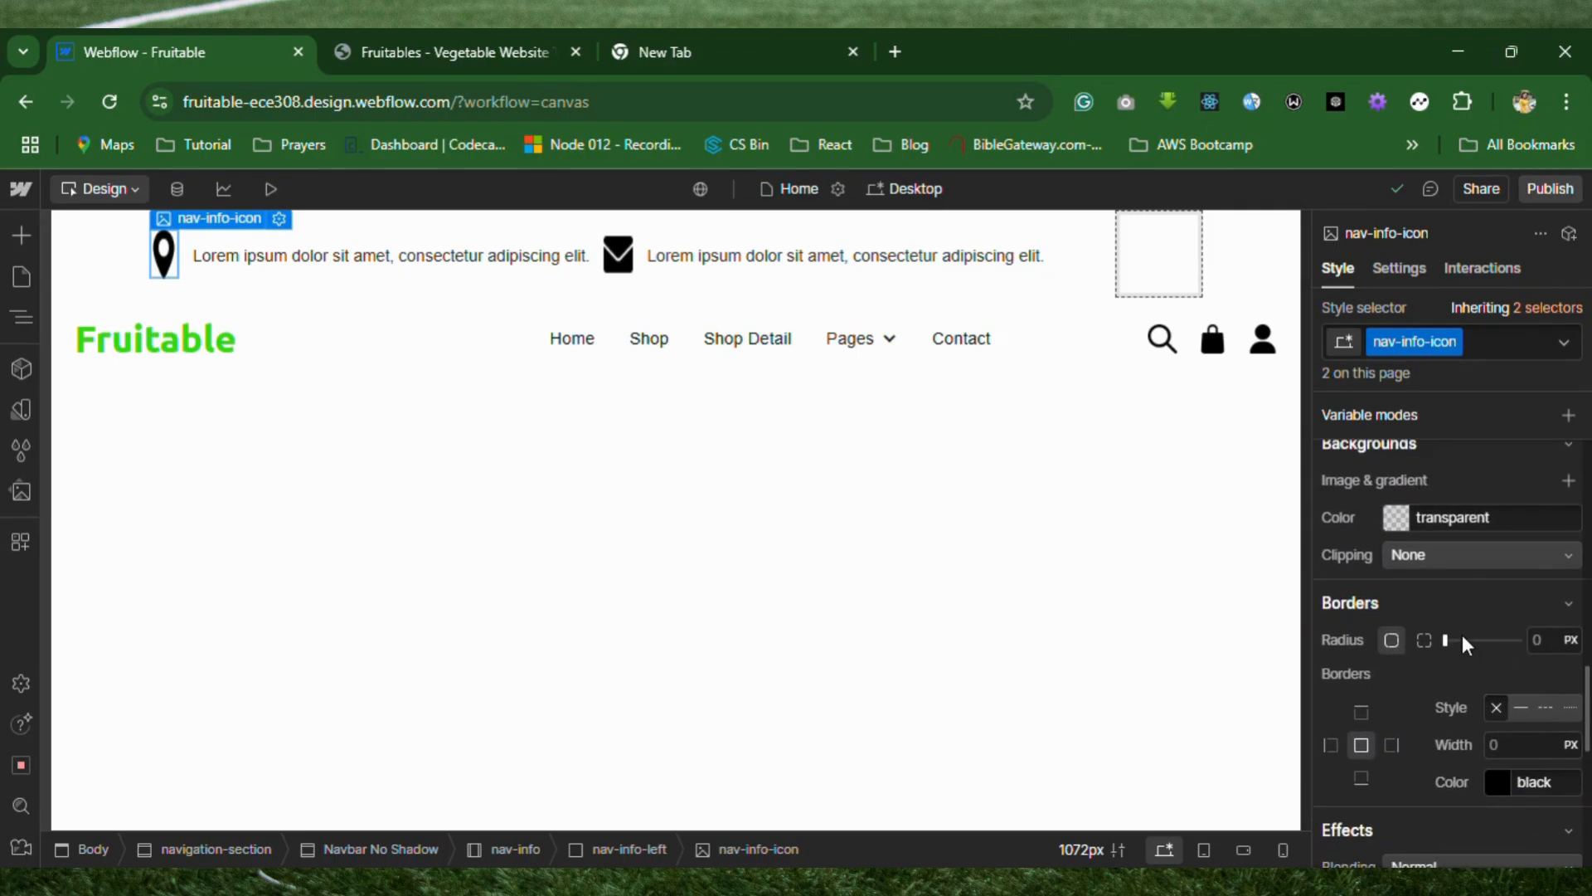
pyautogui.scroll(-2, 1461, 634)
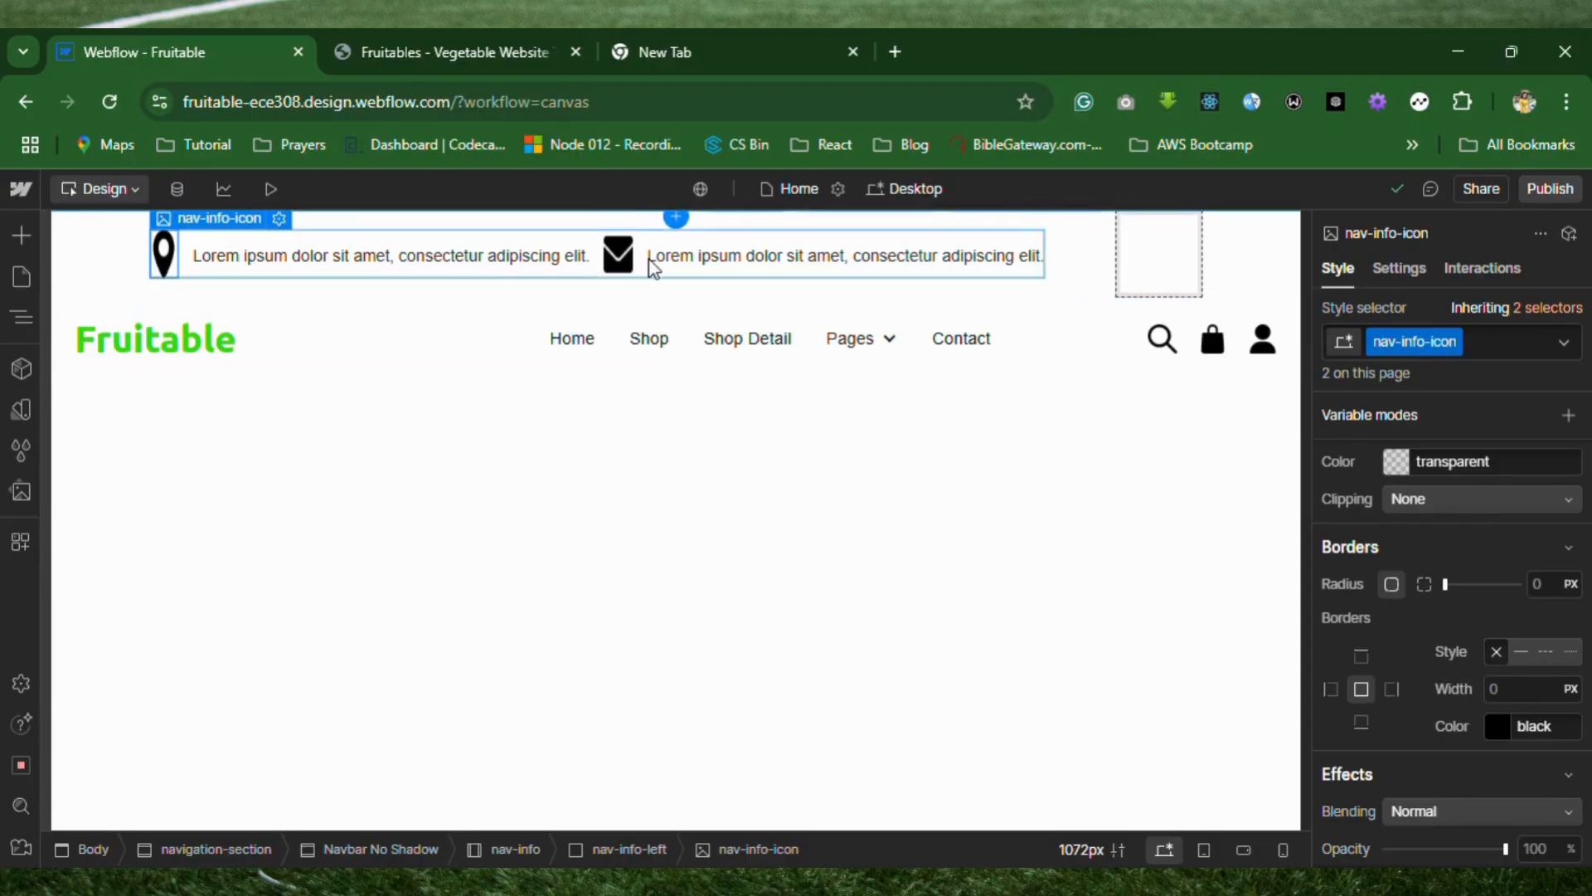
pyautogui.scroll(-3, 1436, 710)
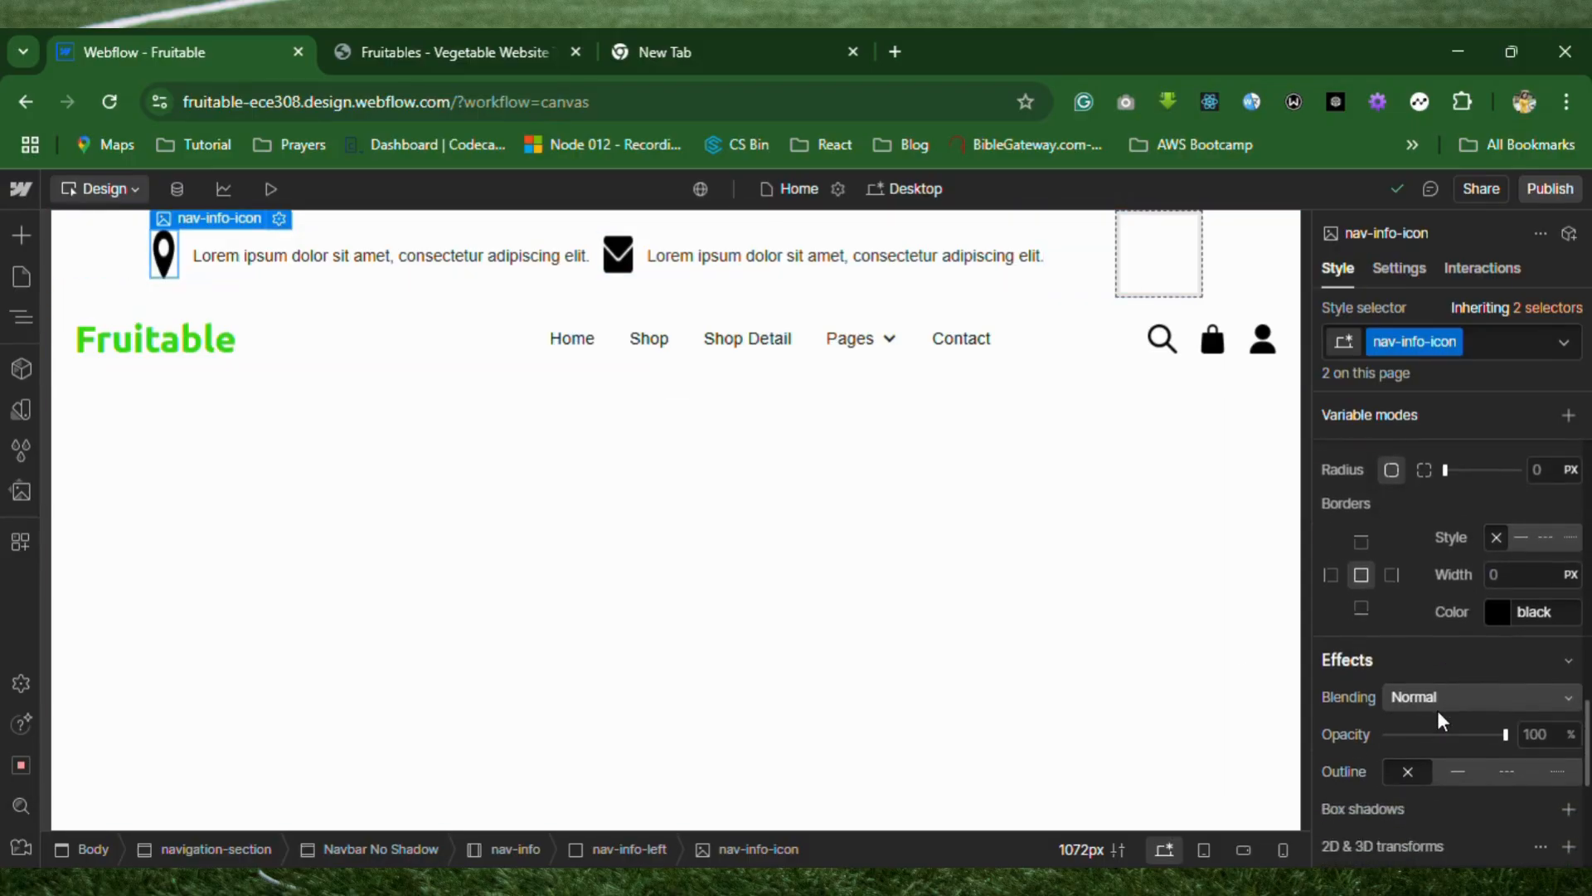
pyautogui.scroll(6, 1437, 710)
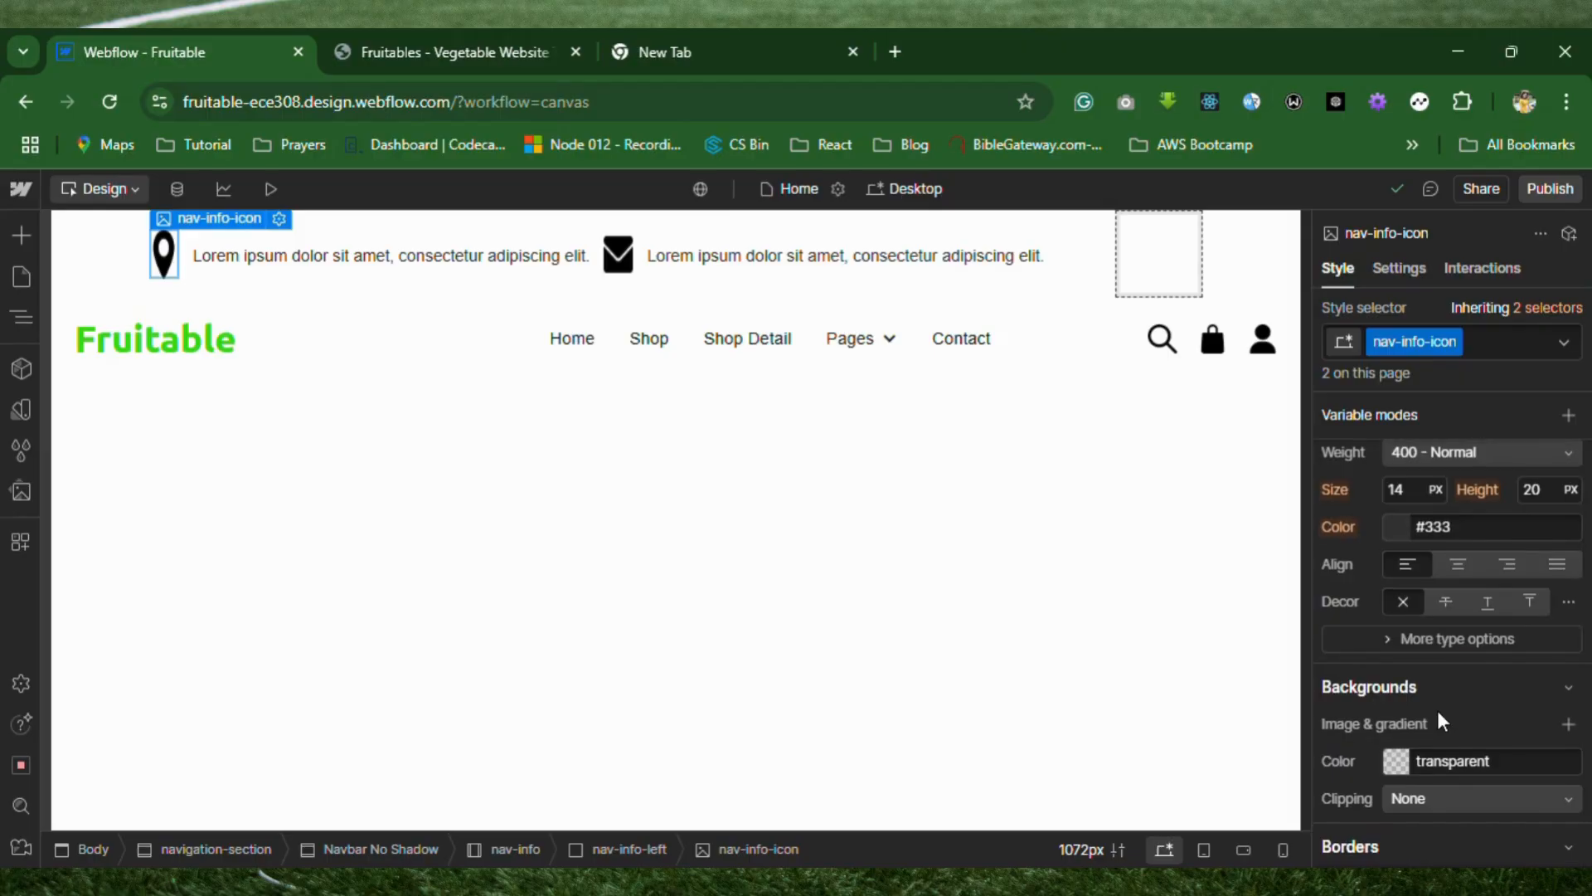
pyautogui.scroll(-1, 1436, 710)
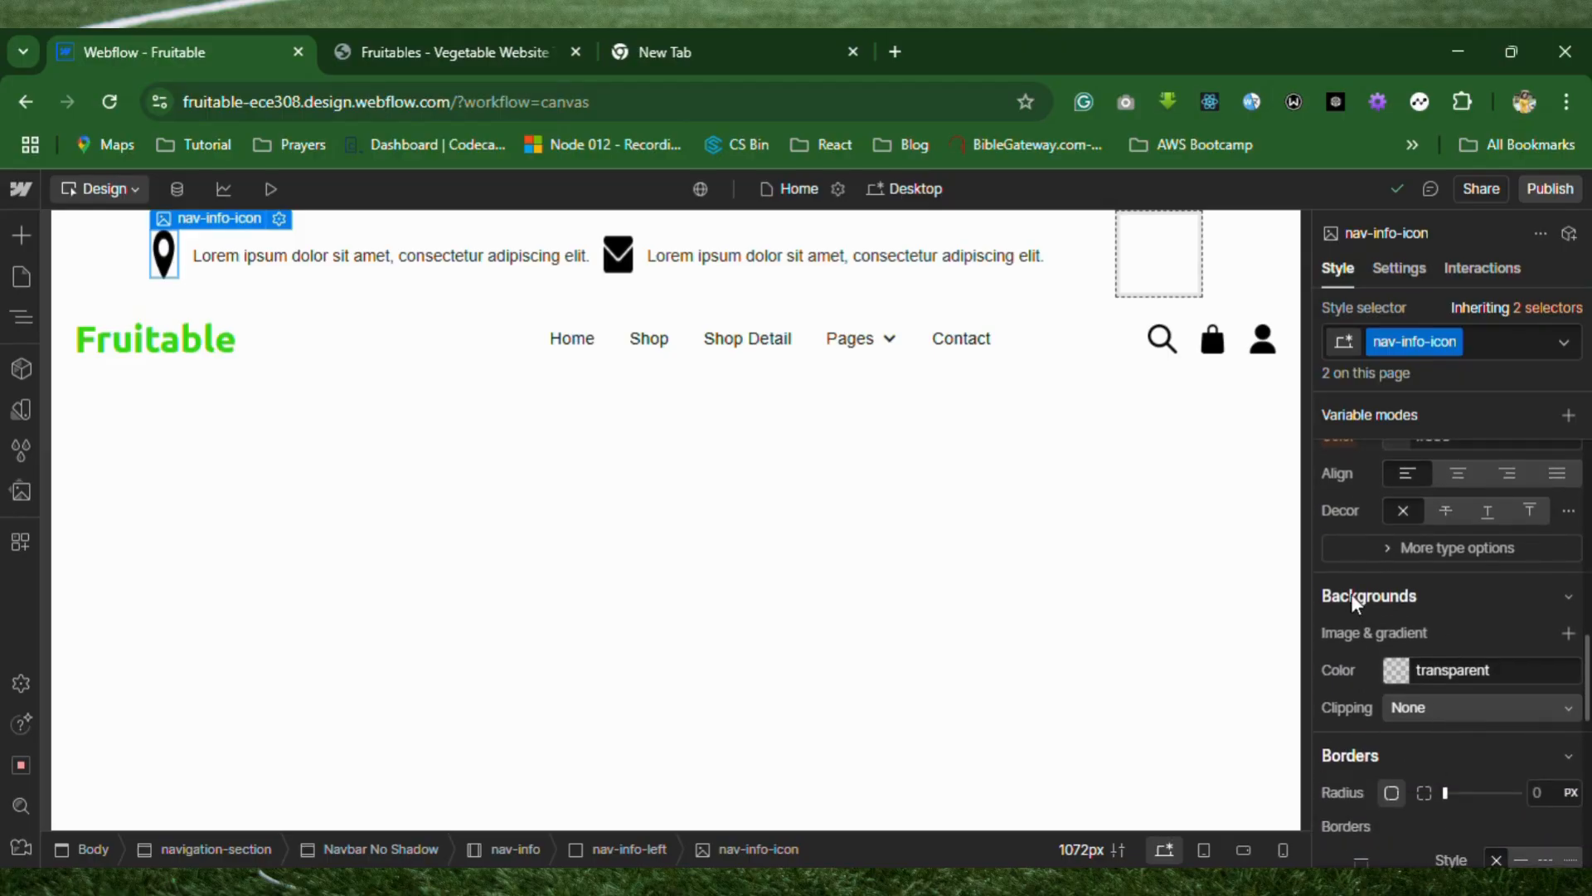
pyautogui.doubleClick(177, 254)
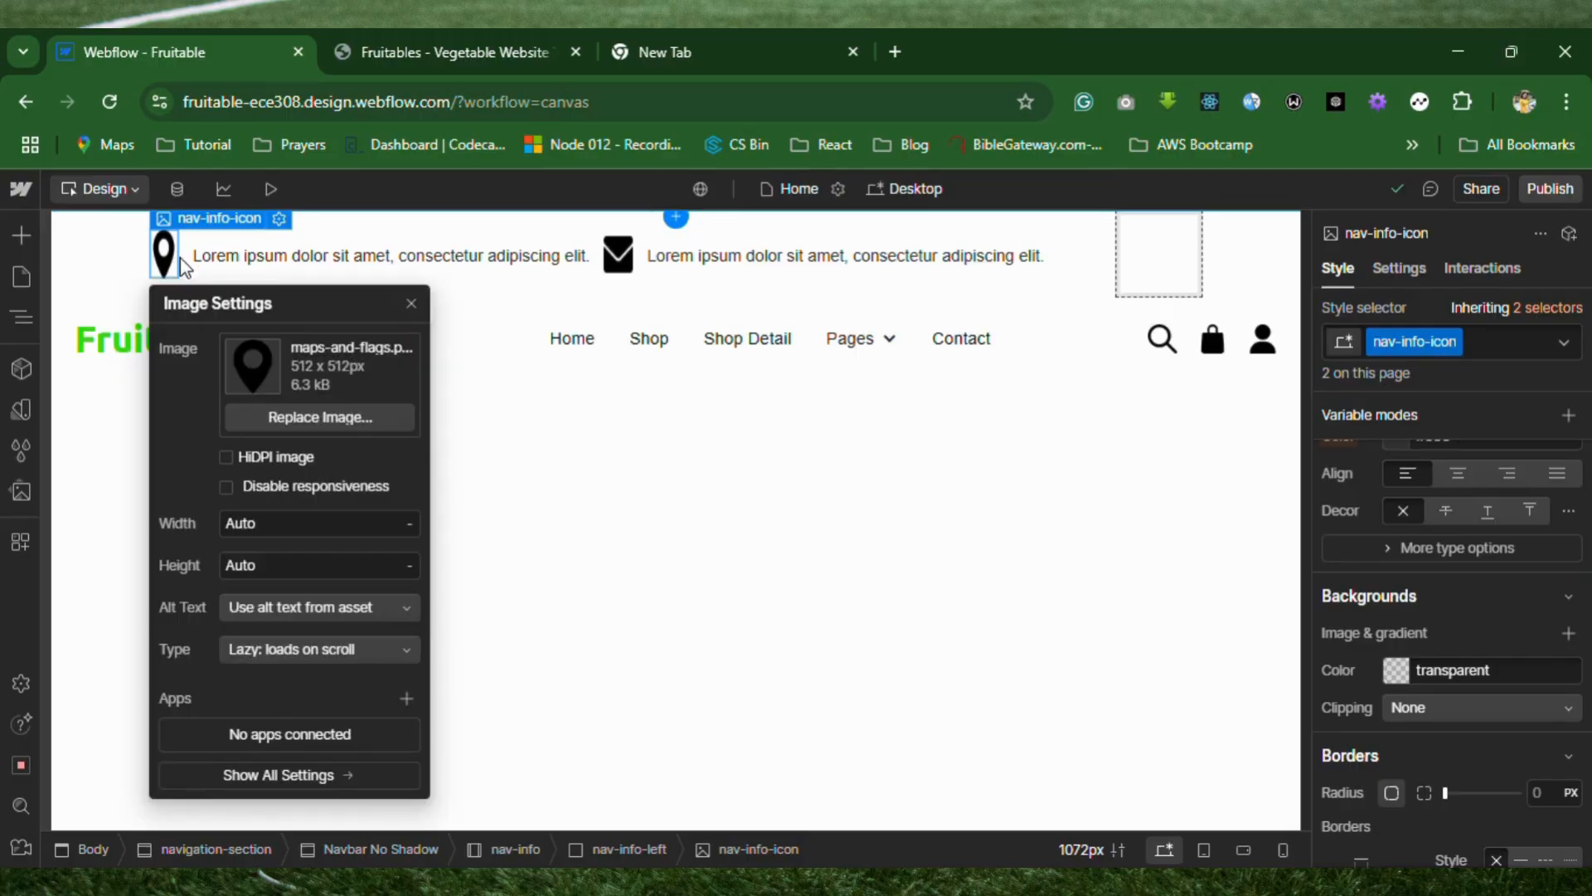
pyautogui.click(292, 528)
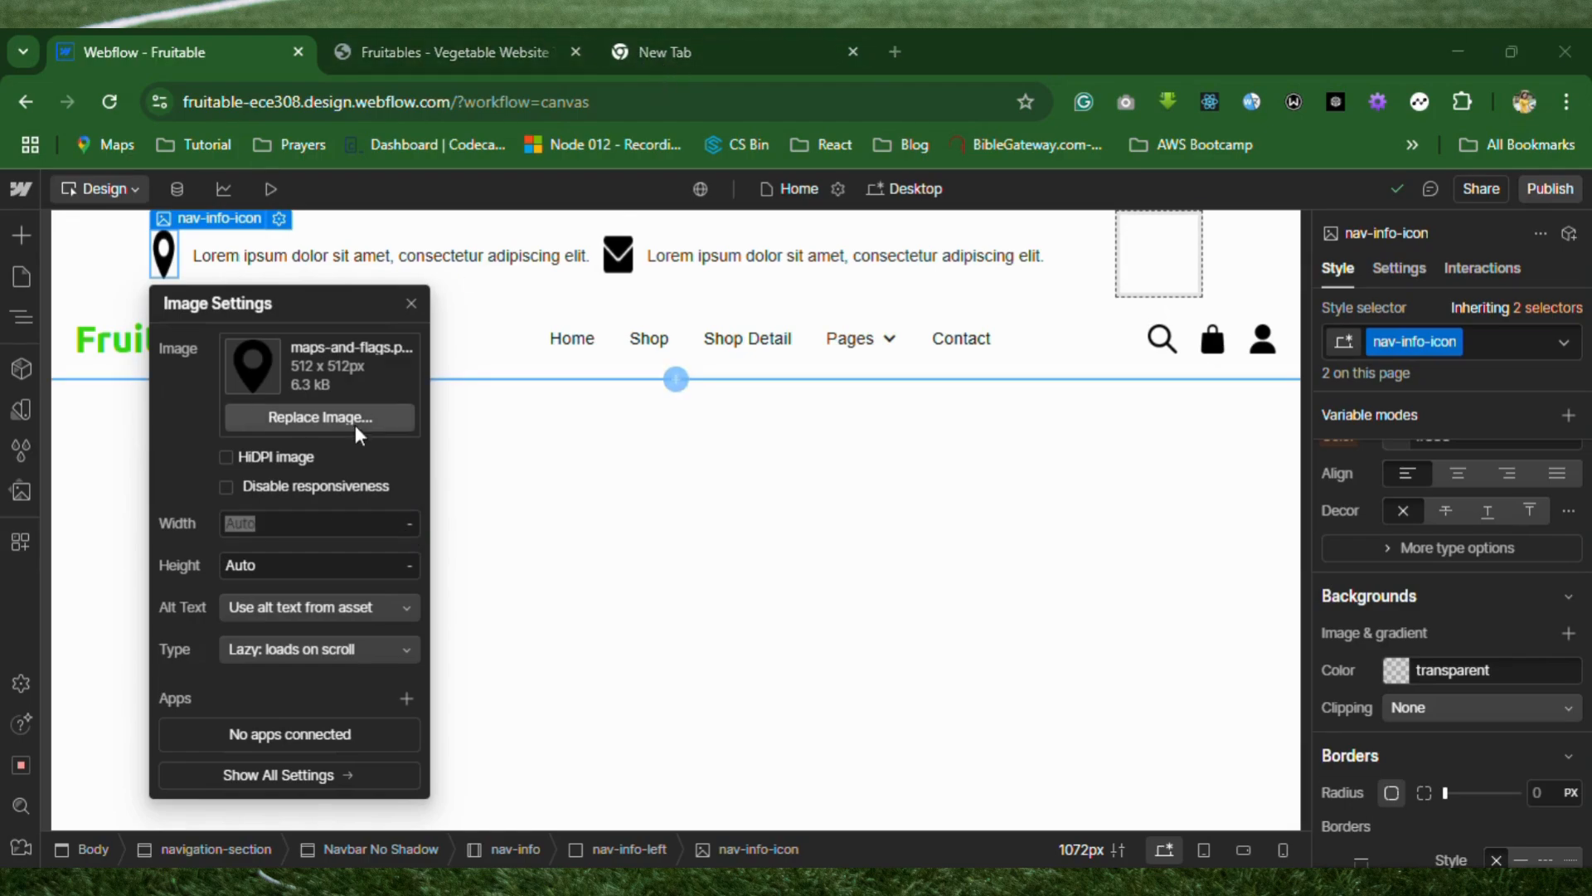
# Close the map pin's image settings and set the height of the nav-info-icon class to 25 px.
pyautogui.click(411, 300)
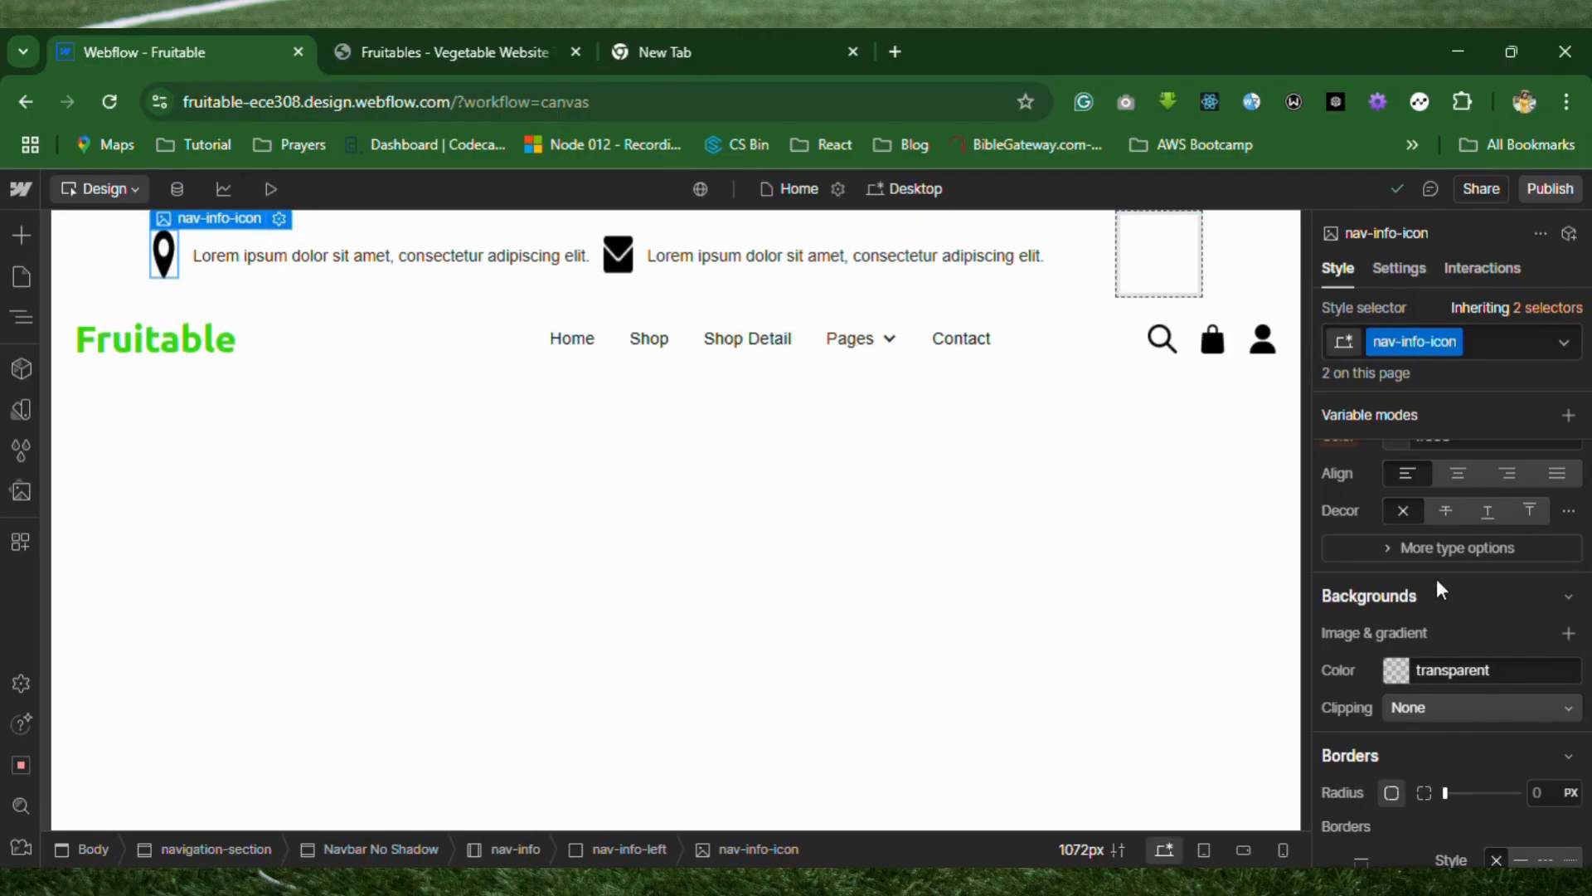
pyautogui.scroll(3, 1451, 584)
pyautogui.scroll(5, 1430, 574)
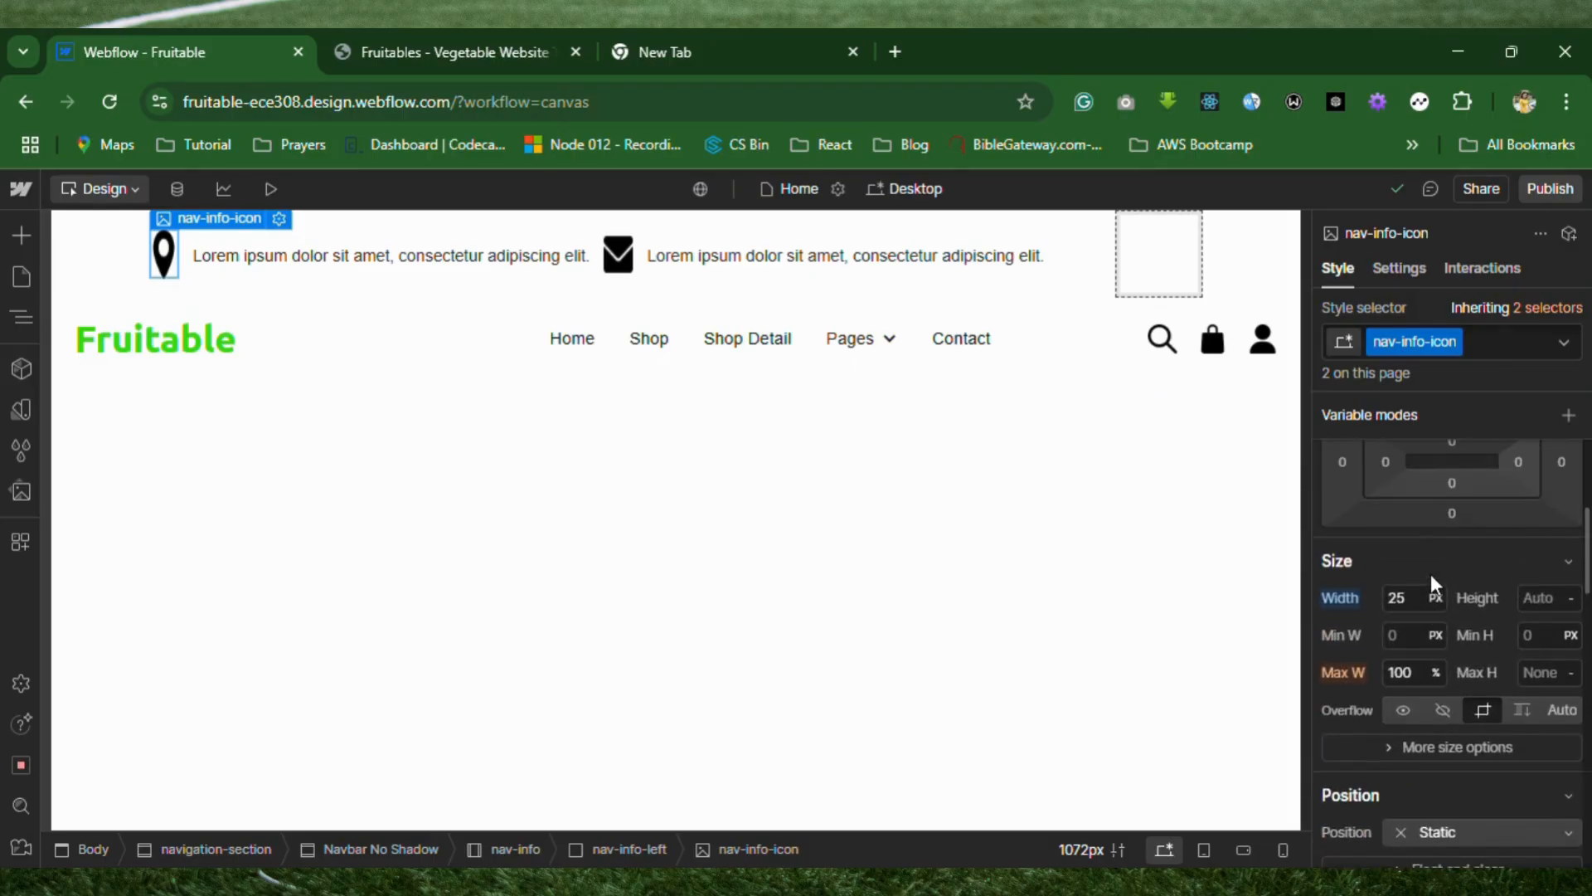
pyautogui.click(1546, 599)
pyautogui.write('25')
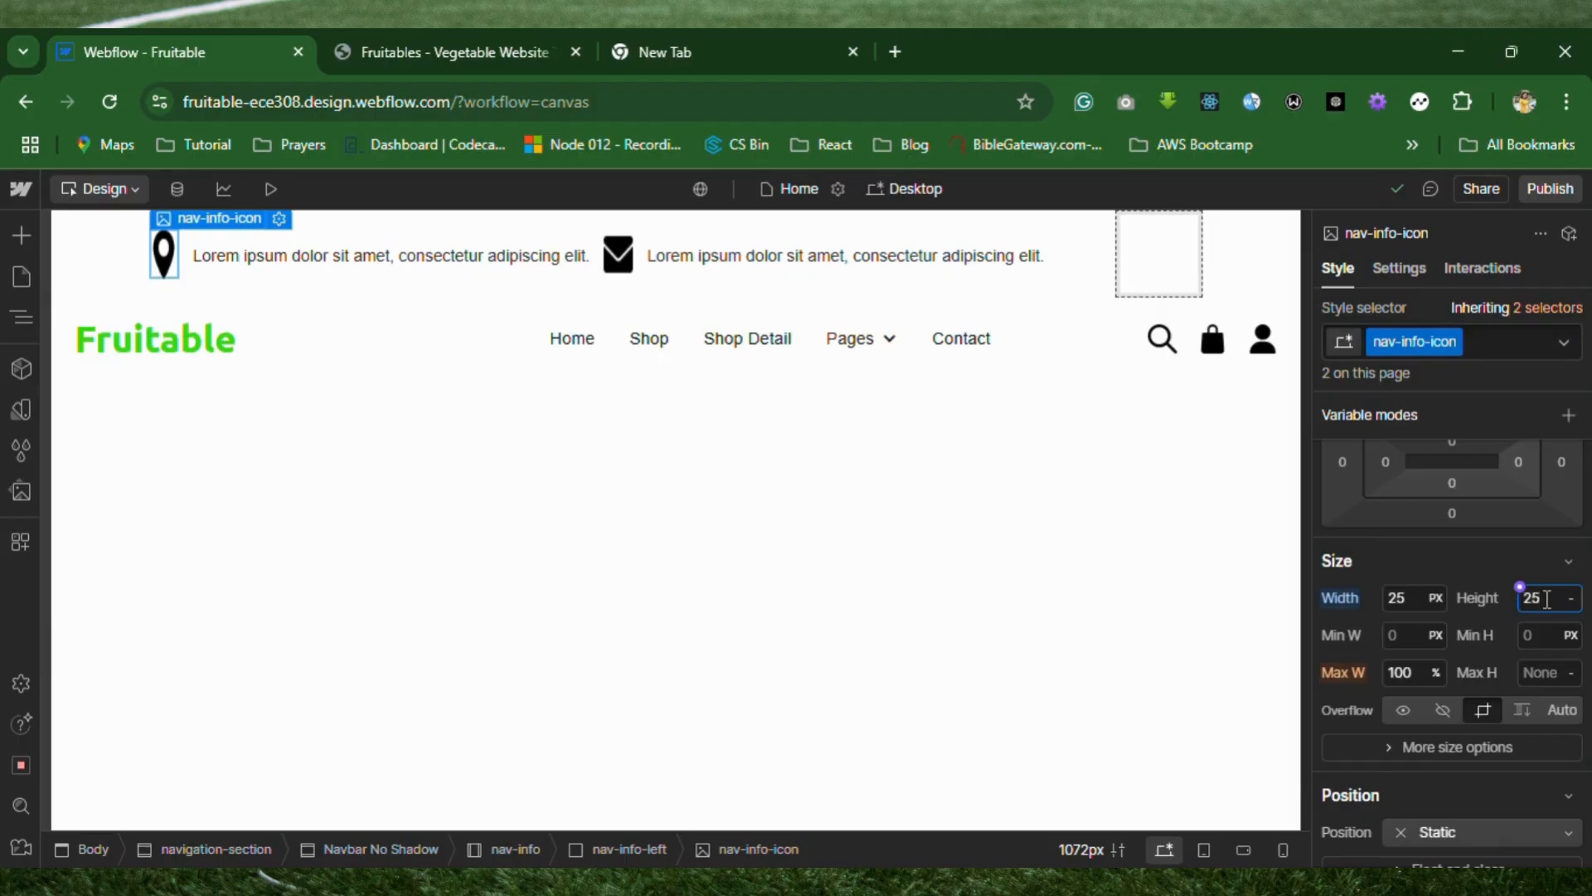
pyautogui.press('Return')
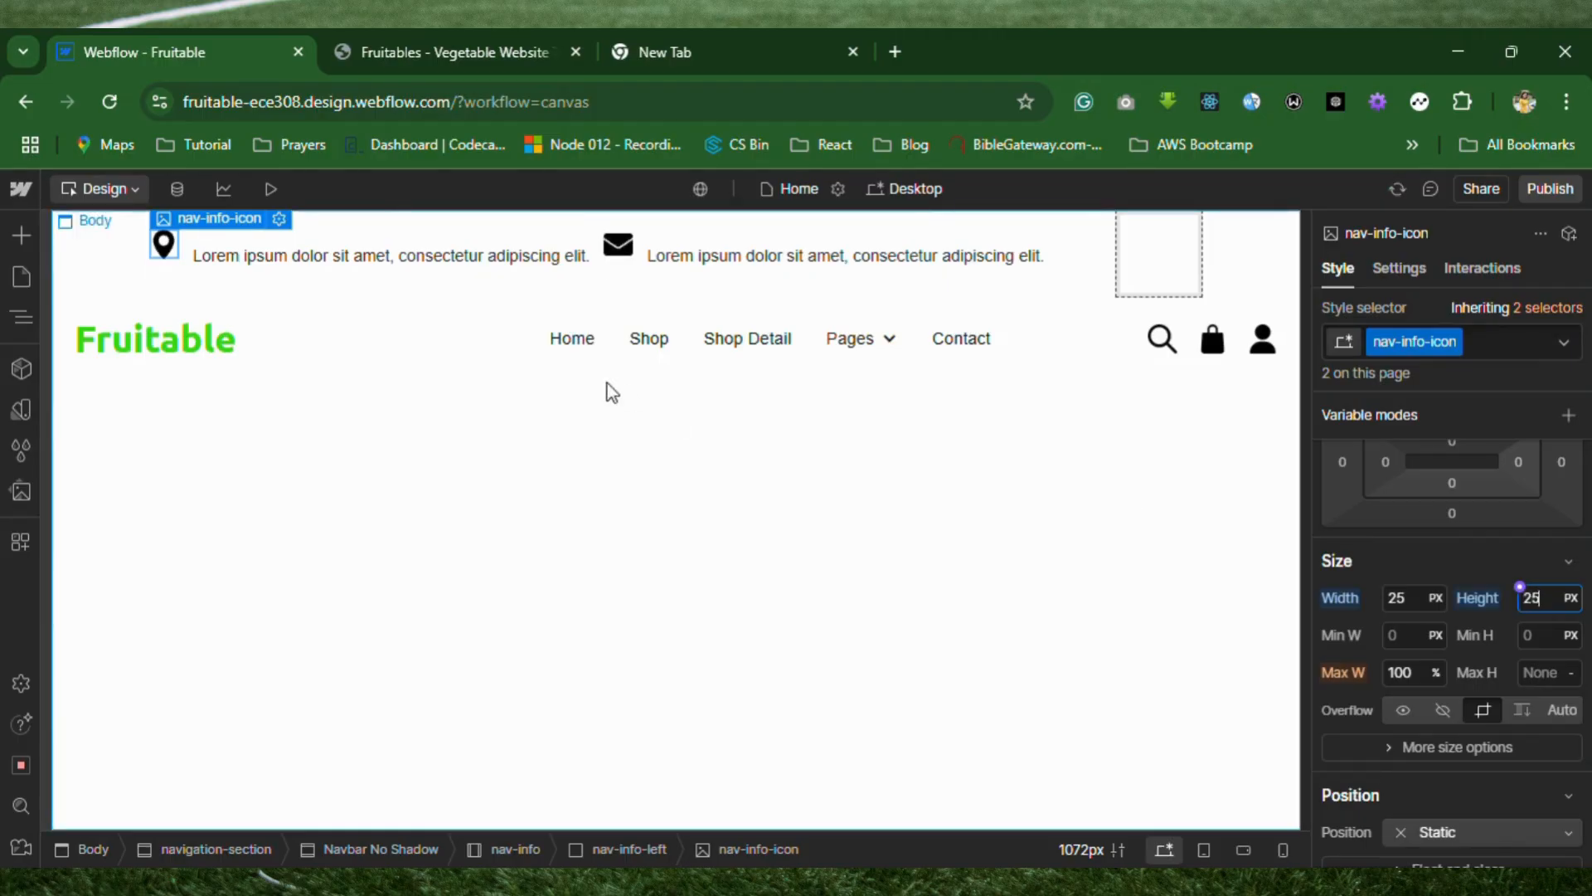
# Select the text beside the map pin icon and reset the top padding of its nav-info-text class.
pyautogui.click(537, 259)
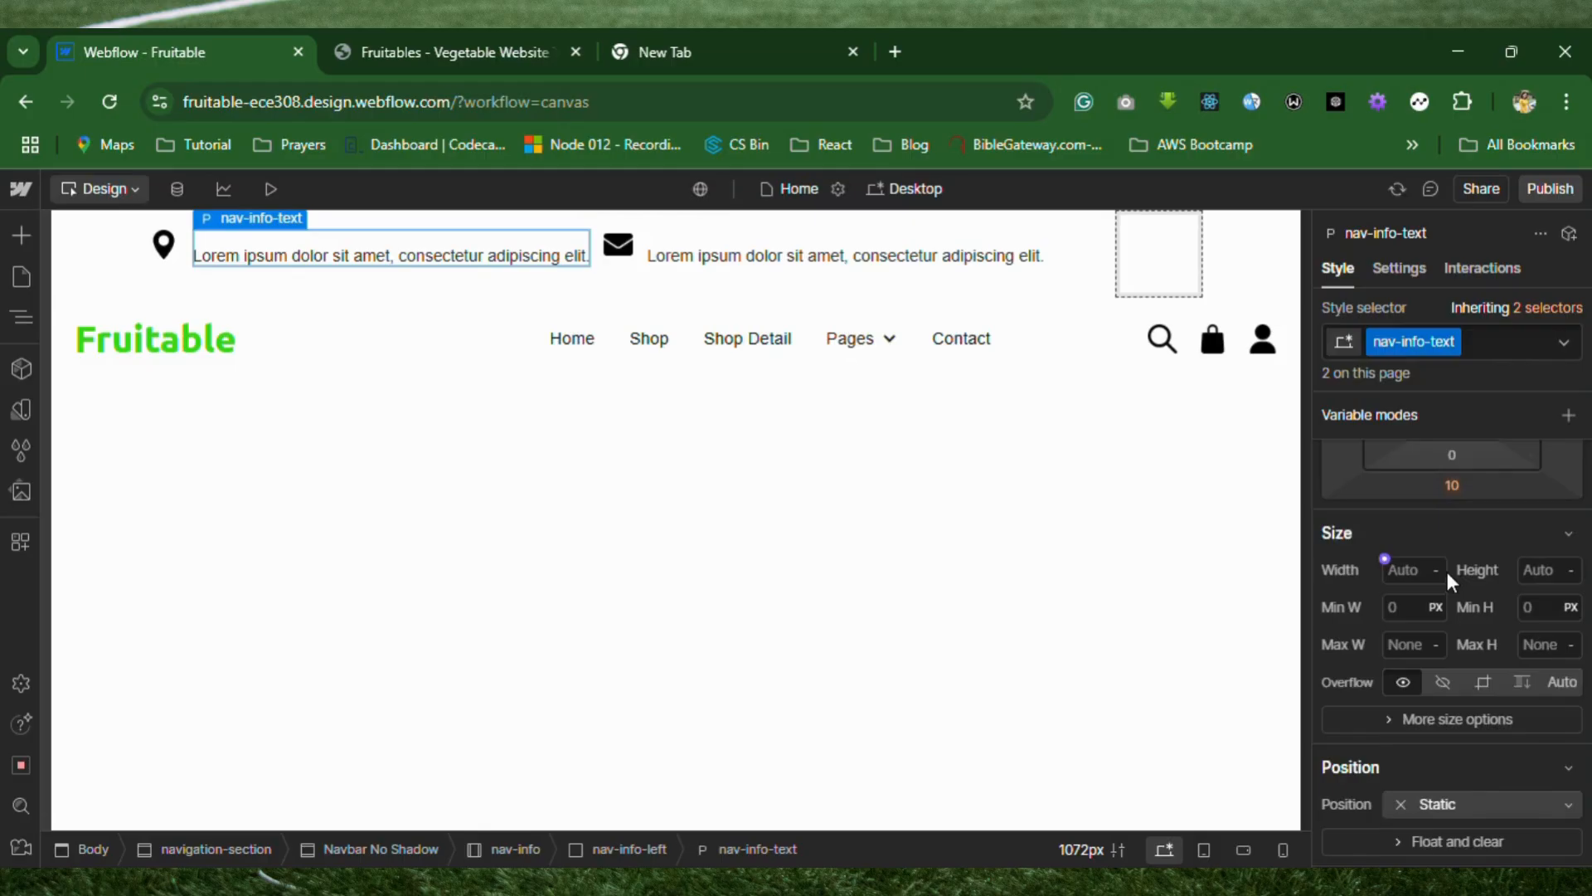
pyautogui.scroll(3, 1446, 571)
pyautogui.click(1451, 648)
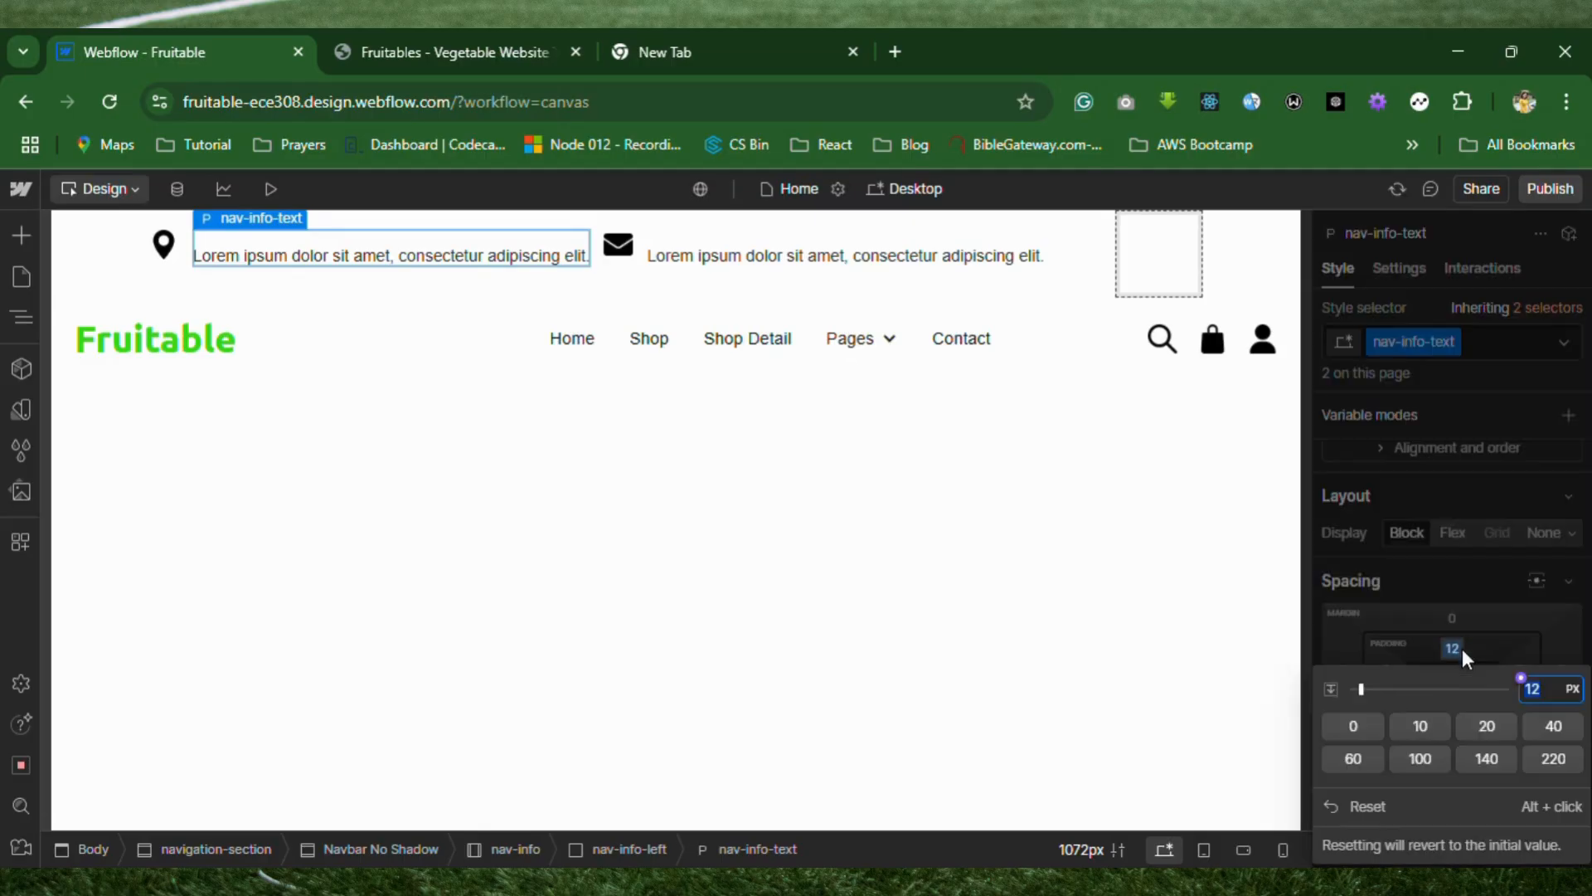
pyautogui.click(1364, 816)
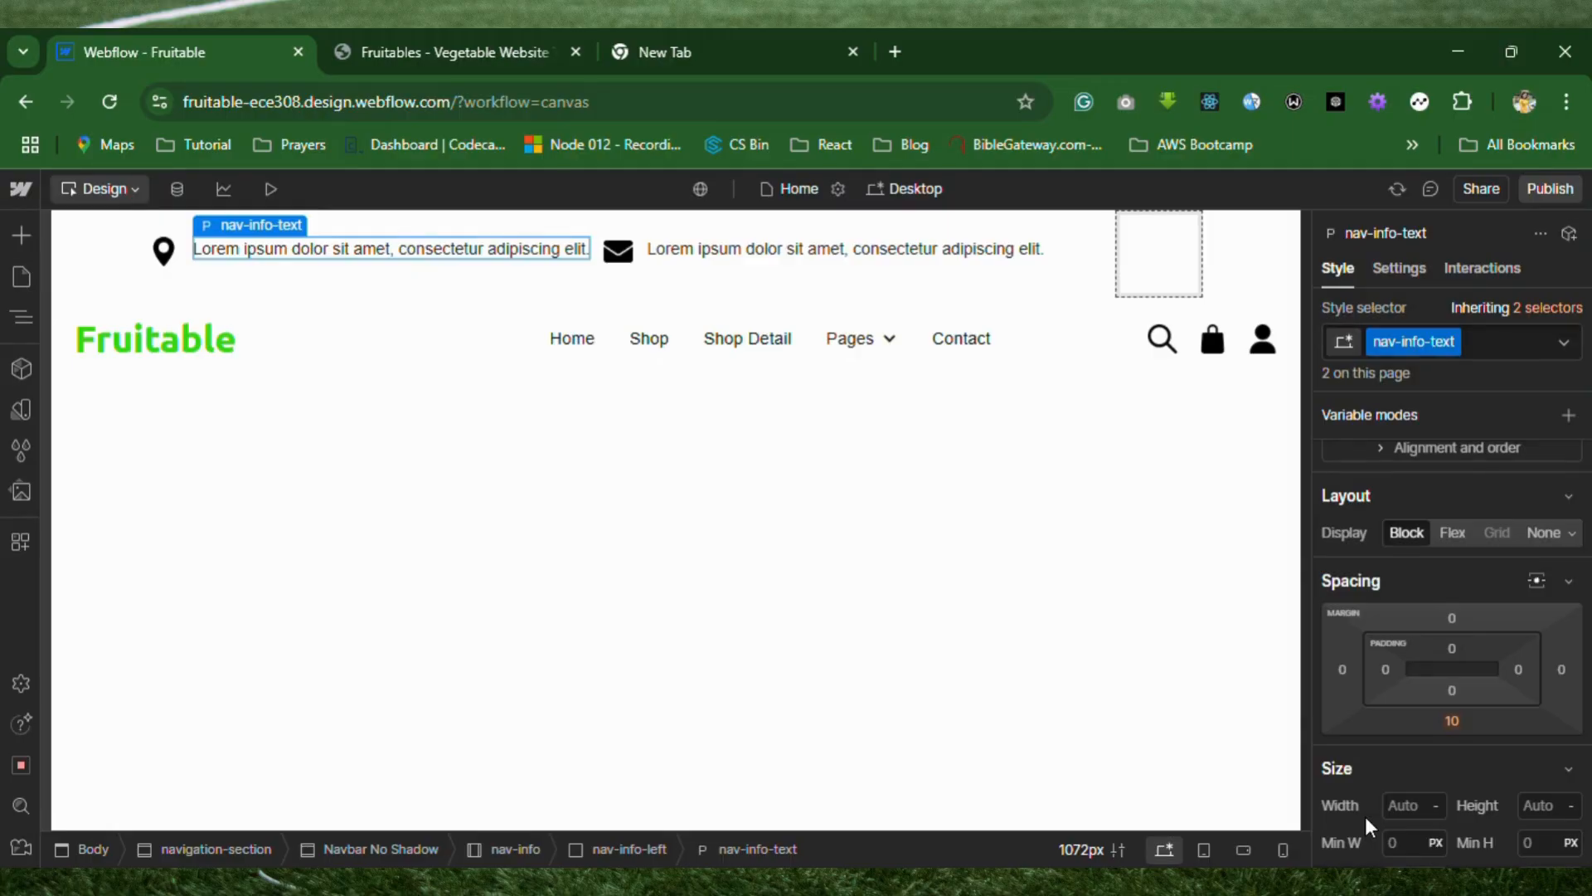
# Try top paddings of 10 px and 7 px on the nav-info-text class, then reset the top padding.
pyautogui.click(1456, 653)
pyautogui.write('6')
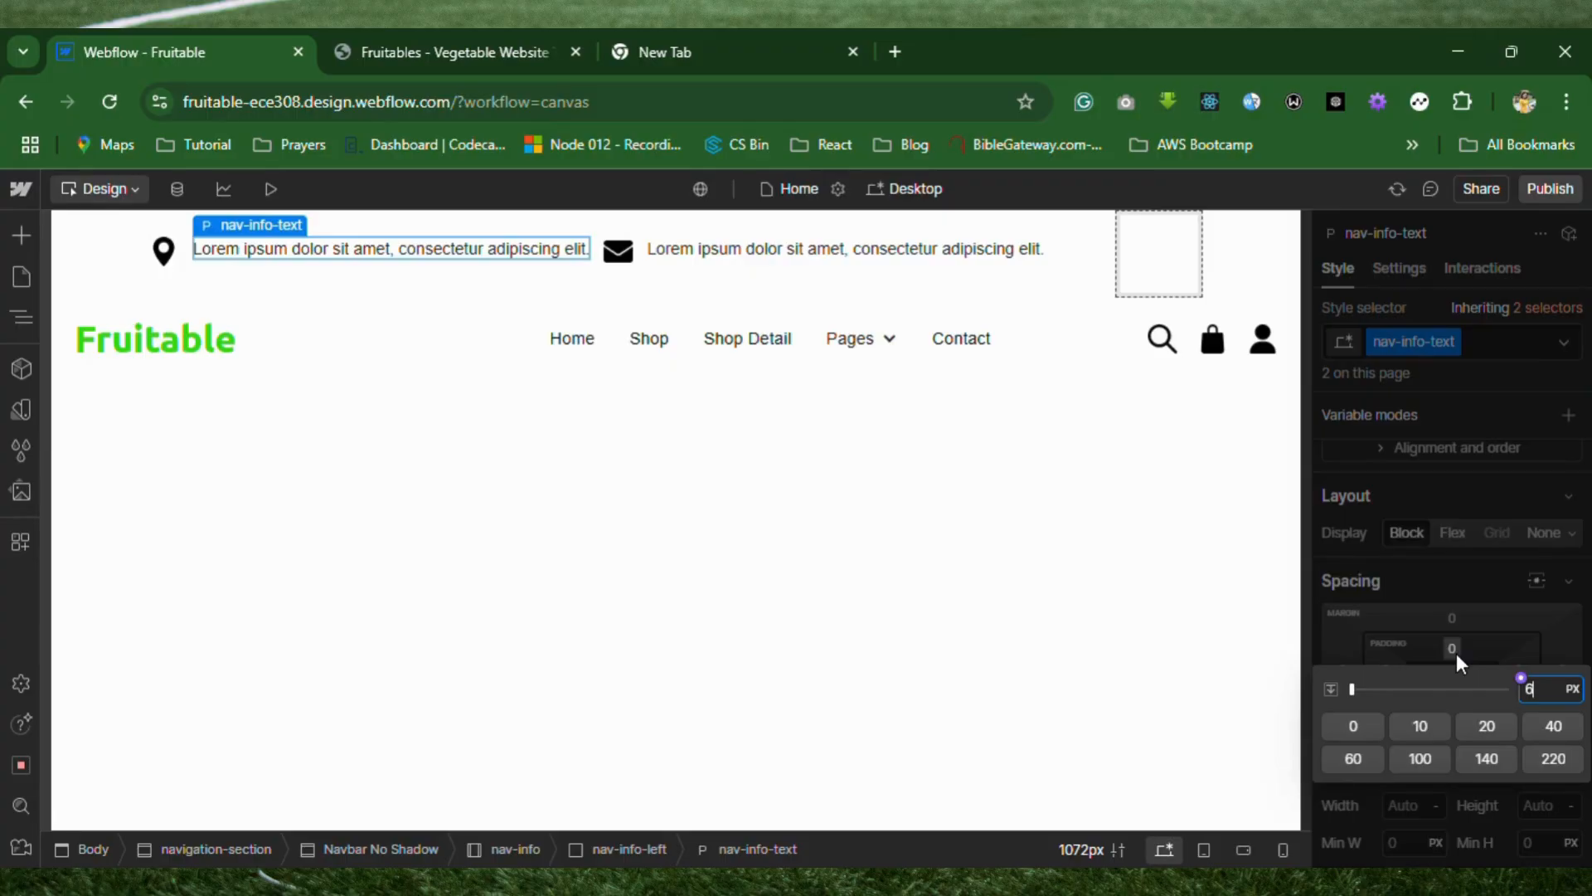
pyautogui.click(1418, 726)
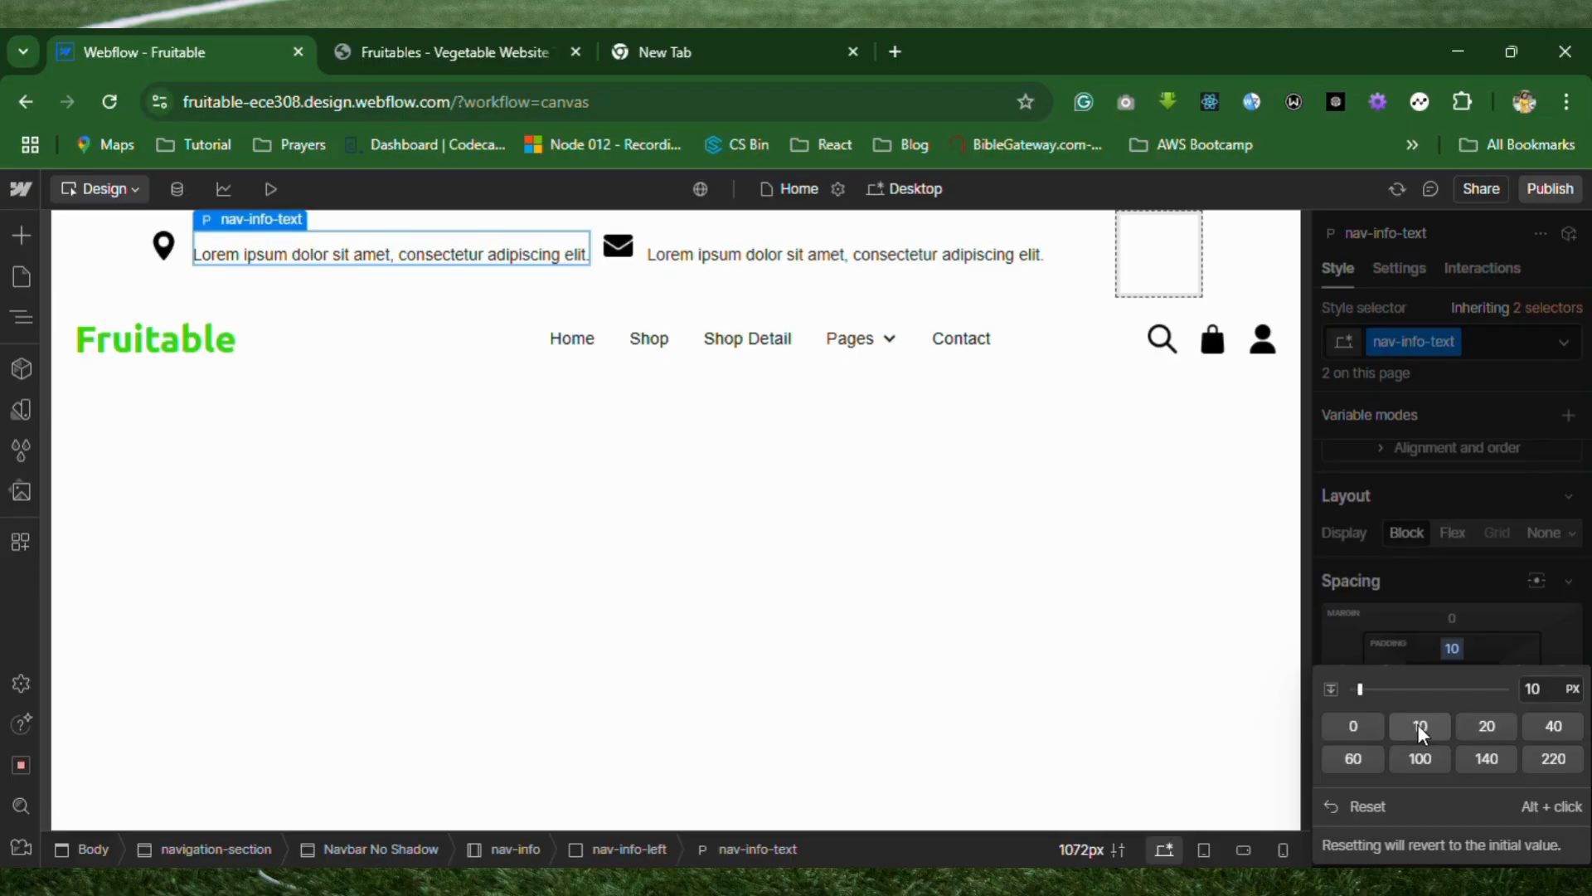
pyautogui.click(1534, 688)
pyautogui.write('7')
pyautogui.press('Return')
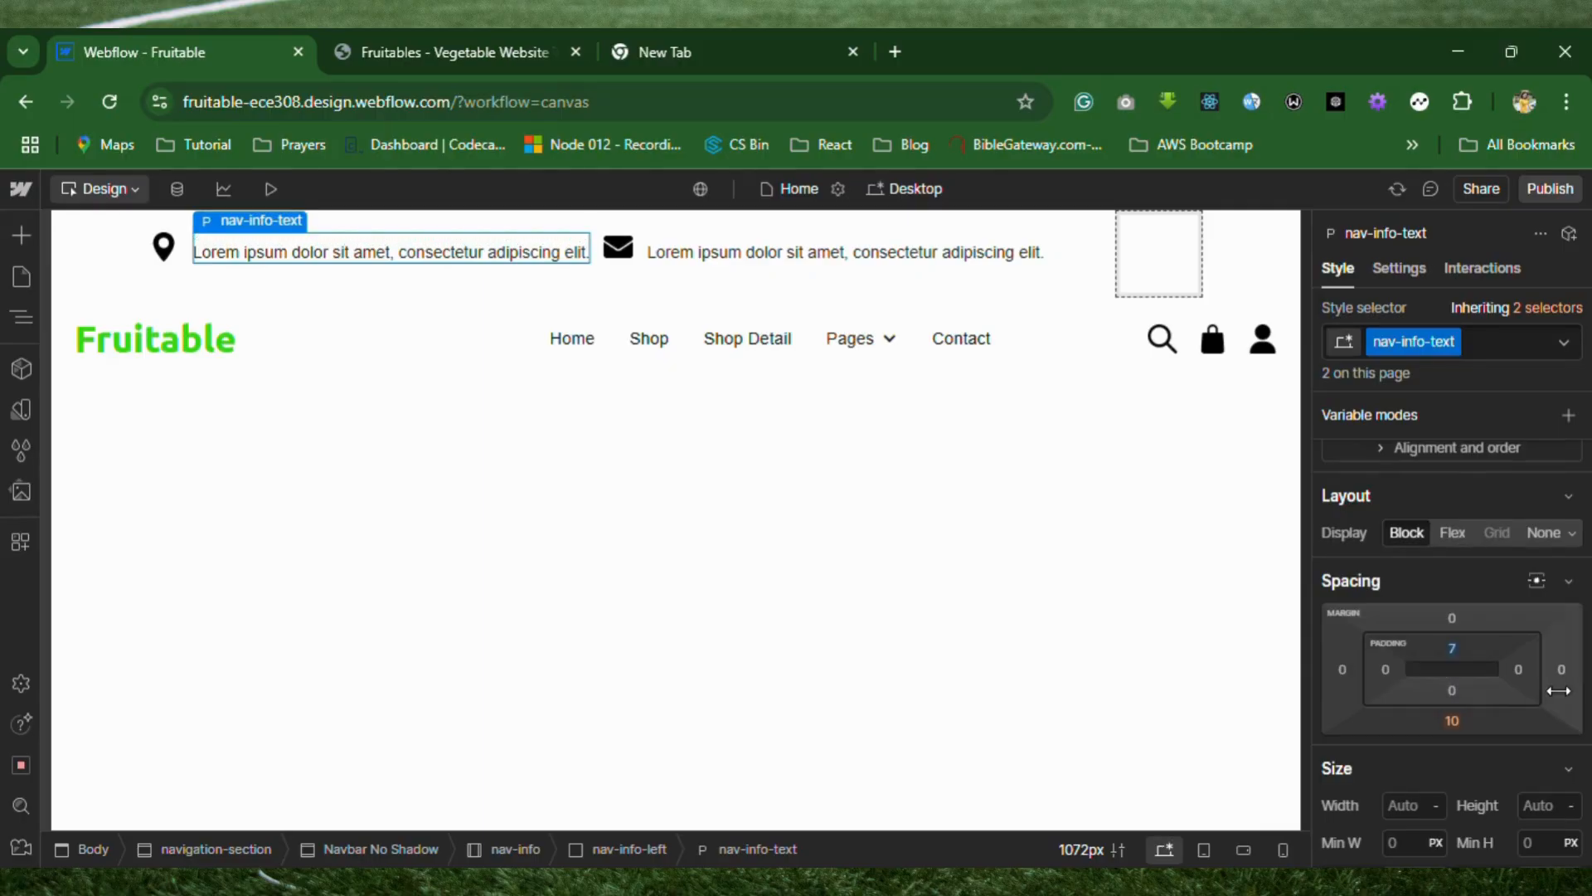
pyautogui.click(1459, 645)
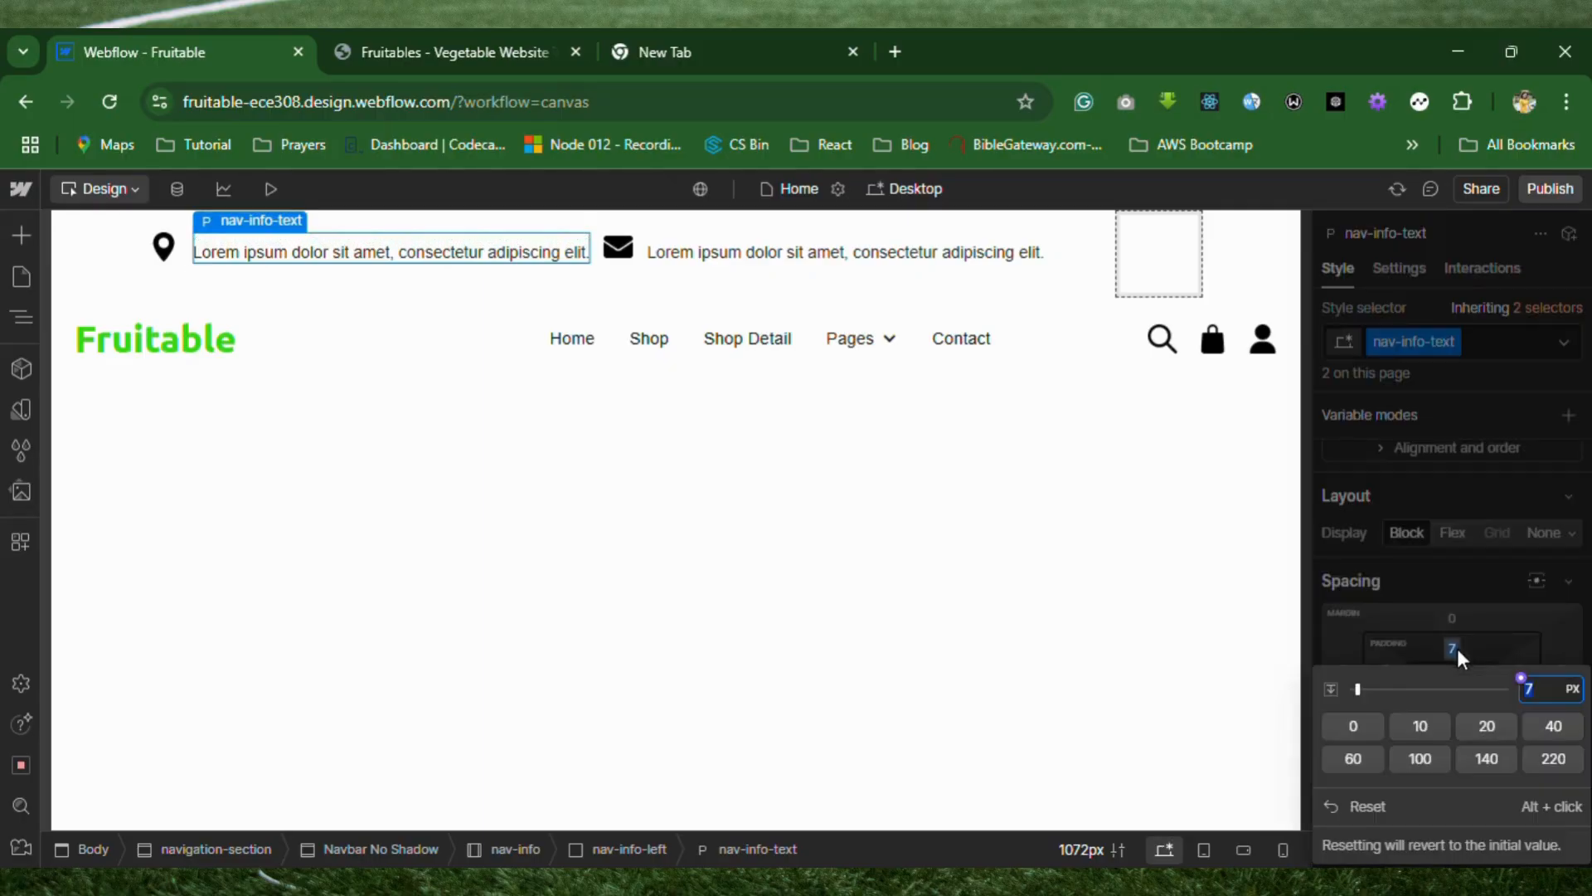
pyautogui.click(1358, 803)
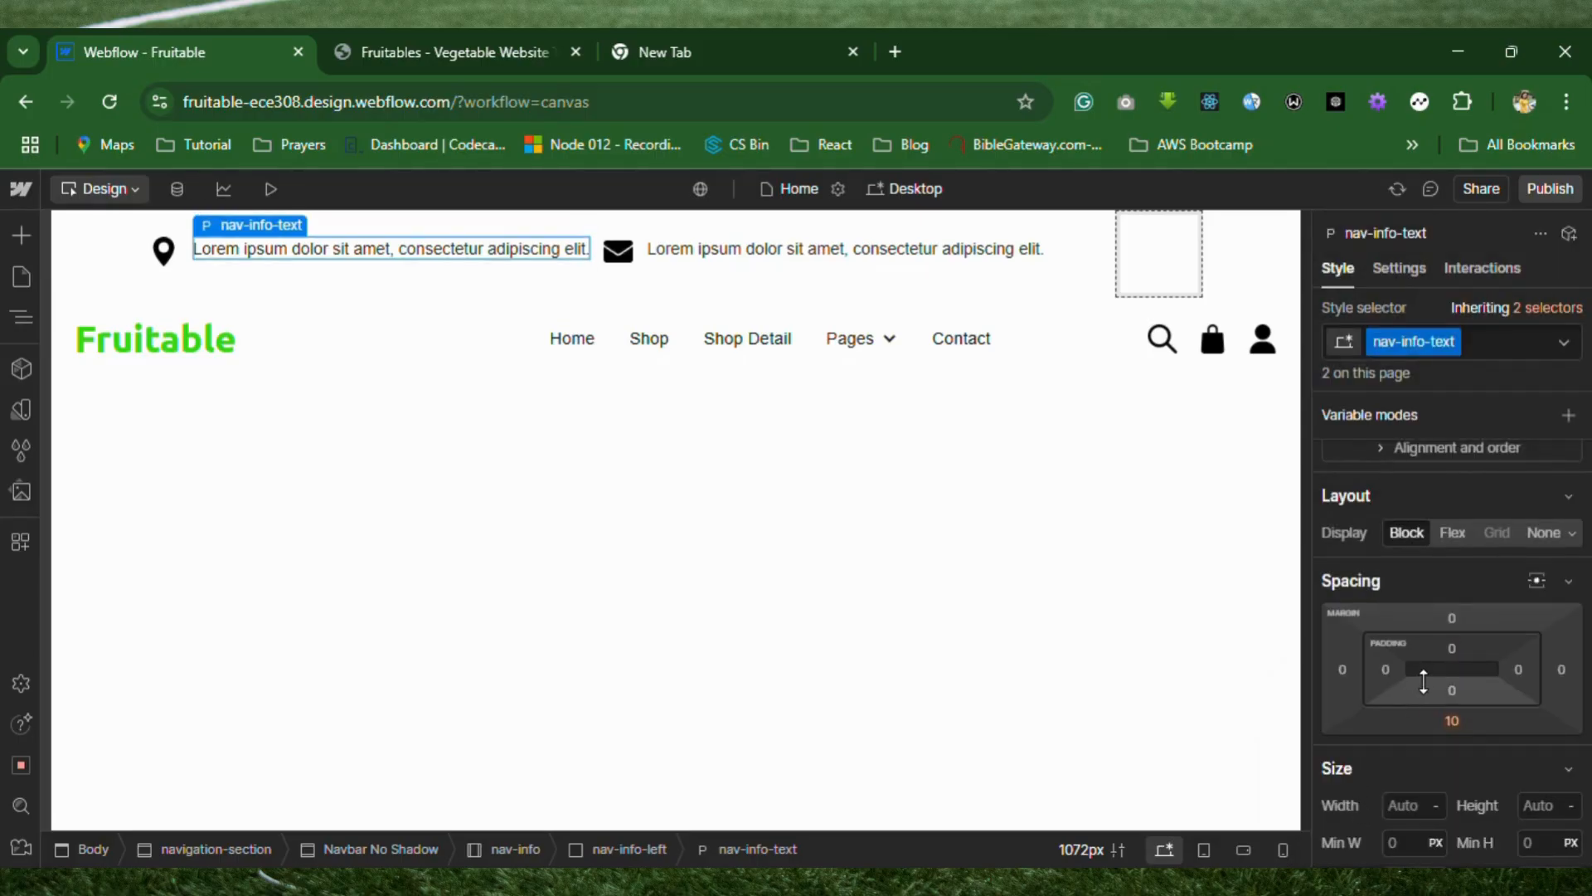
# Try a 5 px left padding on the nav-info-text class and undo it.
pyautogui.click(1385, 668)
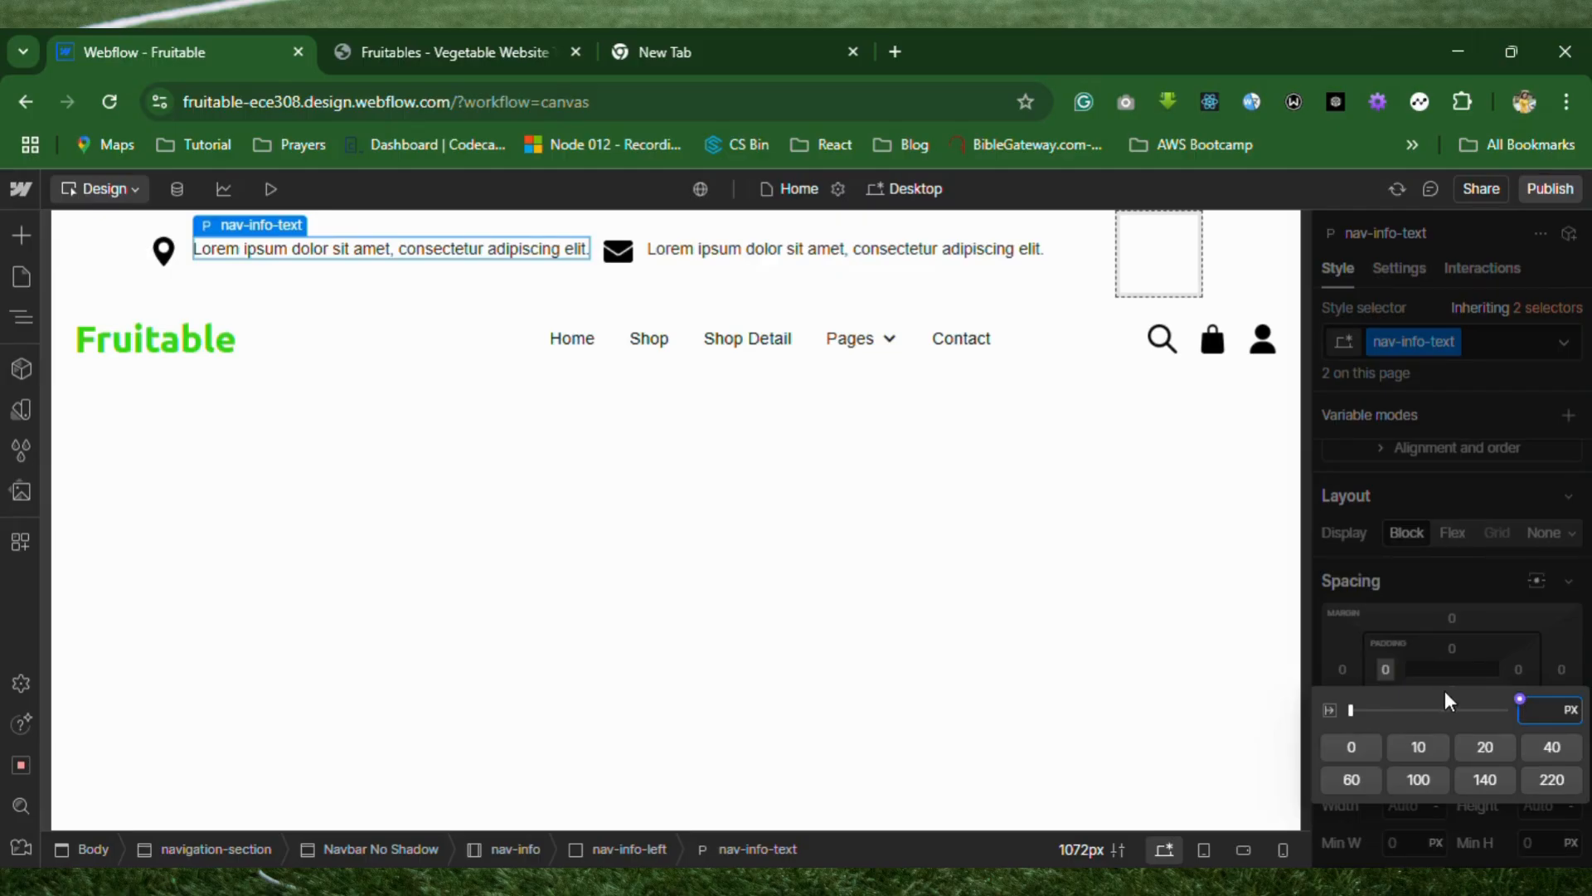
pyautogui.write('5')
pyautogui.press('Return')
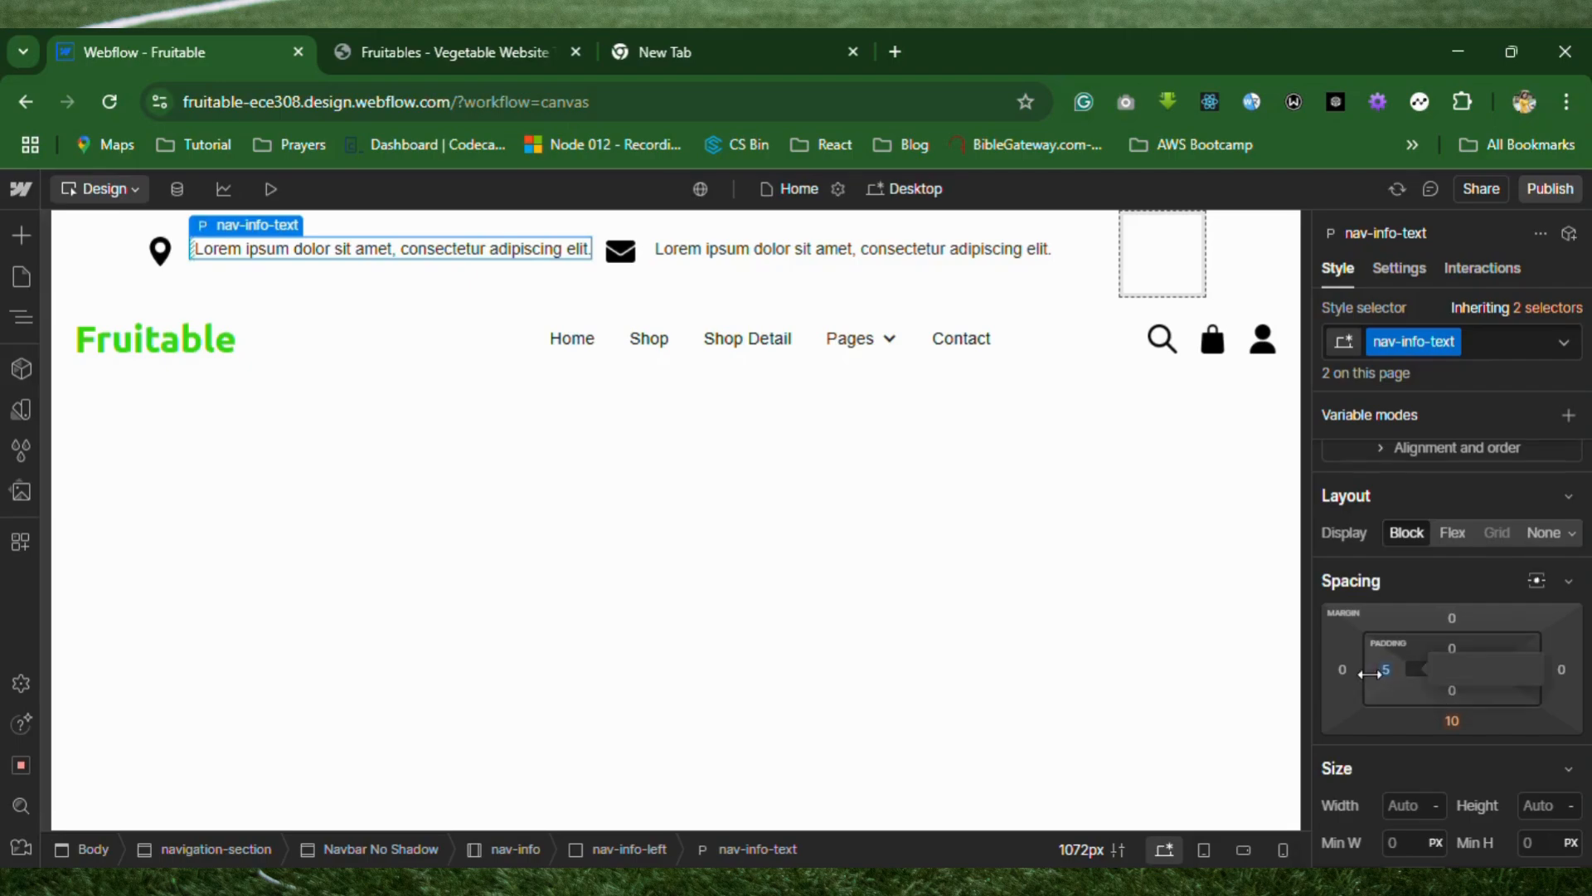
pyautogui.hotkey('ctrl', 'z')
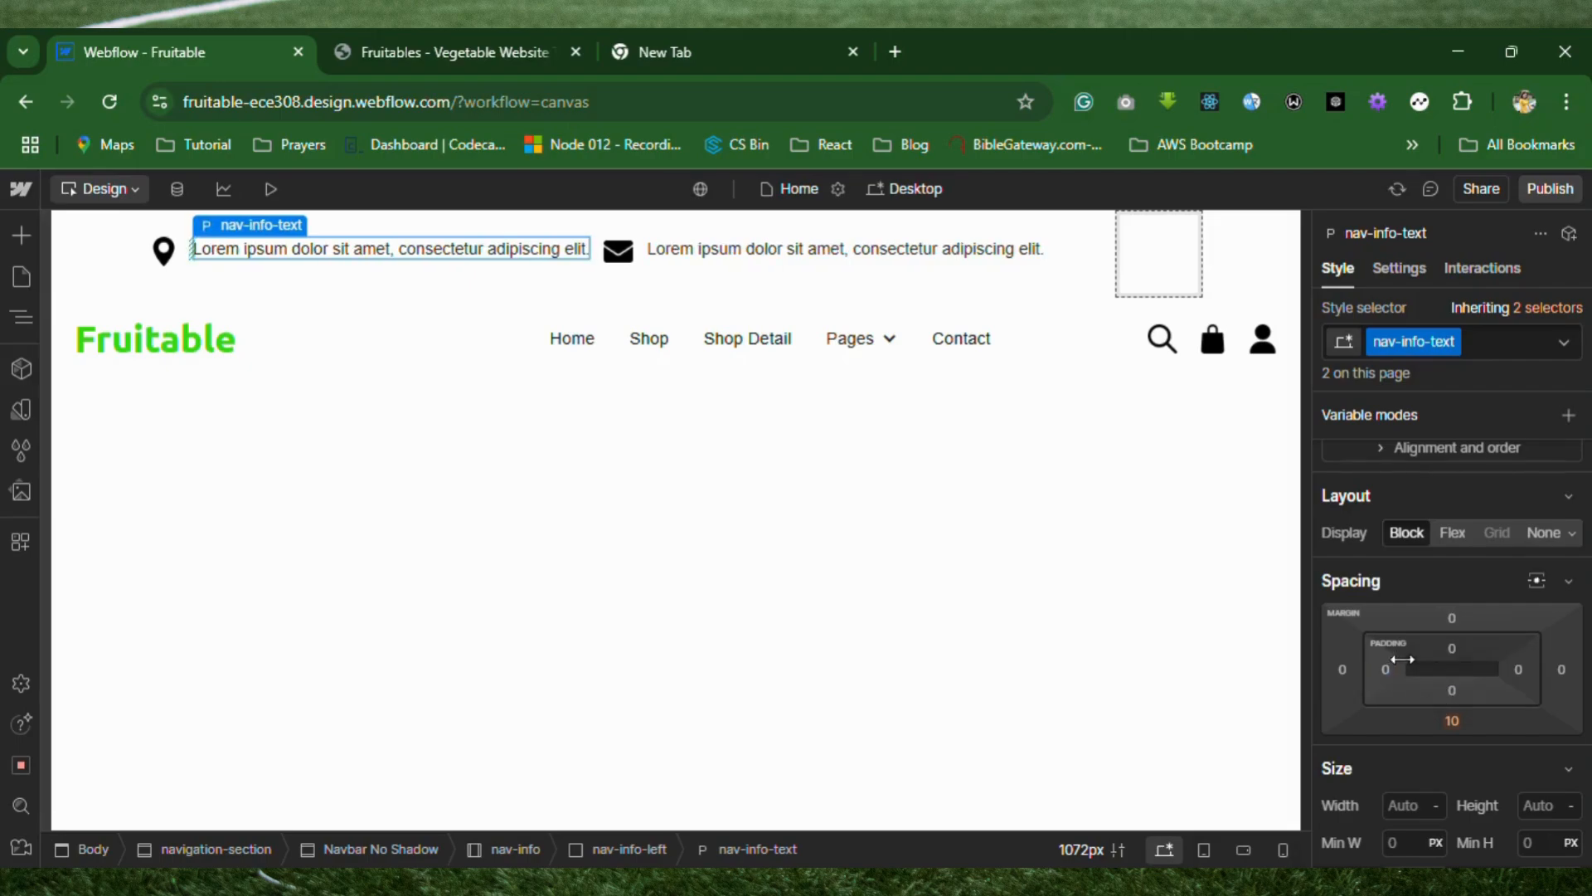
# Set the top padding of the nav-info-text class to 5 px, reduce it to 3 px, and deselect the text.
pyautogui.click(1453, 649)
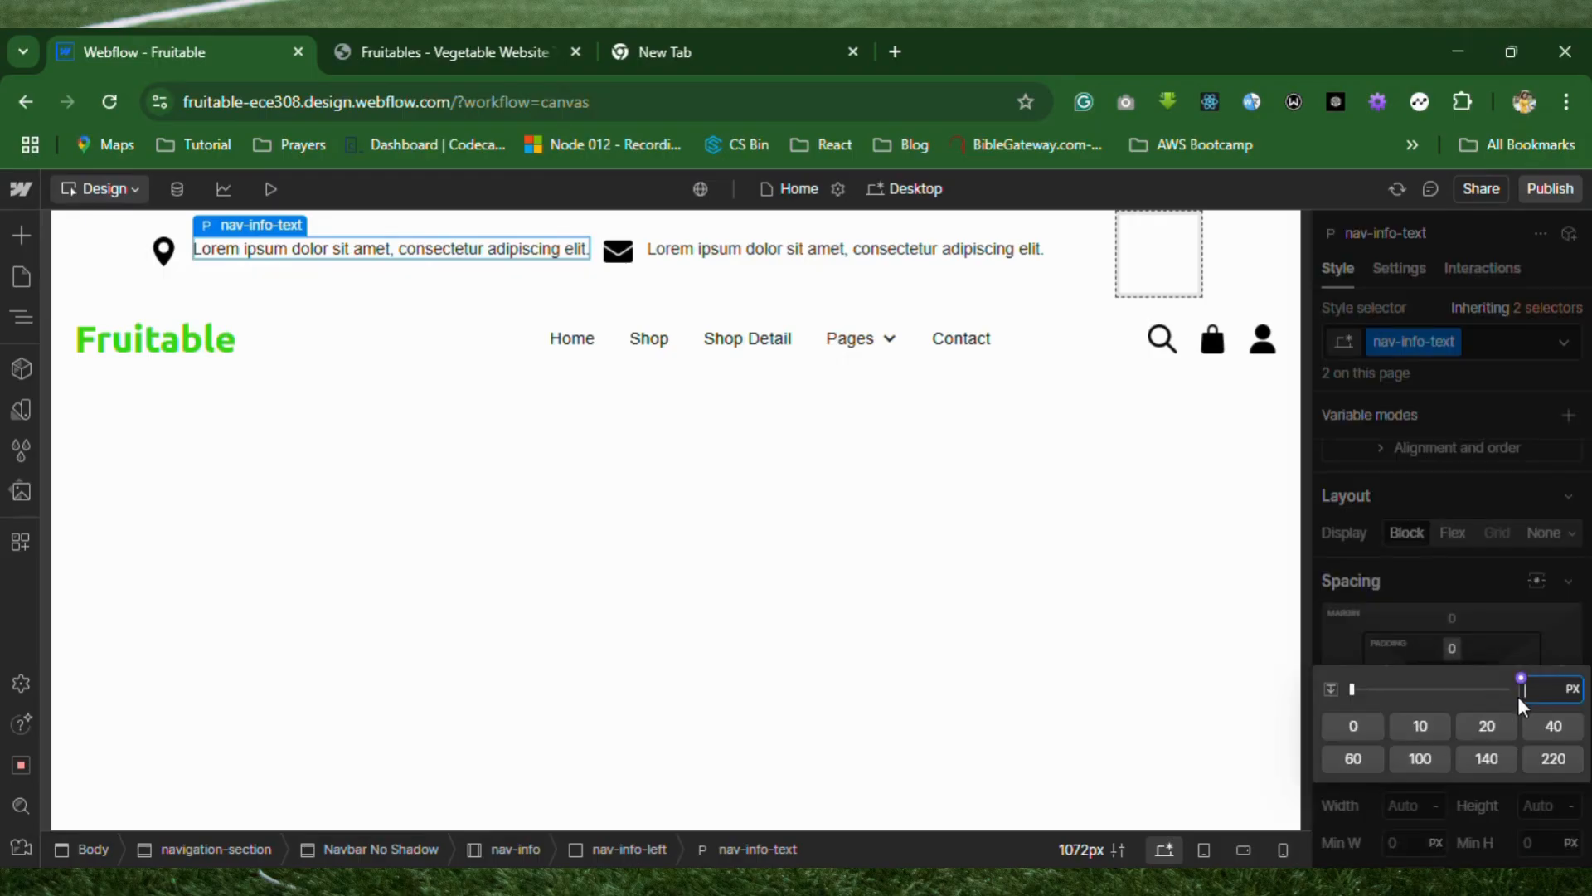
pyautogui.press('Return')
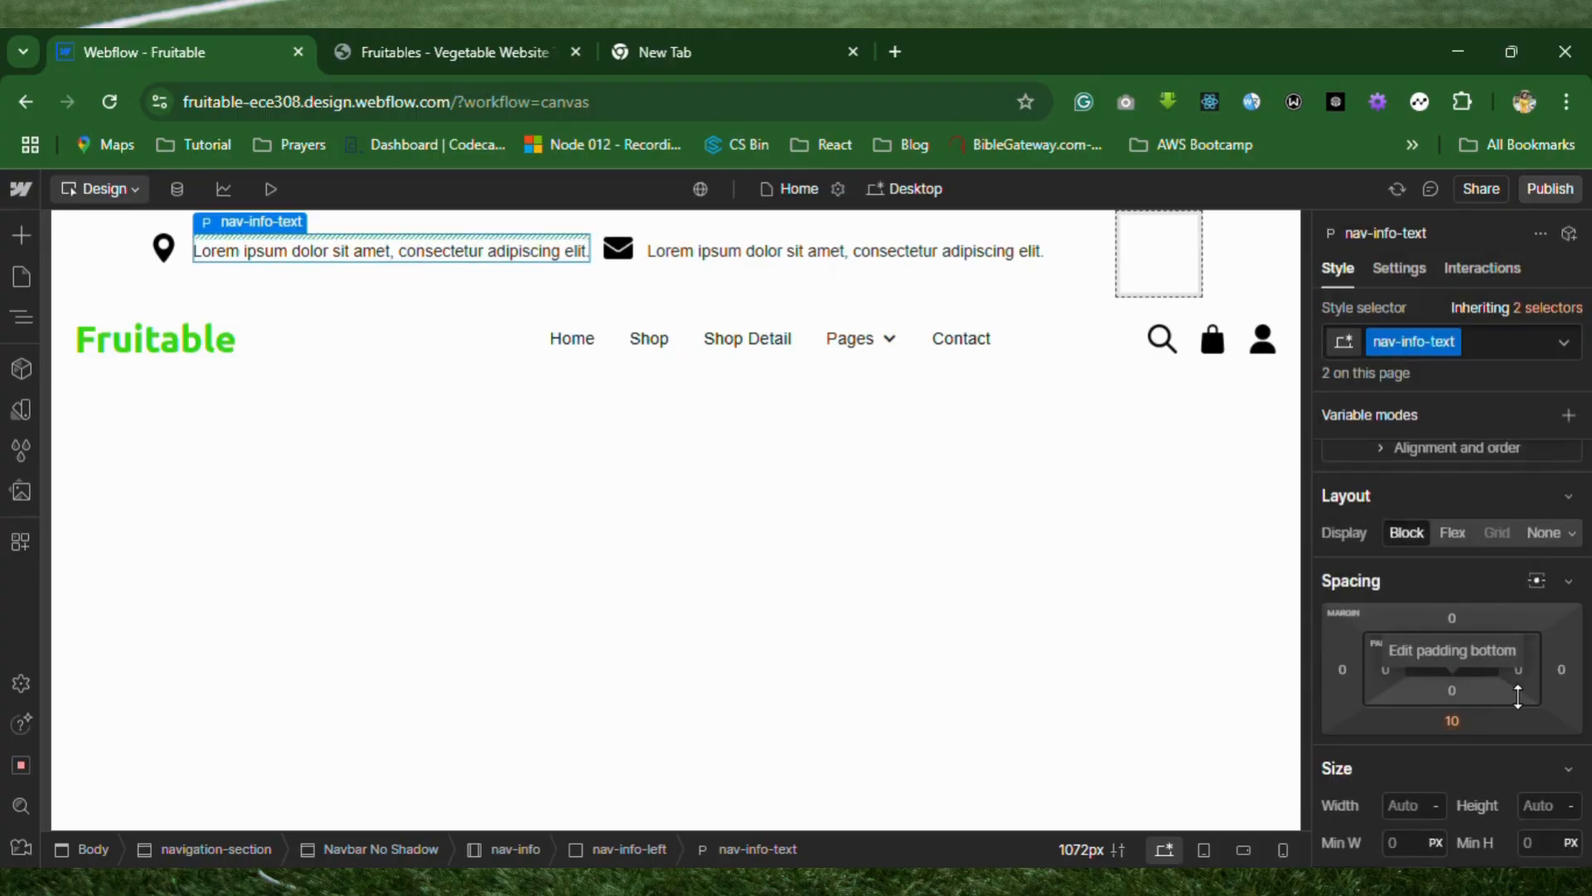
pyautogui.click(1452, 649)
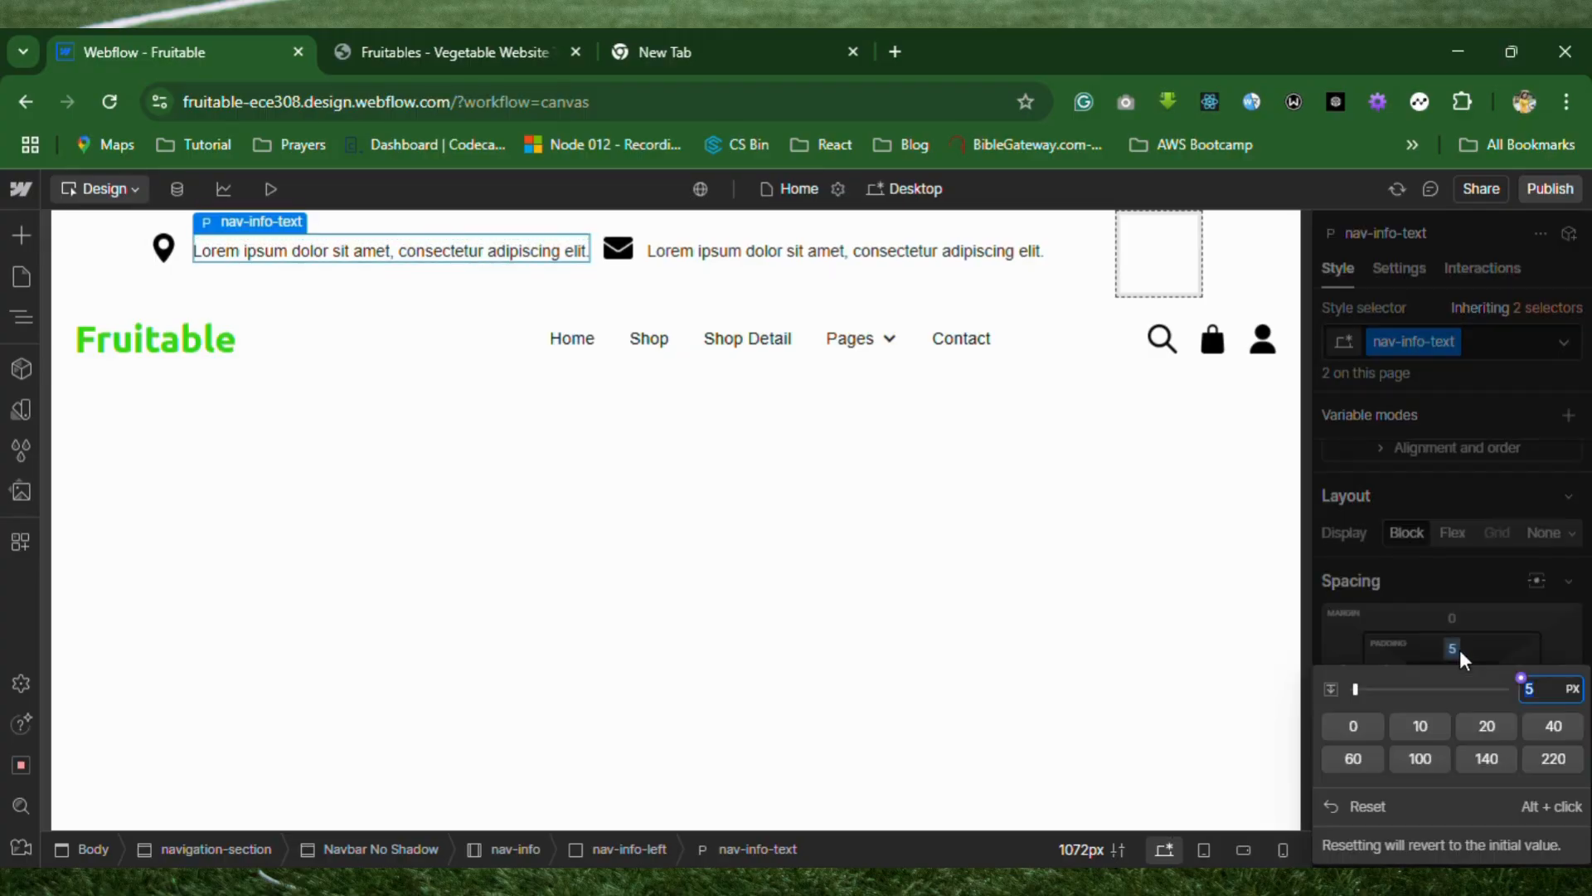
pyautogui.write('3')
pyautogui.press('Return')
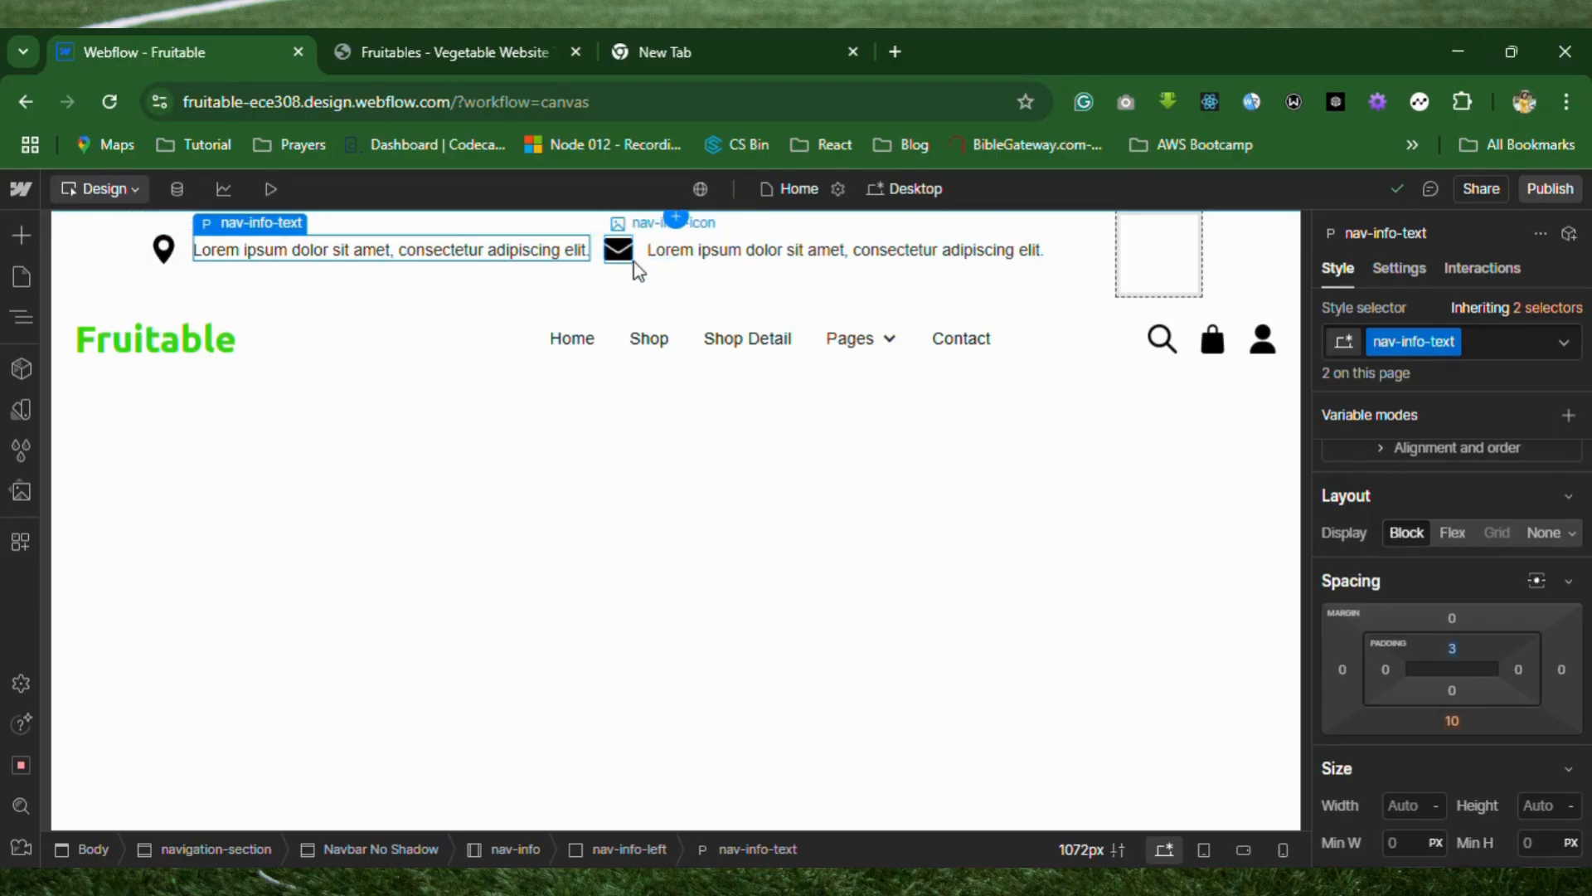
pyautogui.click(664, 496)
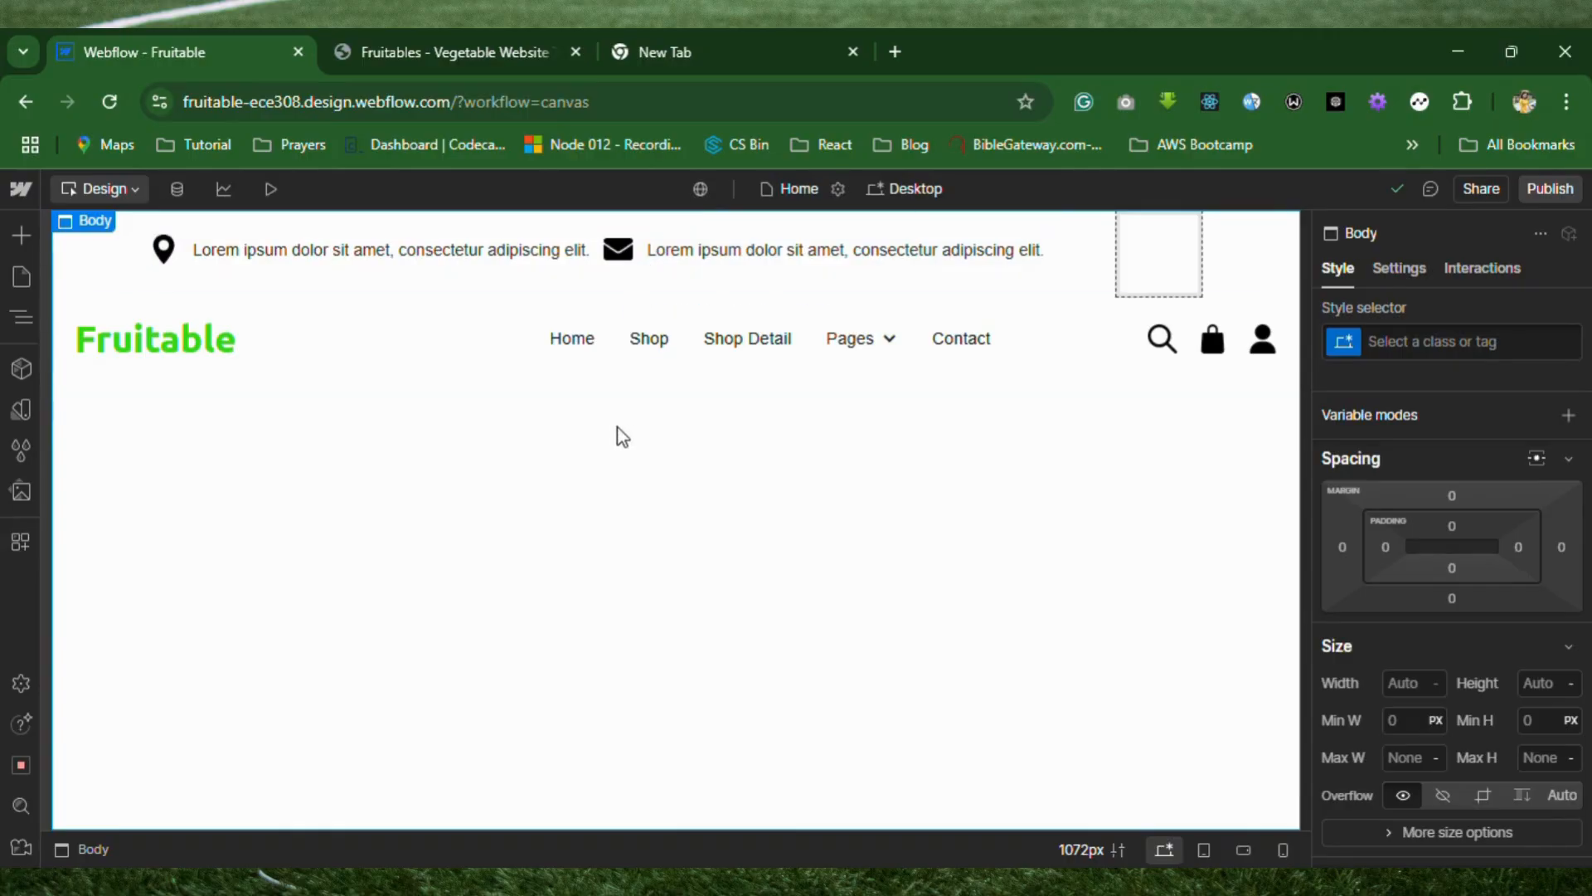
# Replace the placeholder text beside the map pin icon with an example street address.
pyautogui.doubleClick(542, 249)
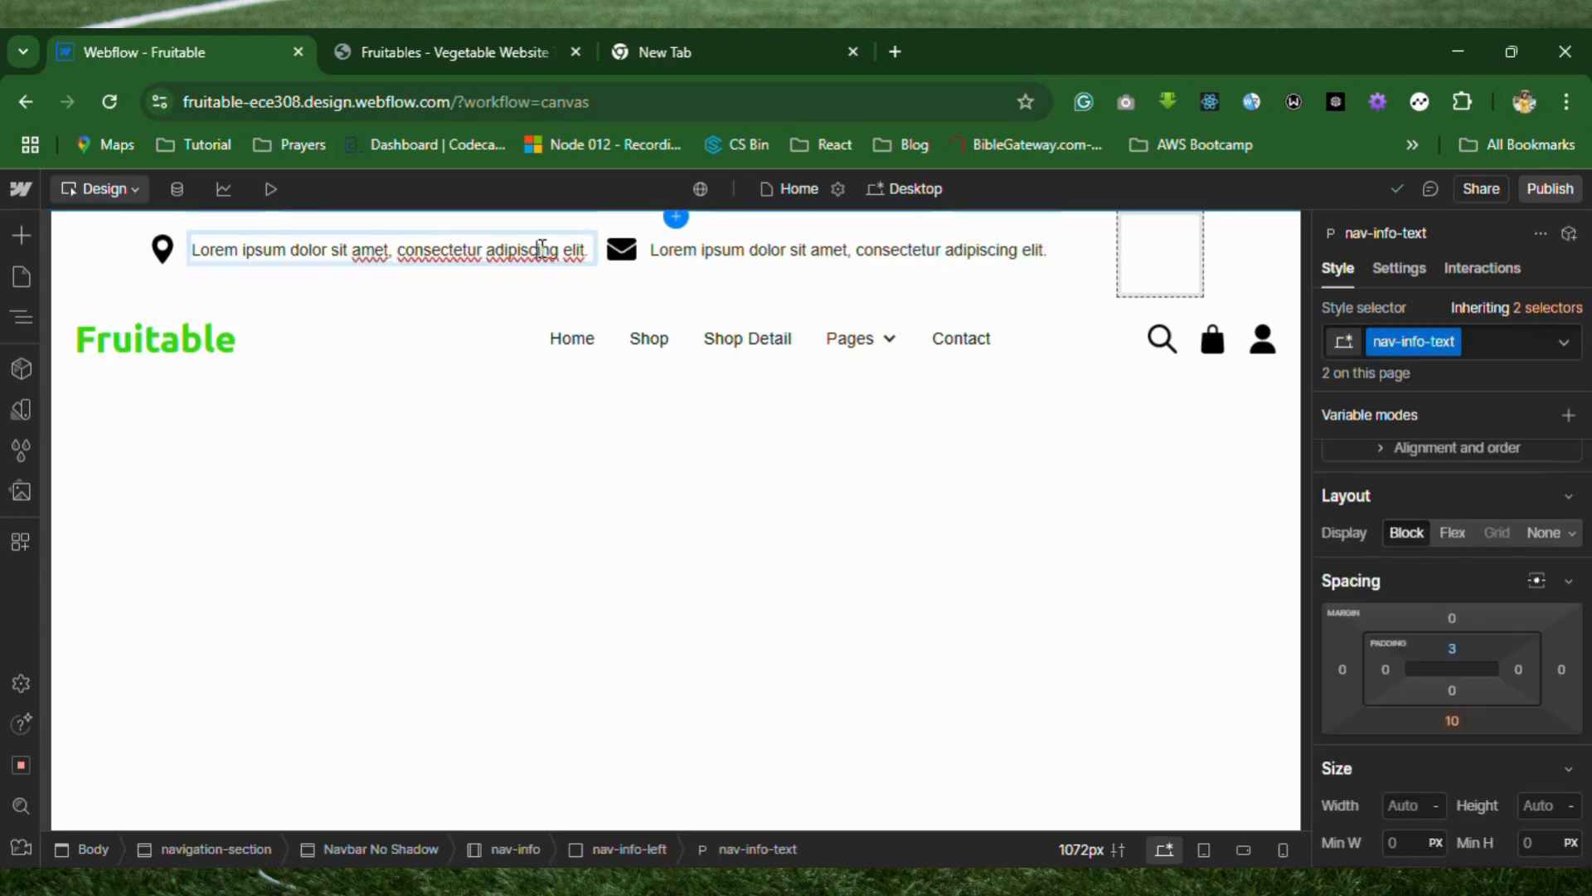
pyautogui.hotkey('ctrl', 'a')
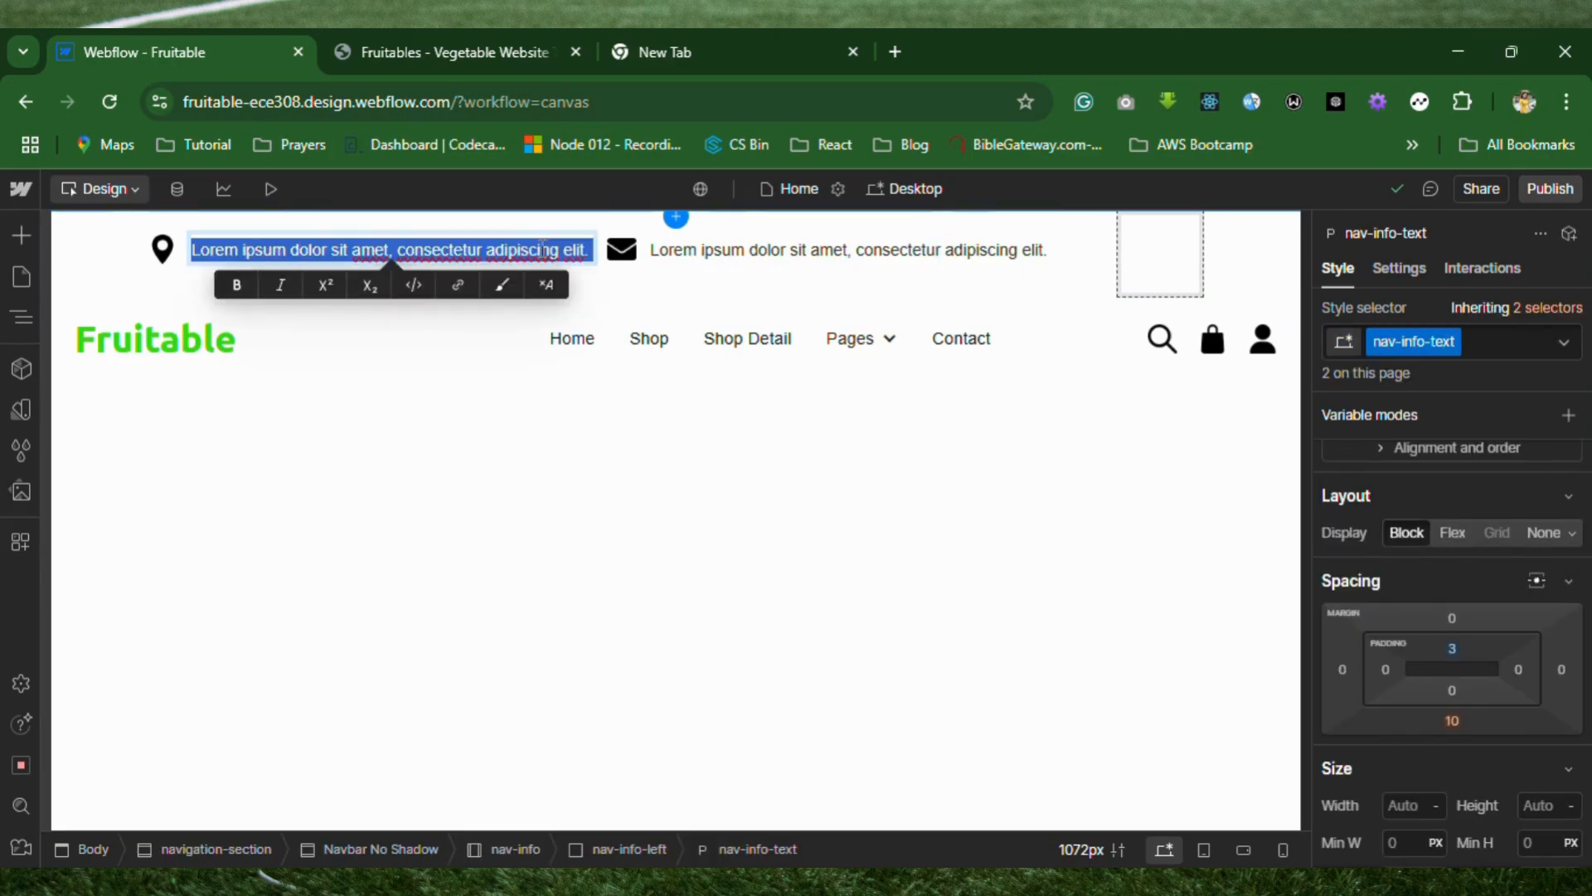
pyautogui.write('123, ')
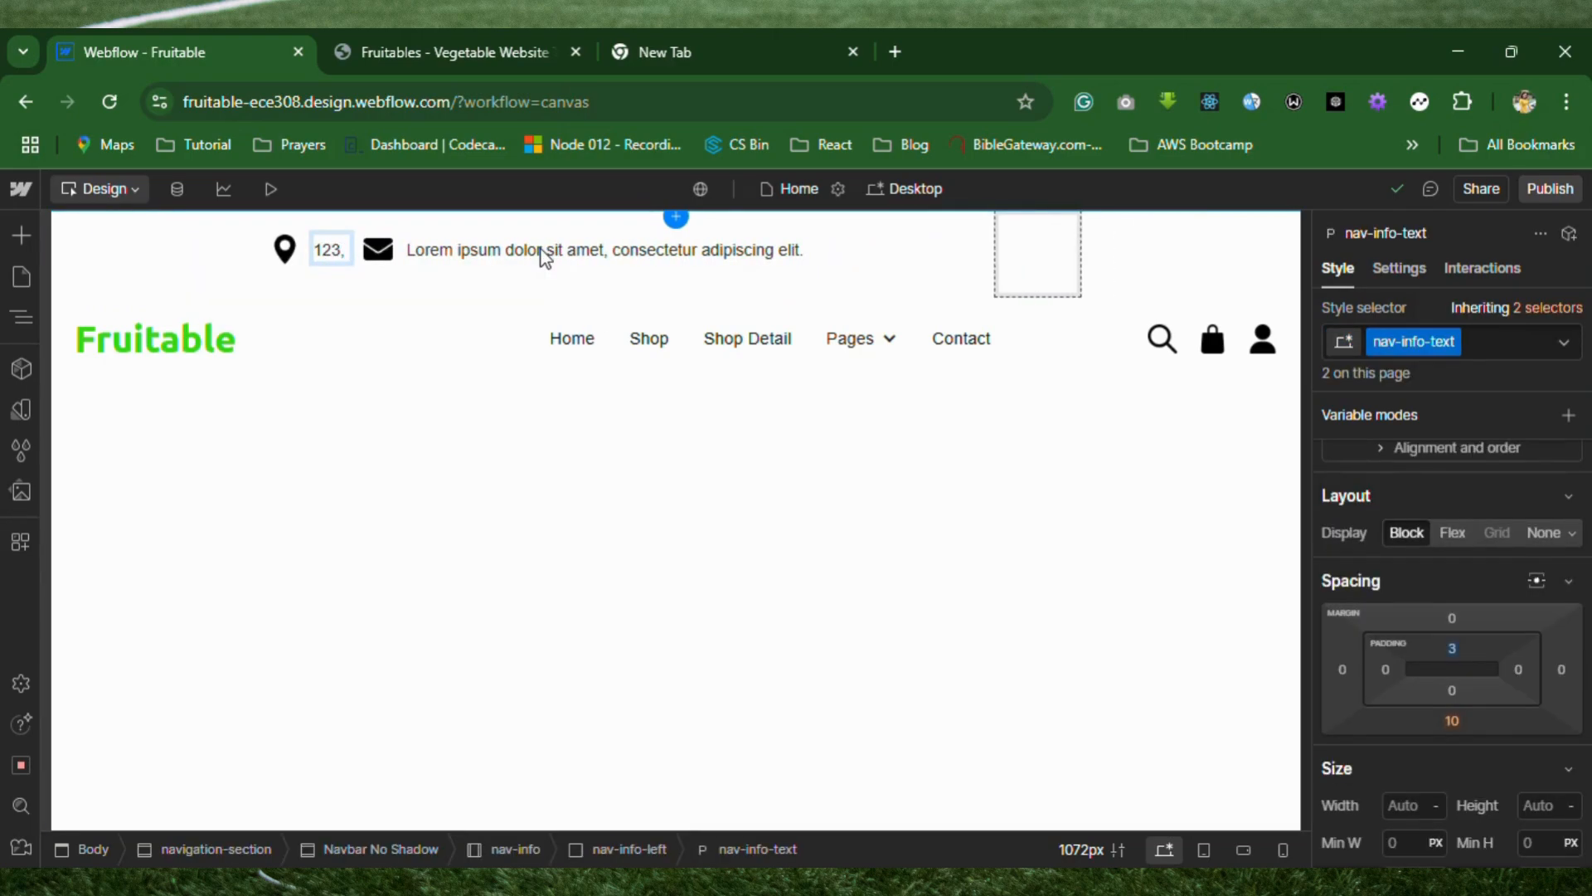
pyautogui.write('examp')
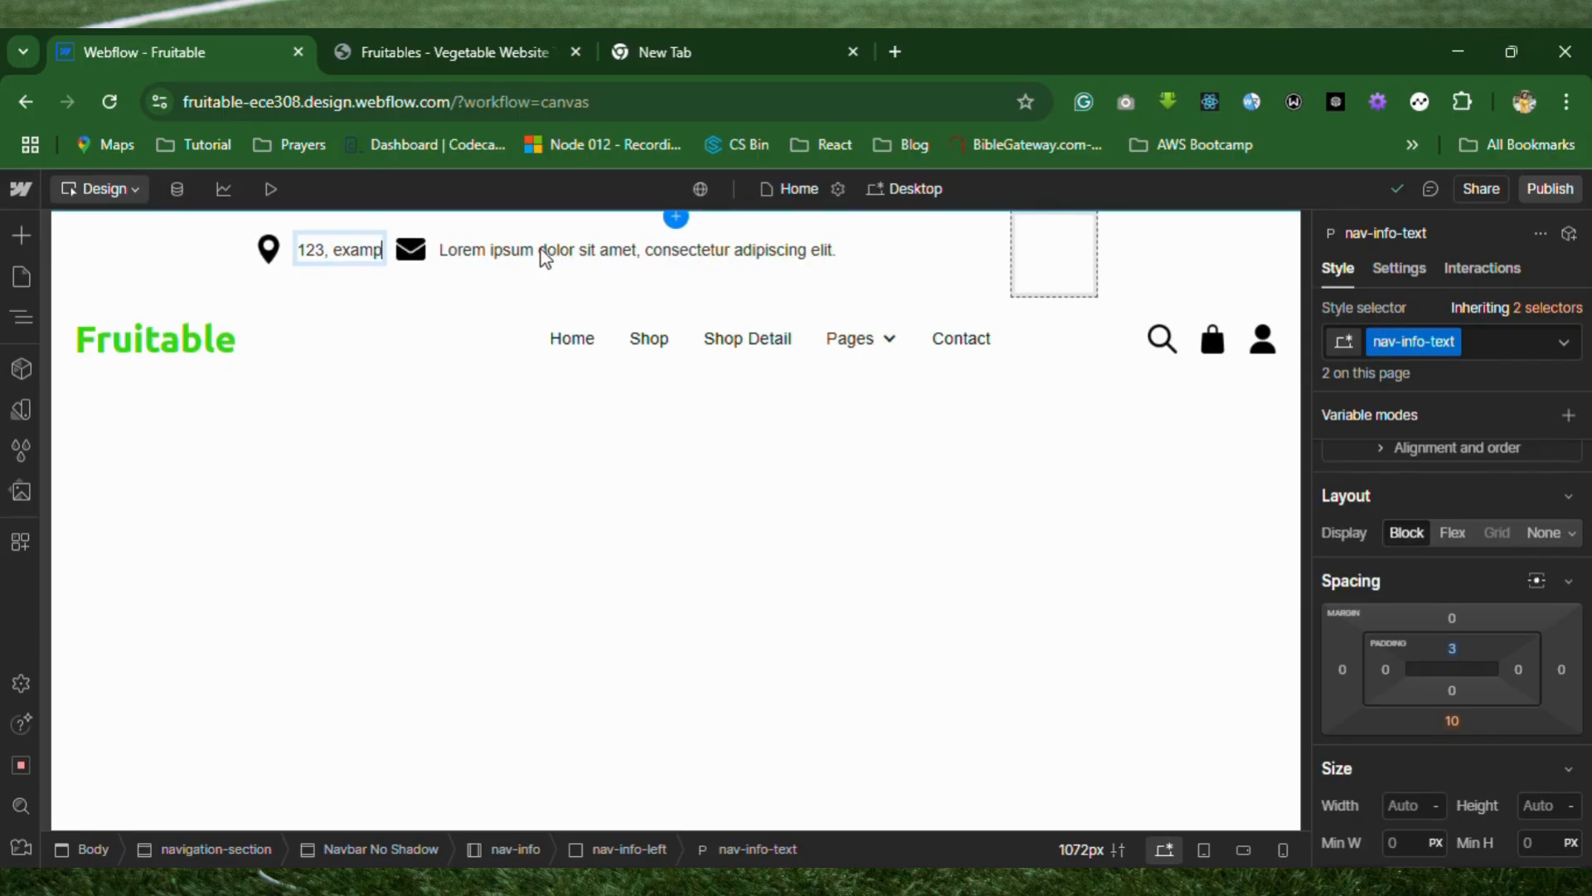
pyautogui.write('le stret')
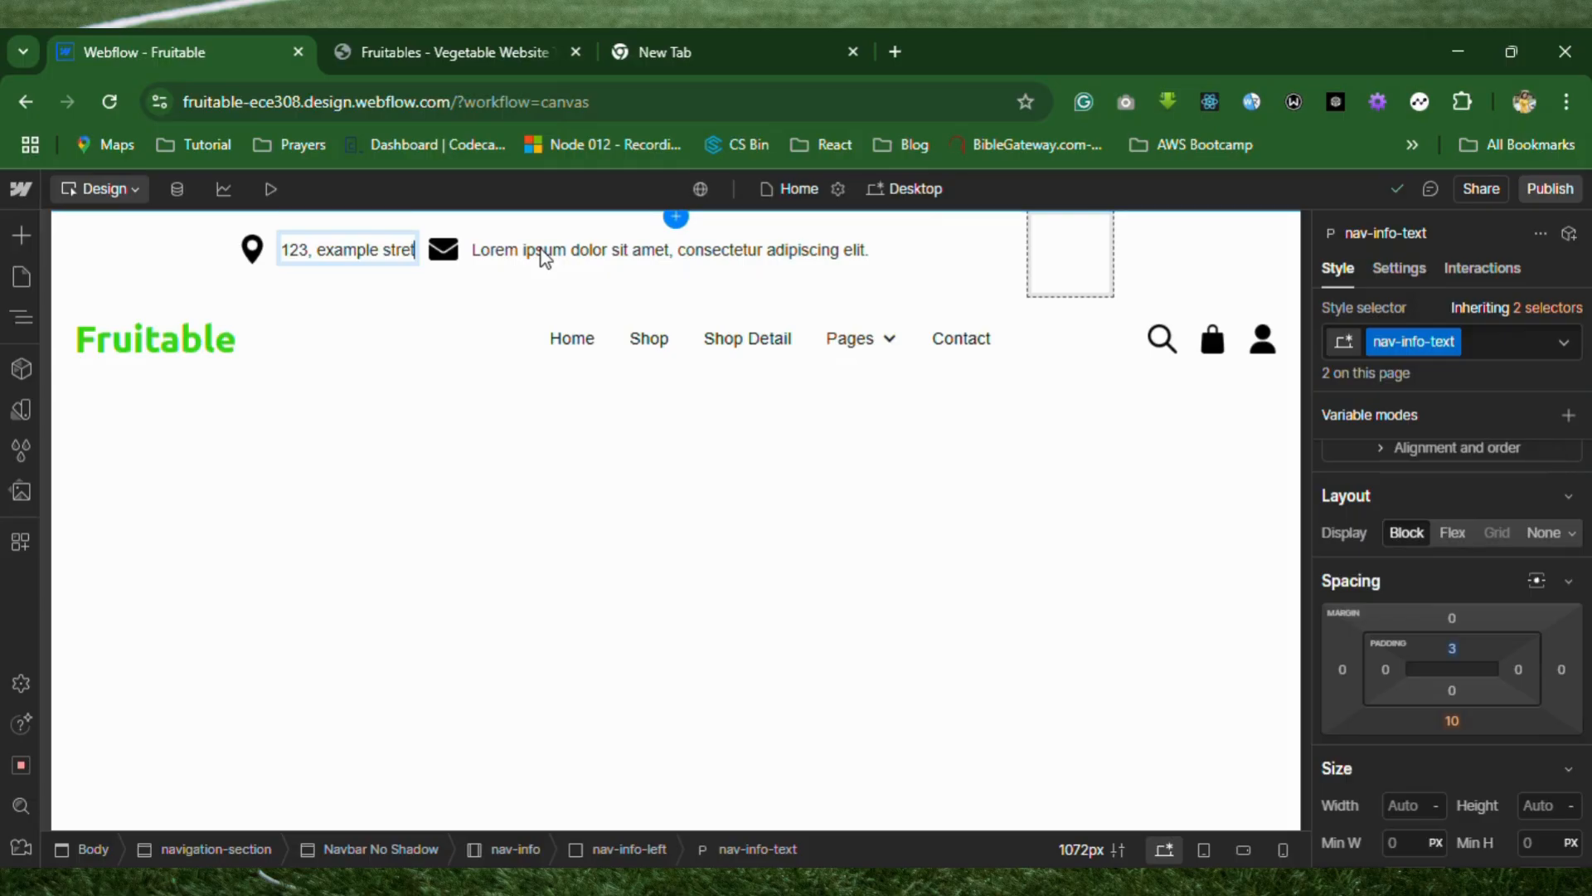
pyautogui.press('BackSpace')
pyautogui.write('et, N')
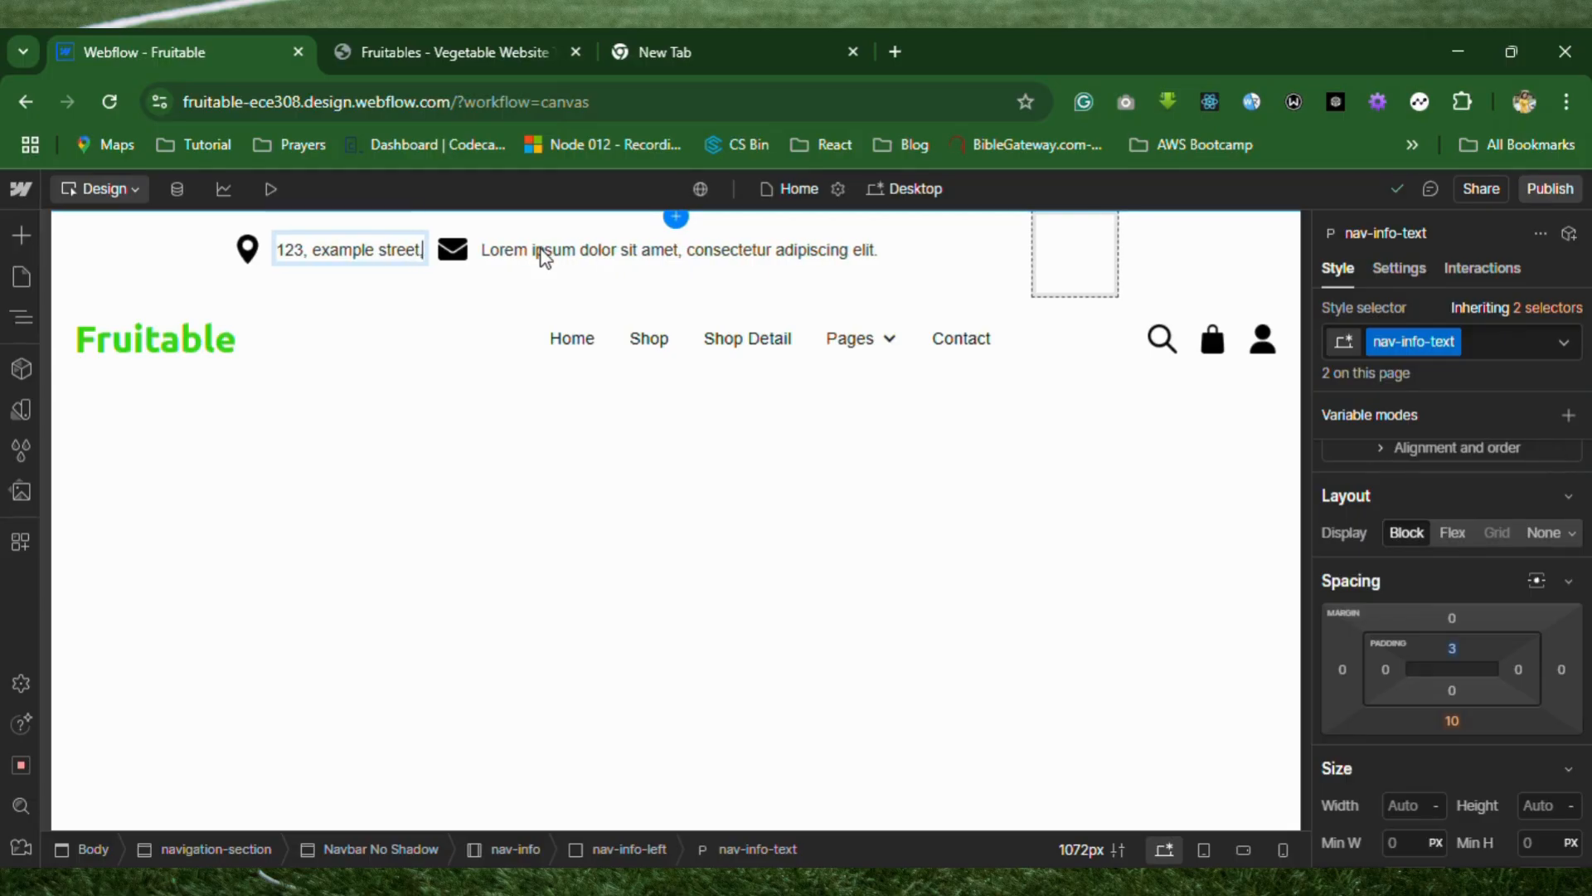
pyautogui.write('igeria')
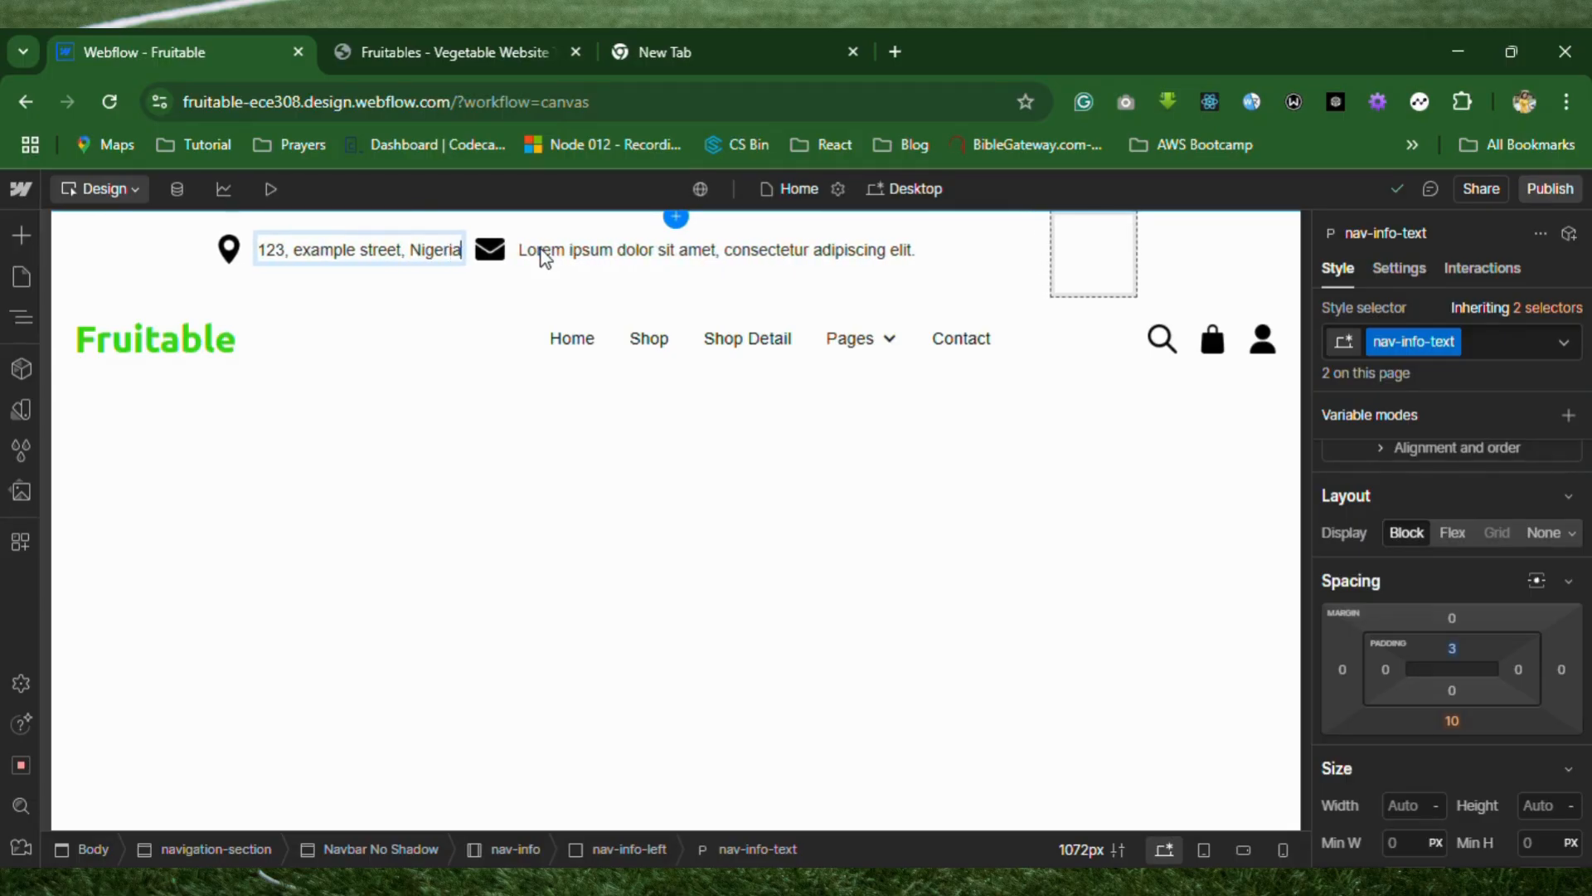
pyautogui.write('.')
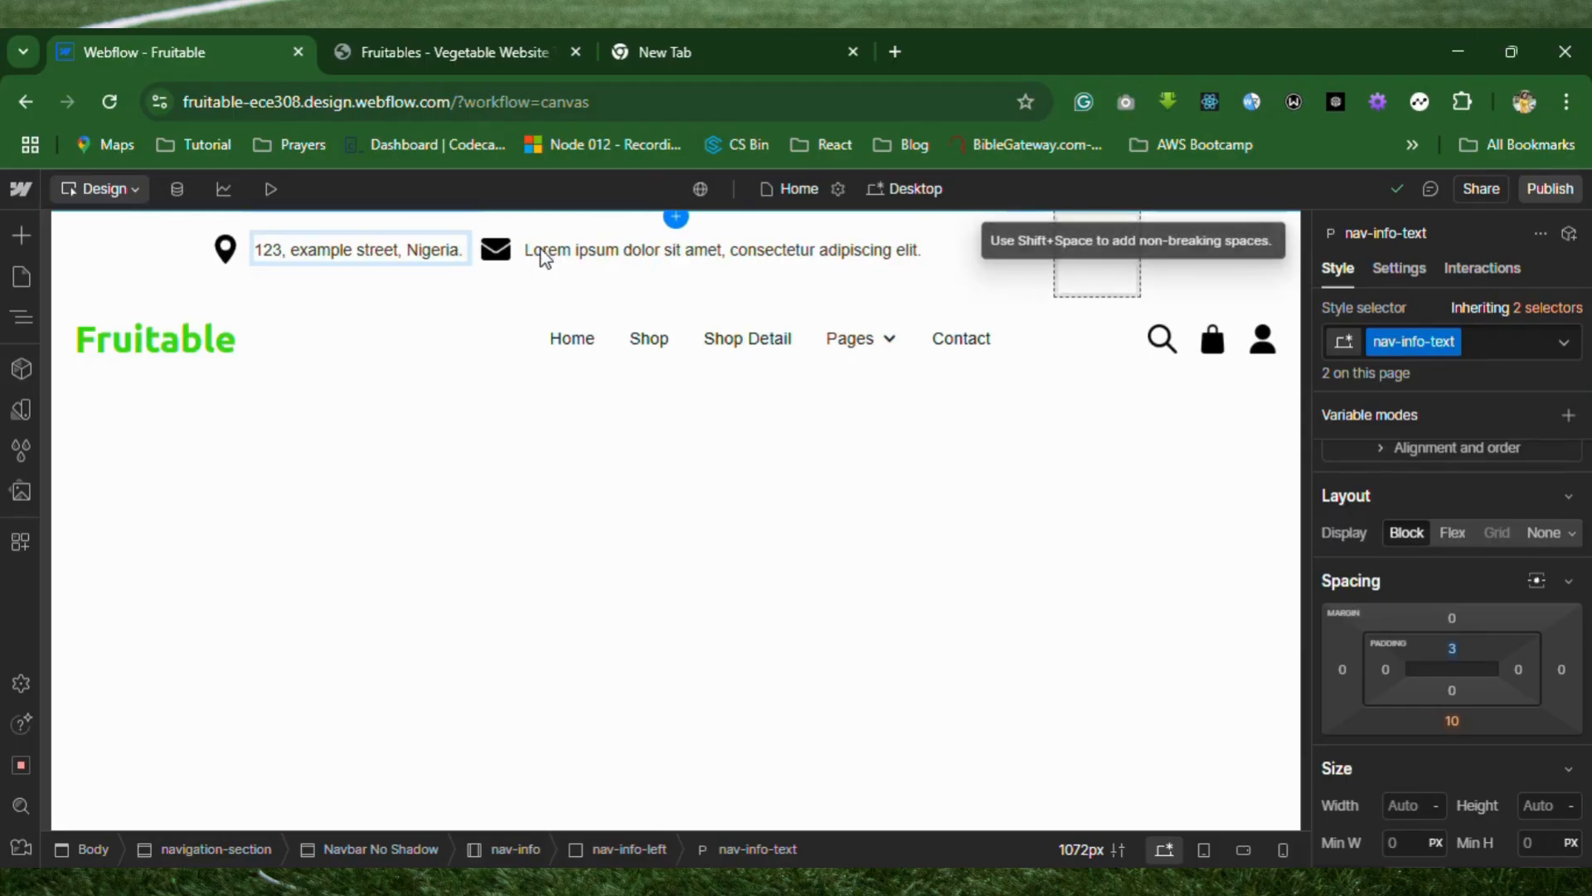
# Replace the placeholder text beside the envelope icon with an example e-mail address and leave text editing.
pyautogui.doubleClick(535, 253)
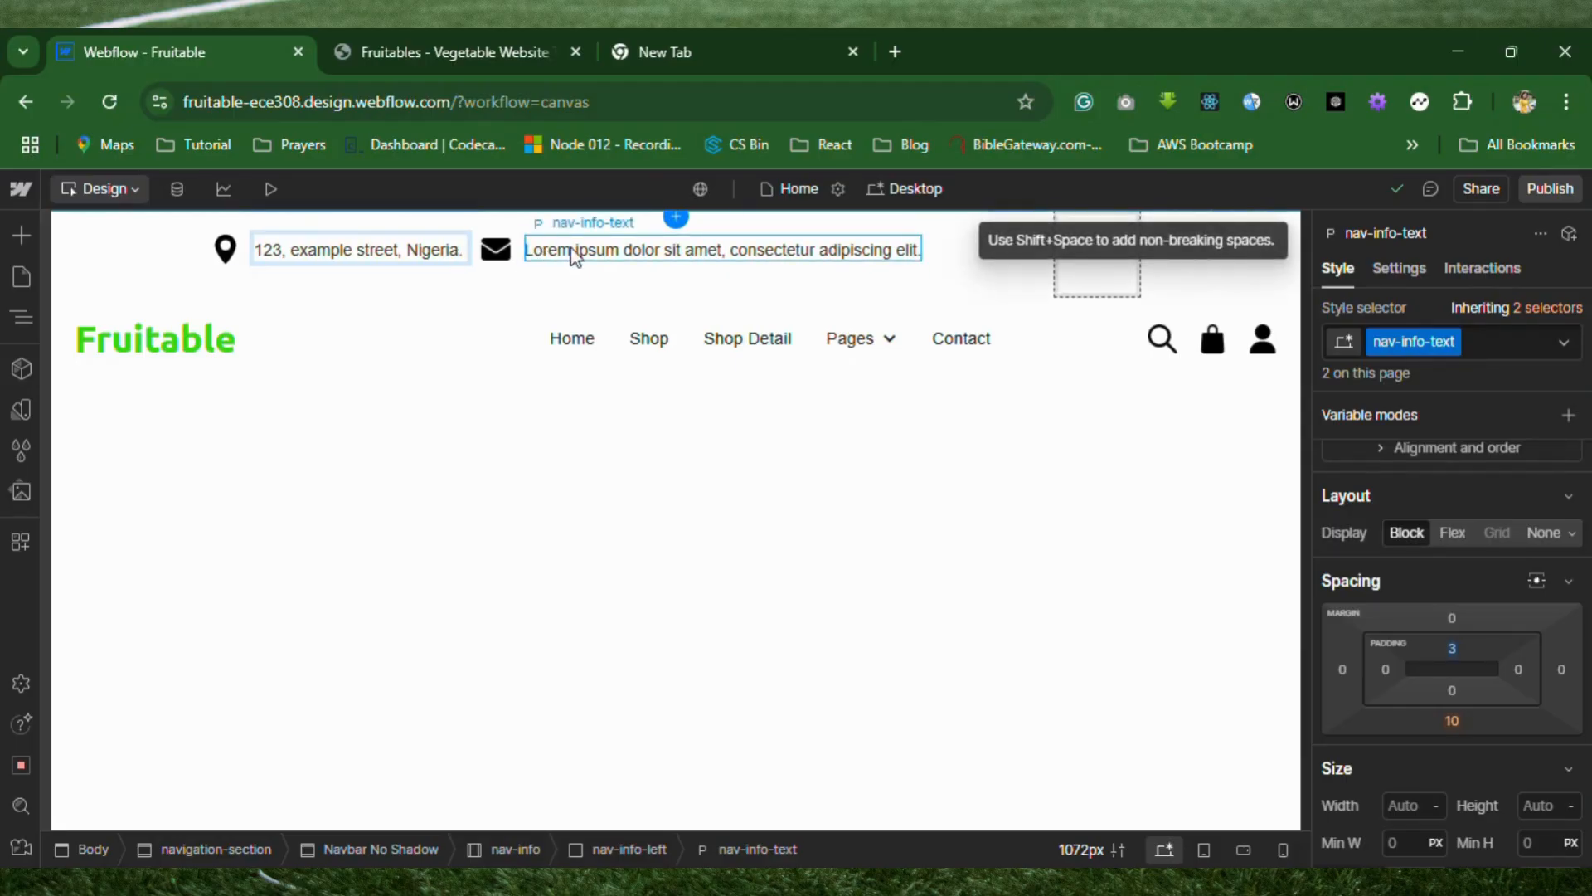
pyautogui.doubleClick(645, 250)
pyautogui.tripleClick(646, 249)
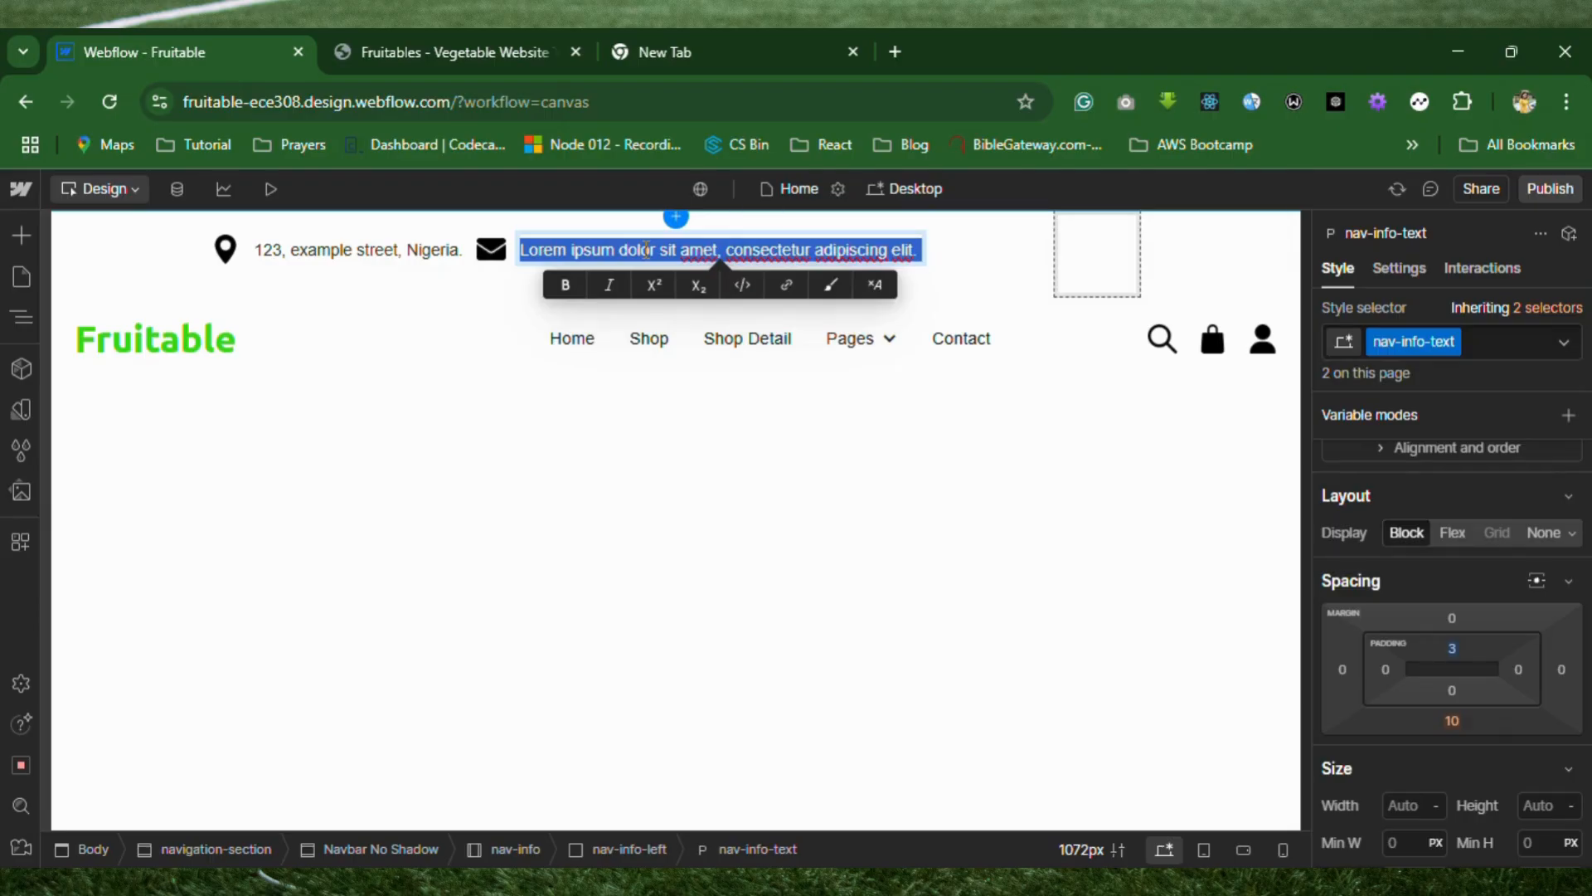
pyautogui.write('example@')
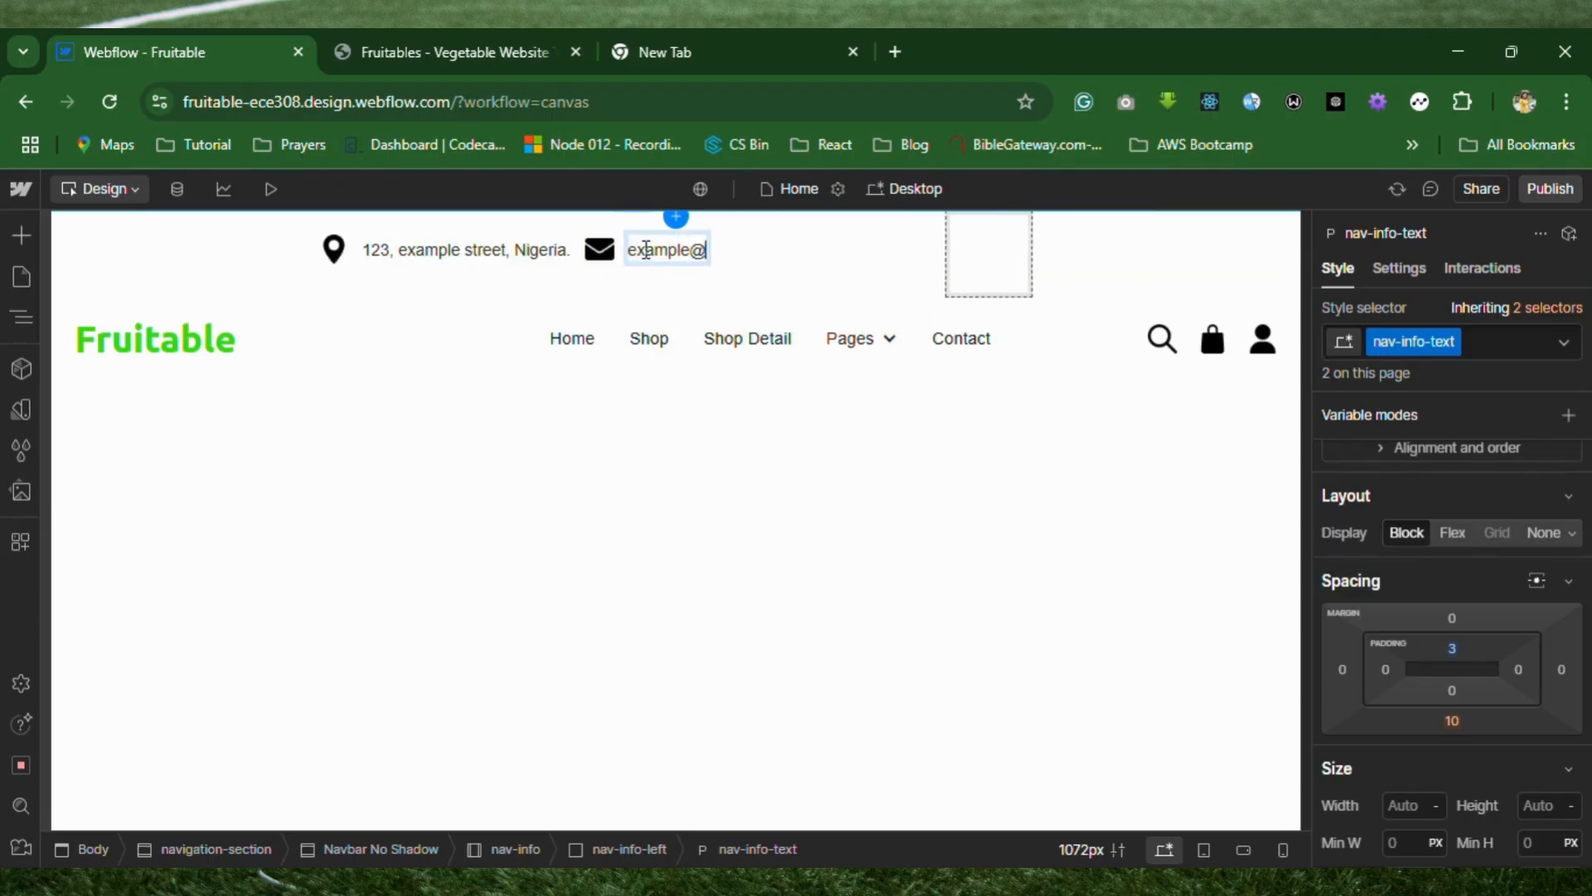
pyautogui.write('example')
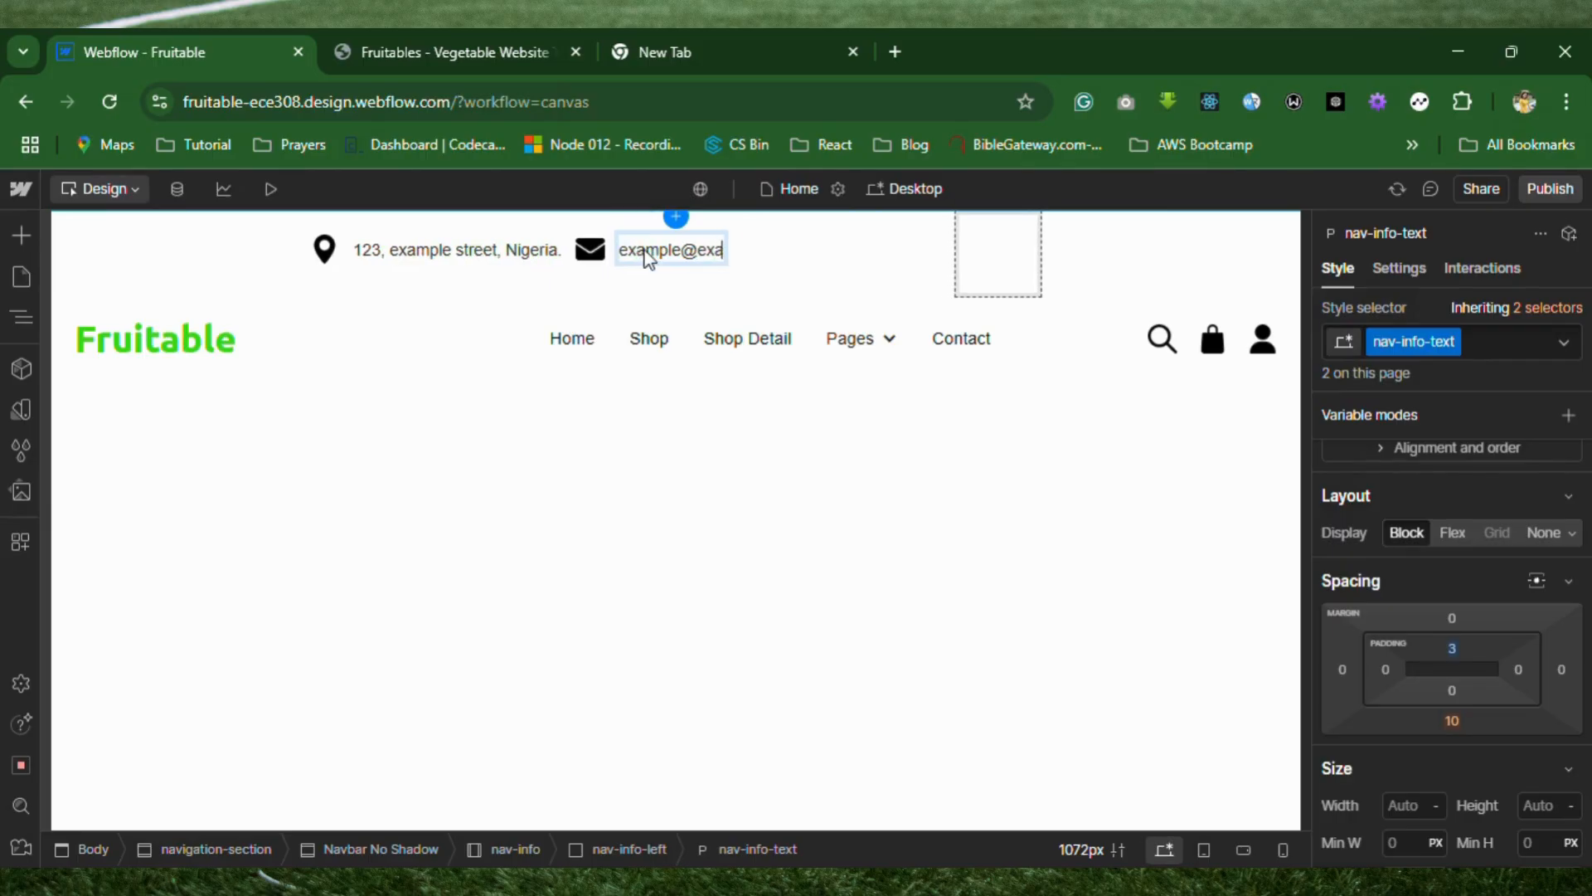
pyautogui.write('.com')
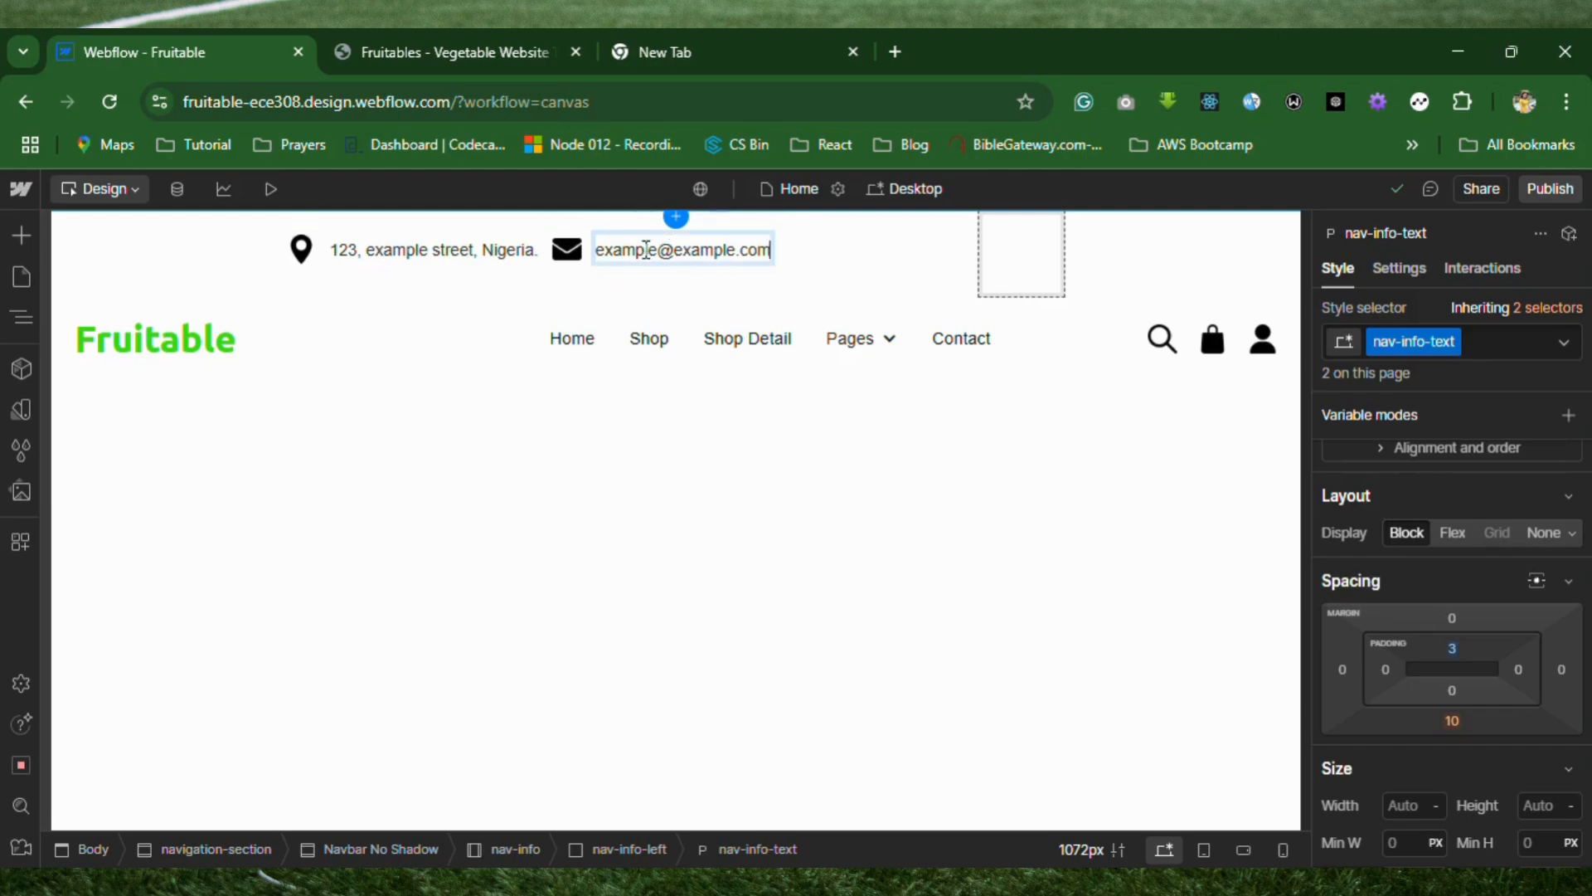
pyautogui.click(679, 474)
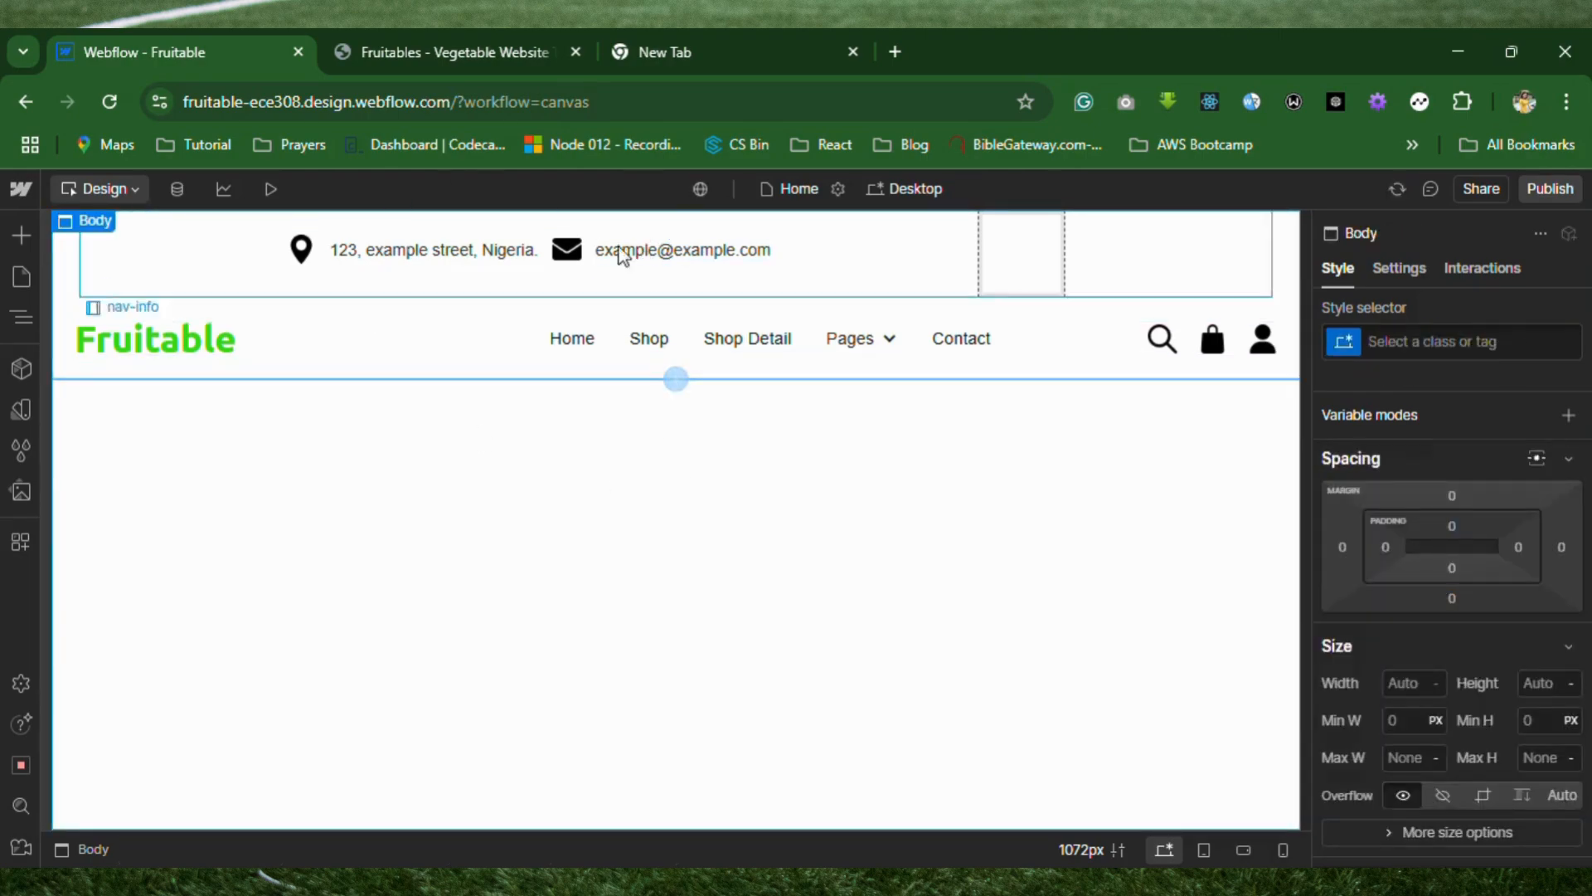
# Switch to the Fruitables template page and copy its "Privacy Policy / Terms of Use / Sales and Refunds" text from the green info bar.
pyautogui.click(196, 249)
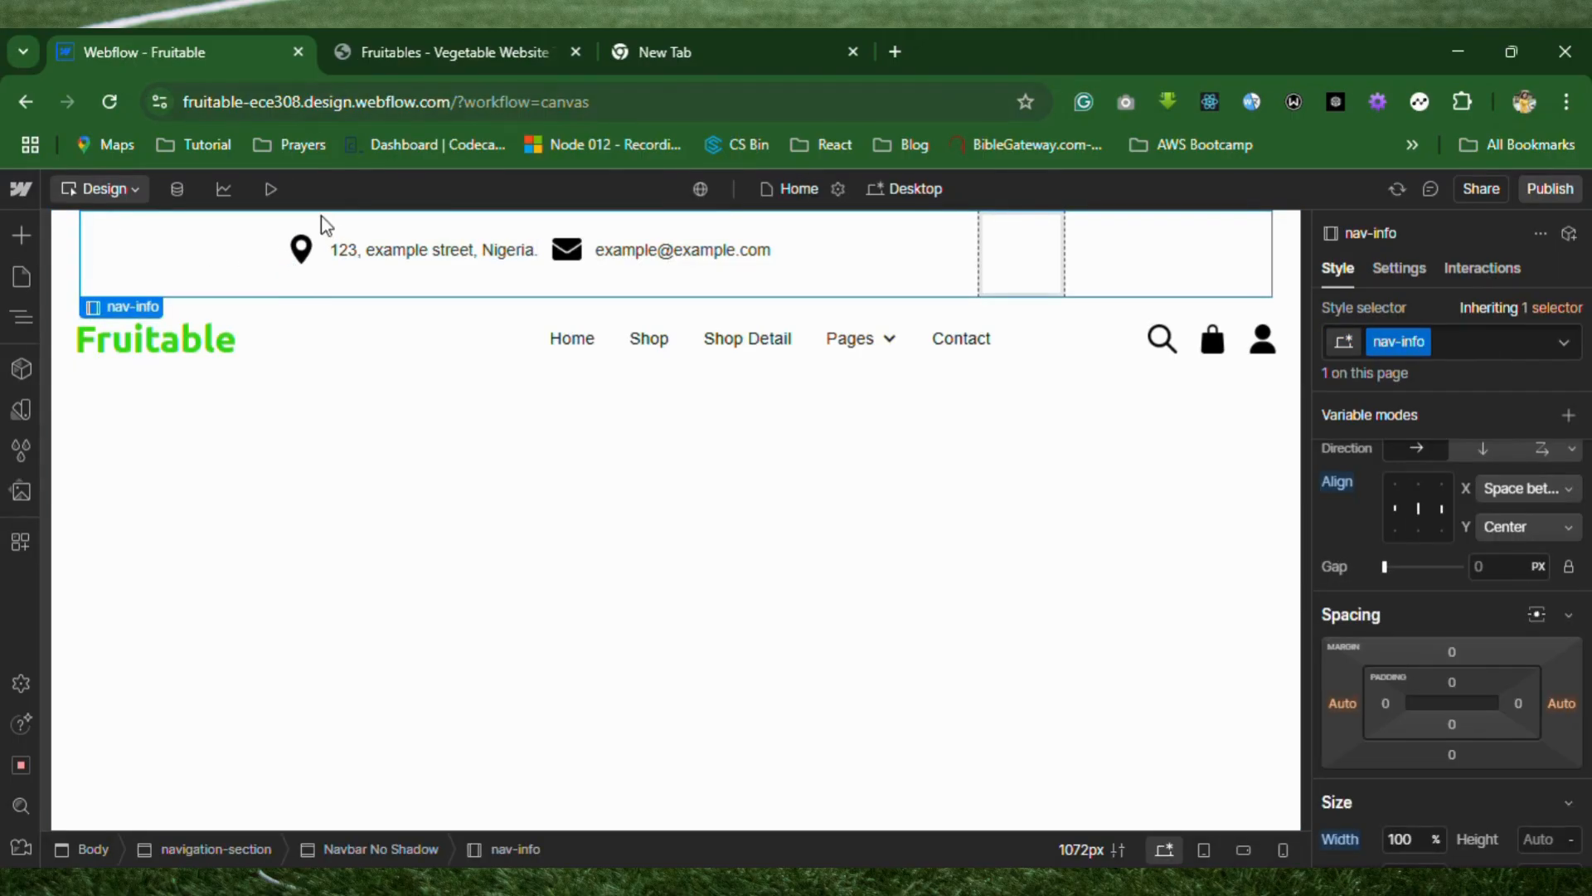
pyautogui.click(298, 269)
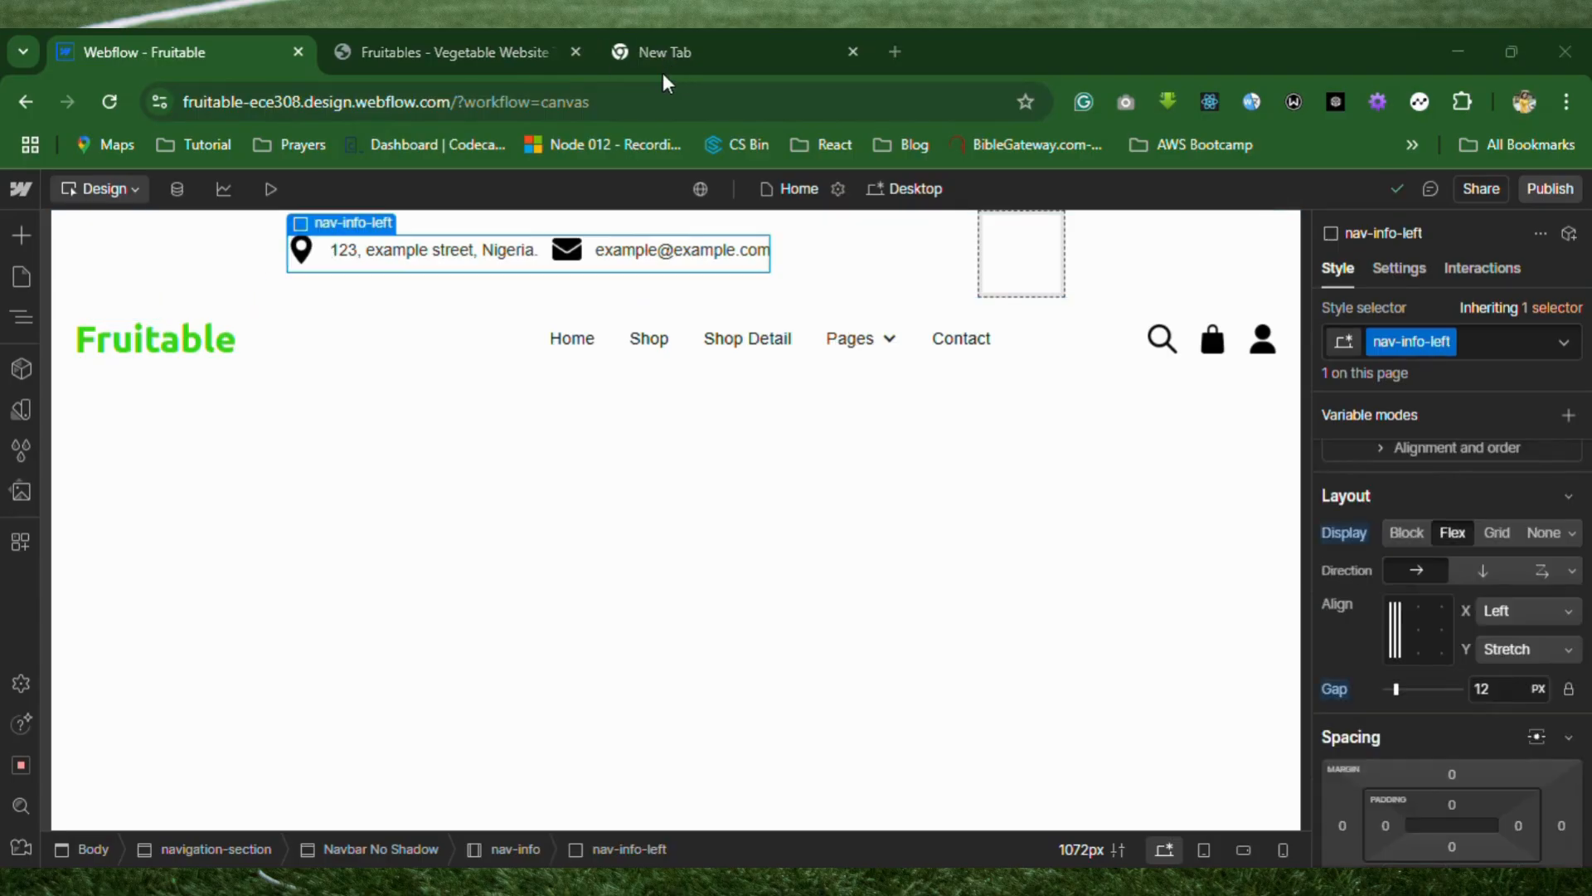
pyautogui.click(456, 50)
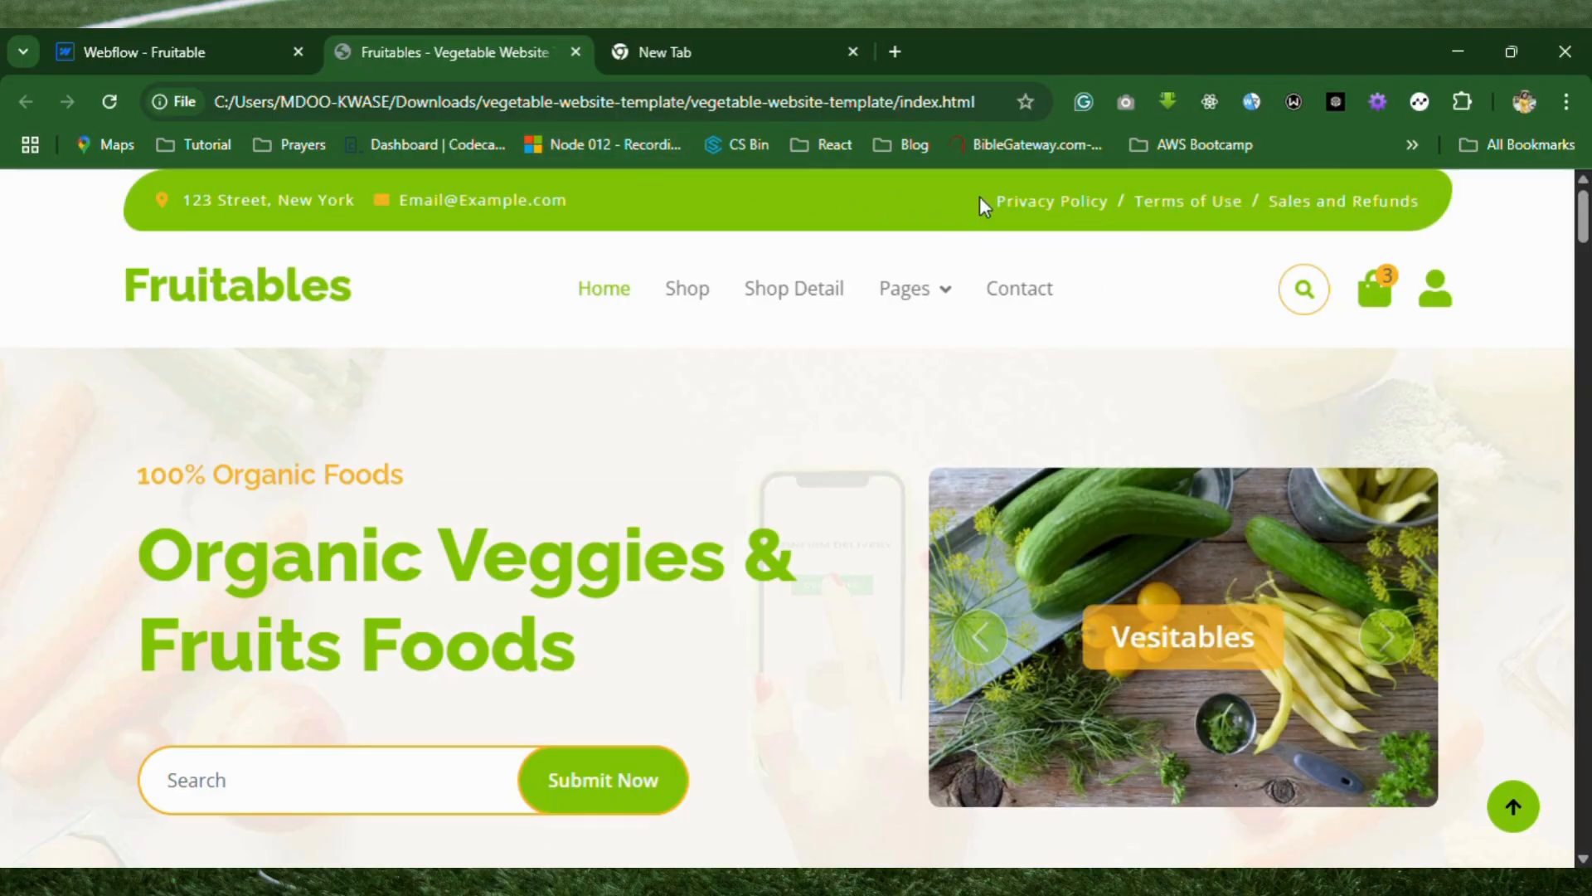
pyautogui.moveTo(978, 196); pyautogui.dragTo(1423, 208)
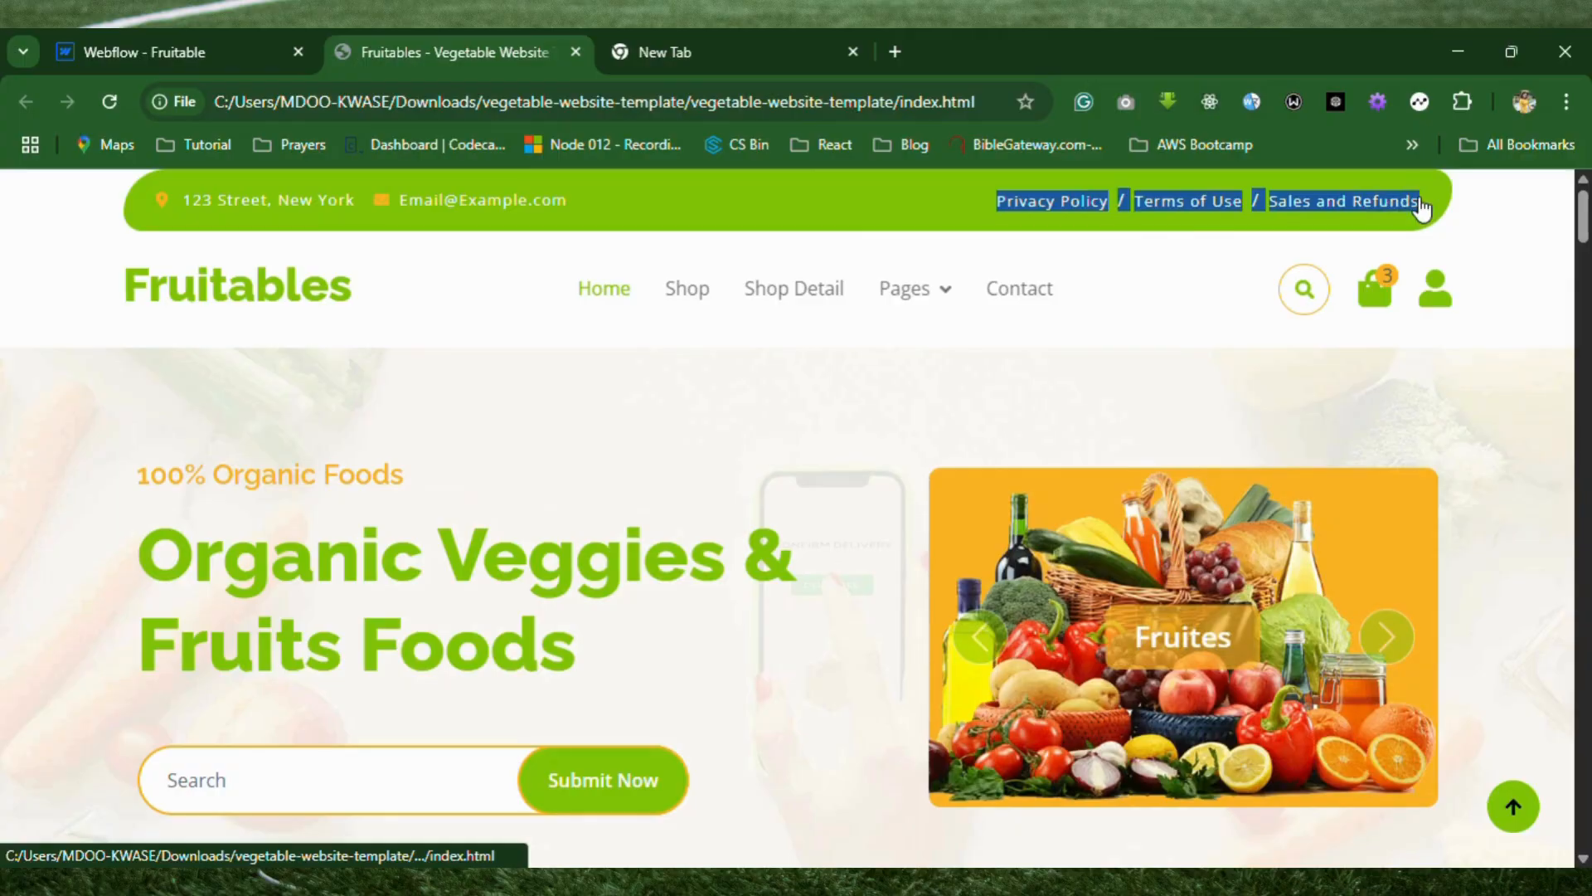
# Switch back to the Webflow Designer and add a paragraph inside the empty nav-info-right block.
pyautogui.click(167, 46)
pyautogui.click(1013, 273)
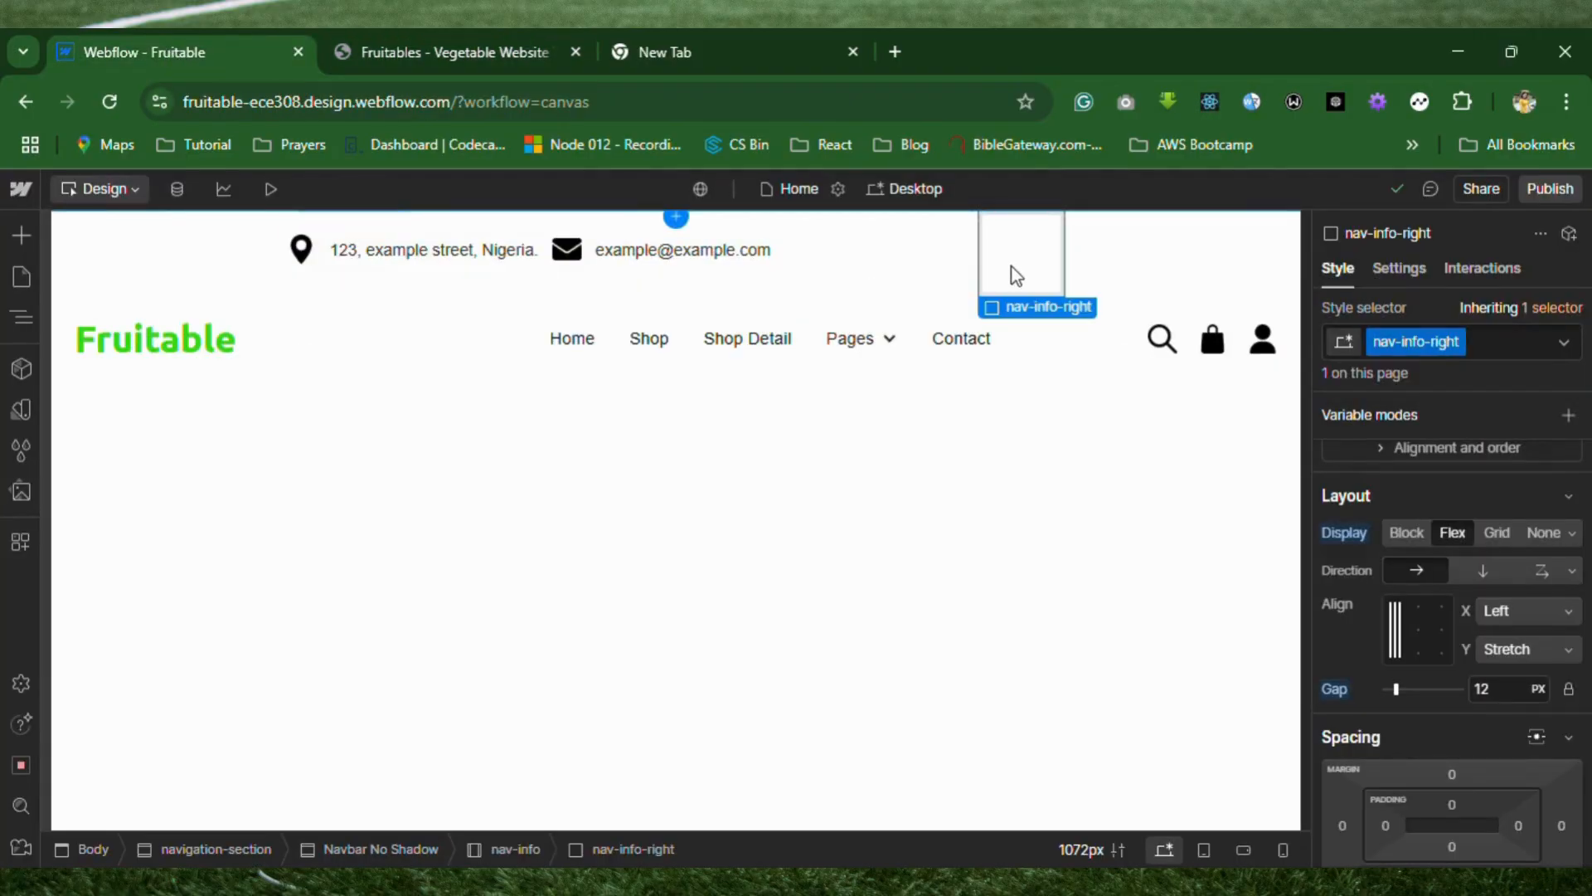
pyautogui.click(23, 326)
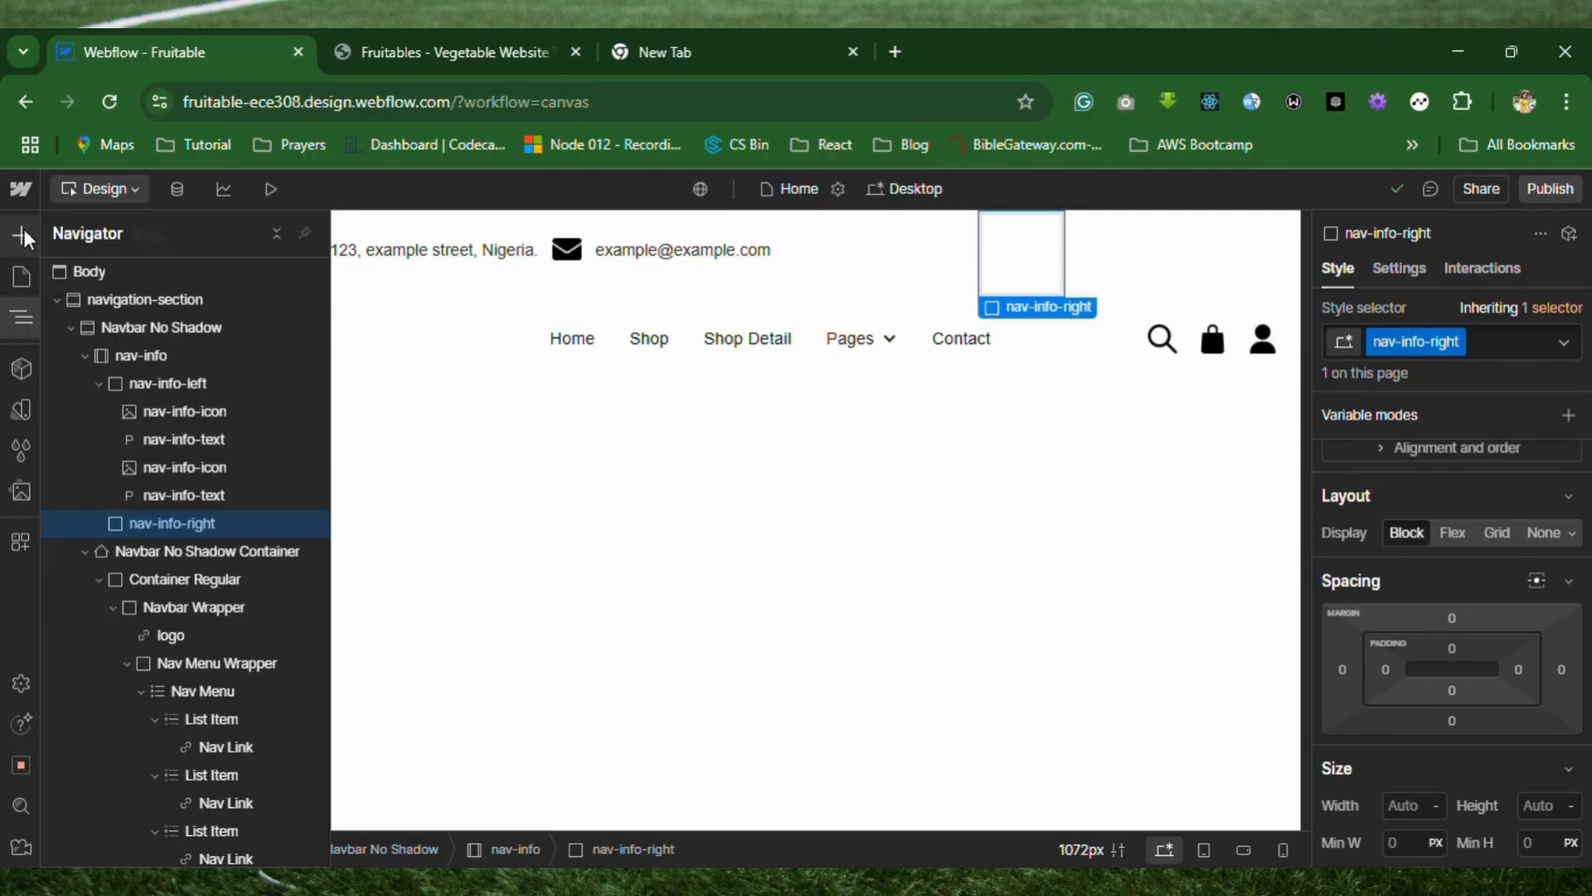
pyautogui.click(24, 228)
pyautogui.scroll(-6, 222, 775)
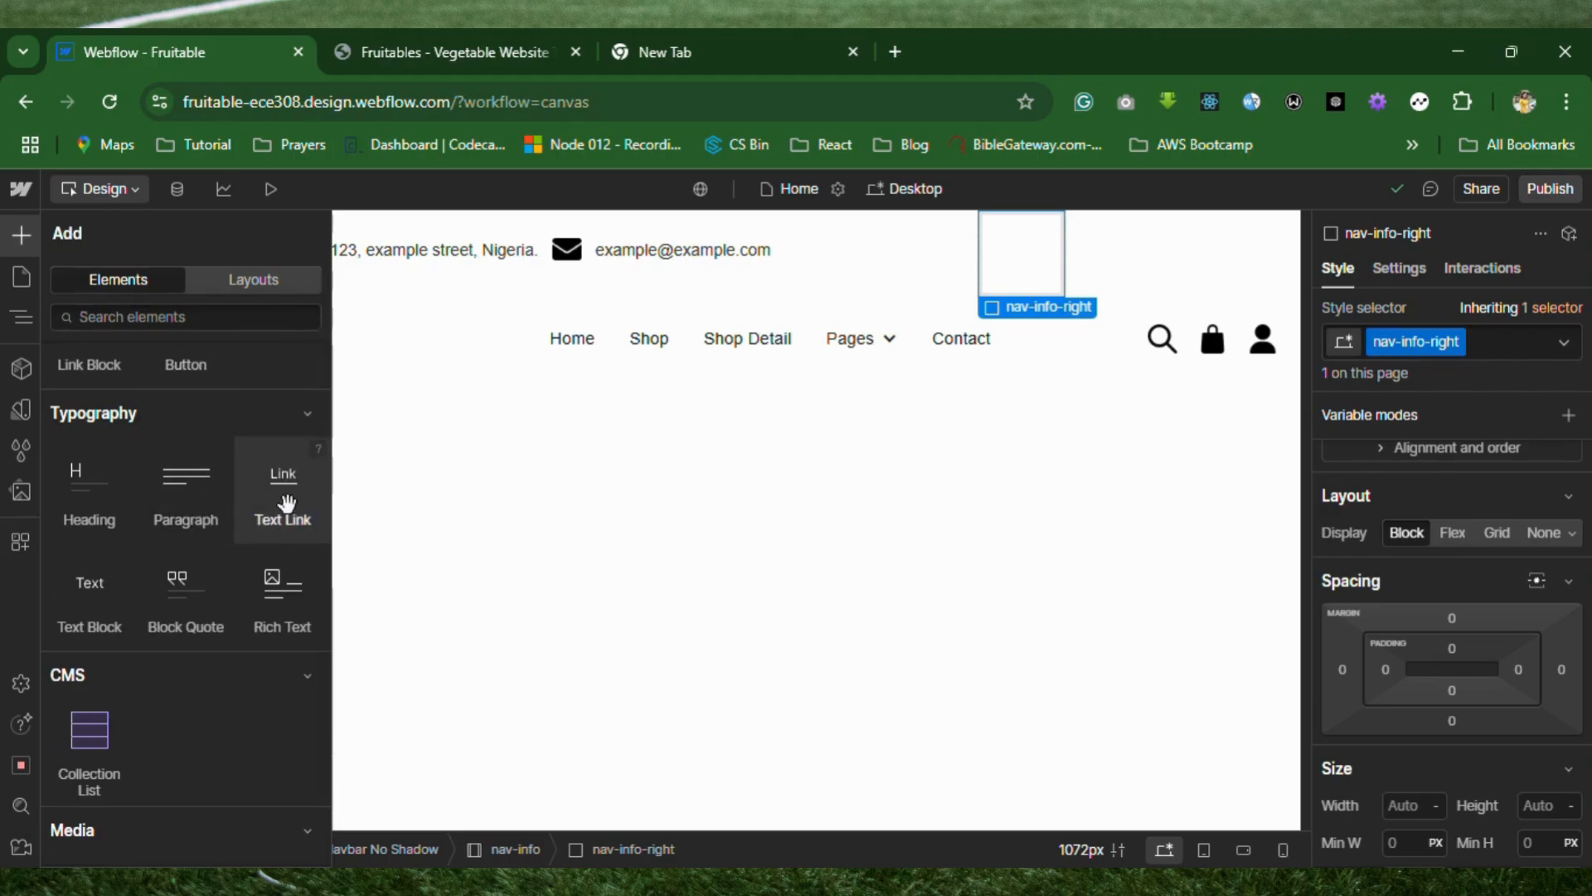
pyautogui.moveTo(206, 528); pyautogui.dragTo(1001, 270)
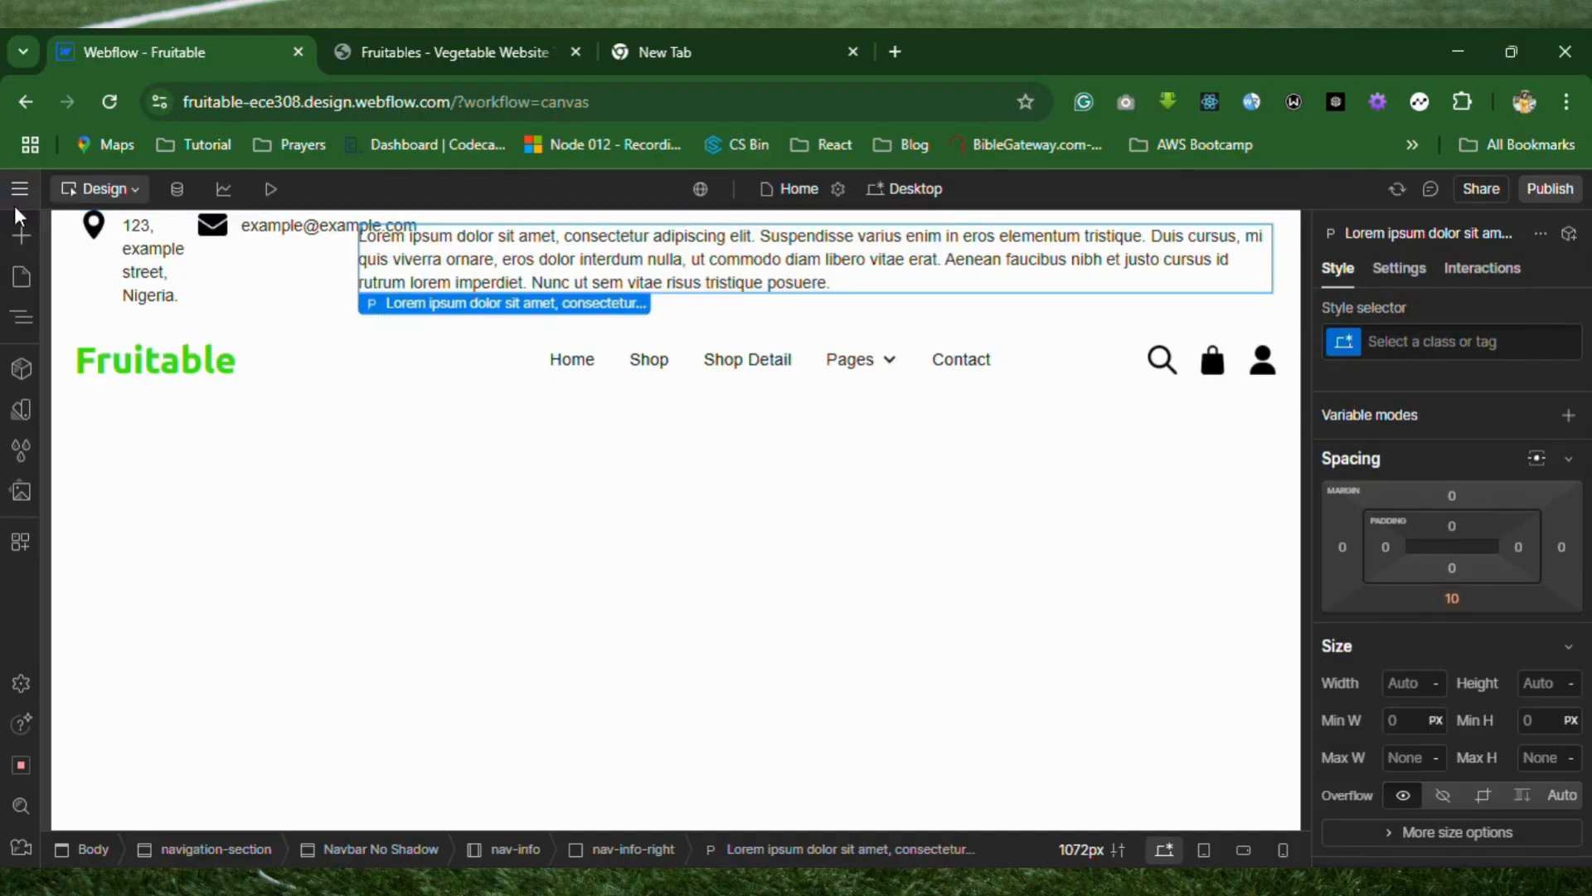
# Replace the new paragraph's placeholder with the copied text, spaced around the slashes as "Privacy Policy / Terms of Use / Sales and Refunds".
pyautogui.click(20, 315)
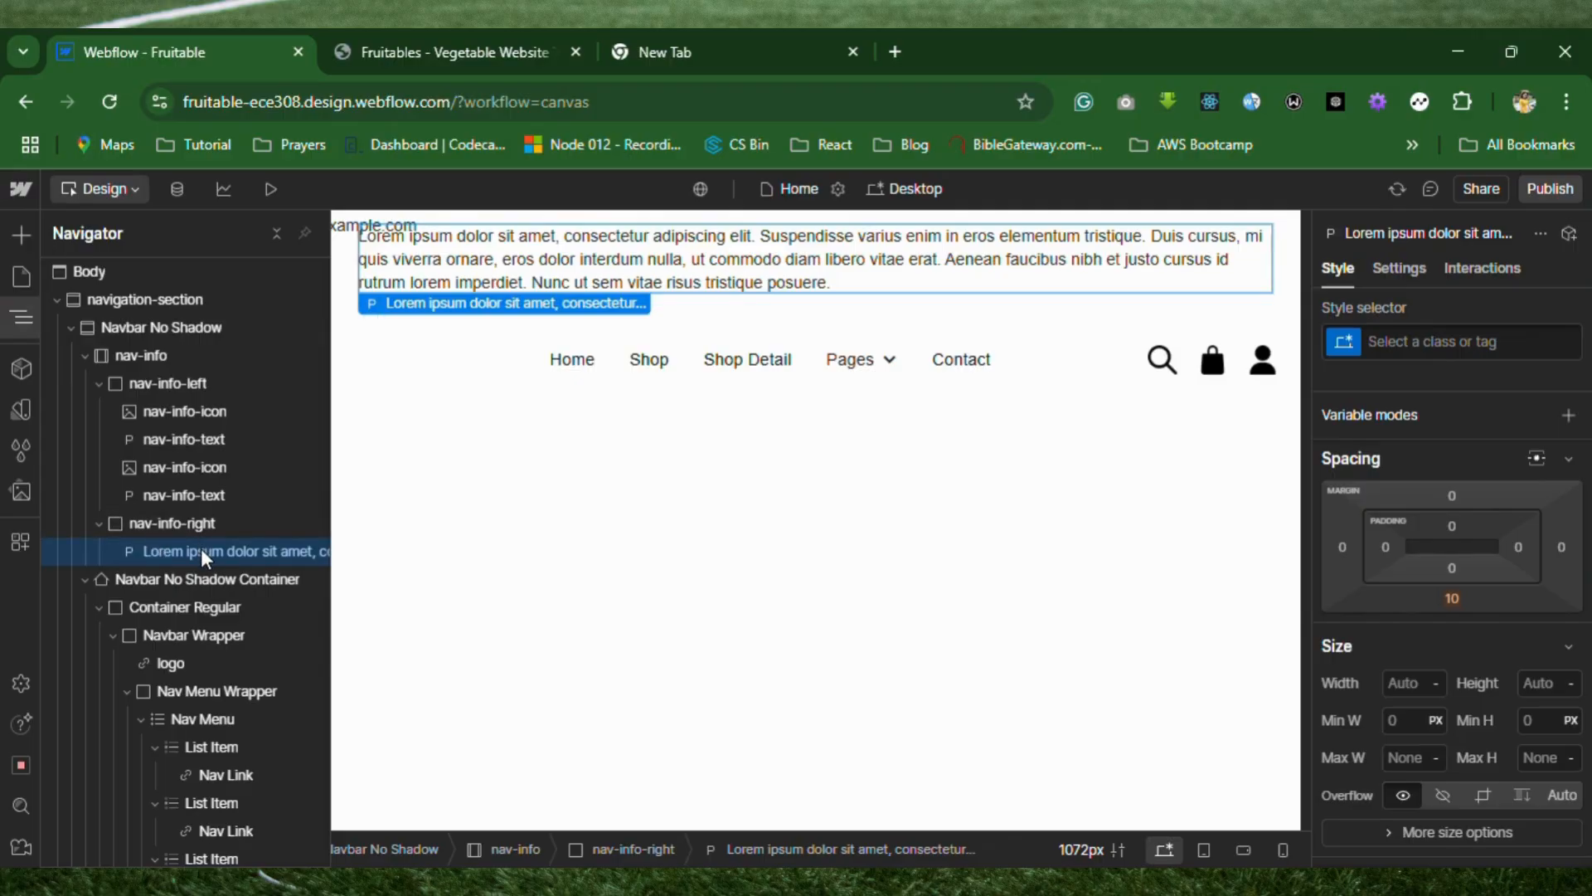
pyautogui.click(660, 274)
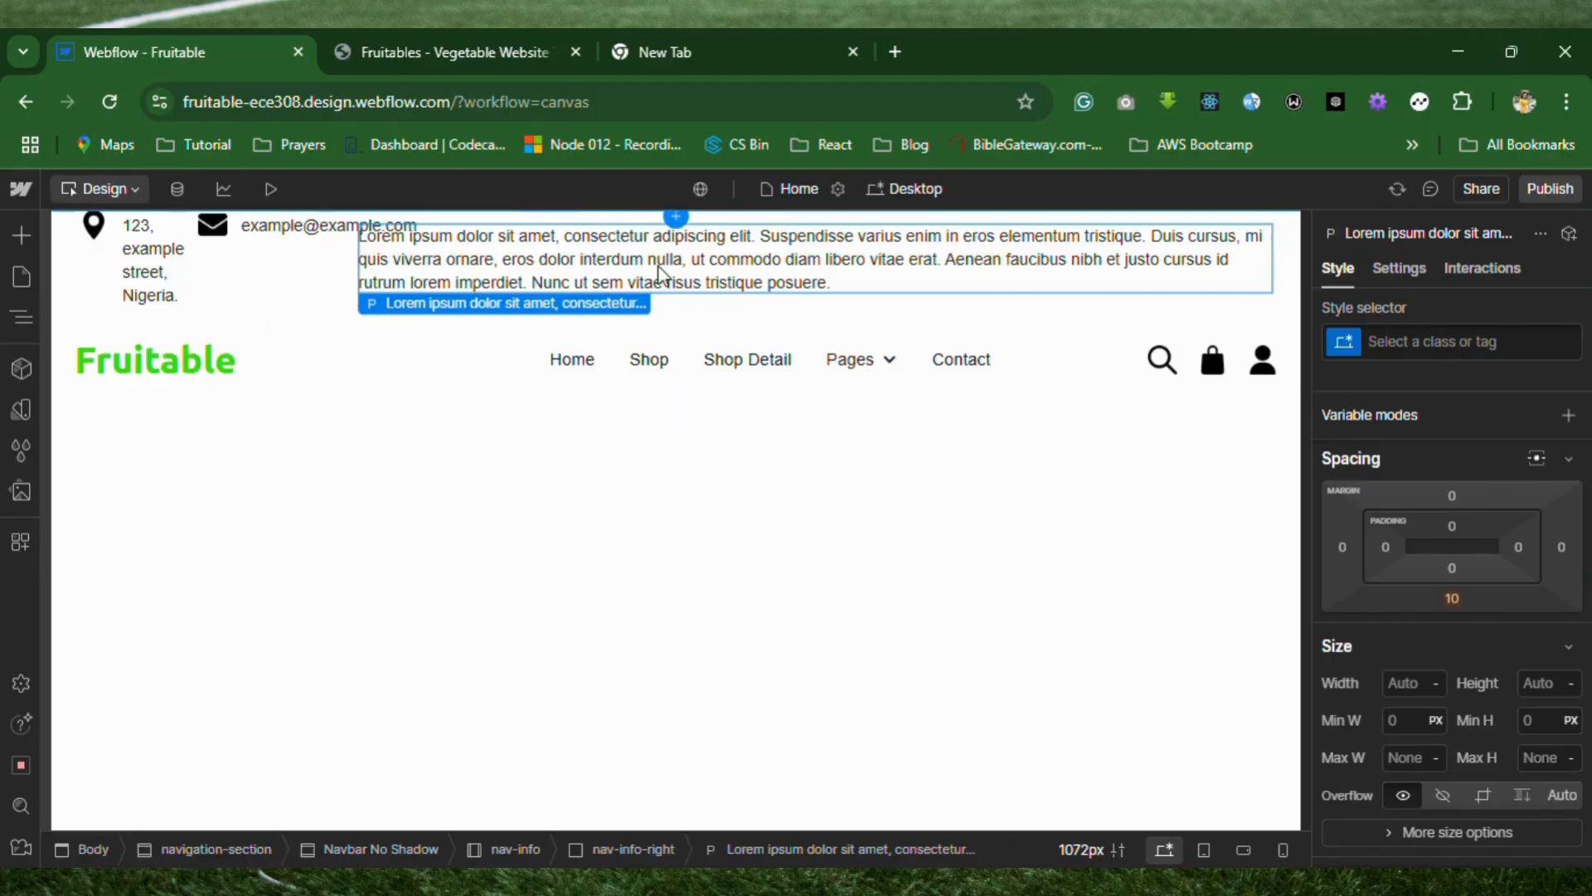
pyautogui.doubleClick(659, 274)
pyautogui.hotkey('ctrl', 'a')
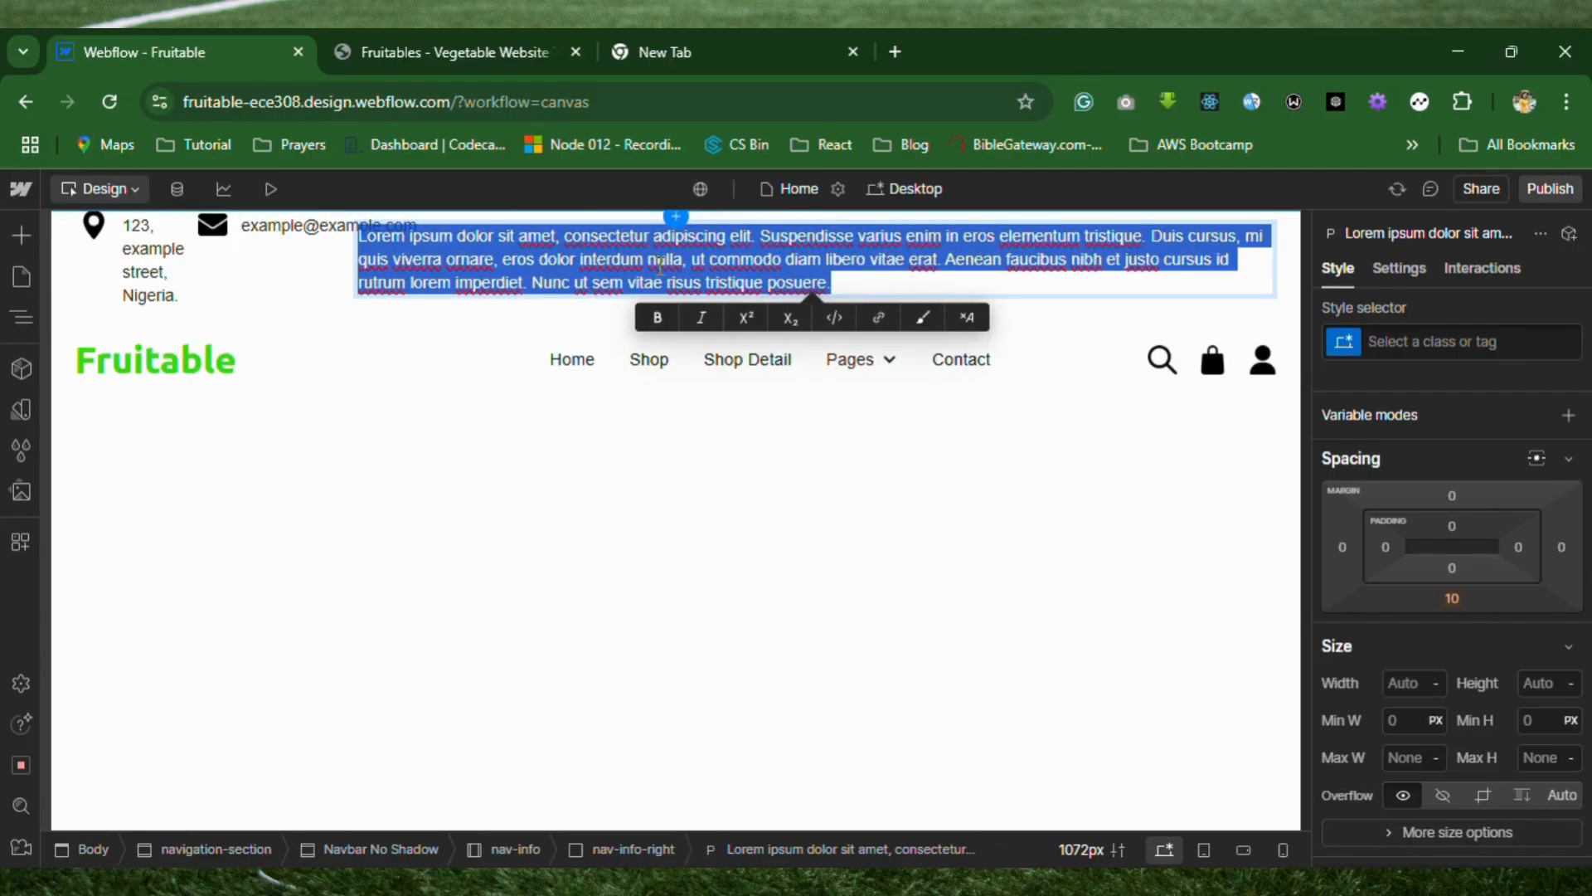
pyautogui.write('Privacy Policy/Terms of Use/Sales and Refunds')
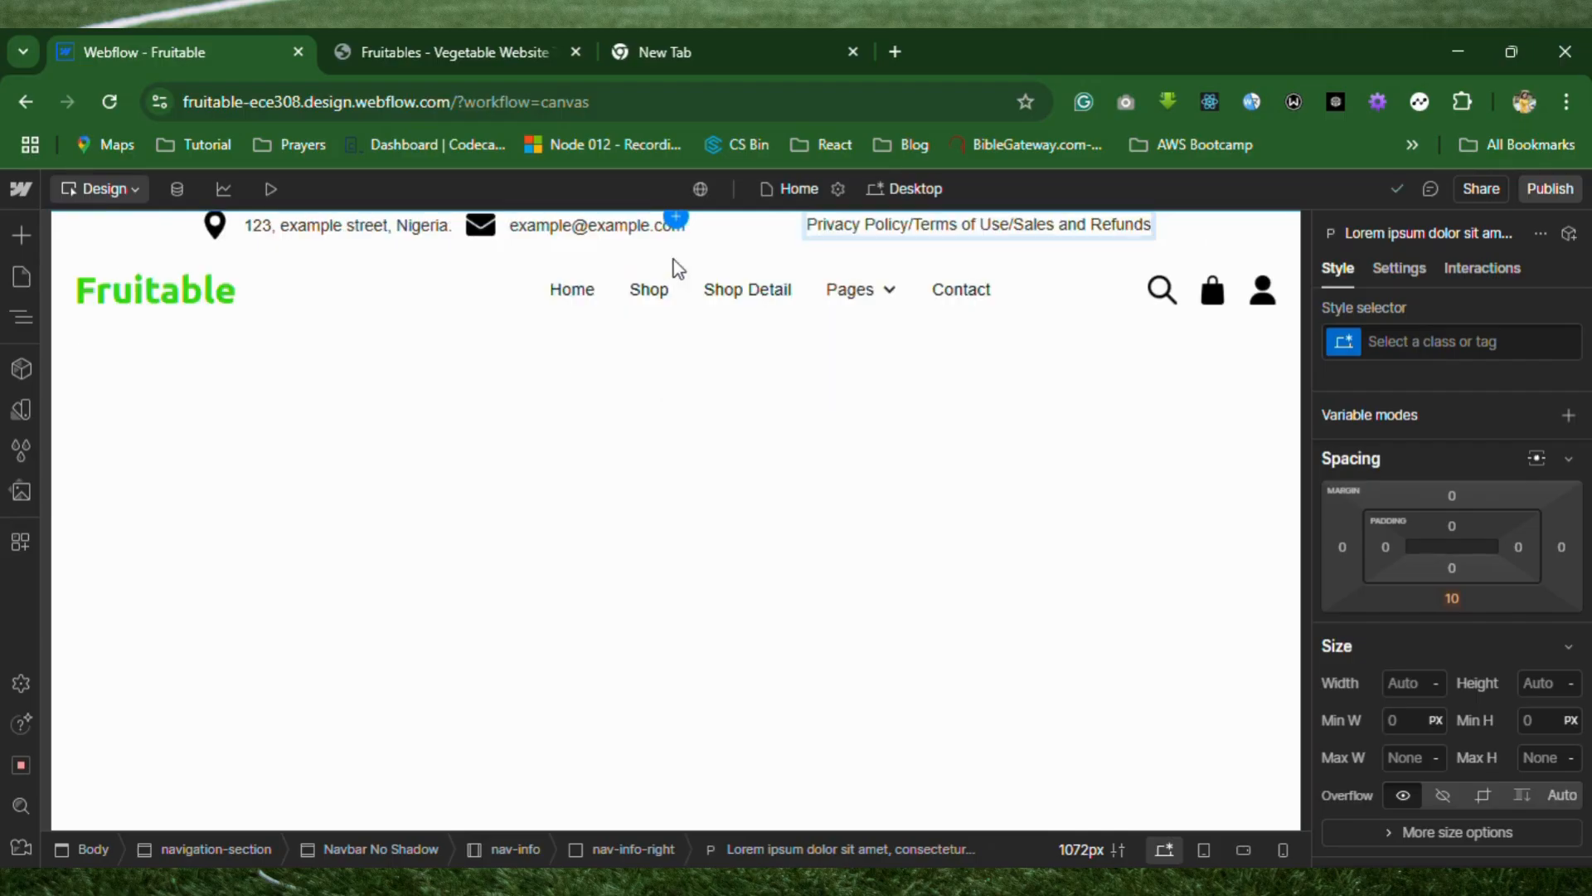
pyautogui.click(912, 226)
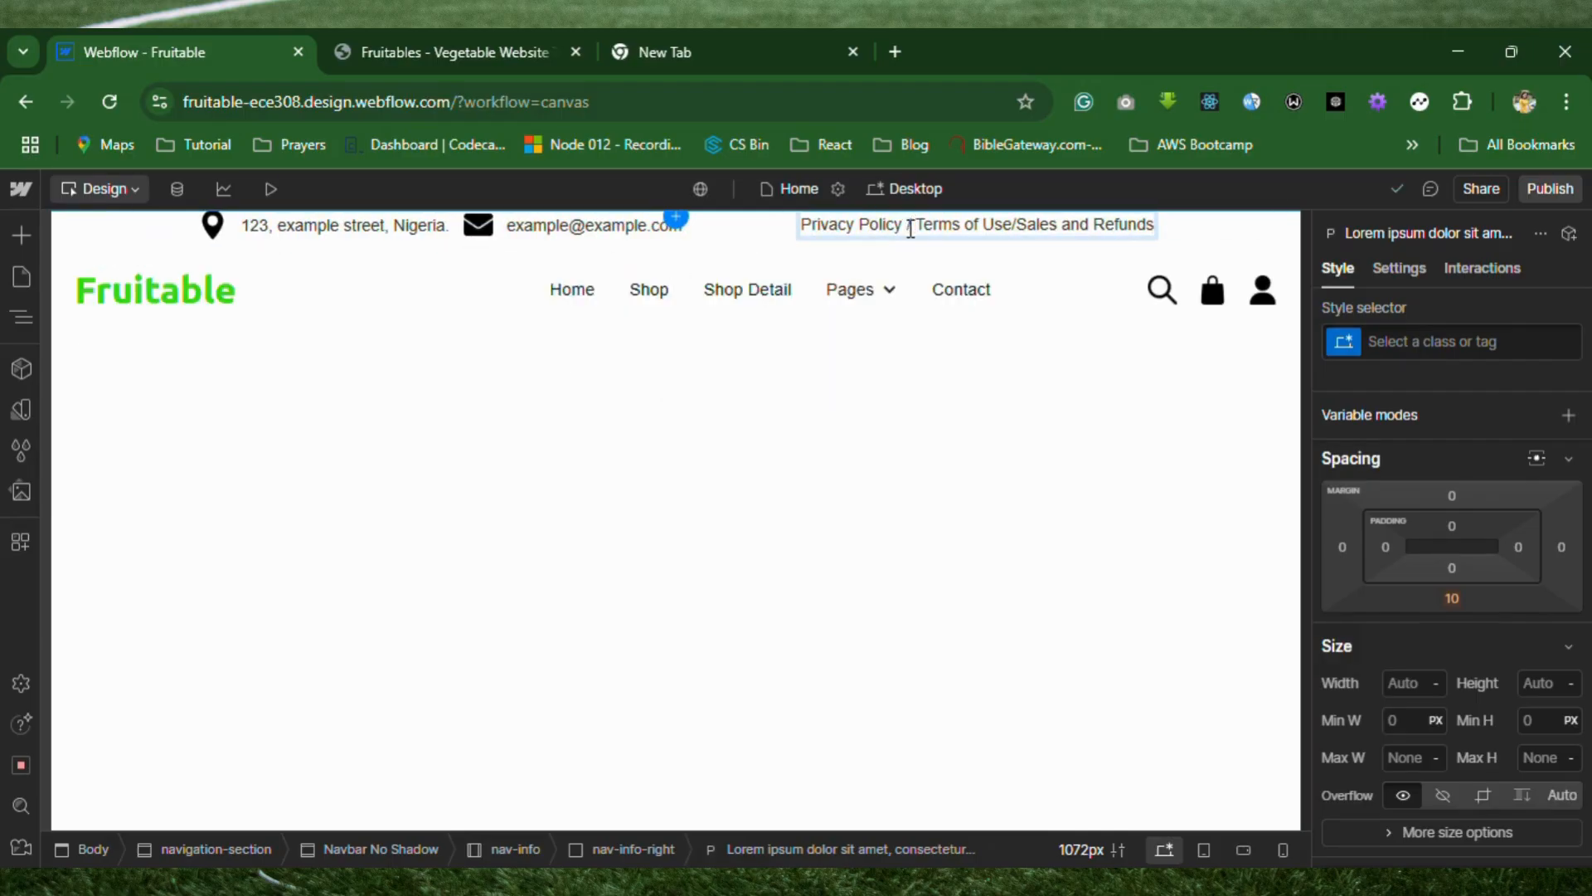
pyautogui.click(1012, 225)
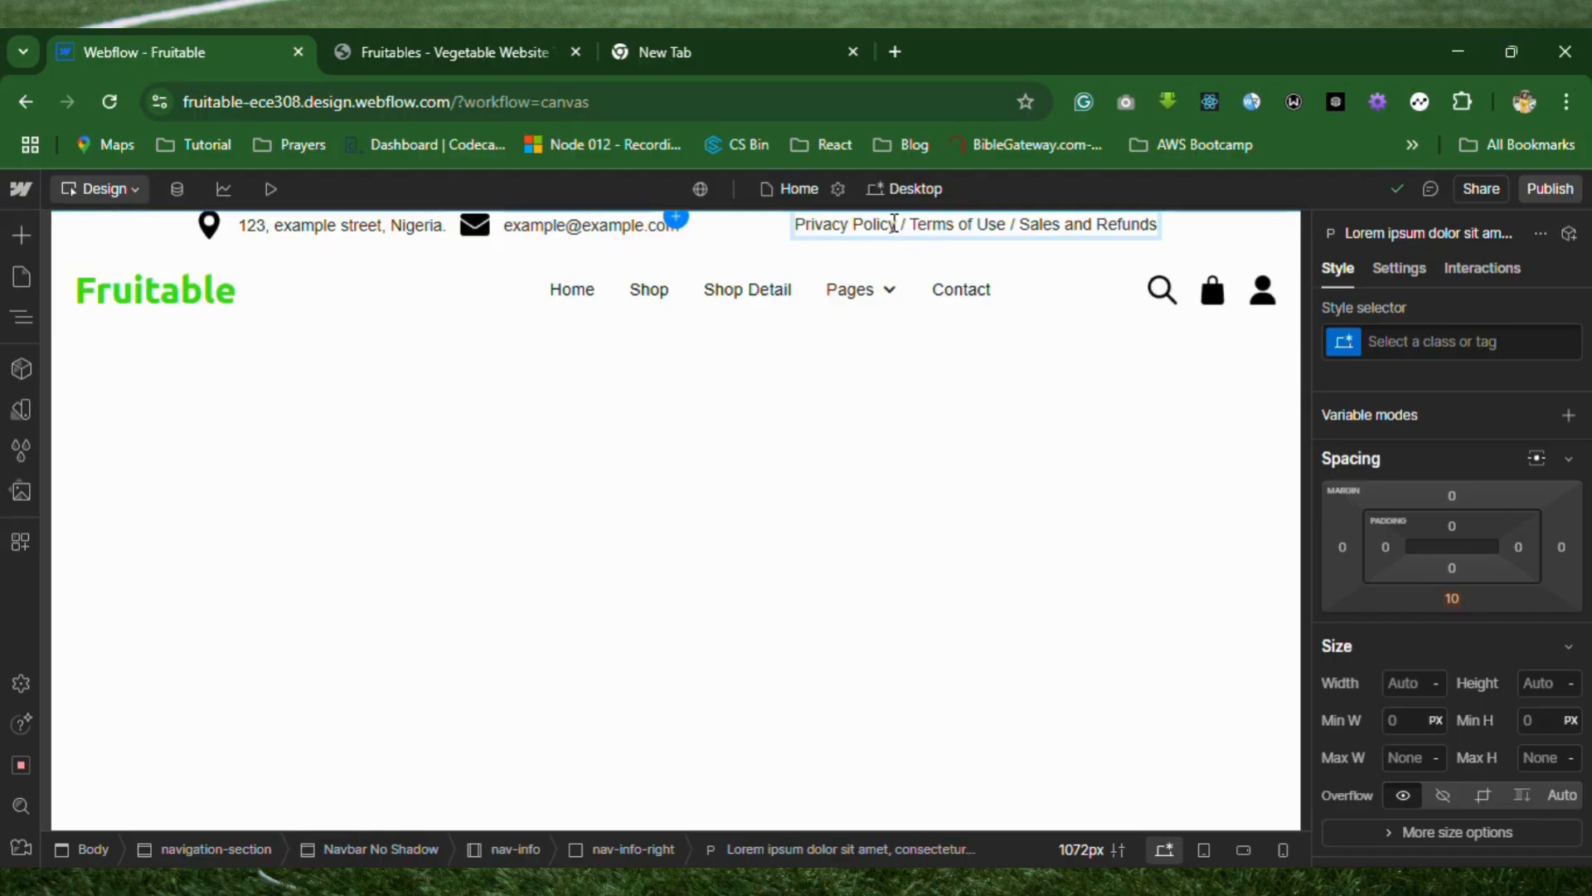
# Duplicate the policy paragraph twice inside the nav-info-right block.
pyautogui.moveTo(896, 224); pyautogui.dragTo(790, 232)
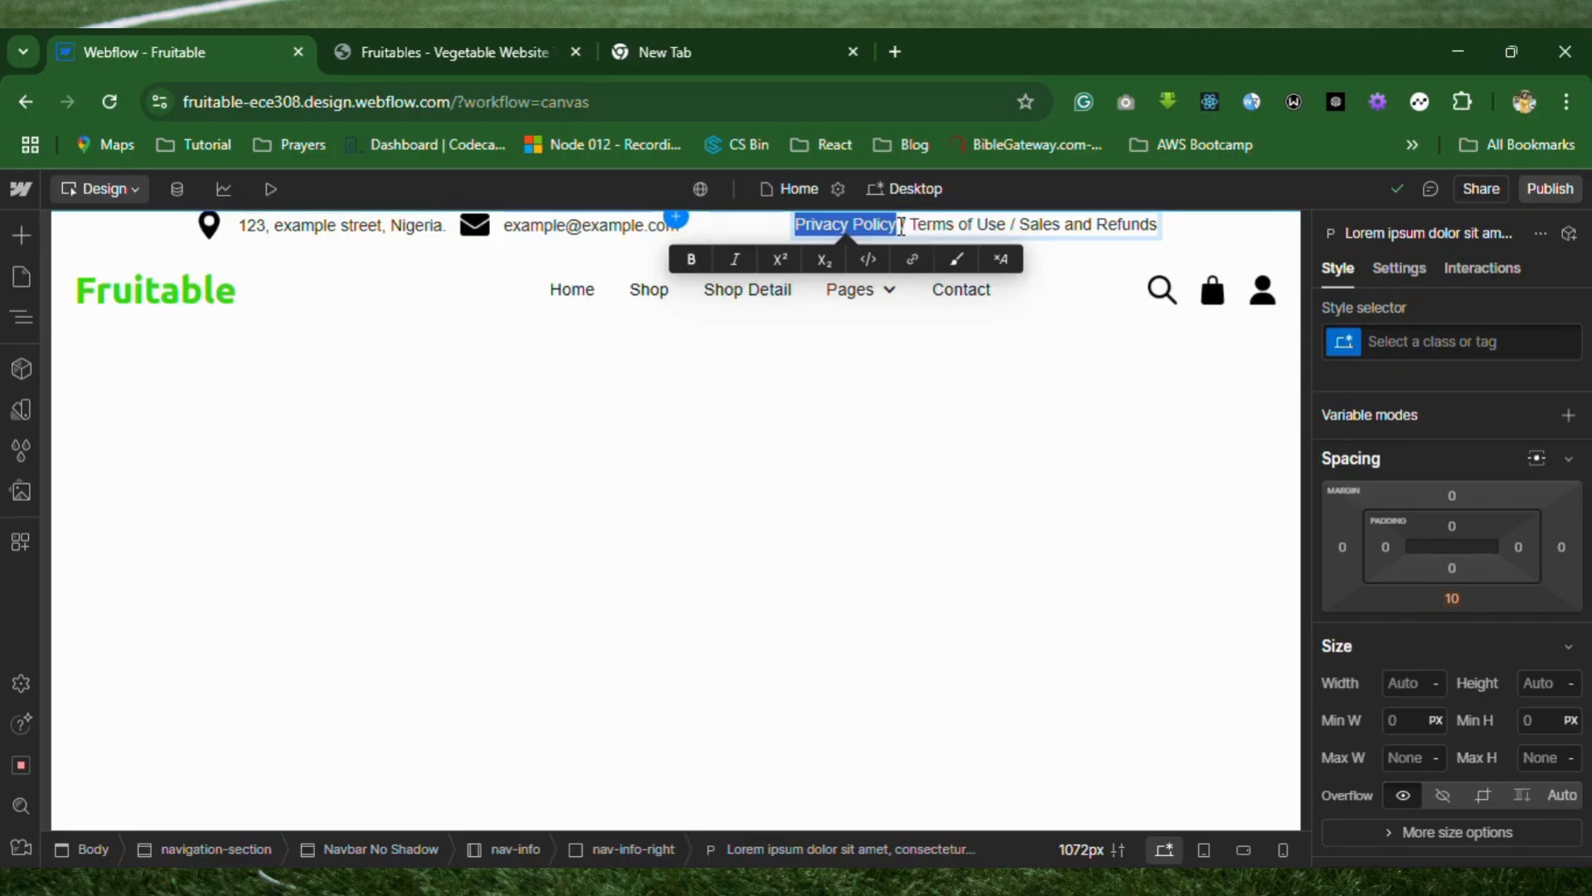
pyautogui.click(23, 320)
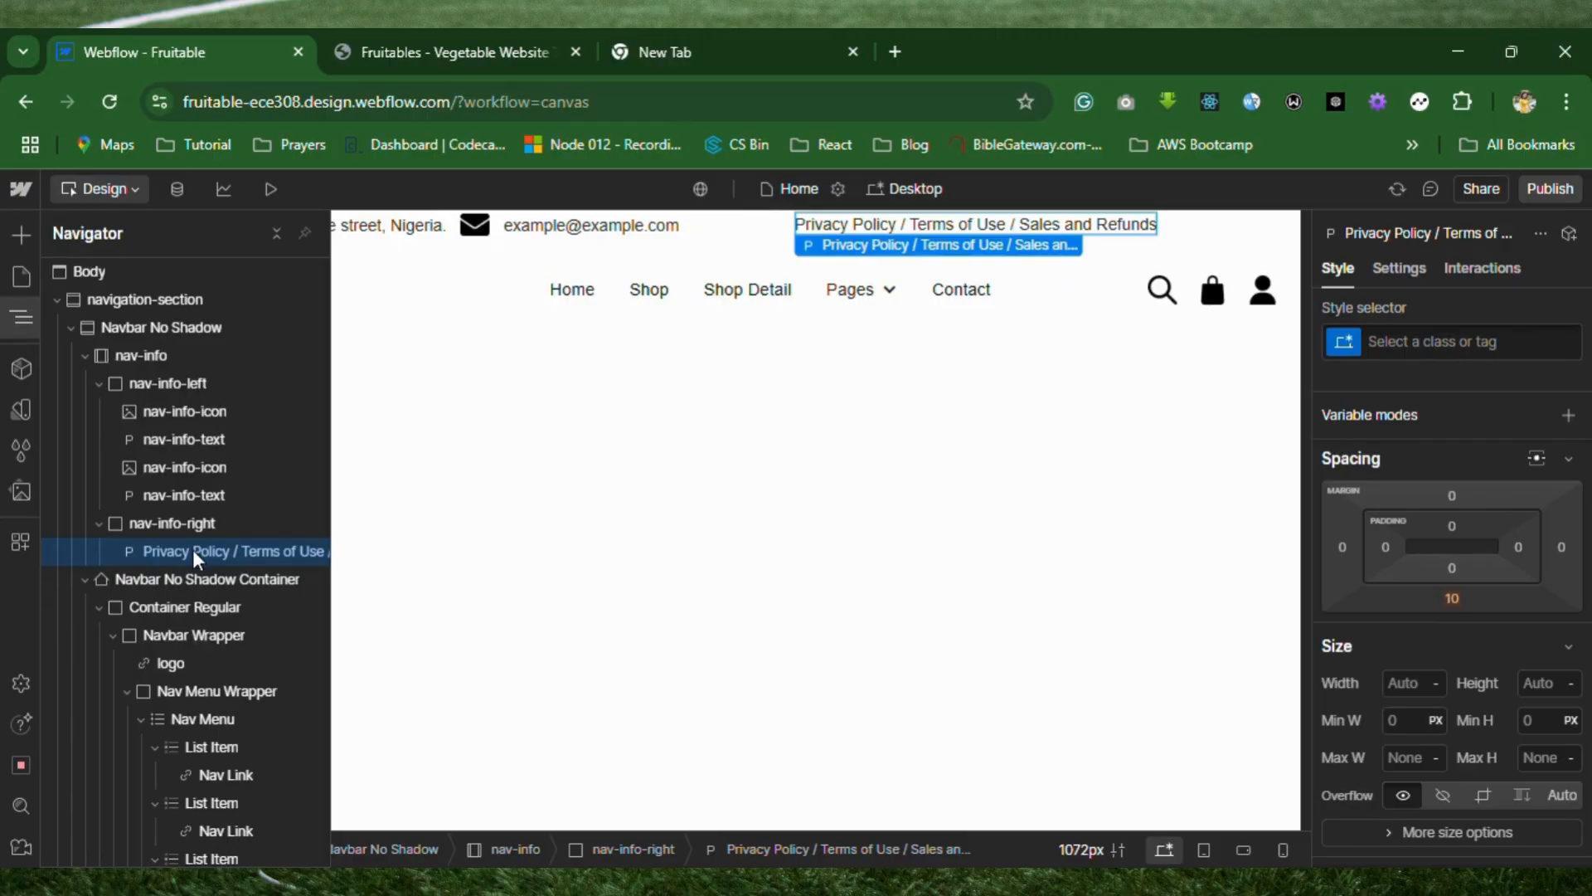
pyautogui.hotkey('ctrl', 'd')
pyautogui.hotkey('ctrl', 'd')
pyautogui.moveTo(224, 547); pyautogui.dragTo(183, 530)
# Set the nav-info-right block to a horizontal flex layout, centred on both axes, with a 5 px gap.
pyautogui.click(203, 525)
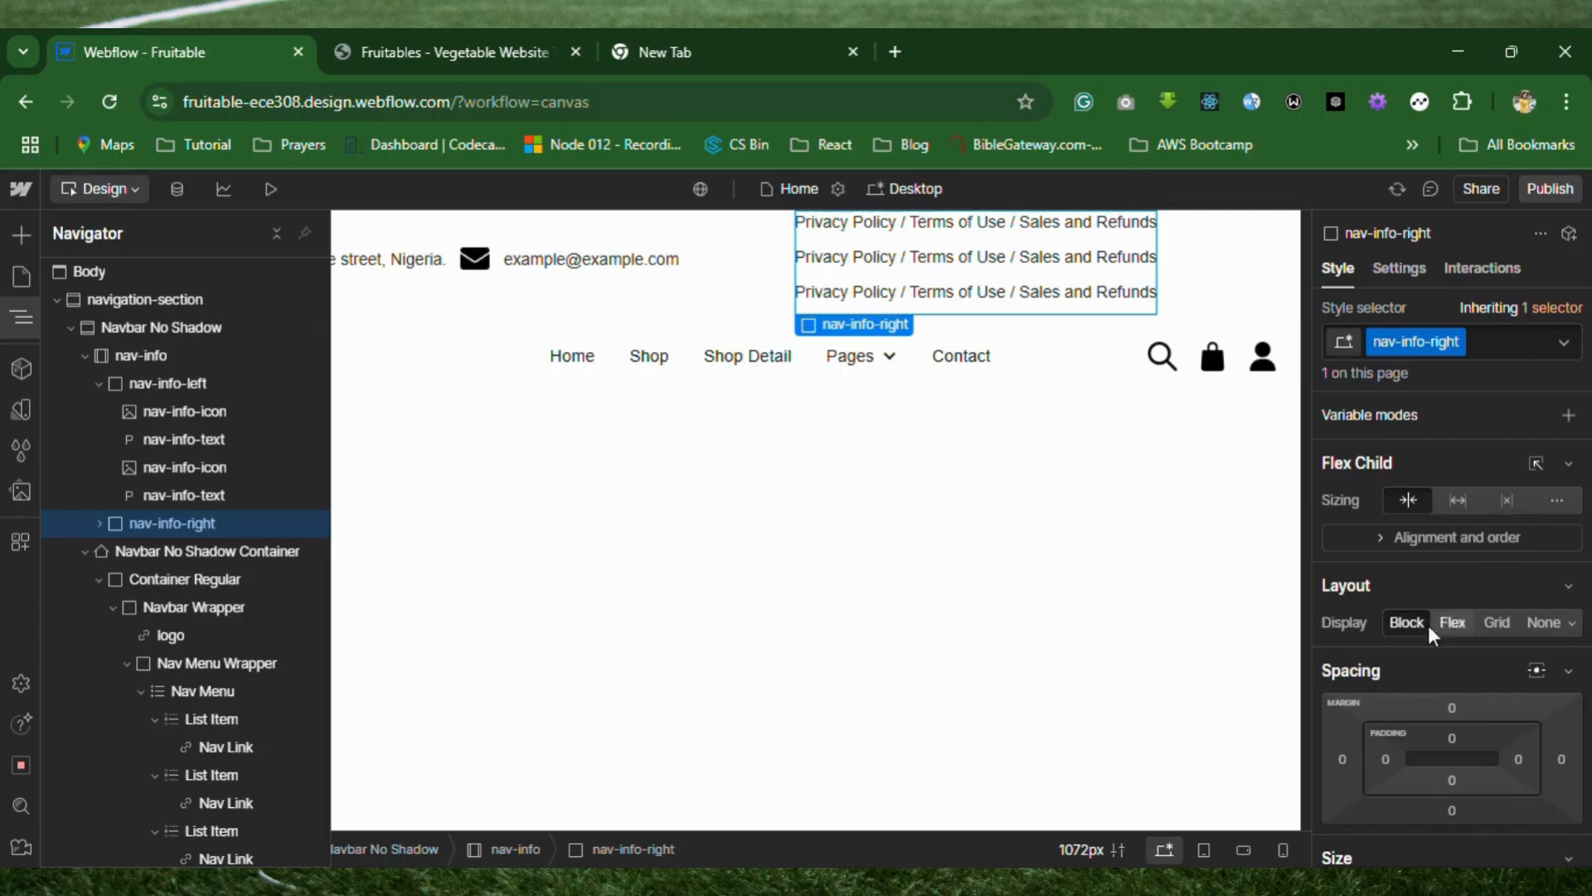
pyautogui.click(1472, 624)
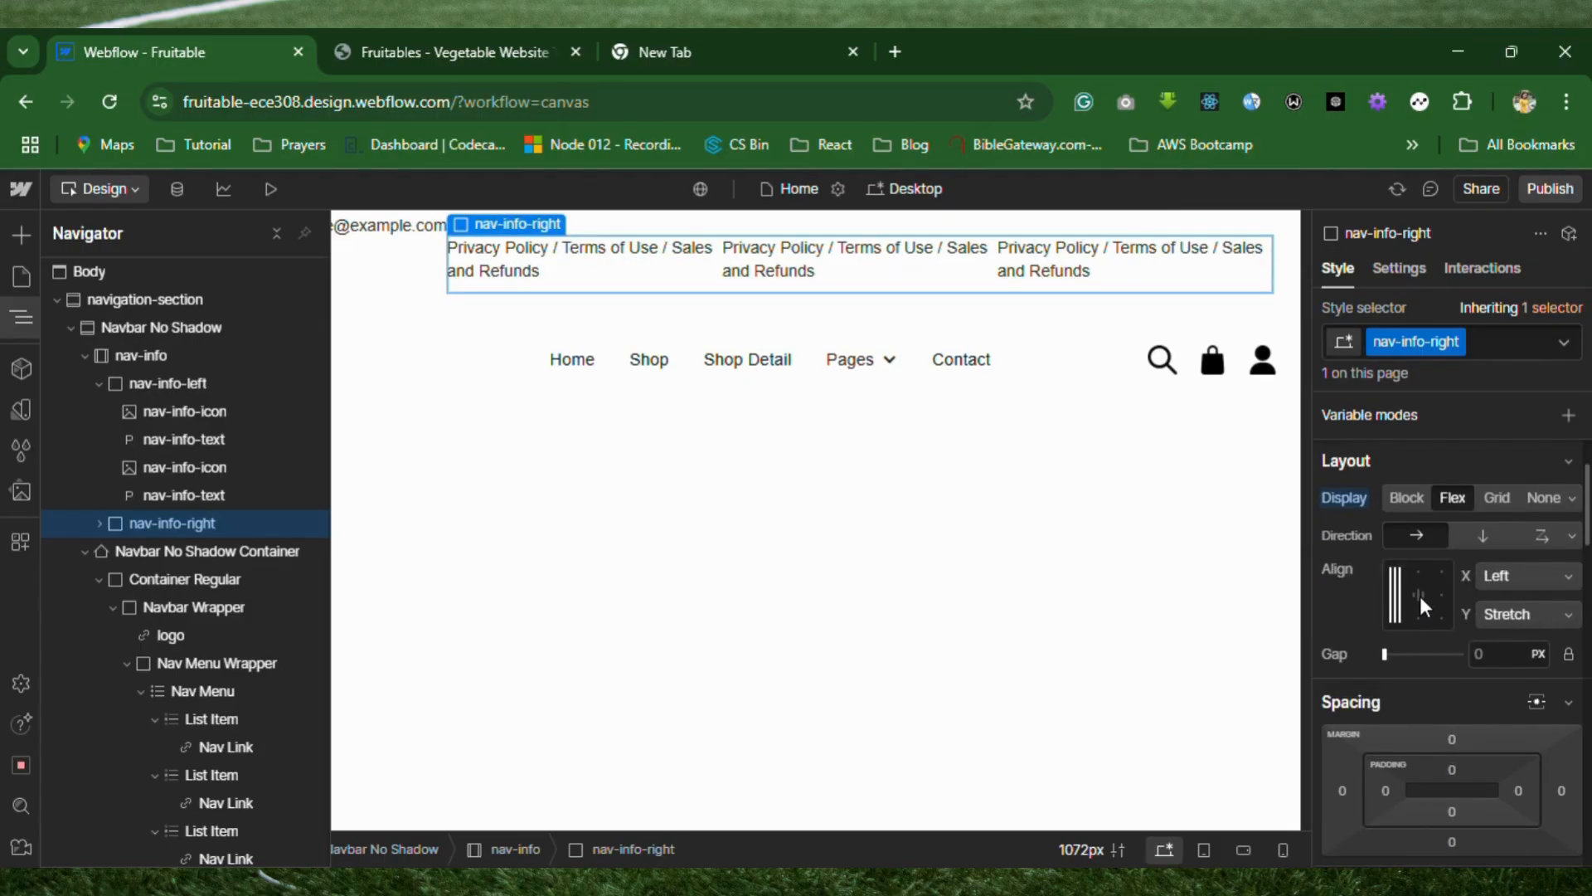
pyautogui.click(1420, 595)
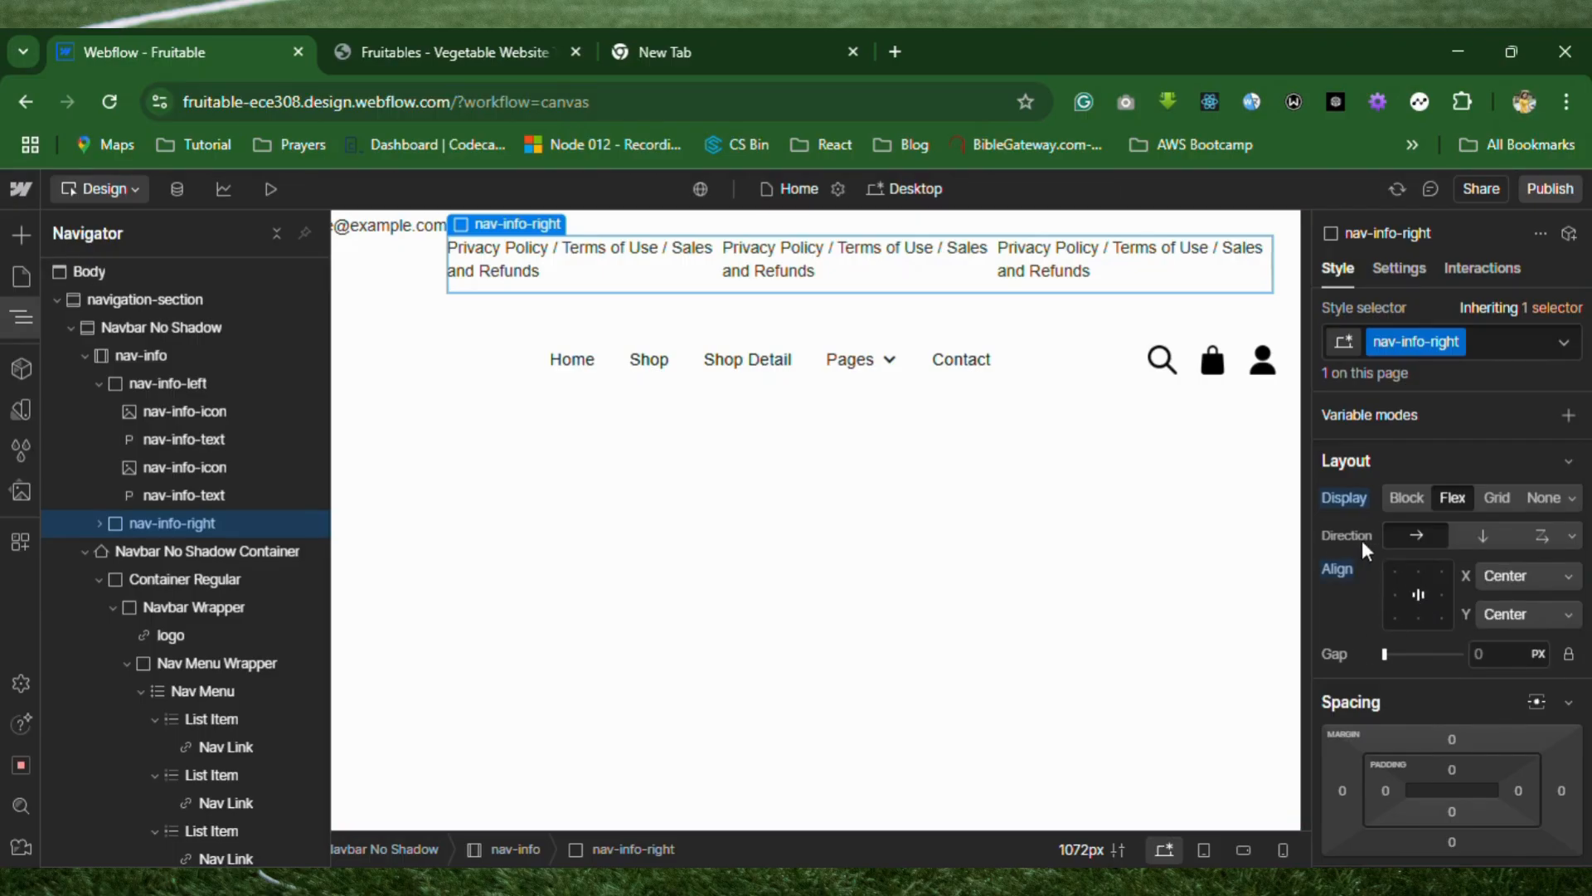
pyautogui.moveTo(1381, 650); pyautogui.dragTo(1393, 655)
pyautogui.click(1490, 662)
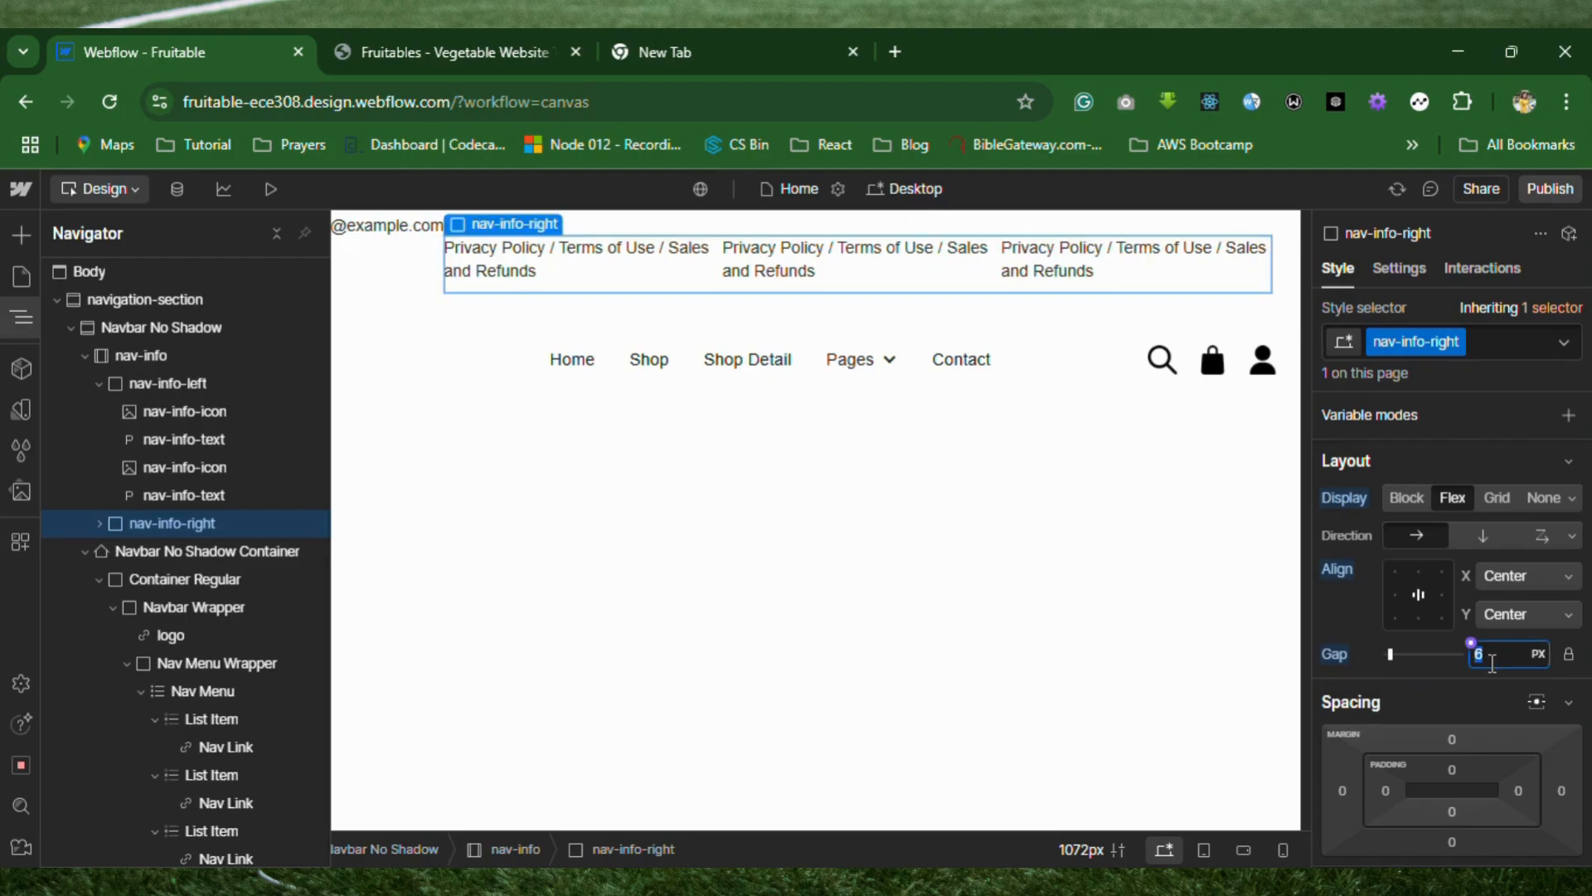
pyautogui.write('5')
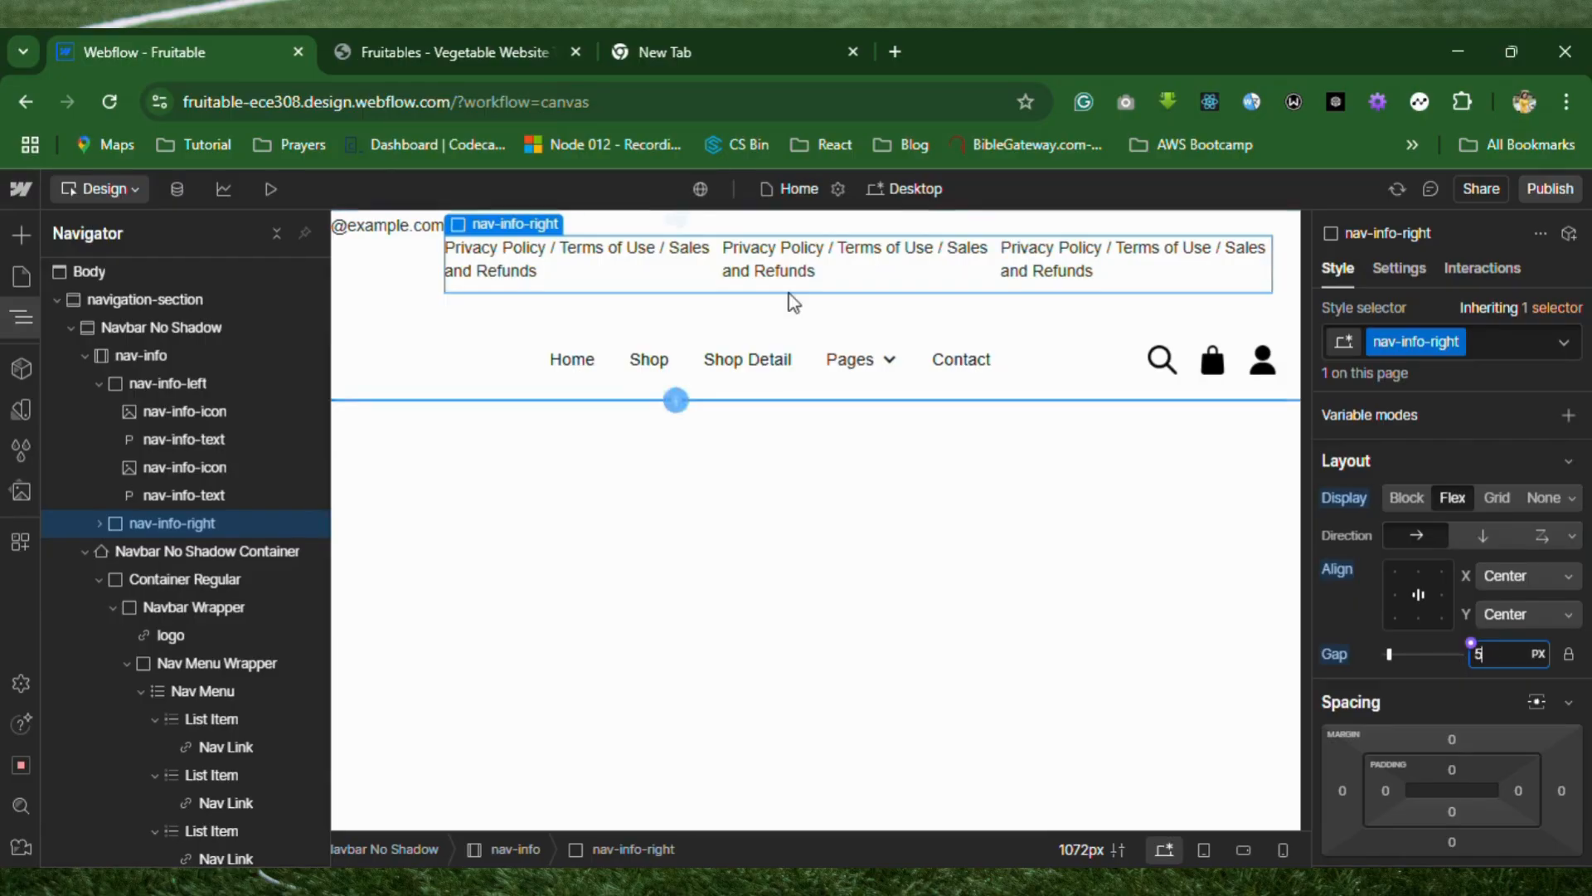
# Trim the first policy paragraph to "Privacy Policy /".
pyautogui.click(581, 253)
pyautogui.click(567, 259)
pyautogui.doubleClick(566, 259)
pyautogui.moveTo(559, 249); pyautogui.dragTo(578, 267)
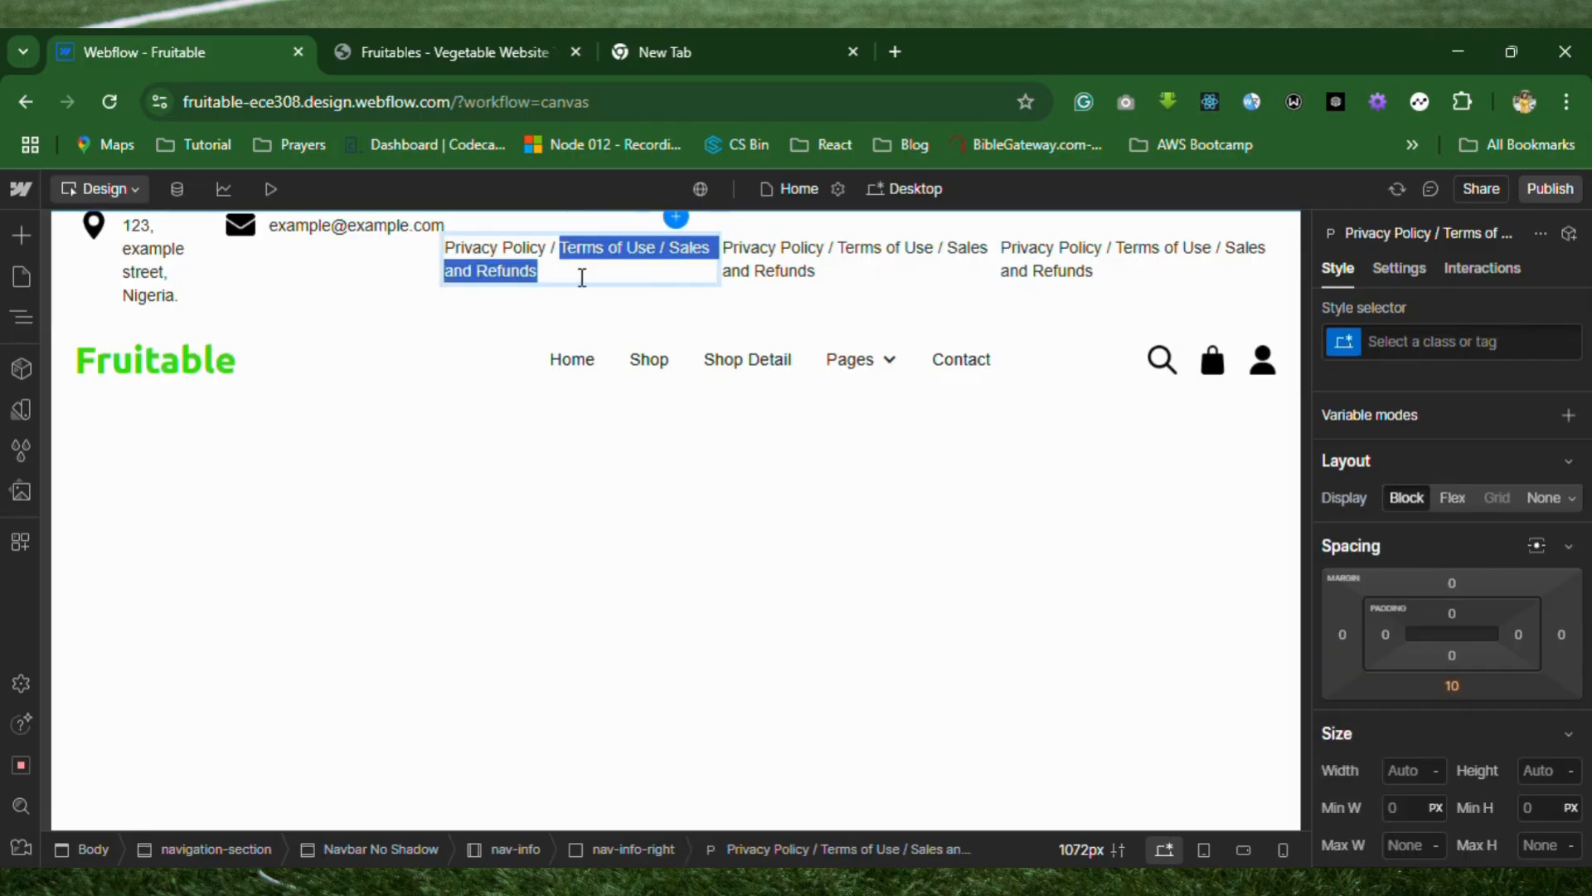
pyautogui.press('BackSpace')
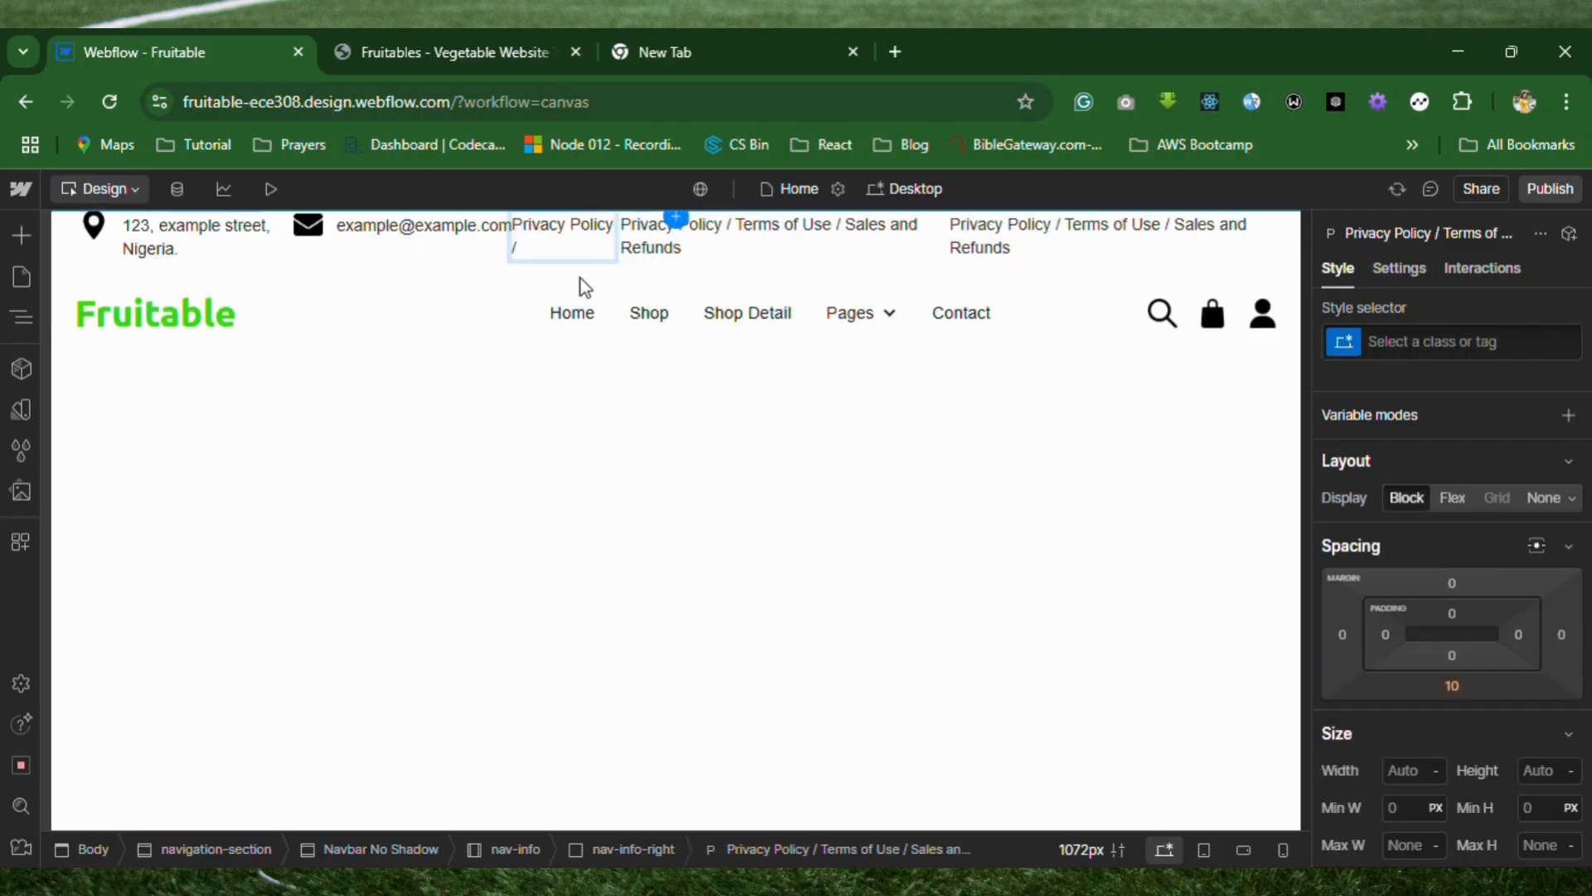
# Trim the second policy paragraph to "Terms of Use".
pyautogui.click(743, 232)
pyautogui.doubleClick(743, 226)
pyautogui.moveTo(734, 225); pyautogui.dragTo(558, 236)
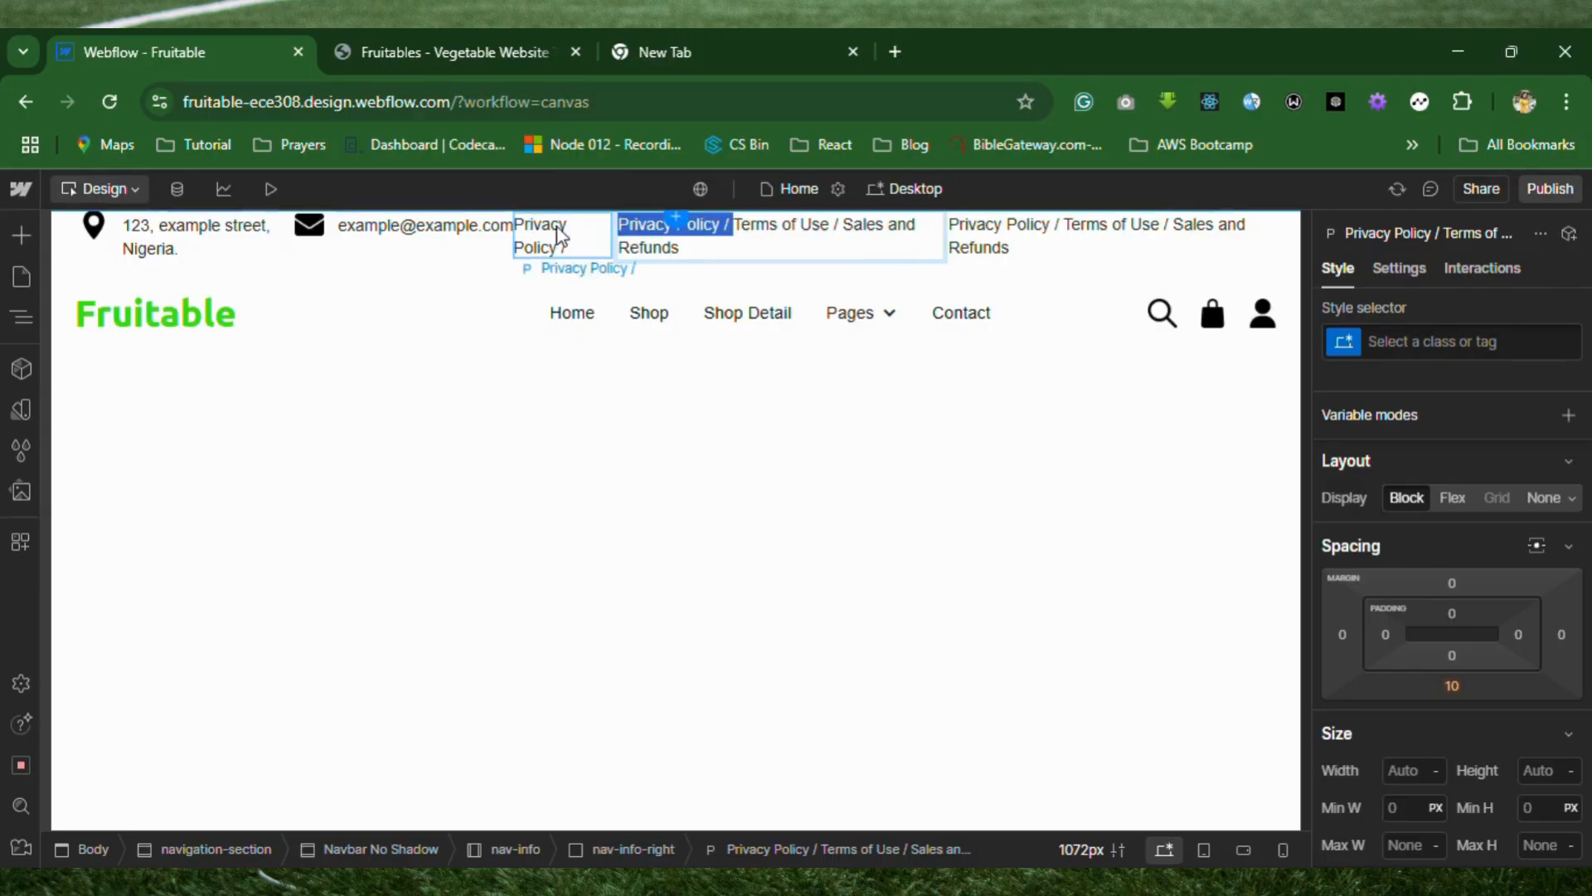
pyautogui.press('BackSpace')
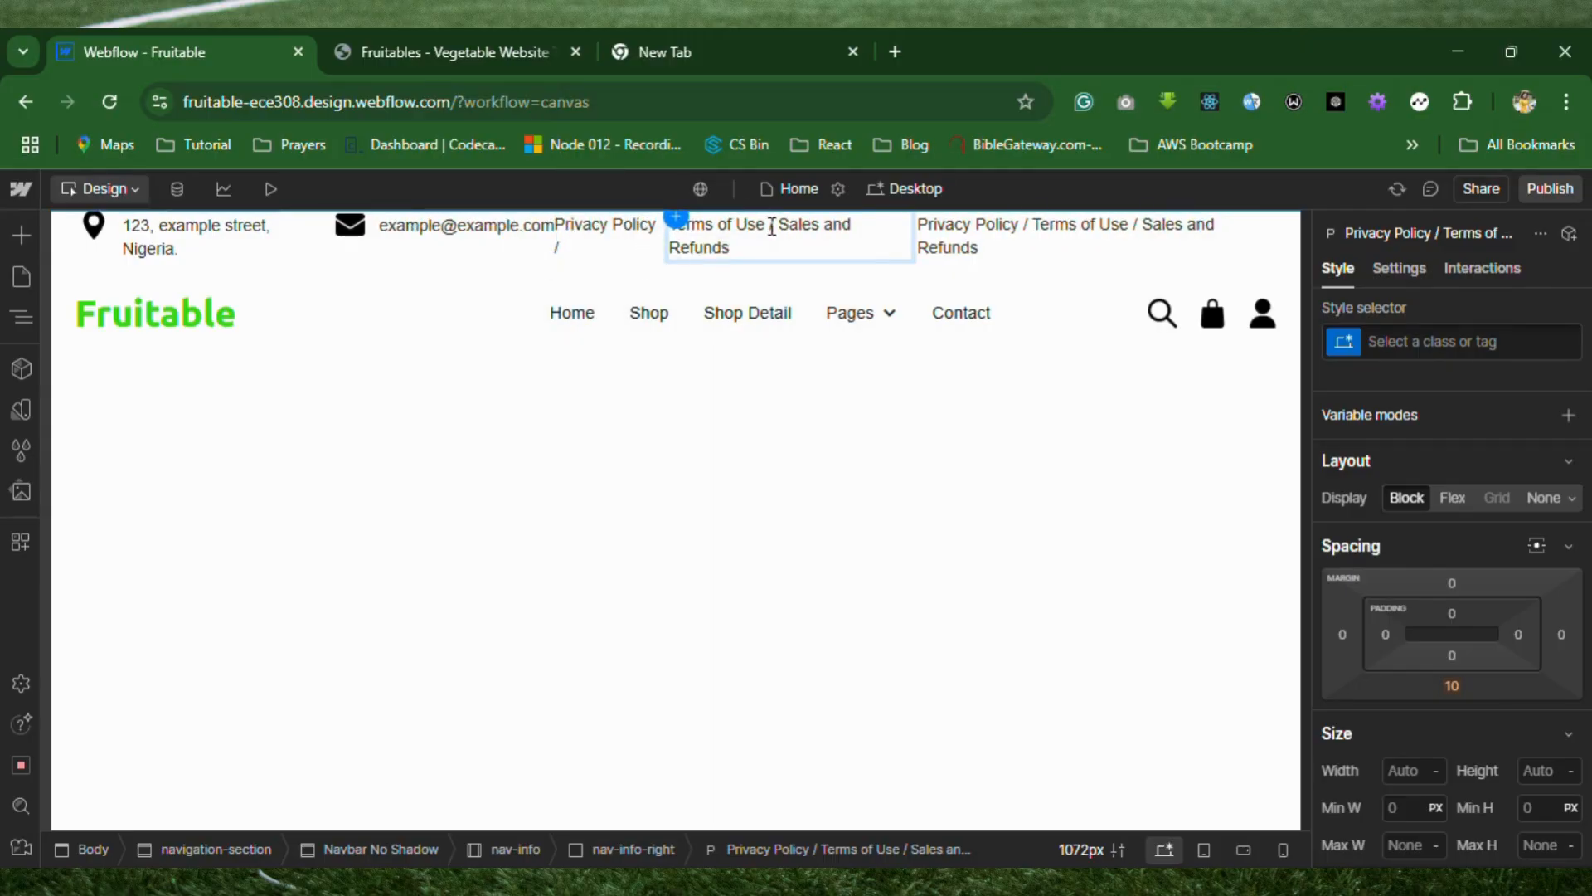
pyautogui.moveTo(773, 228); pyautogui.dragTo(797, 266)
pyautogui.press('BackSpace')
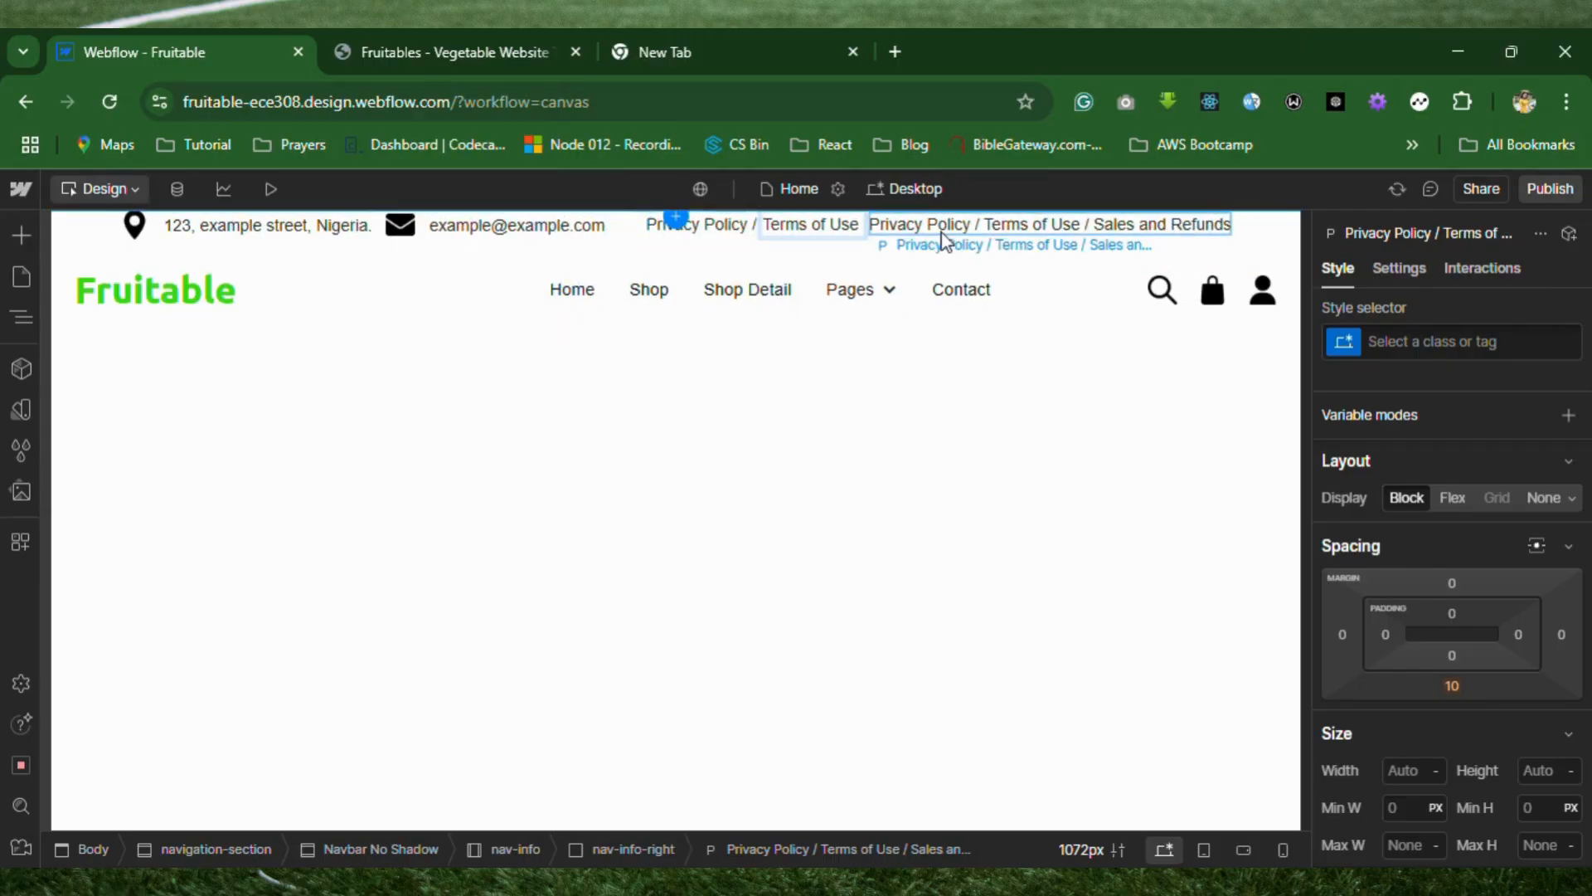
# Shorten the third policy paragraph to "/ Sales and Refunds".
pyautogui.click(966, 234)
pyautogui.doubleClick(974, 230)
pyautogui.moveTo(1091, 224); pyautogui.dragTo(872, 214)
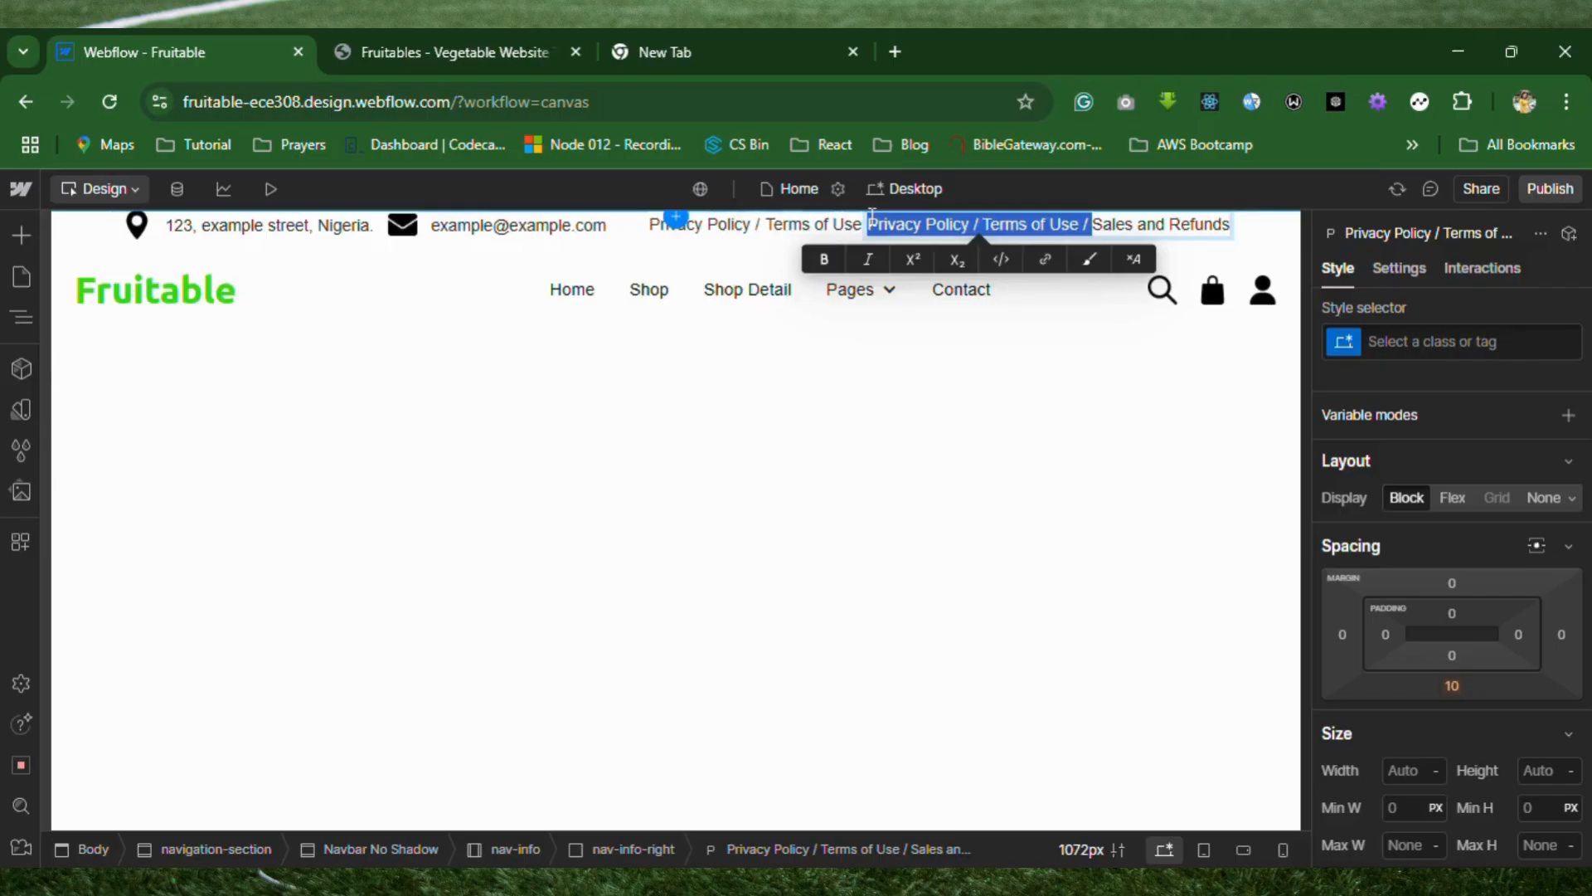
pyautogui.press('BackSpace')
pyautogui.write('/')
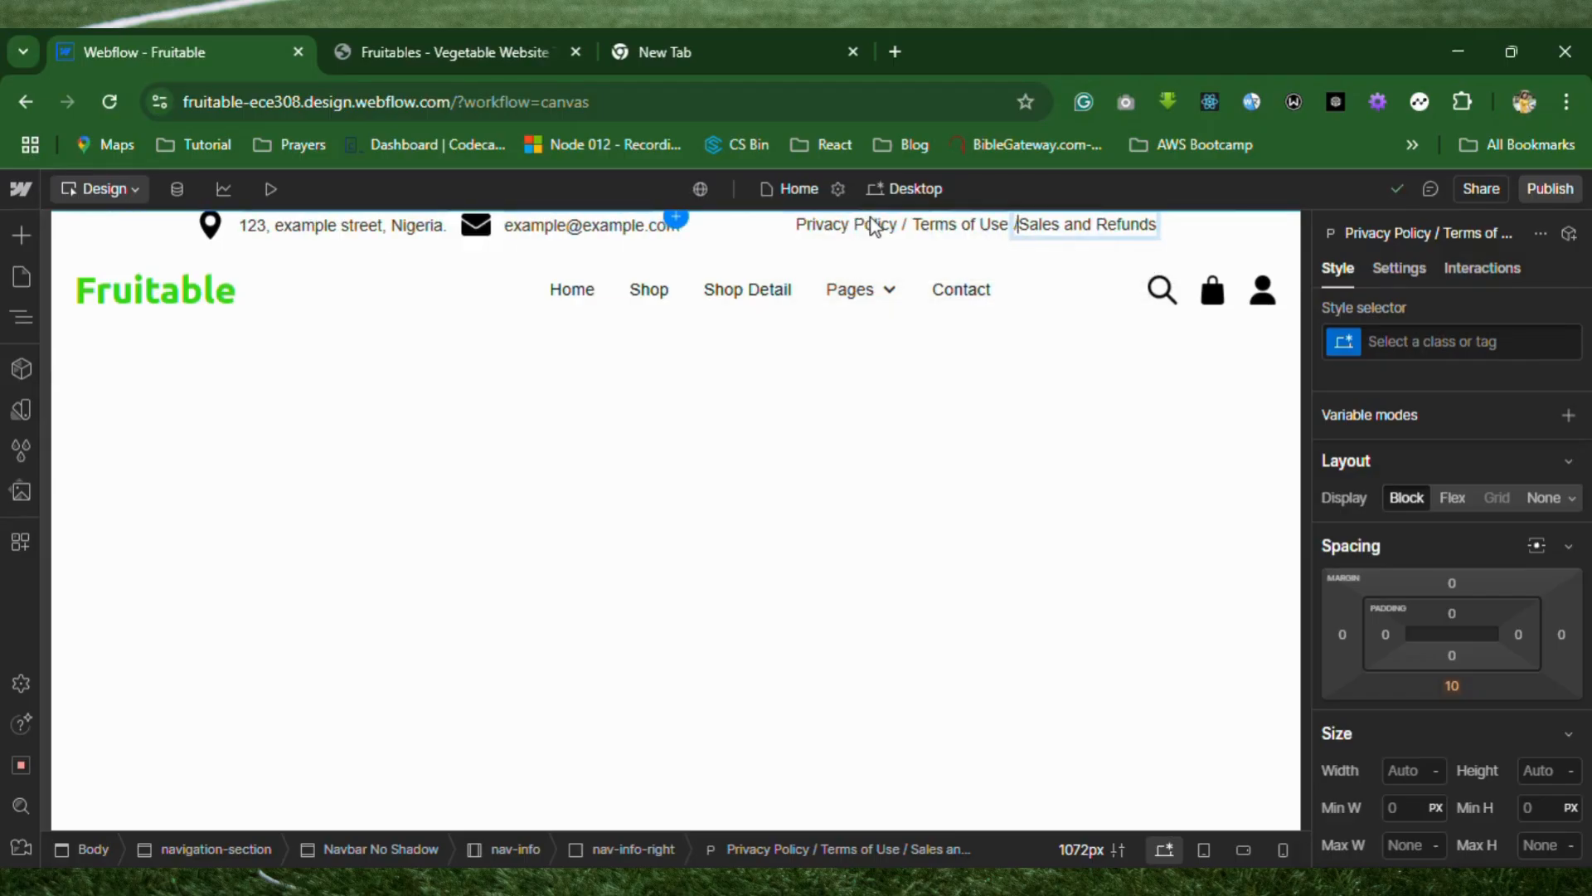
pyautogui.click(966, 431)
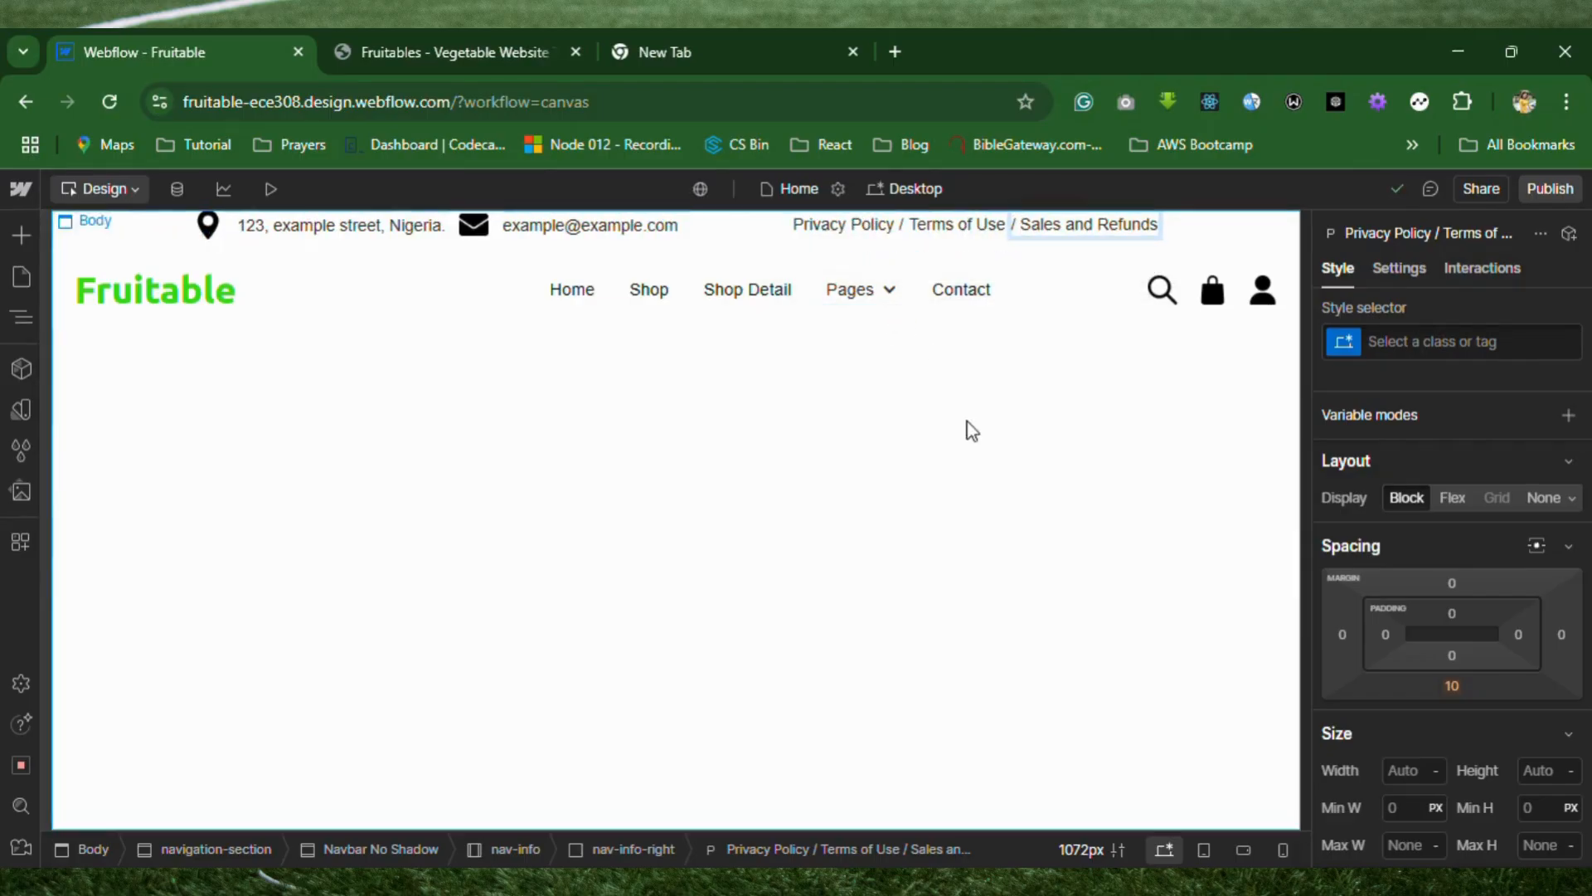
# Convert the "Privacy Policy /" paragraph to a link.
pyautogui.click(858, 232)
pyautogui.rightClick(857, 230)
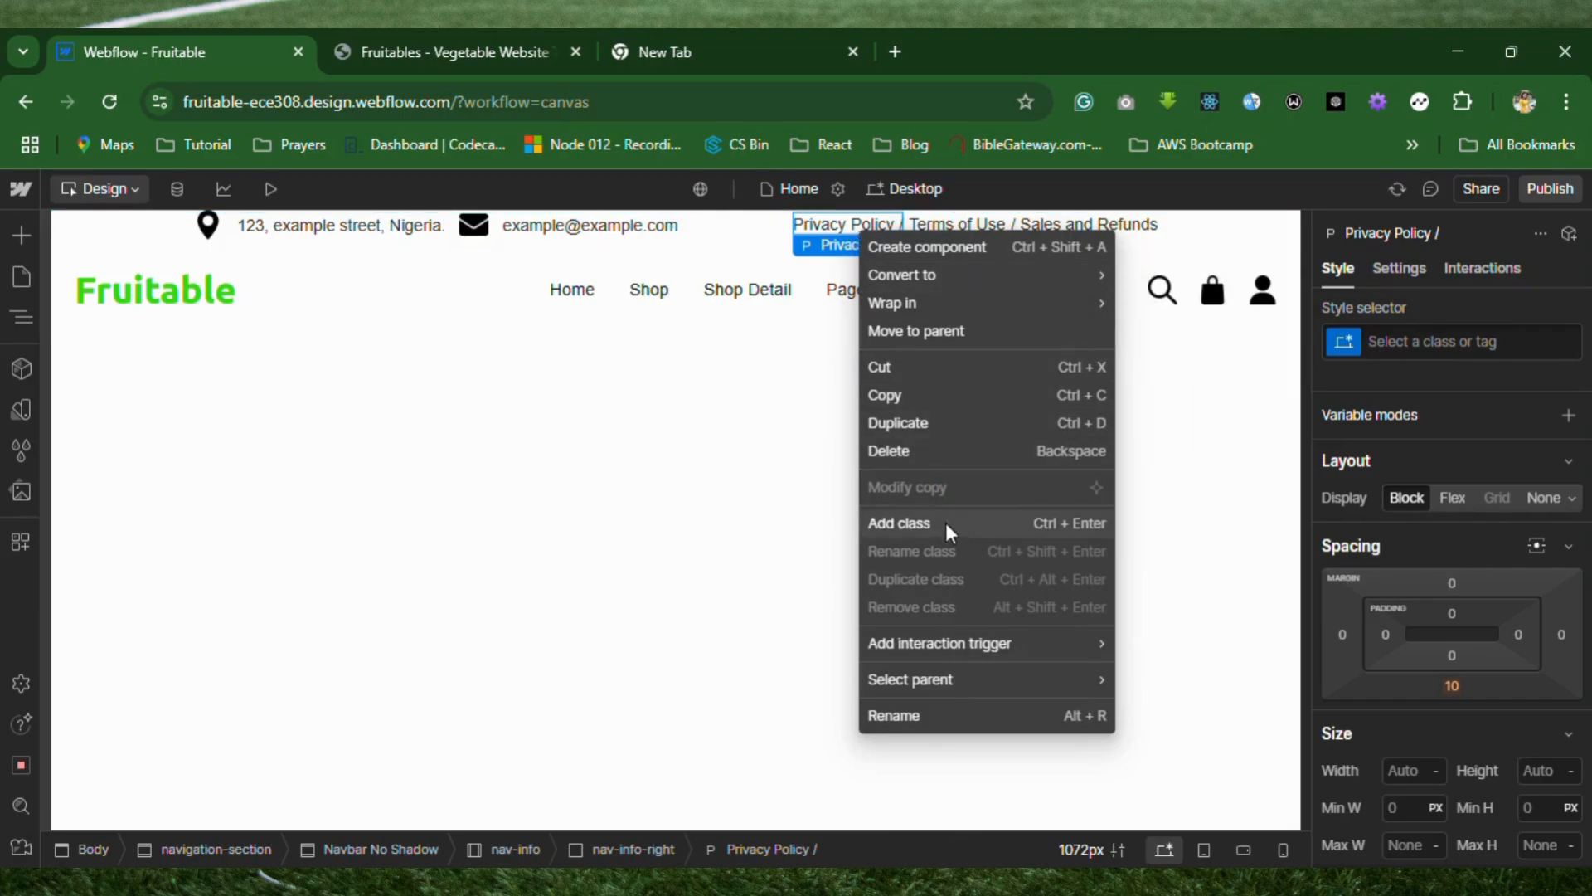
pyautogui.moveTo(922, 310)
pyautogui.moveTo(985, 277)
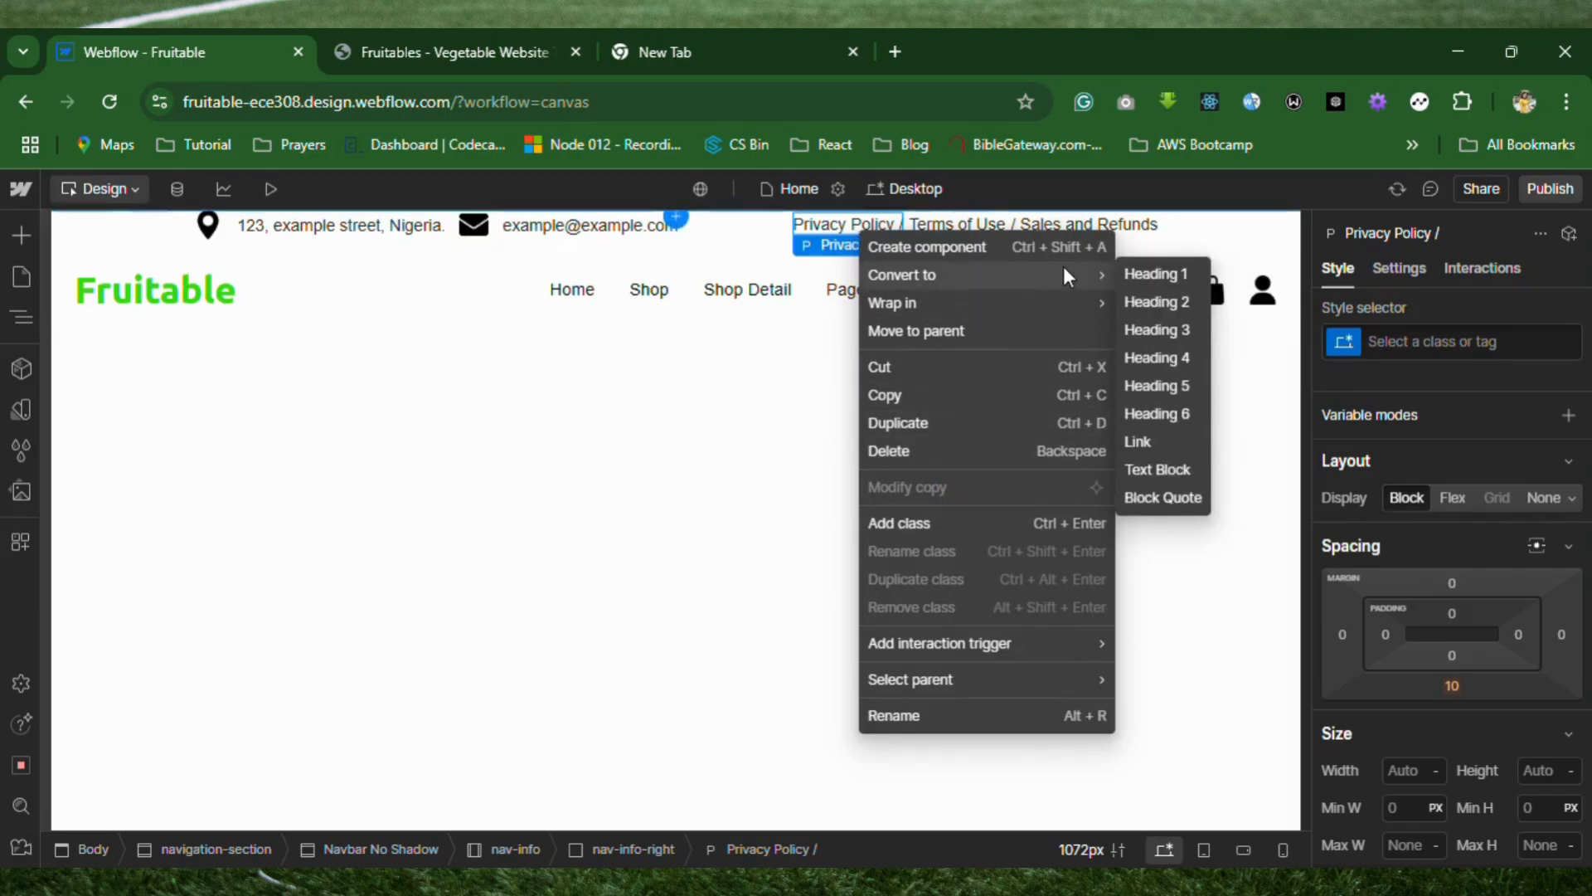
pyautogui.click(1152, 449)
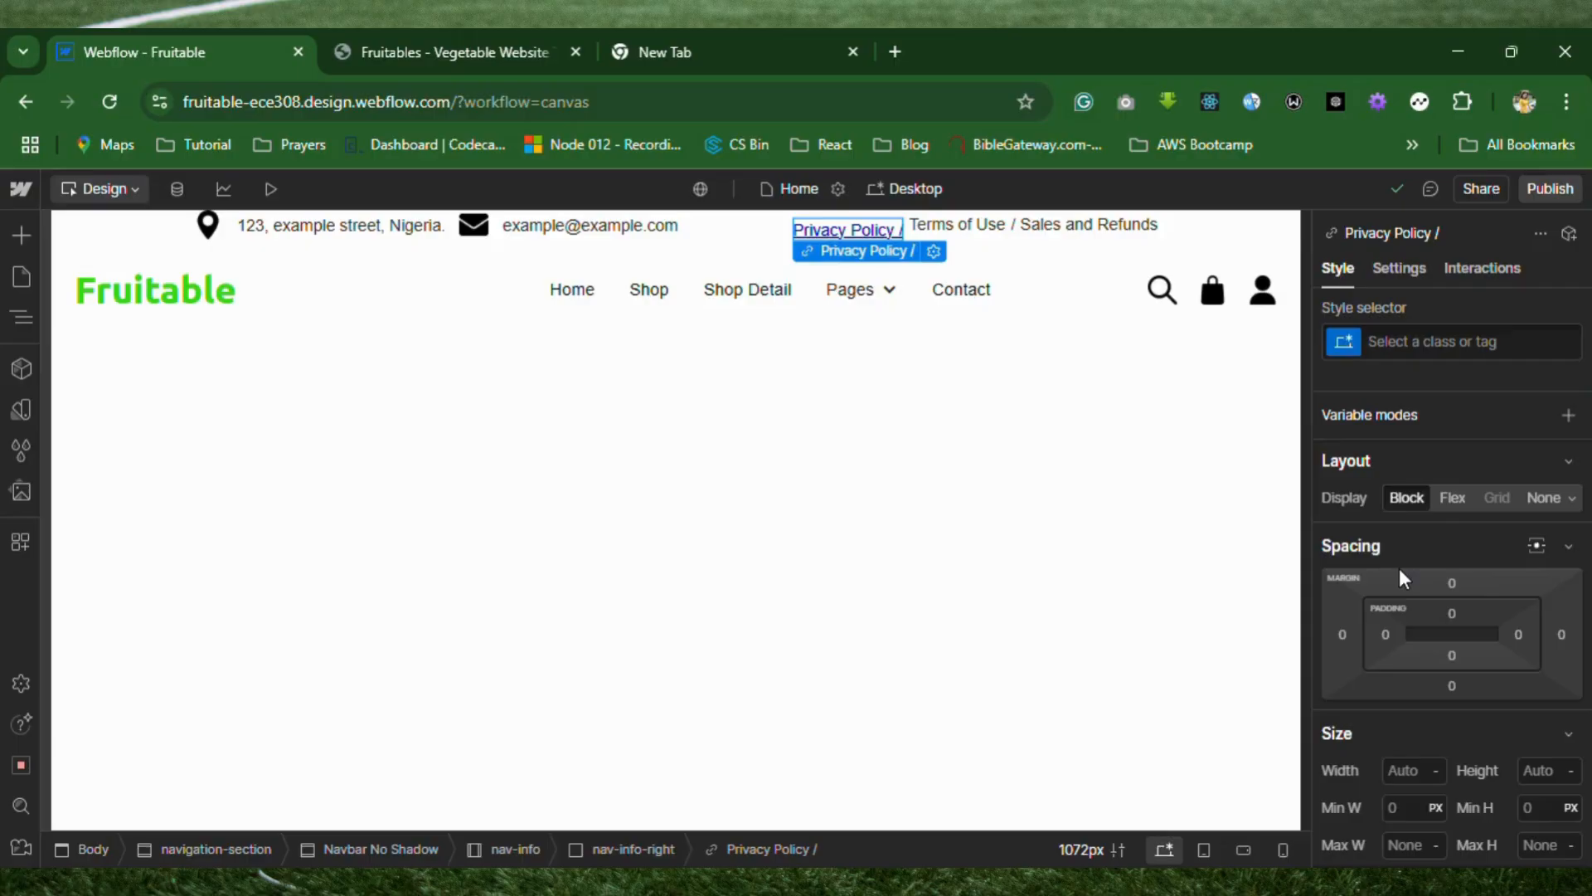
# Convert the "Terms of Use" paragraph in the info bar to a link.
pyautogui.click(982, 237)
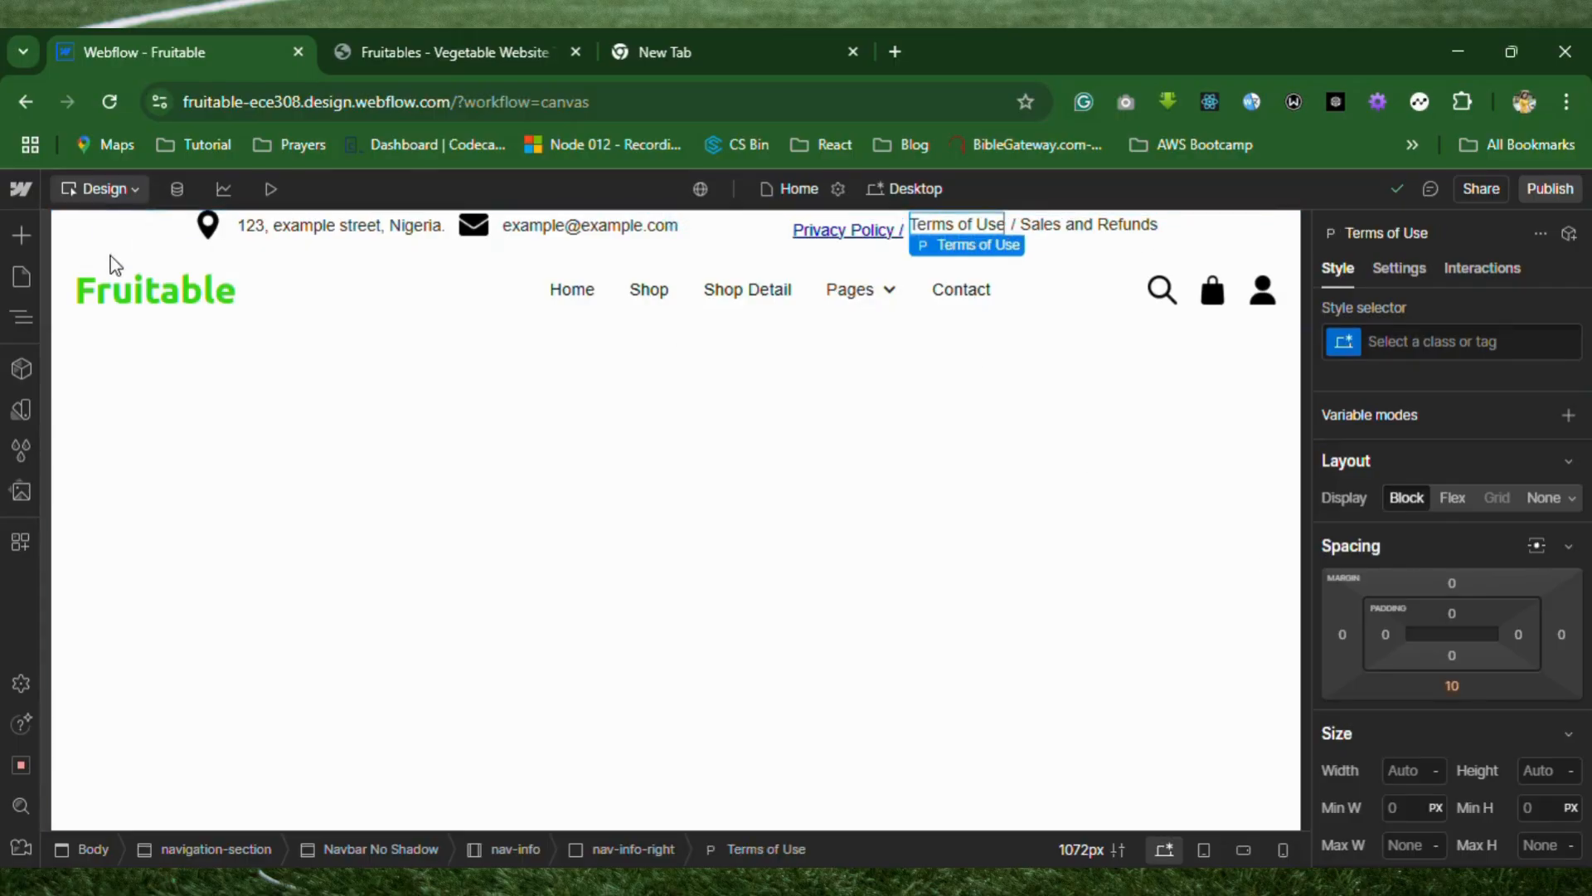
pyautogui.click(22, 313)
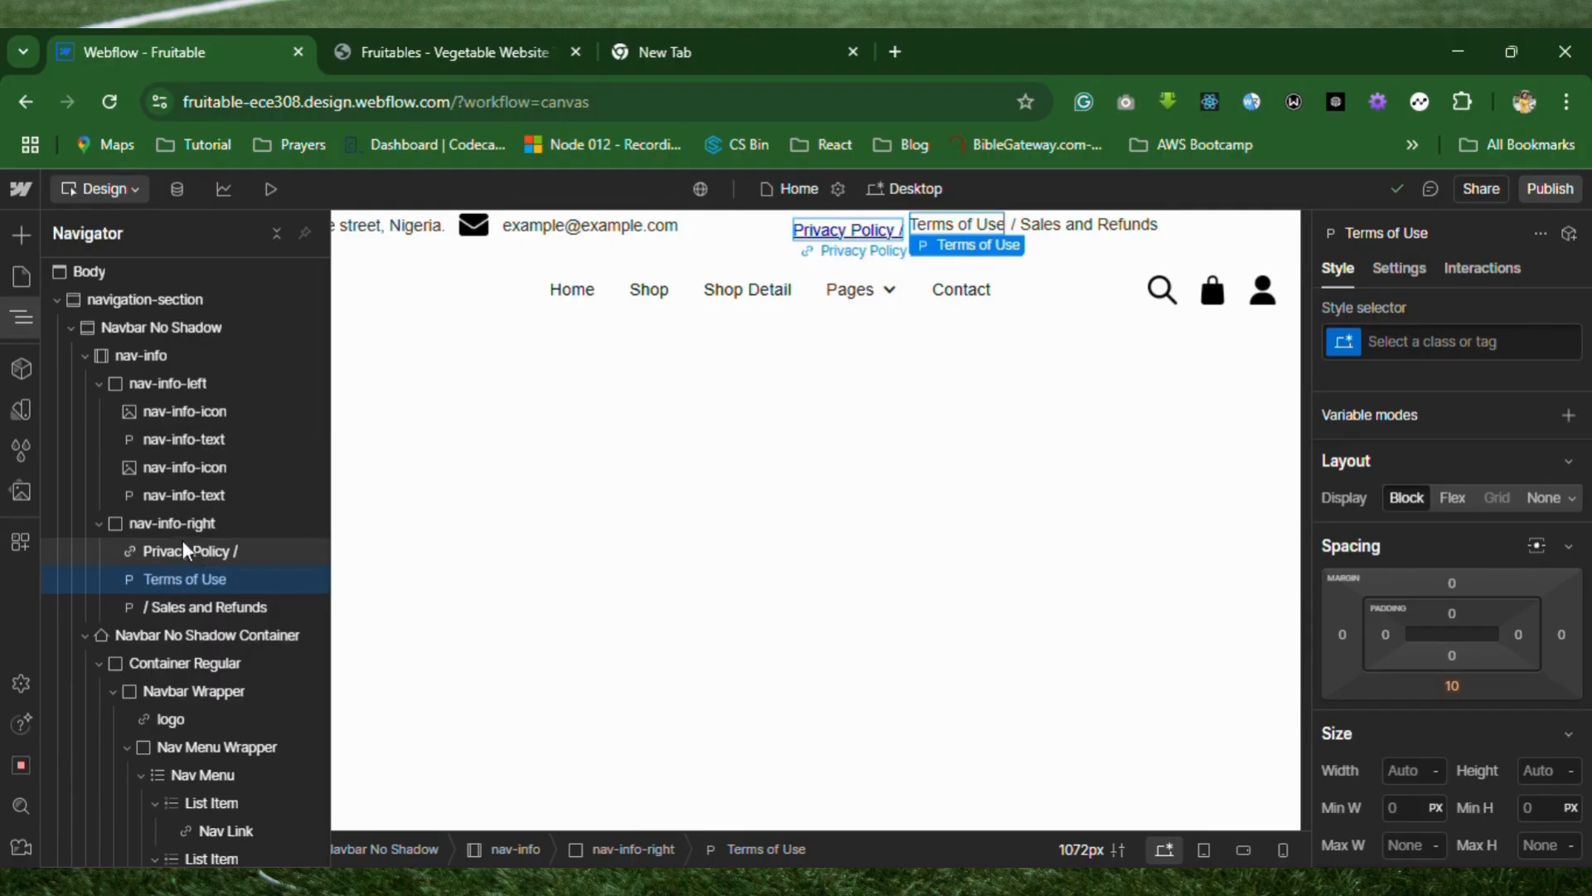
pyautogui.rightClick(957, 222)
pyautogui.moveTo(991, 287)
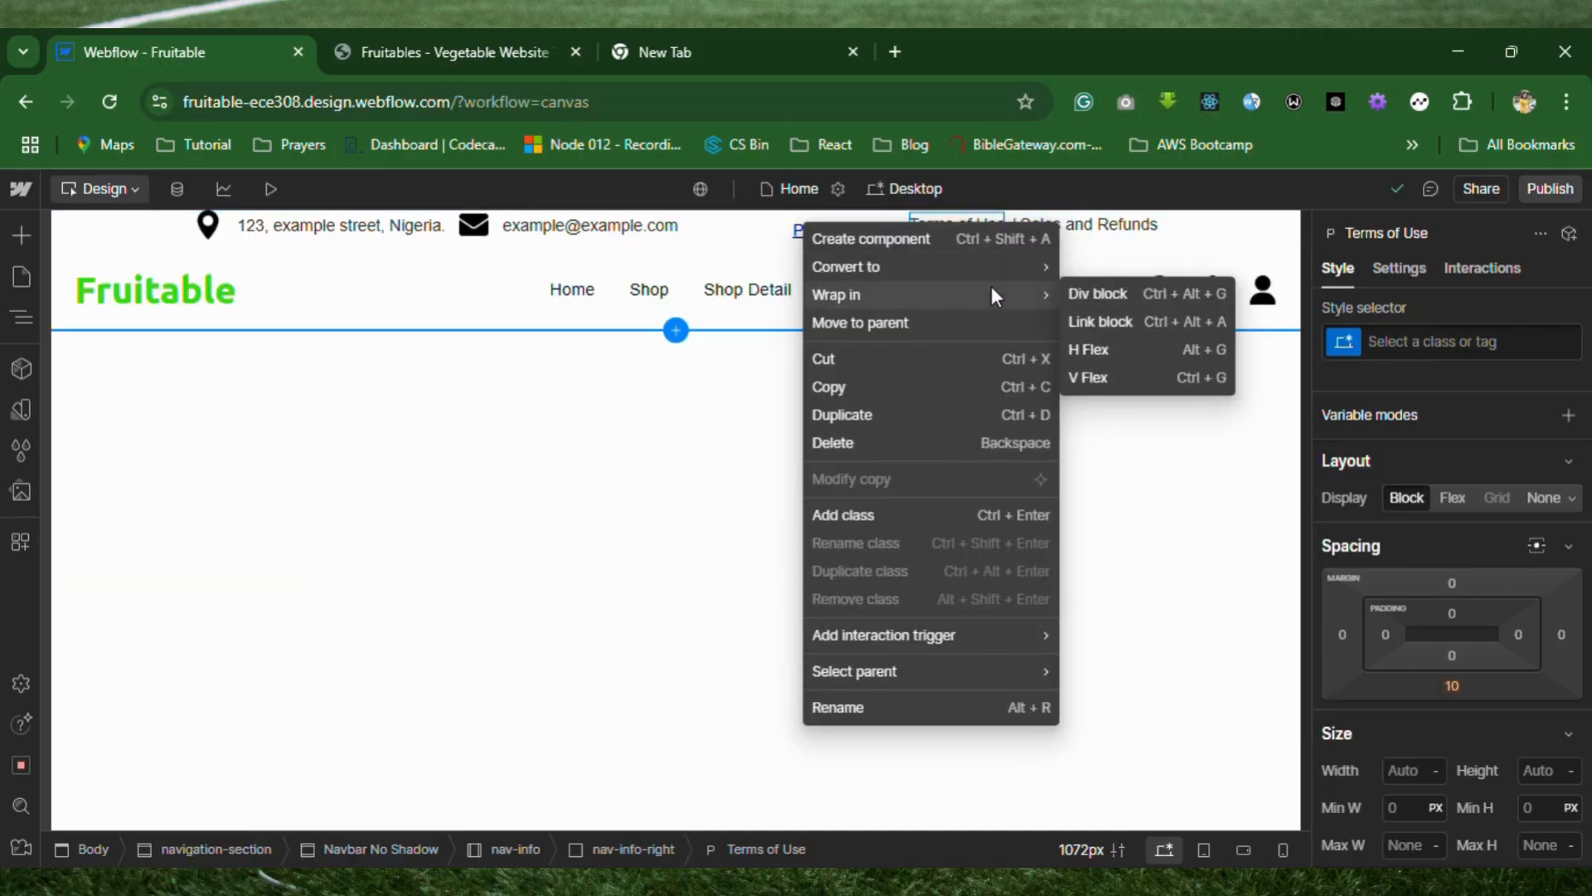
pyautogui.moveTo(1033, 264)
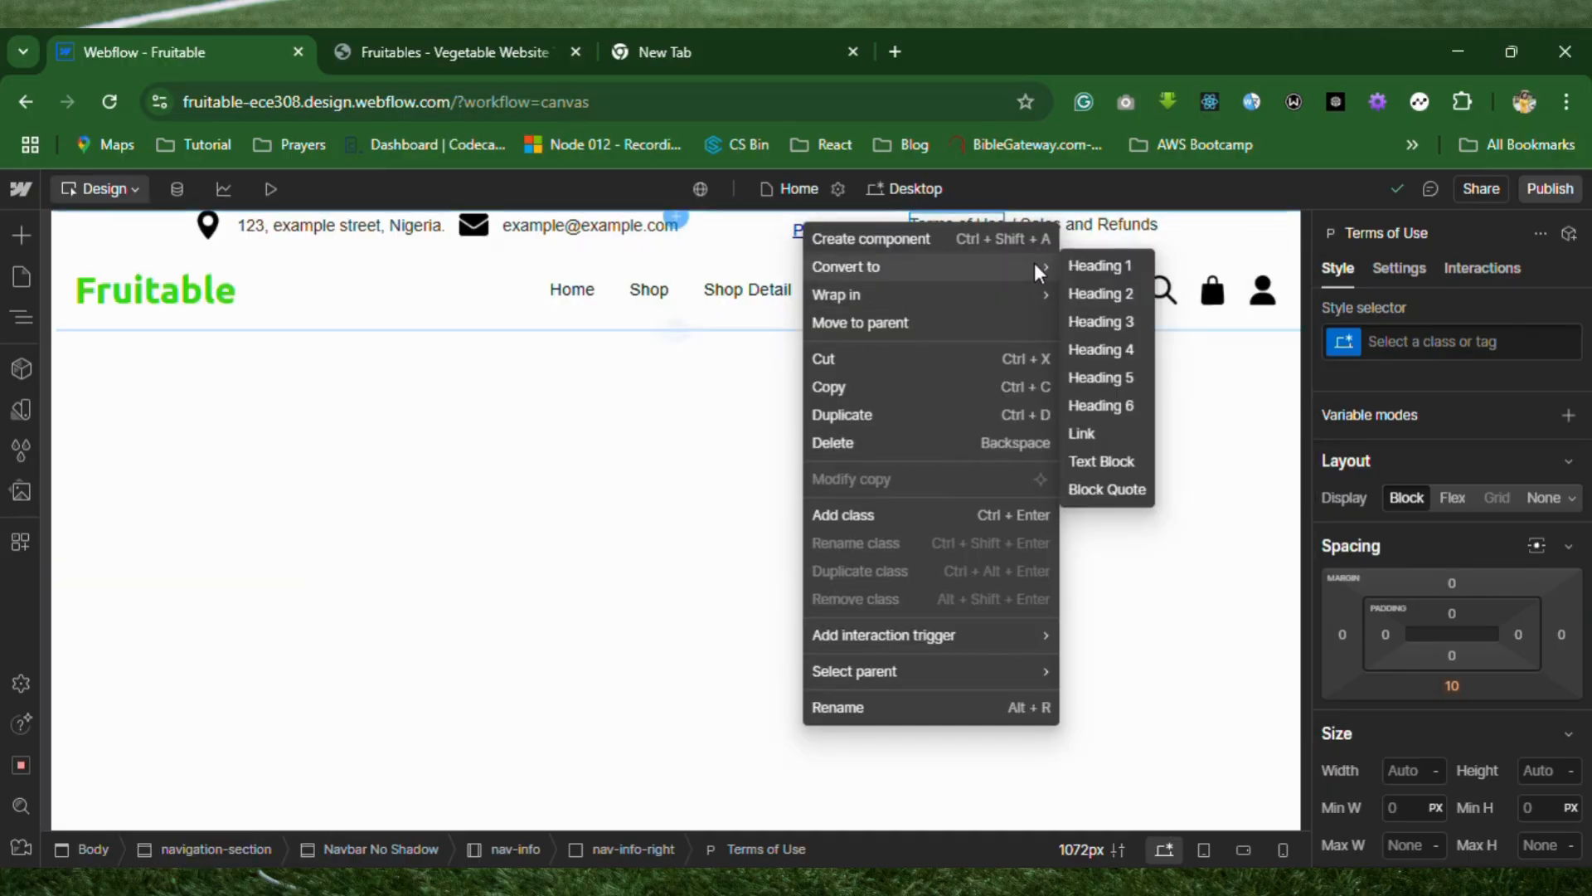
pyautogui.click(1091, 433)
# Convert the "/ Sales and Refunds" paragraph in the info bar to a link.
pyautogui.click(1092, 227)
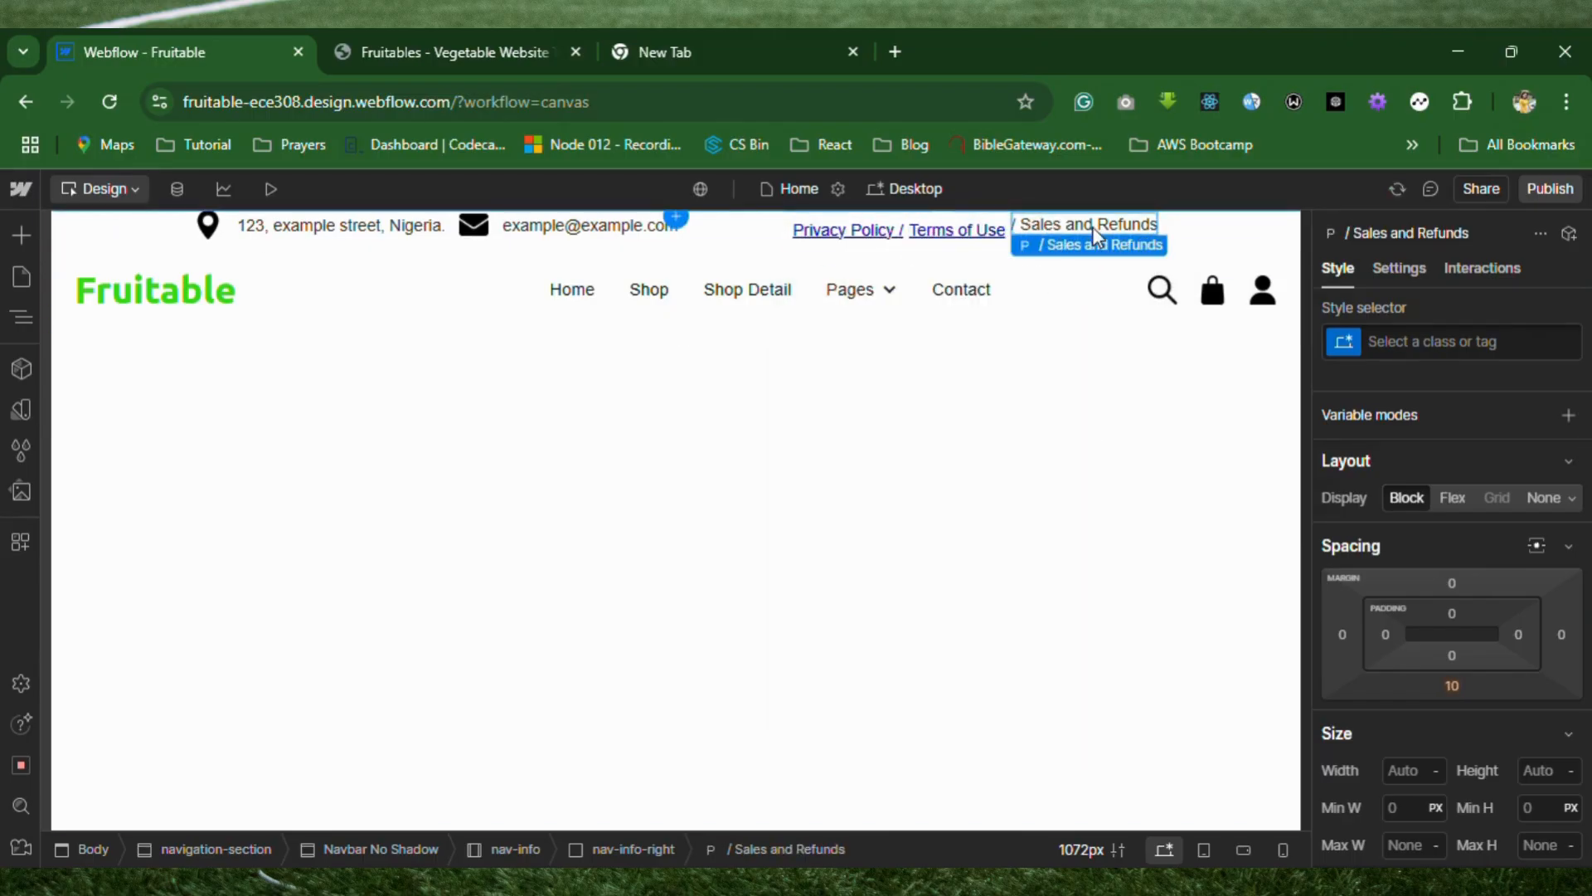
pyautogui.rightClick(1092, 226)
pyautogui.moveTo(1050, 296)
pyautogui.moveTo(1074, 271)
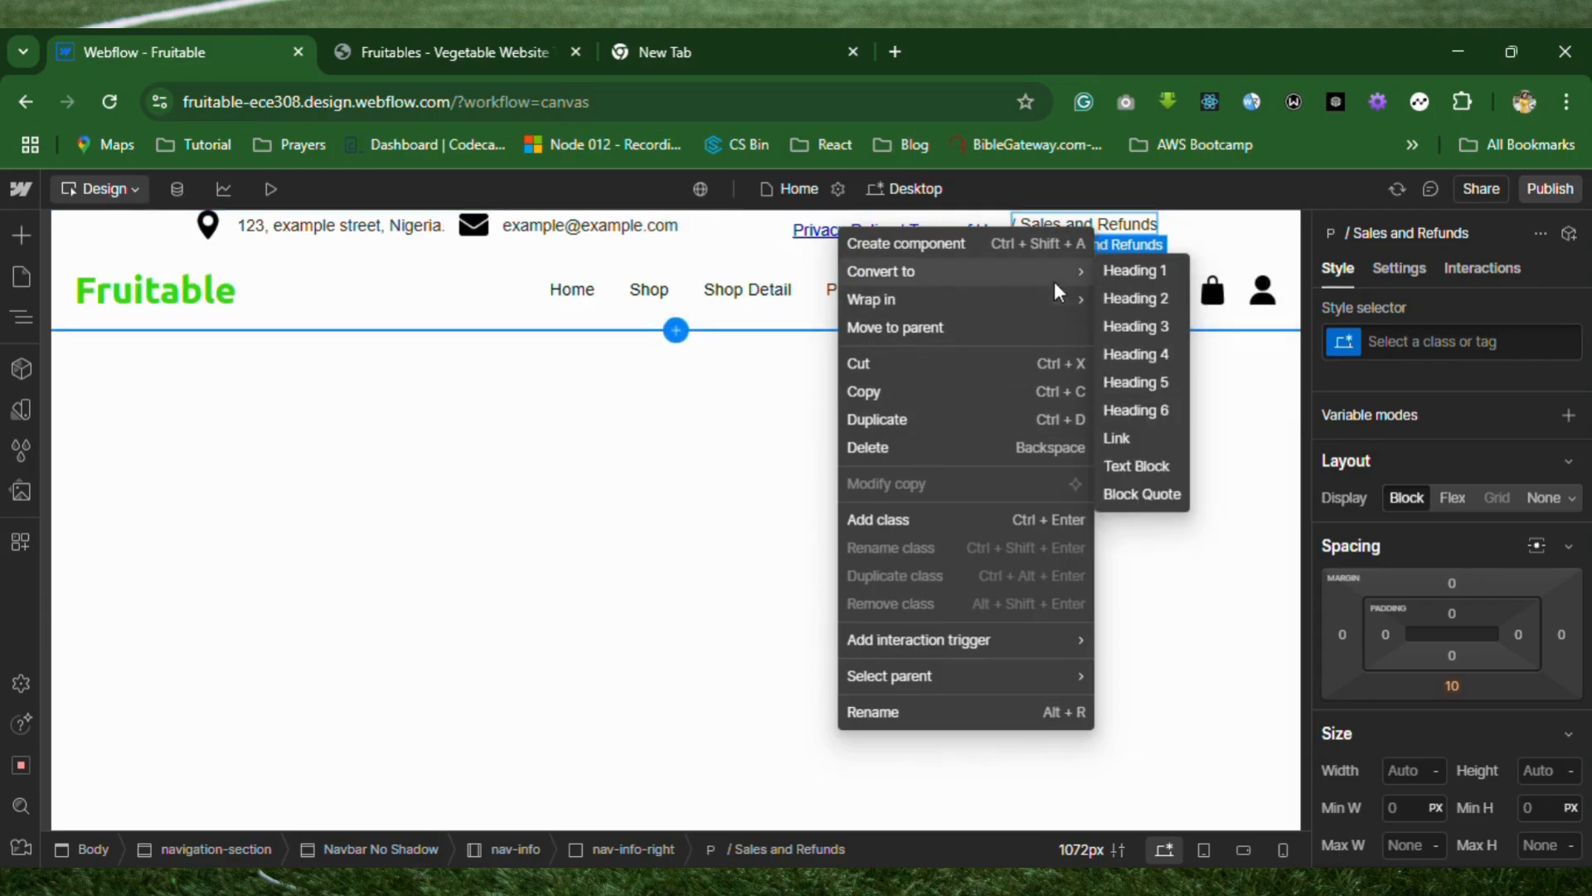
pyautogui.click(1145, 438)
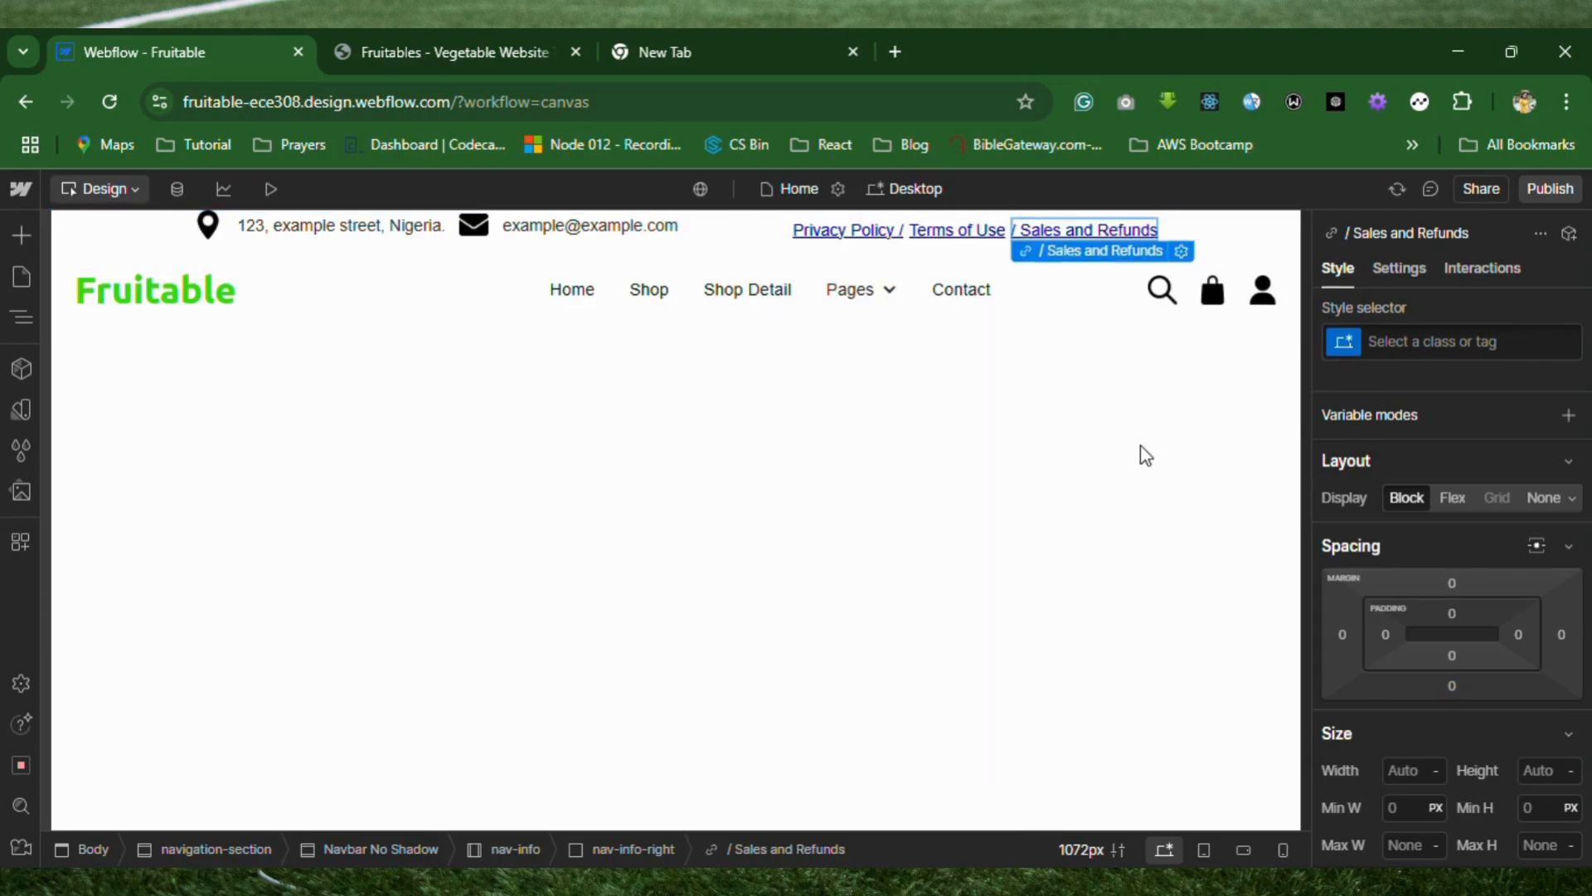
# Create the class nav-info-link on the "Privacy Policy /" link.
pyautogui.click(865, 235)
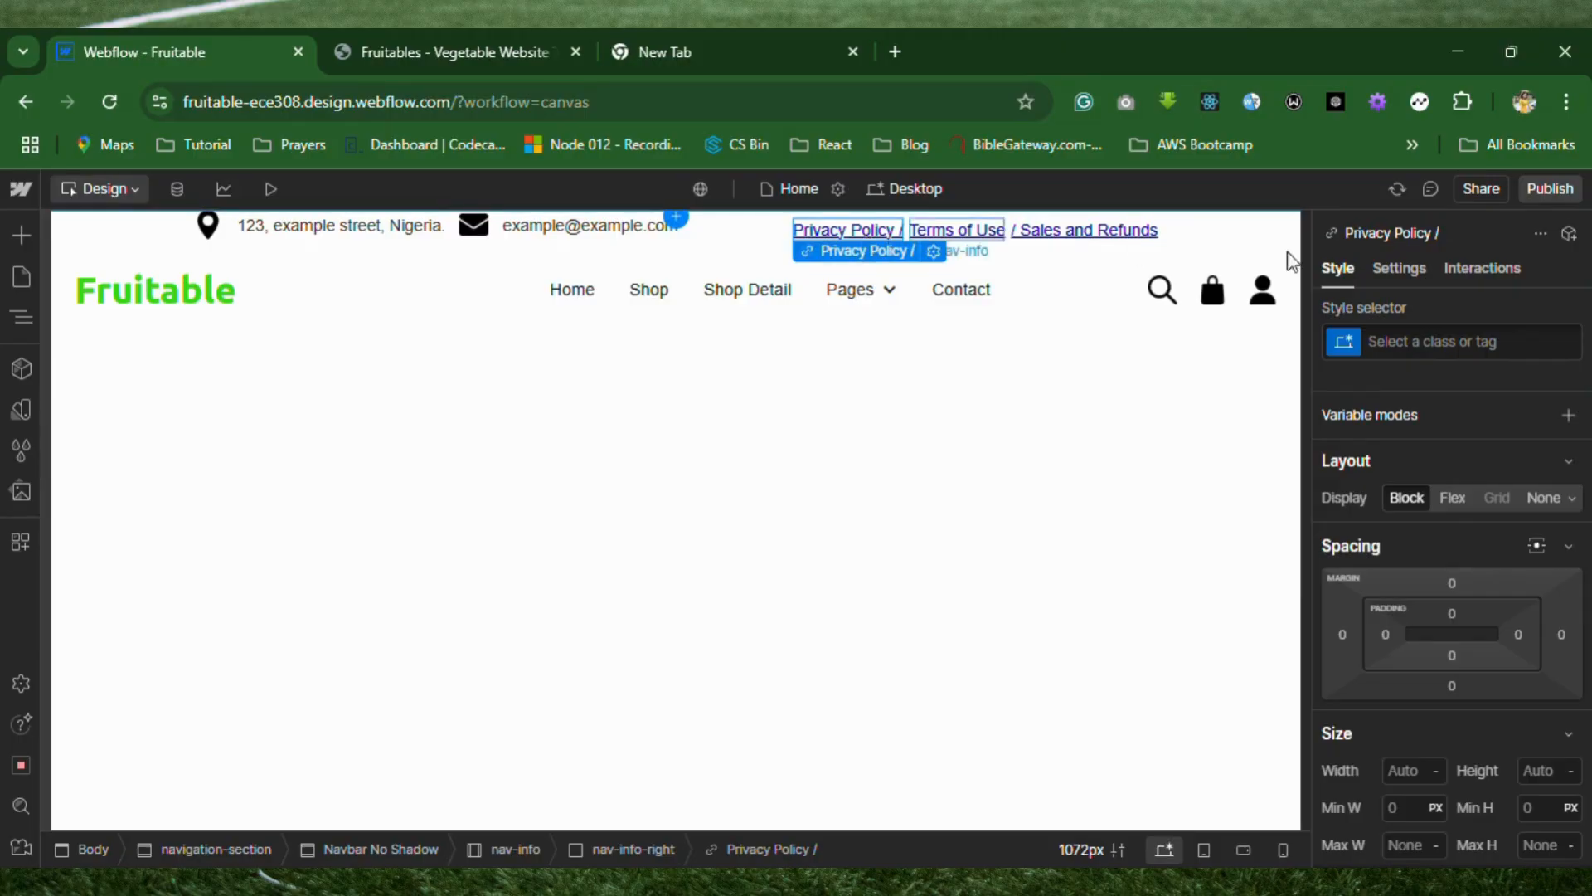
pyautogui.click(1425, 346)
pyautogui.write('nav')
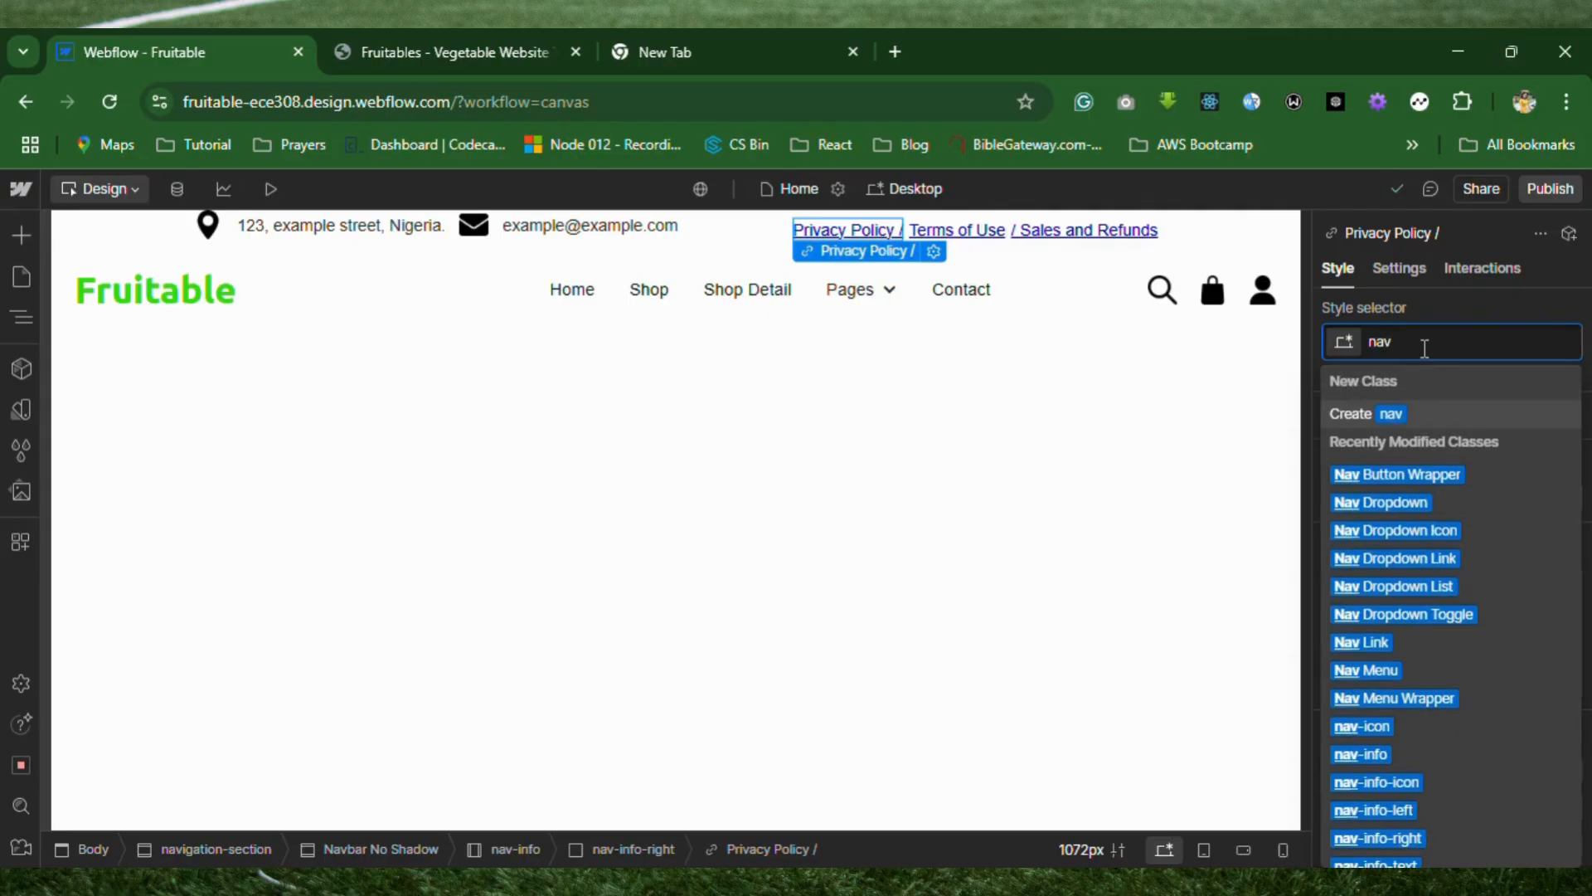
pyautogui.write('-info-')
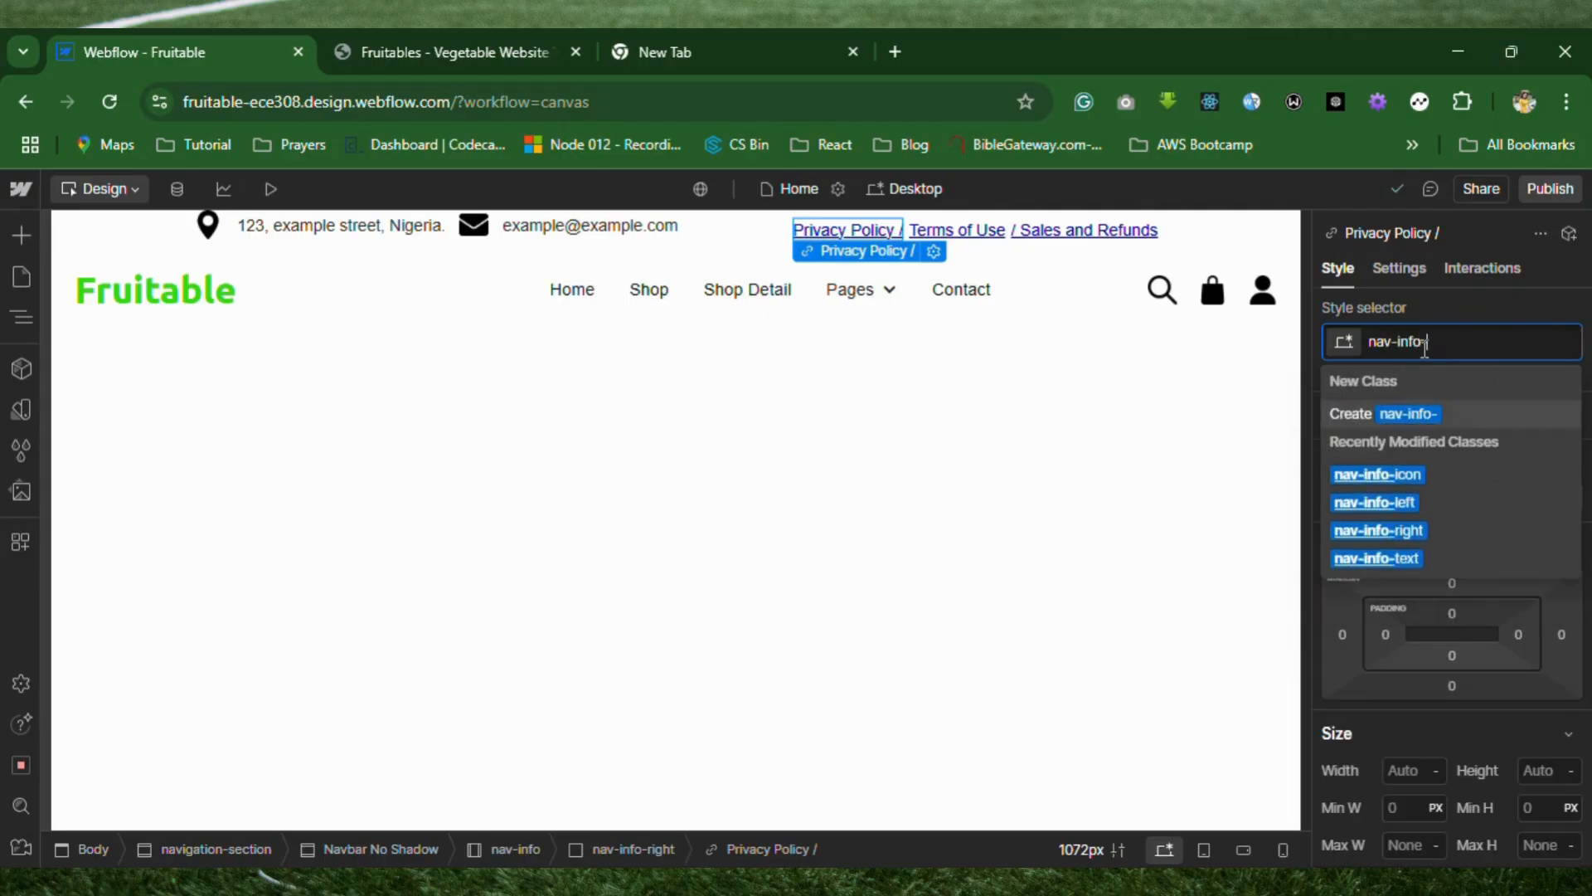
pyautogui.write('link')
pyautogui.press('Return')
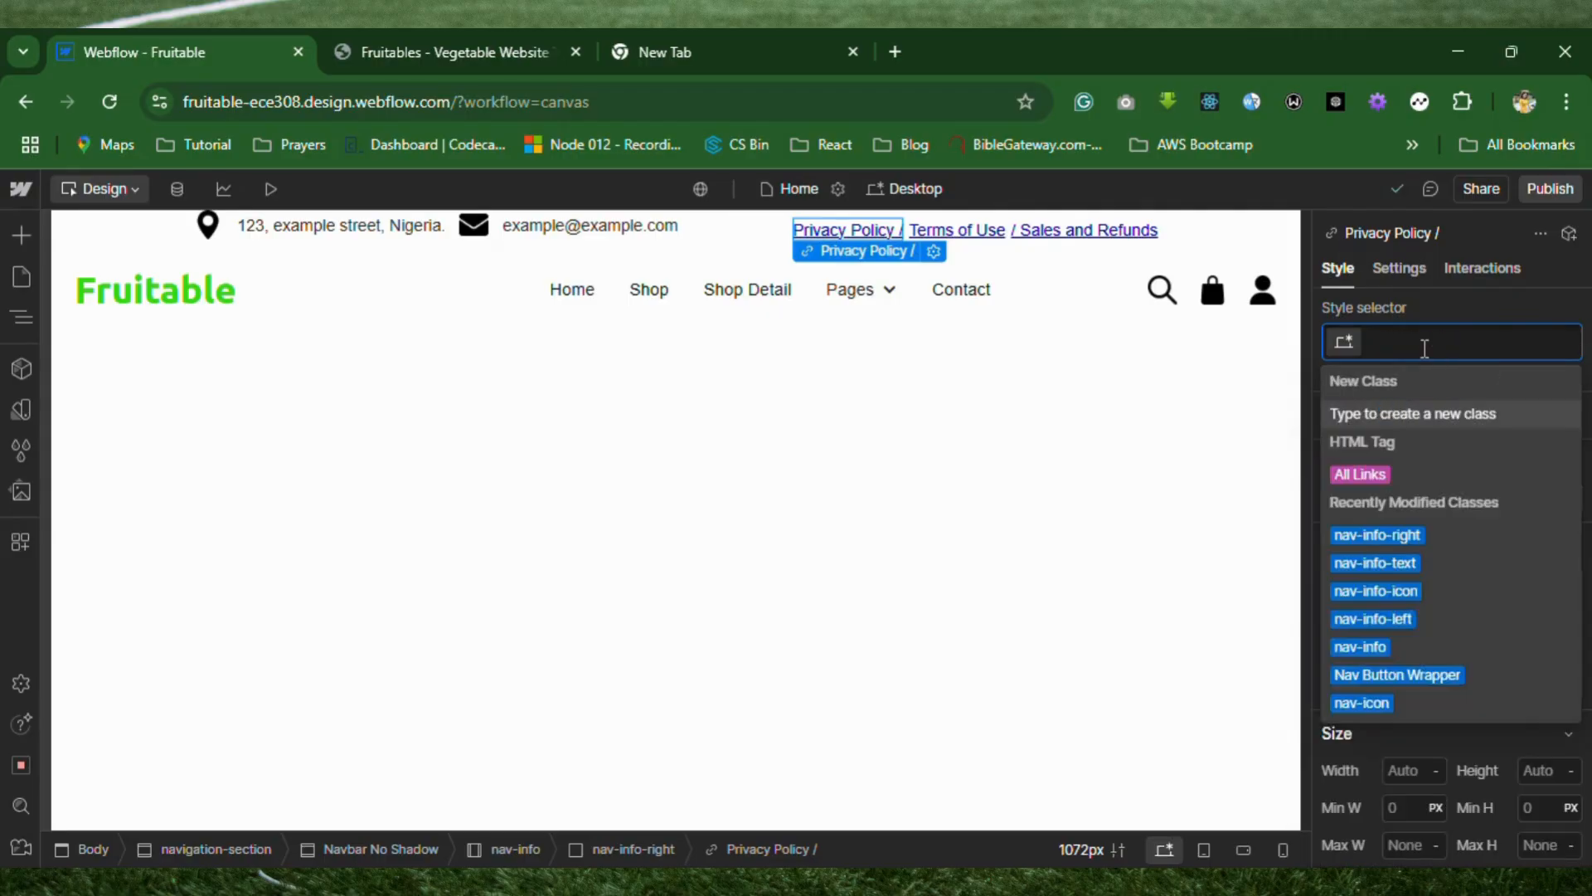
# Apply the existing nav-info-link class to the "Terms of Use" link.
pyautogui.click(973, 232)
pyautogui.click(1476, 344)
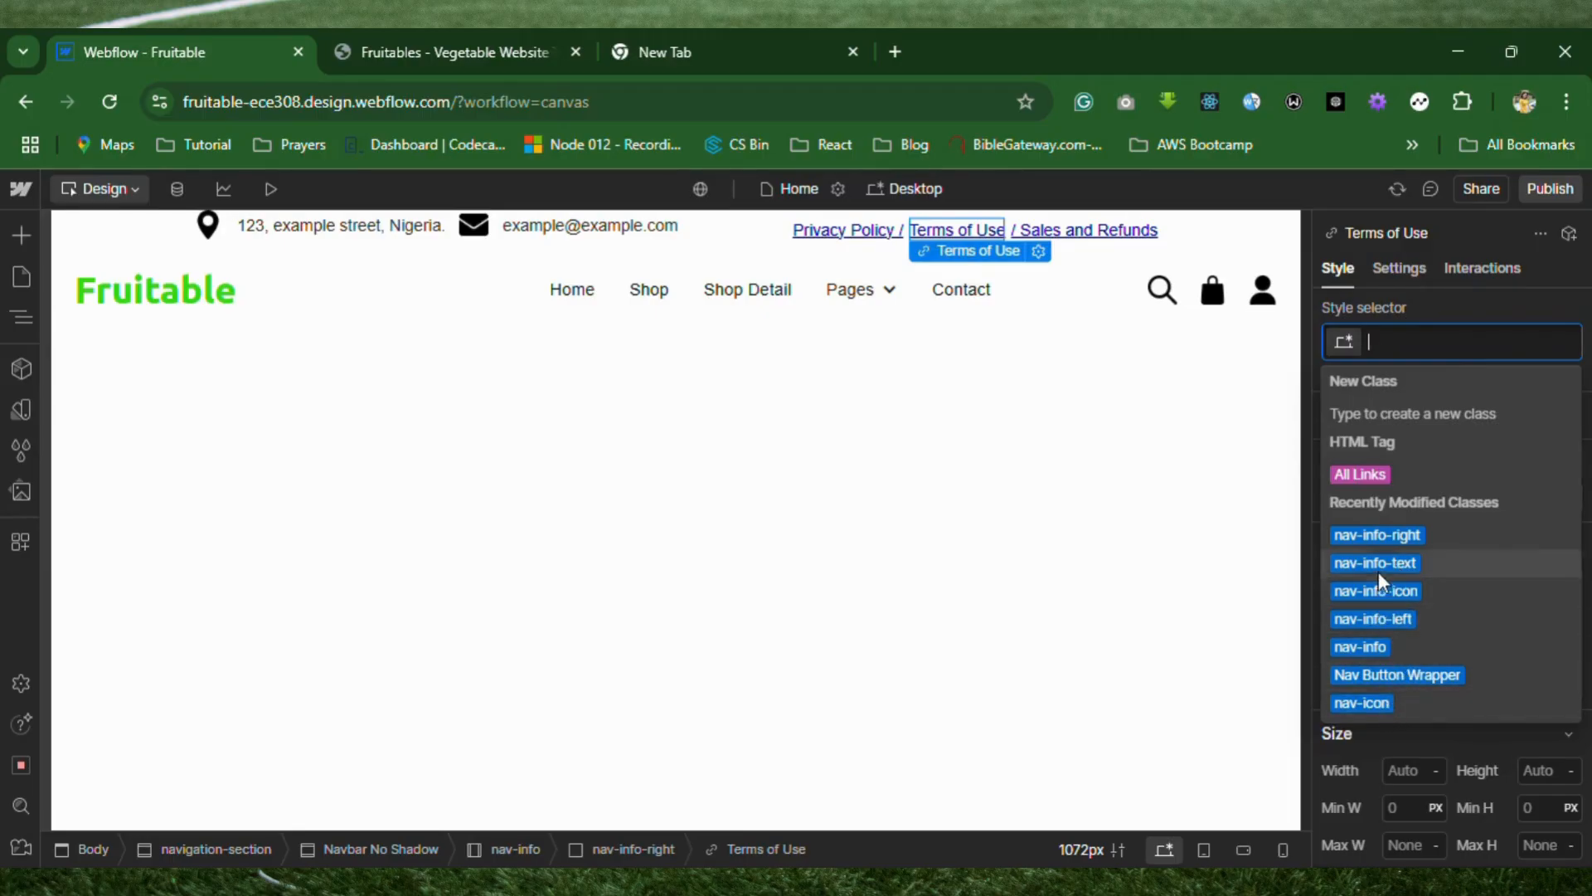
pyautogui.write('nav')
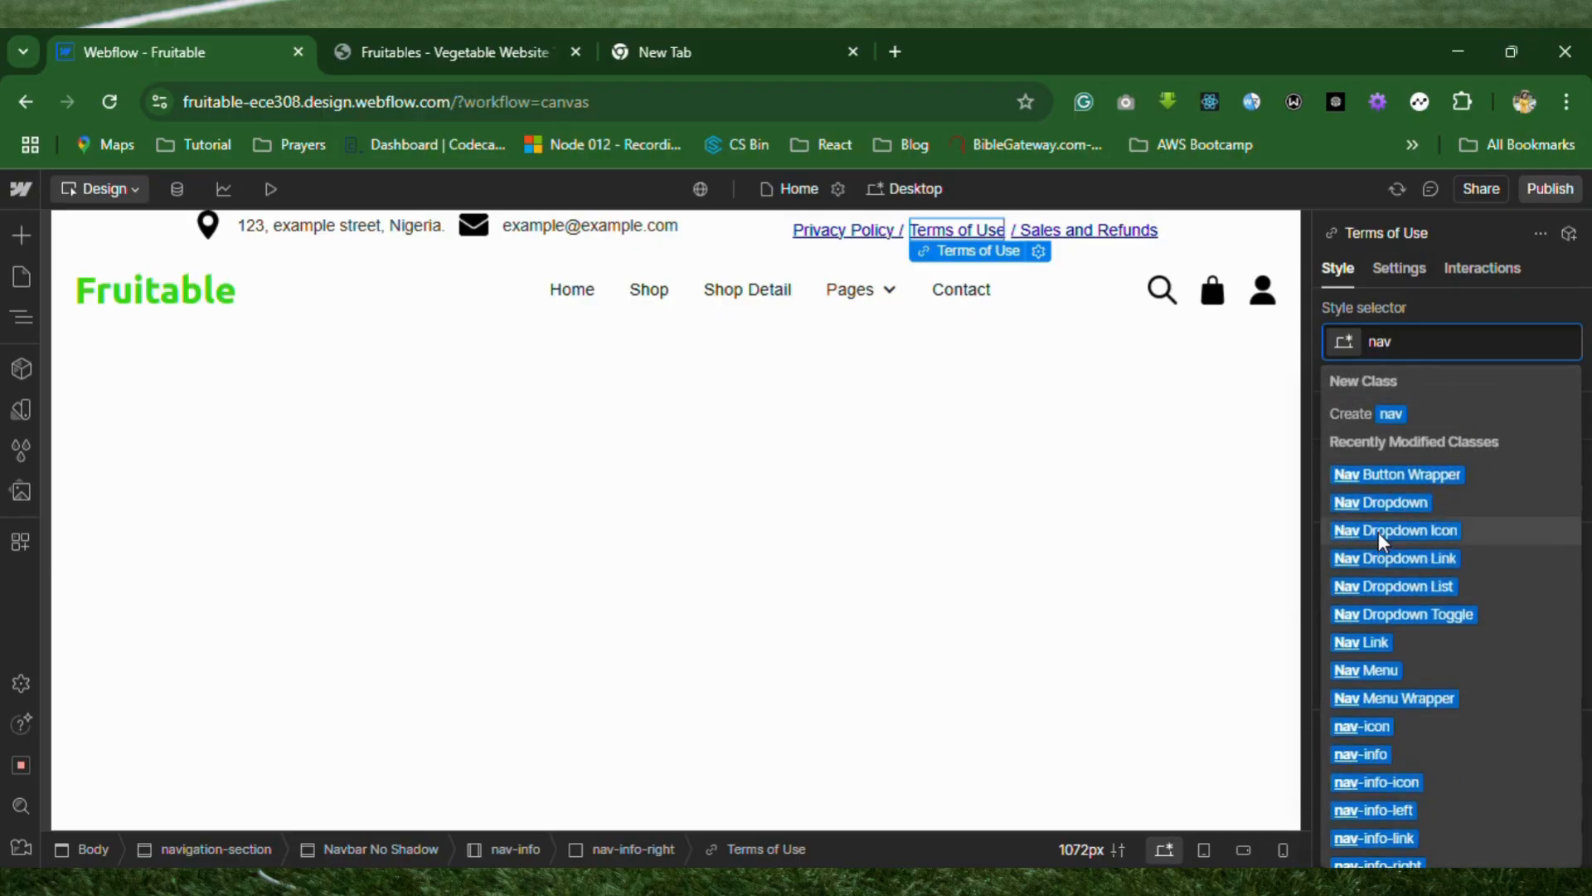
pyautogui.write('-info')
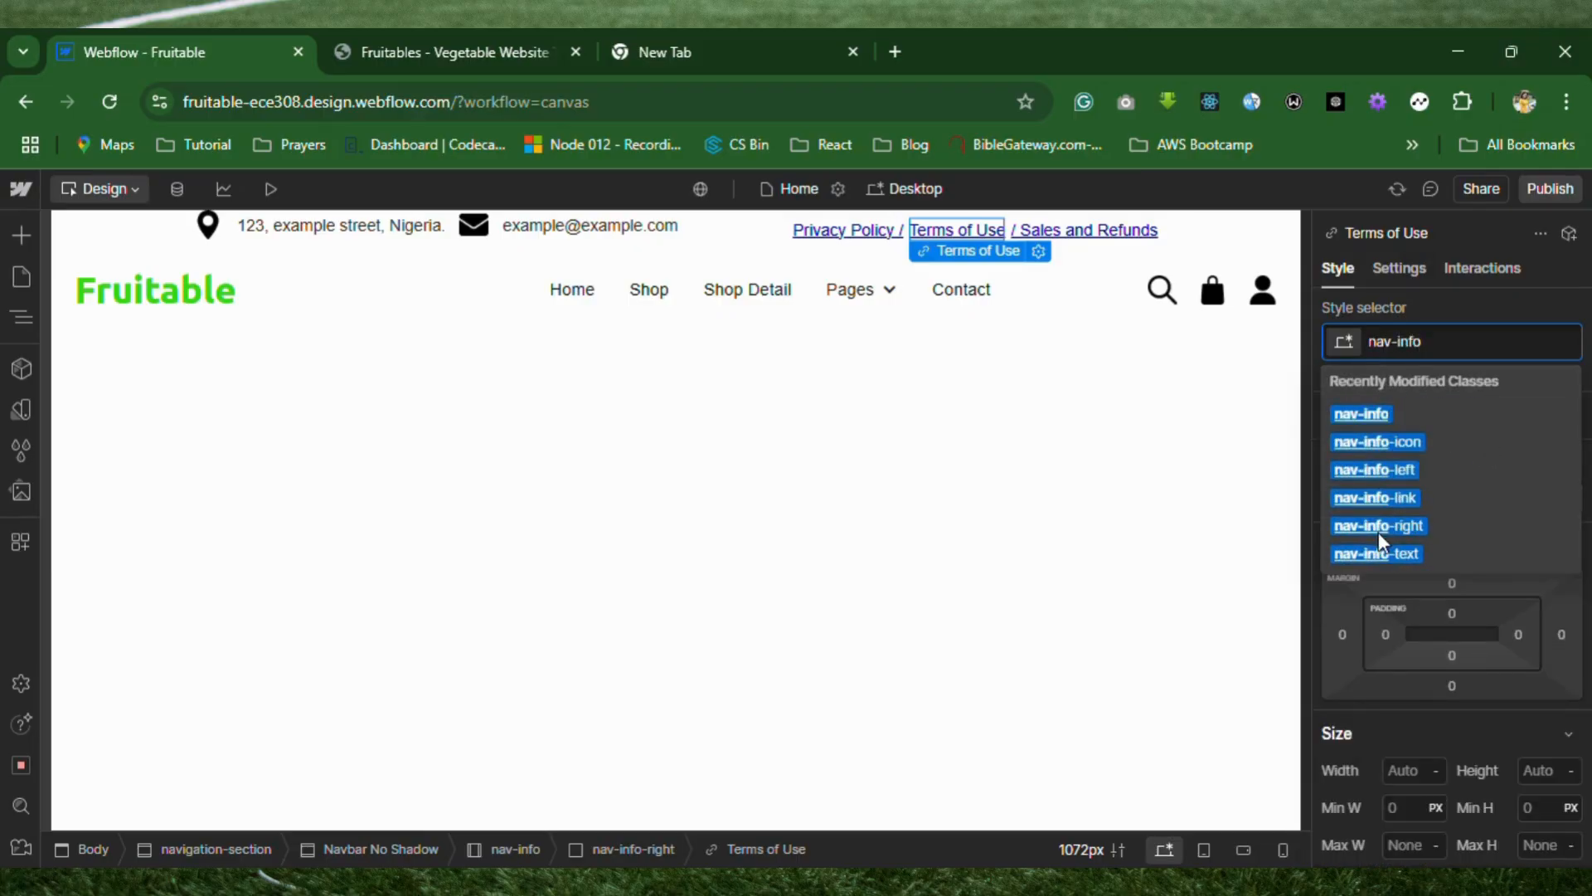
pyautogui.click(1410, 498)
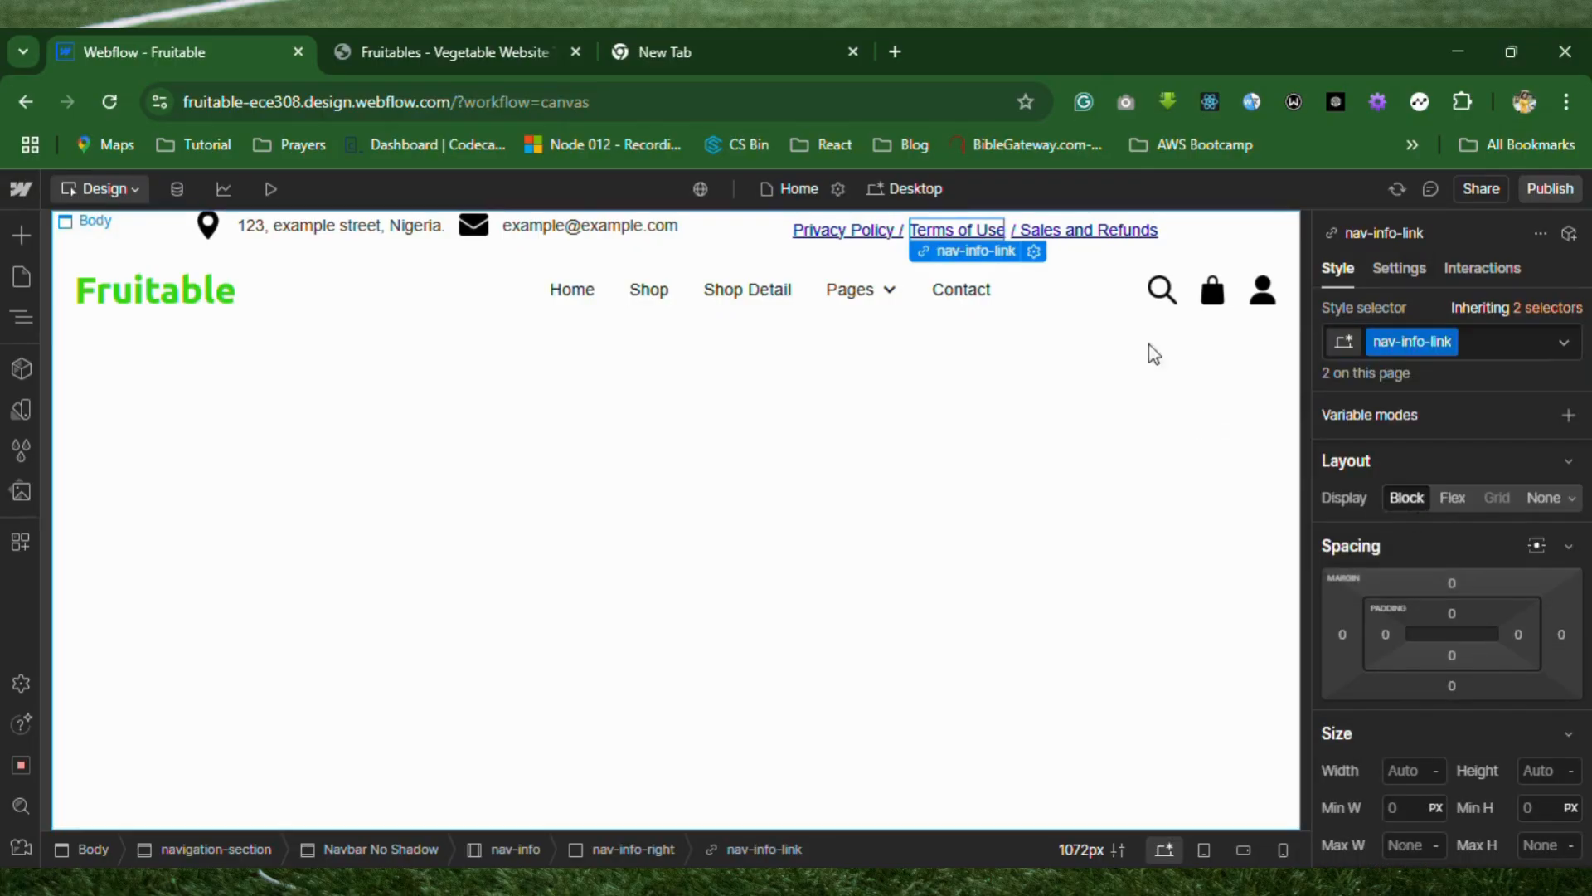
# Apply the existing nav-info-link class to the "/ Sales and Refunds" link.
pyautogui.click(1126, 235)
pyautogui.click(1403, 342)
pyautogui.write('nav-info-')
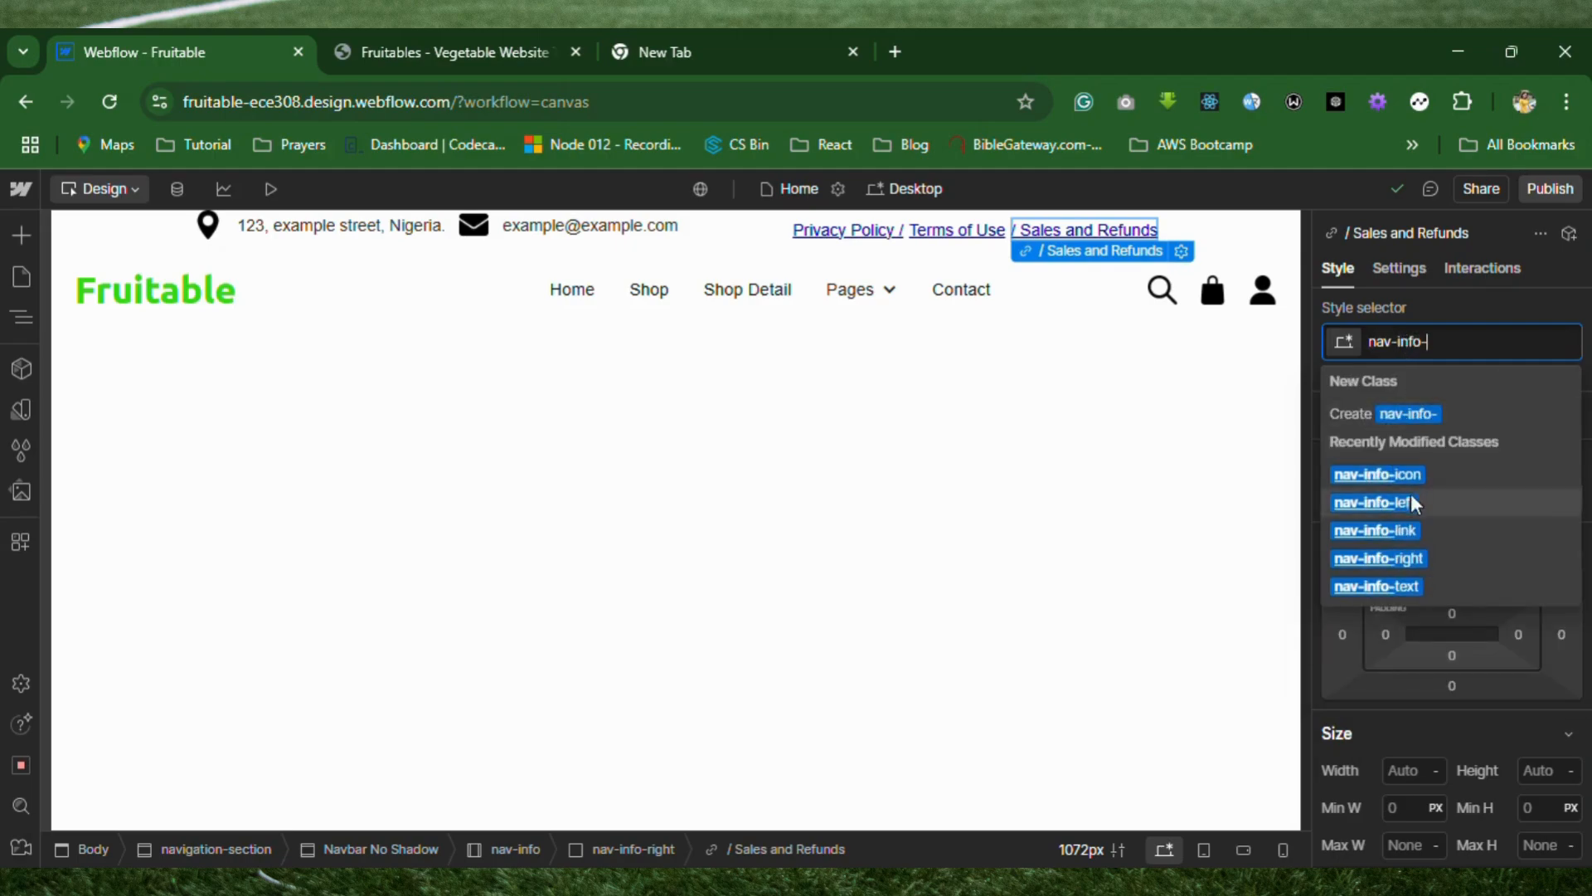
pyautogui.click(1404, 530)
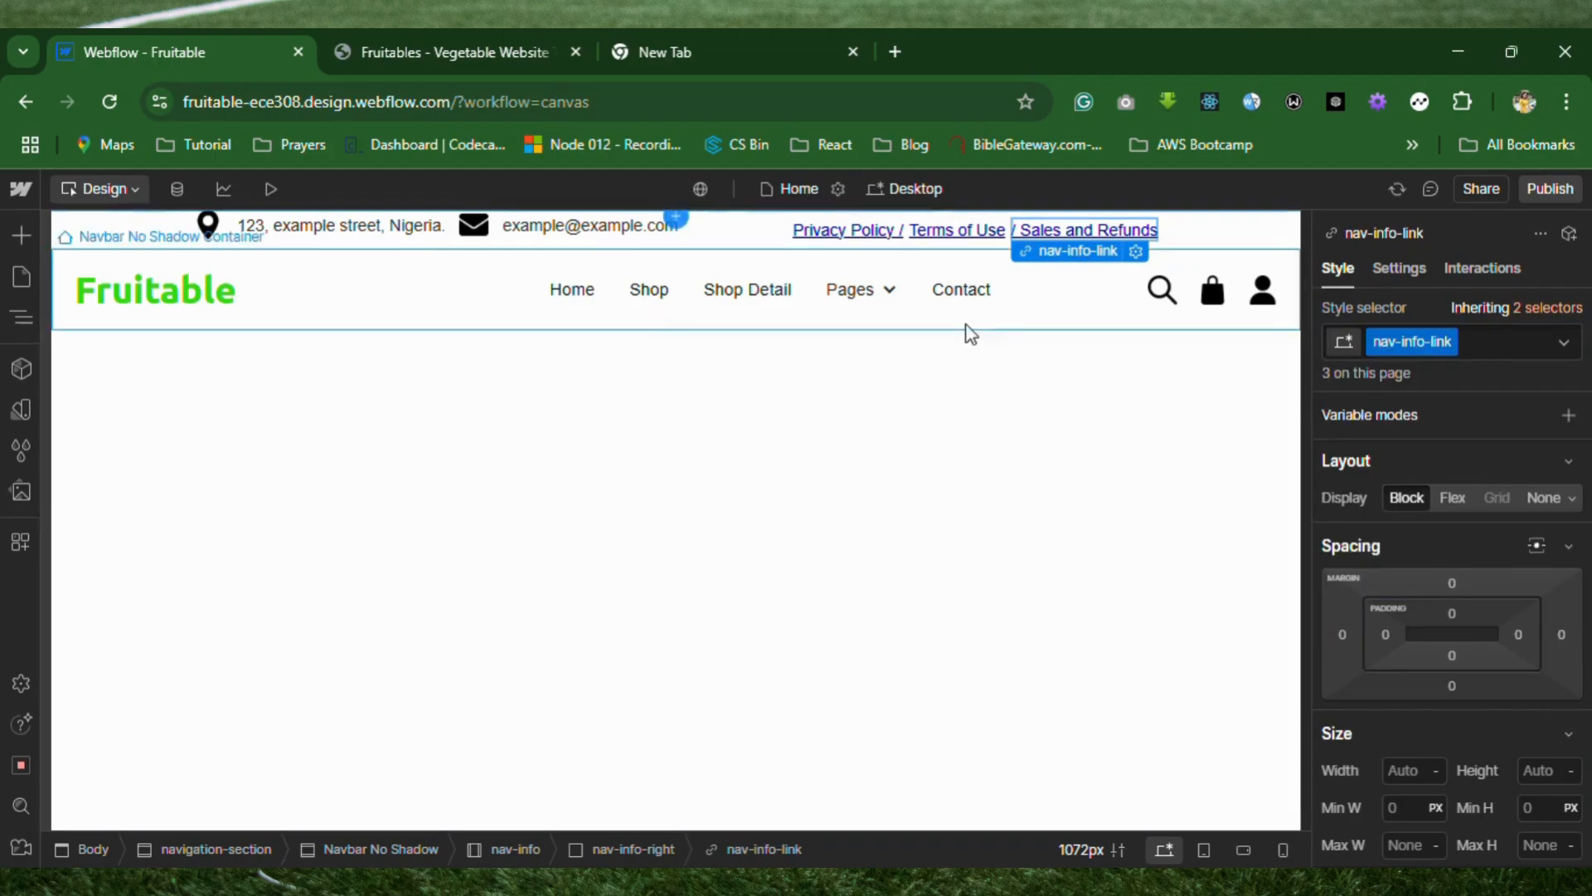
# Remove the underline from the nav-info-link class by setting its text decoration to none.
pyautogui.click(995, 465)
pyautogui.click(847, 238)
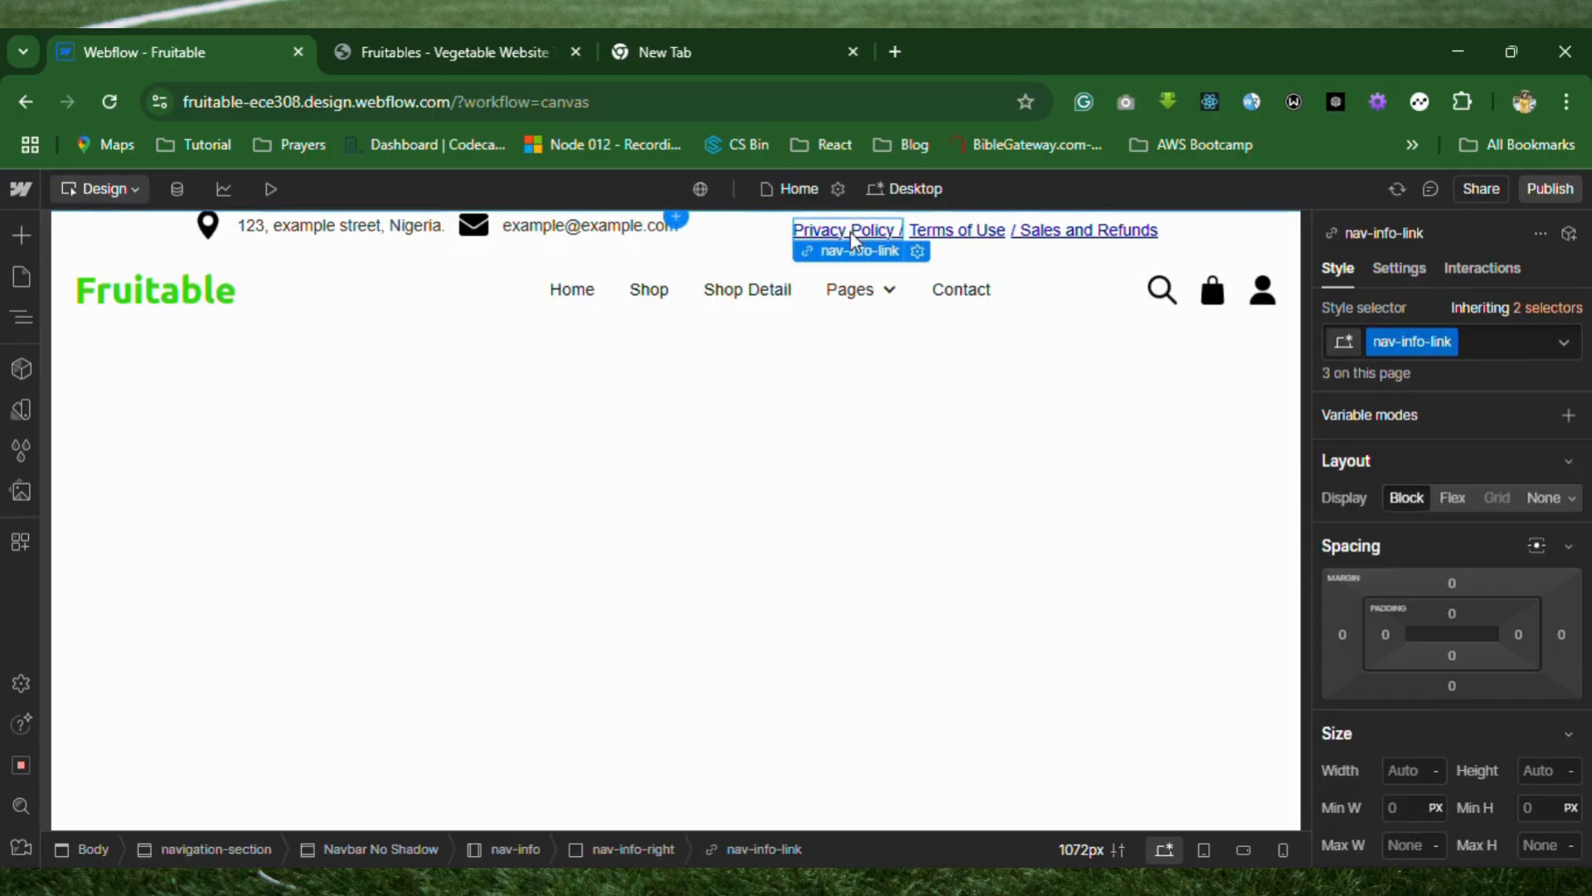
pyautogui.scroll(-3, 1400, 739)
pyautogui.scroll(-7, 1399, 738)
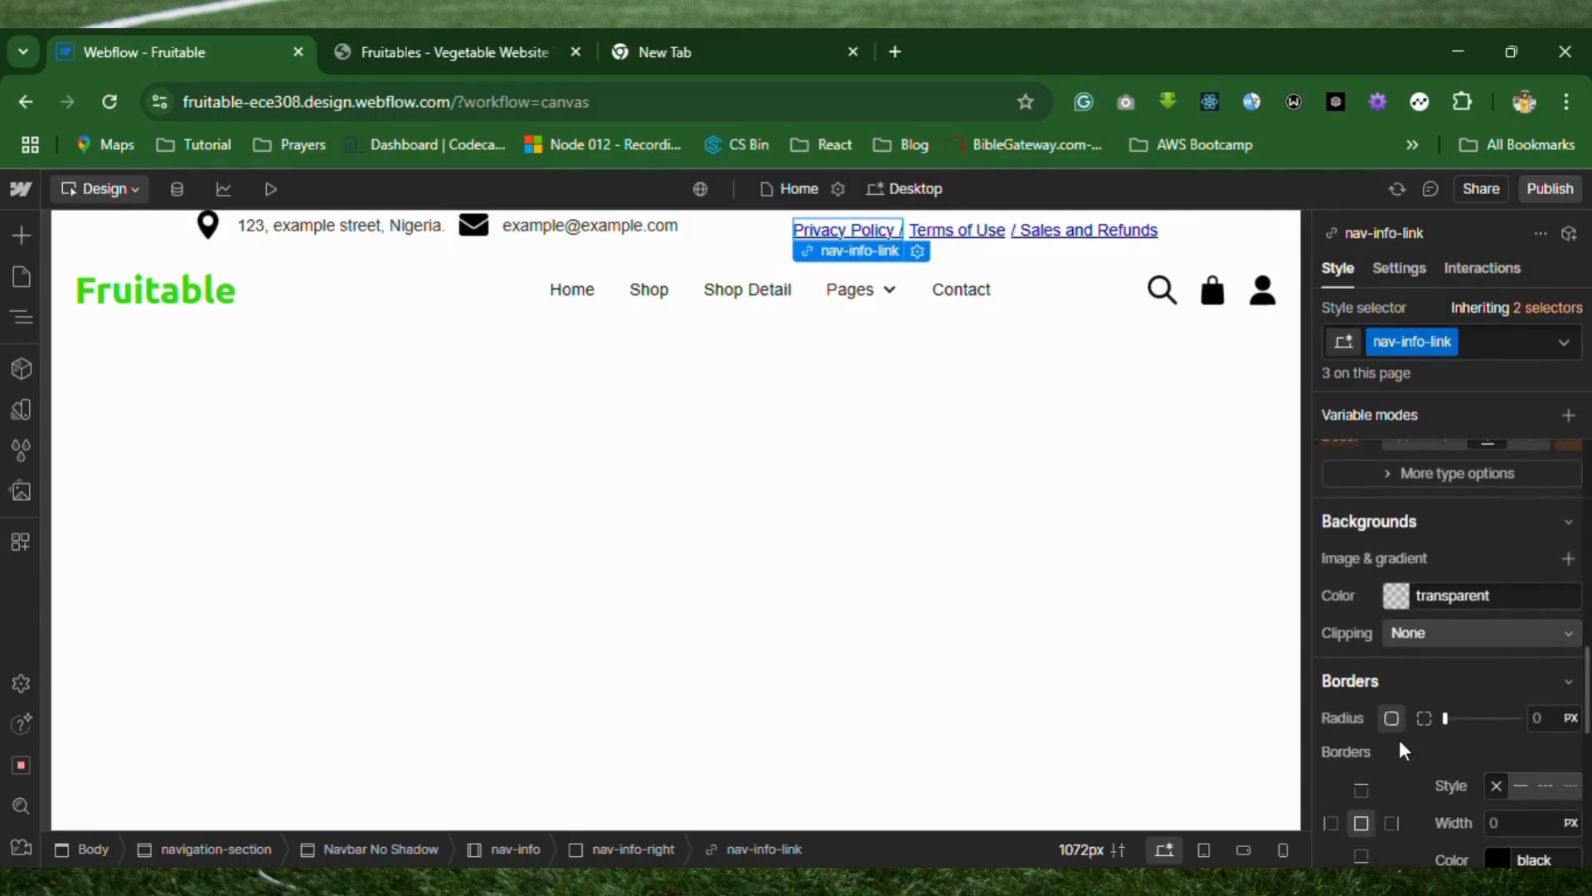
pyautogui.scroll(3, 1401, 749)
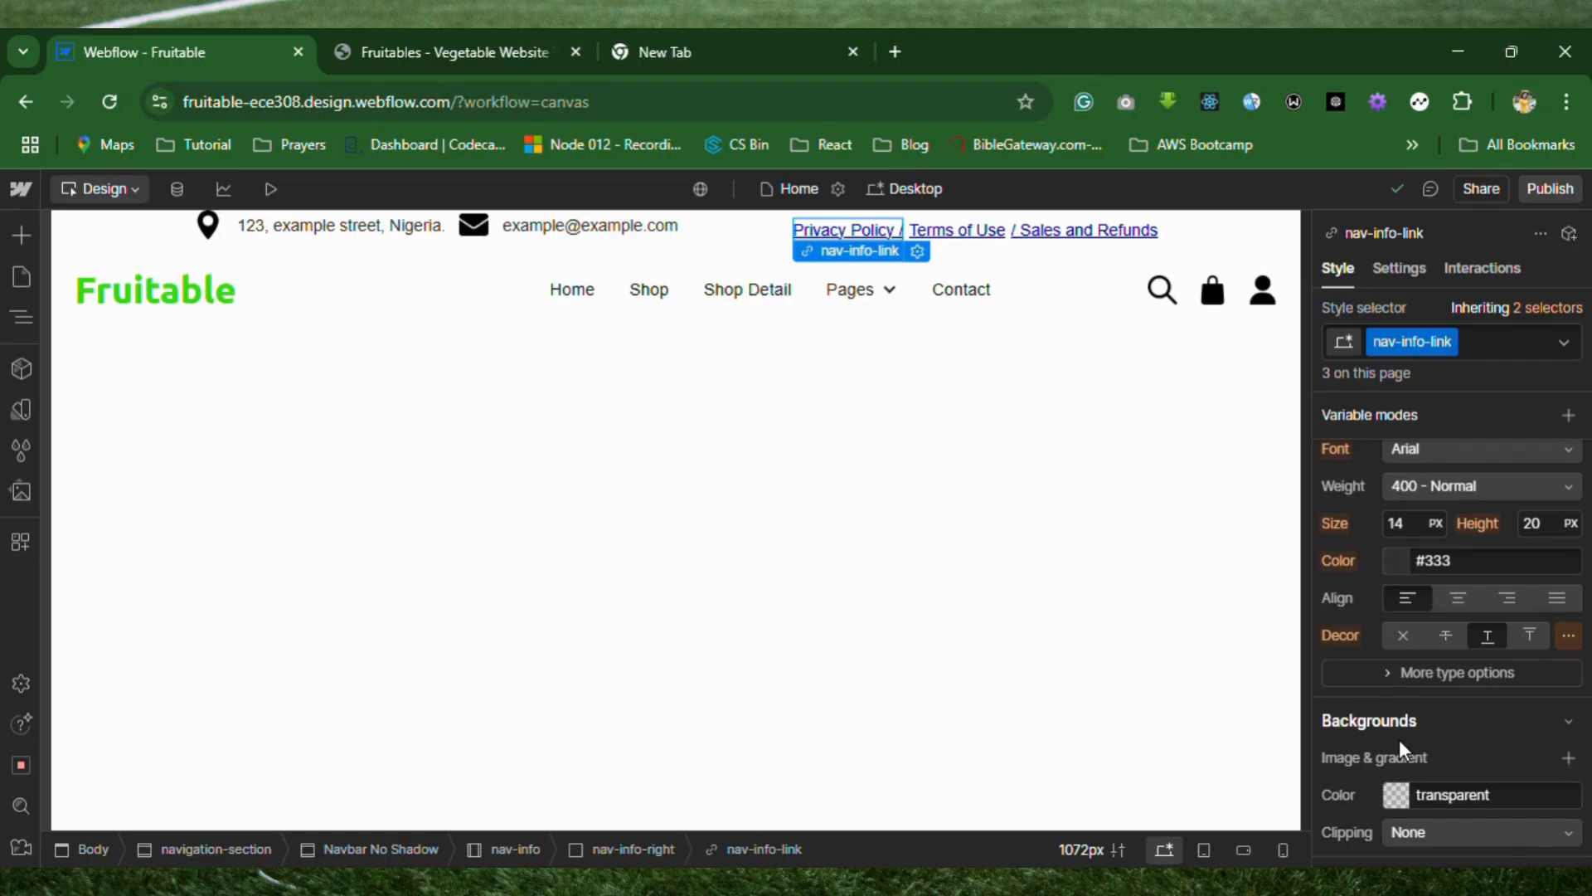
pyautogui.scroll(-4, 1400, 744)
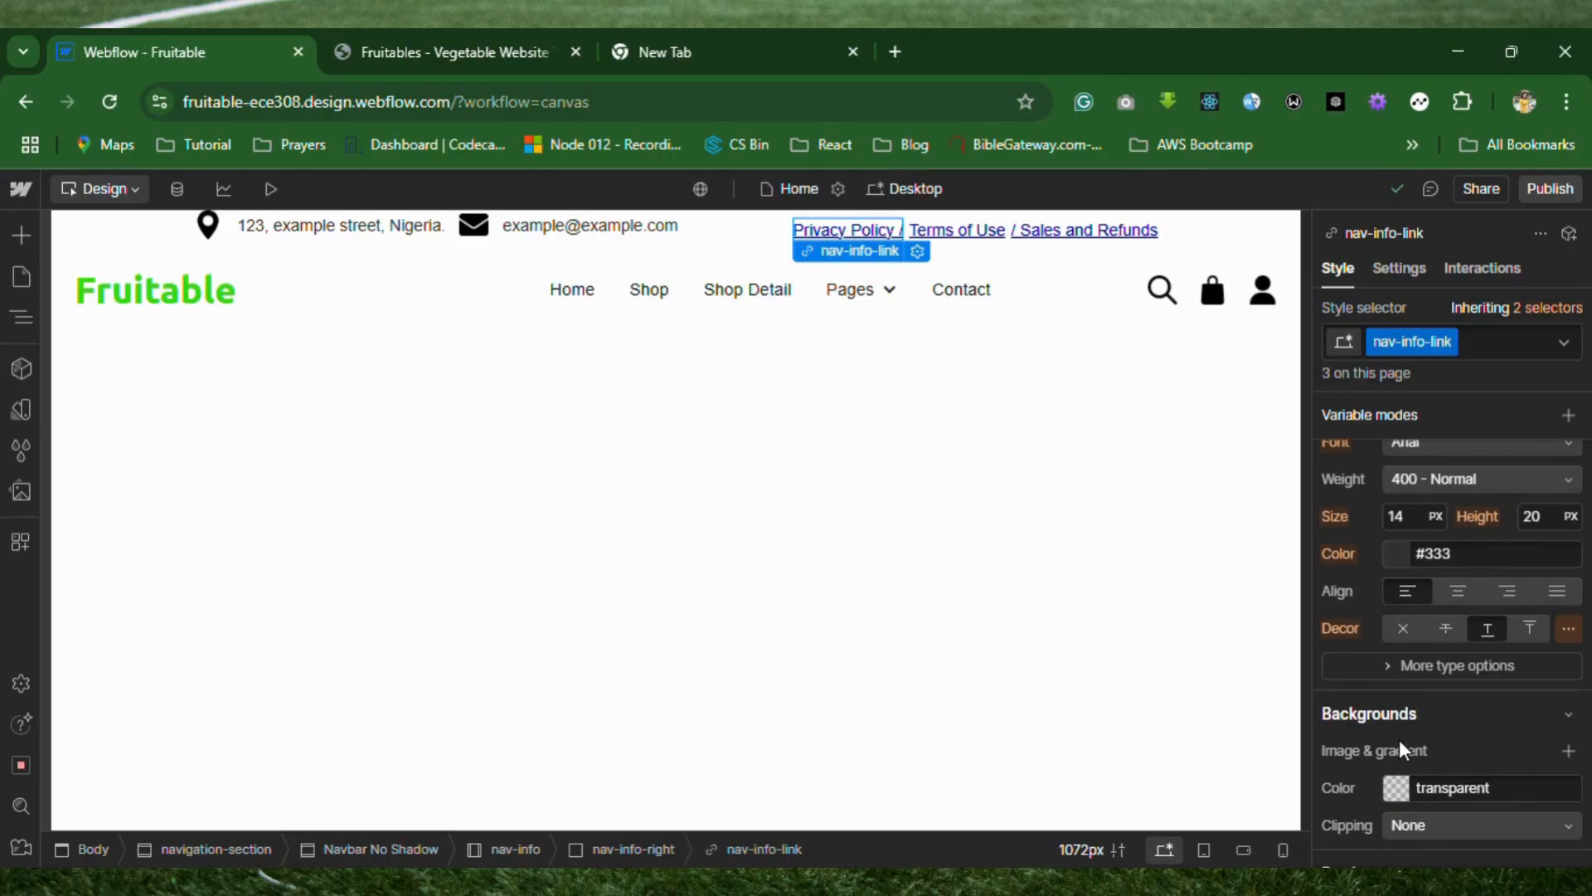
pyautogui.scroll(-6, 1399, 741)
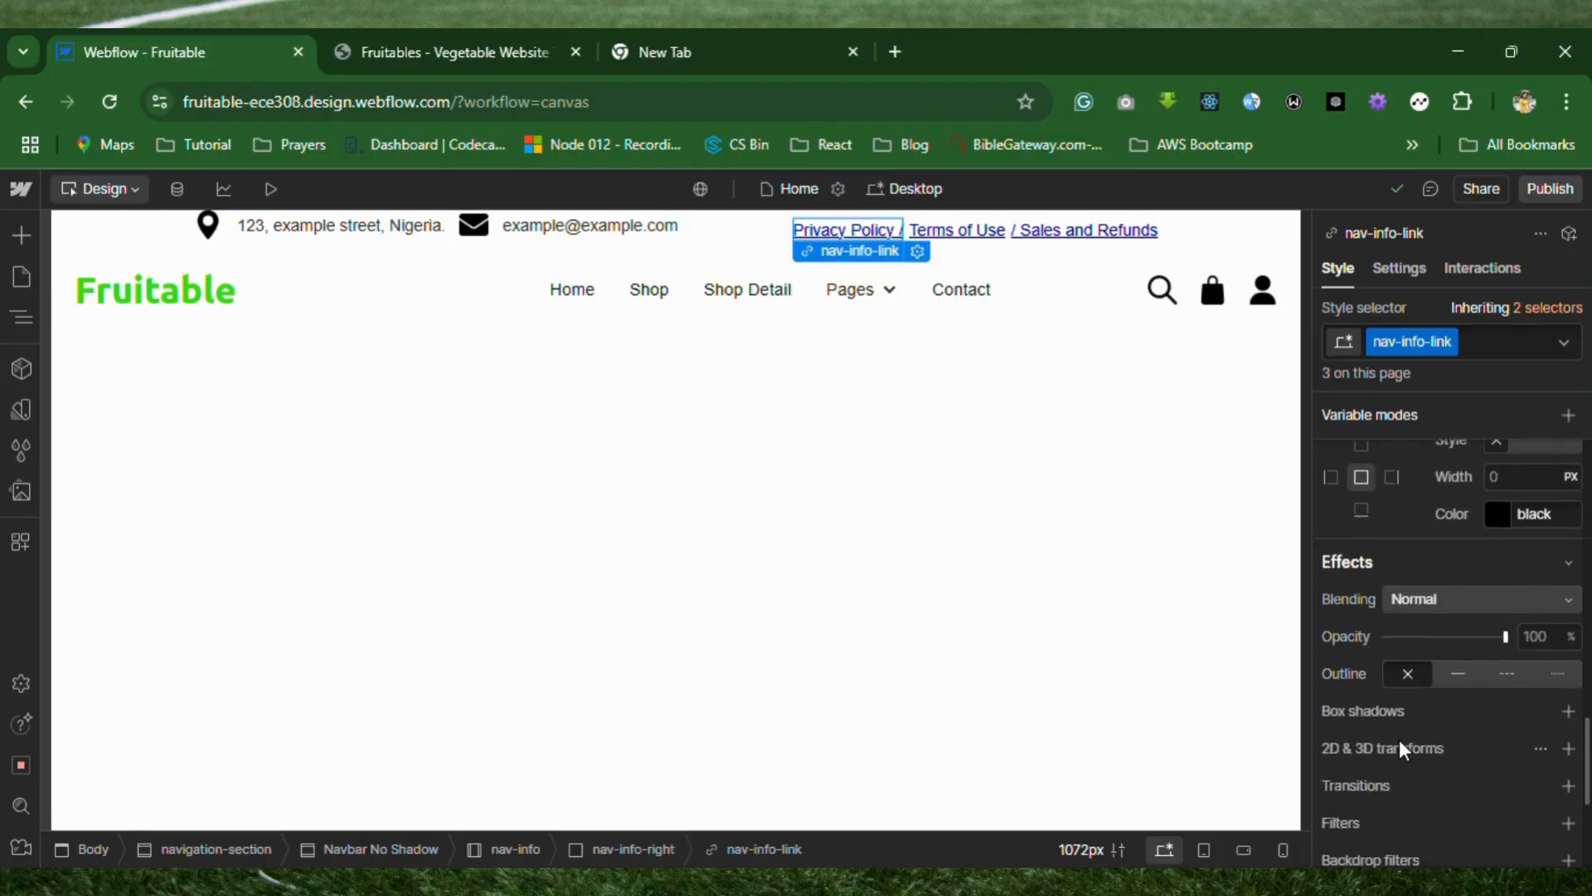
pyautogui.scroll(5, 1400, 742)
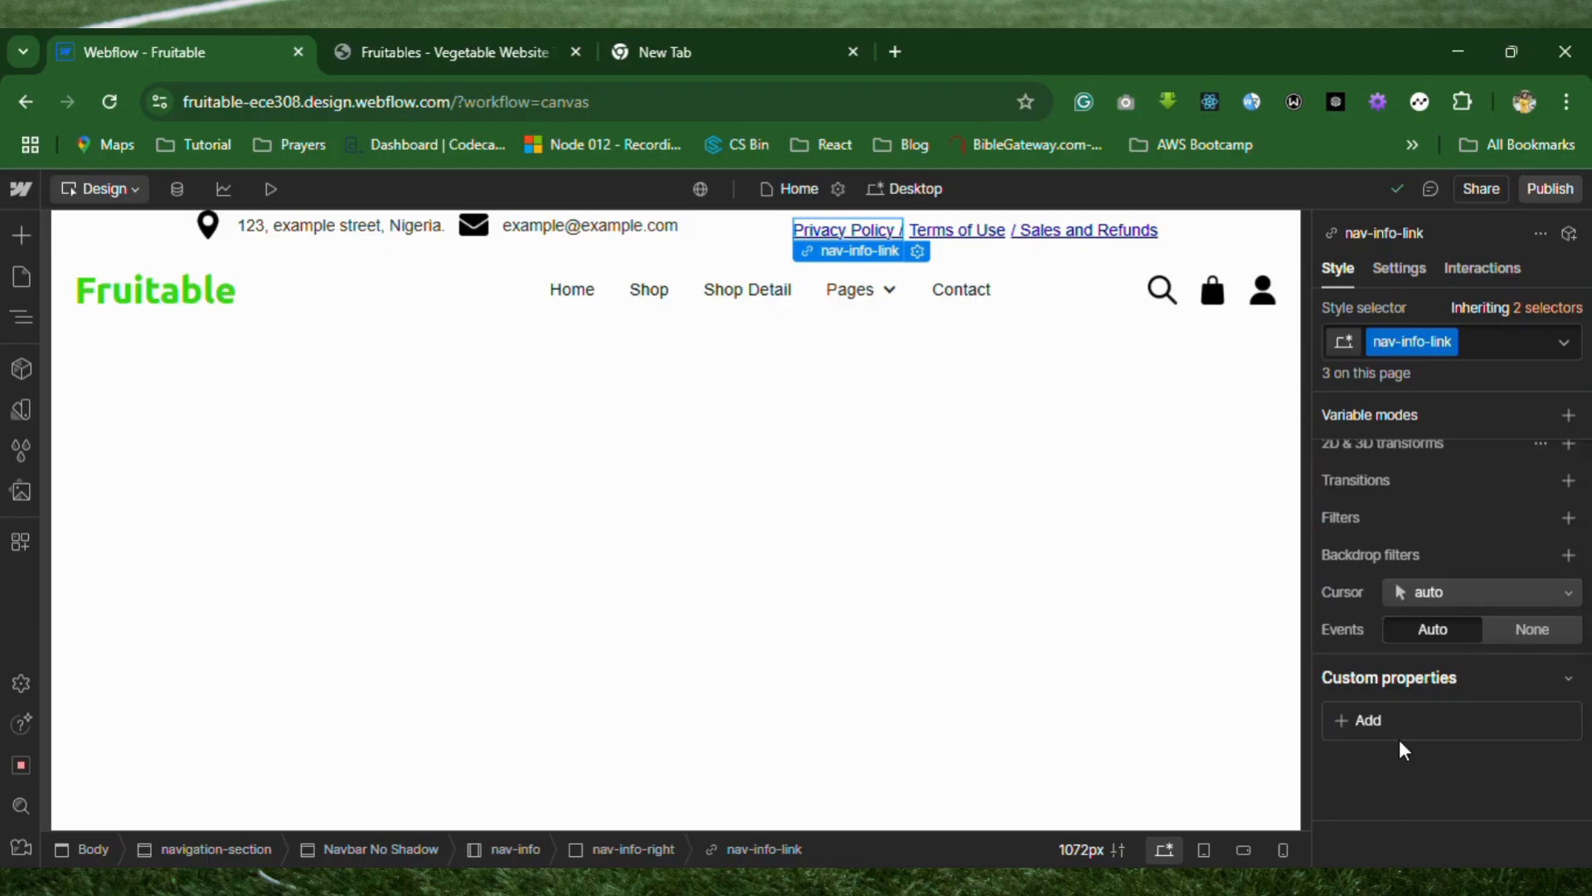
pyautogui.scroll(5, 1400, 743)
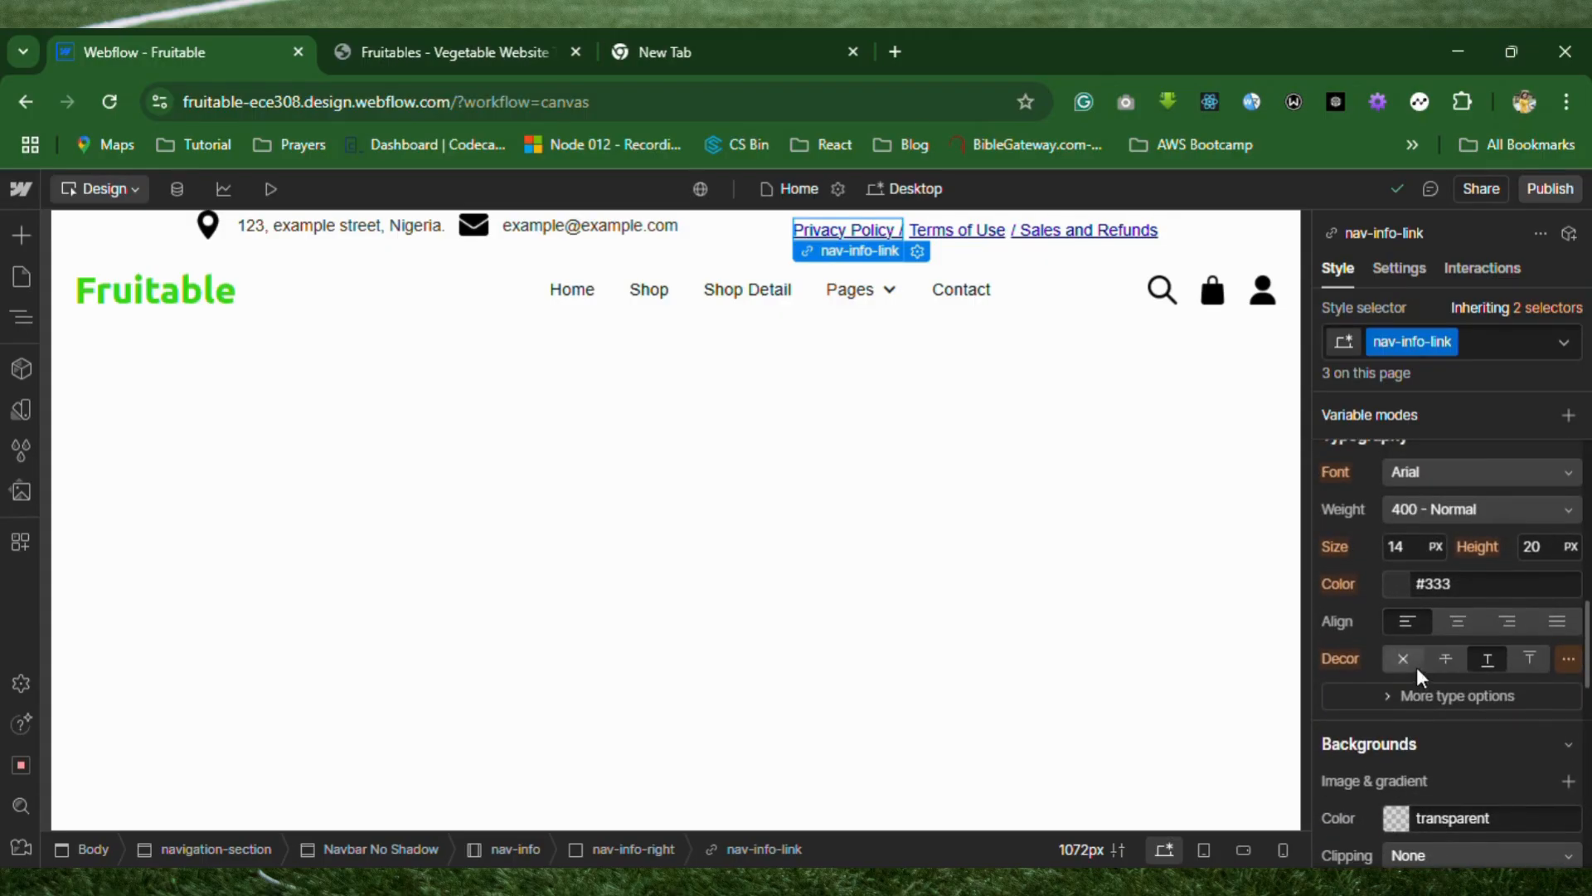
pyautogui.scroll(2, 1360, 622)
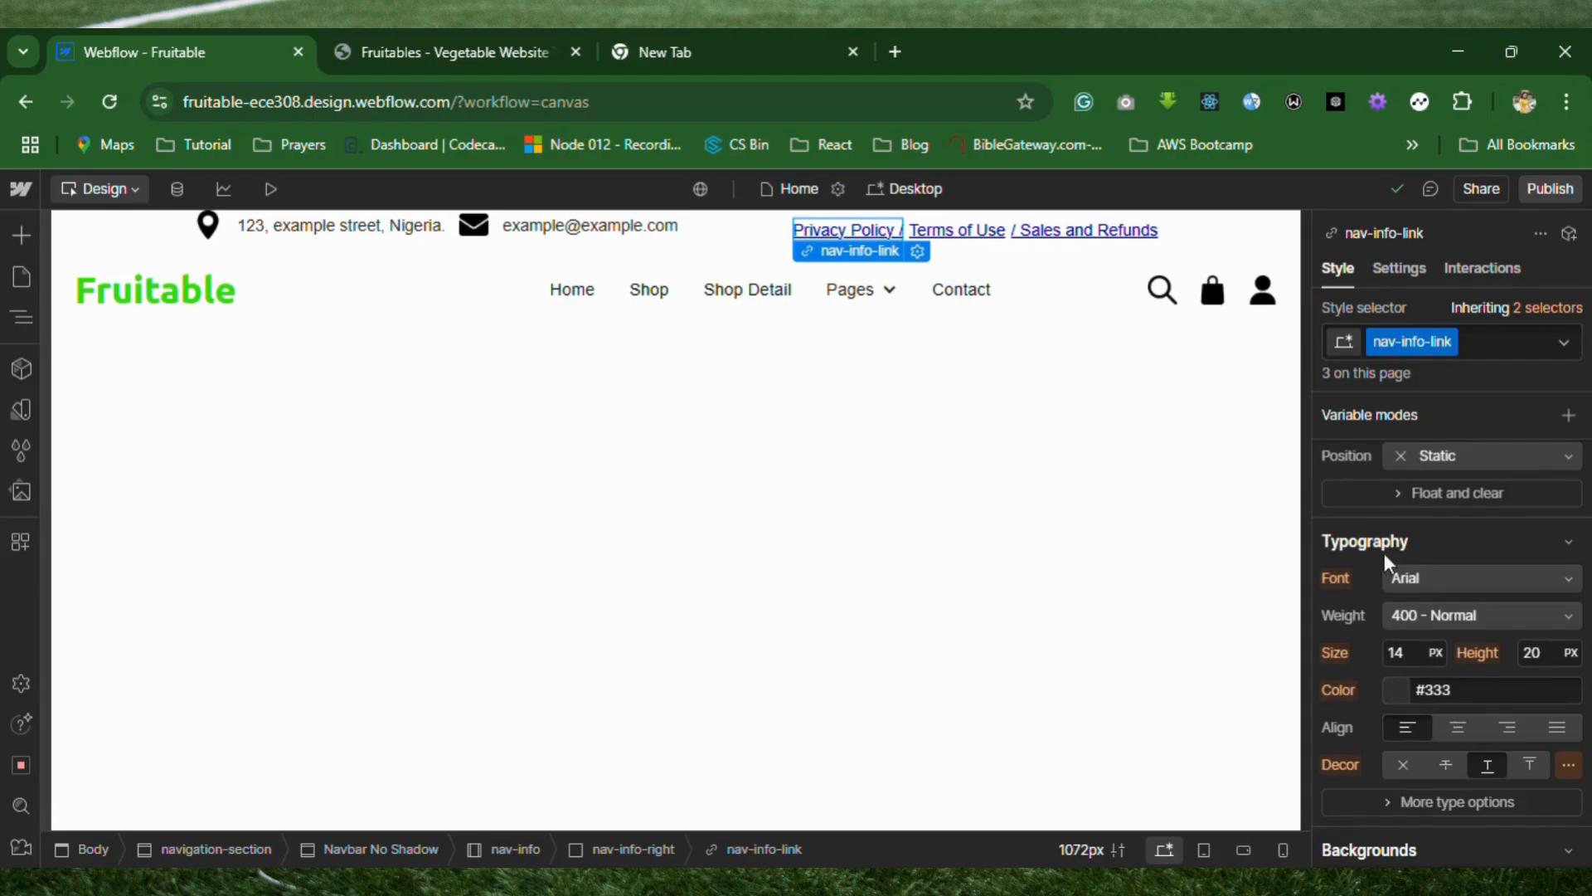
pyautogui.scroll(-2, 1404, 689)
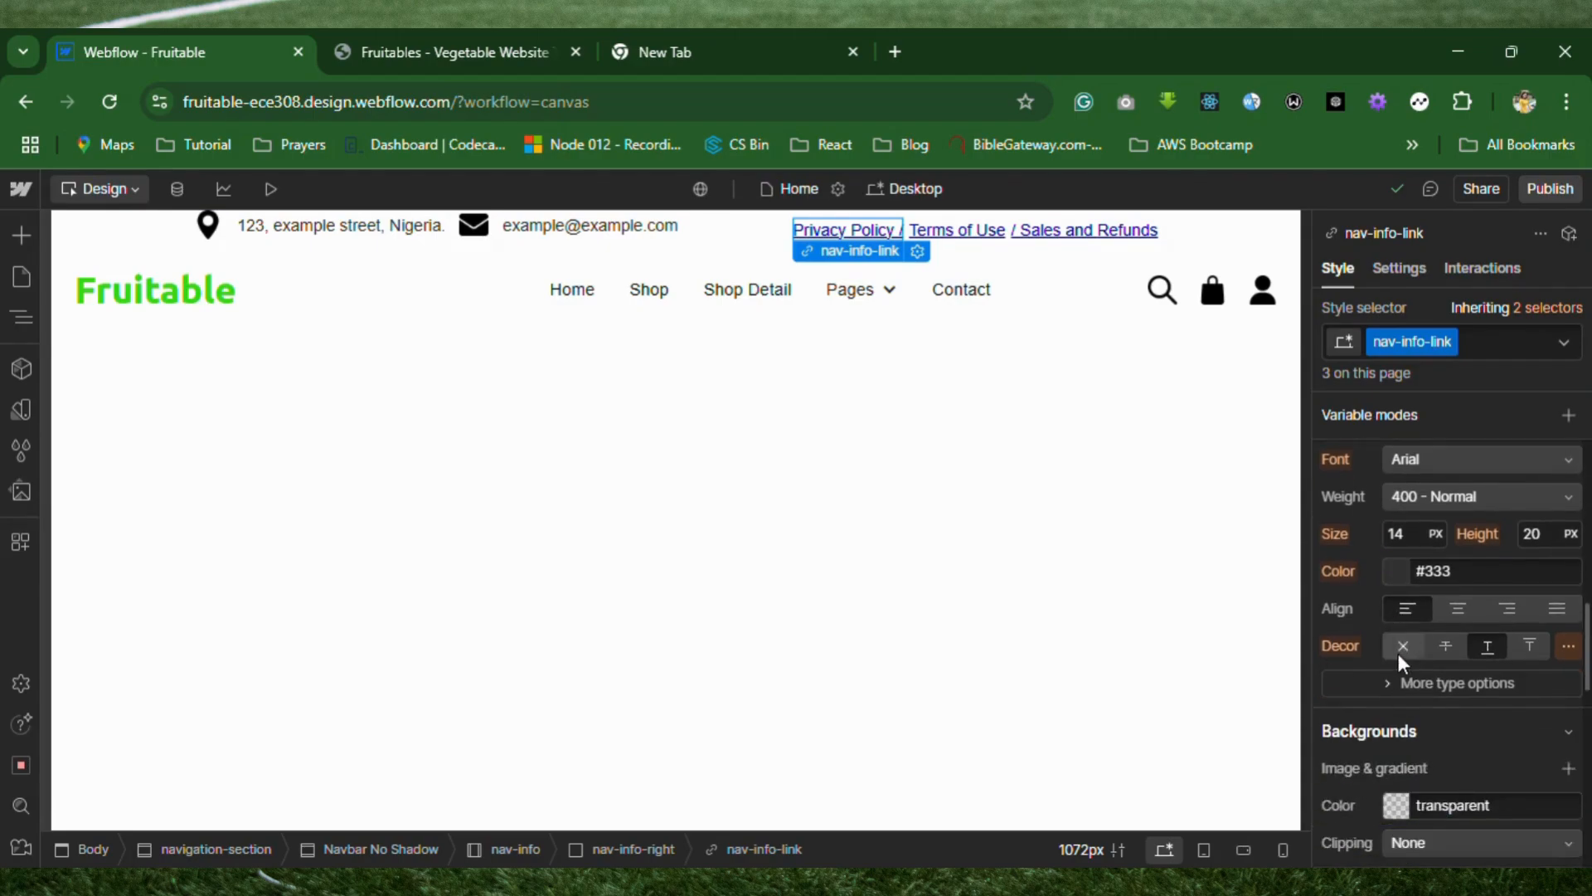
pyautogui.click(1399, 653)
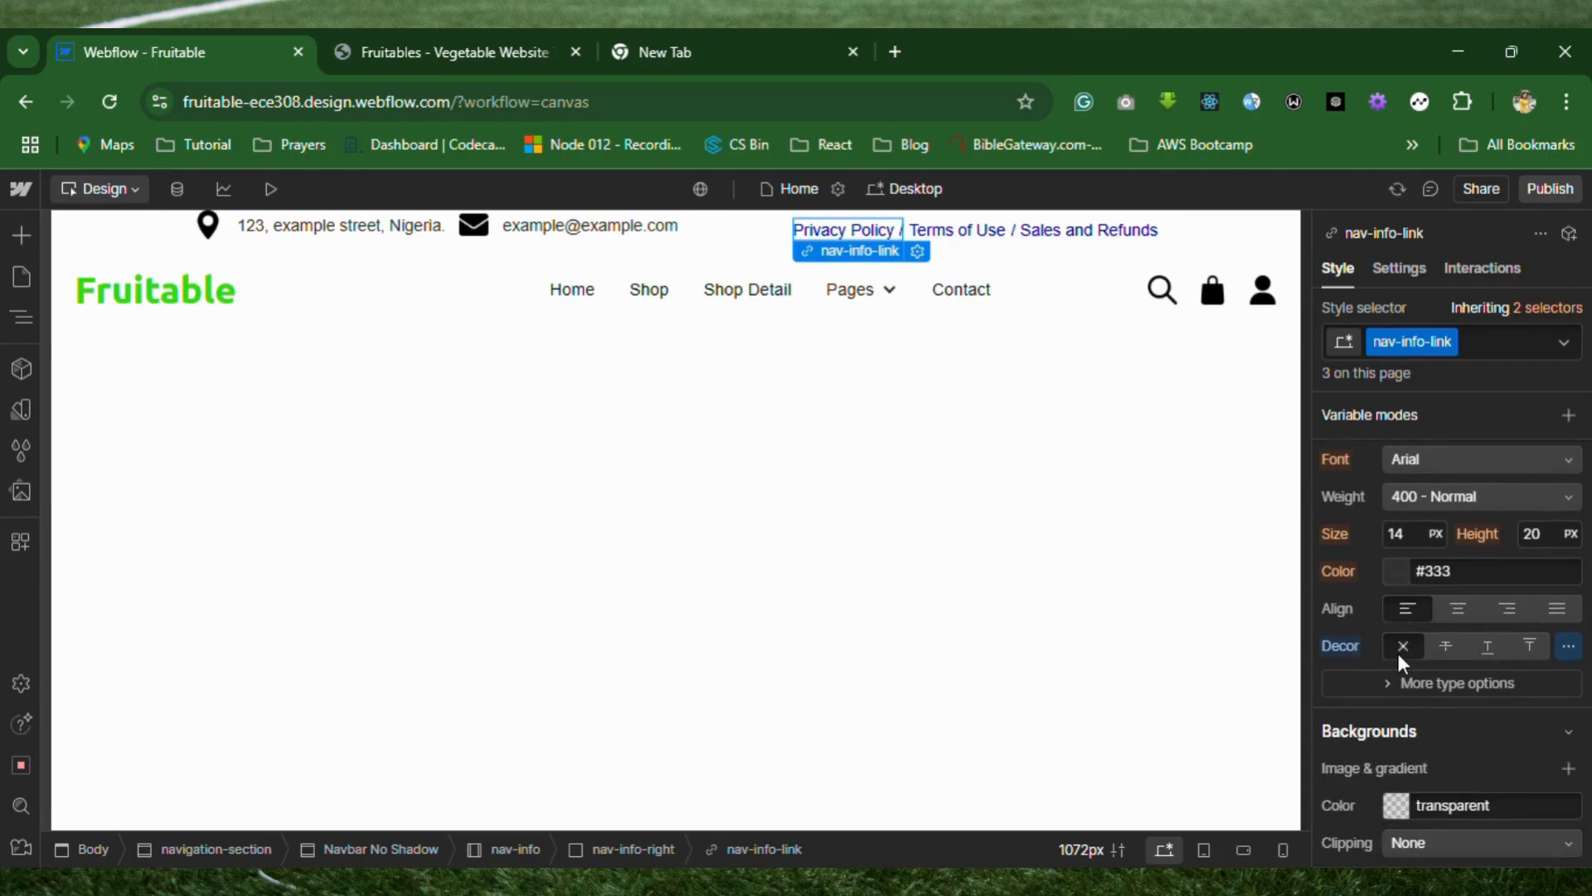
# Set the nav-info-link class's text color to #000000 and its font to Ubuntu.
pyautogui.scroll(1, 1397, 651)
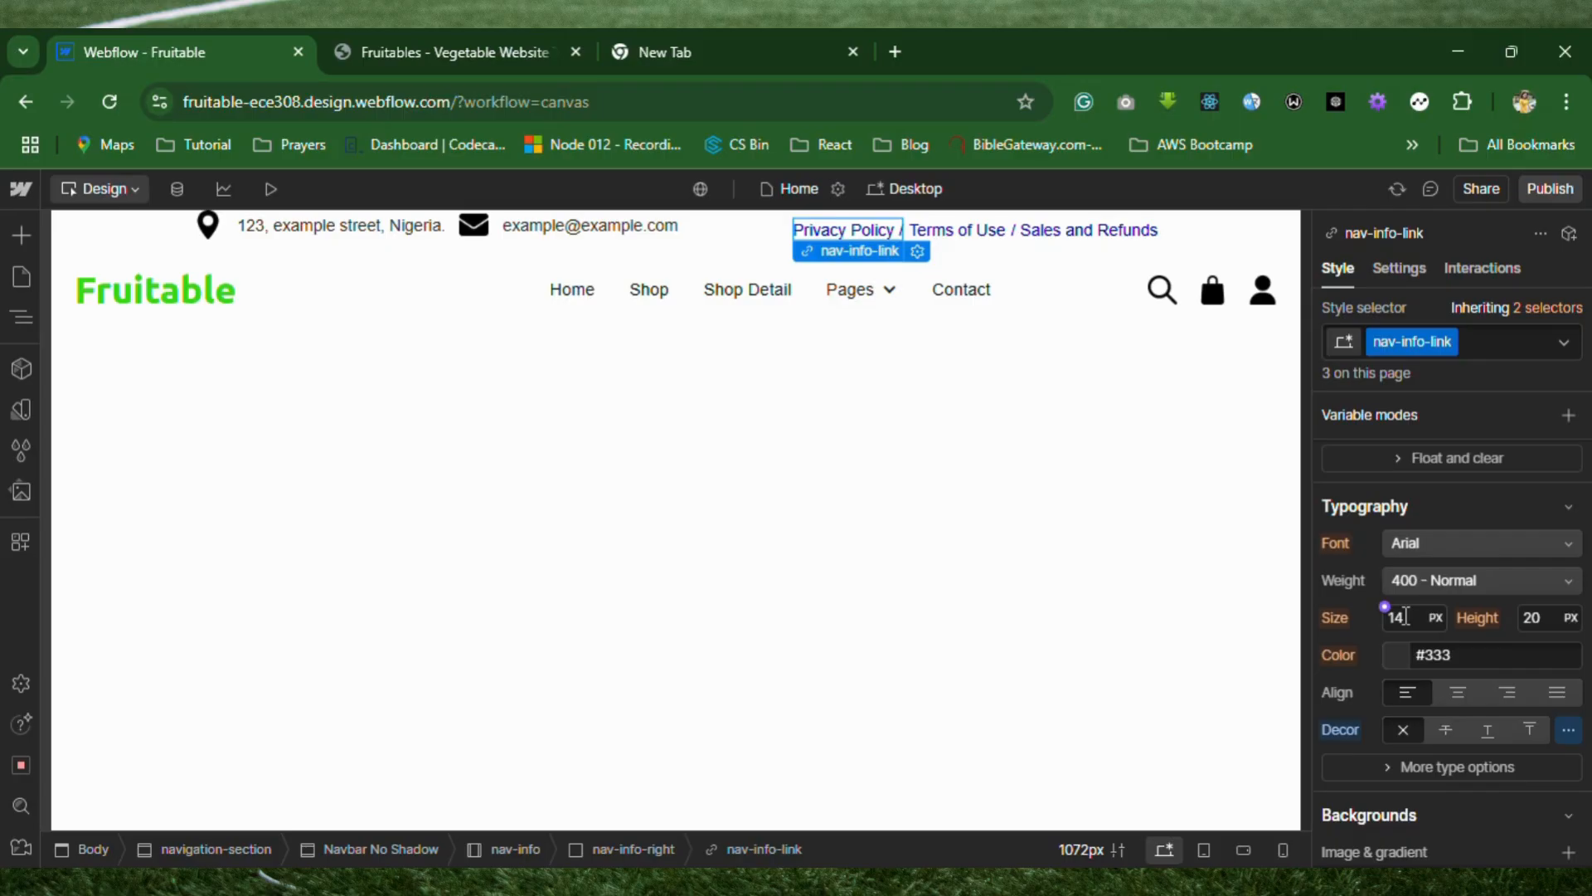
pyautogui.scroll(2, 1405, 616)
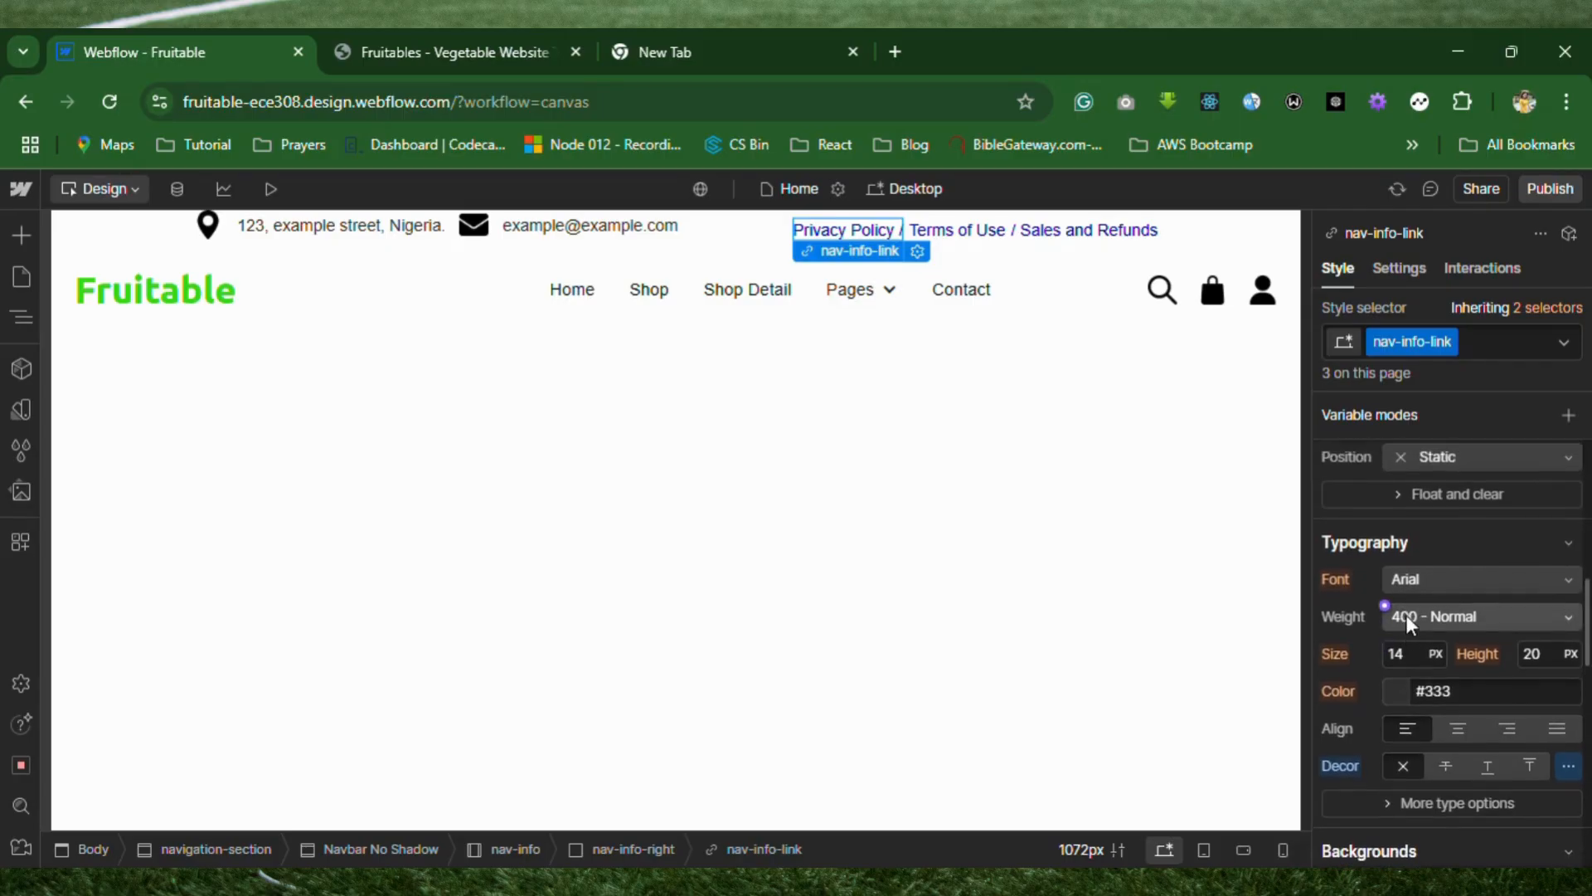
pyautogui.scroll(-1, 1405, 614)
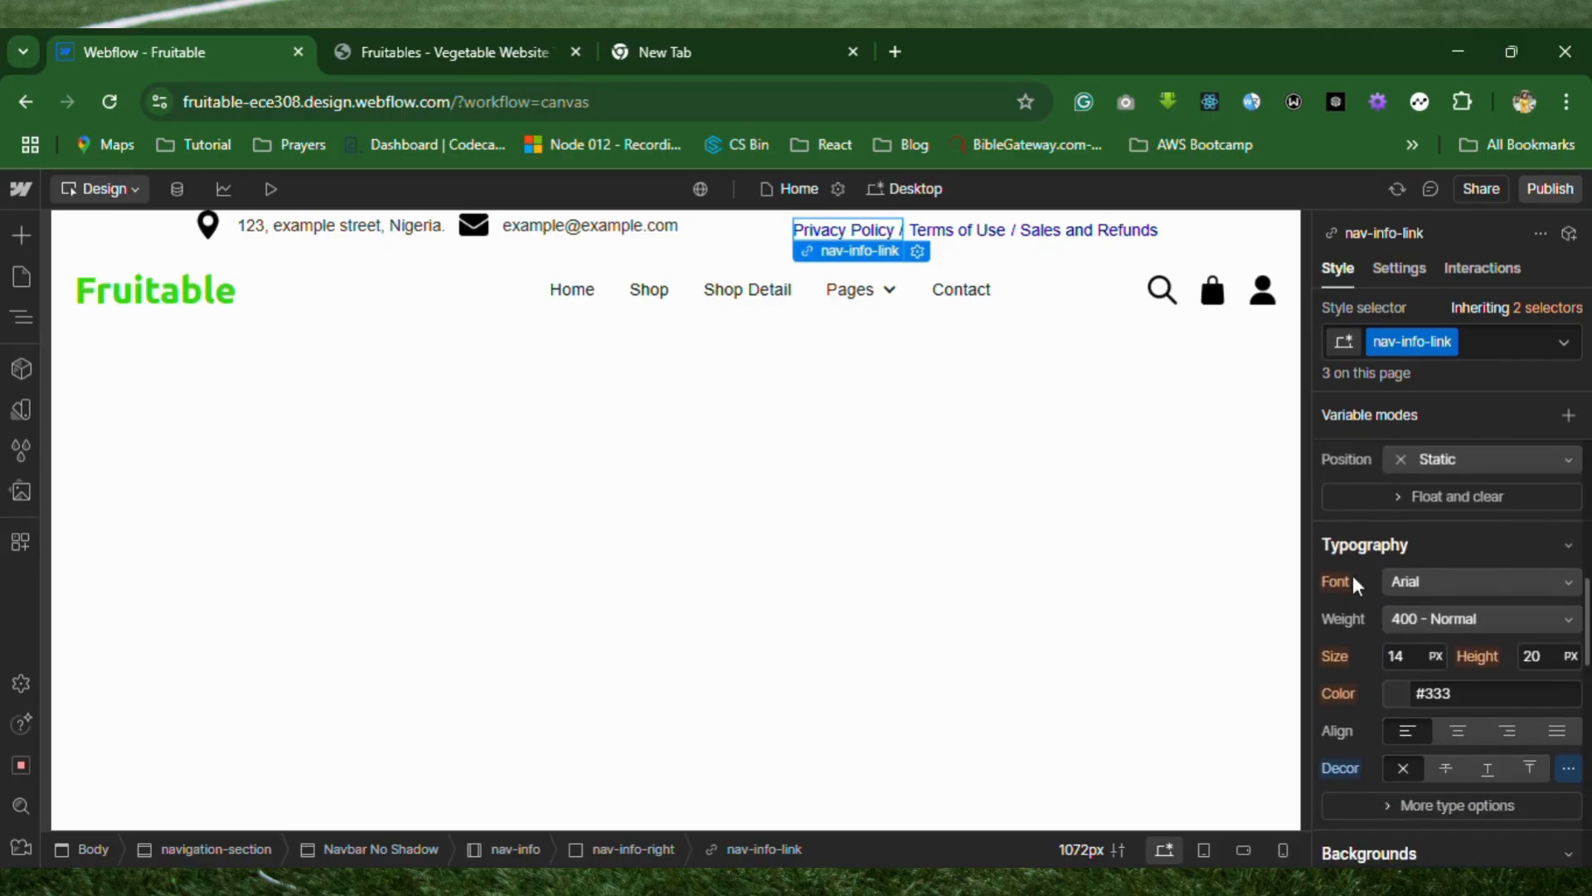
pyautogui.click(1396, 694)
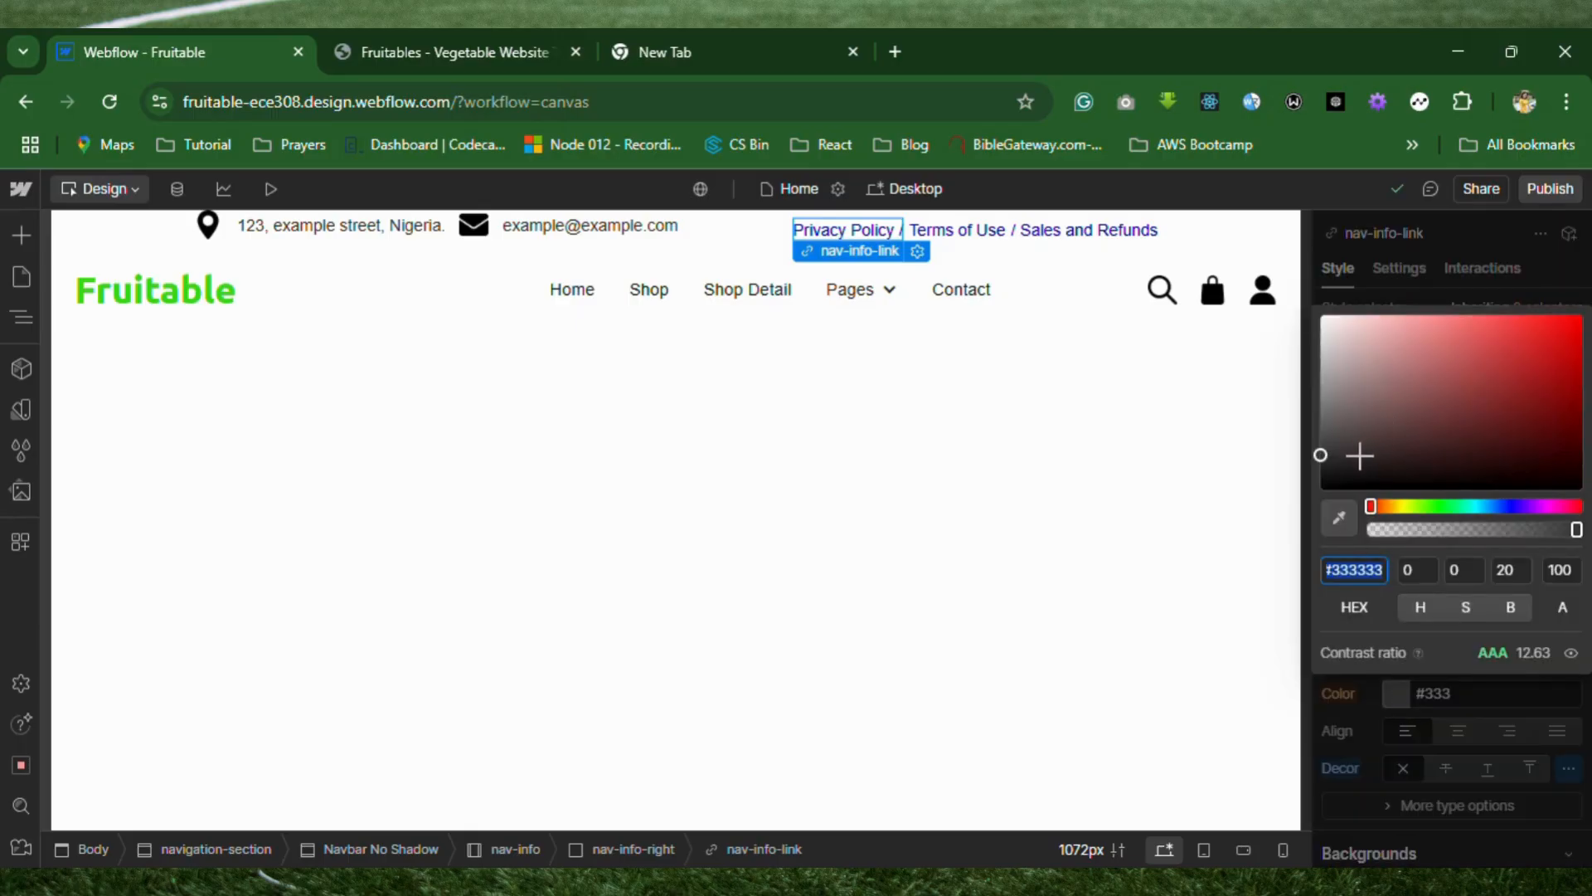
pyautogui.write('#000000')
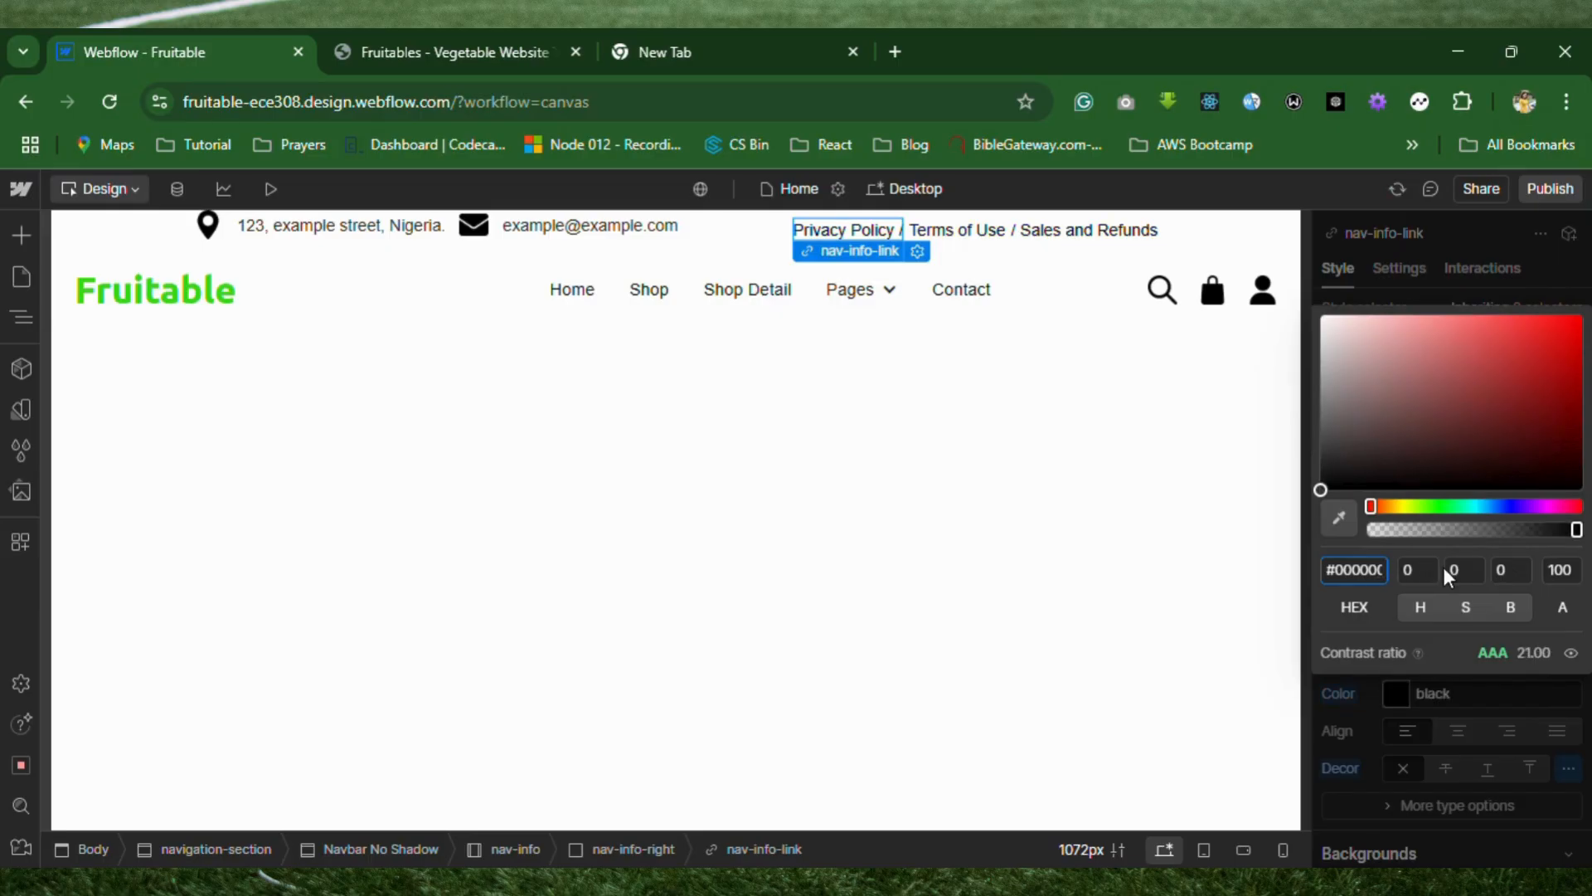
pyautogui.click(1371, 683)
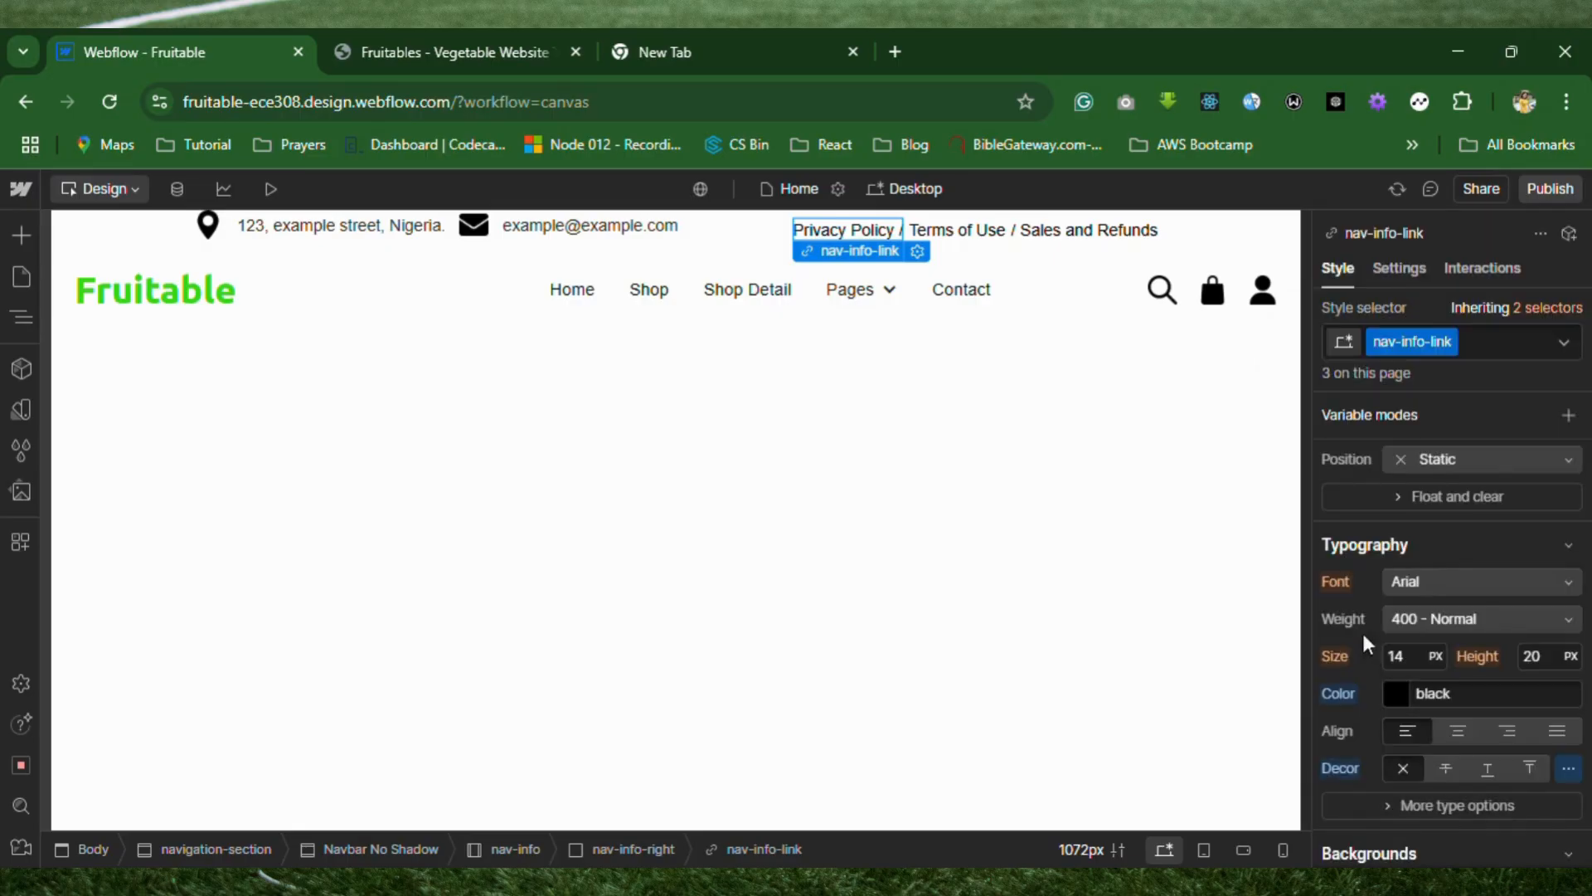
pyautogui.click(1428, 579)
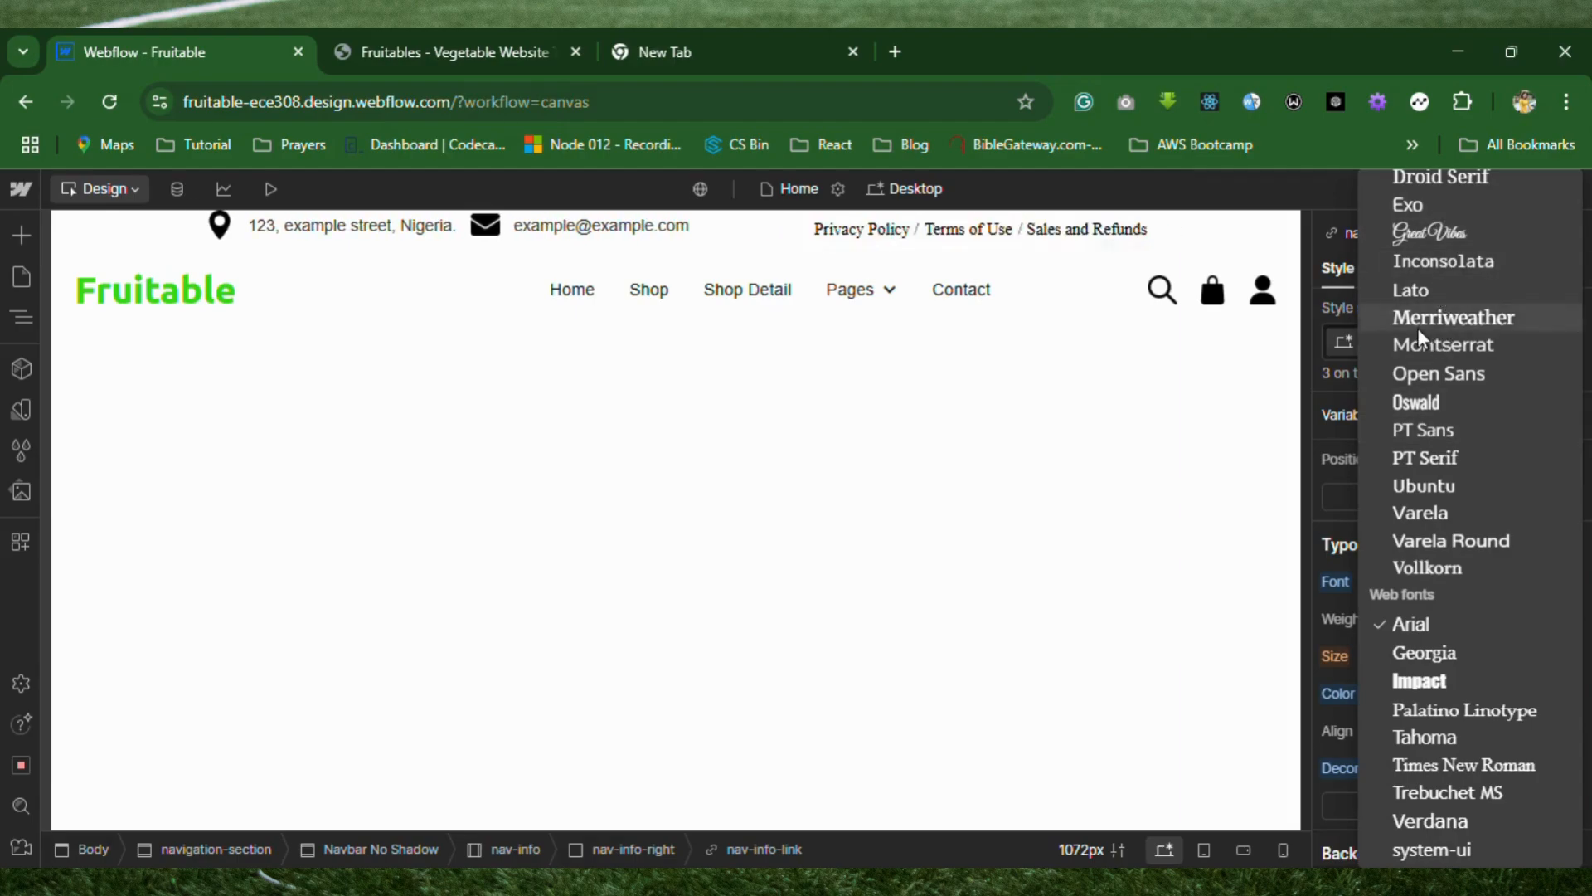
pyautogui.click(1439, 494)
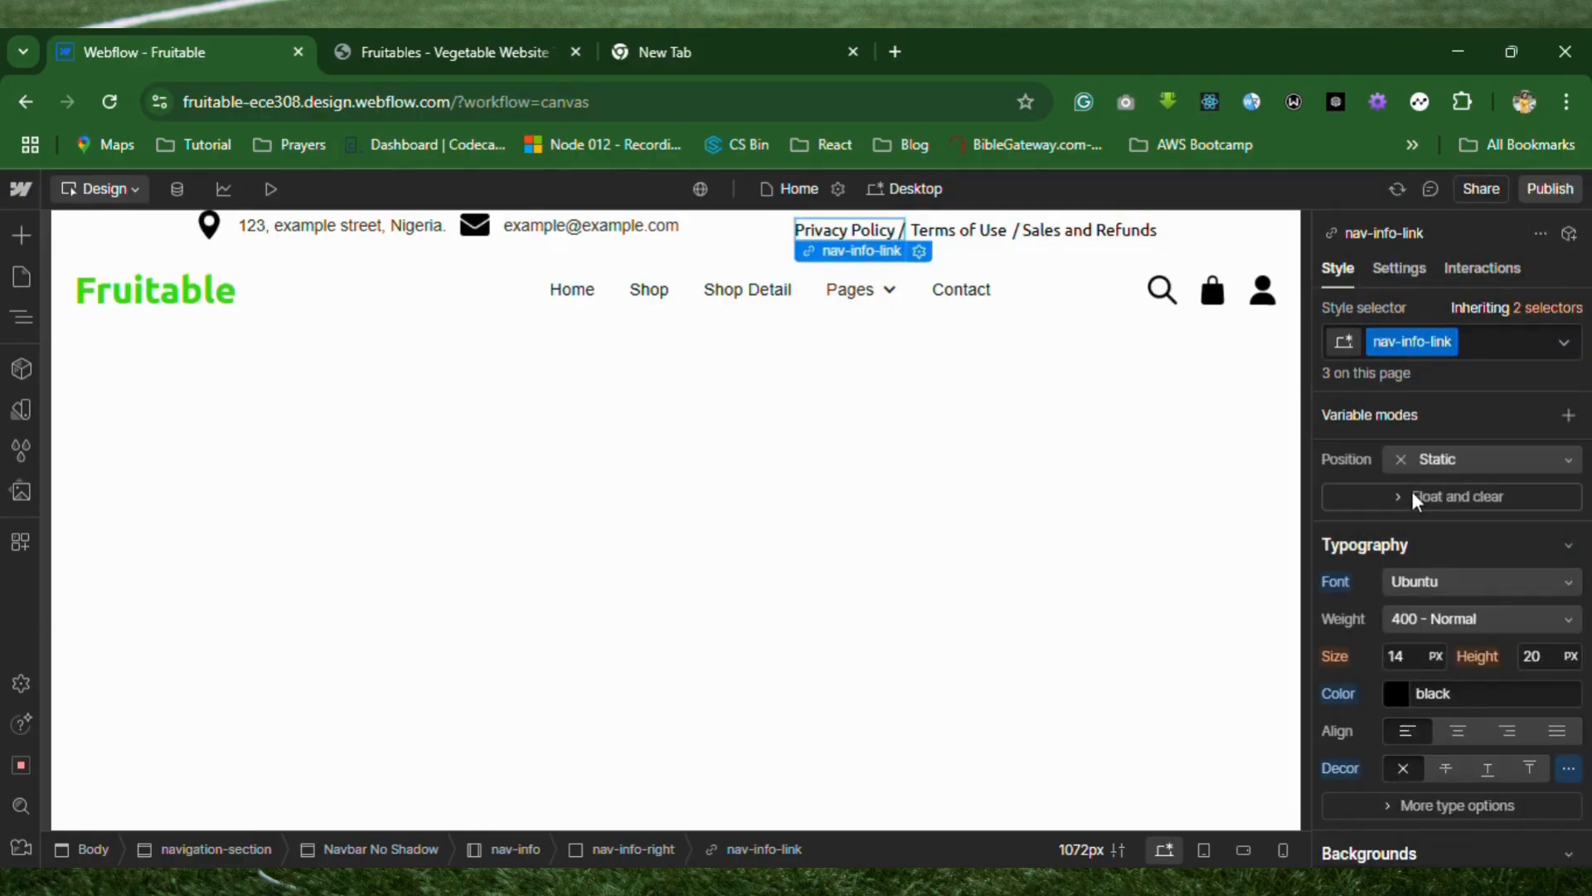
# Set the font of the nav-info-text class, used by the address and e-mail texts, to Ubuntu.
pyautogui.click(547, 231)
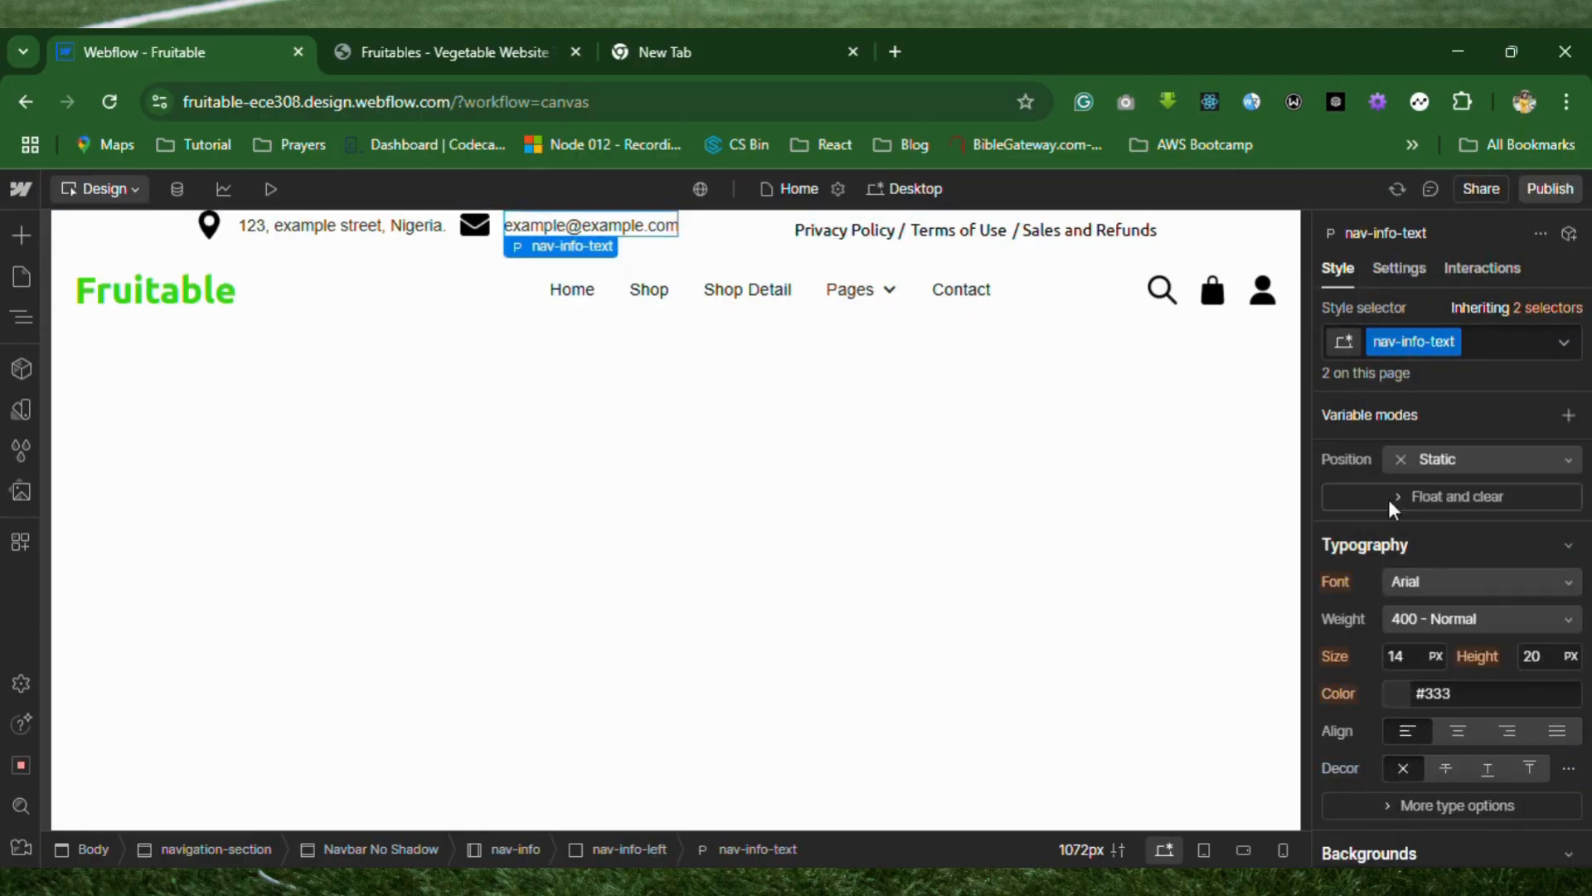
pyautogui.click(1443, 584)
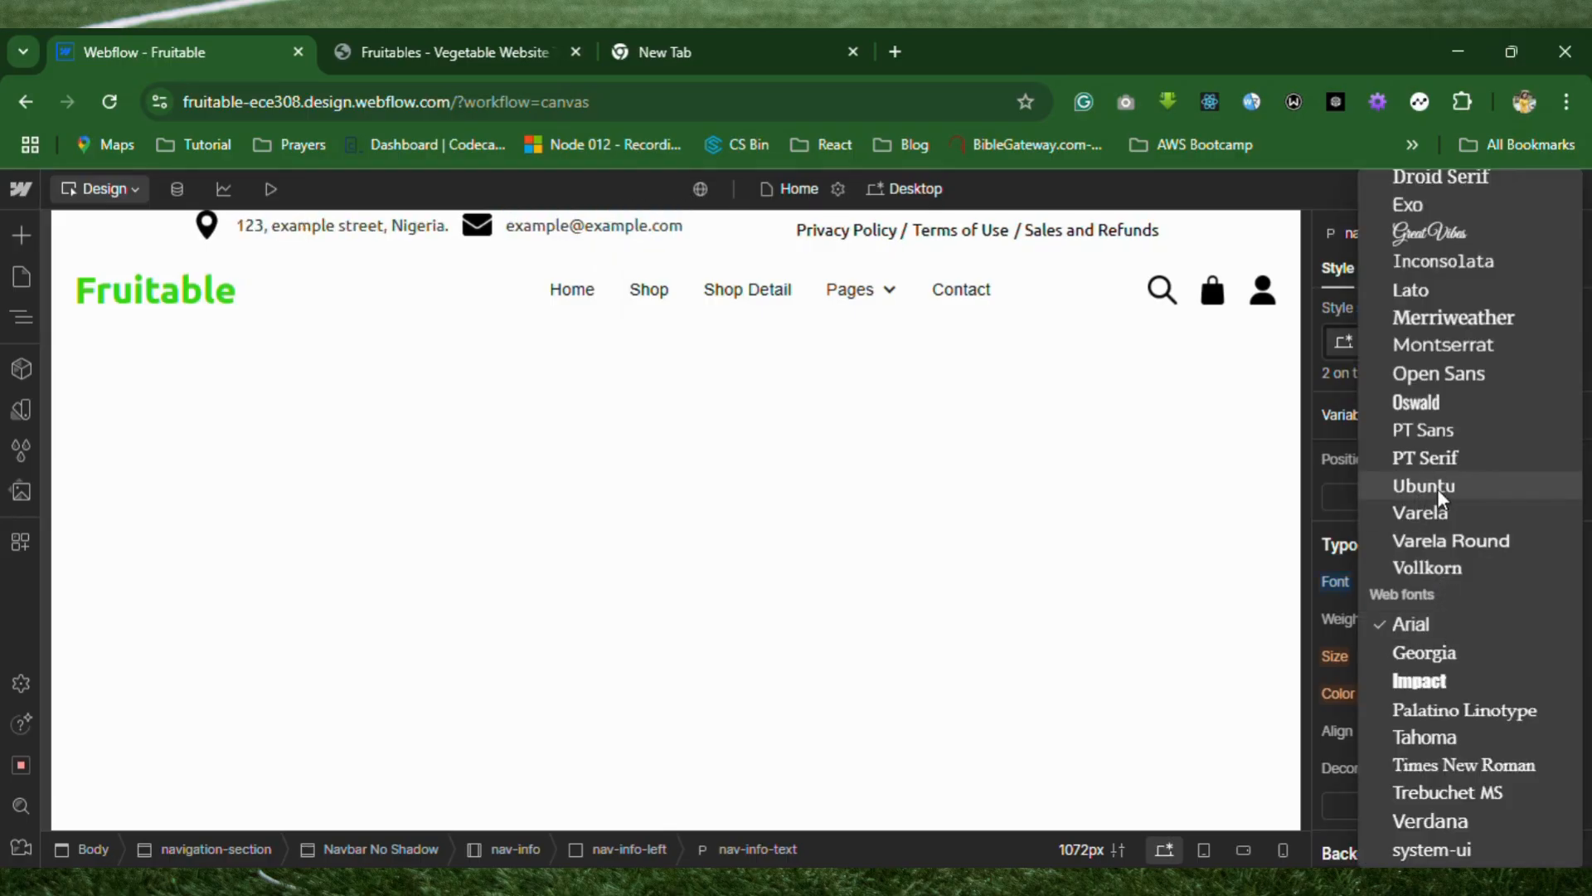
pyautogui.click(1436, 489)
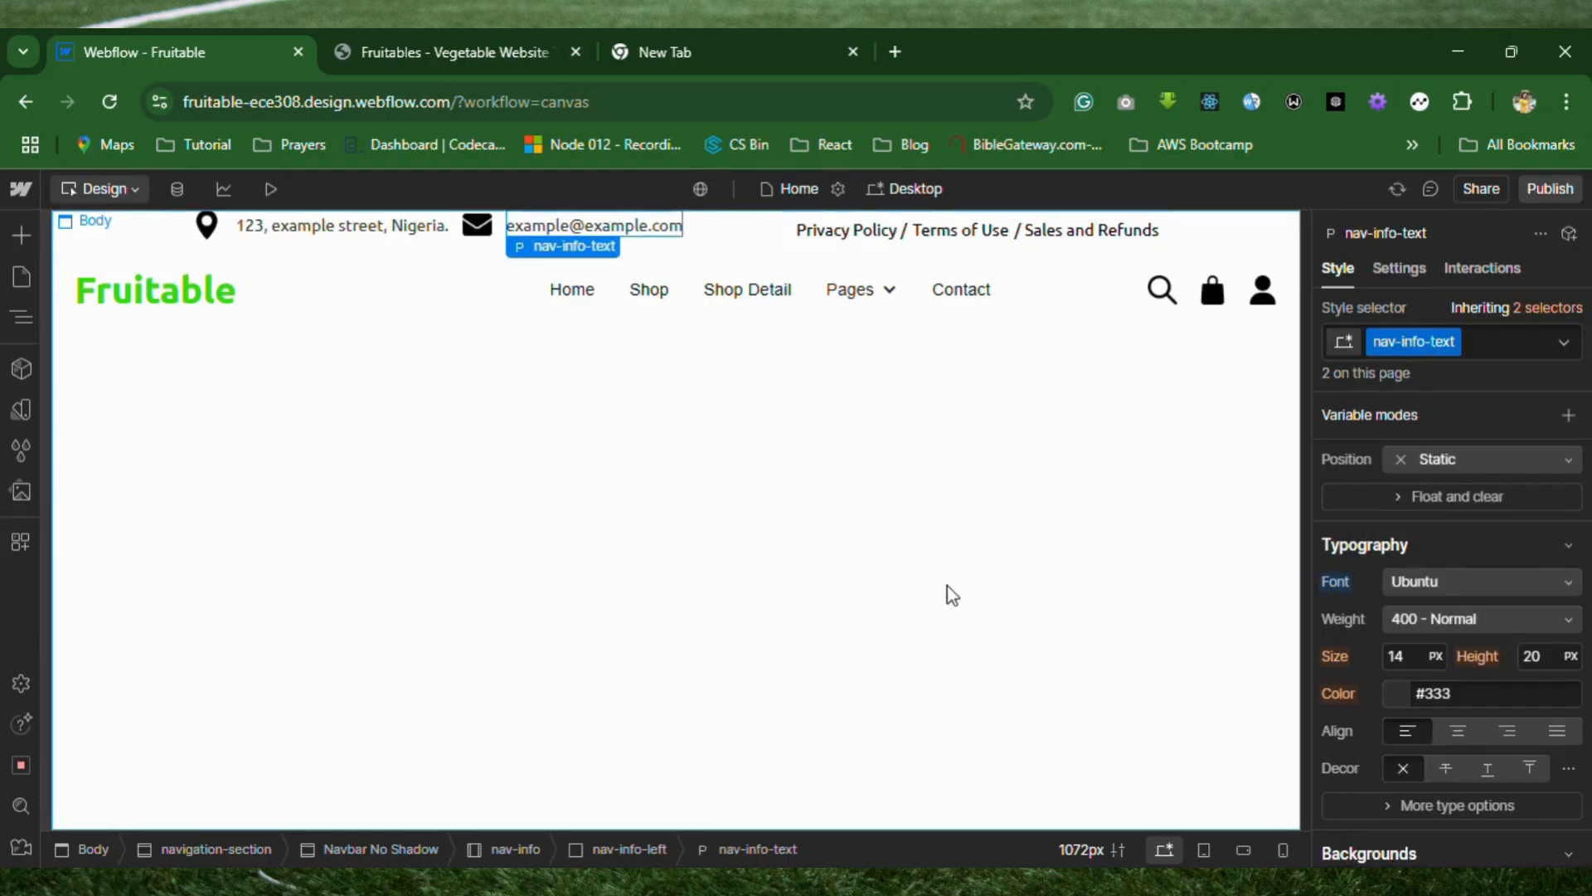
pyautogui.click(689, 569)
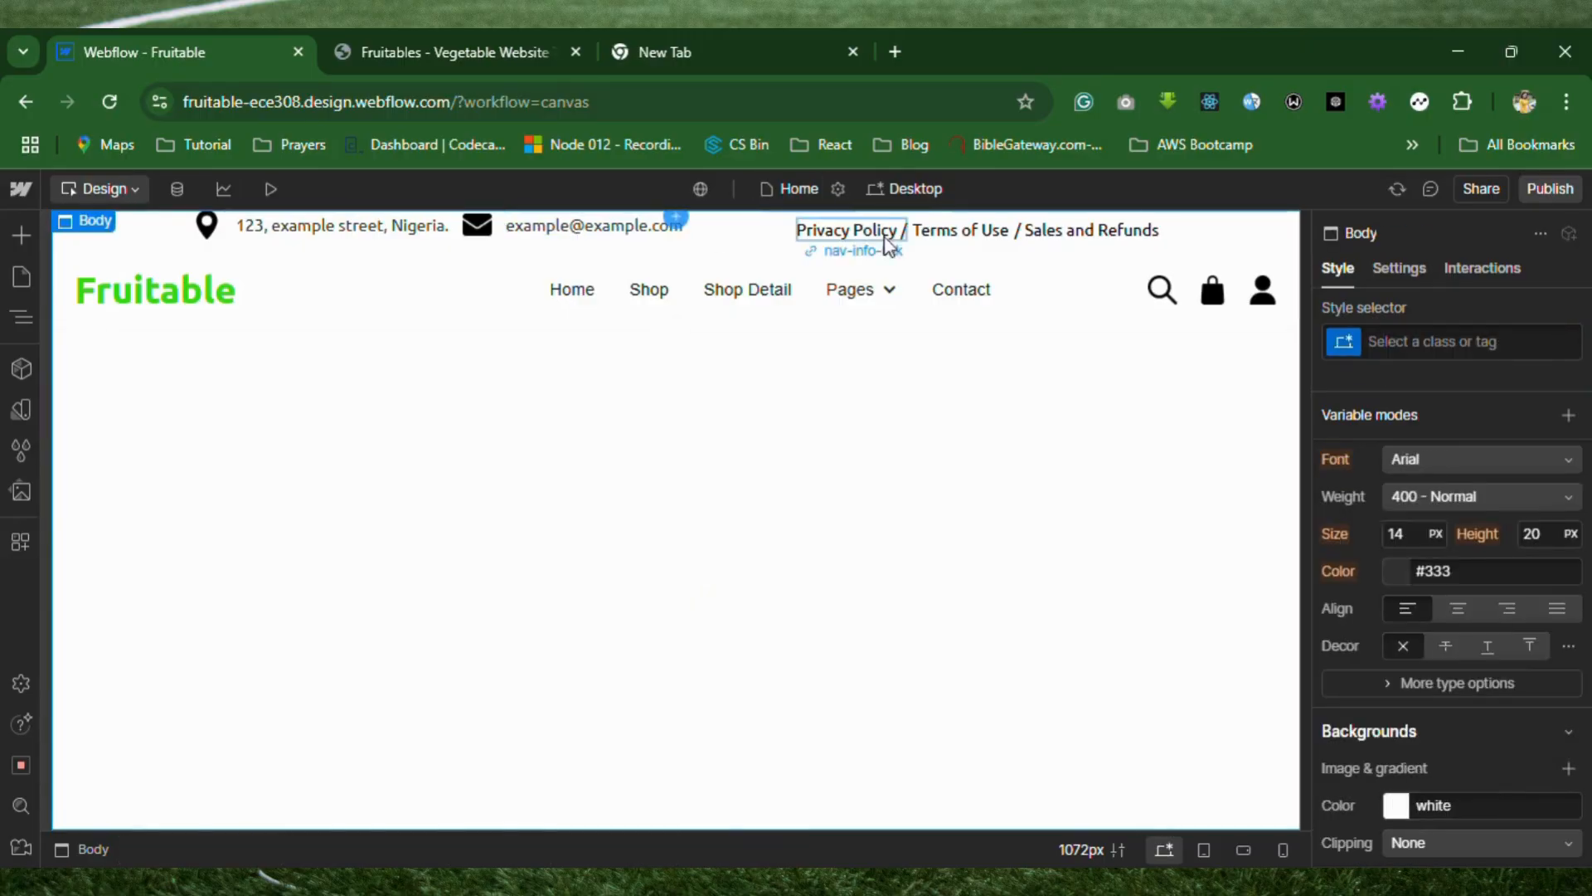
# Add a solid color overlay as the background of the nav-info bar, using the Fruitables template's top bar as reference.
pyautogui.click(496, 56)
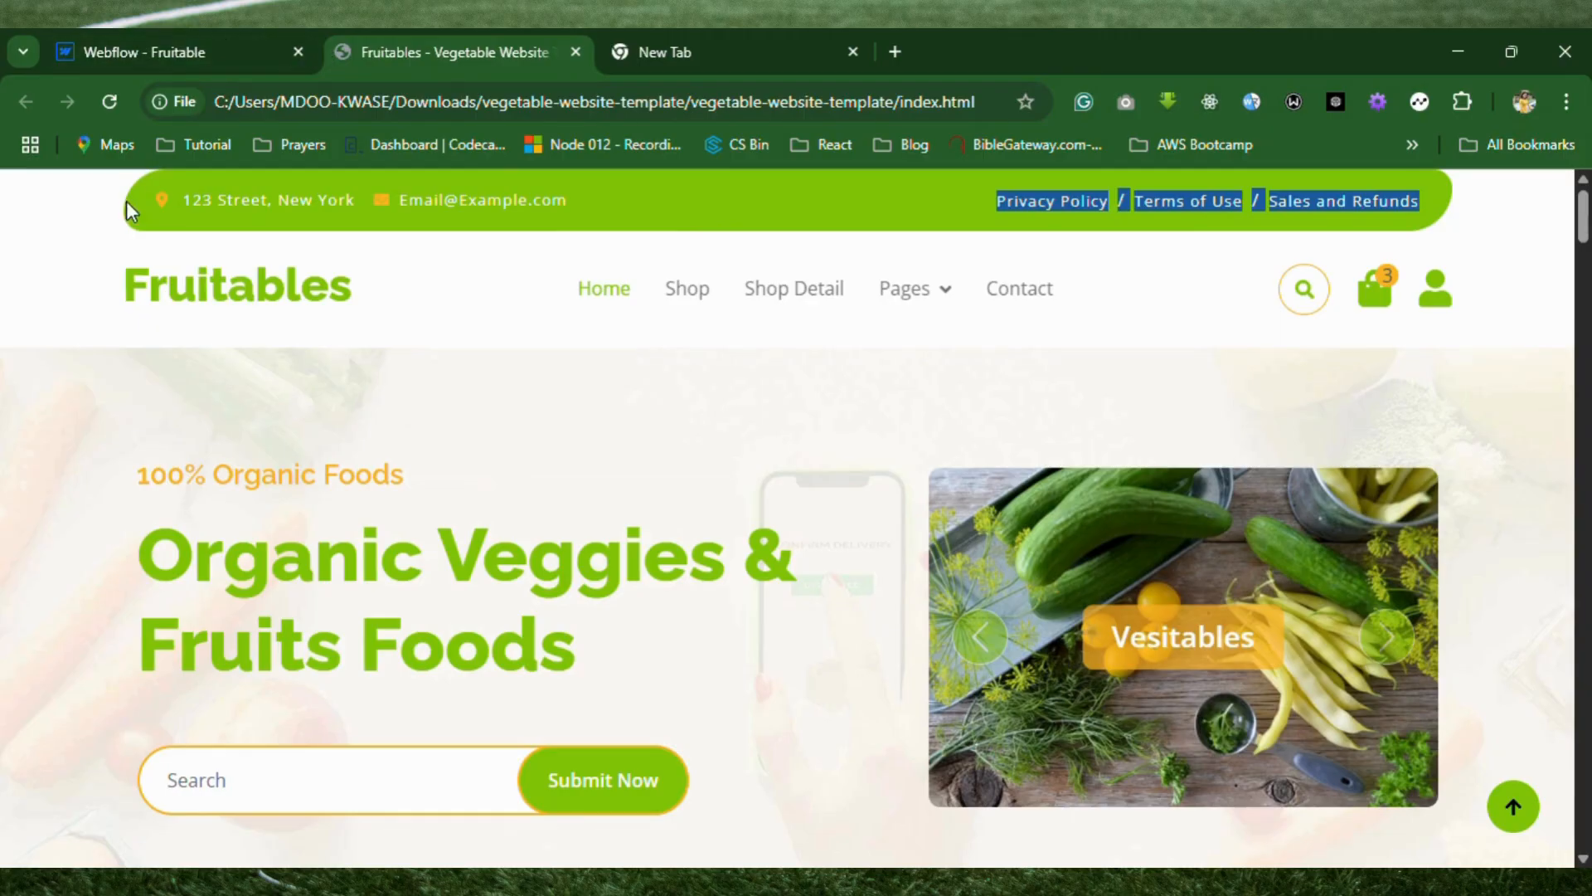
pyautogui.click(225, 51)
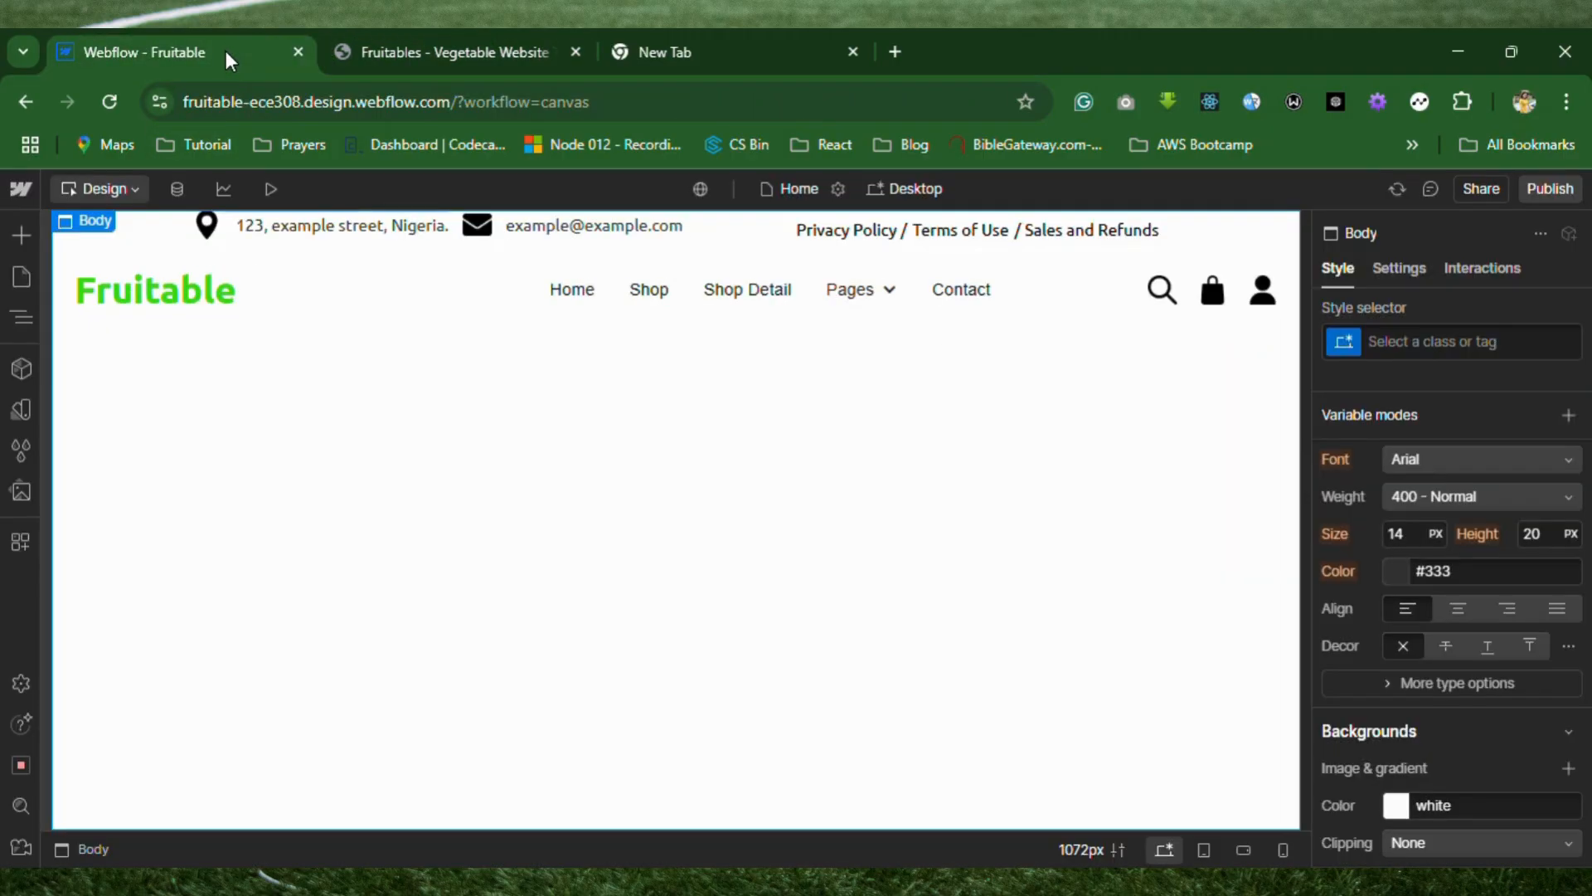
pyautogui.click(24, 327)
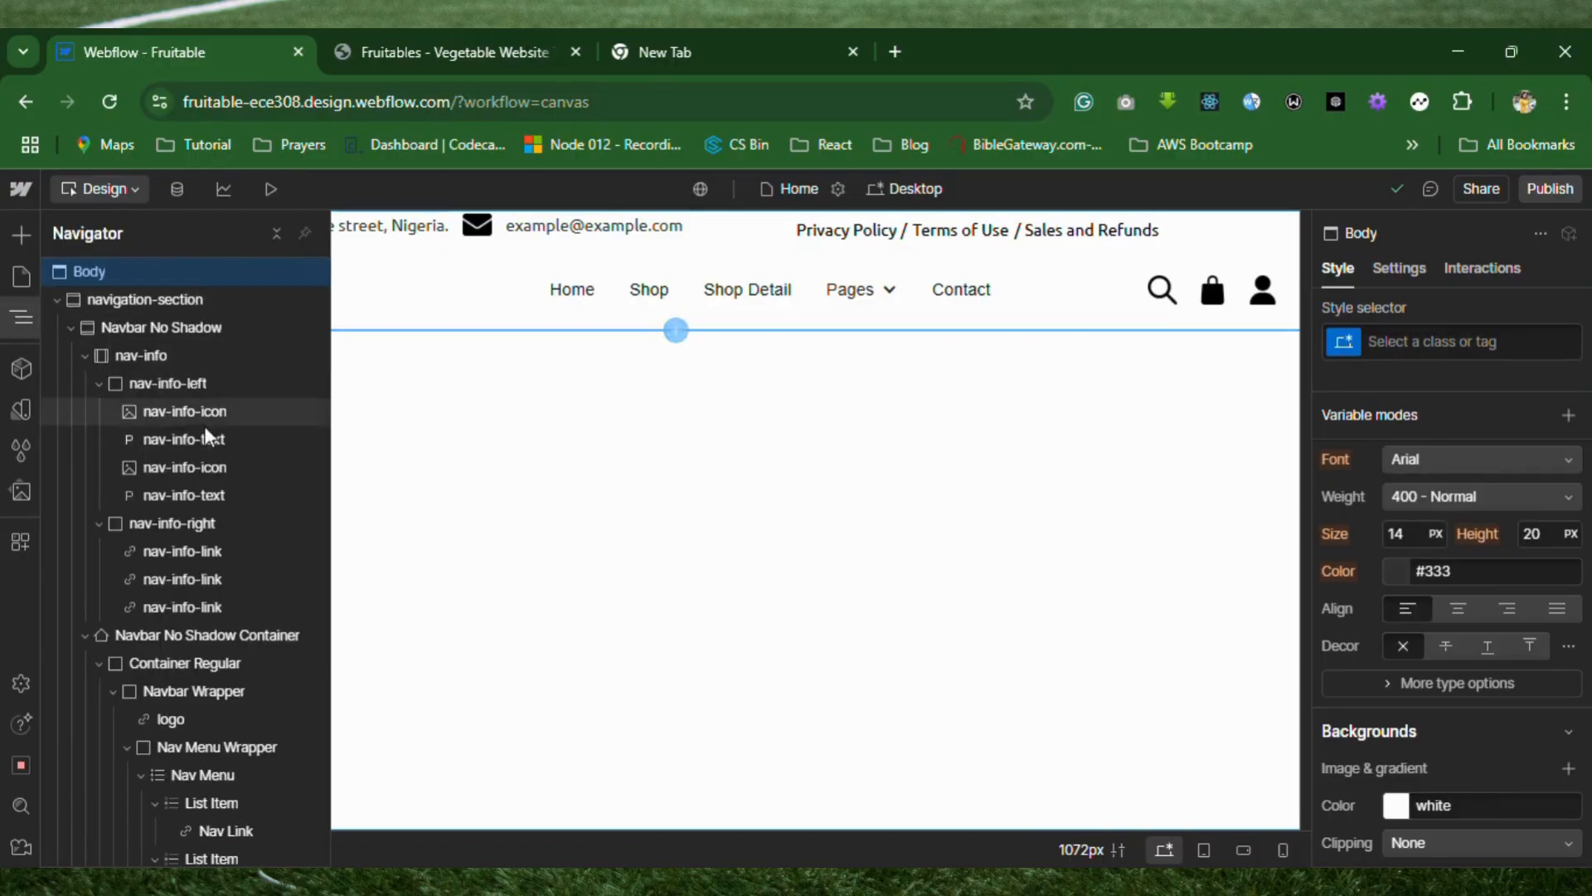
pyautogui.click(189, 351)
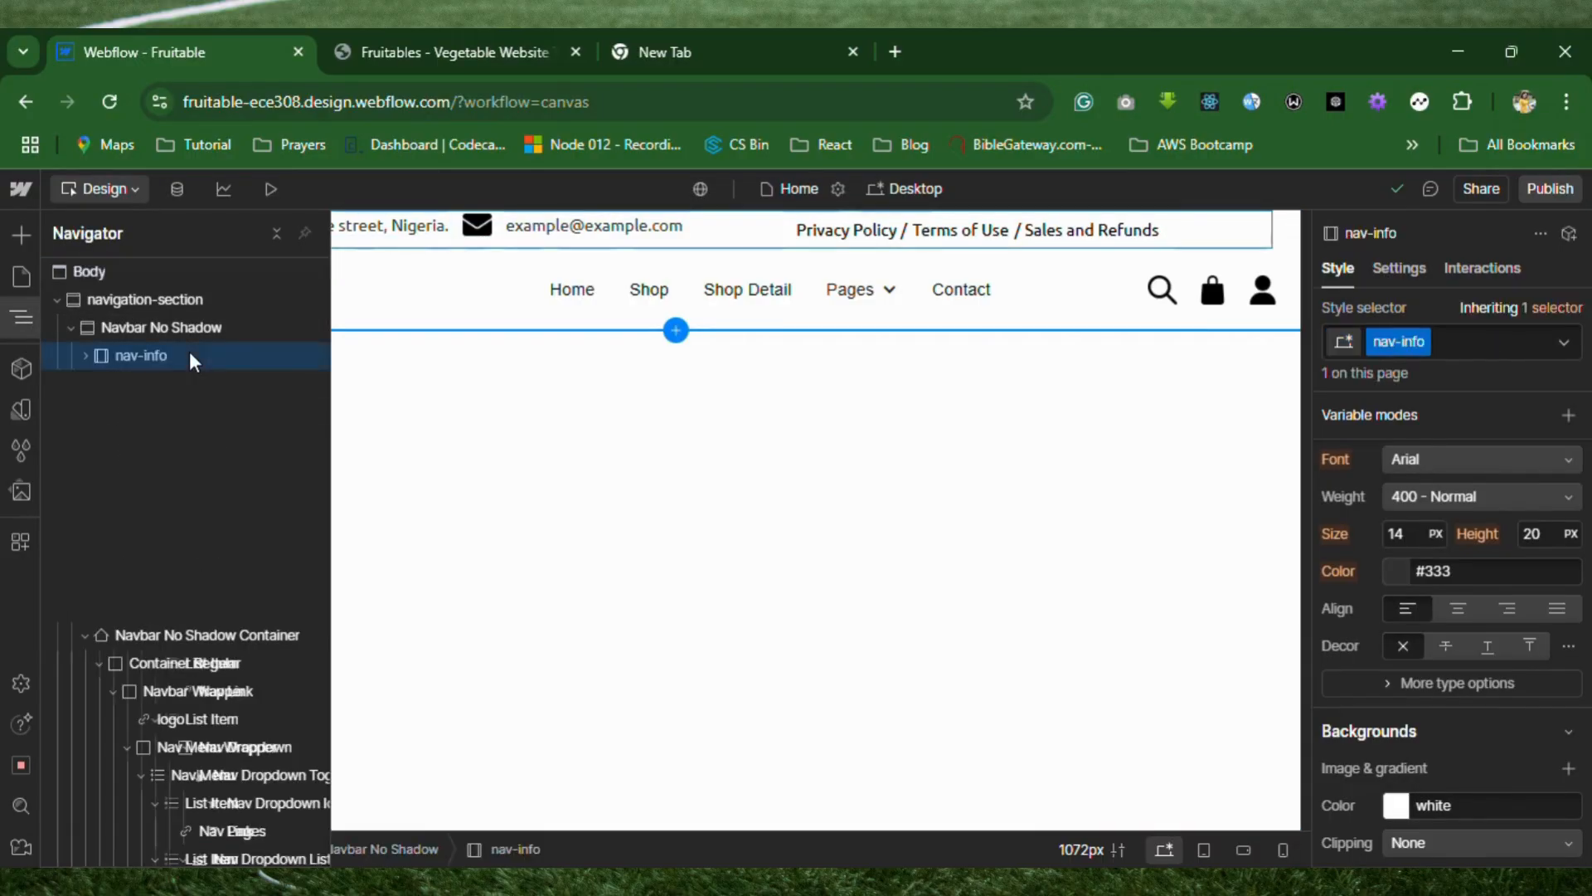
pyautogui.click(23, 316)
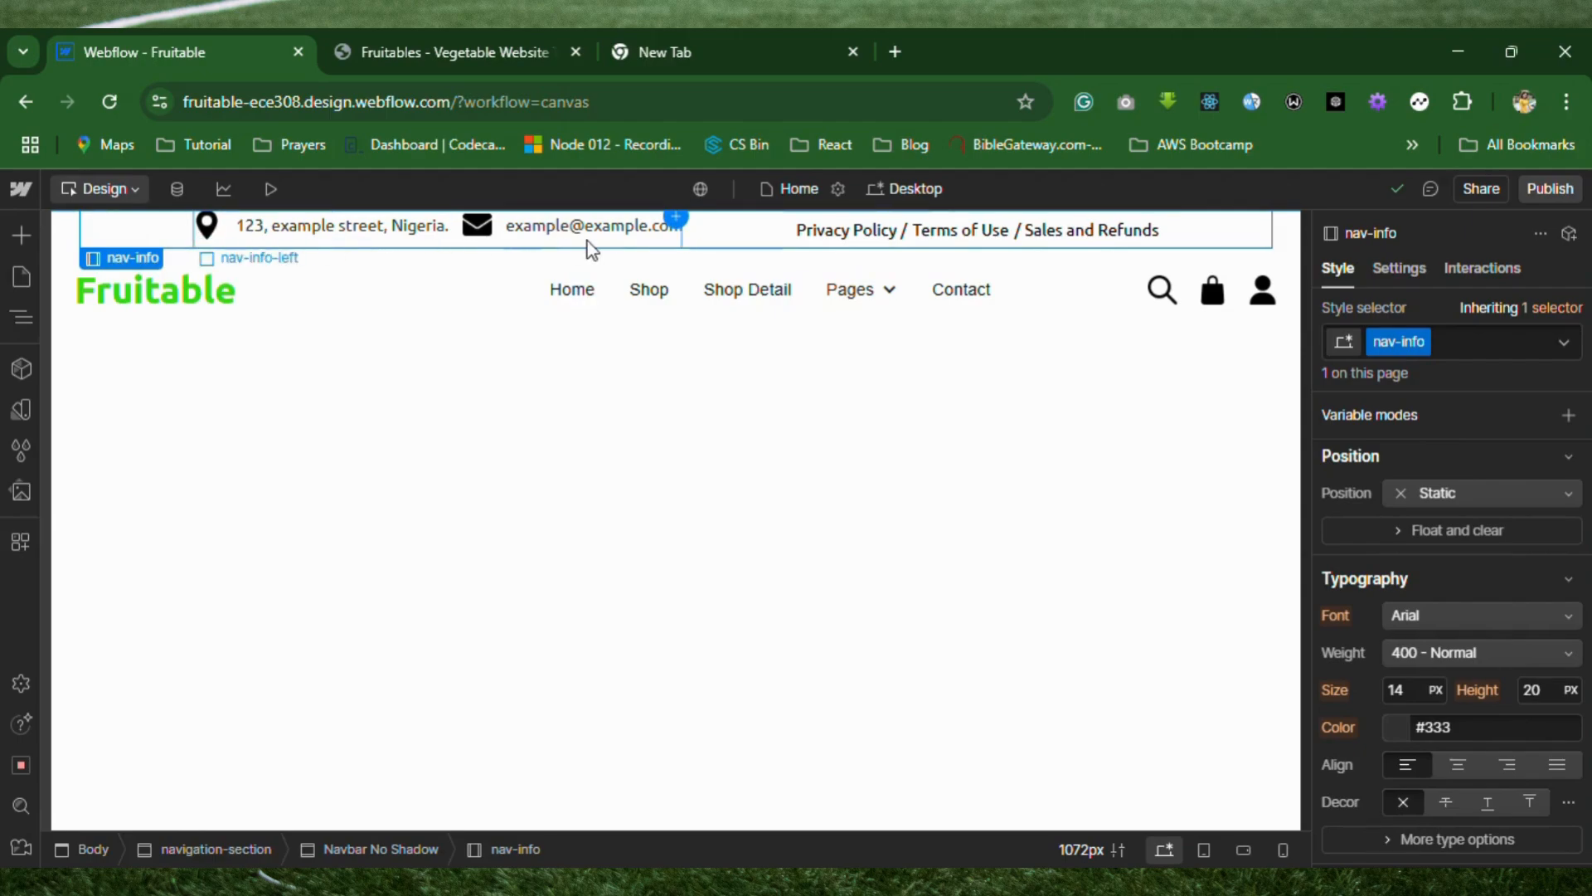
pyautogui.scroll(-5, 1385, 640)
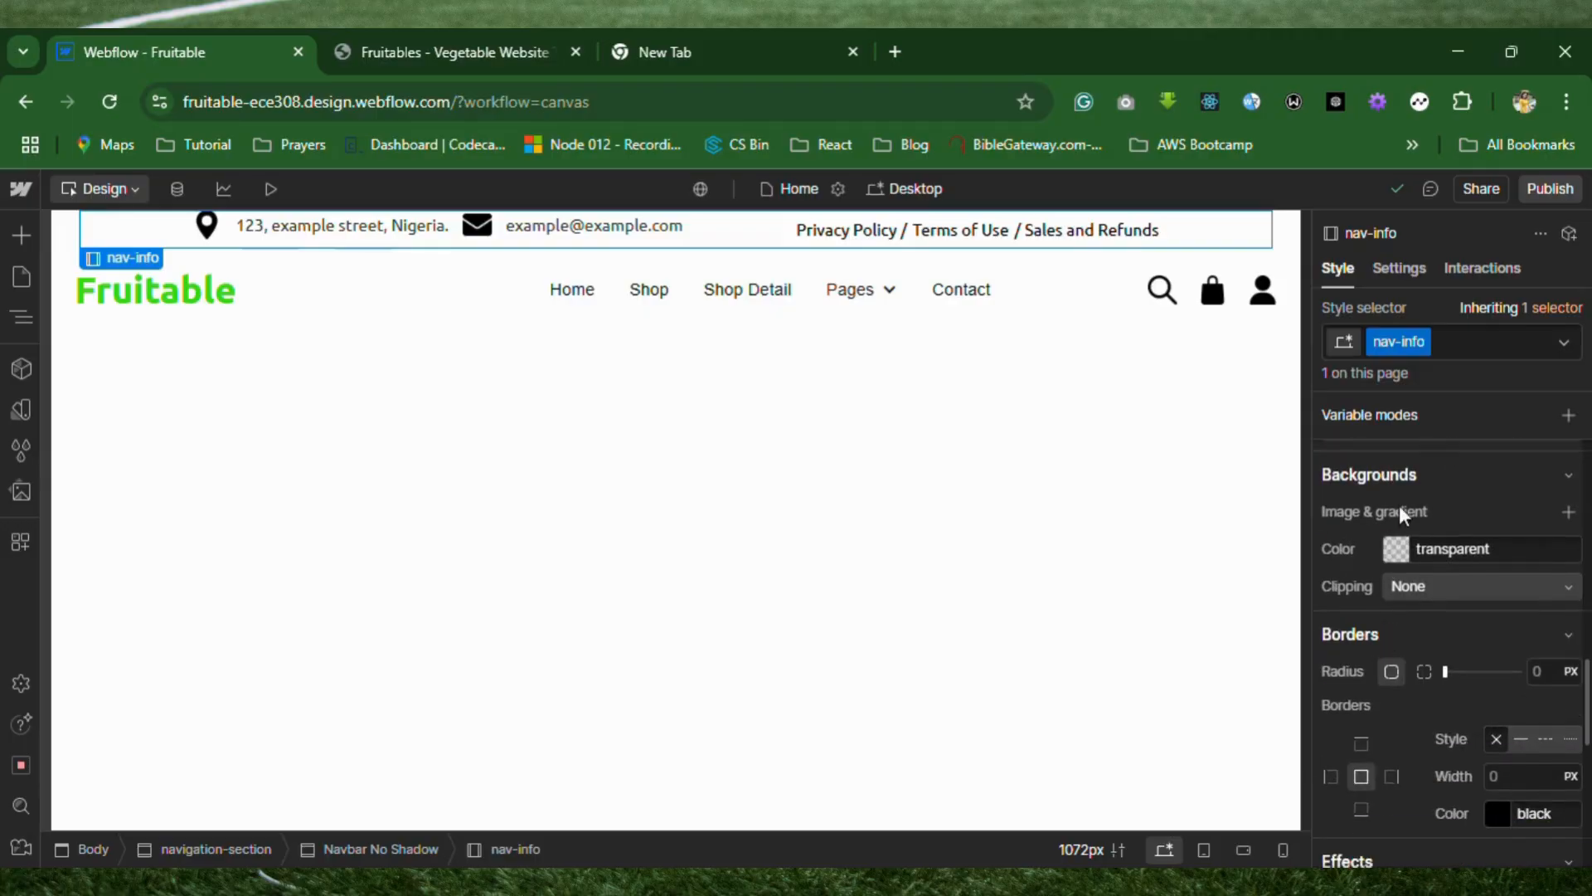
pyautogui.click(1569, 474)
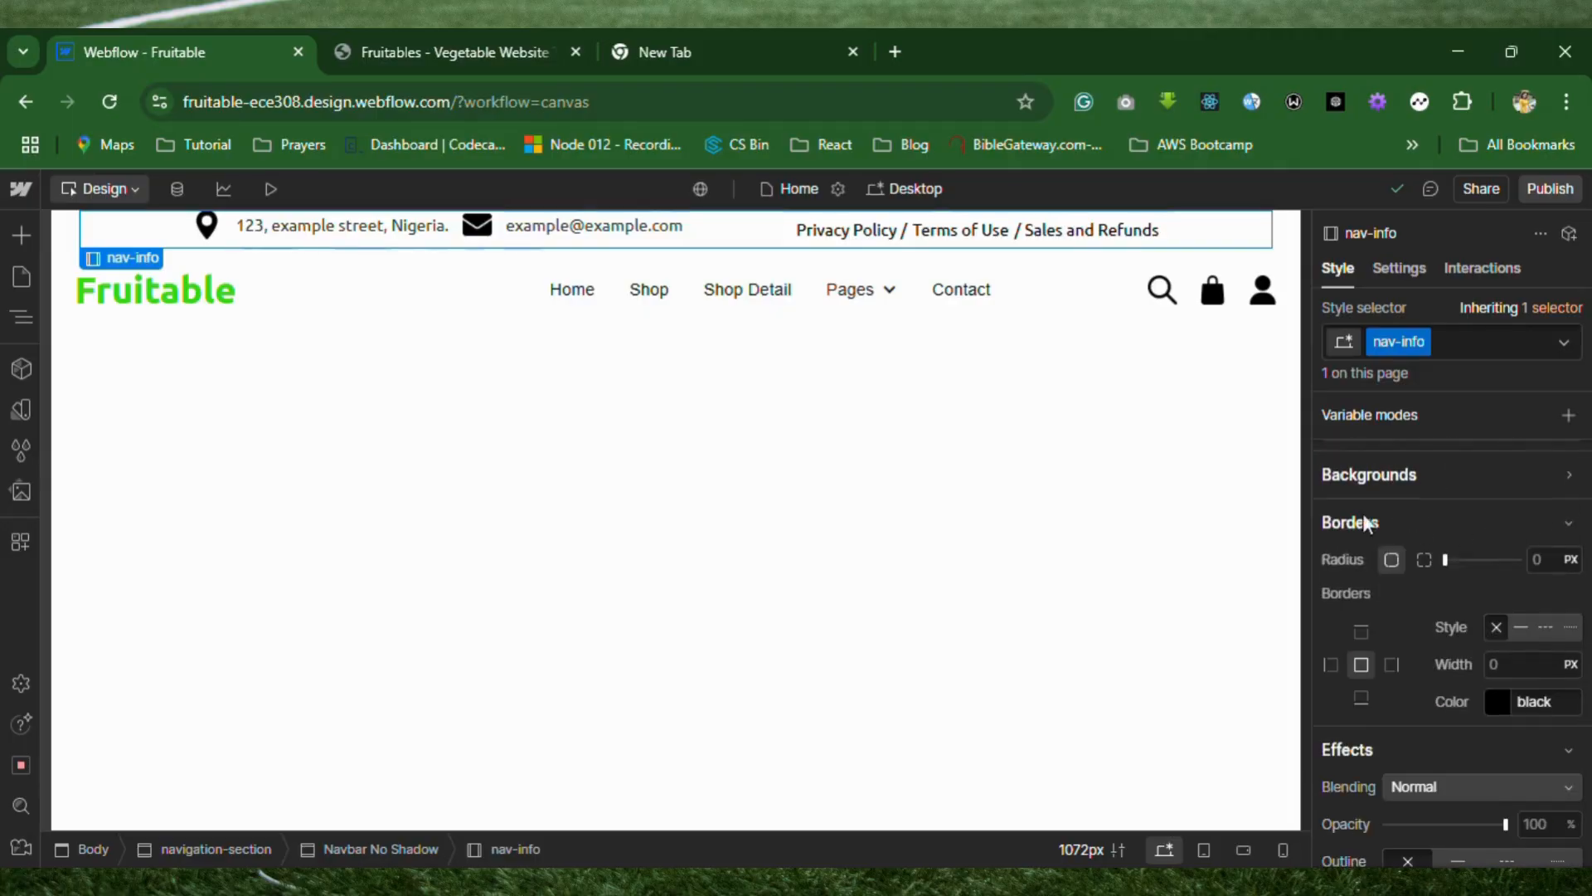
pyautogui.click(1581, 477)
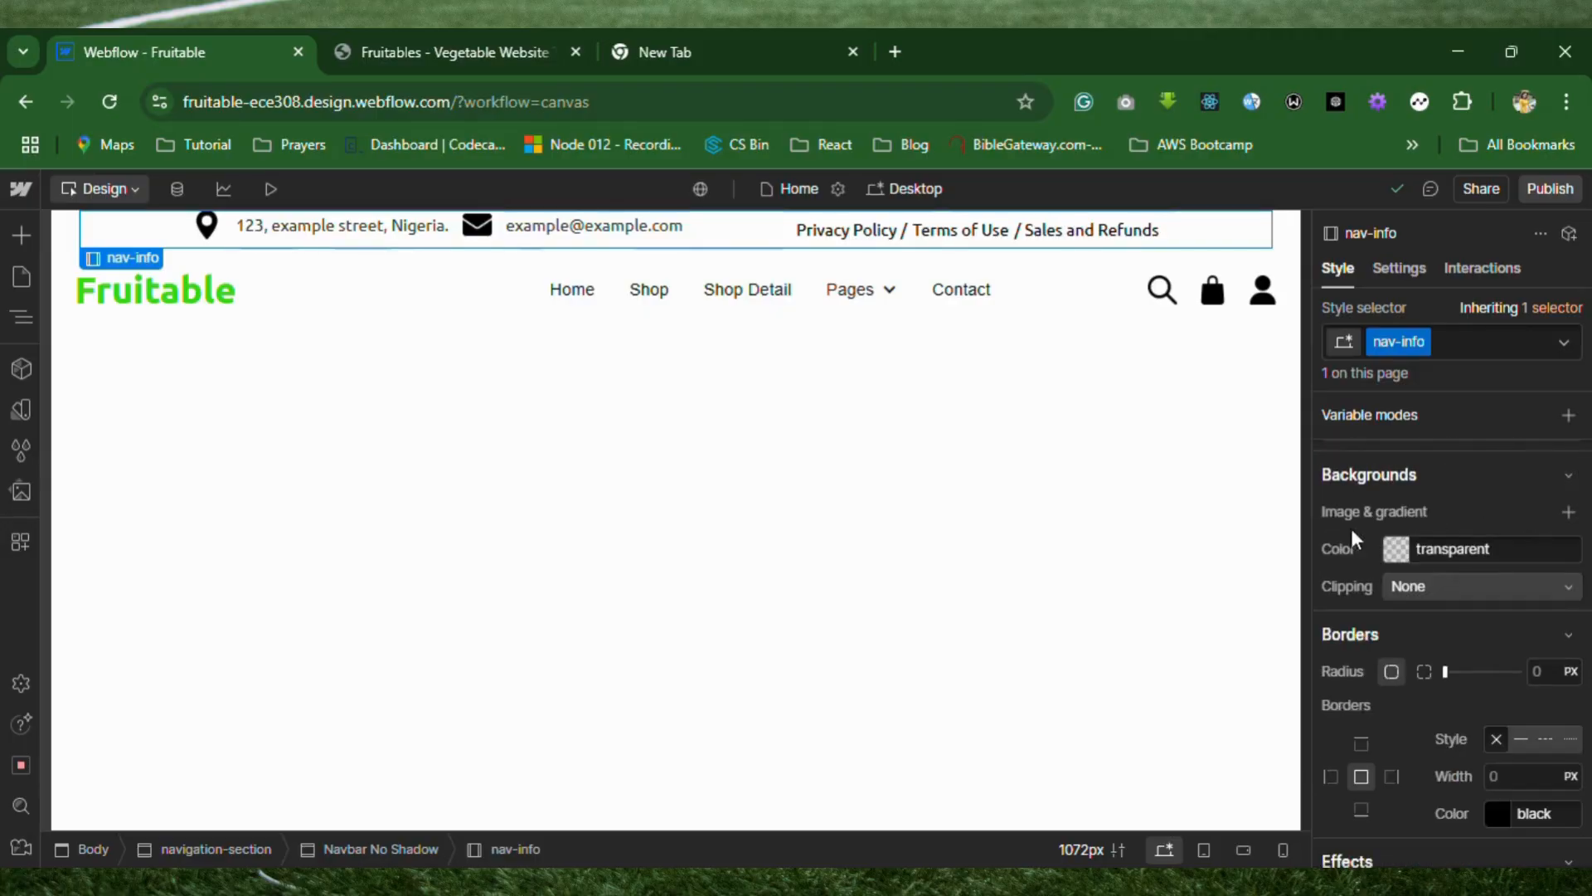
pyautogui.click(1566, 513)
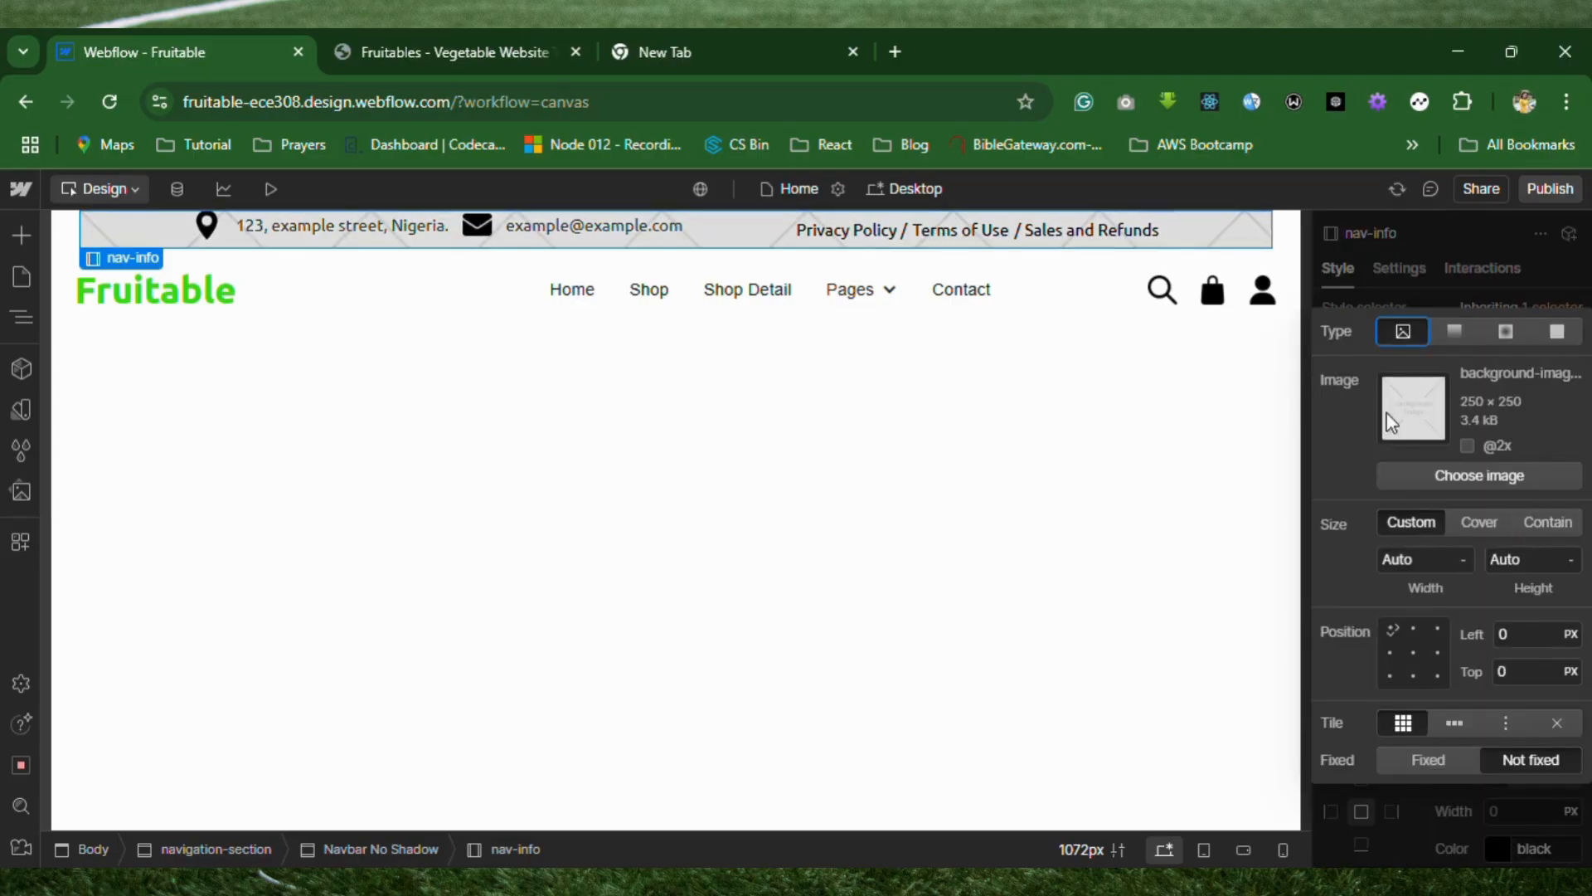
pyautogui.click(1557, 331)
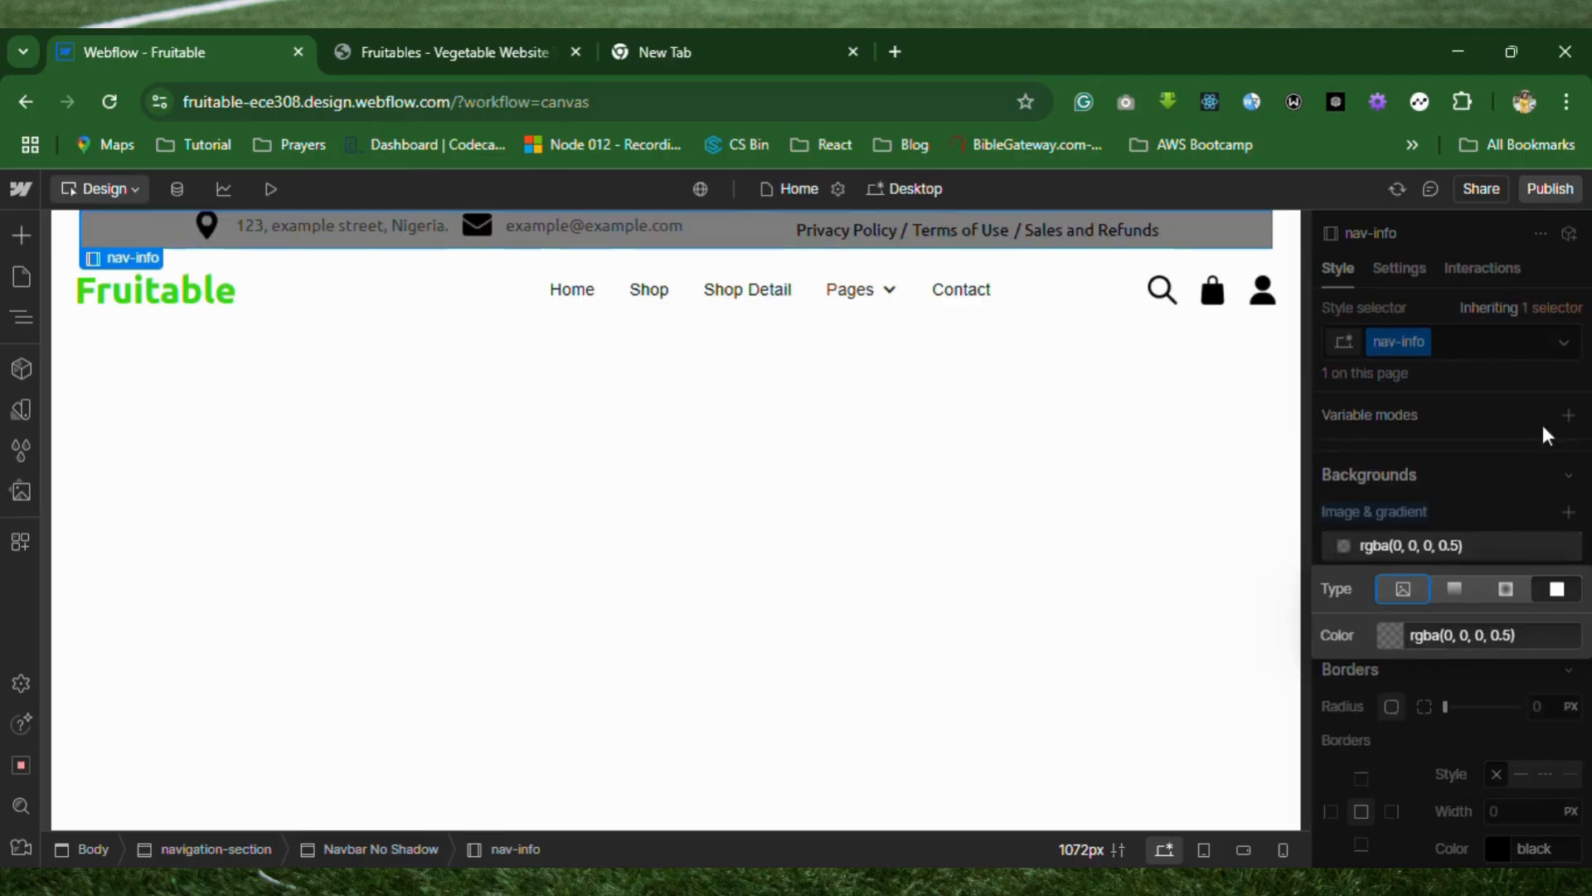
# Set the nav-info background overlay to the green #19b629 at 50% opacity.
pyautogui.click(1390, 635)
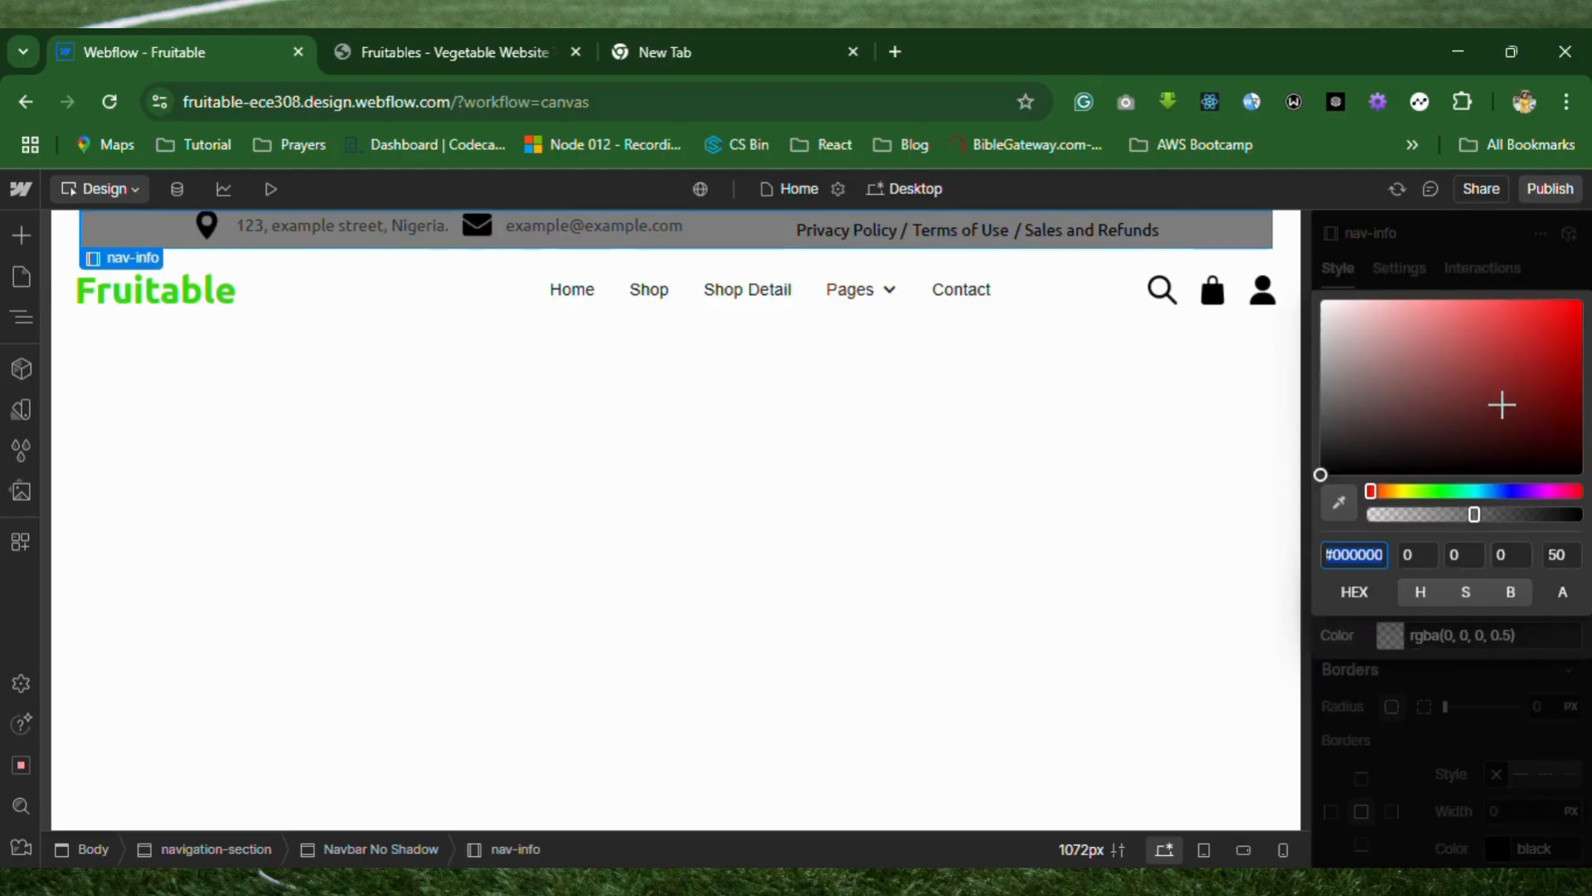
pyautogui.click(1443, 491)
pyautogui.click(1546, 350)
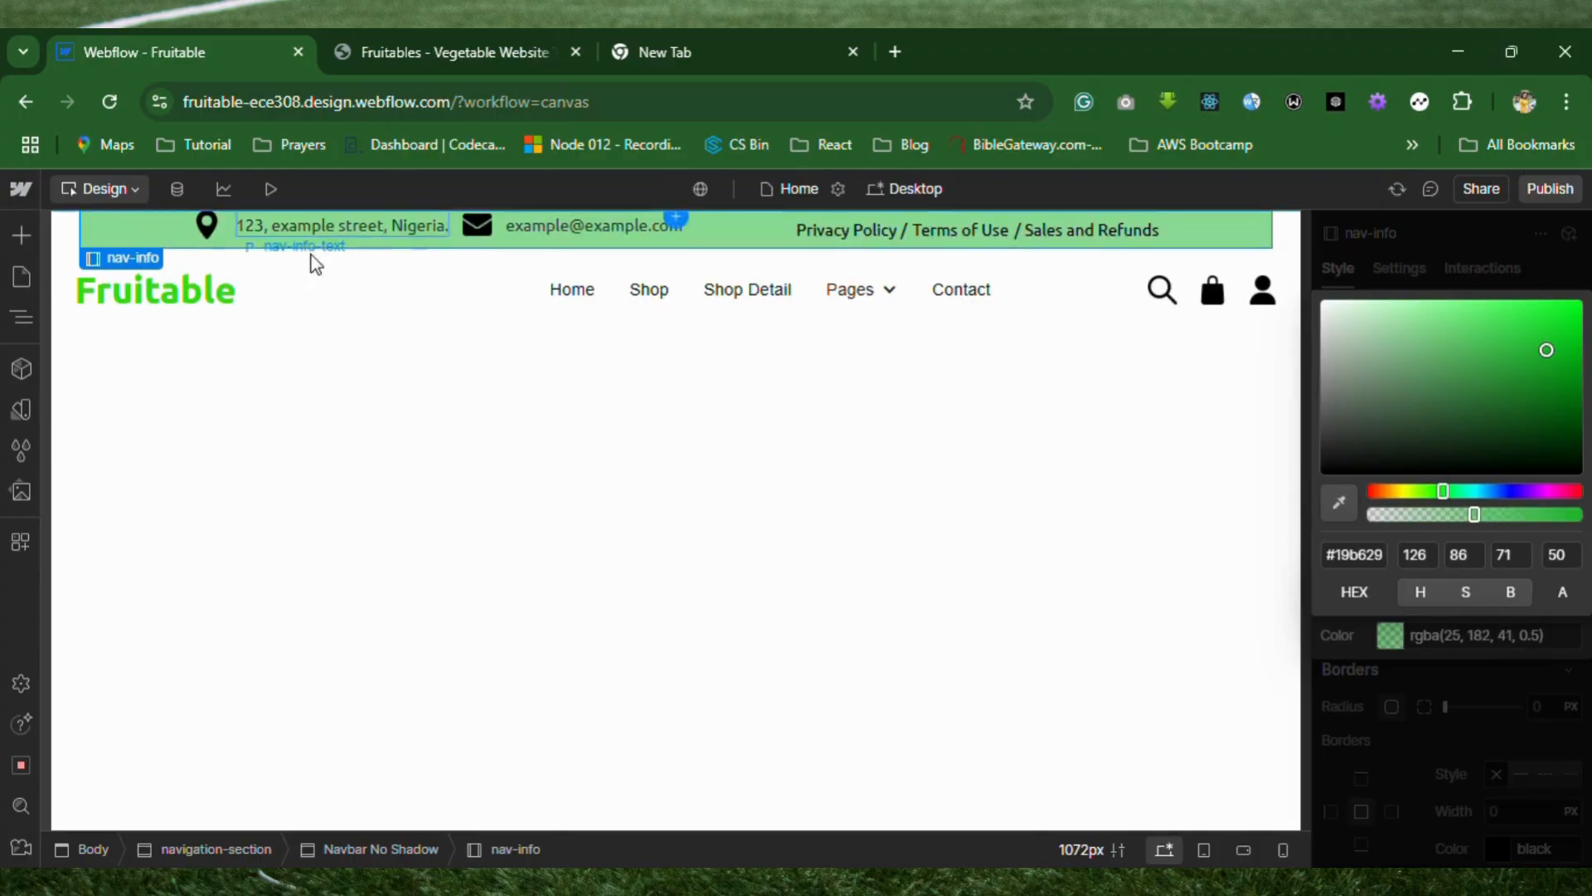
# Copy the text color value of the Fruitable logo.
pyautogui.click(206, 301)
pyautogui.scroll(-2, 1443, 539)
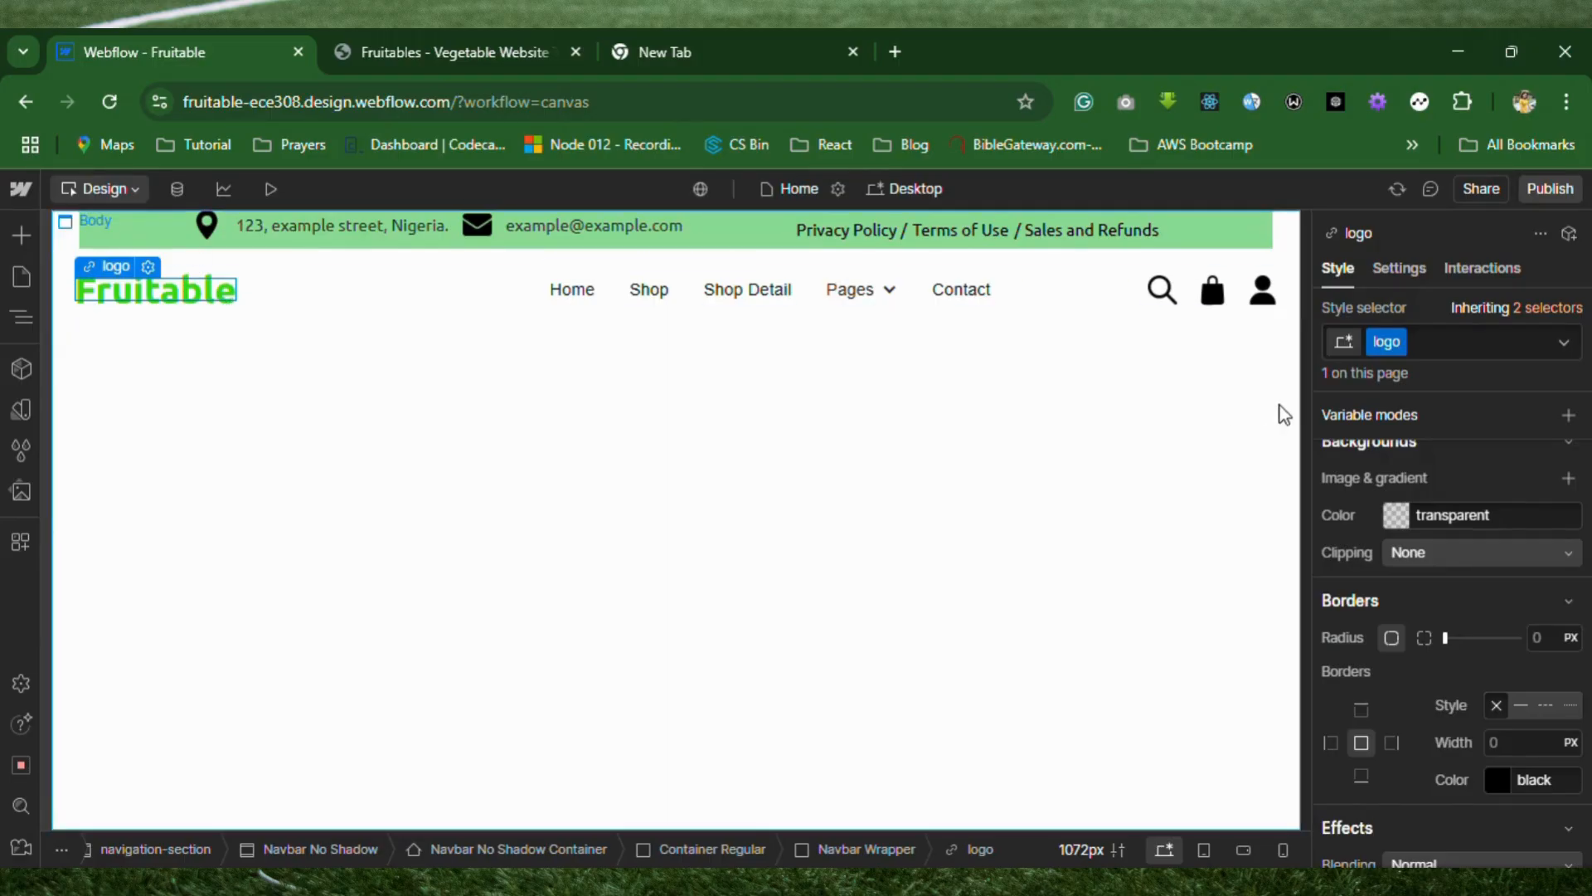
pyautogui.scroll(-1, 1428, 640)
pyautogui.scroll(-5, 1428, 632)
pyautogui.scroll(10, 1428, 632)
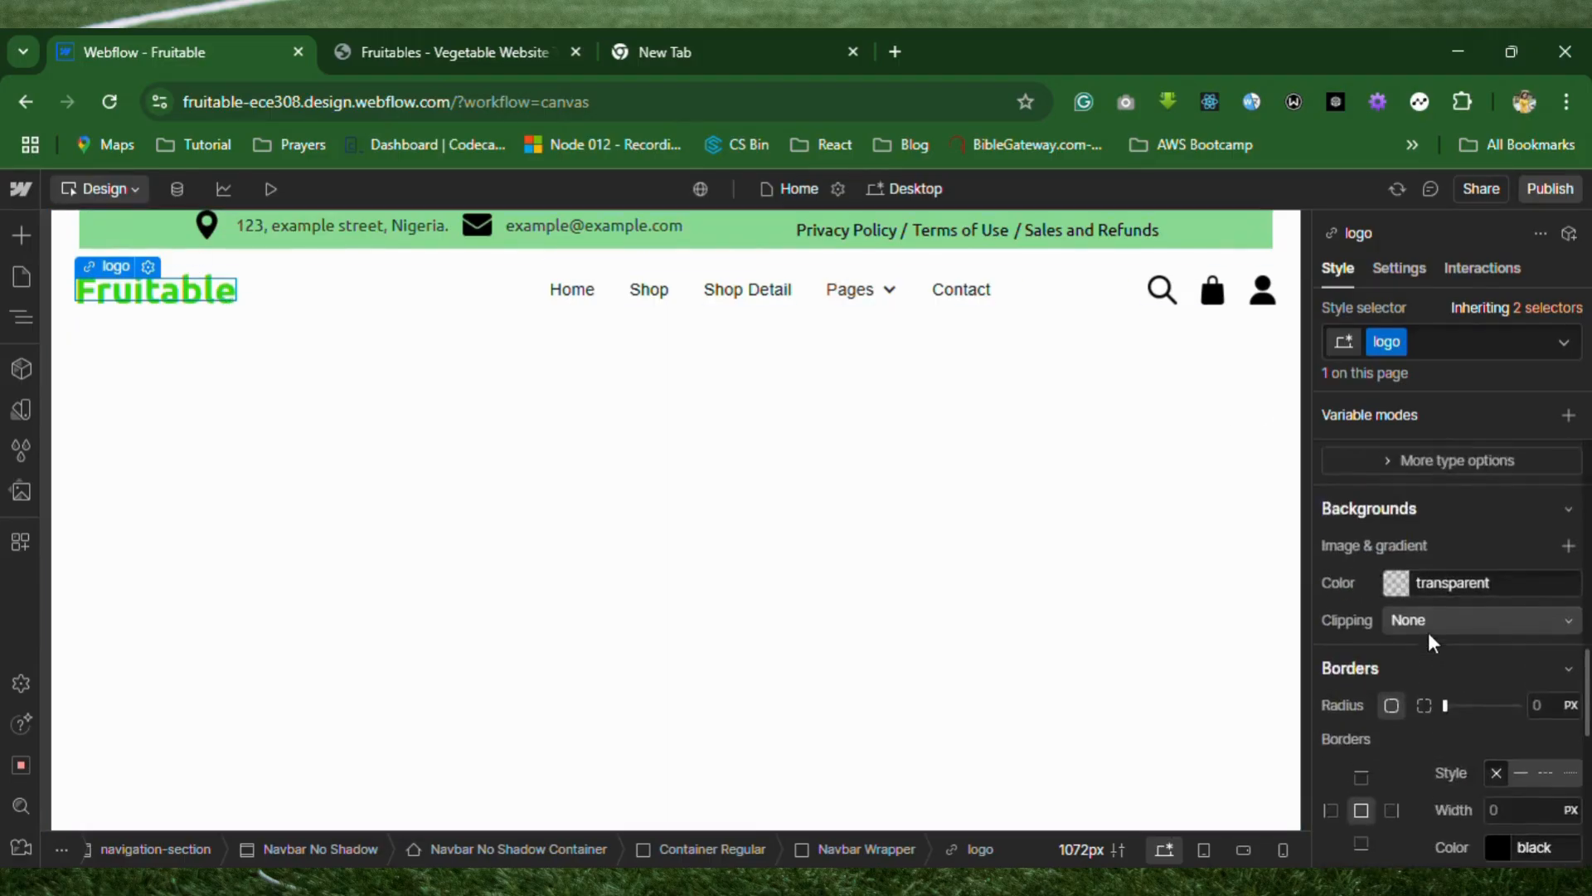
pyautogui.scroll(-4, 1428, 631)
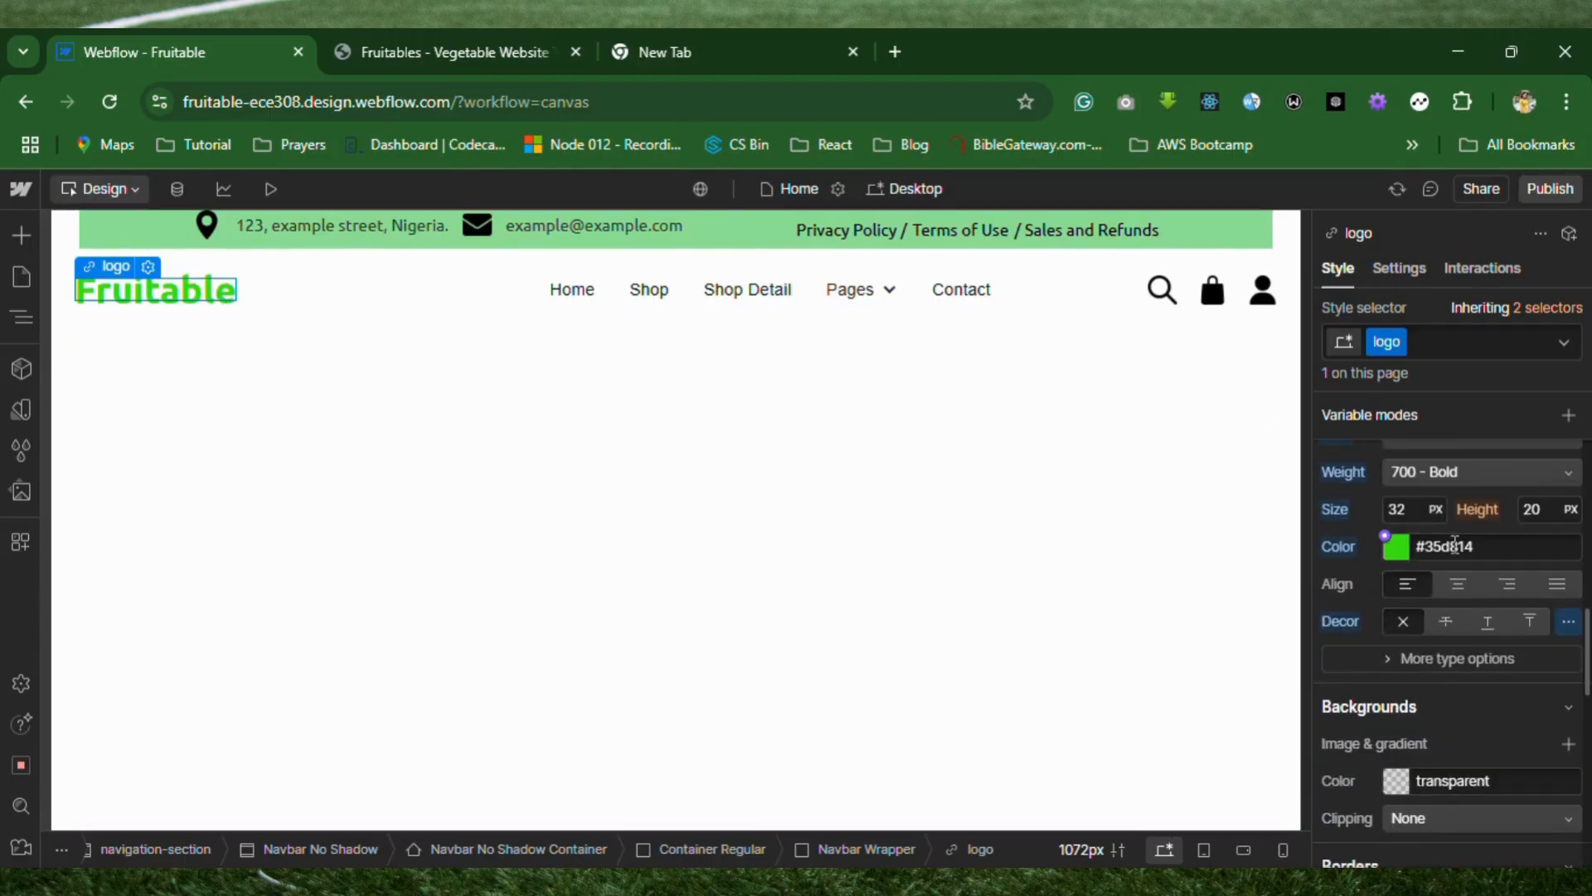
pyautogui.click(1494, 547)
pyautogui.hotkey('ctrl', 'c')
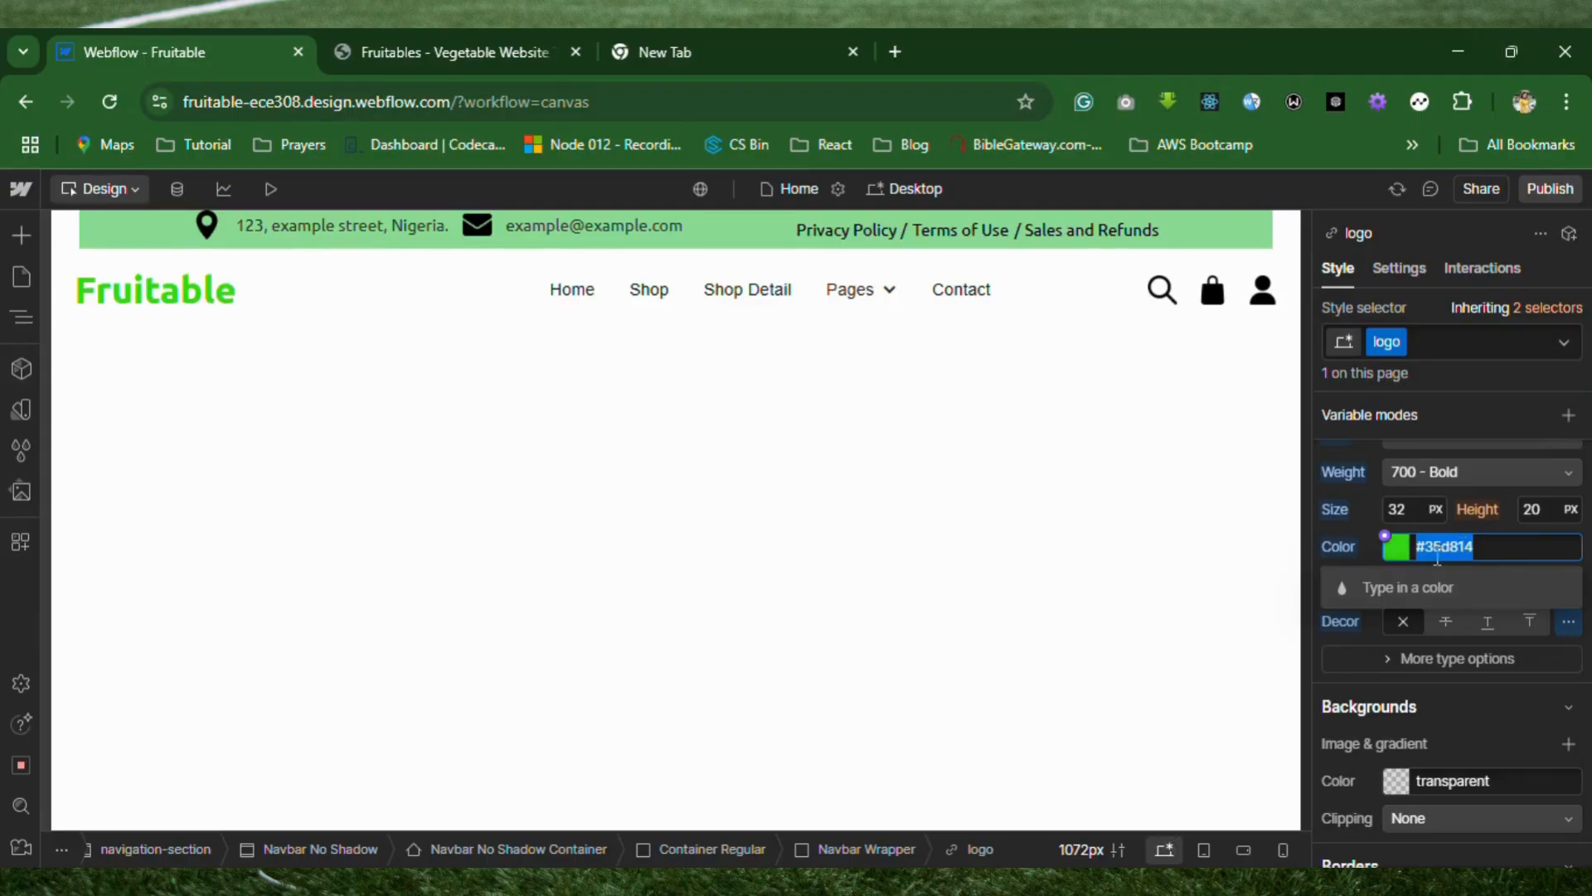
# Set the nav-info bar's background overlay color to the copied logo green, #35d814.
pyautogui.click(1229, 243)
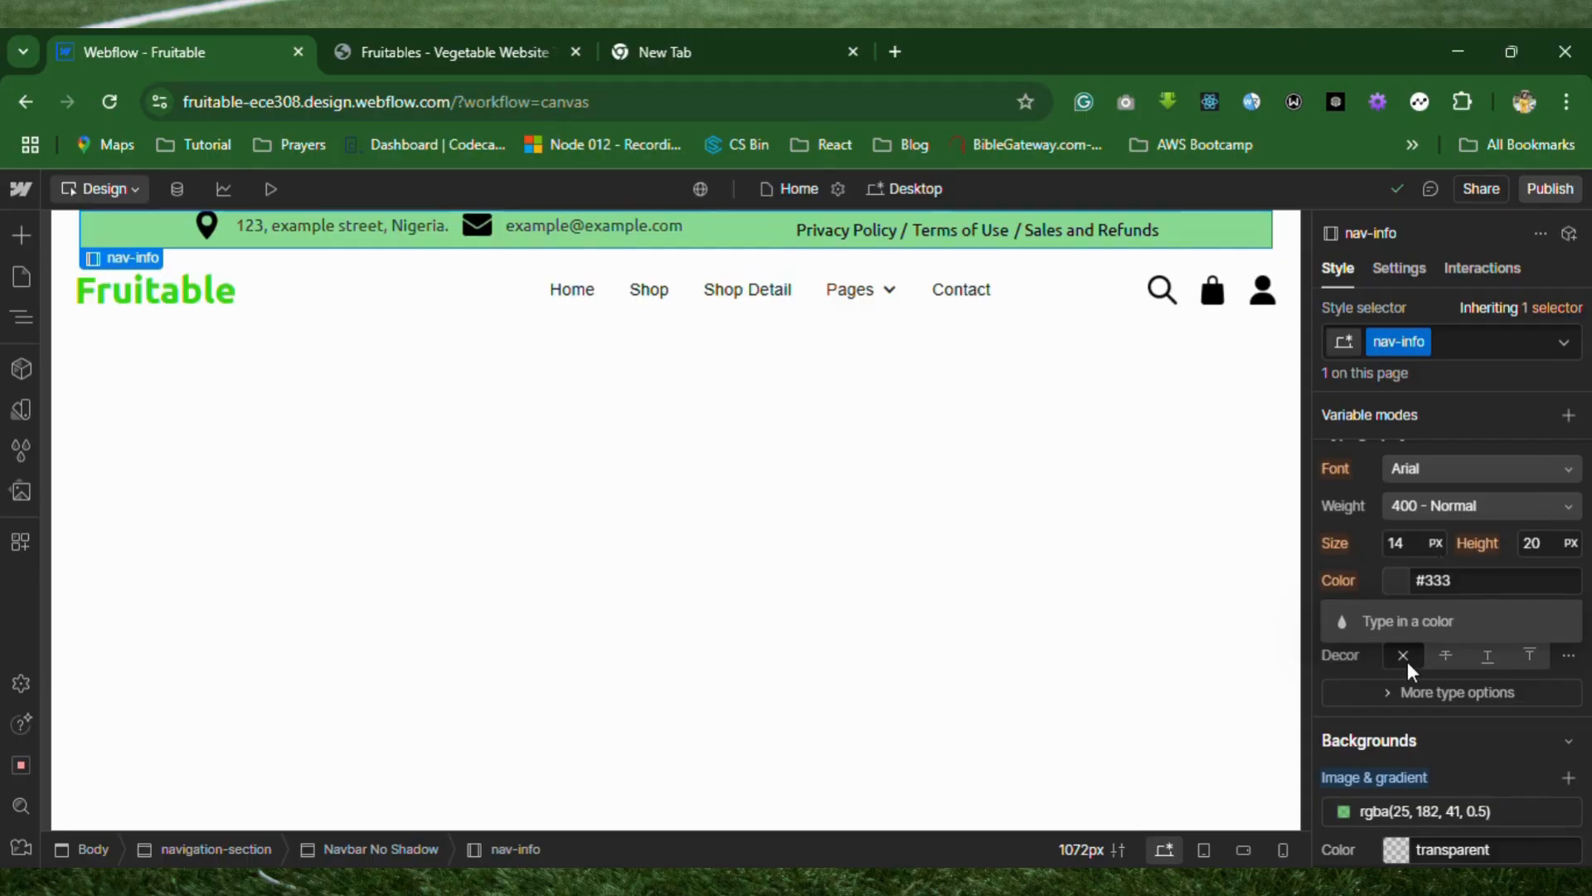
pyautogui.click(1362, 659)
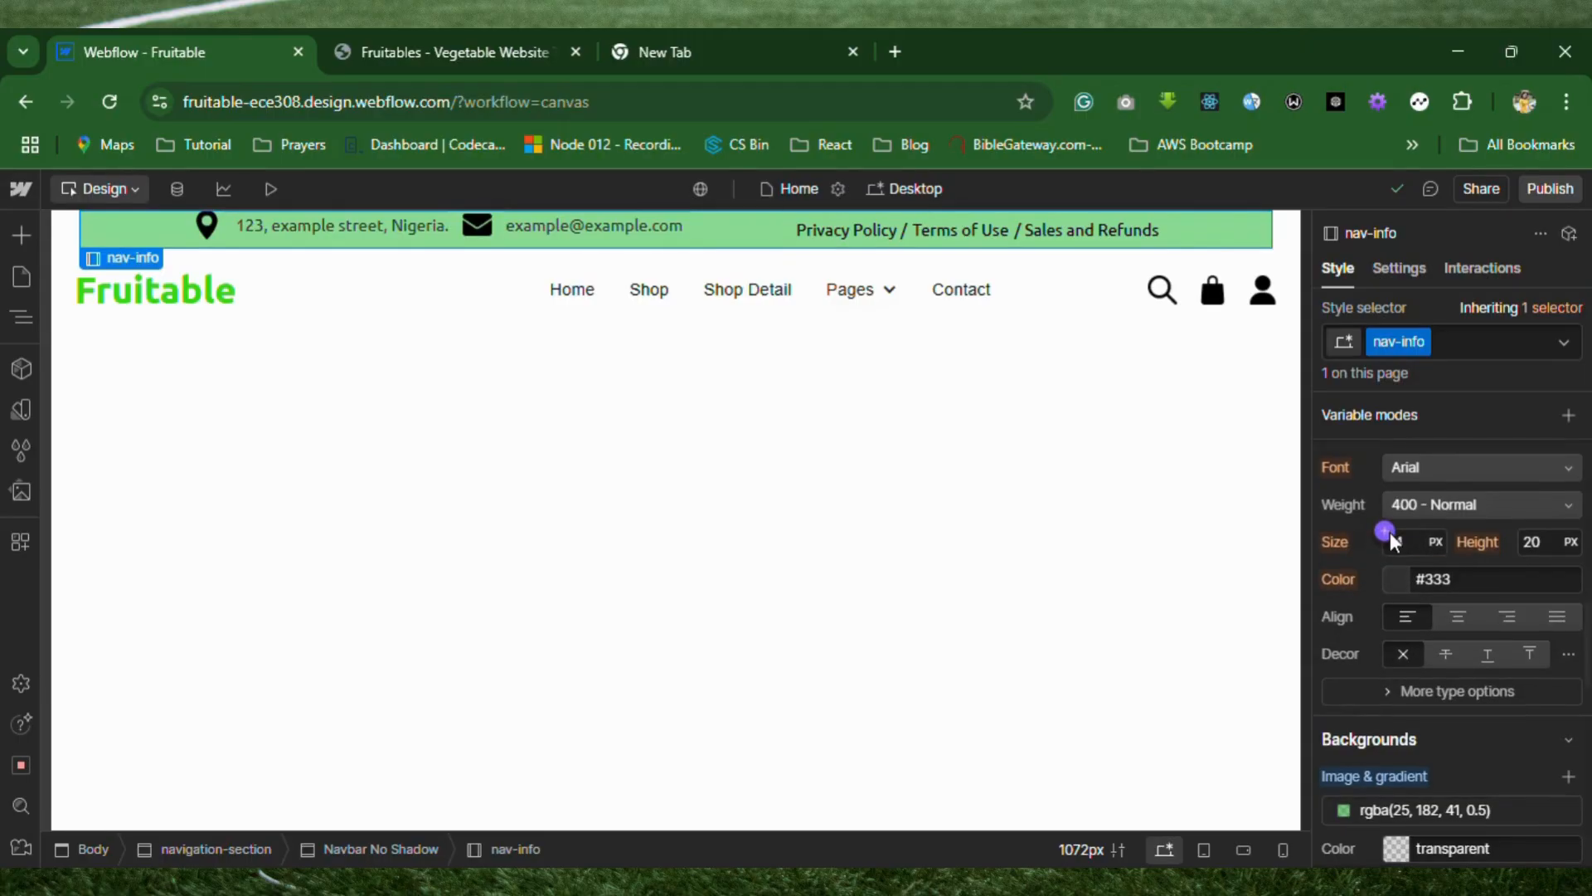
pyautogui.scroll(-4, 1390, 531)
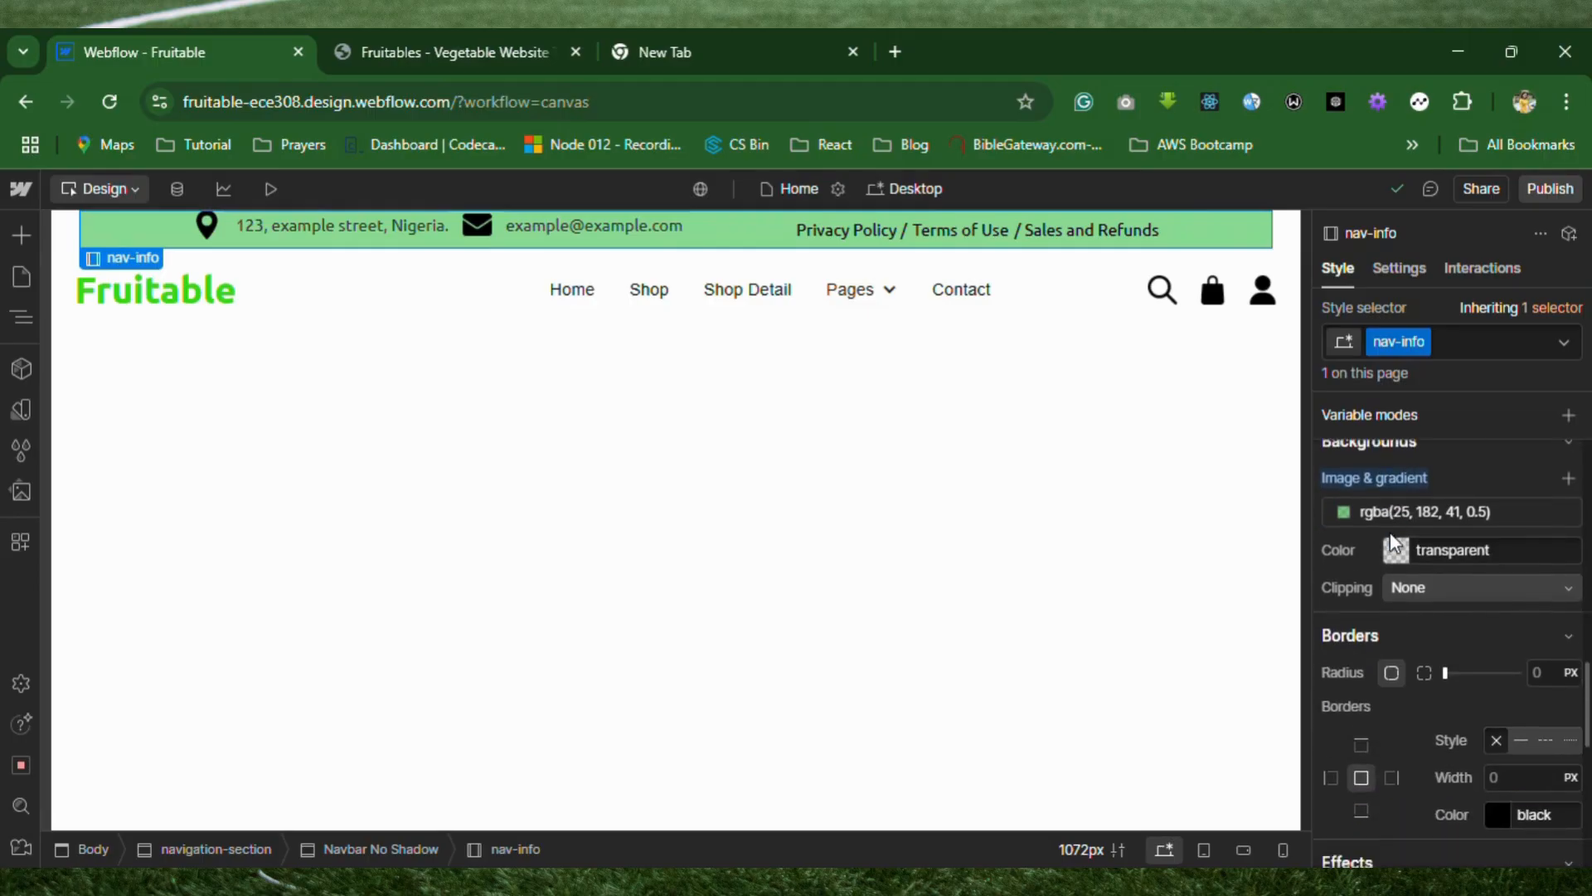
pyautogui.click(1480, 509)
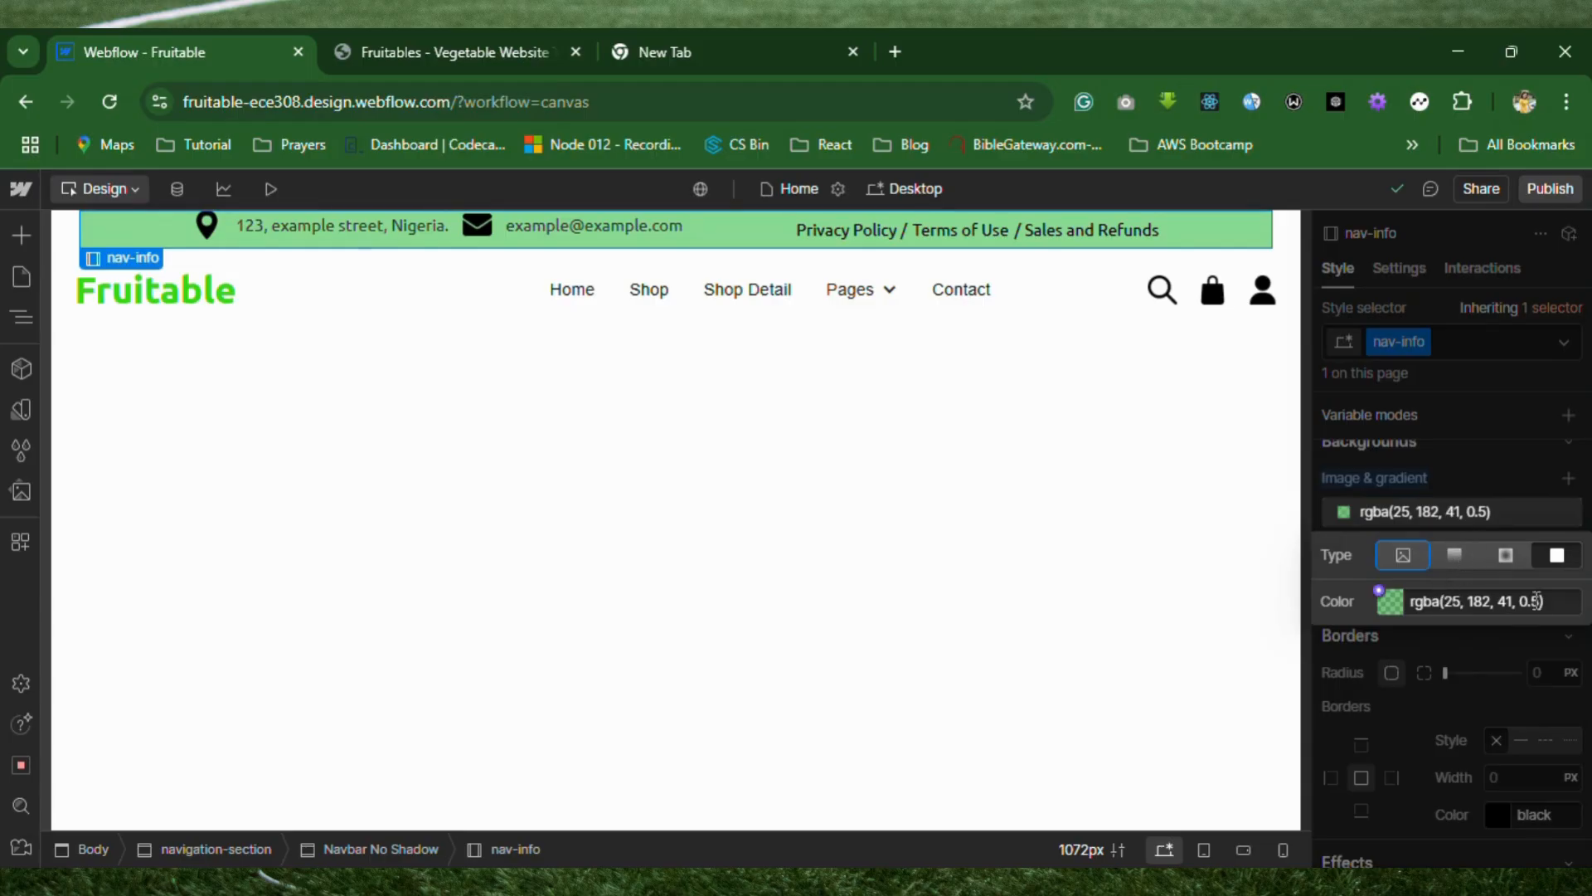
pyautogui.click(1528, 601)
pyautogui.hotkey('ctrl', 'v')
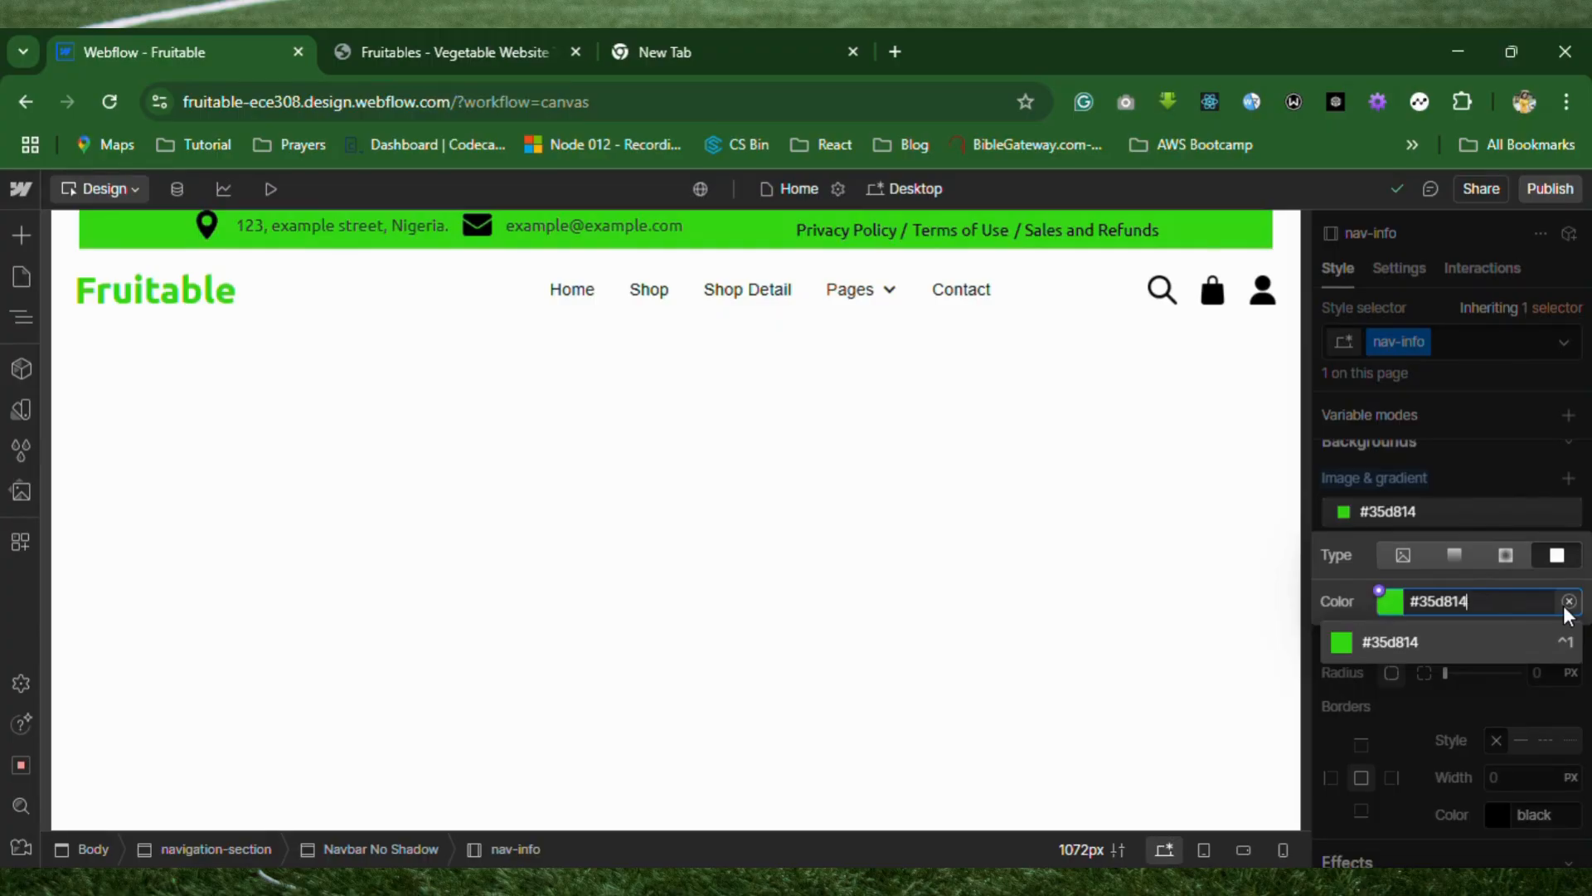
pyautogui.click(1467, 642)
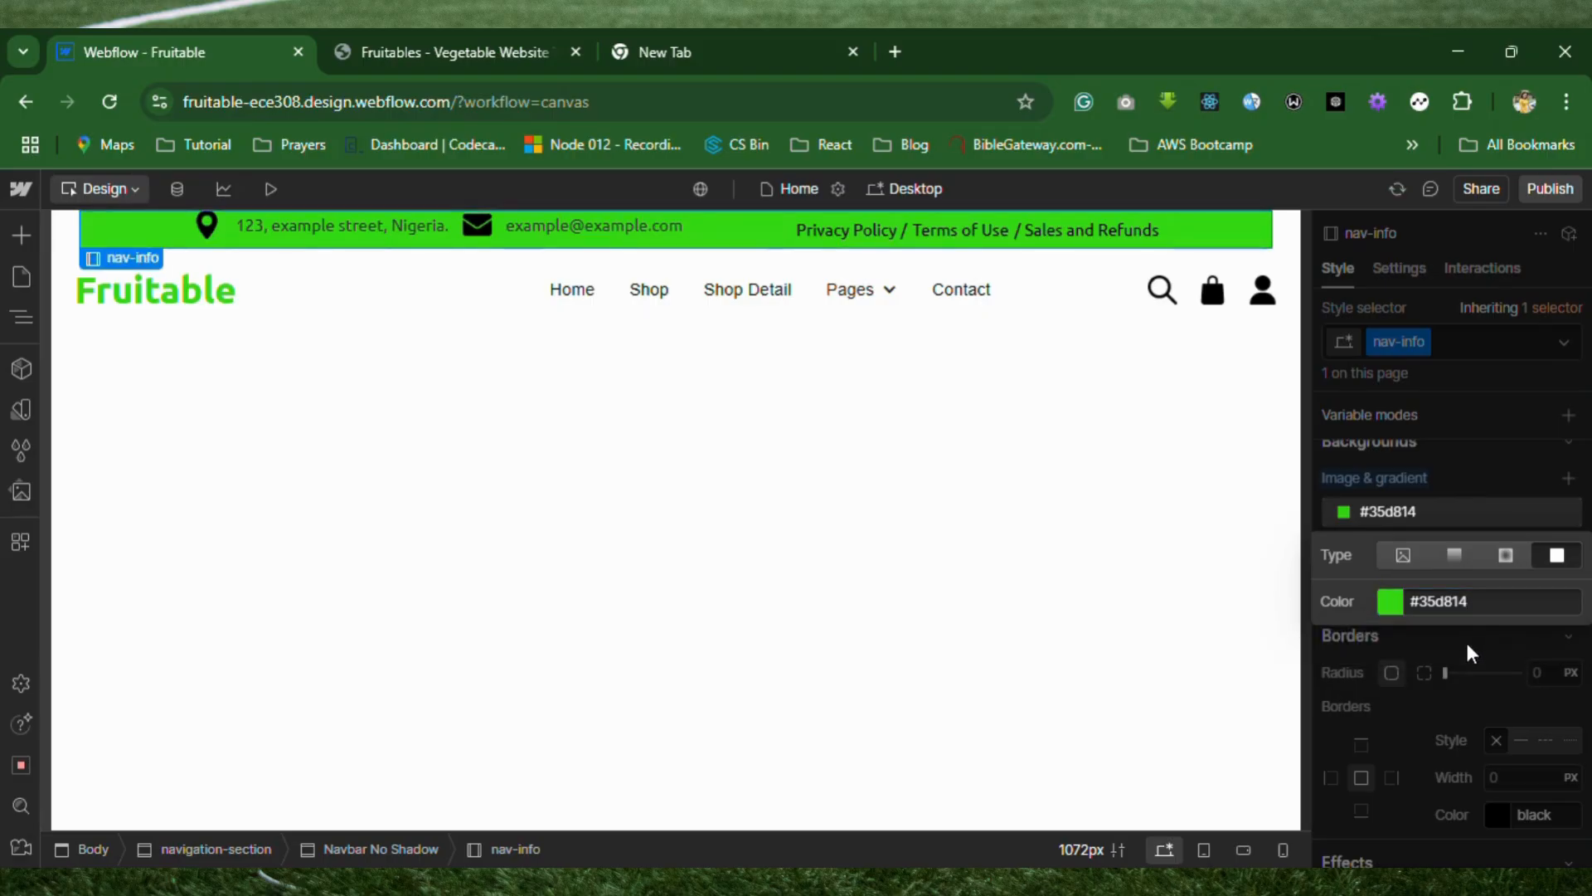
pyautogui.click(1460, 647)
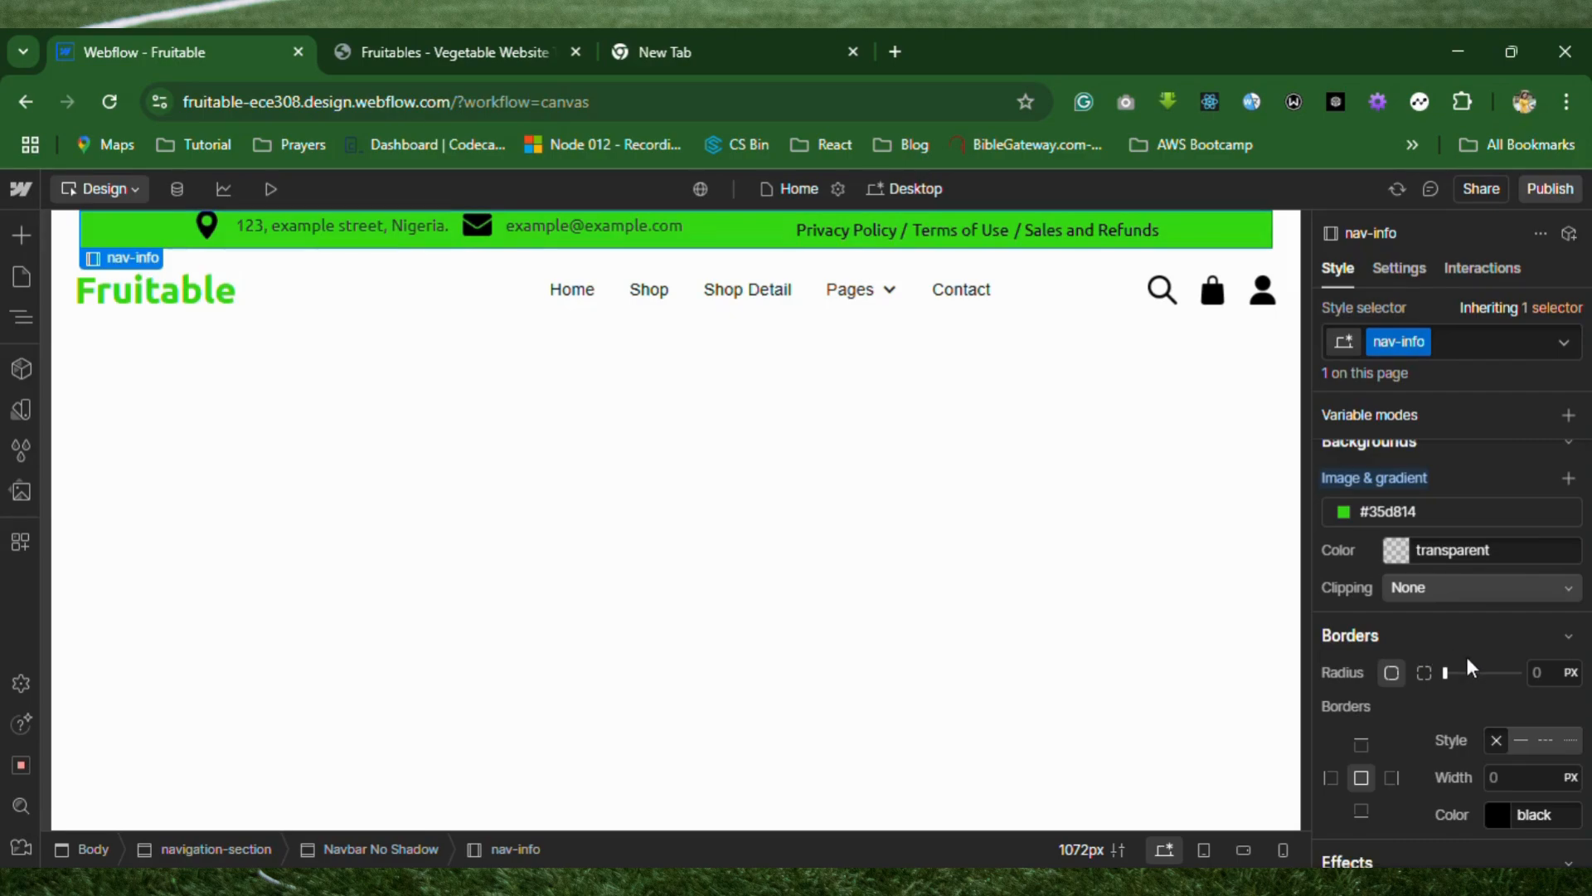
# Round the corners of the nav-info bar with a border radius of 20 px.
pyautogui.click(1538, 670)
pyautogui.click(1546, 676)
pyautogui.moveTo(1443, 672); pyautogui.dragTo(1464, 672)
pyautogui.click(1548, 674)
pyautogui.write('20')
# Set the nav-info bar's top padding to 20 px and its bottom padding to 10 px.
pyautogui.scroll(10, 1549, 676)
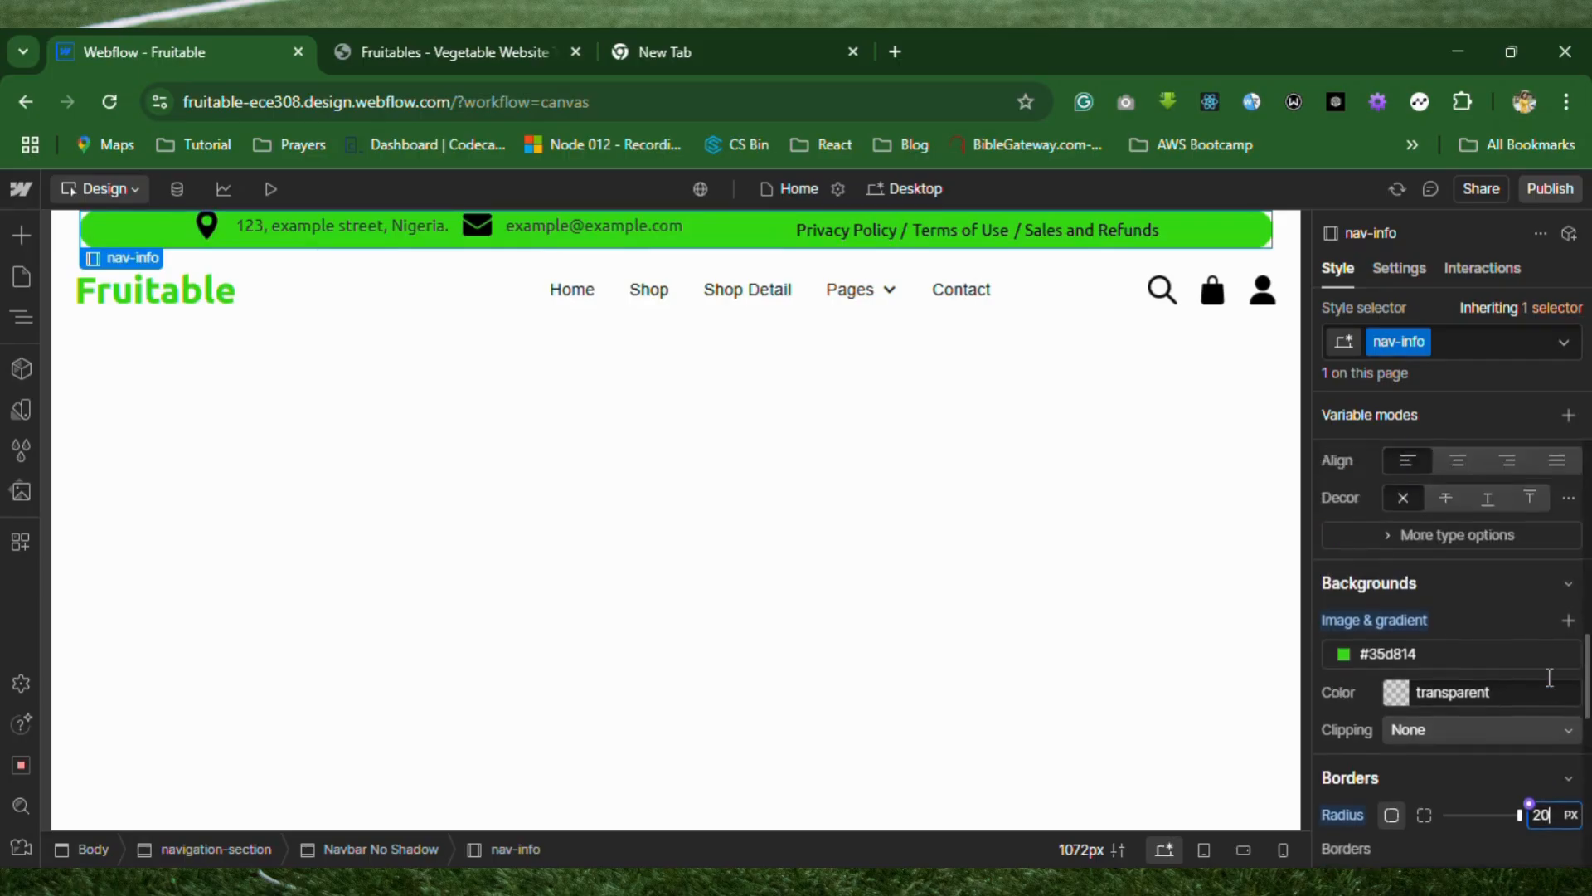
pyautogui.scroll(2, 1542, 679)
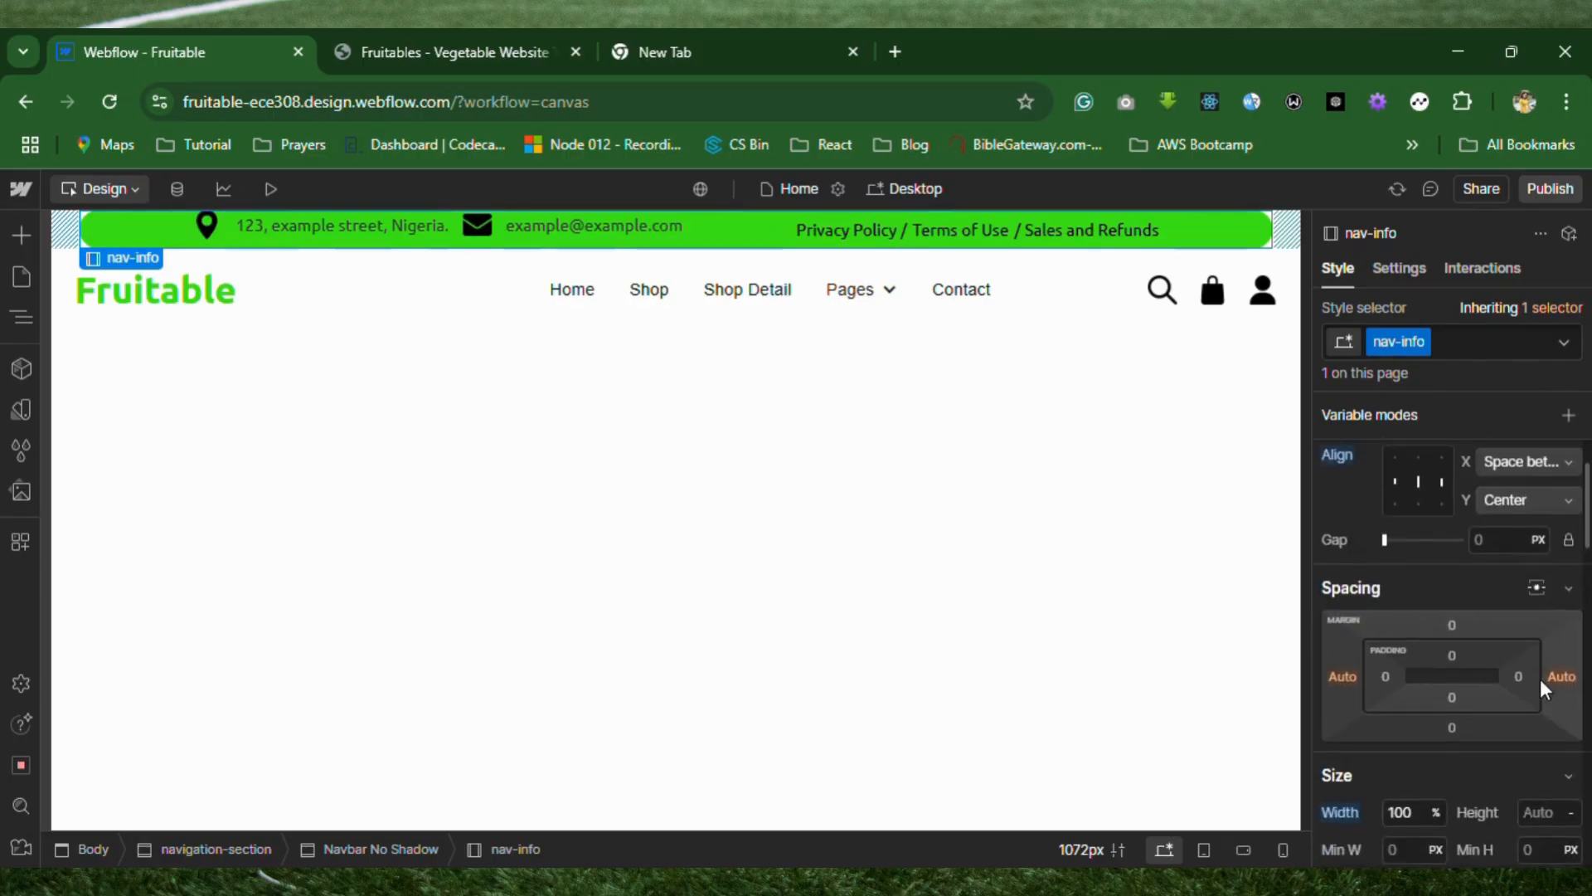
pyautogui.click(1452, 655)
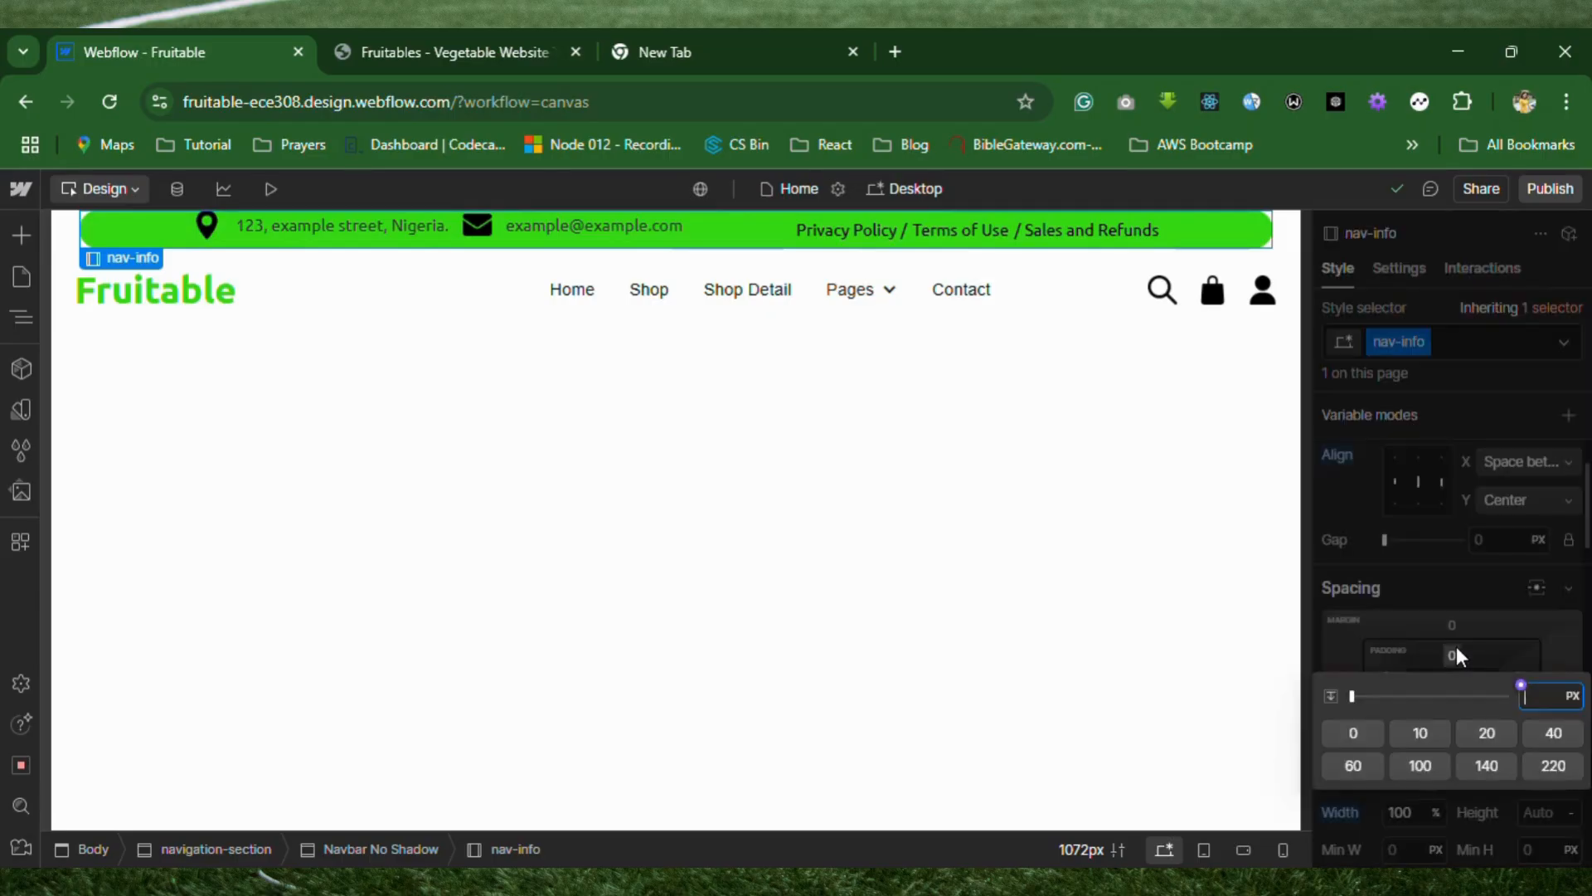
pyautogui.click(1496, 738)
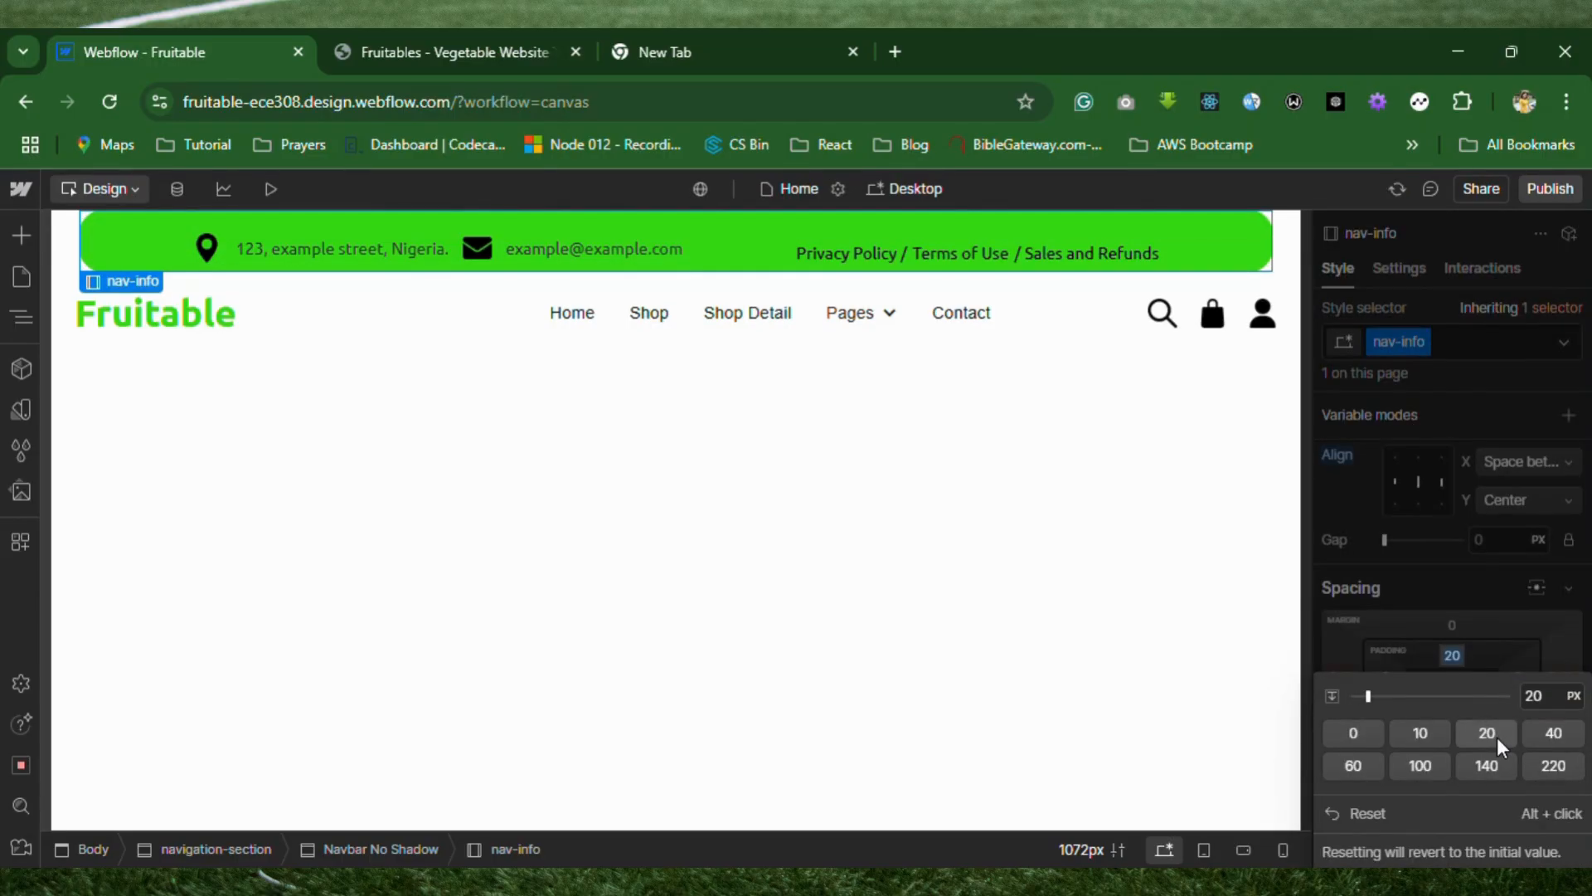
pyautogui.click(1514, 641)
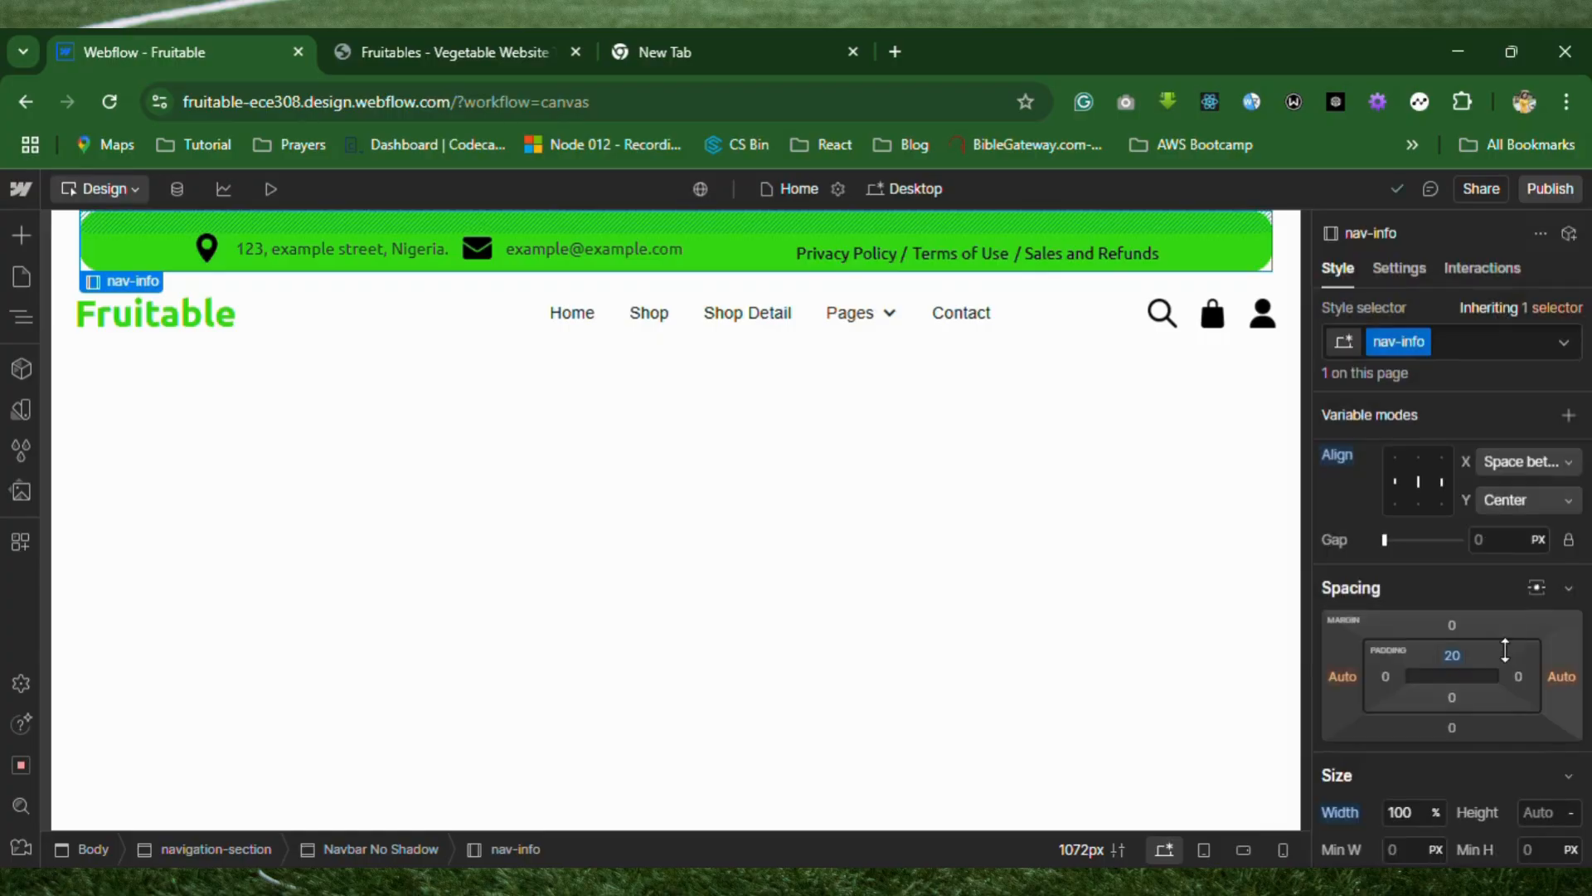
pyautogui.click(1452, 698)
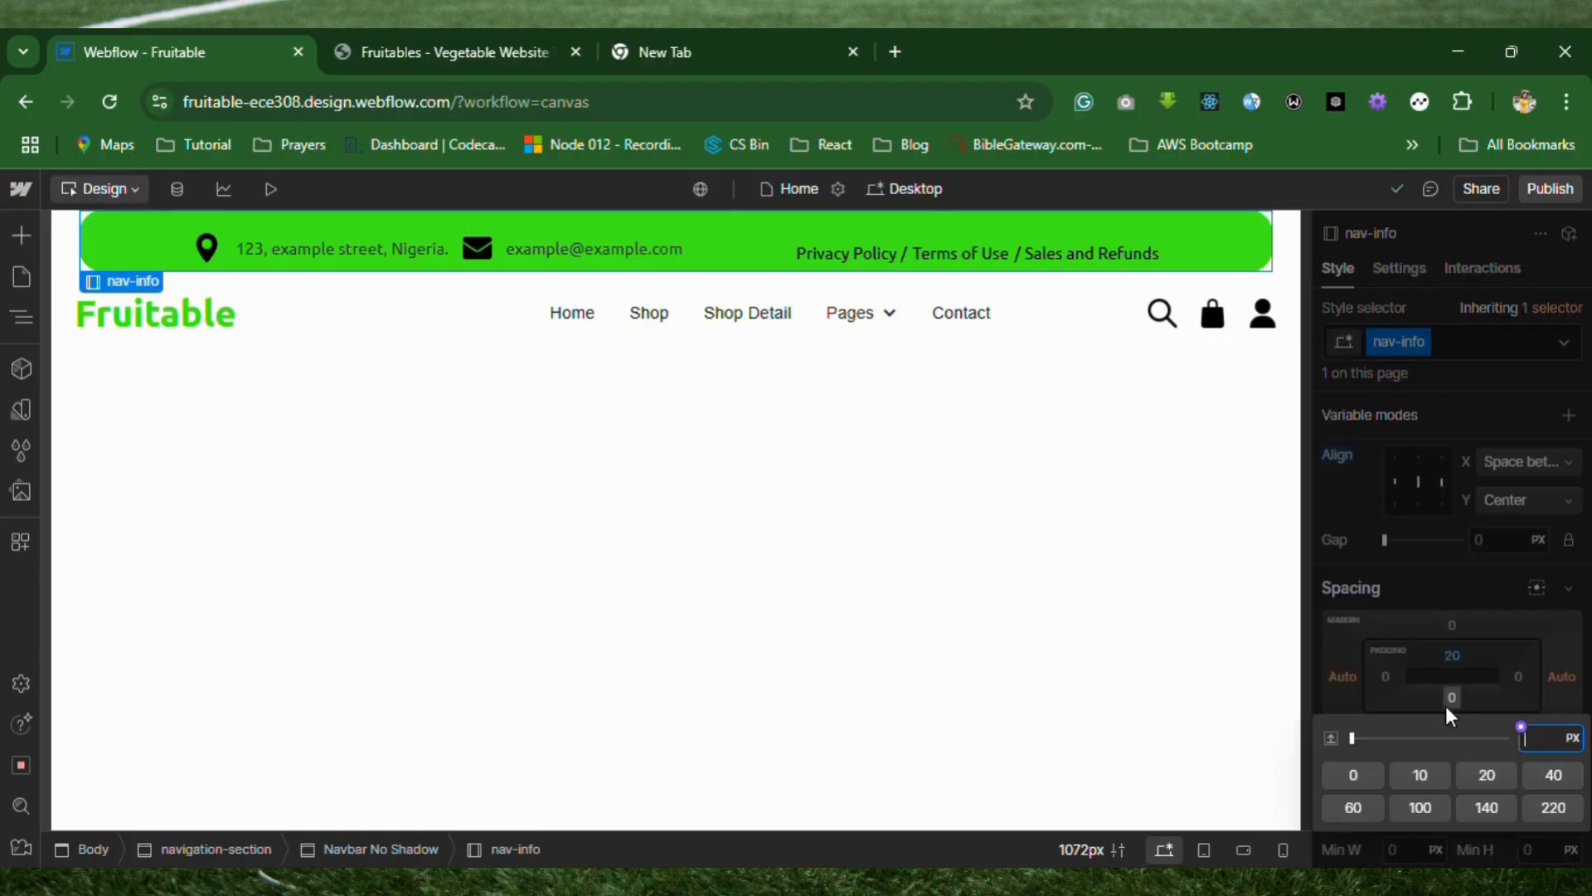
pyautogui.click(1420, 780)
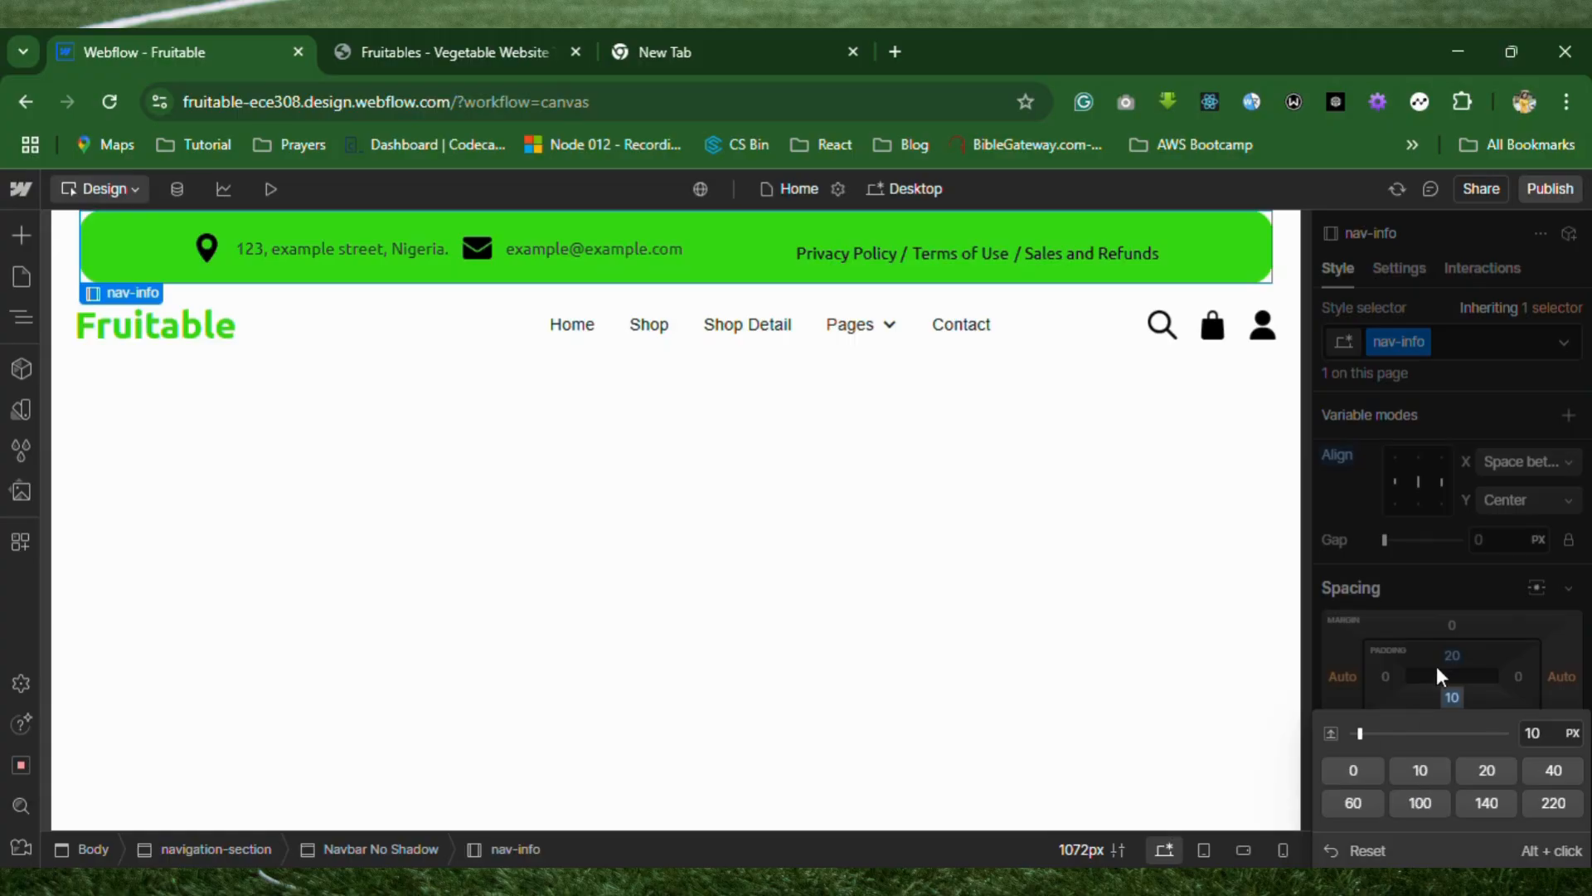
pyautogui.click(1447, 589)
# Return to the border radius settings of the nav-info bar.
pyautogui.scroll(-5, 1465, 674)
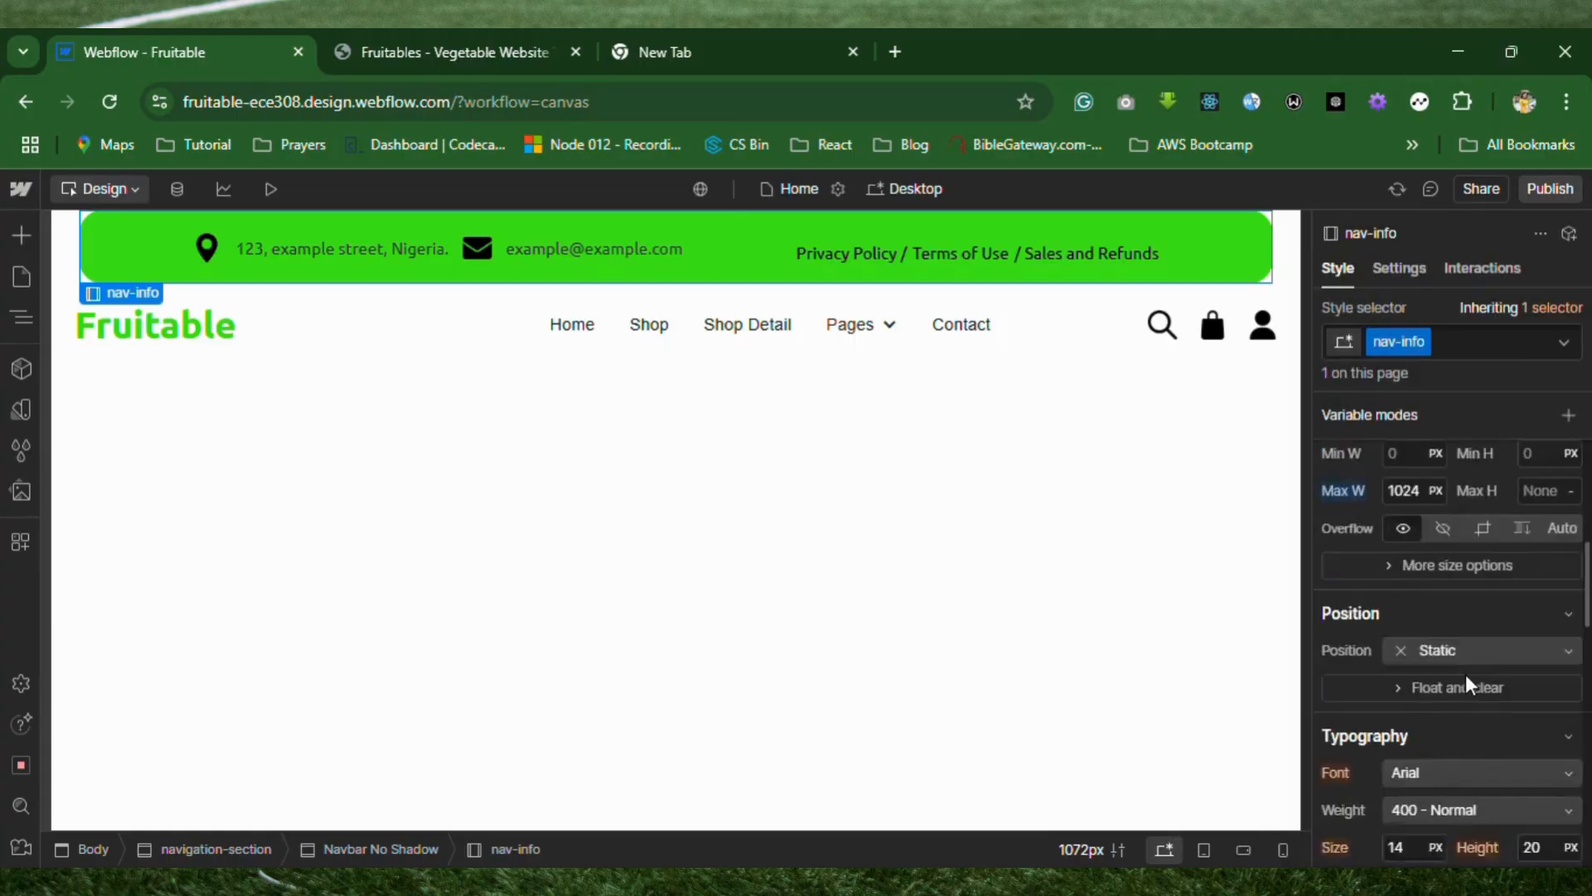
pyautogui.scroll(-4, 1466, 674)
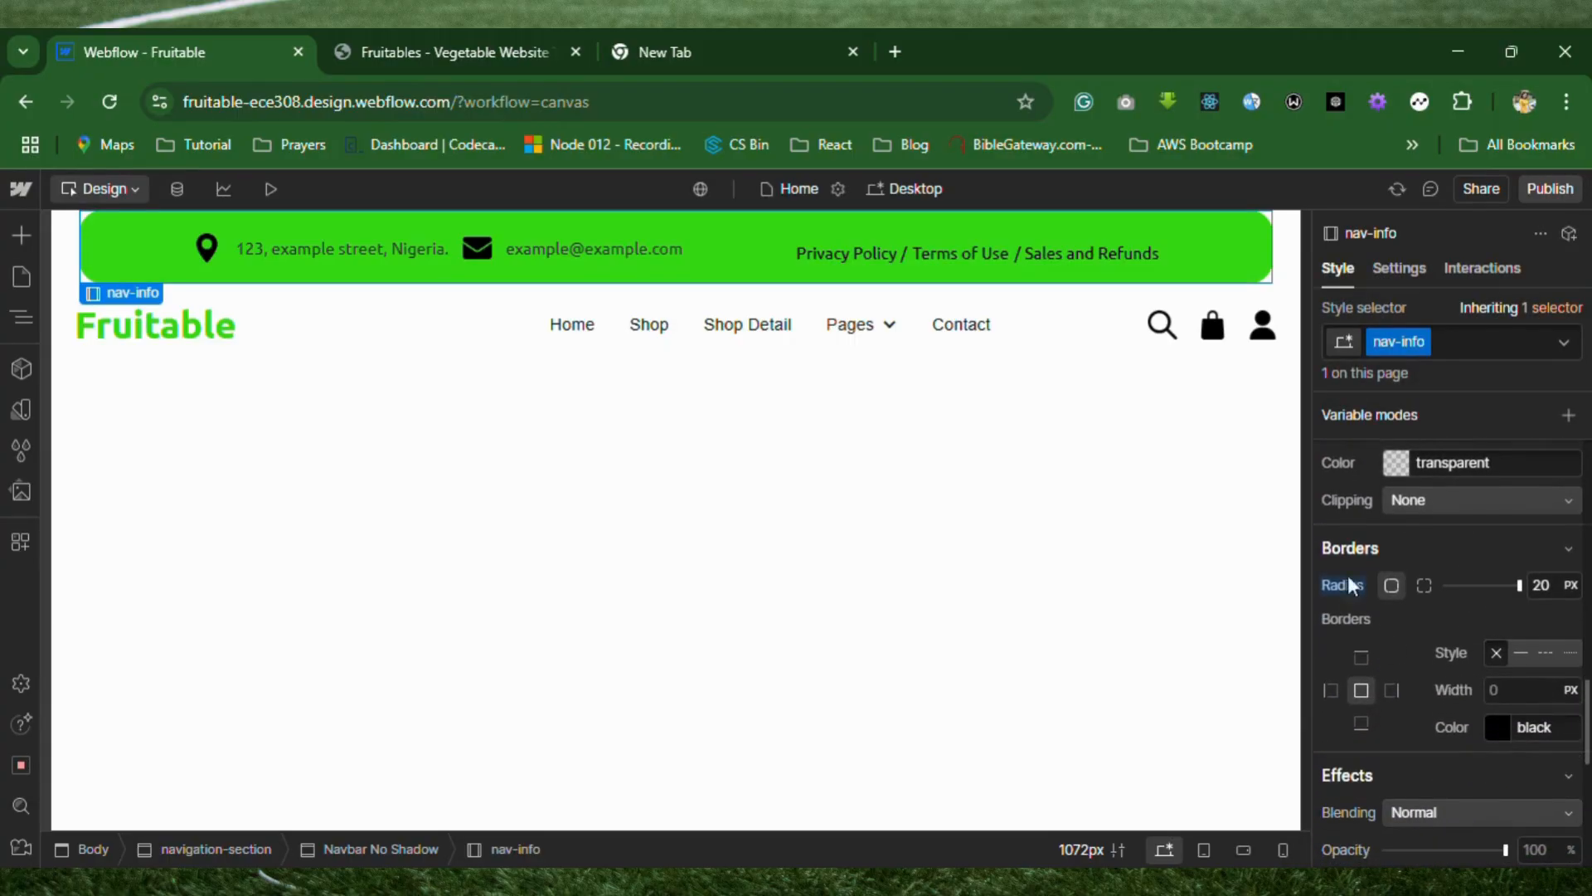
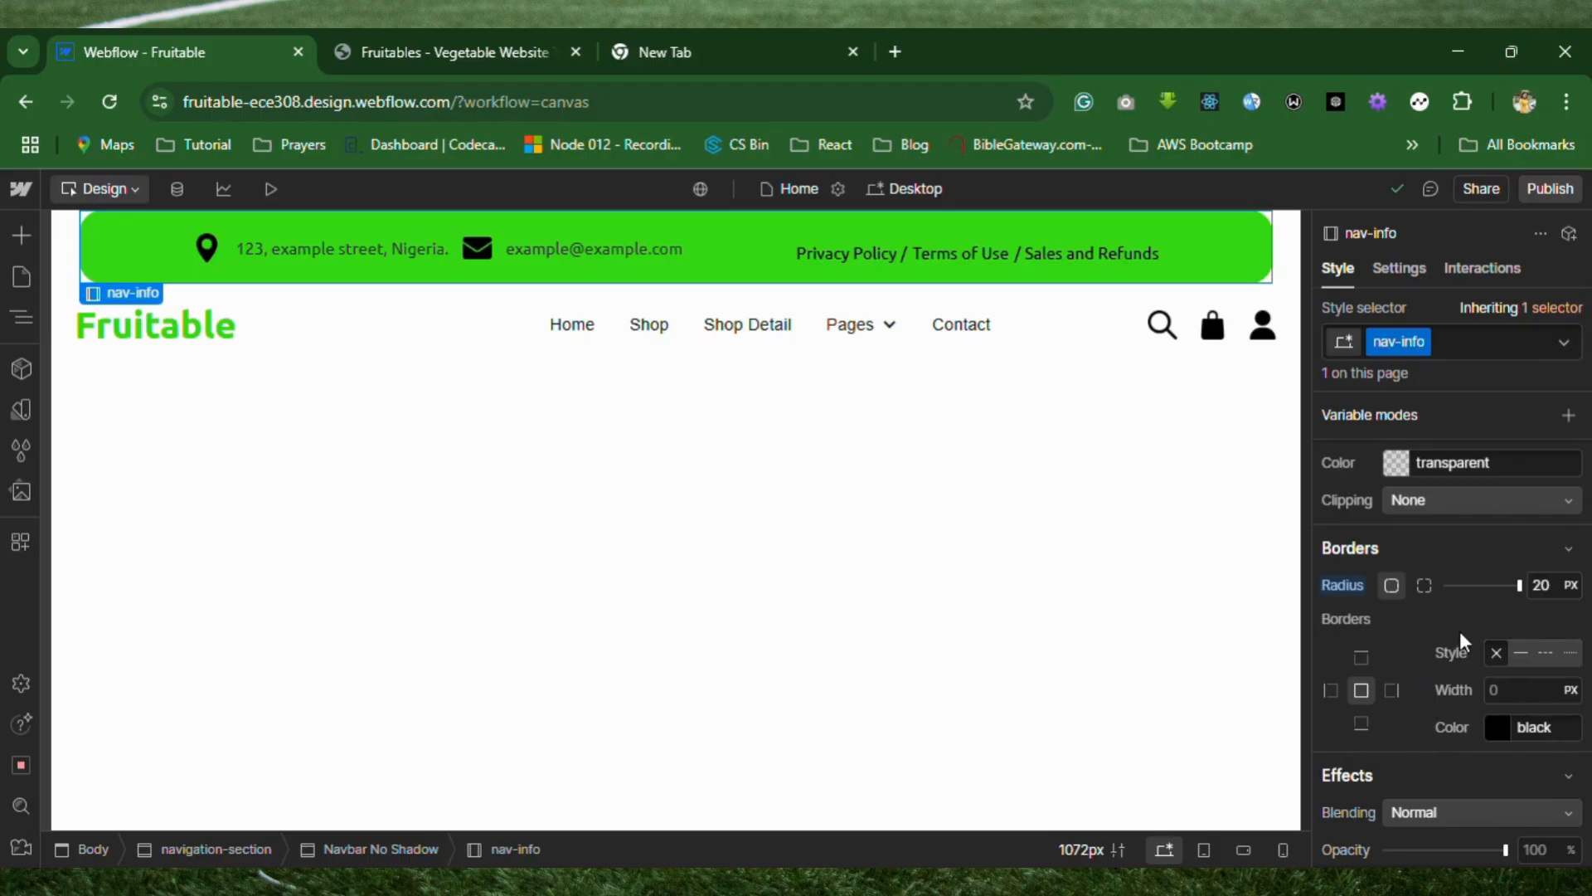
# Set the nav-info bar's overall border radius to 15 px.
pyautogui.scroll(-1, 1459, 630)
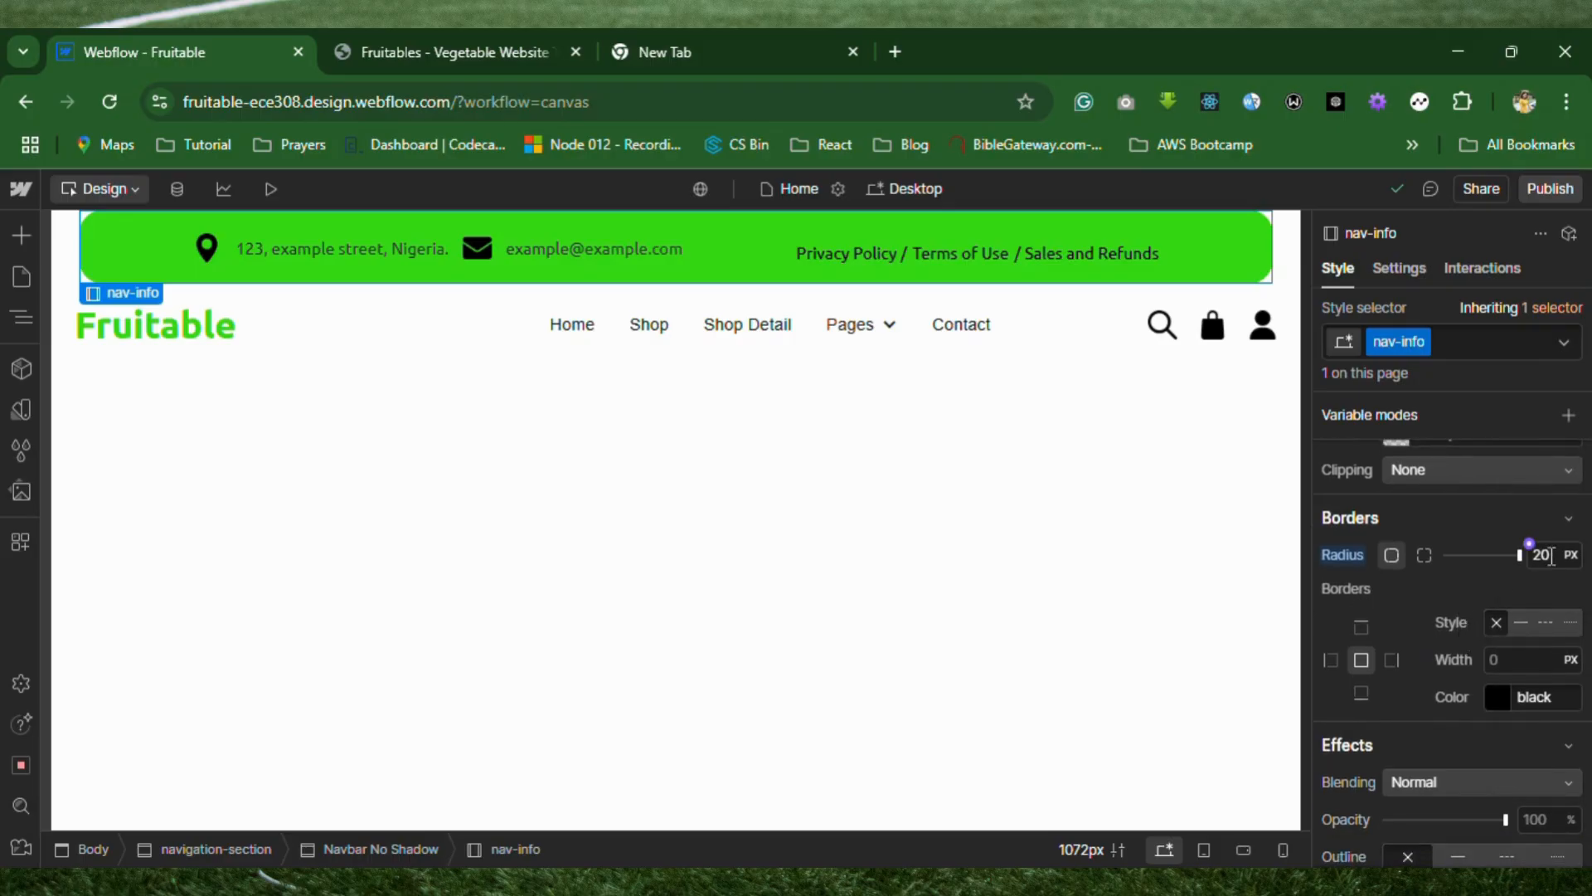
pyautogui.click(1530, 546)
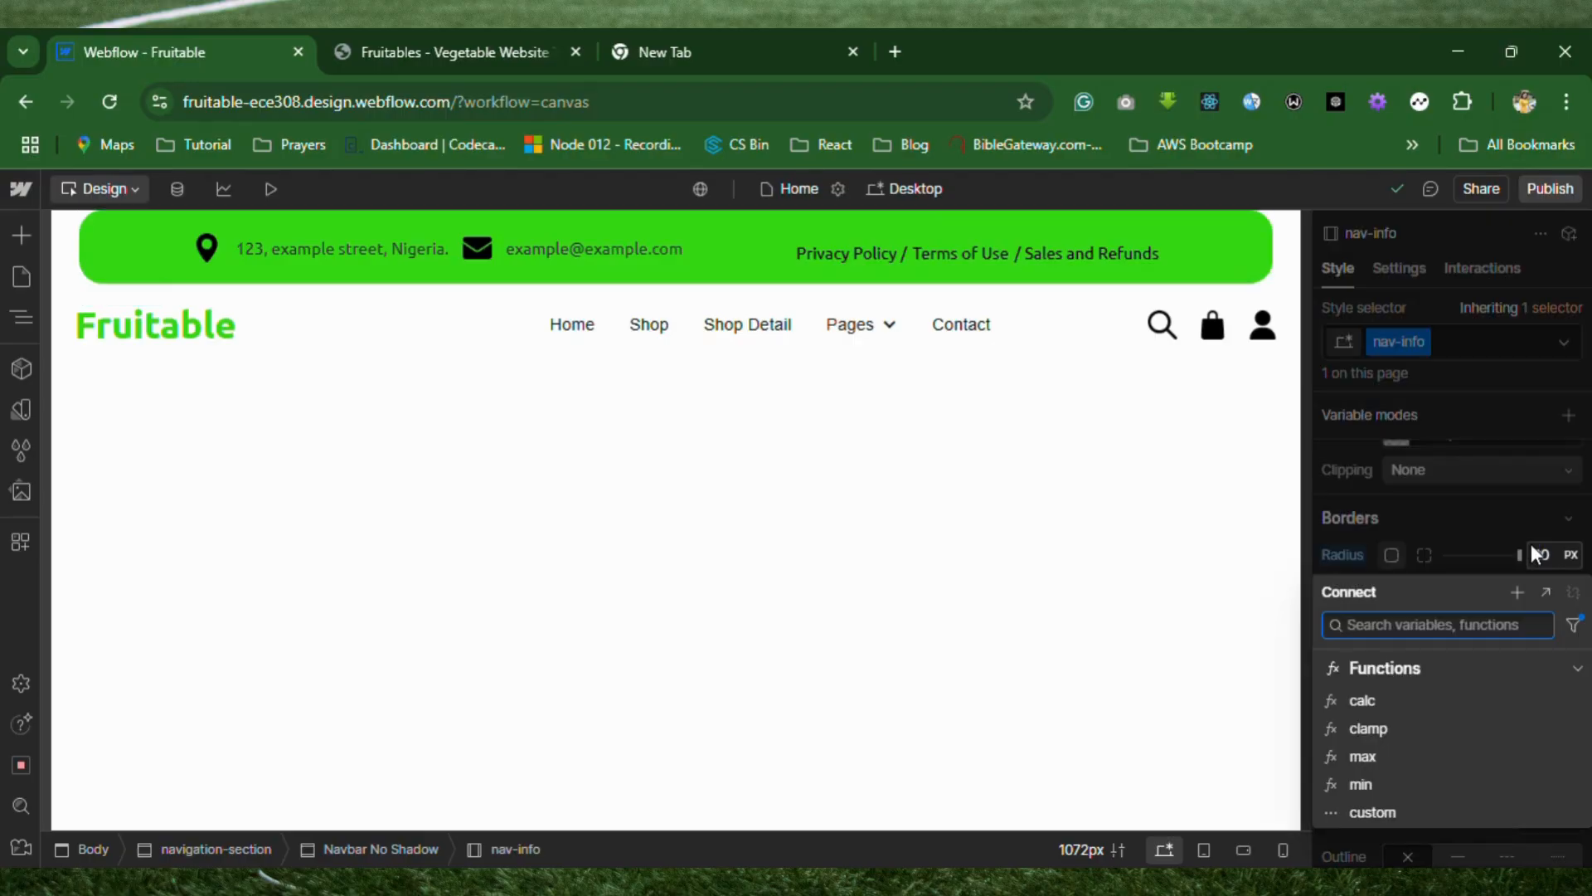
pyautogui.click(1535, 554)
pyautogui.click(1549, 553)
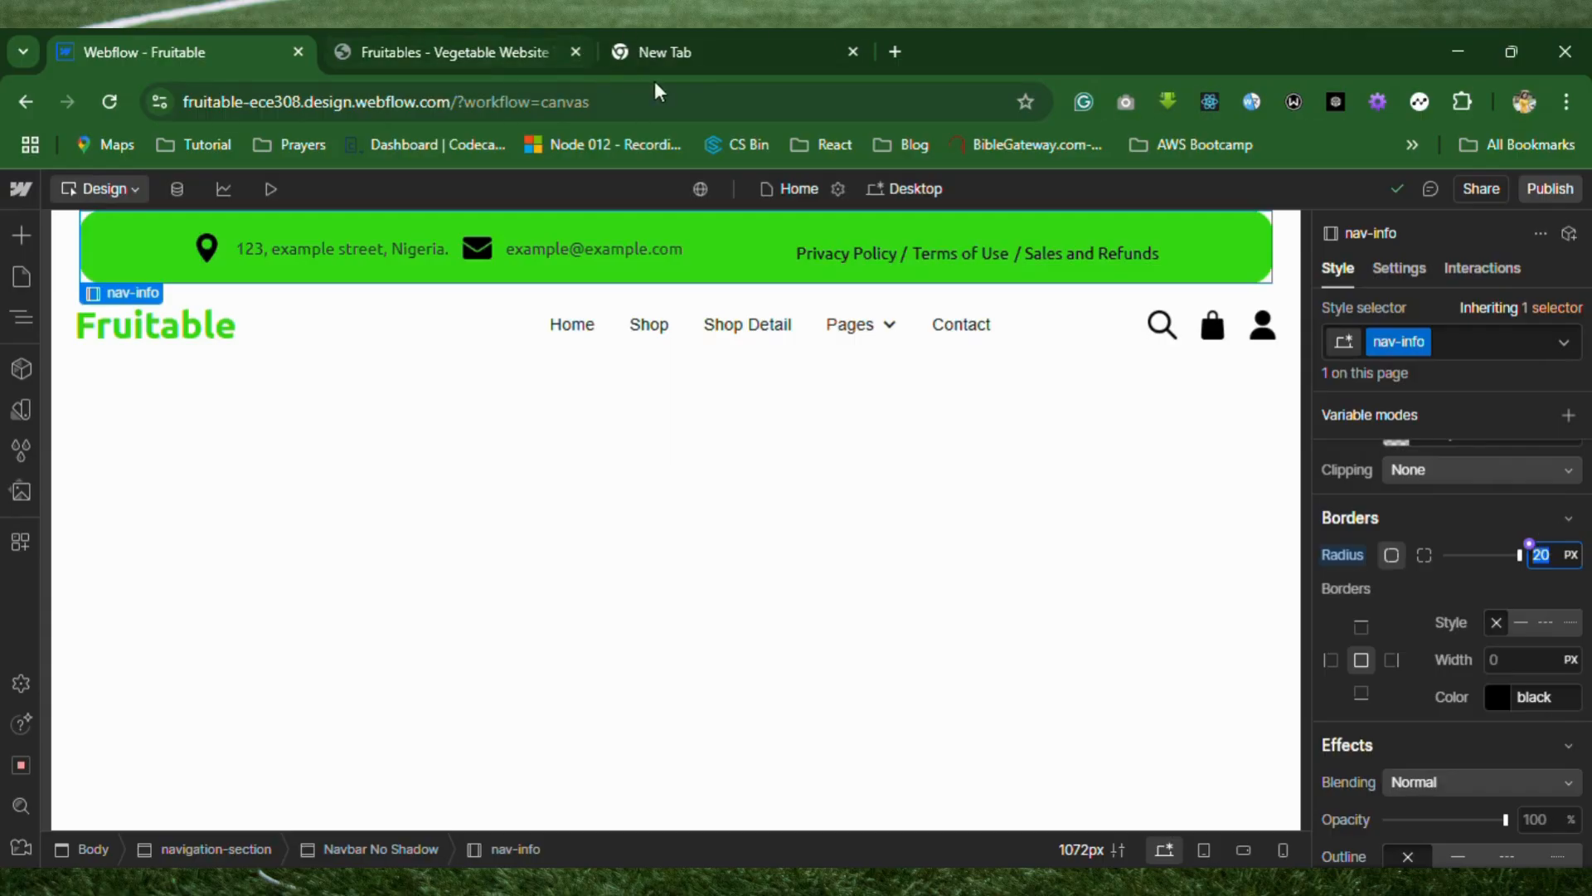
pyautogui.write('15')
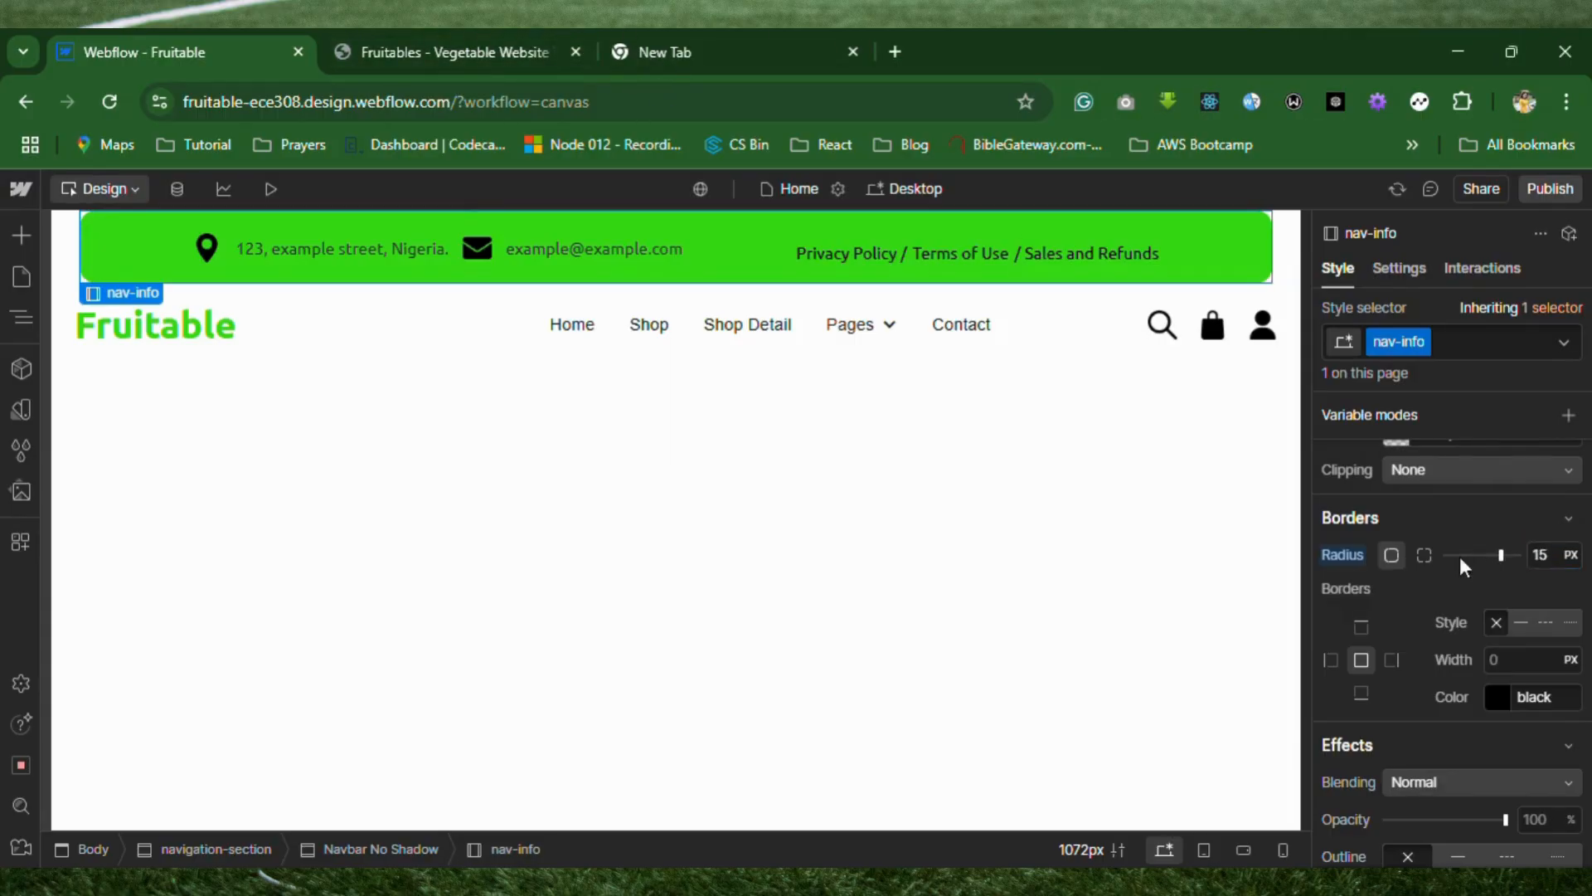
# Use individual corner radii on the nav-info bar, with the top-left and bottom-right corners set to 100 px.
pyautogui.click(1425, 558)
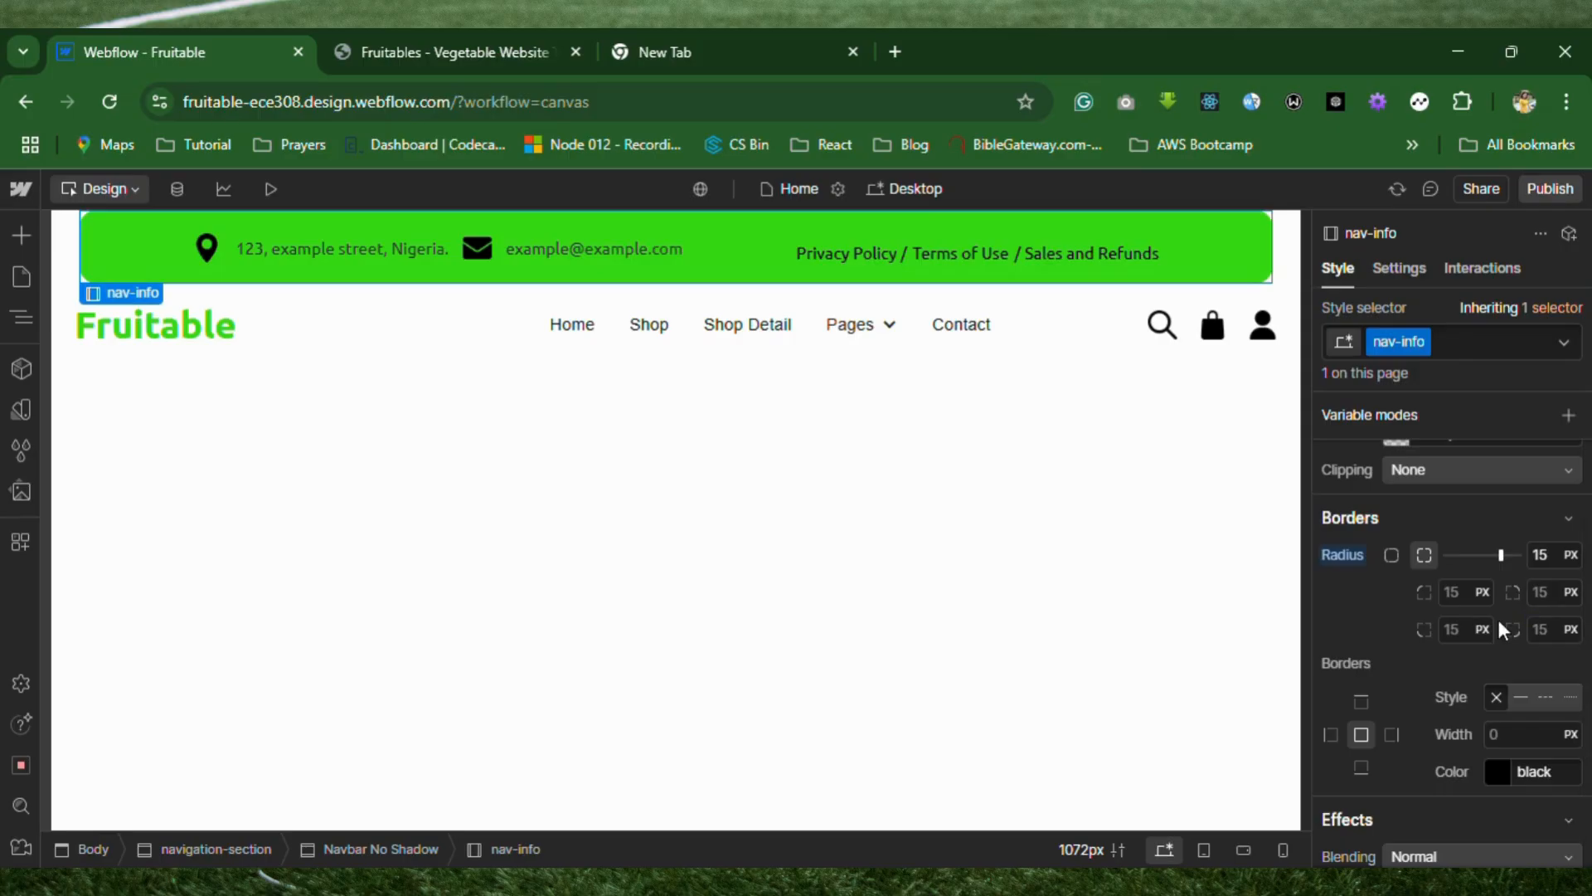
pyautogui.click(1458, 594)
pyautogui.press('BackSpace')
pyautogui.write('20')
pyautogui.press('Return')
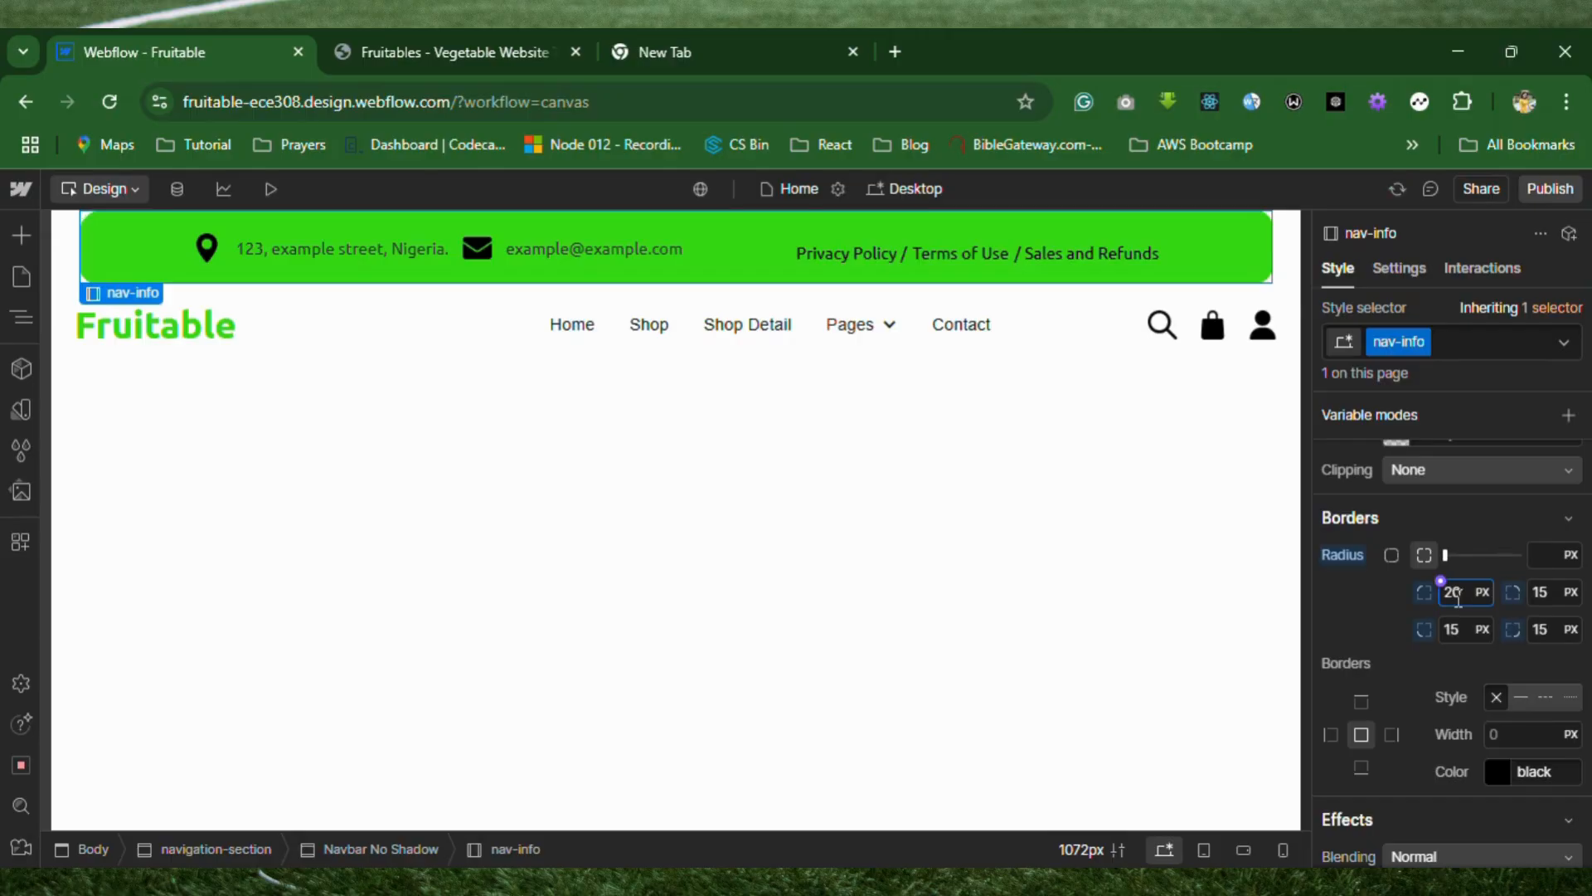
pyautogui.press('BackSpace')
pyautogui.press('BackSpace')
pyautogui.write('100')
pyautogui.press('Return')
pyautogui.click(1553, 629)
pyautogui.write('1')
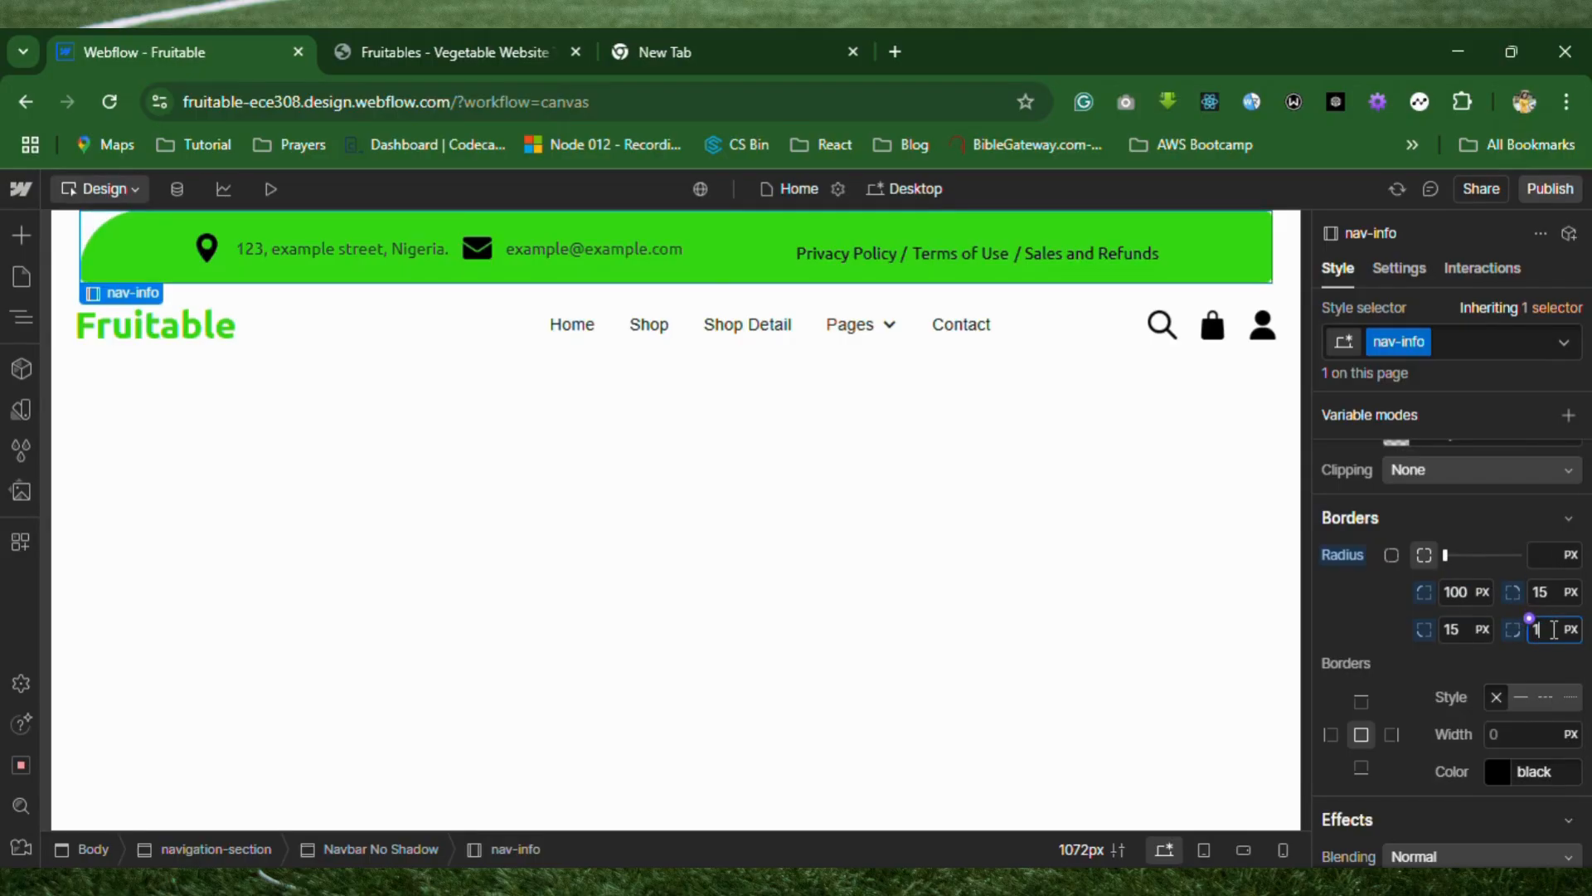
pyautogui.write('00')
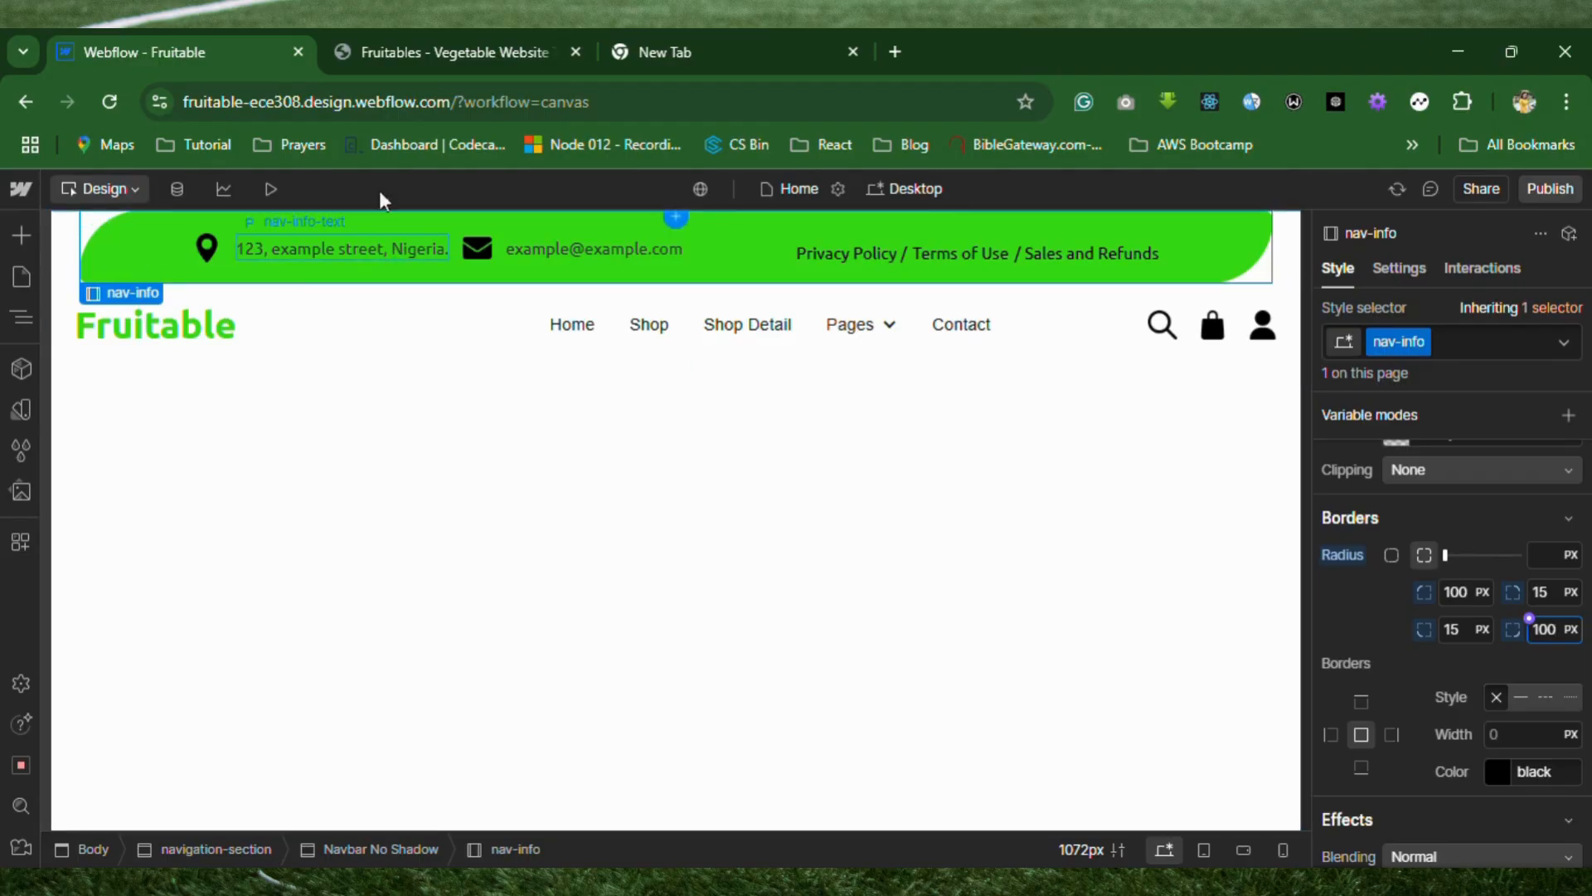
# Compare with the Fruitables template's info bar and set the nav-info bar's top-right and bottom-left corner radii to 25 px.
pyautogui.click(444, 55)
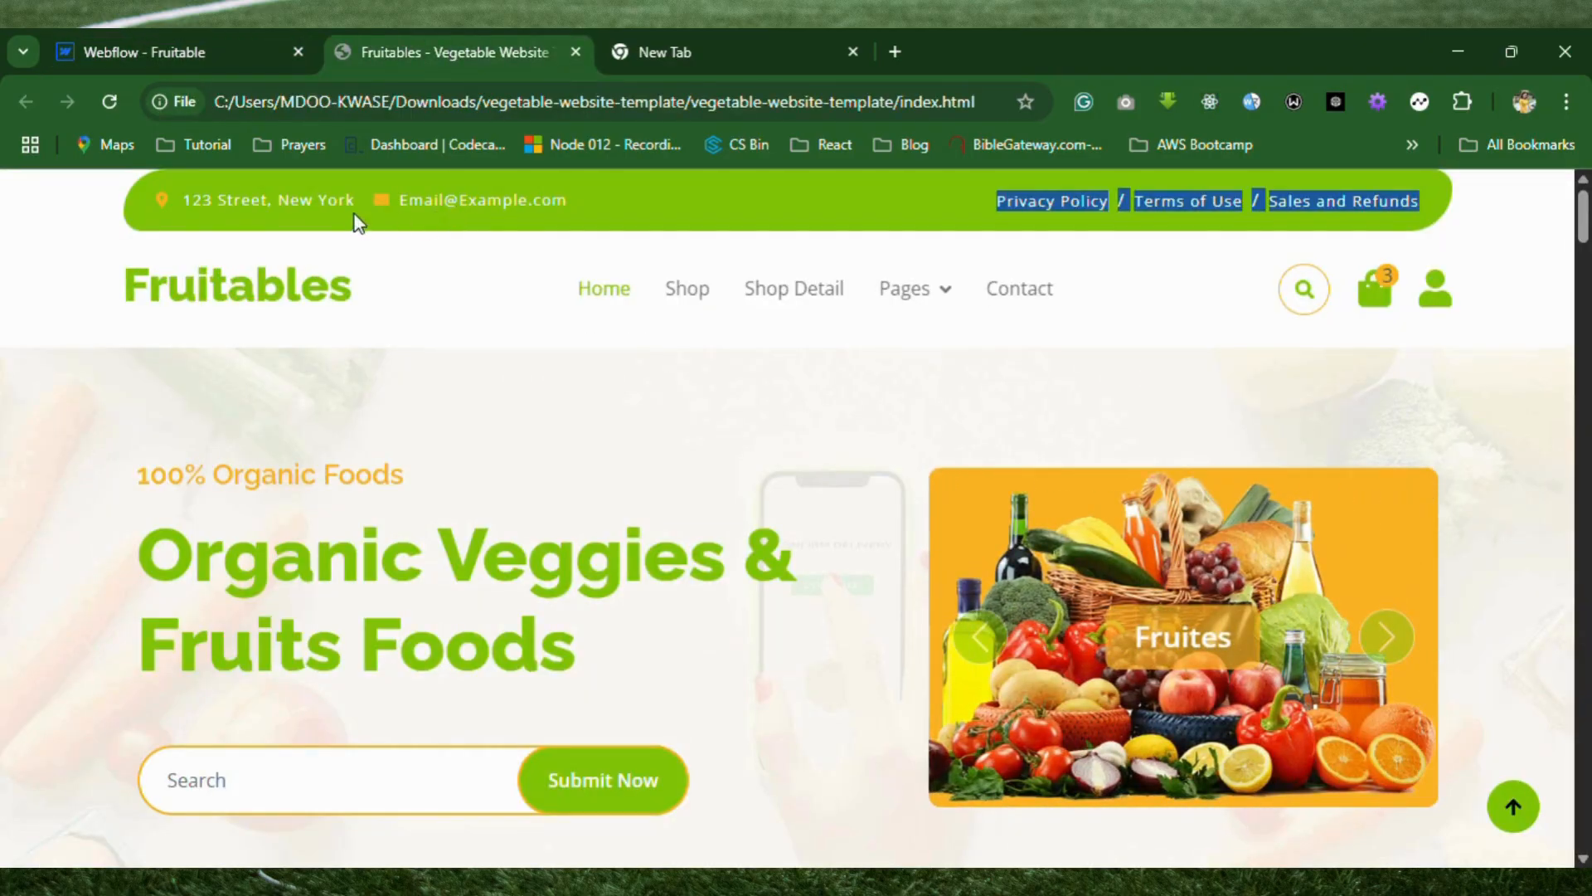
pyautogui.click(620, 365)
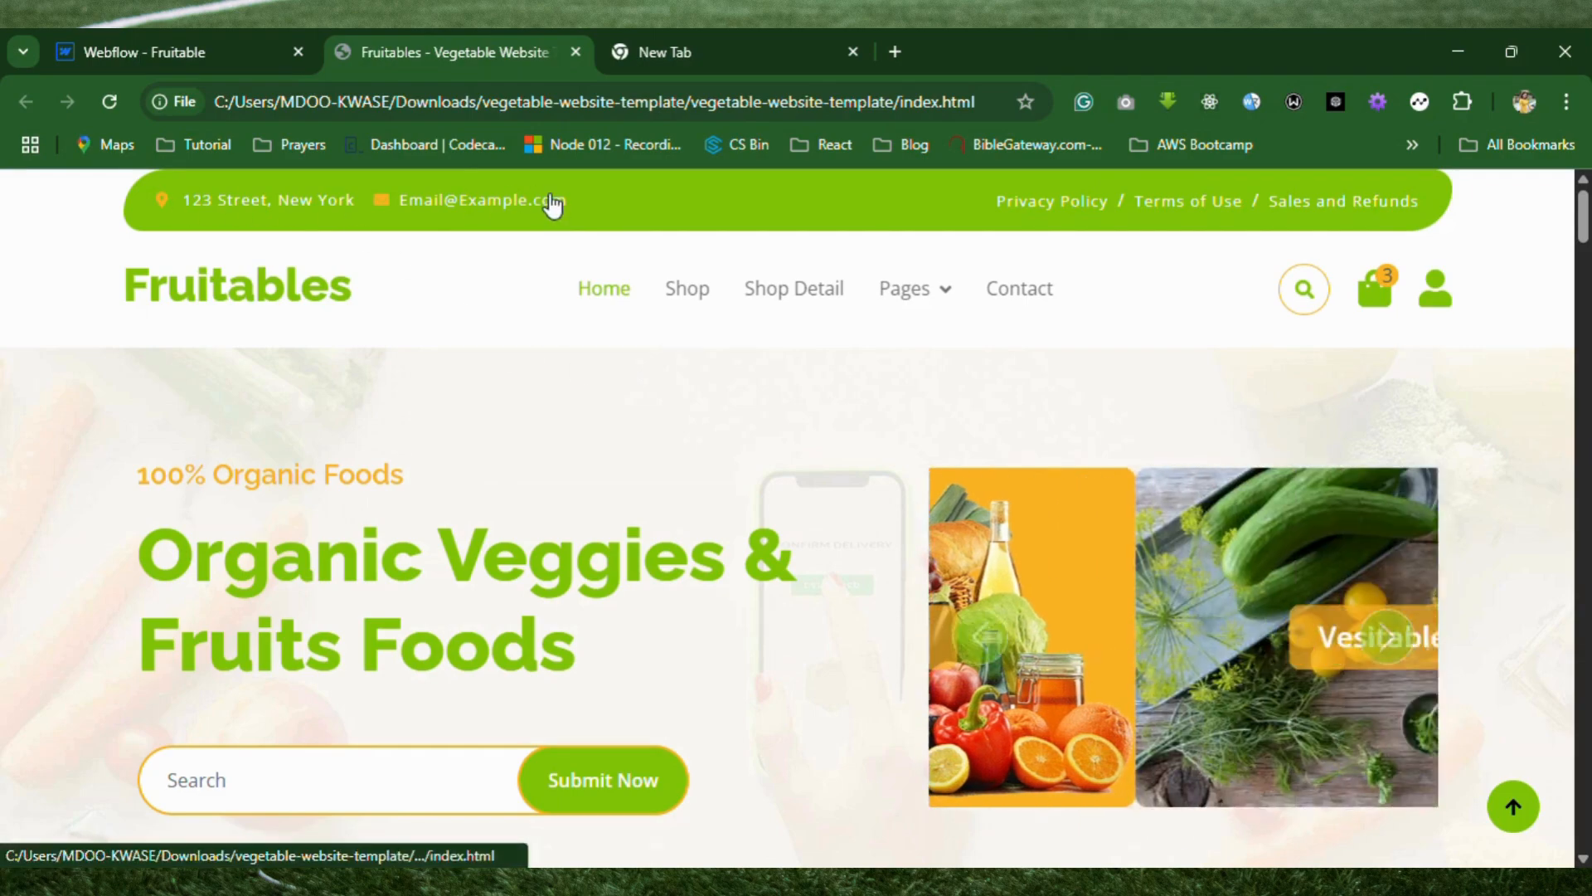
pyautogui.click(207, 52)
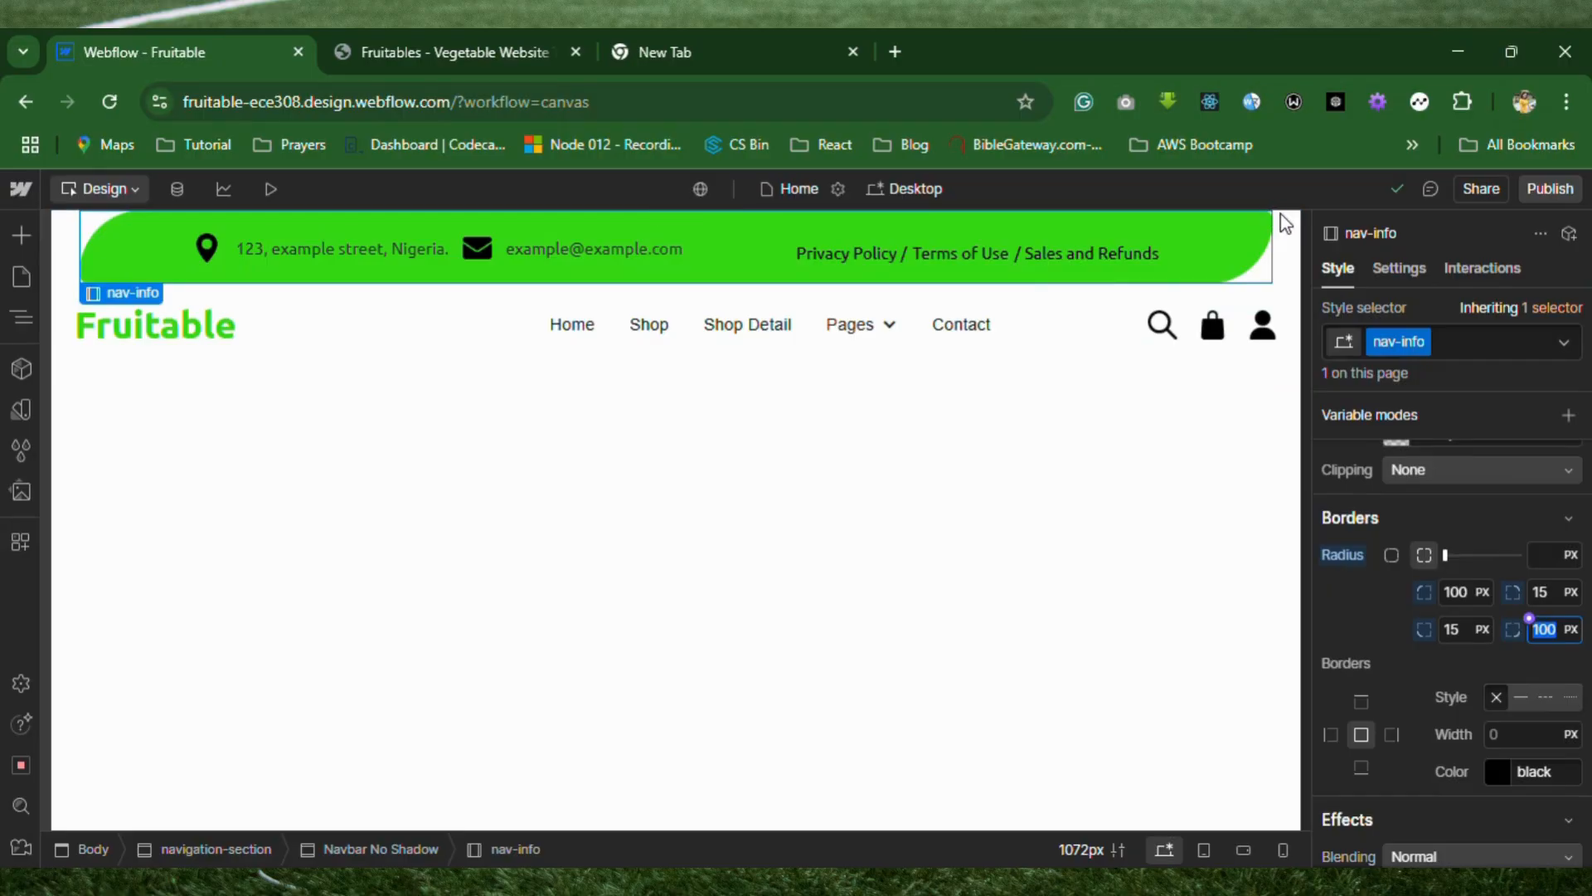
pyautogui.click(1553, 591)
pyautogui.write('2')
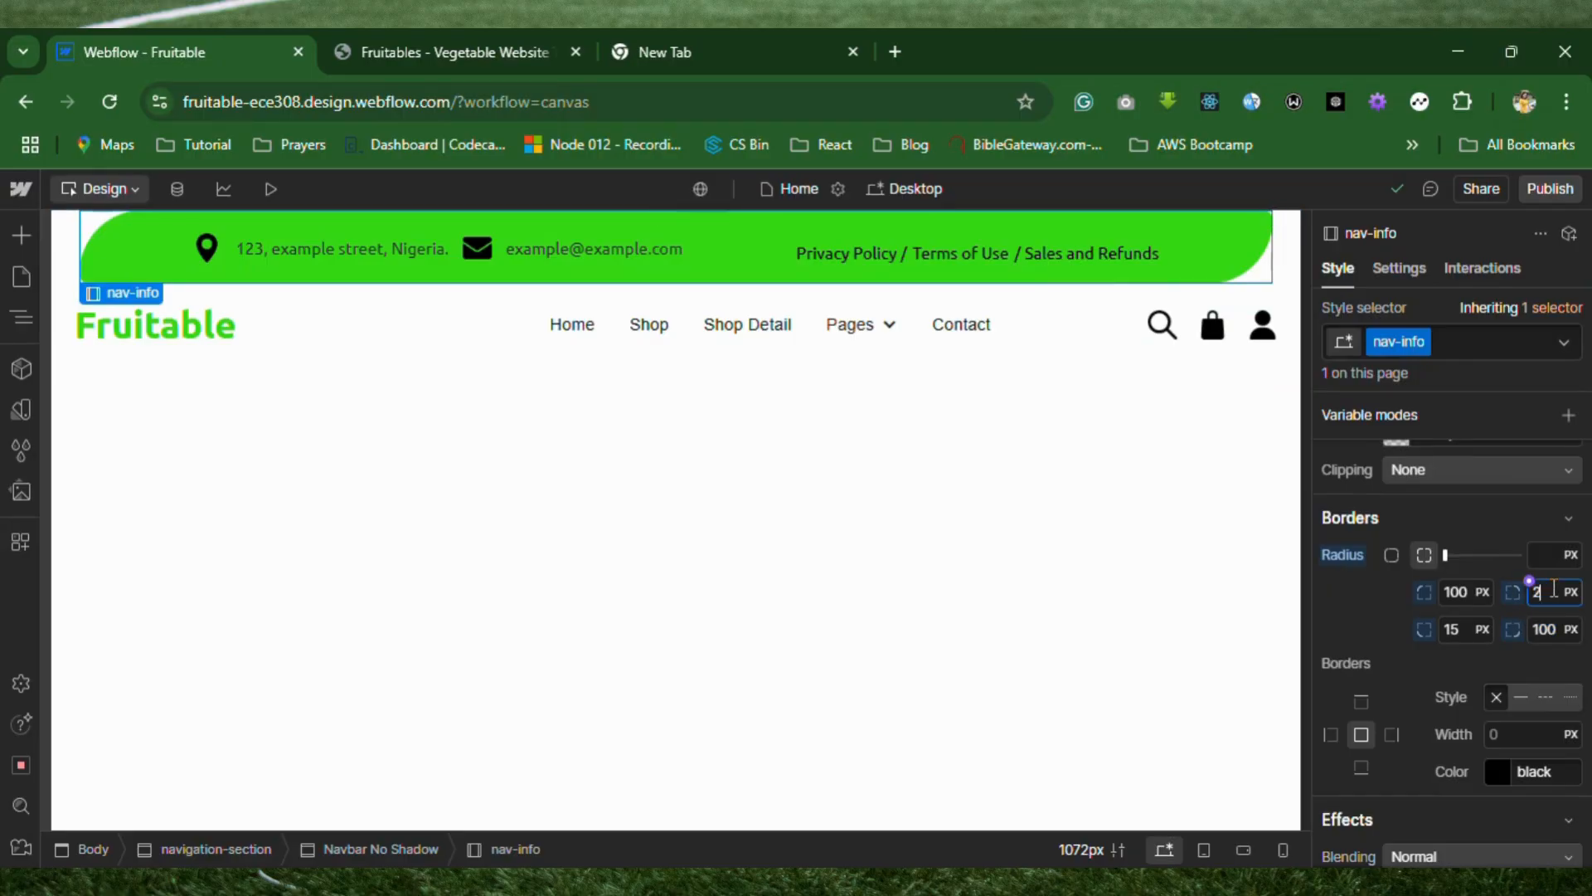
pyautogui.write('0')
pyautogui.click(1459, 628)
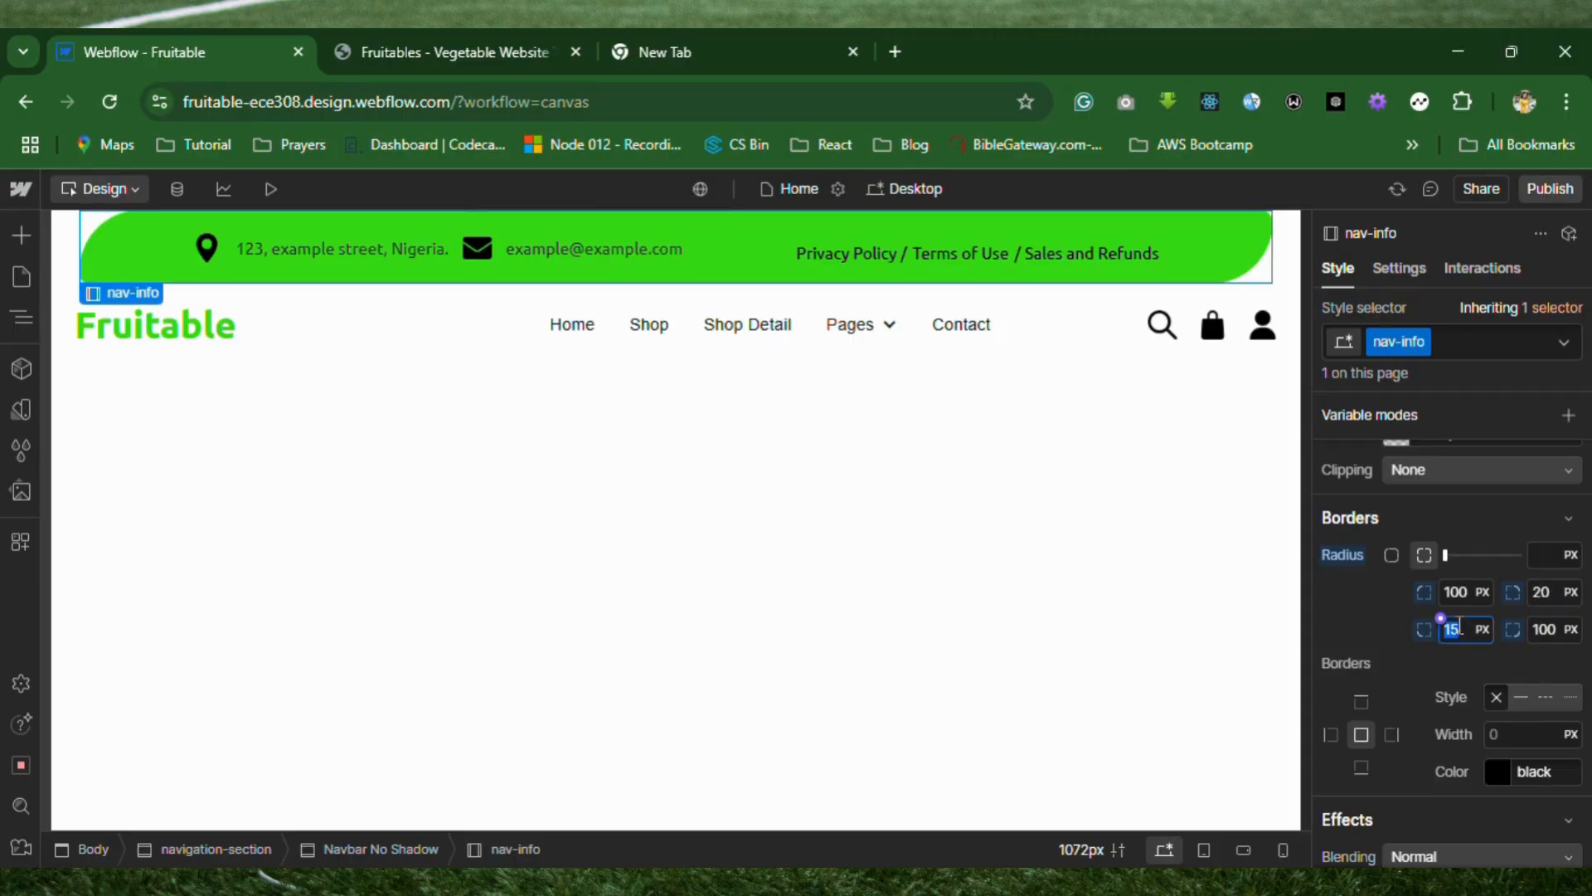
pyautogui.write('30')
pyautogui.press('BackSpace')
pyautogui.write('5')
pyautogui.click(1539, 592)
pyautogui.press('BackSpace')
pyautogui.write('5')
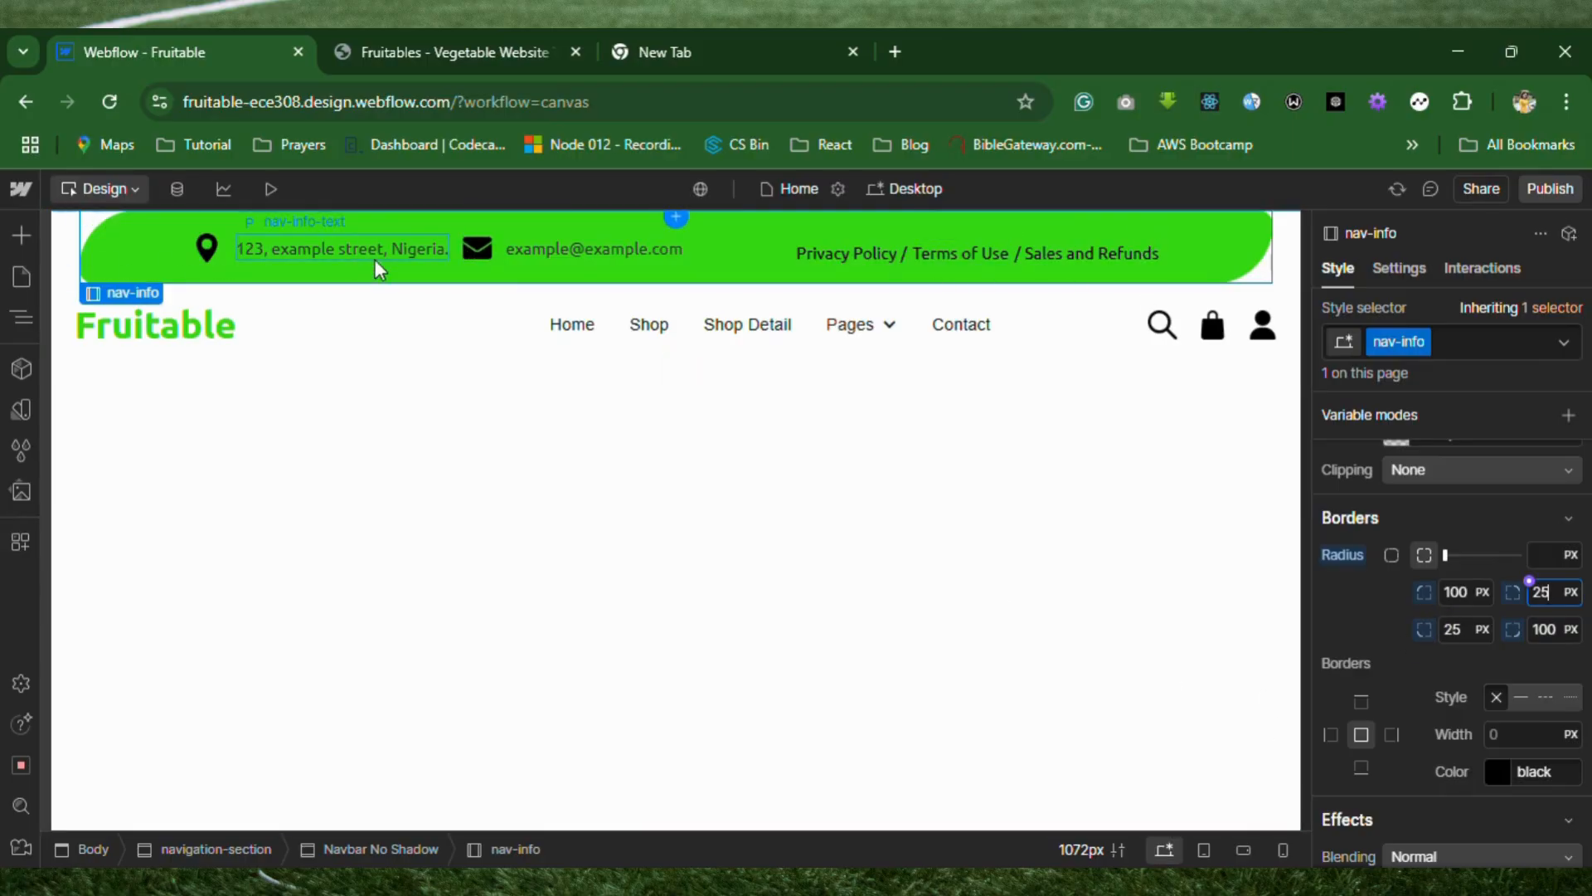
# Try to set the nav-info bar's font color to white, #ffffff.
pyautogui.scroll(2, 1379, 617)
pyautogui.scroll(3, 1378, 613)
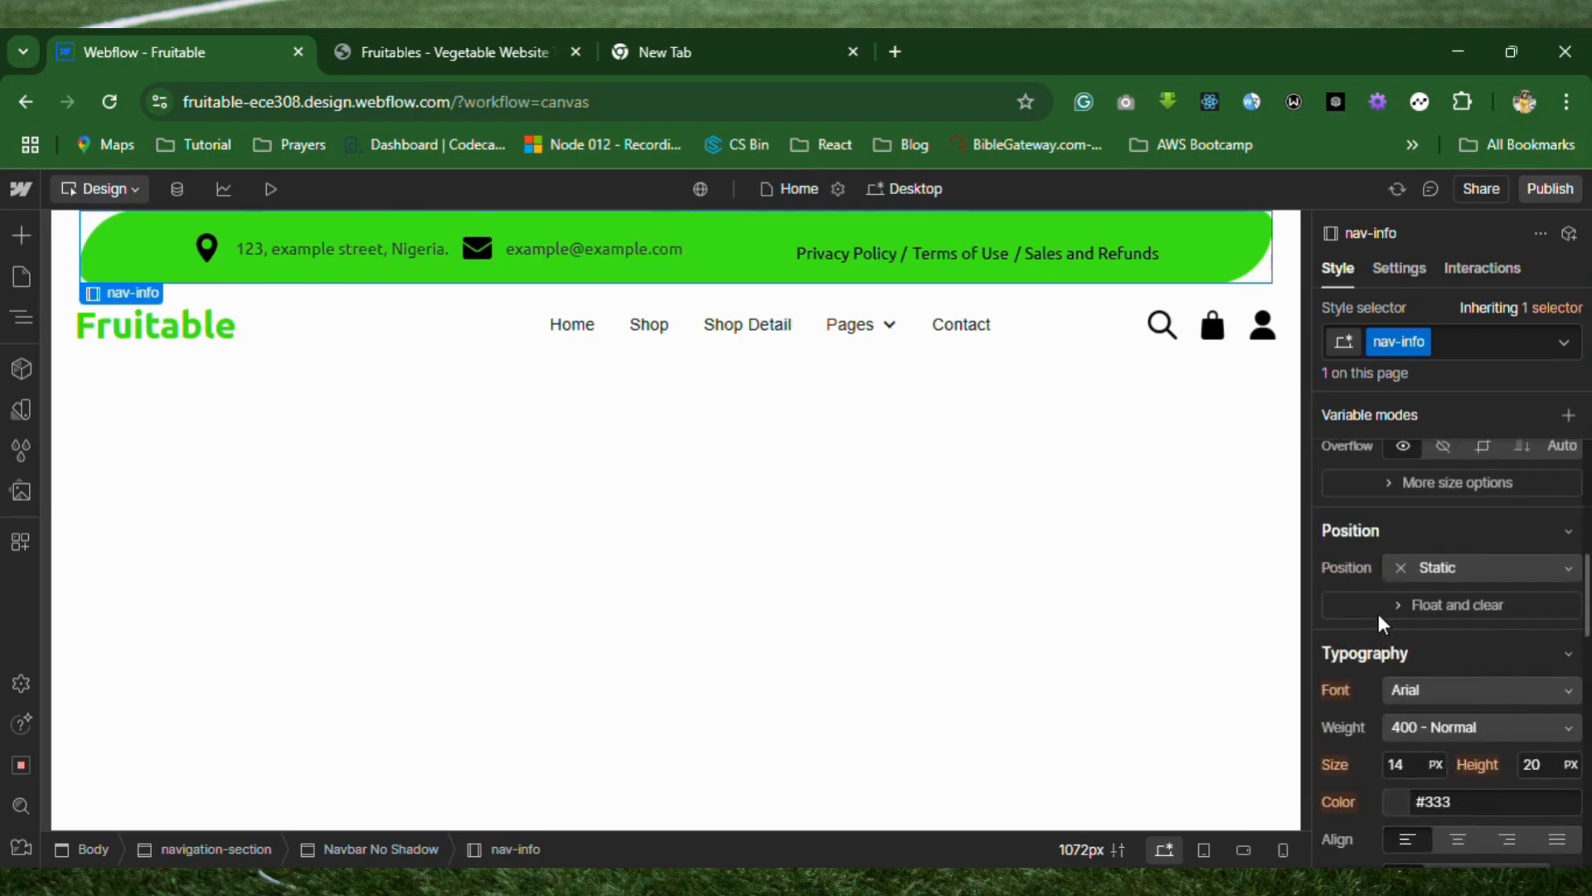
pyautogui.scroll(-2, 1410, 704)
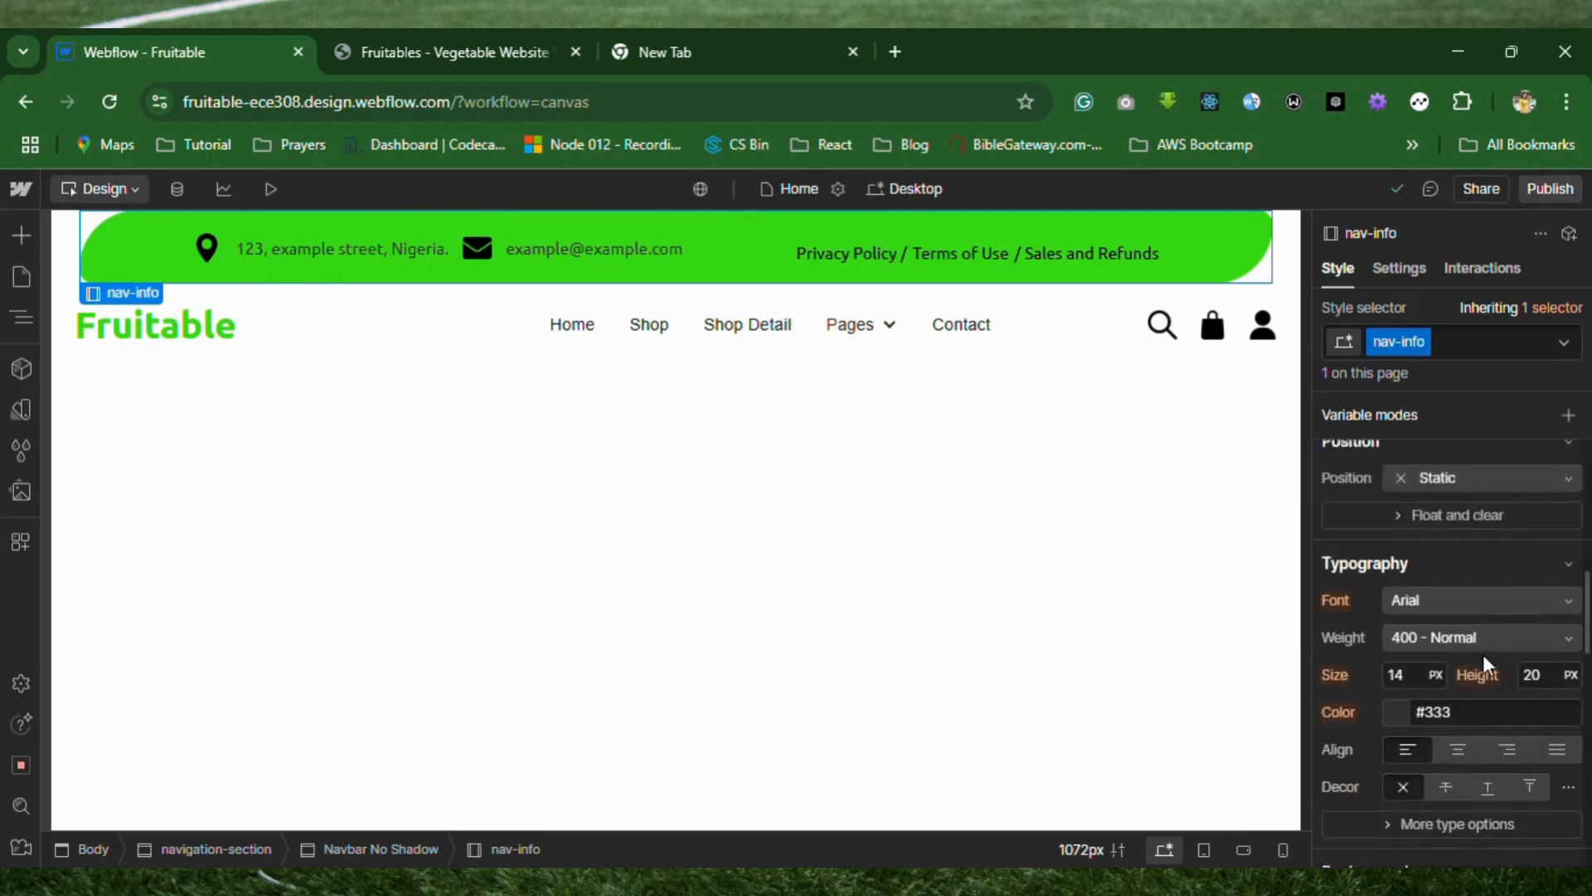
pyautogui.click(1398, 655)
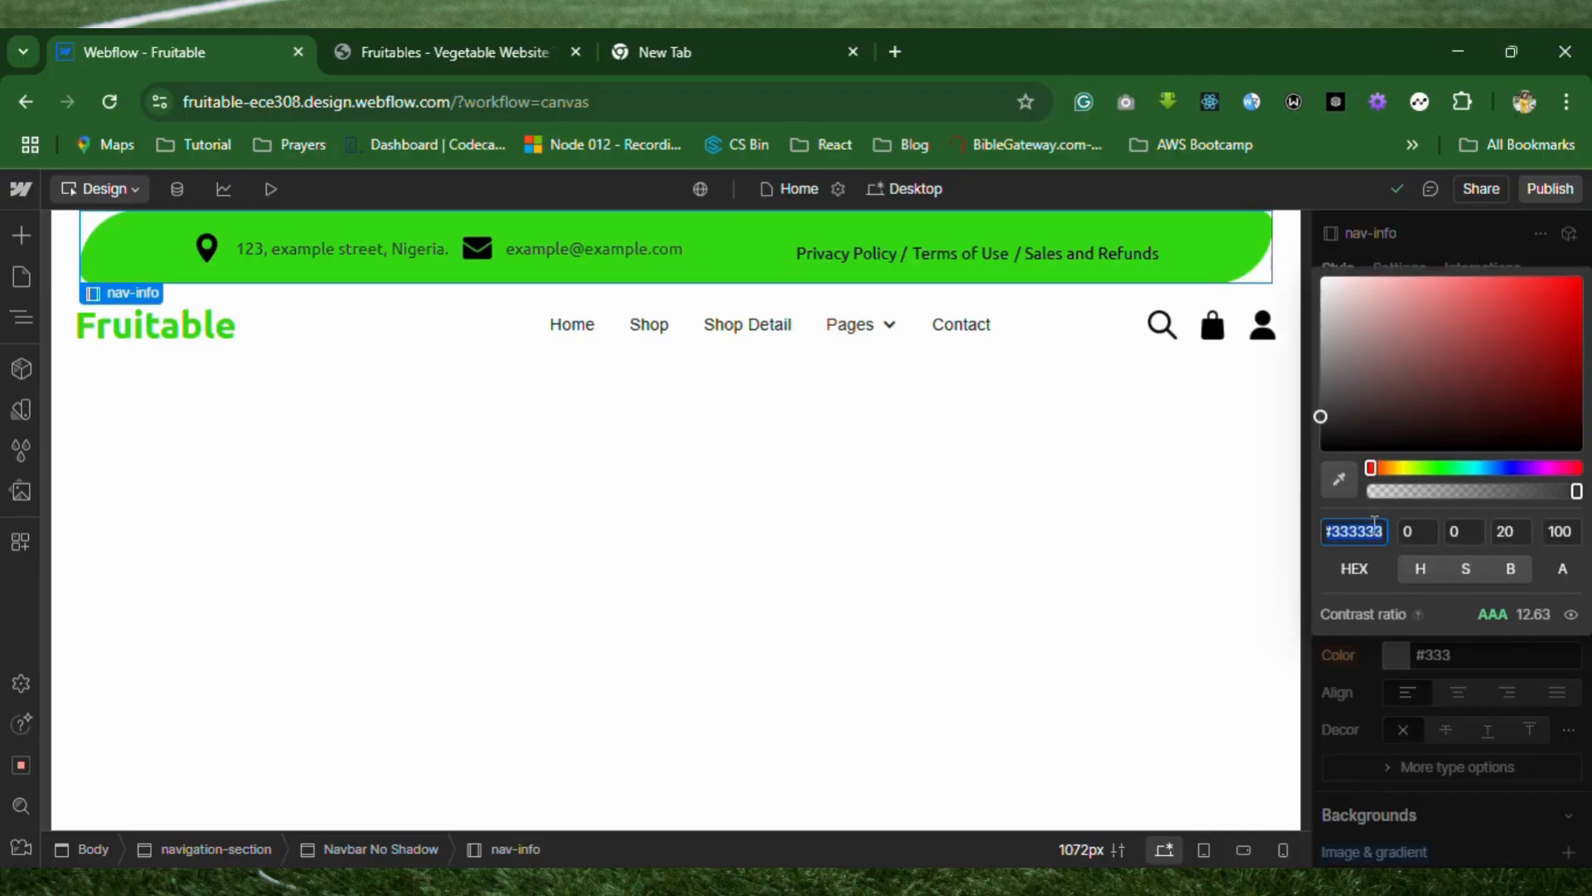
pyautogui.write('#')
pyautogui.write('111')
pyautogui.write('111')
pyautogui.press('BackSpace')
pyautogui.press('BackSpace')
pyautogui.press('BackSpace')
pyautogui.press('BackSpace')
pyautogui.press('BackSpace')
pyautogui.press('BackSpace')
pyautogui.write('ffffff')
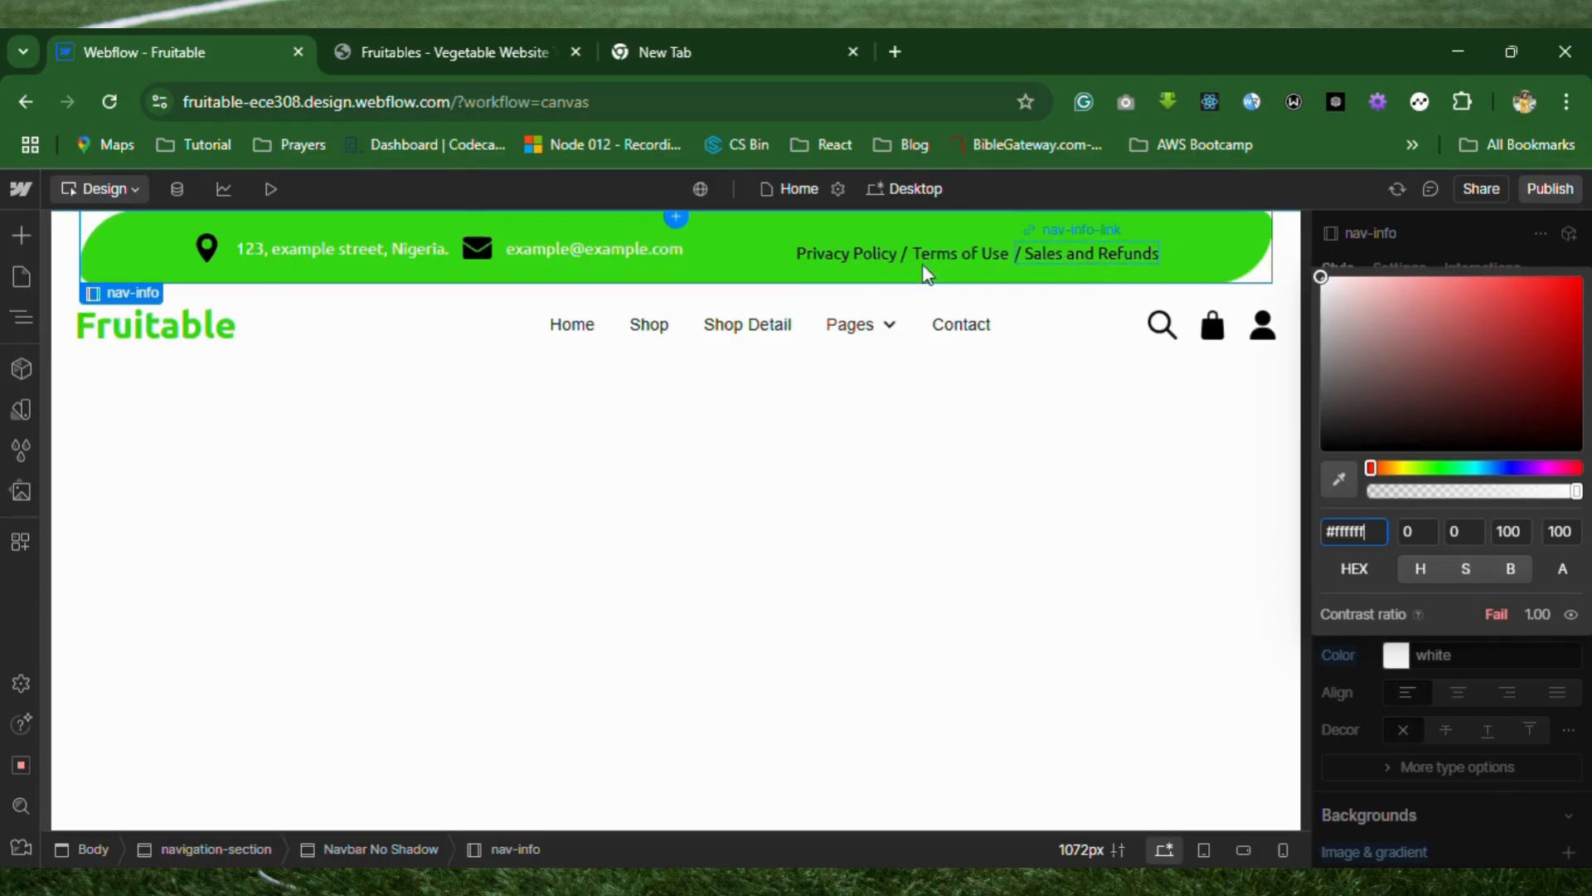
# Try to set the font color of the address text in the info bar to #fff.
pyautogui.click(835, 257)
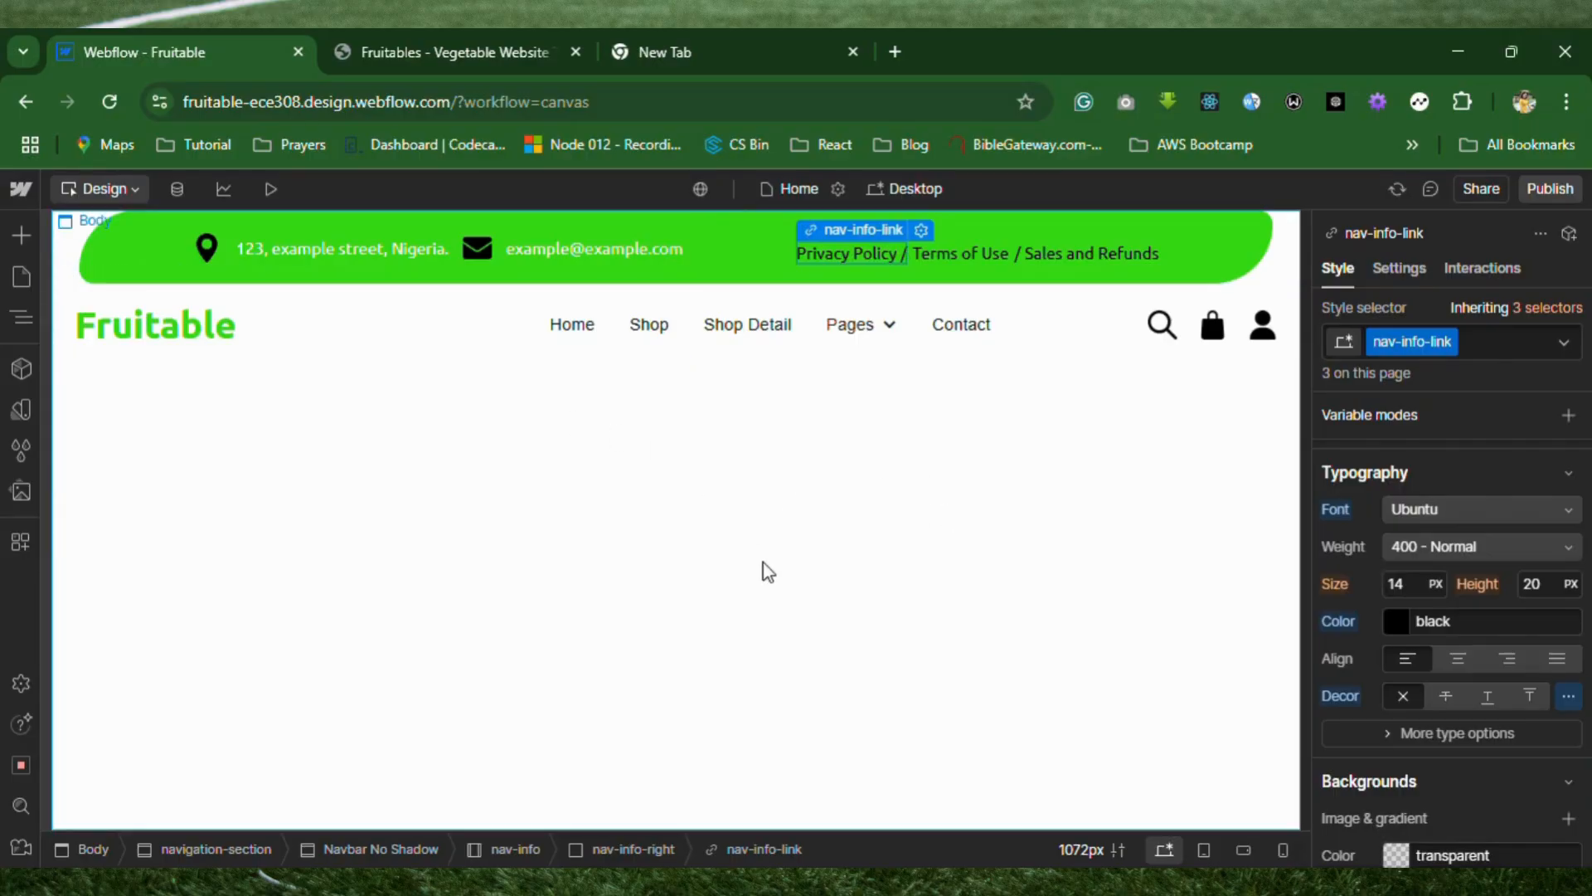
pyautogui.click(380, 255)
pyautogui.scroll(5, 1441, 613)
pyautogui.scroll(-6, 1441, 613)
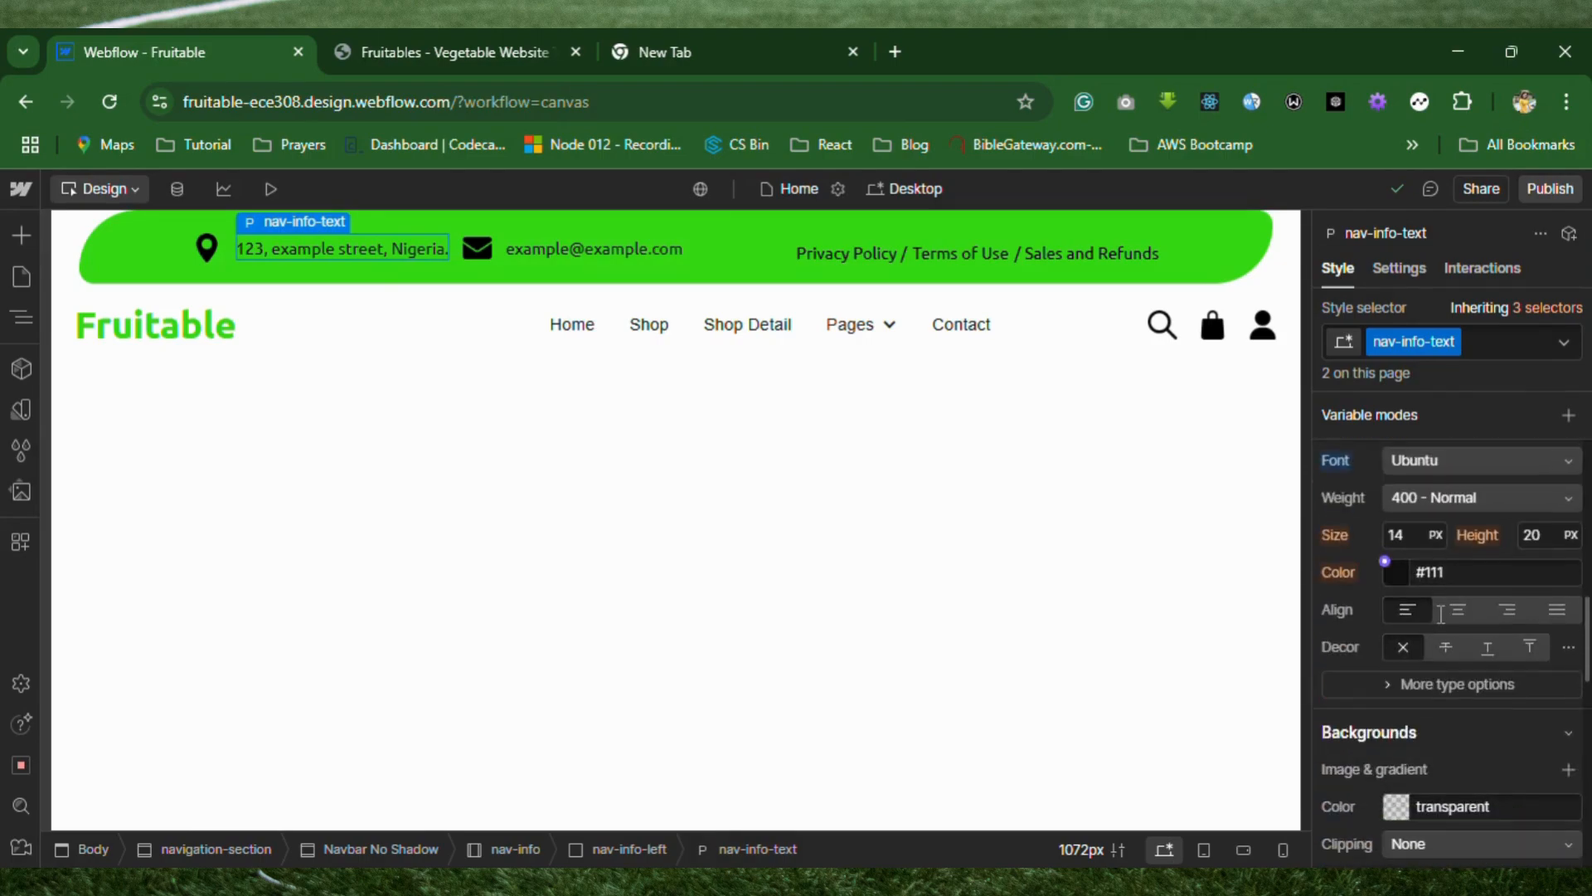
pyautogui.click(1461, 572)
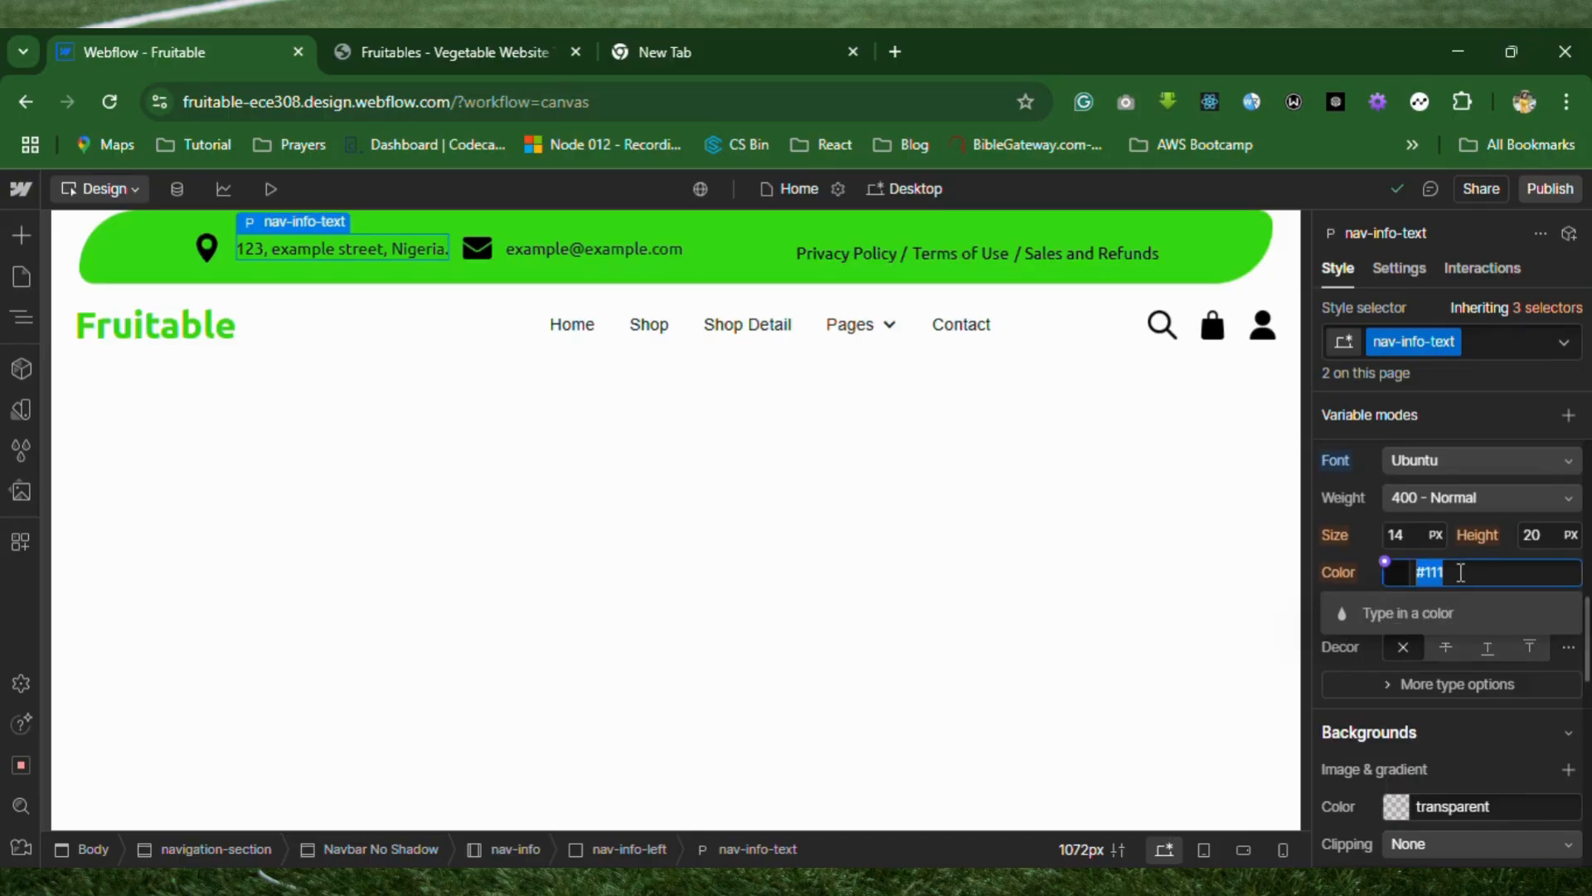
pyautogui.write('#f')
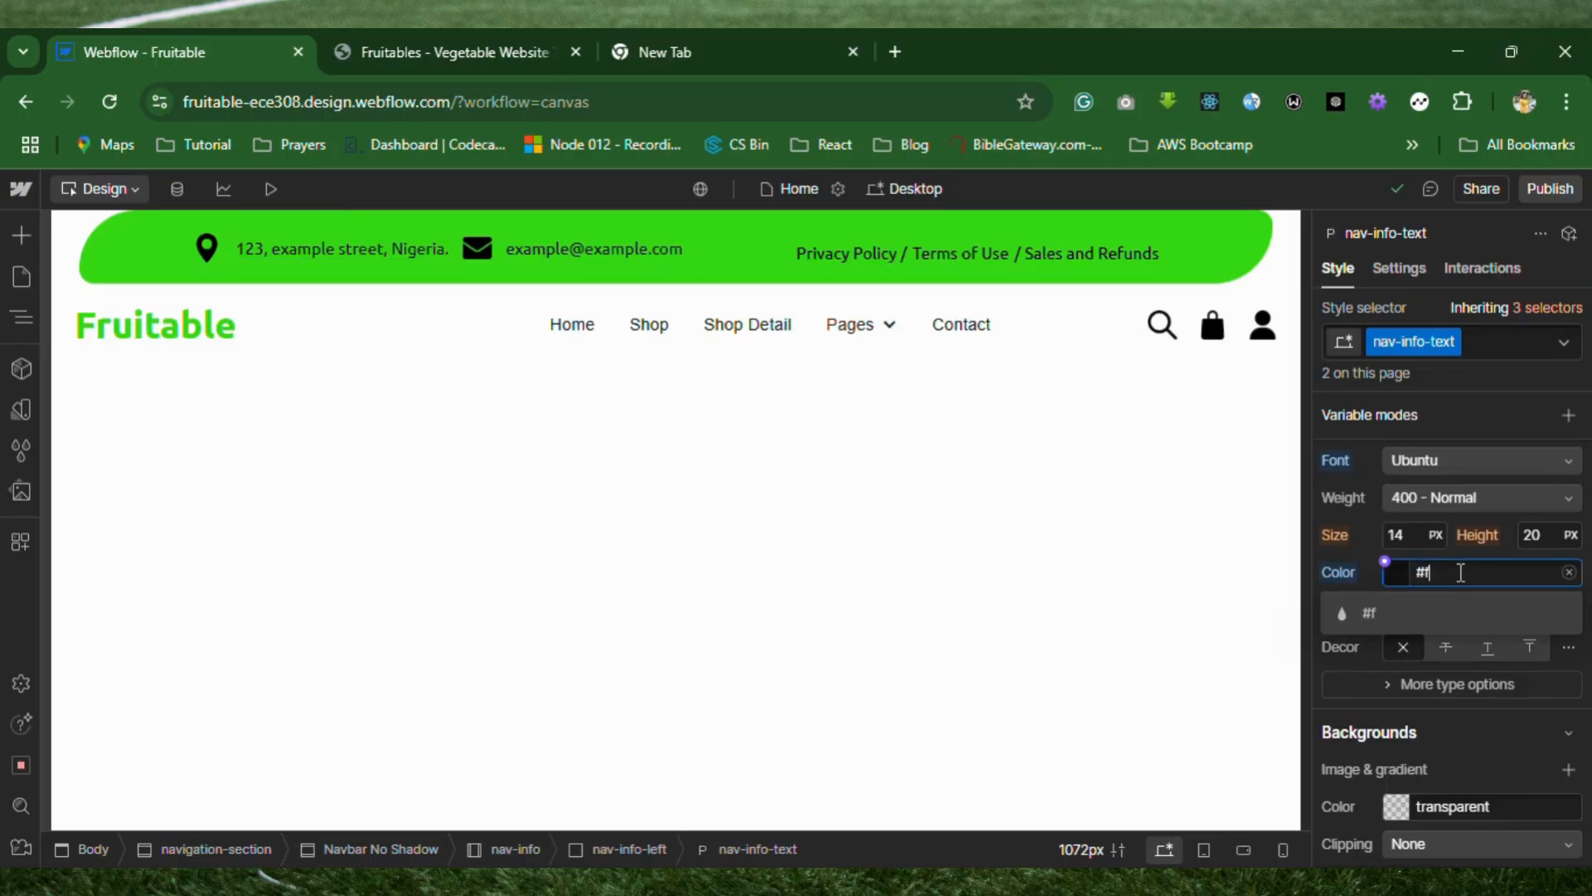
pyautogui.write('ff')
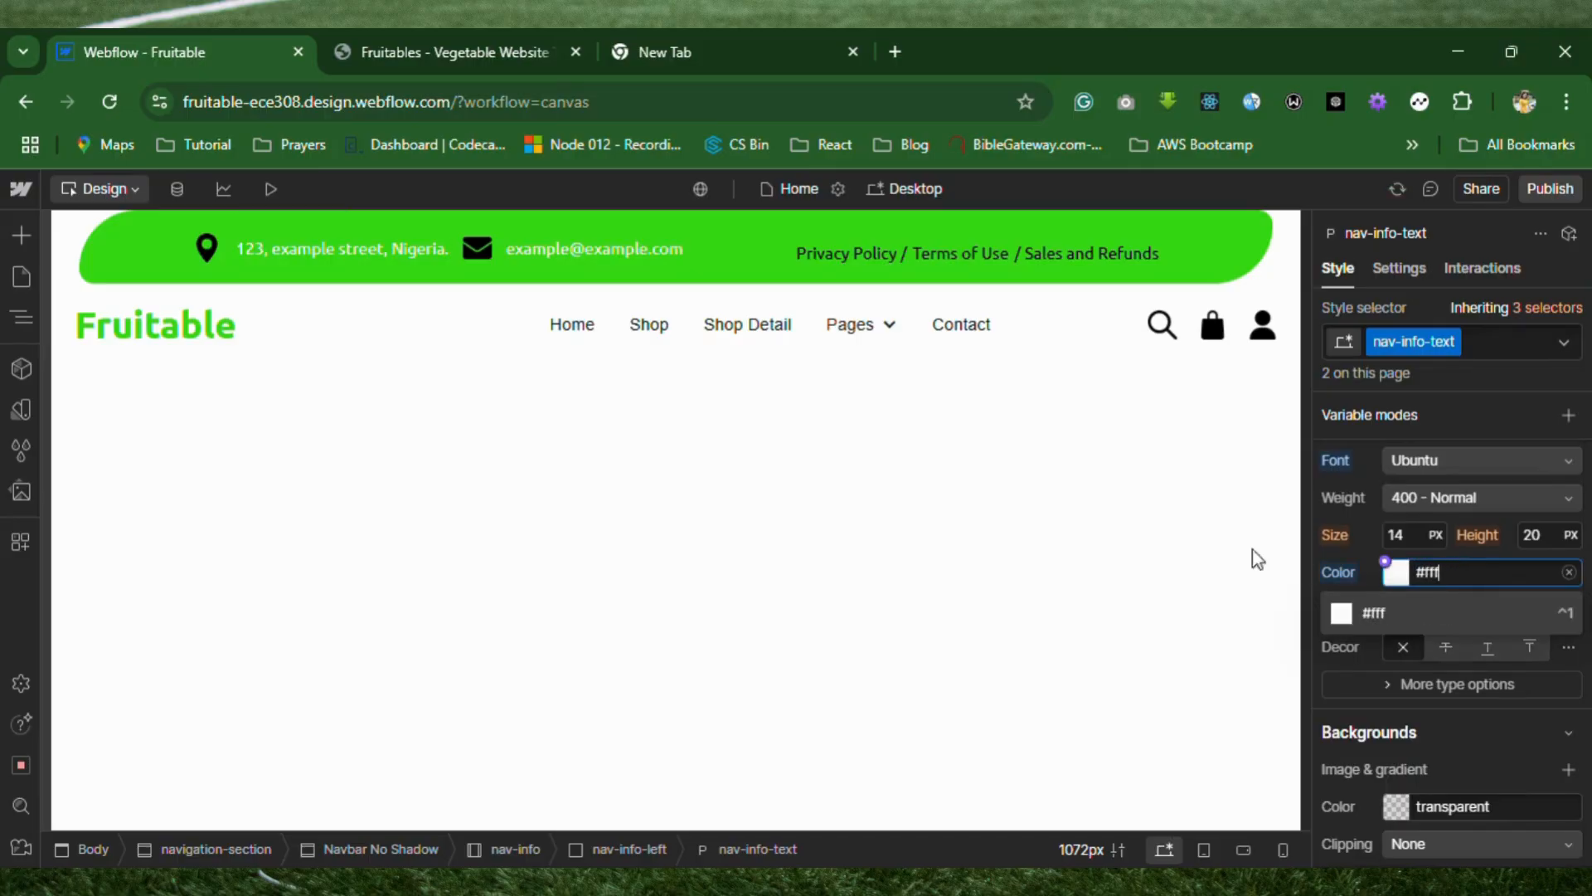
# Set the font color of the nav-info-text class to white, #fff, using the e-mail text in the bar.
pyautogui.click(854, 248)
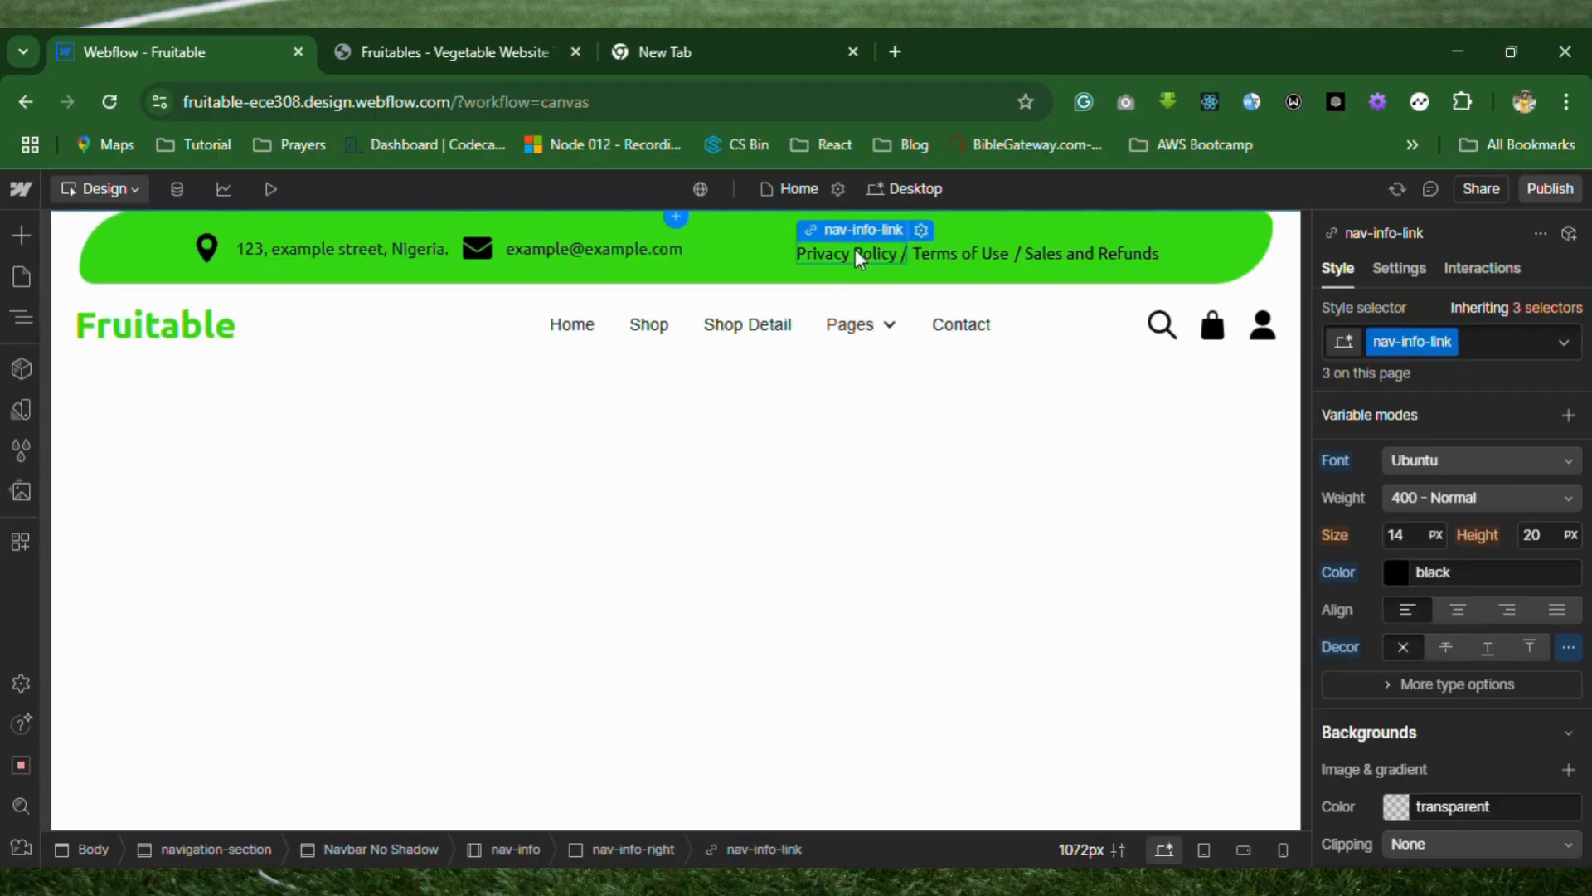
pyautogui.click(582, 251)
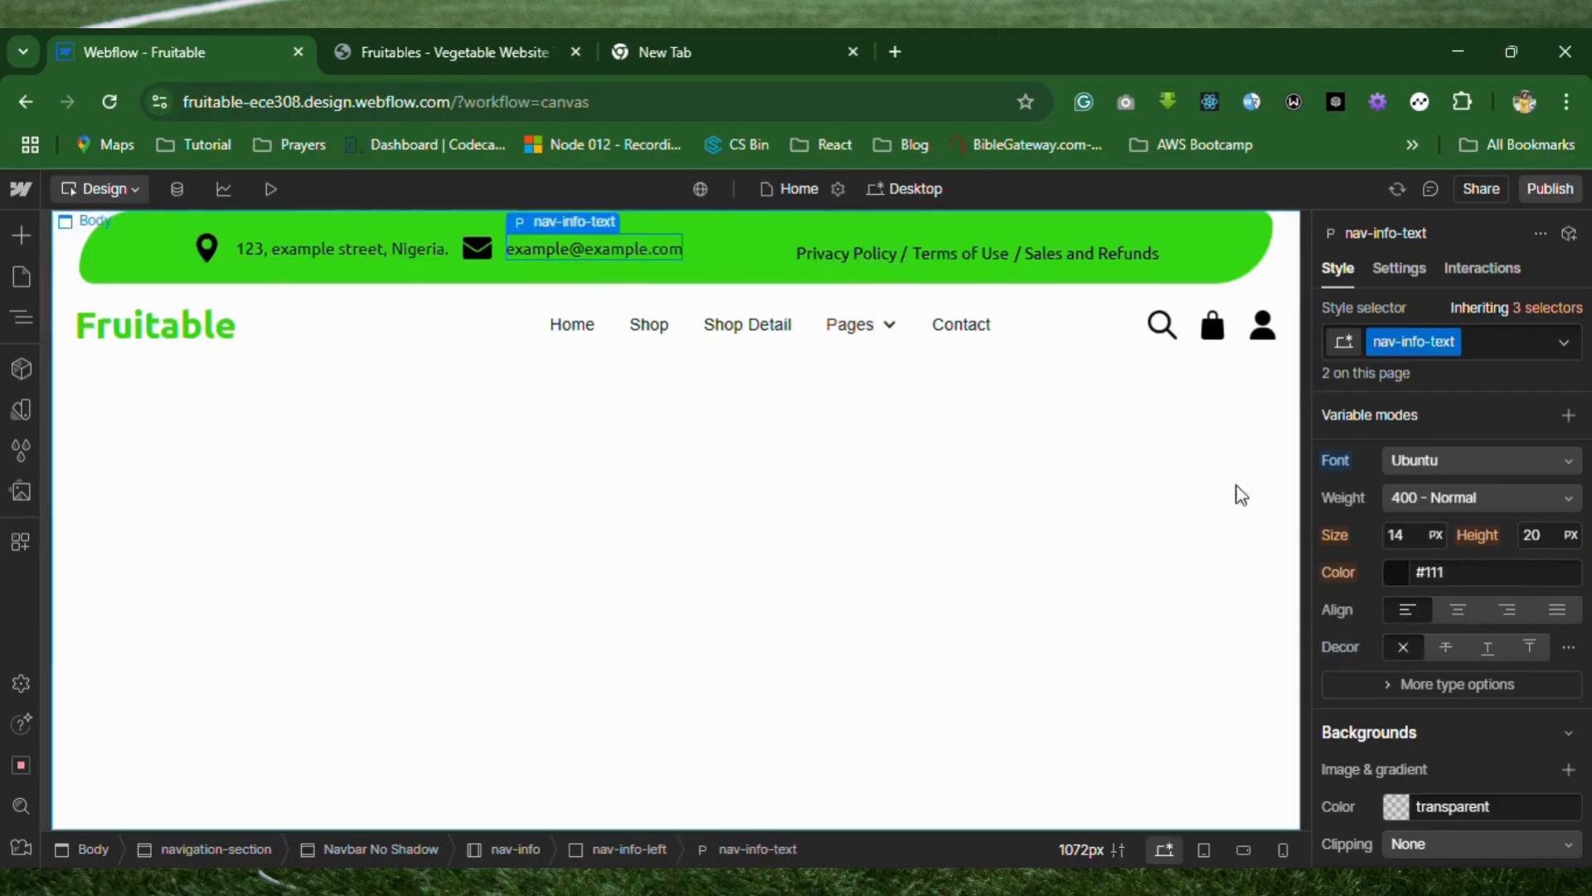
pyautogui.click(1440, 572)
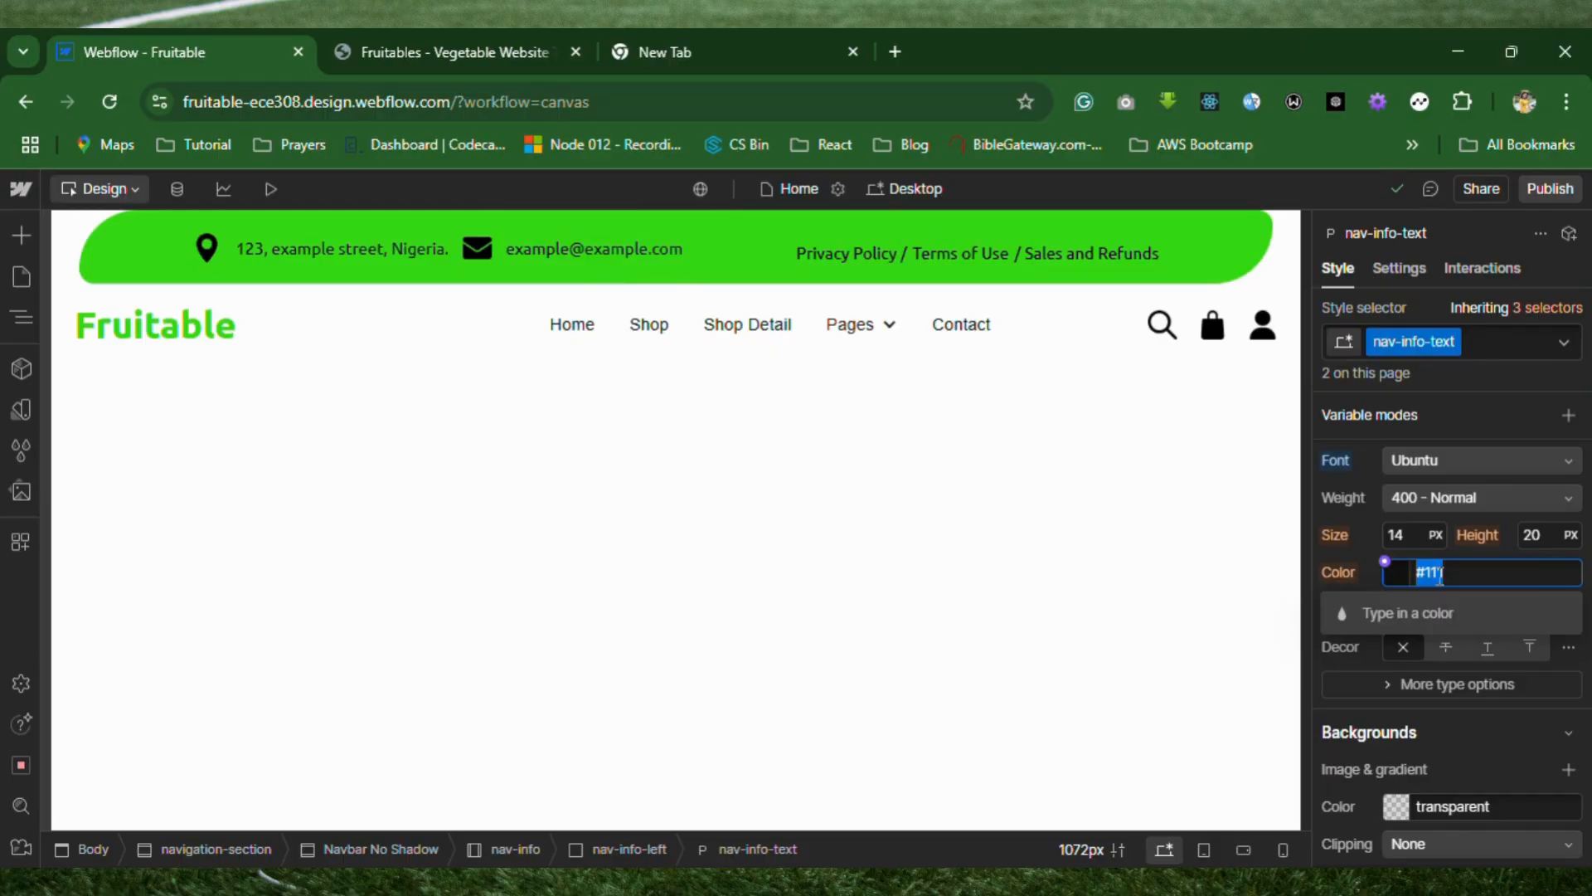
pyautogui.write('#fff')
pyautogui.press('Return')
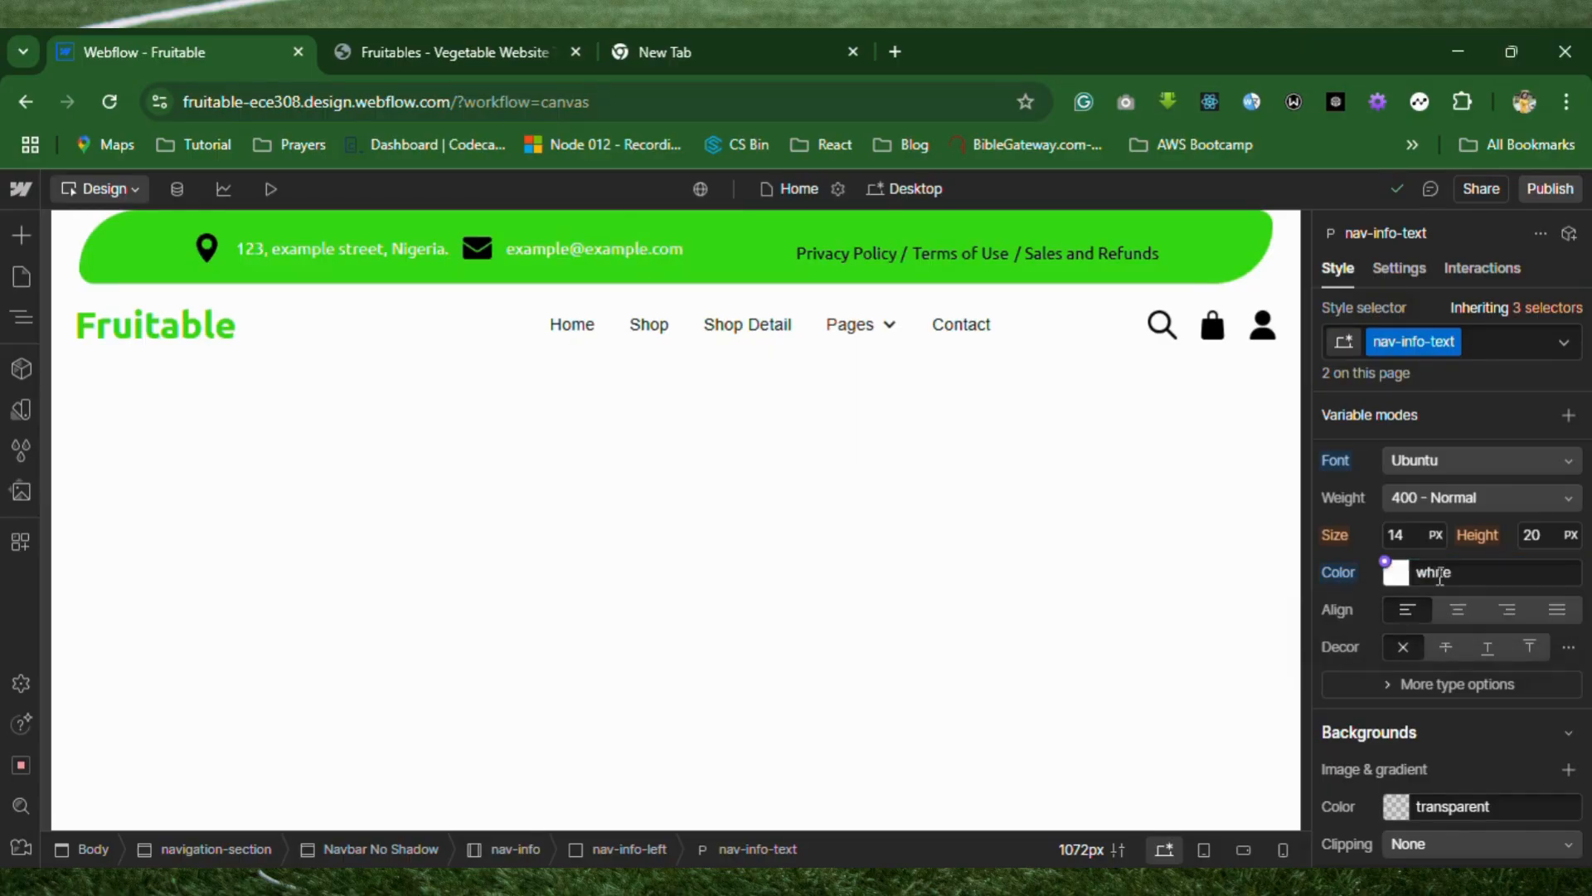
# Set the font color of the nav-info-link class to white, #fff, using the Privacy Policy link.
pyautogui.click(871, 252)
pyautogui.click(1439, 573)
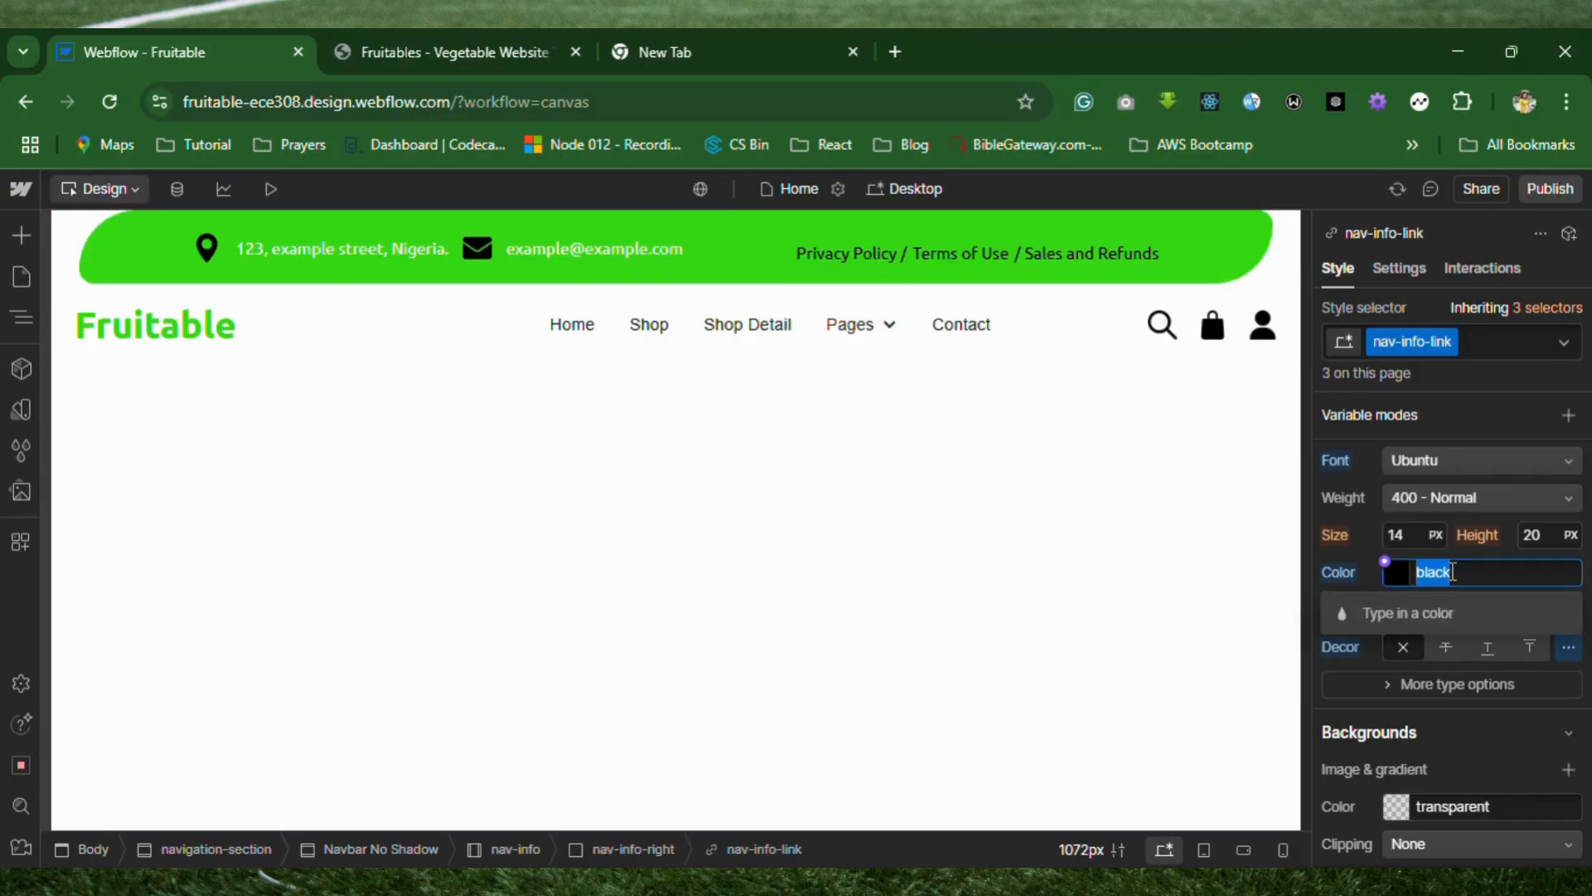
pyautogui.write('#fff')
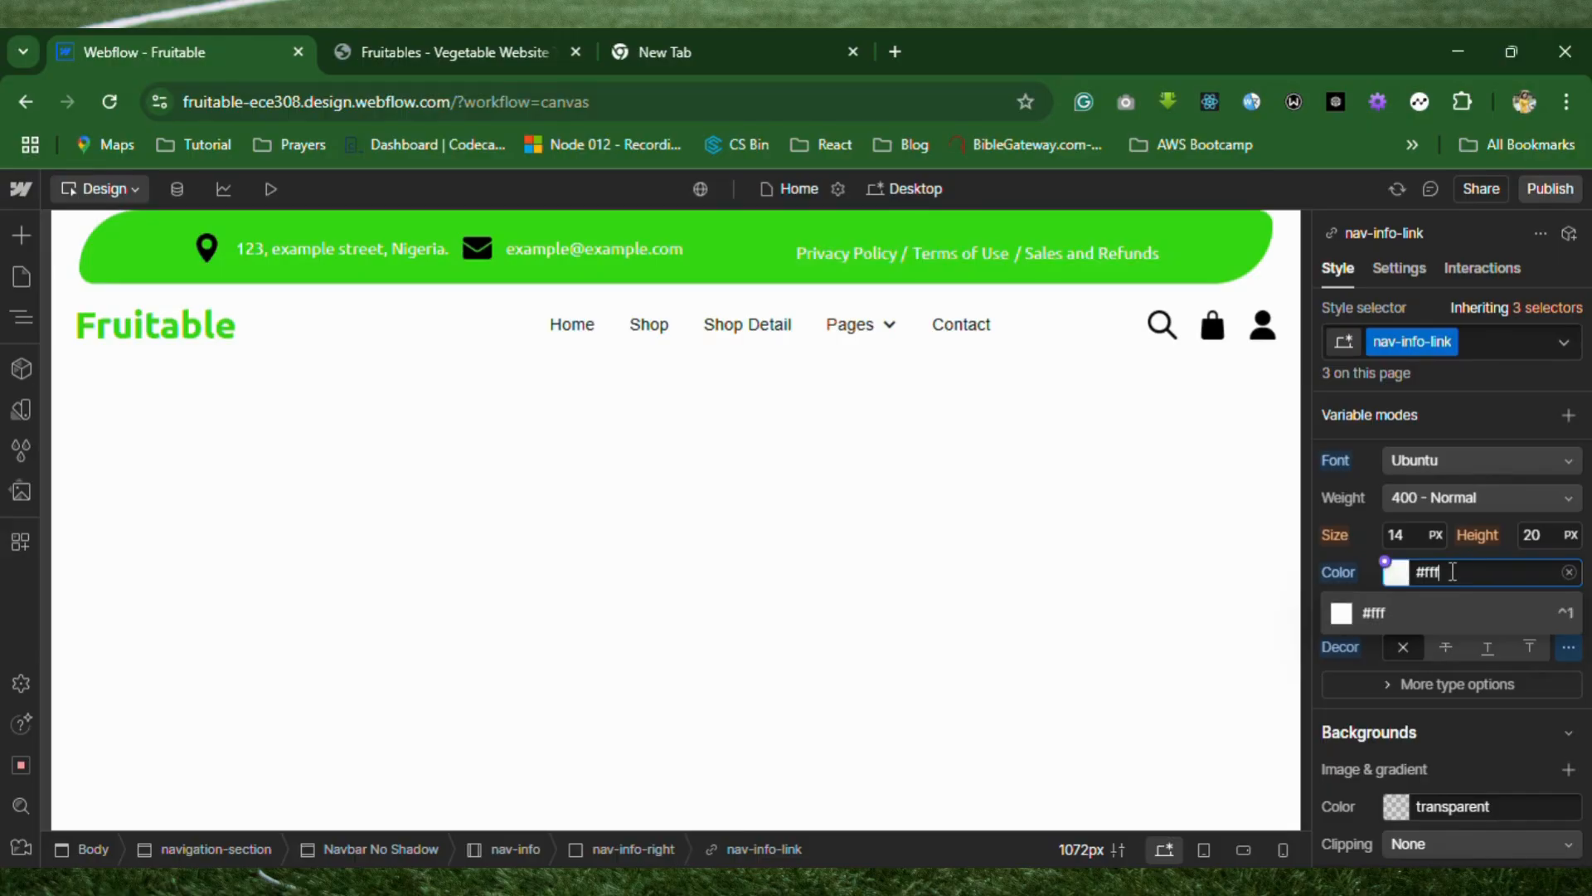
pyautogui.press('Return')
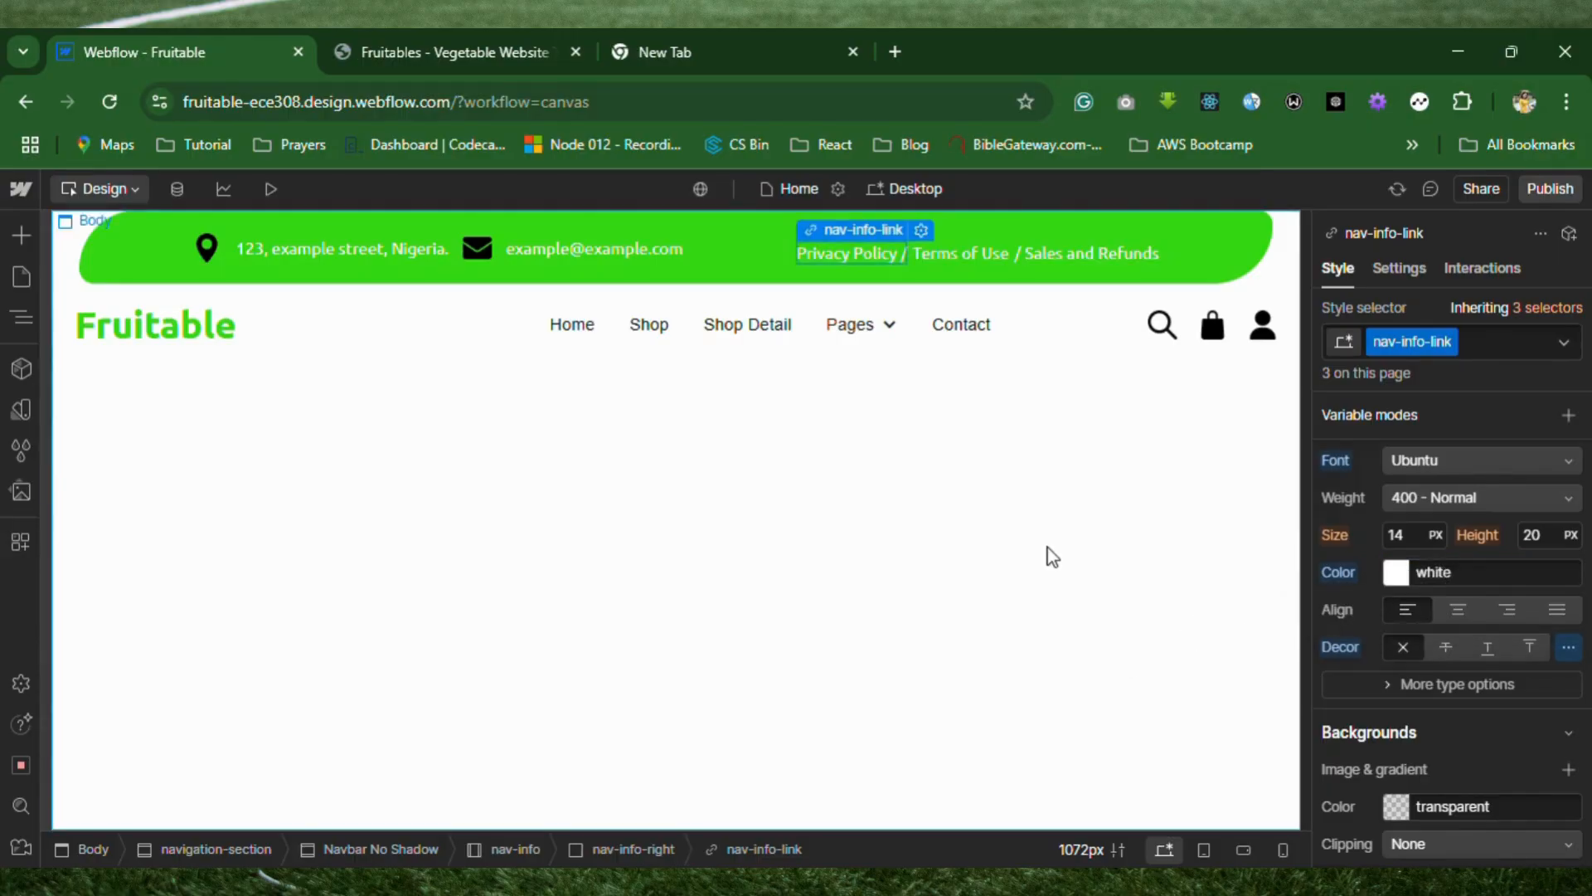
pyautogui.click(1033, 552)
# Set the font color of the nav-info-icon class to white, using the envelope icon, and deselect the icon.
pyautogui.click(487, 254)
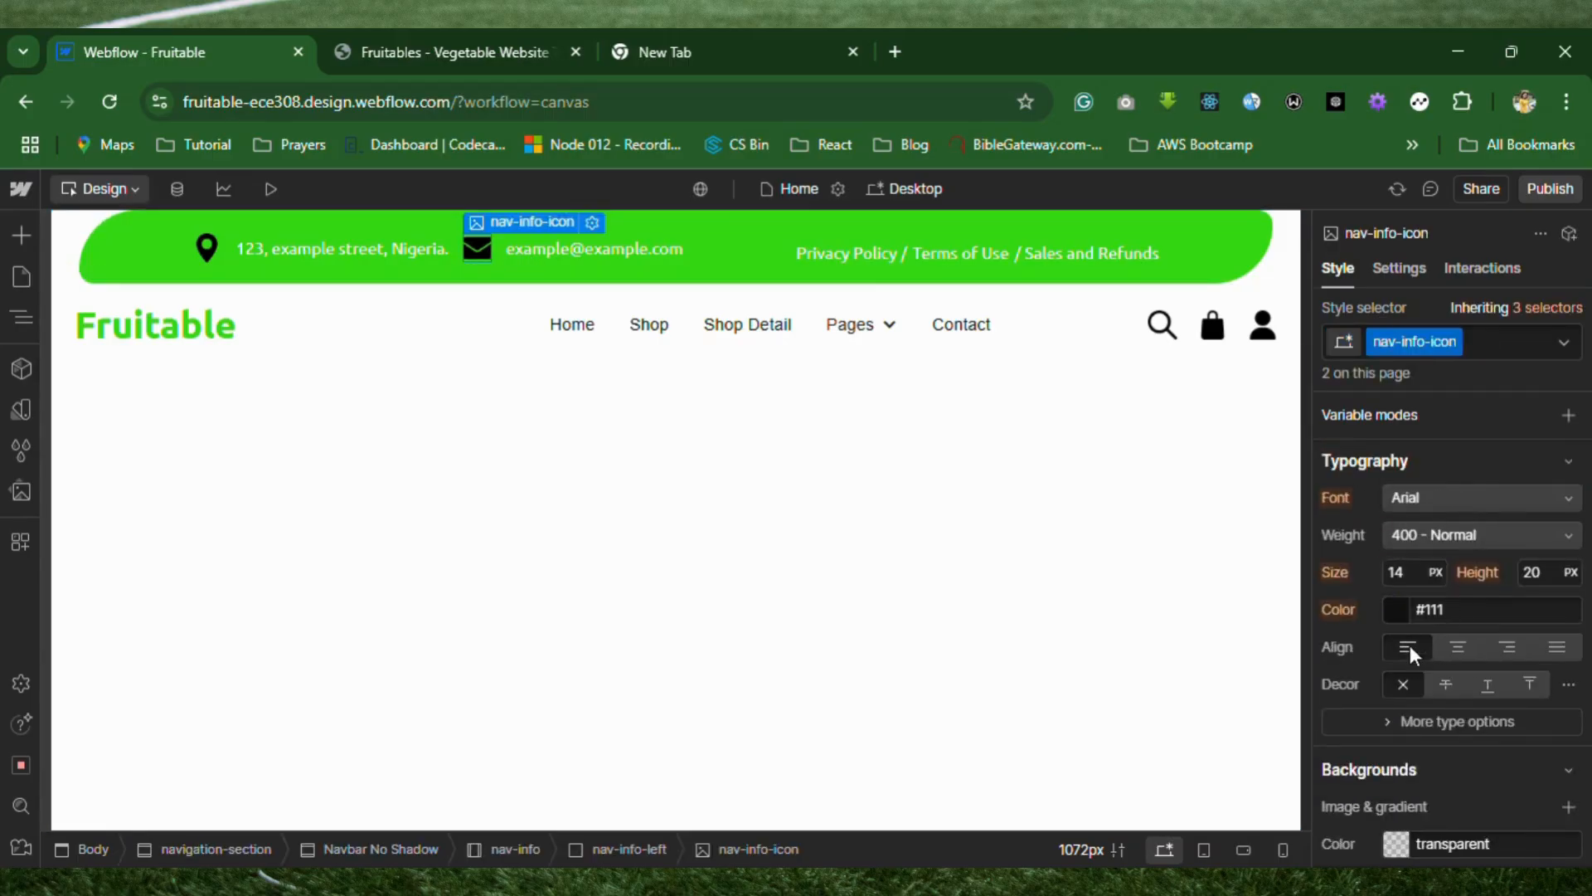
pyautogui.click(1453, 610)
pyautogui.write('white')
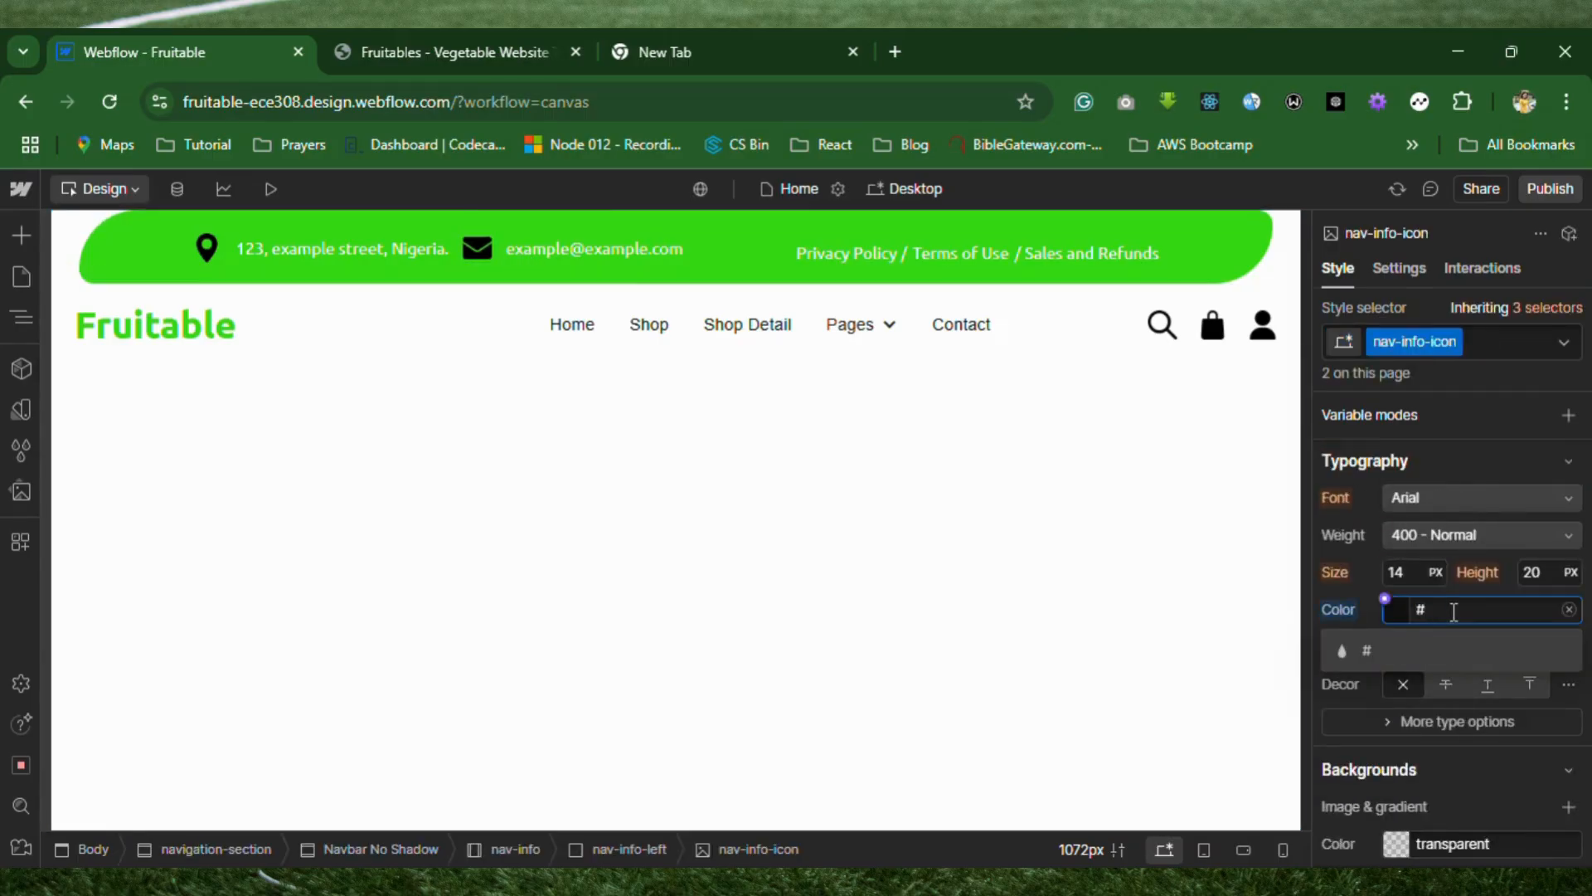
pyautogui.press('Return')
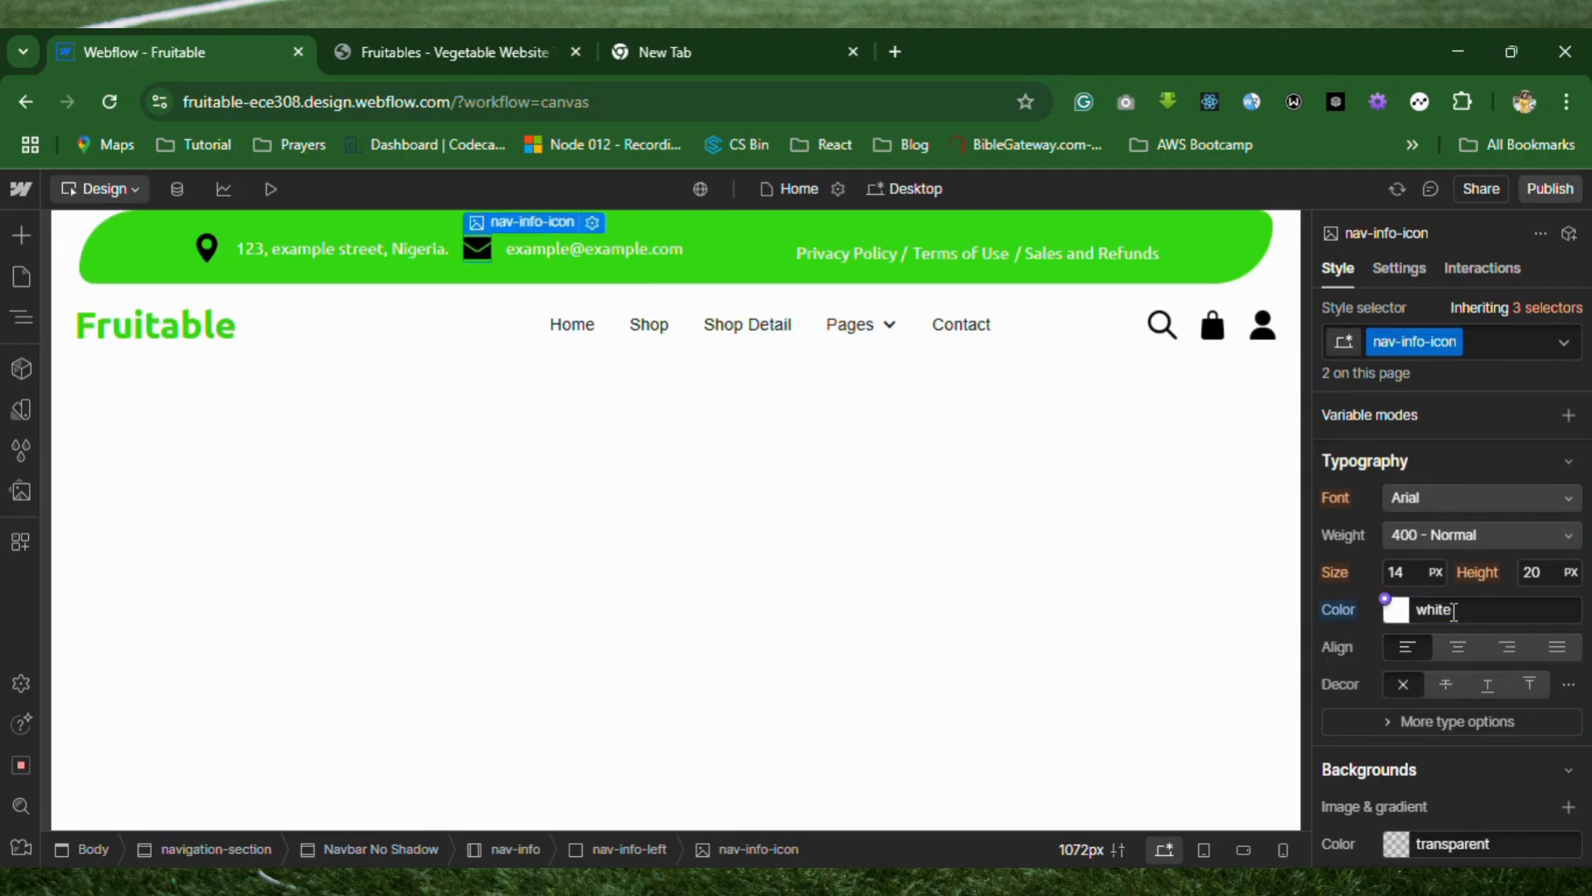
pyautogui.scroll(-12, 1453, 612)
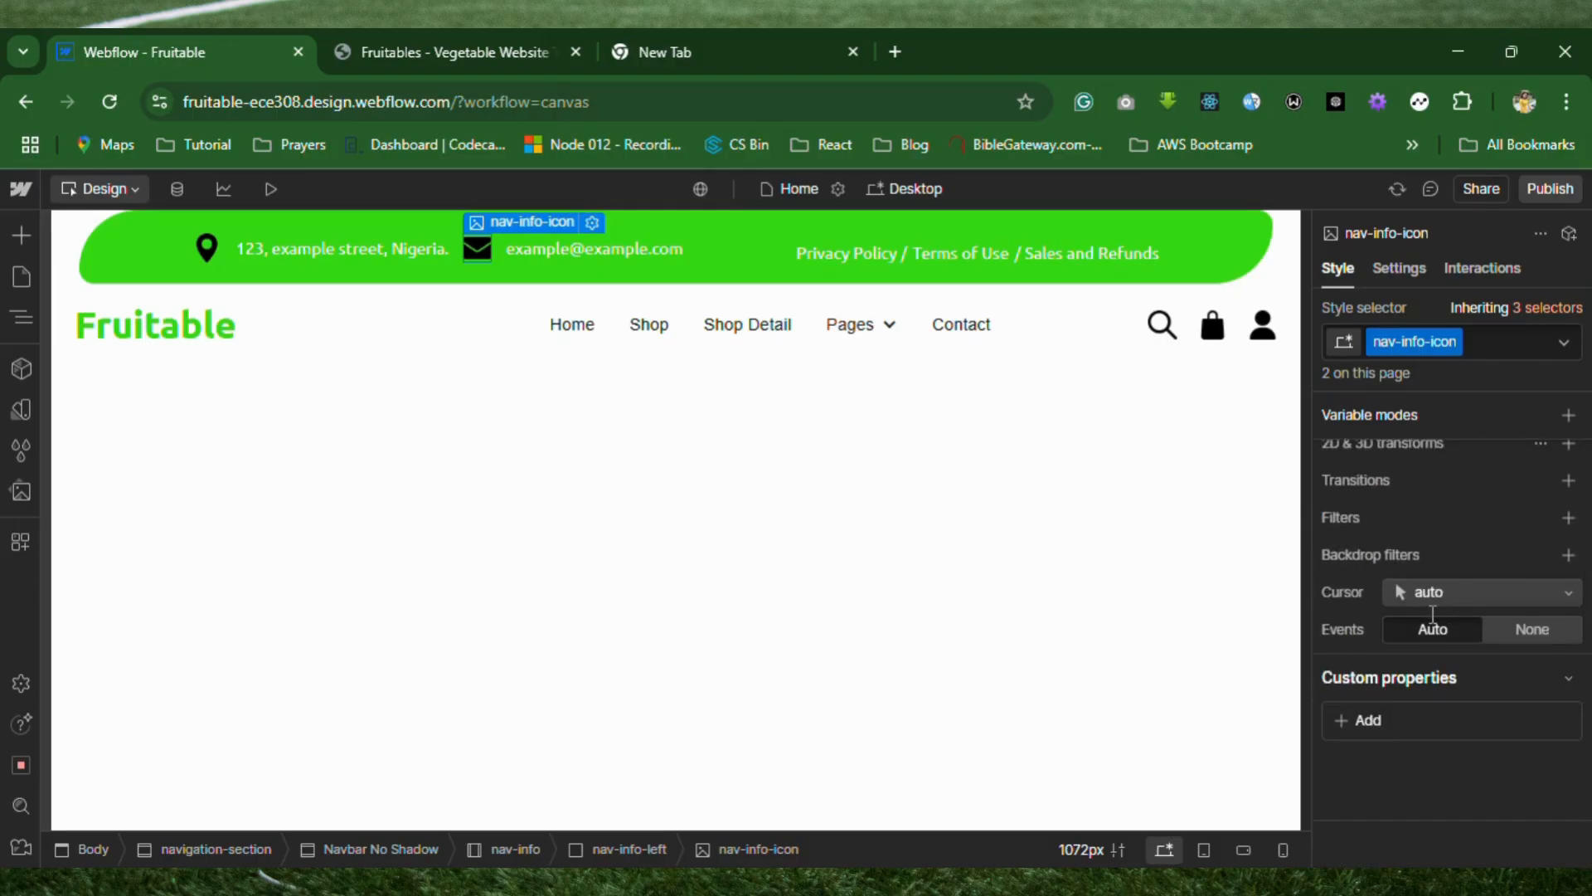
pyautogui.click(728, 575)
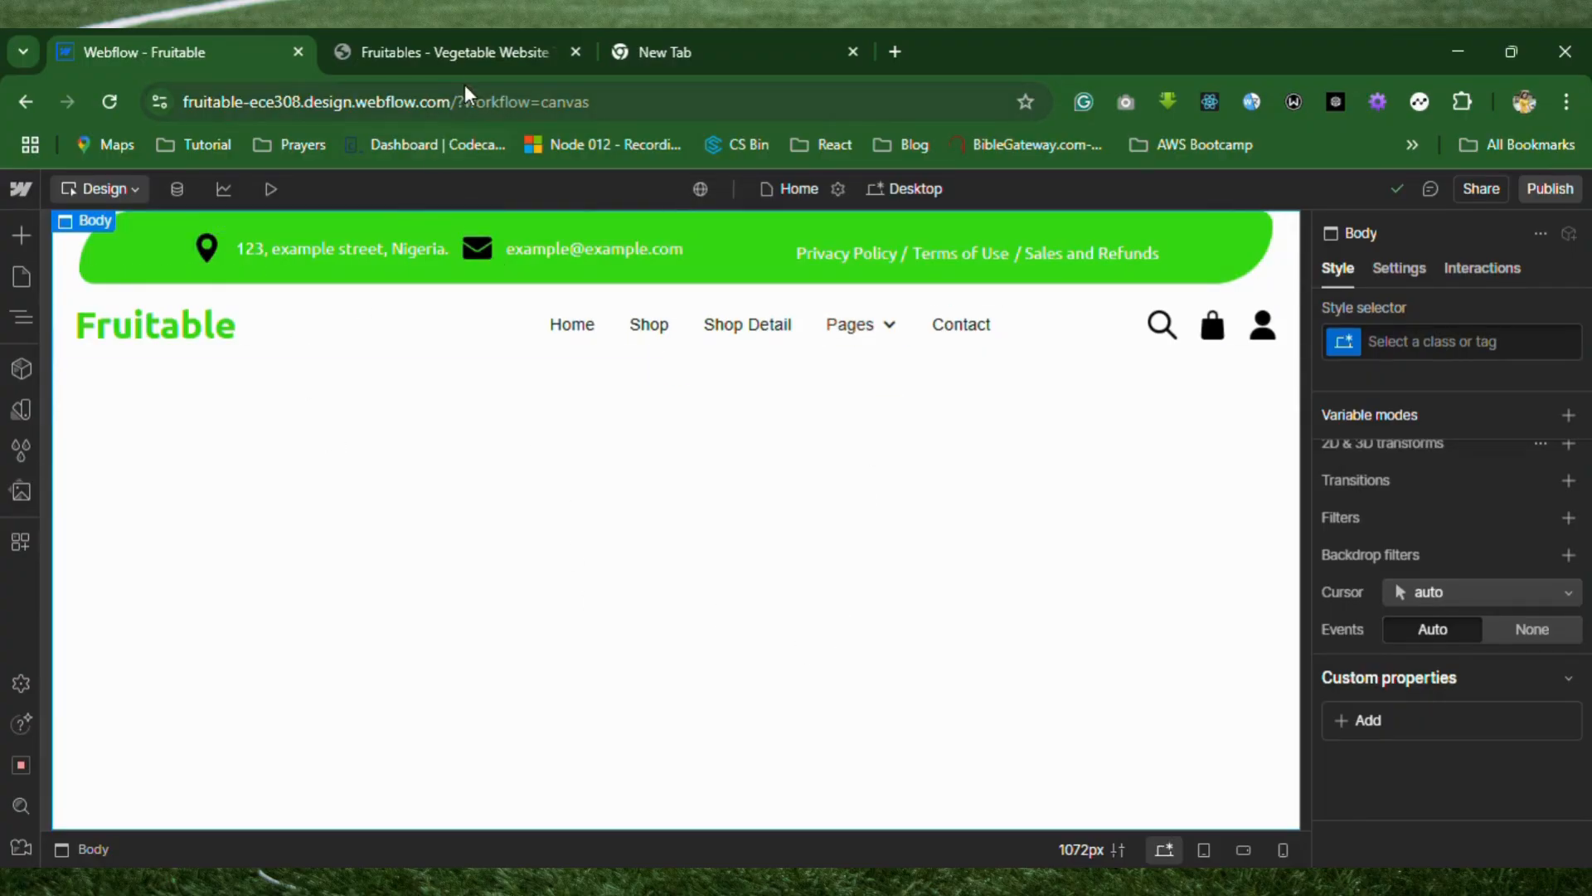
# Add a background layer to the navigation-section and make it a solid color overlay.
pyautogui.click(479, 54)
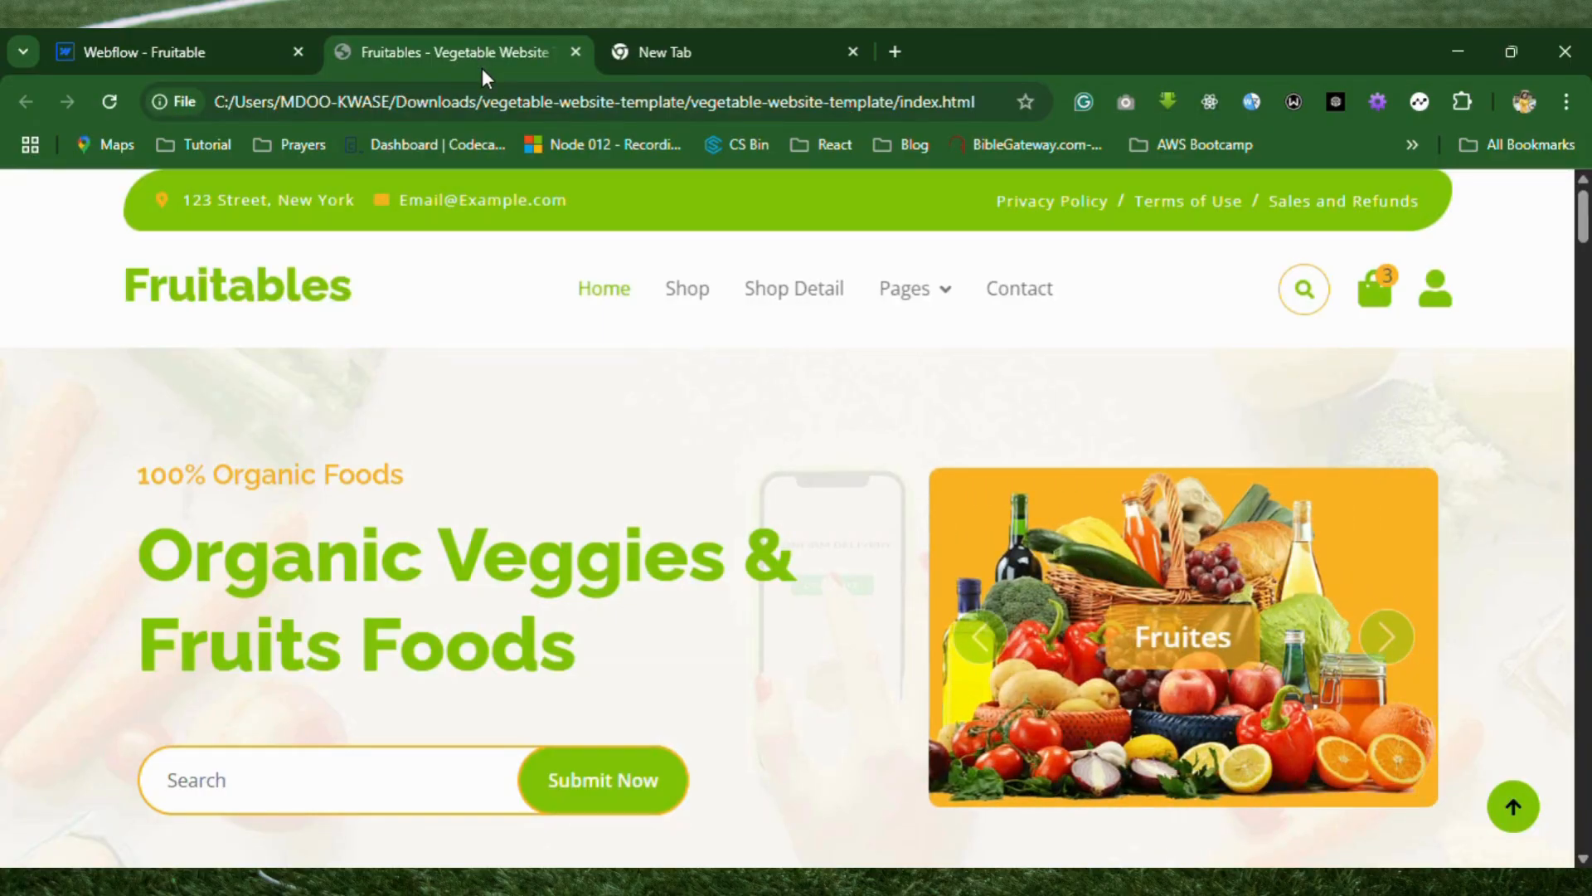
pyautogui.click(189, 48)
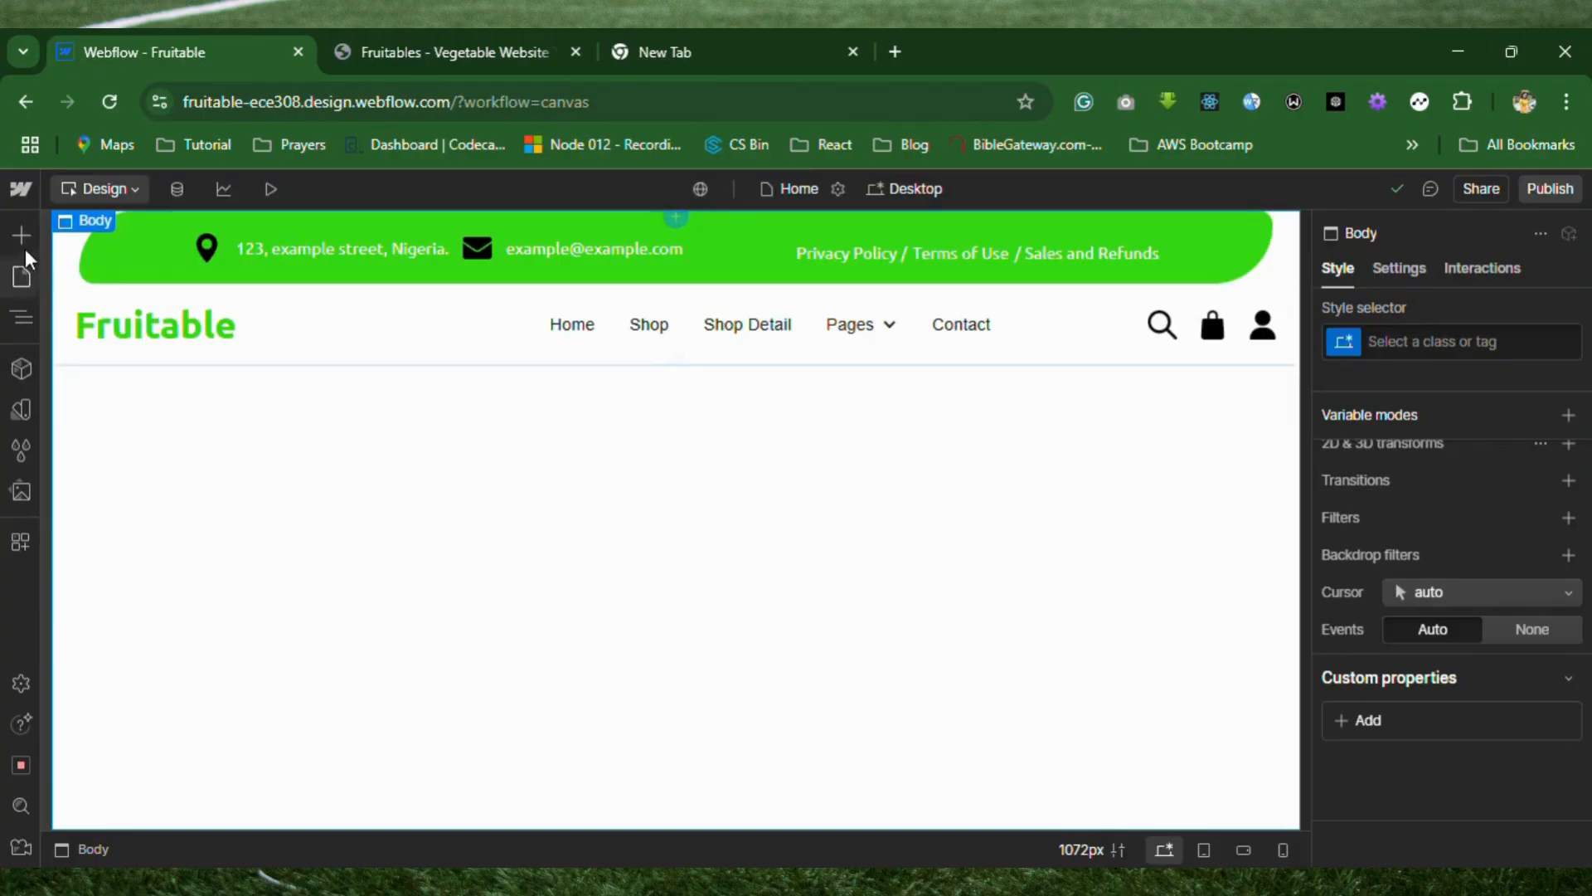
pyautogui.click(24, 307)
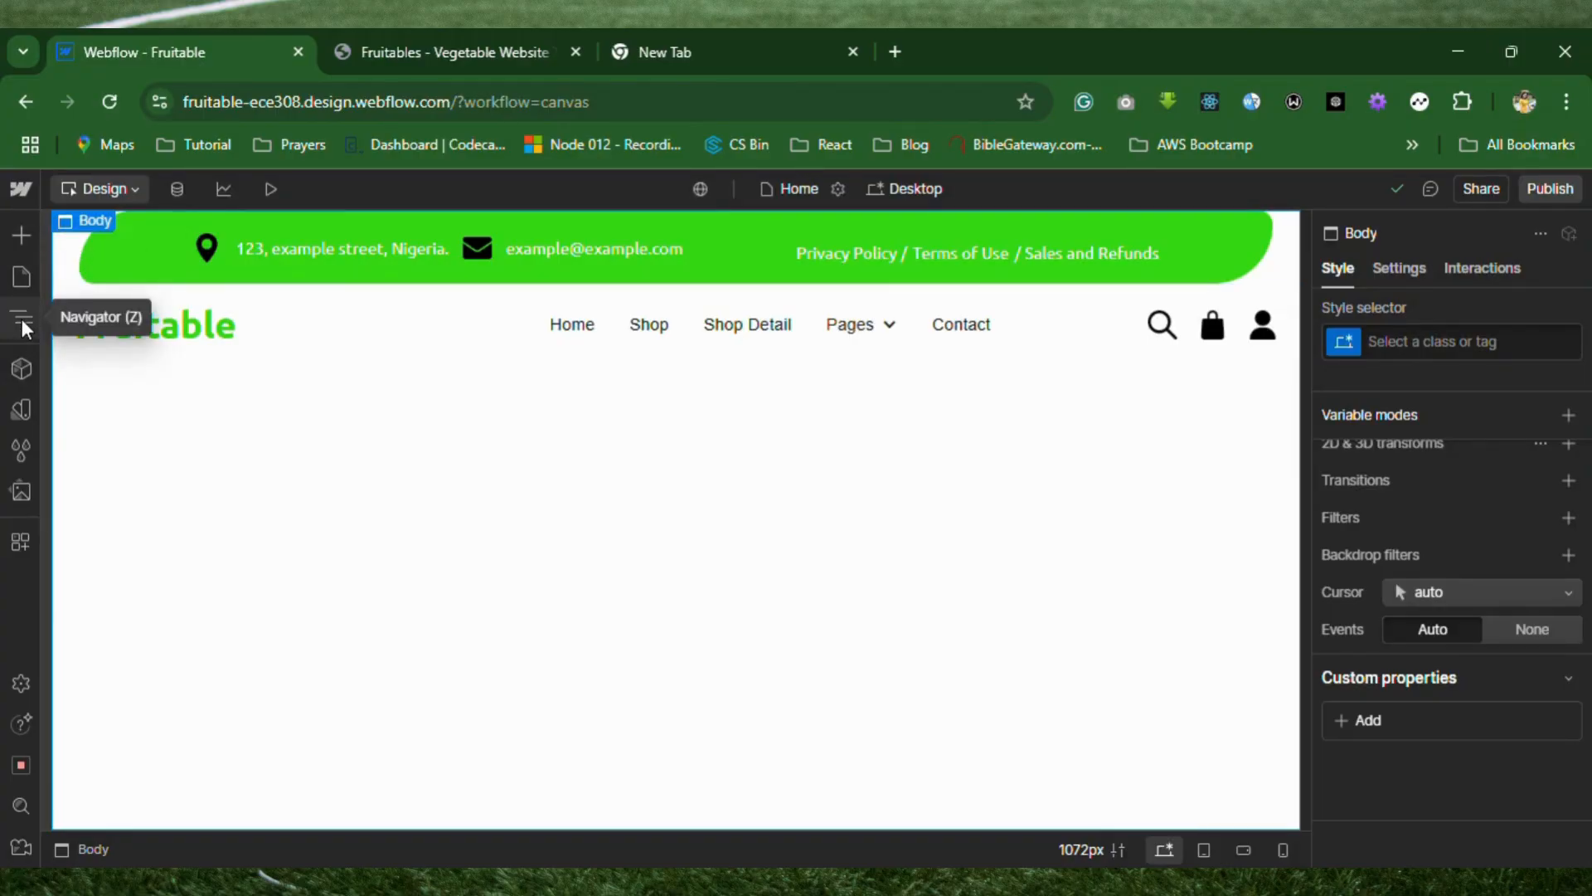
pyautogui.click(160, 297)
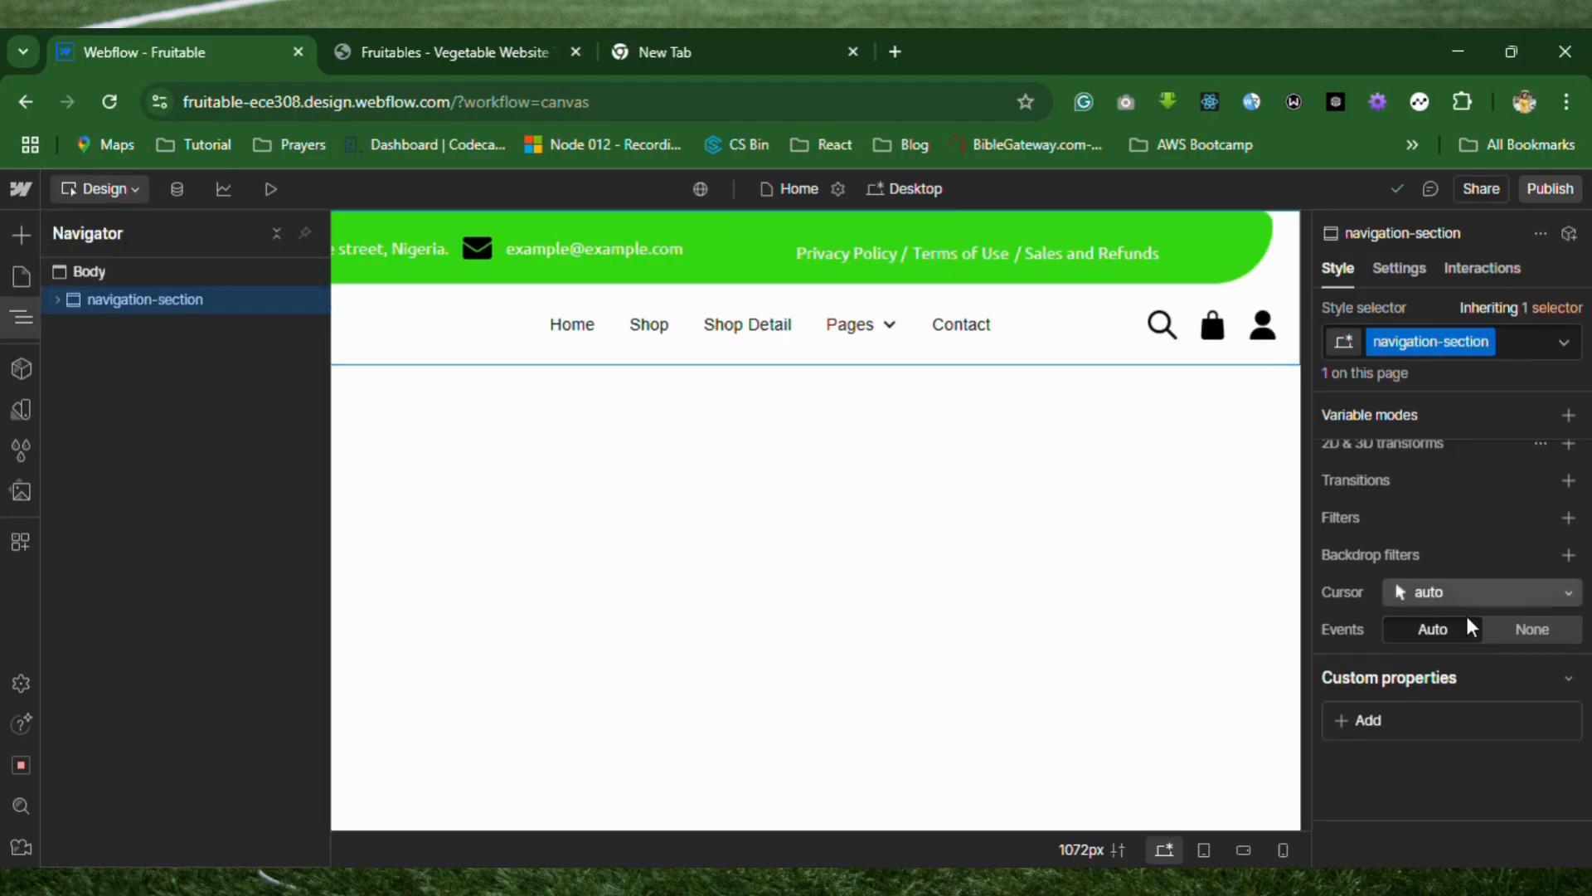
pyautogui.scroll(3, 1443, 605)
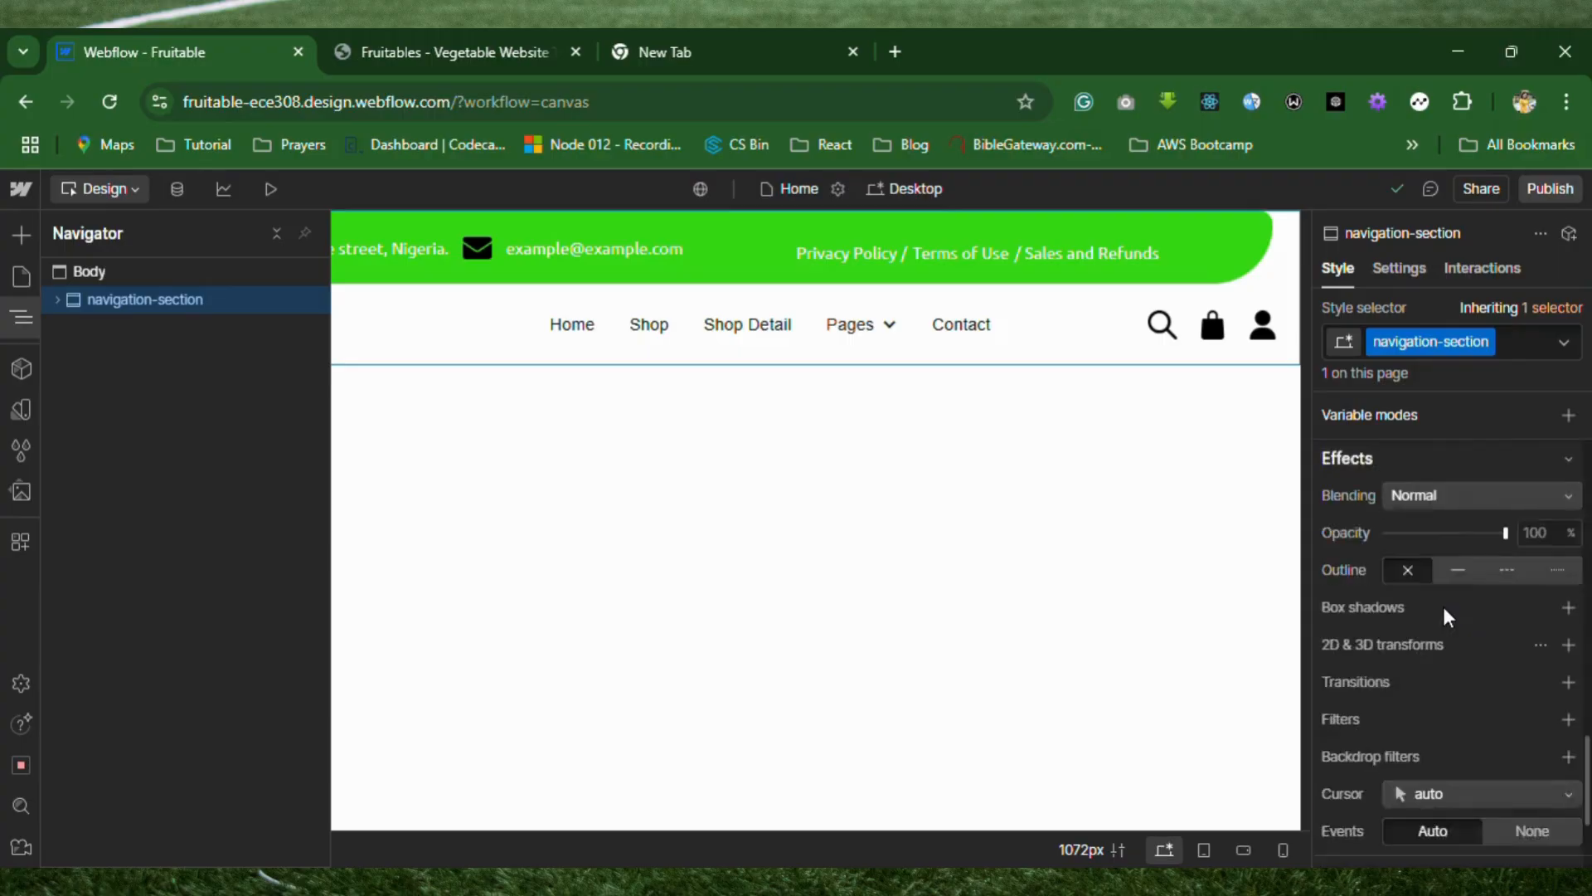
pyautogui.scroll(-3, 1443, 605)
pyautogui.scroll(5, 1443, 605)
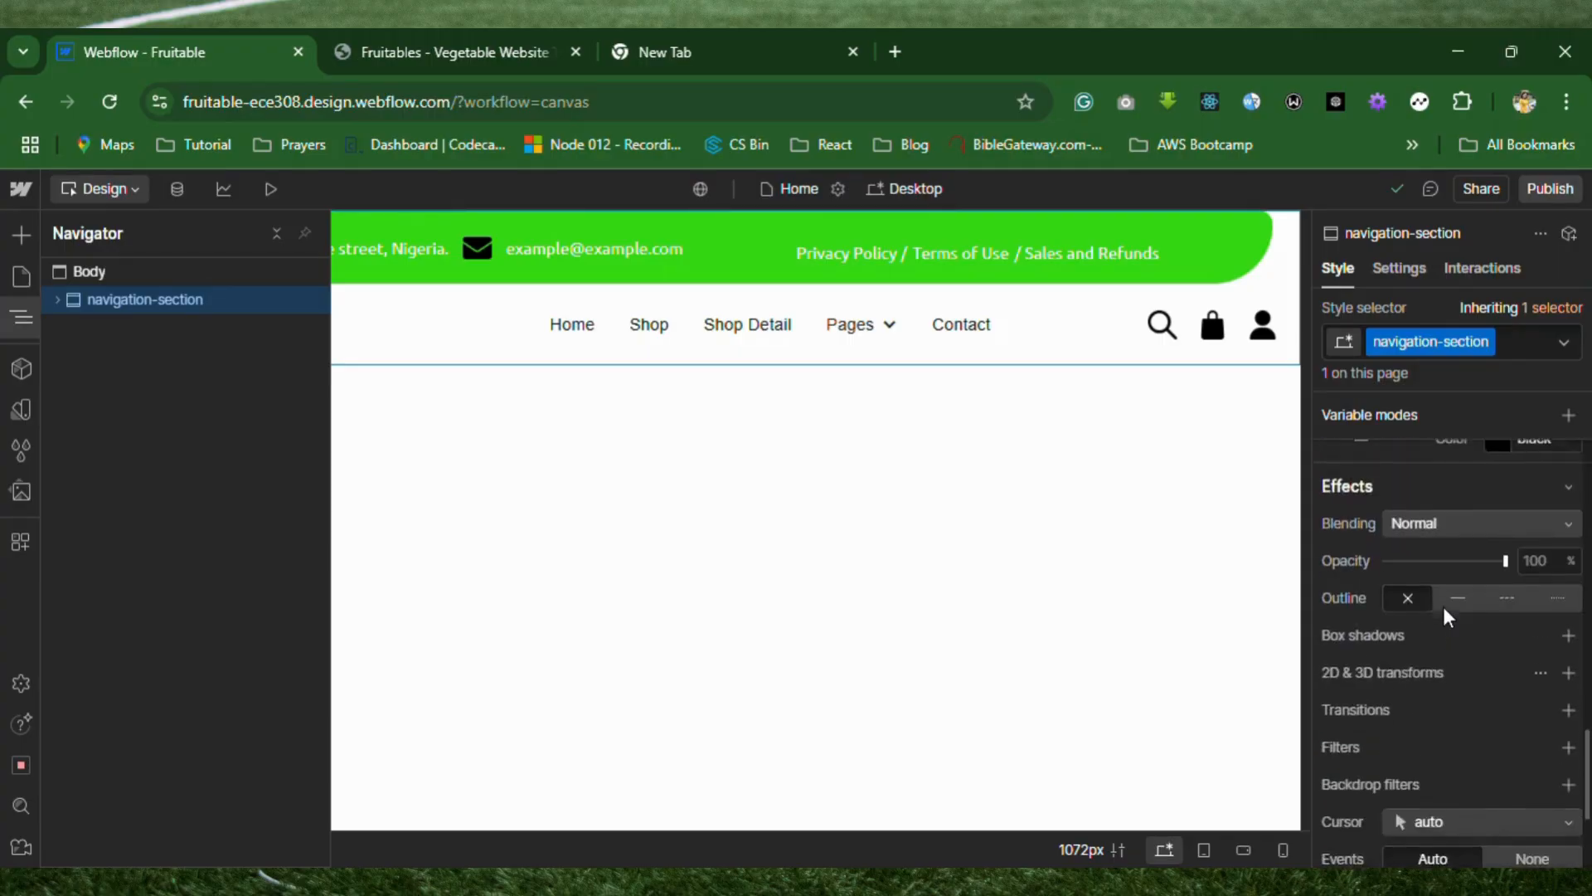
pyautogui.scroll(2, 1447, 618)
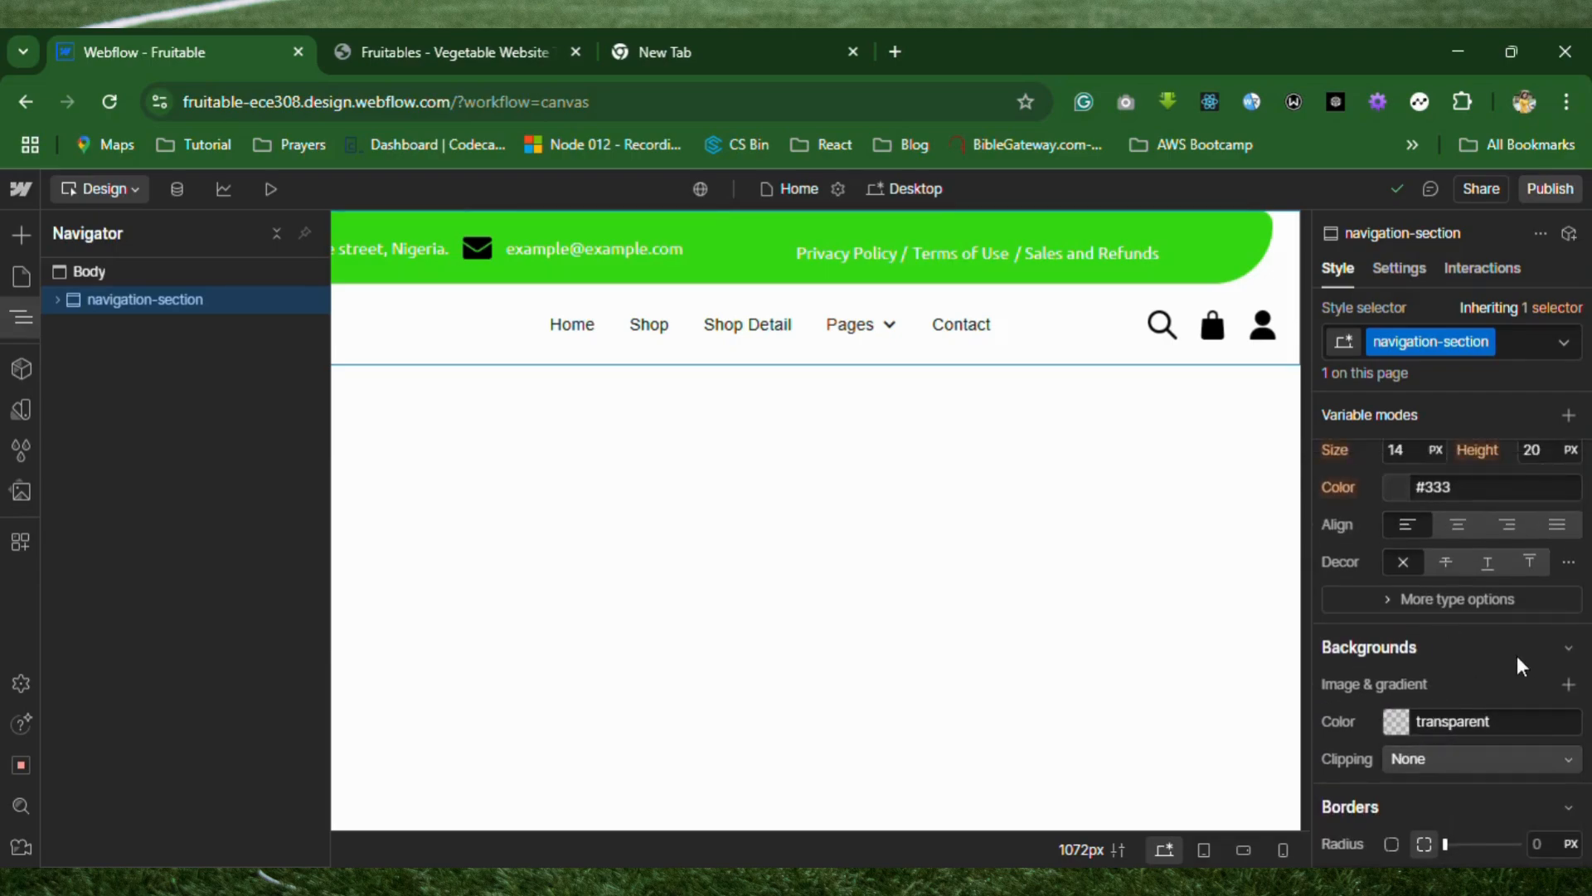
pyautogui.click(1569, 648)
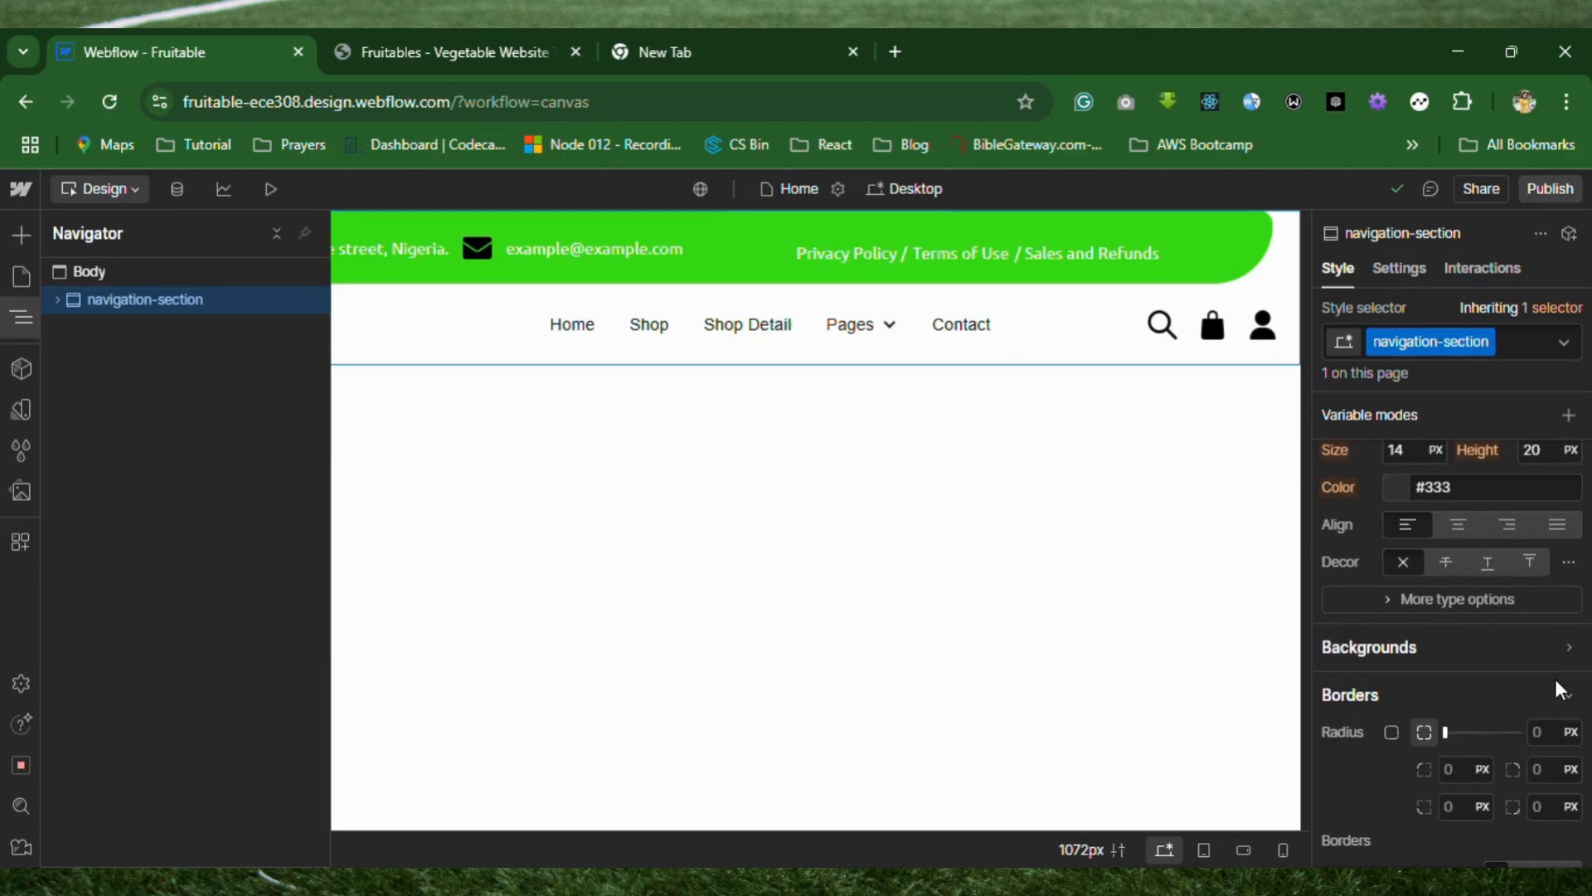
pyautogui.click(1573, 654)
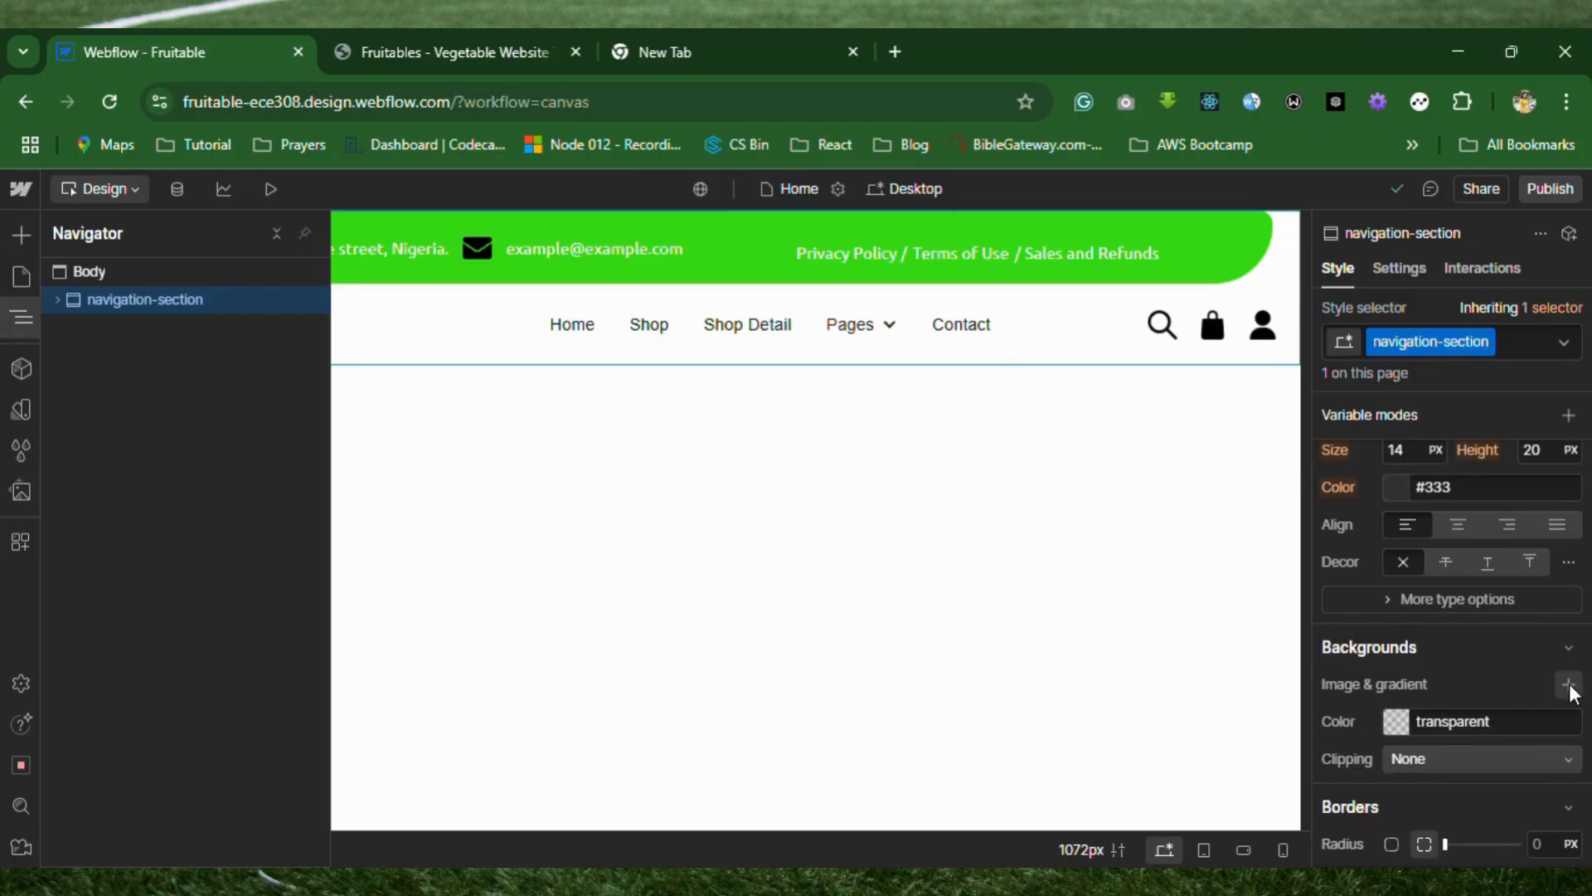
pyautogui.click(1572, 685)
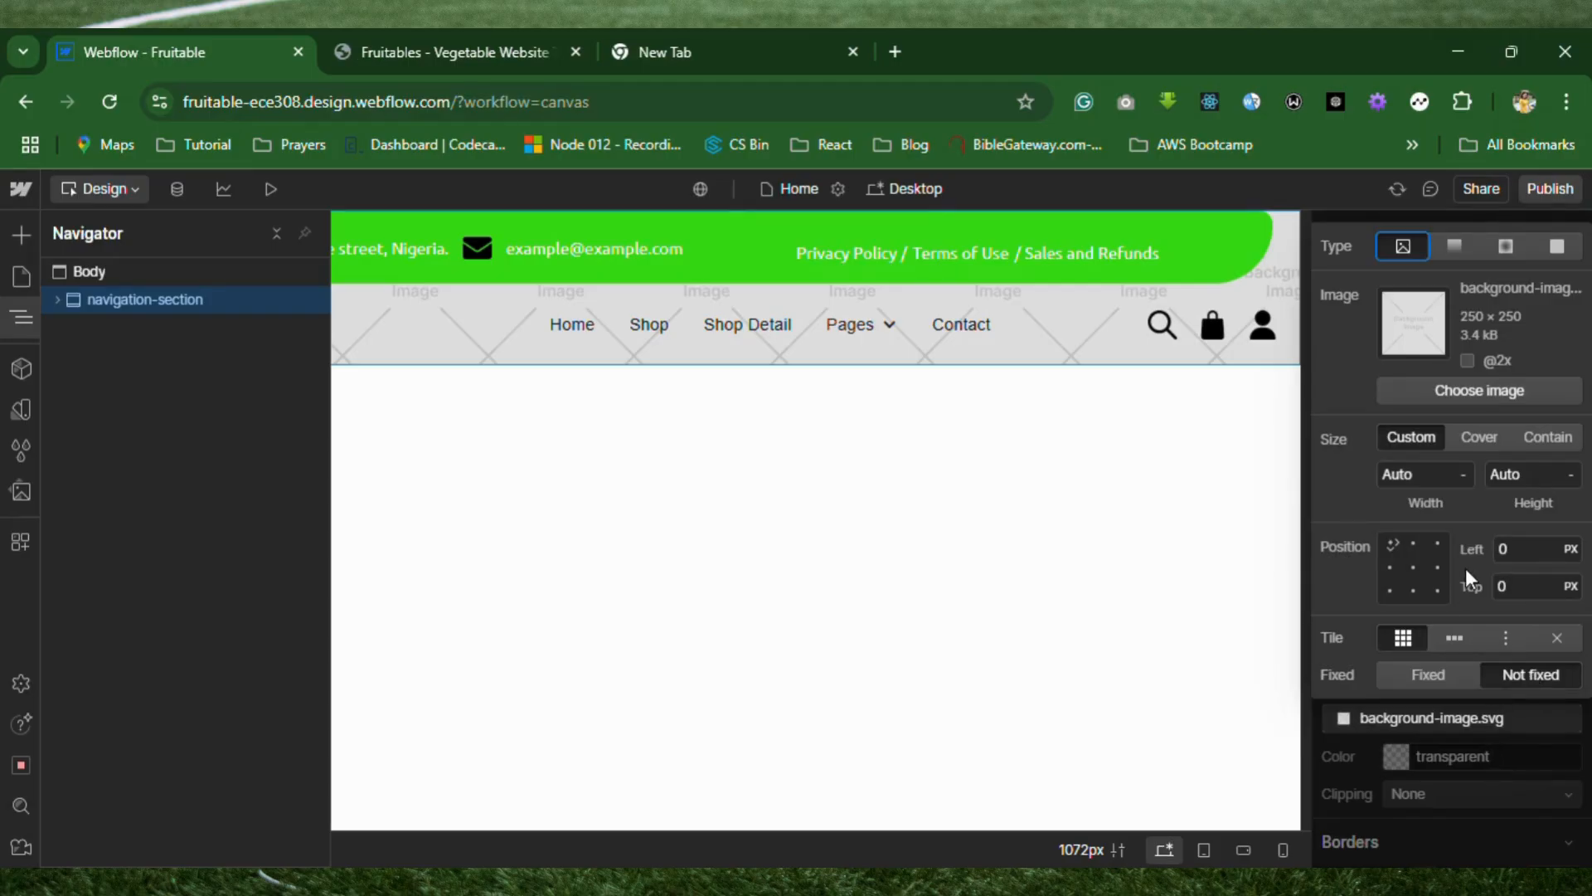
pyautogui.click(1557, 249)
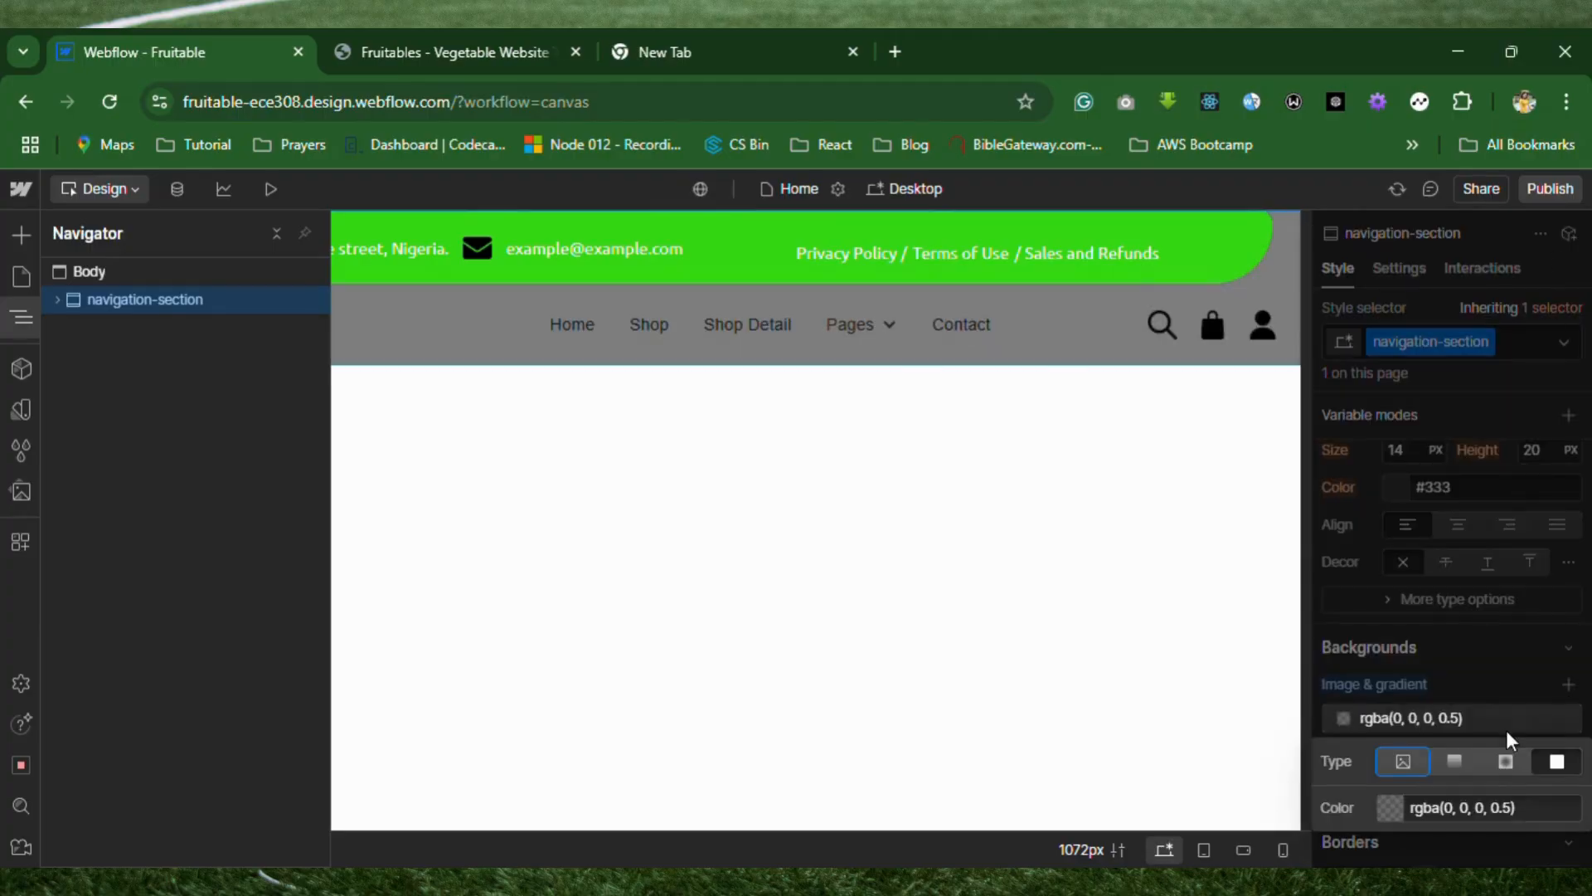
# Set the color of the navigation-section's background layer to white, #fff.
pyautogui.click(1531, 810)
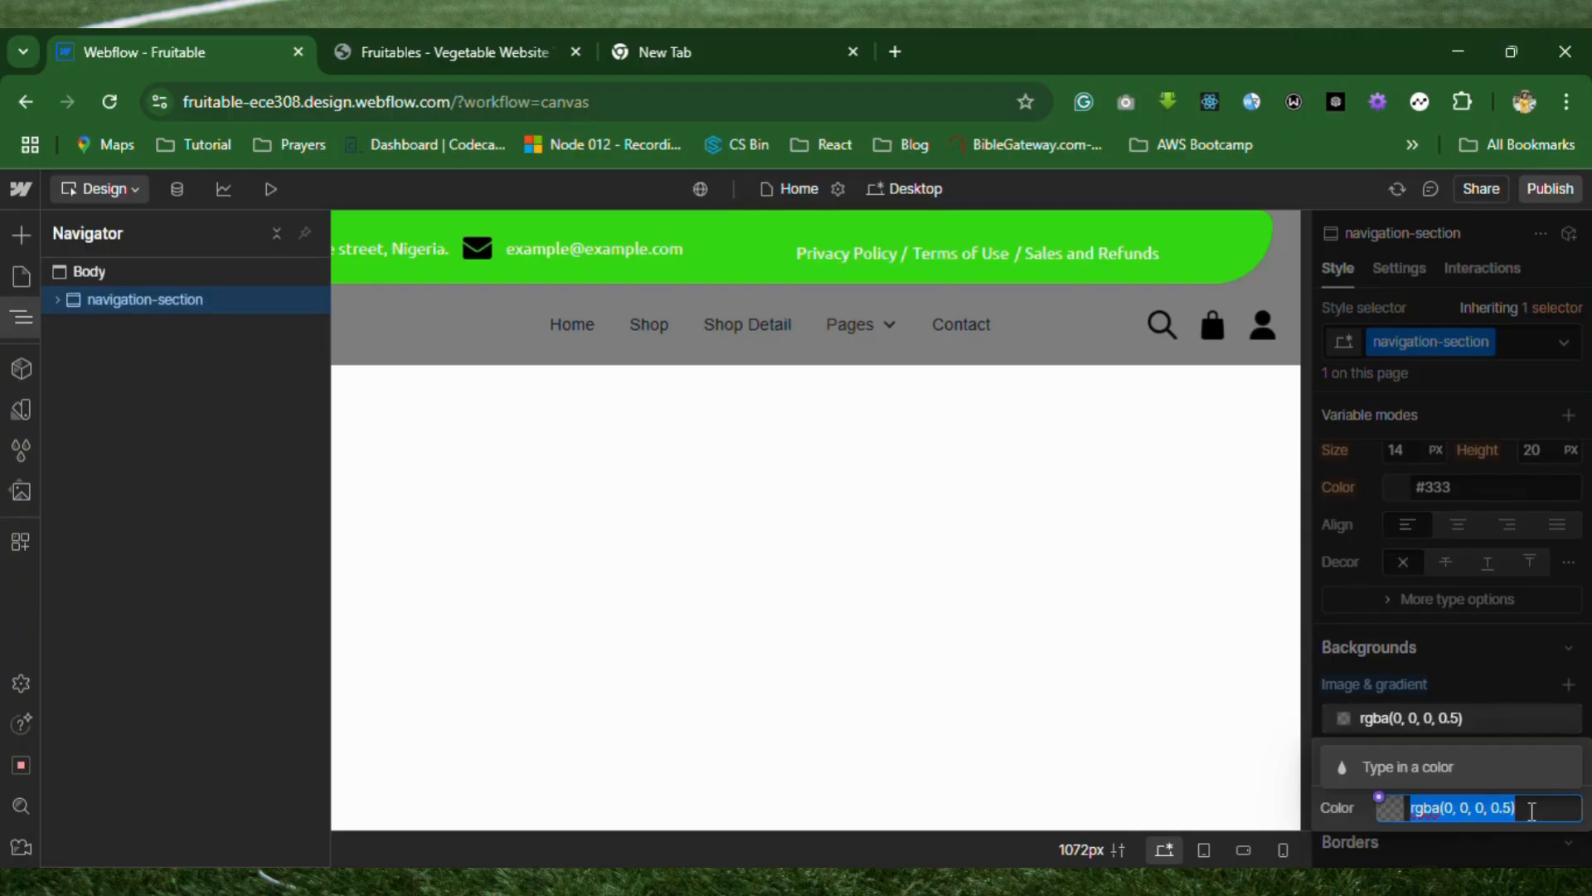
pyautogui.write('#fff')
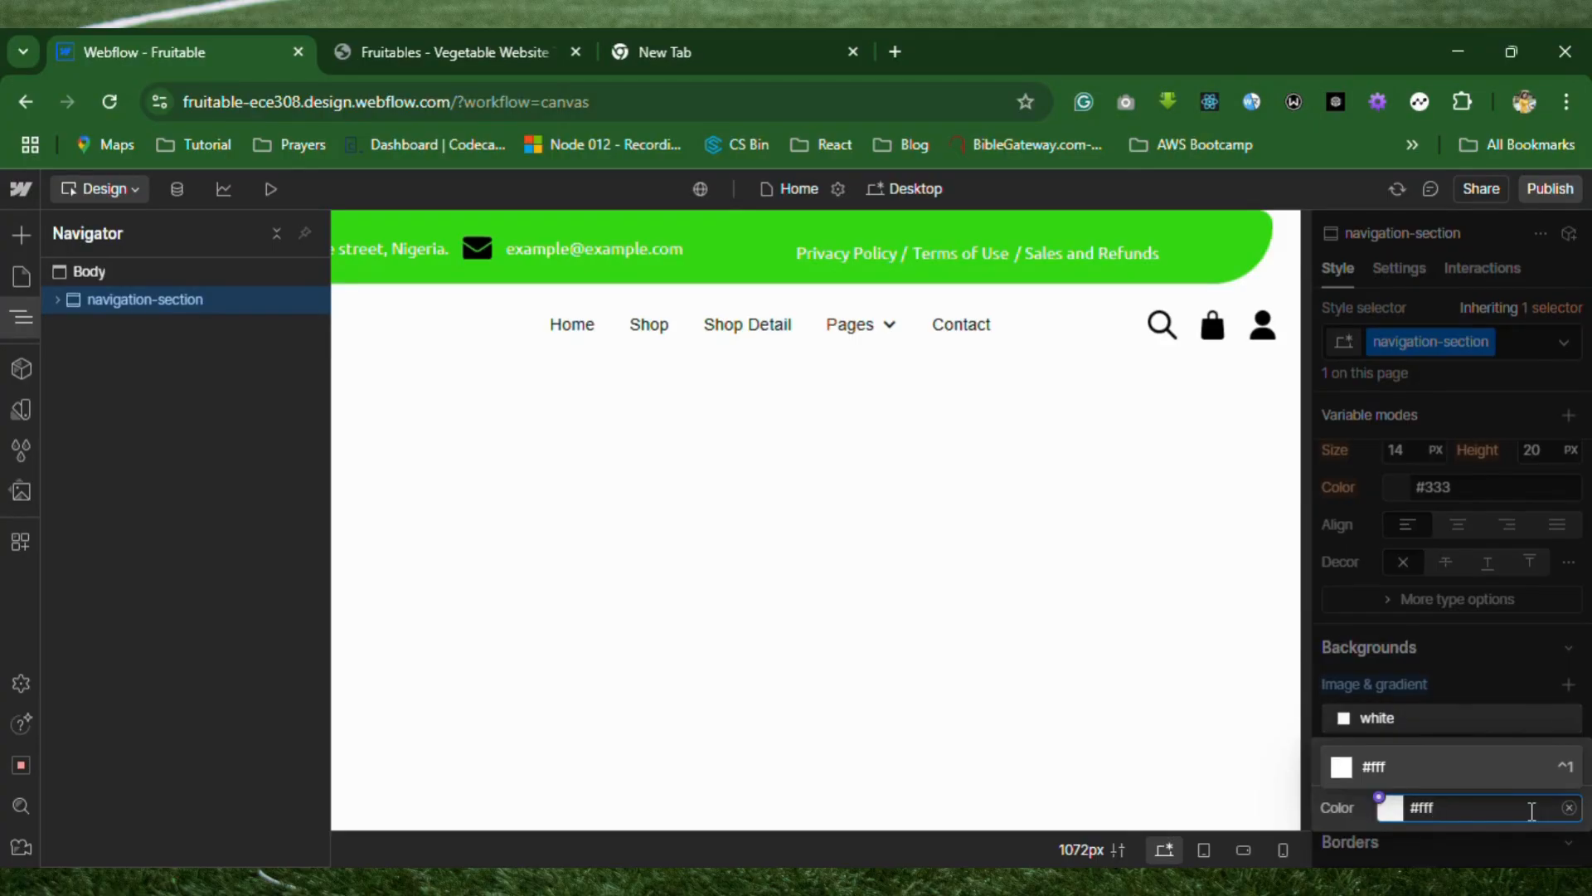
pyautogui.press('Return')
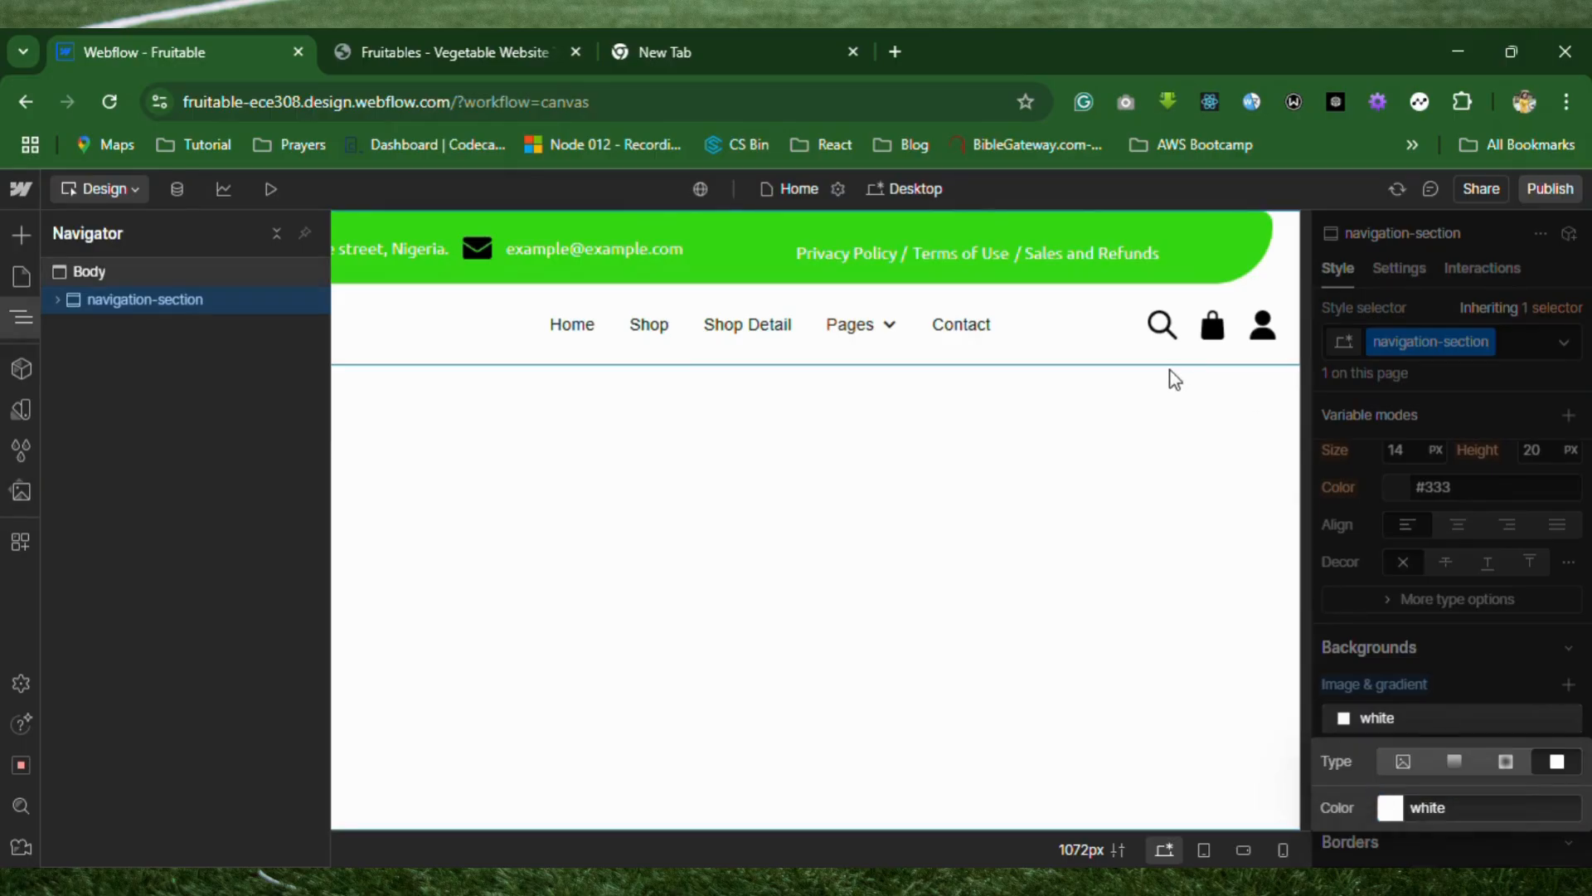
# Examine the Fruitables template's header at the page top and while scrolling, and compare it with the Webflow navbar.
pyautogui.click(446, 58)
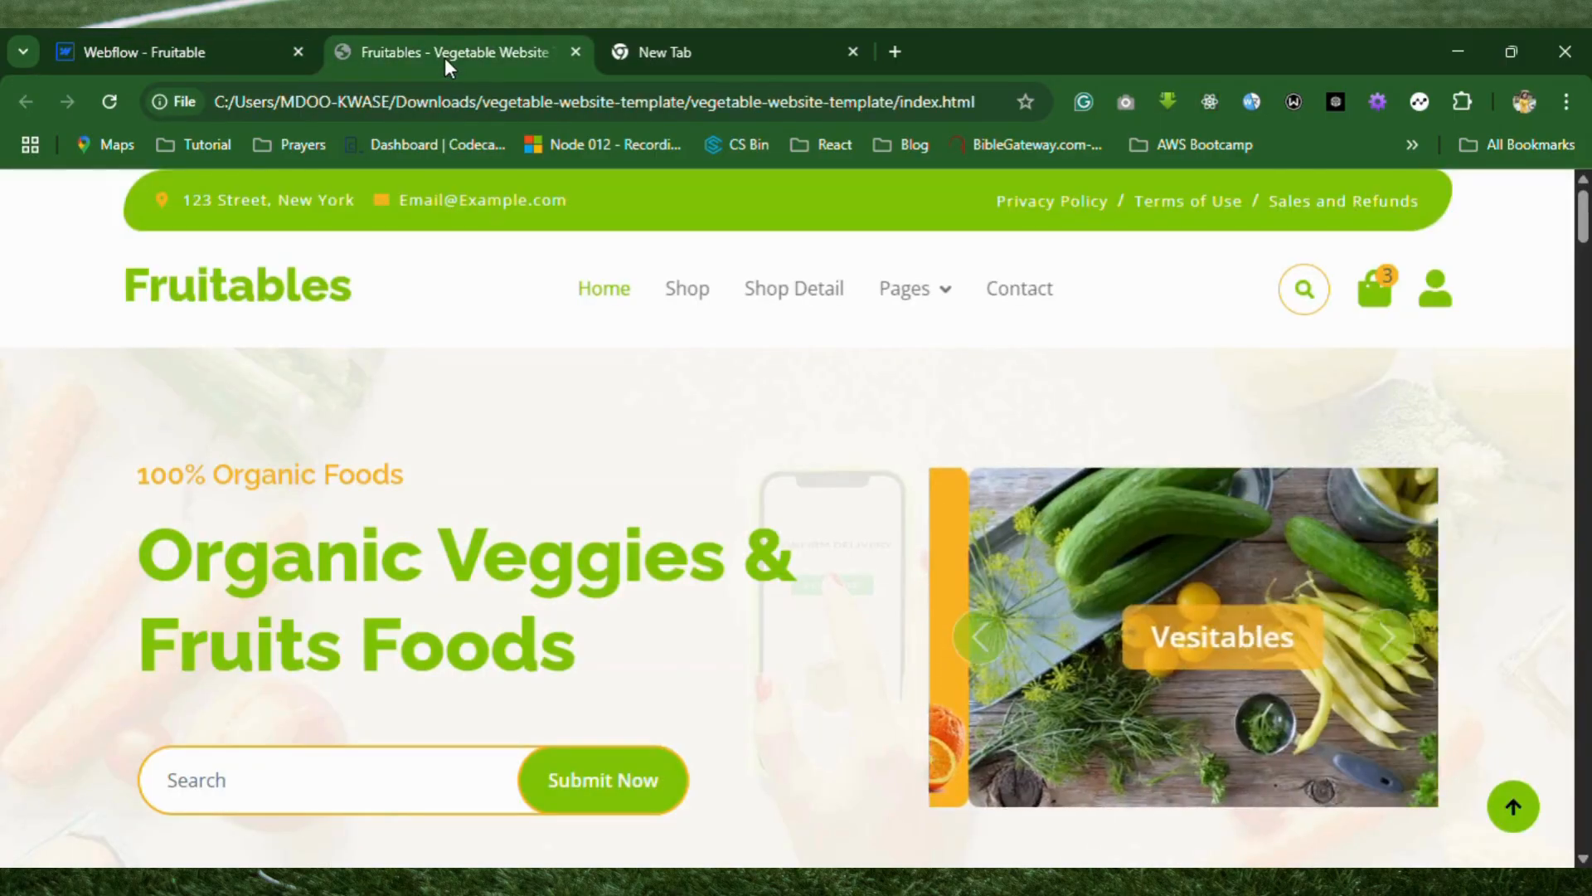
pyautogui.scroll(-5, 678, 692)
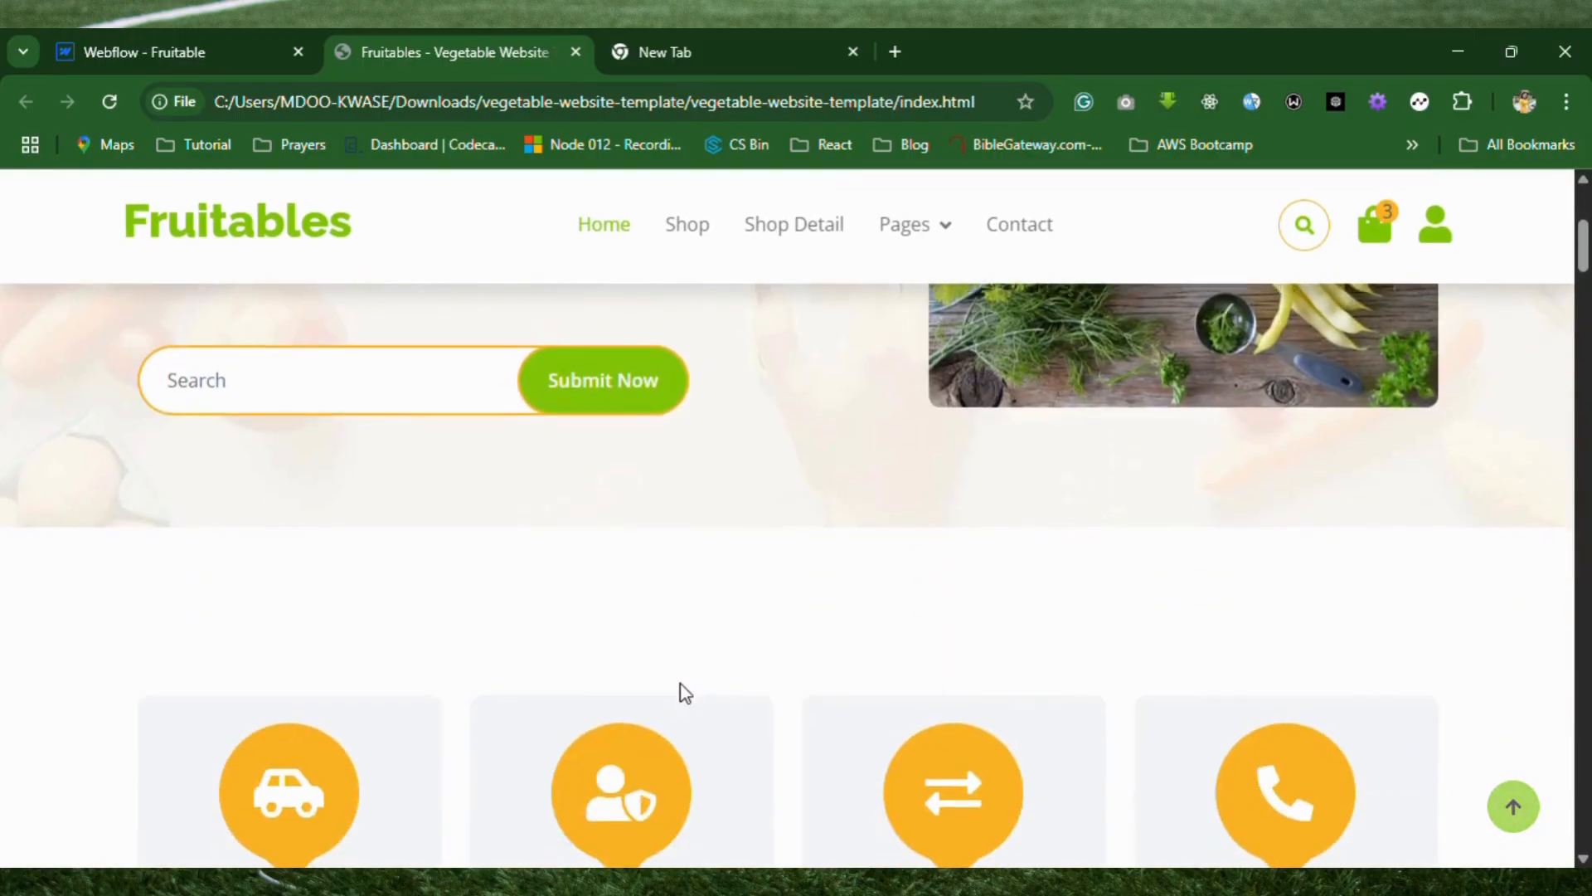
pyautogui.scroll(5, 684, 693)
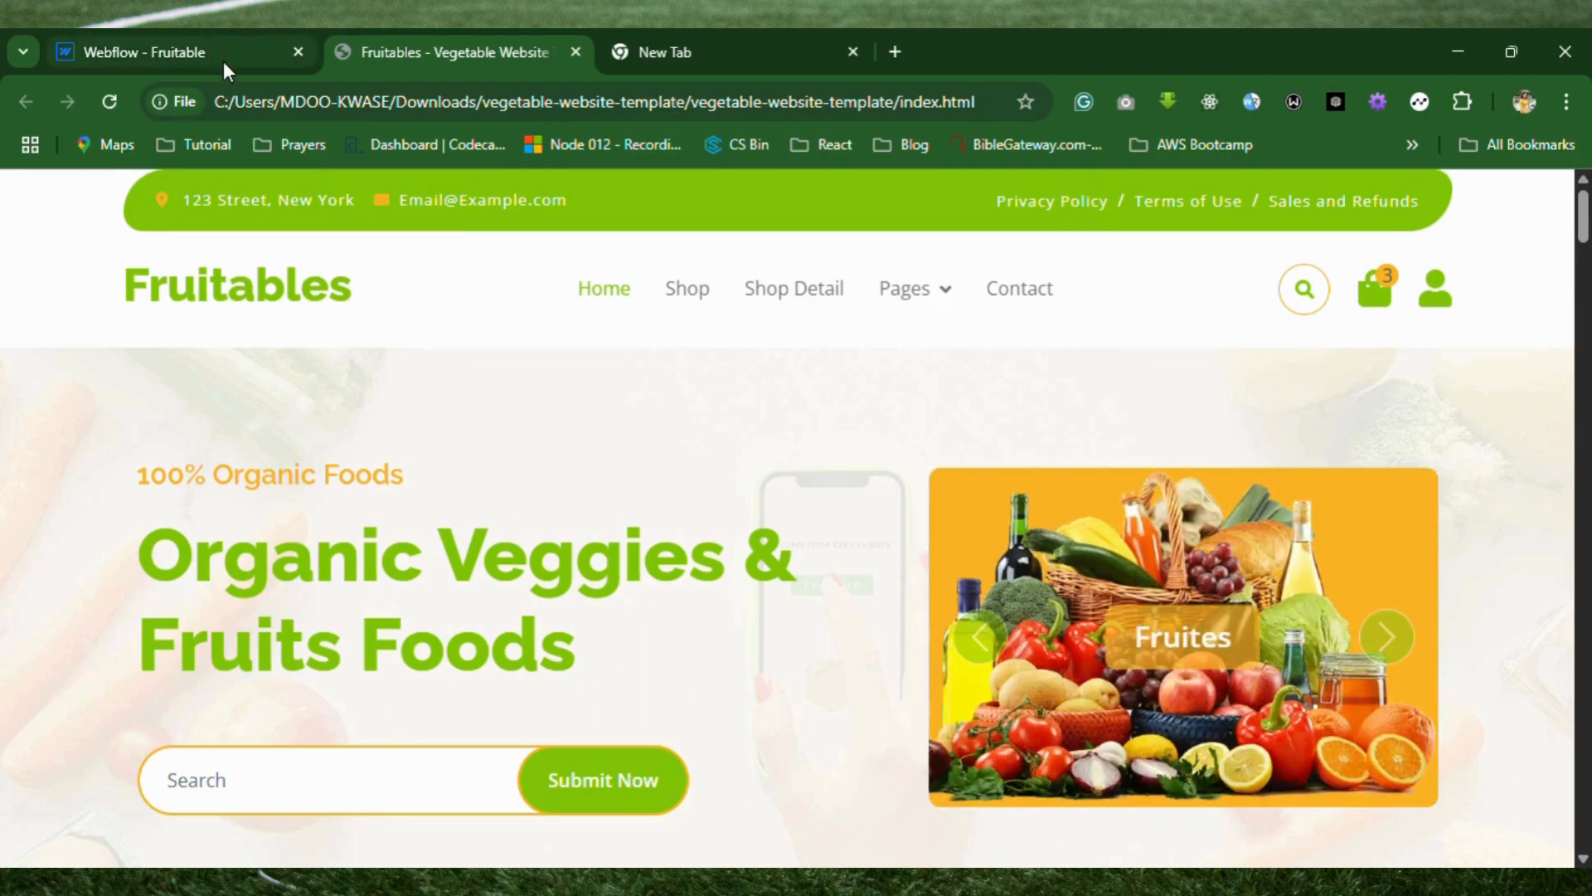
pyautogui.scroll(-2, 423, 440)
pyautogui.scroll(-2, 421, 441)
pyautogui.scroll(4, 421, 441)
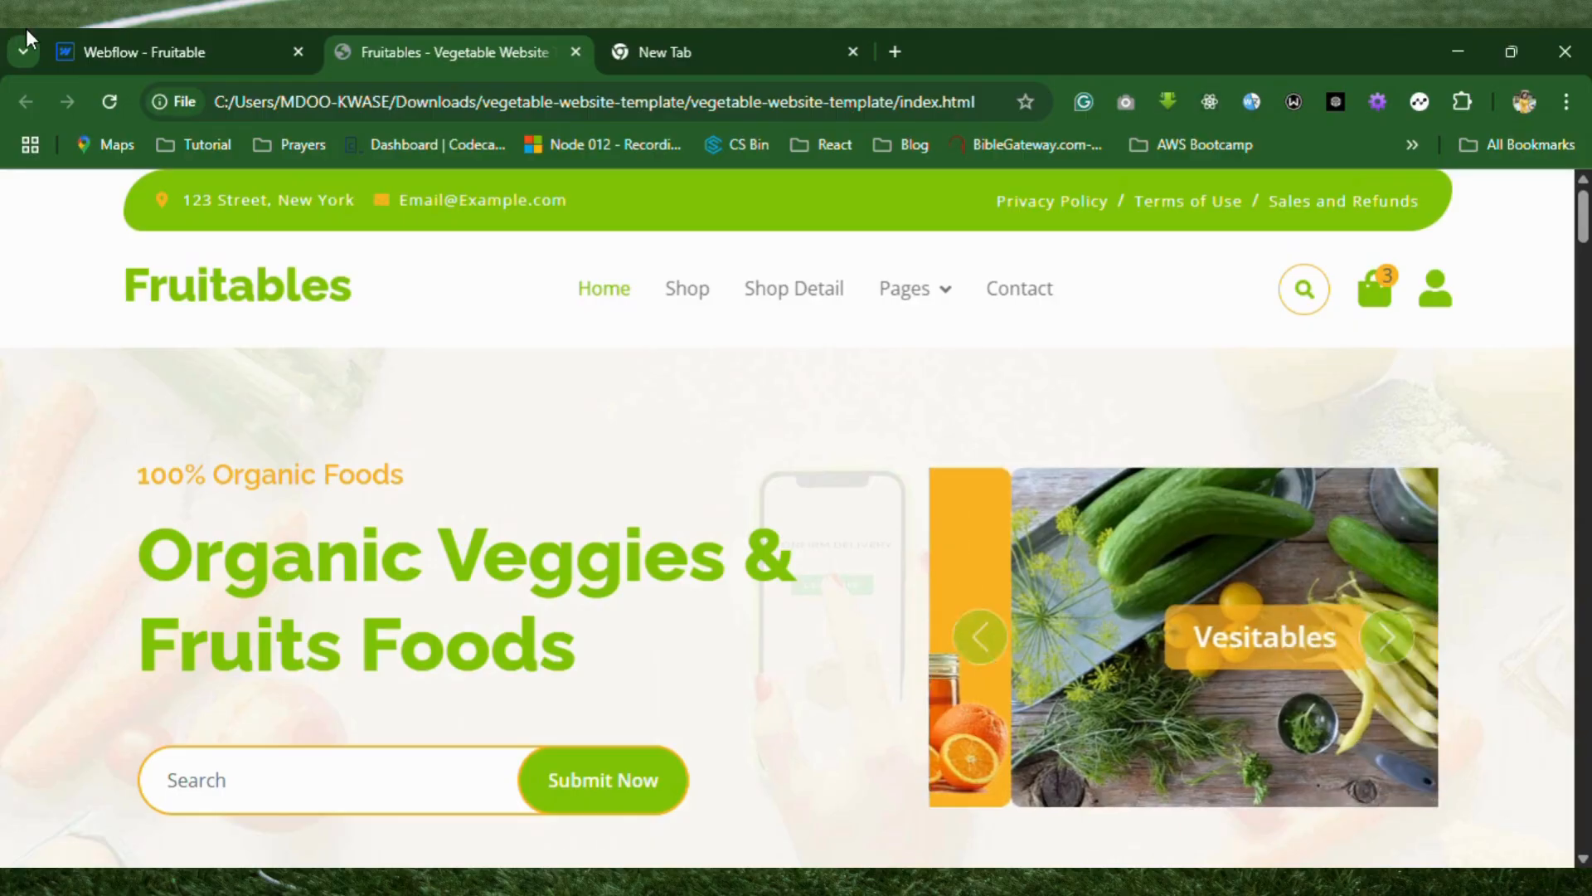
pyautogui.click(225, 56)
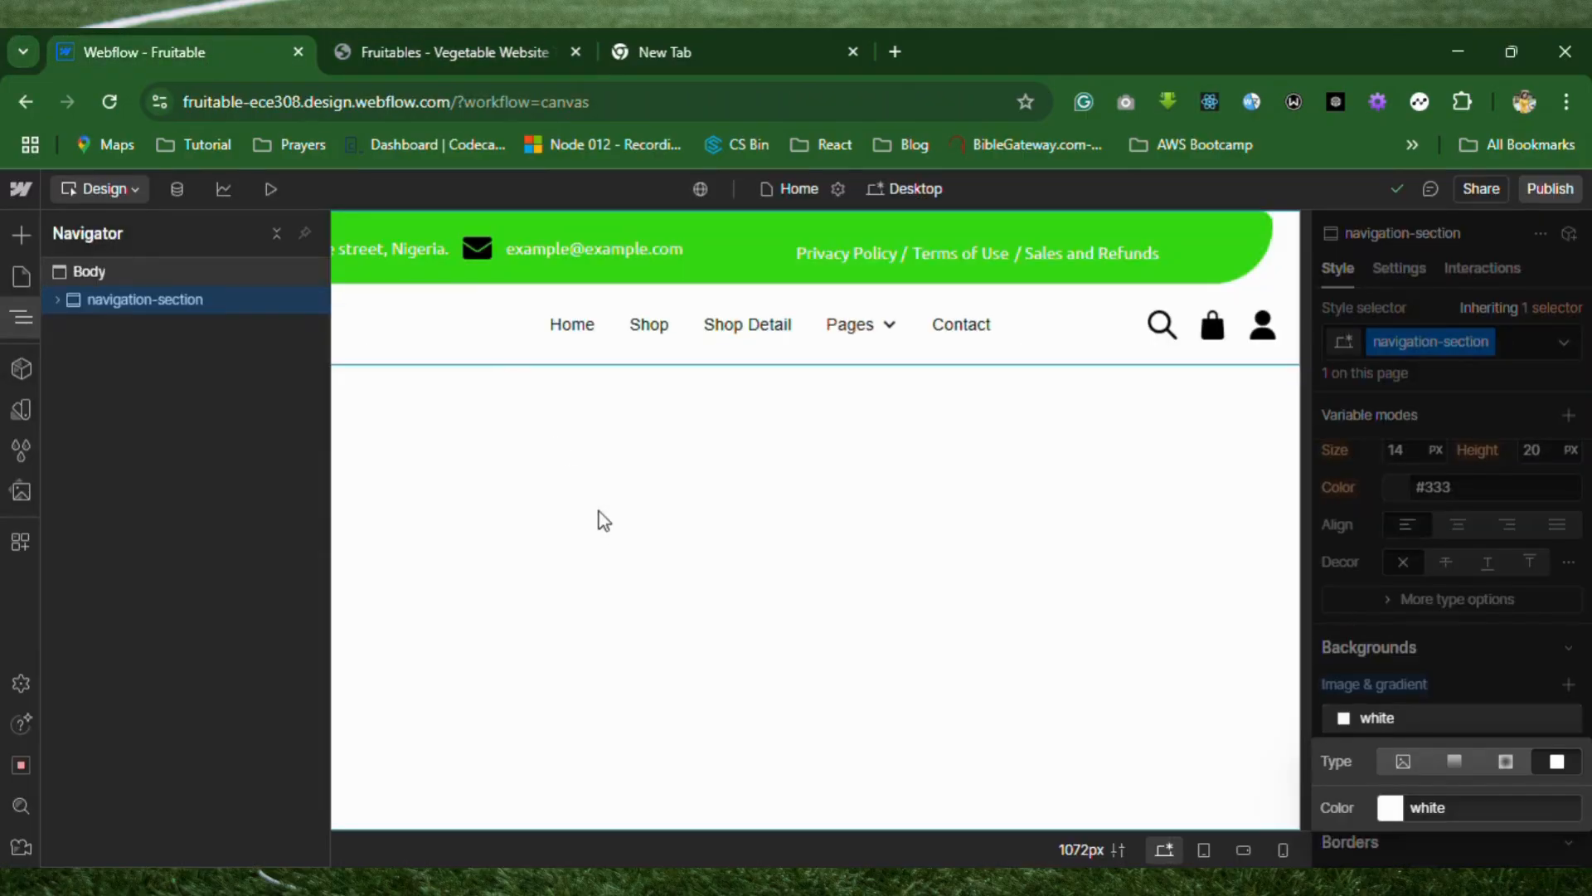
pyautogui.click(592, 520)
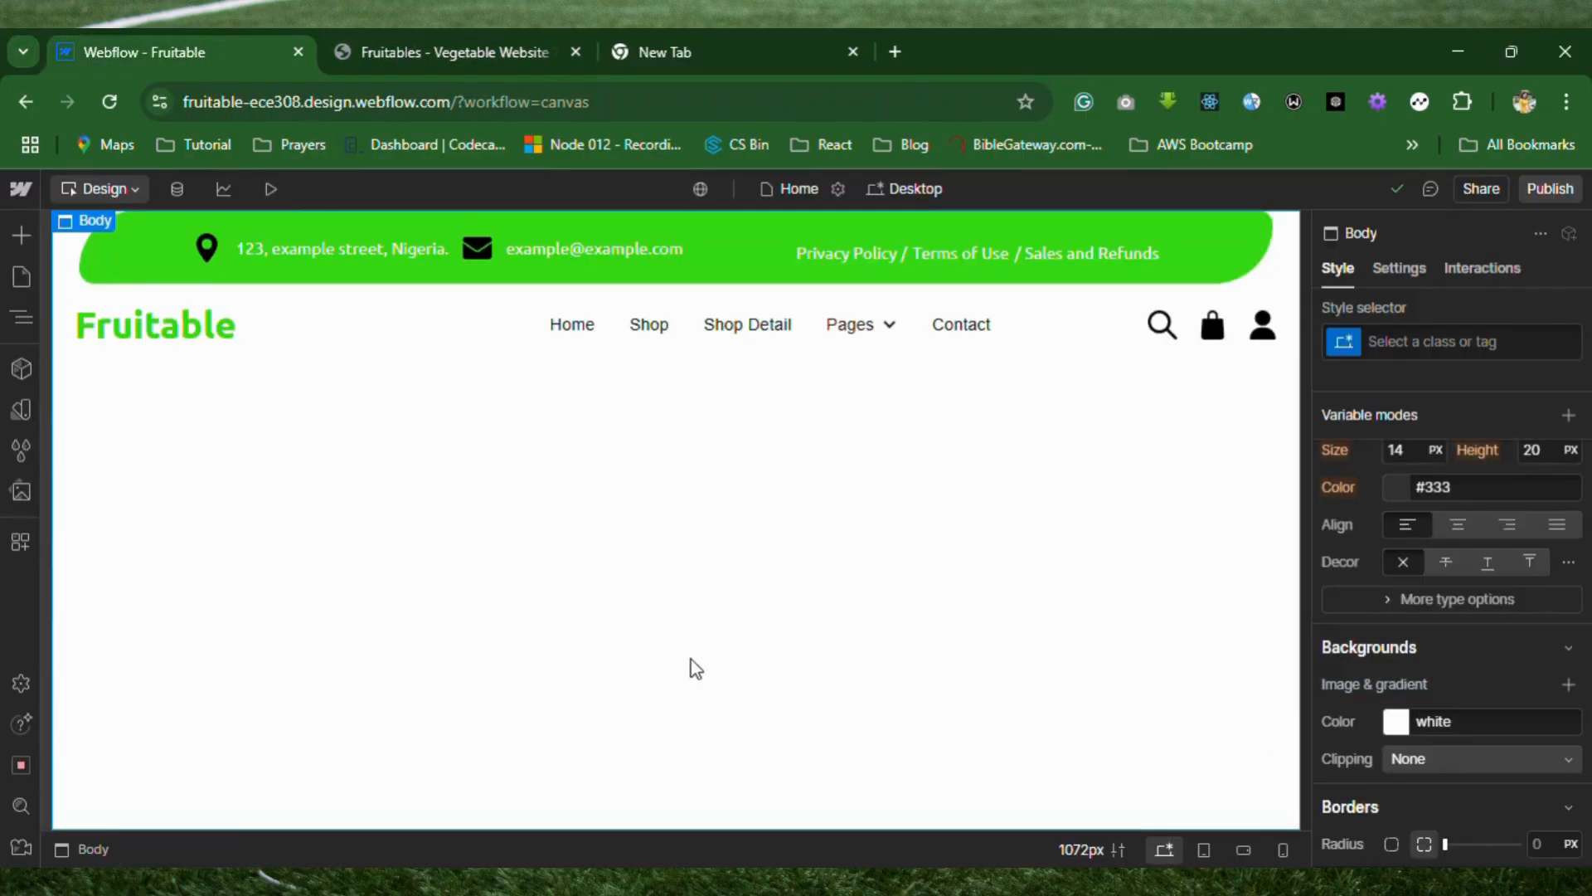
pyautogui.click(477, 55)
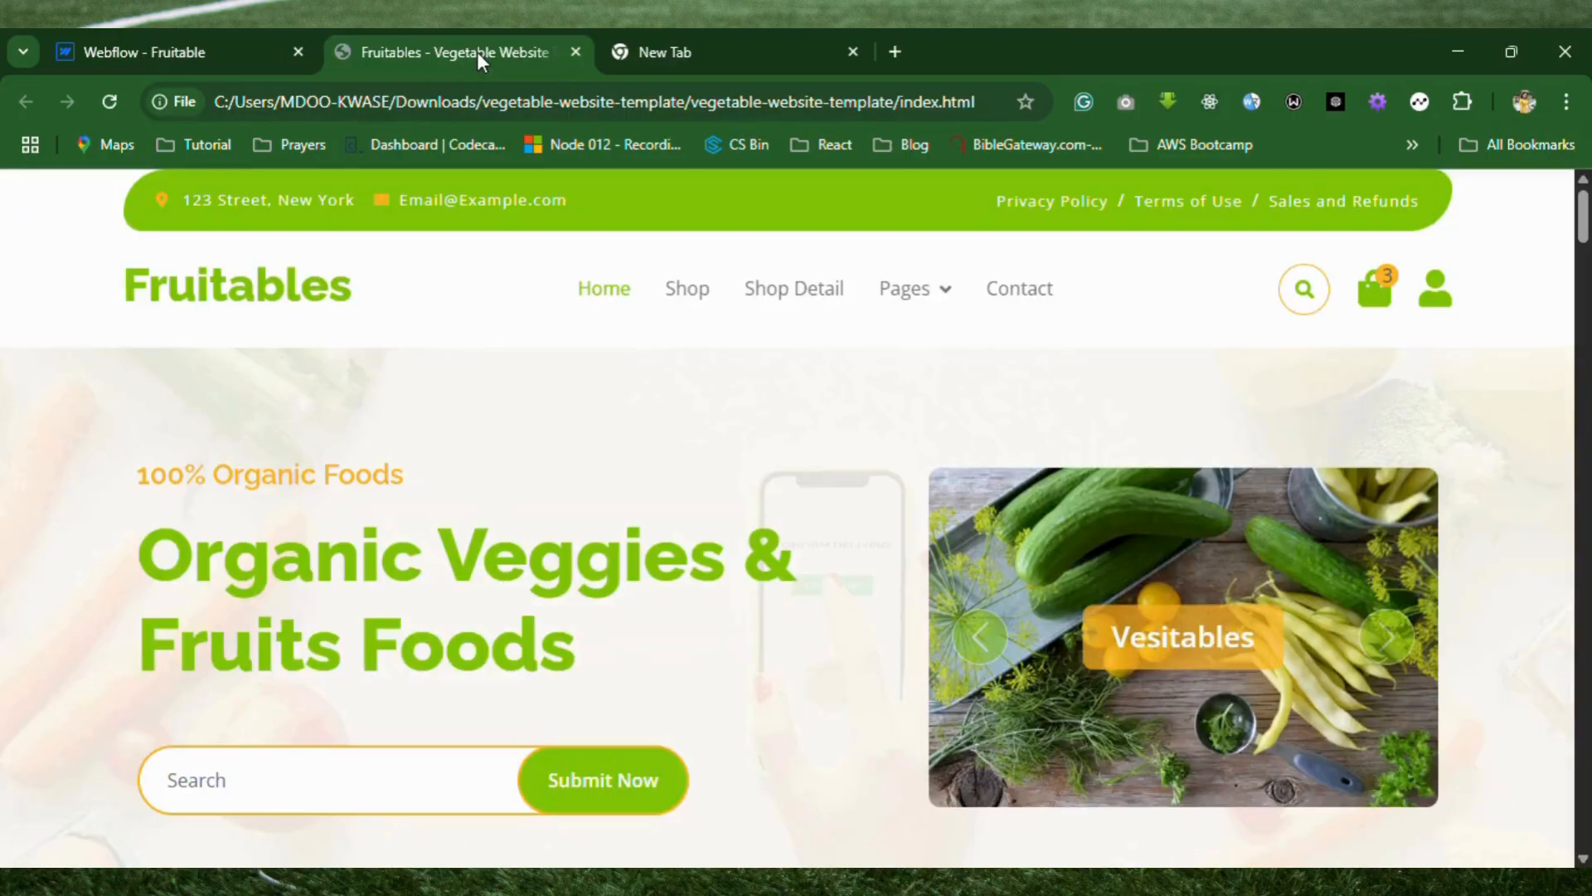
pyautogui.click(191, 55)
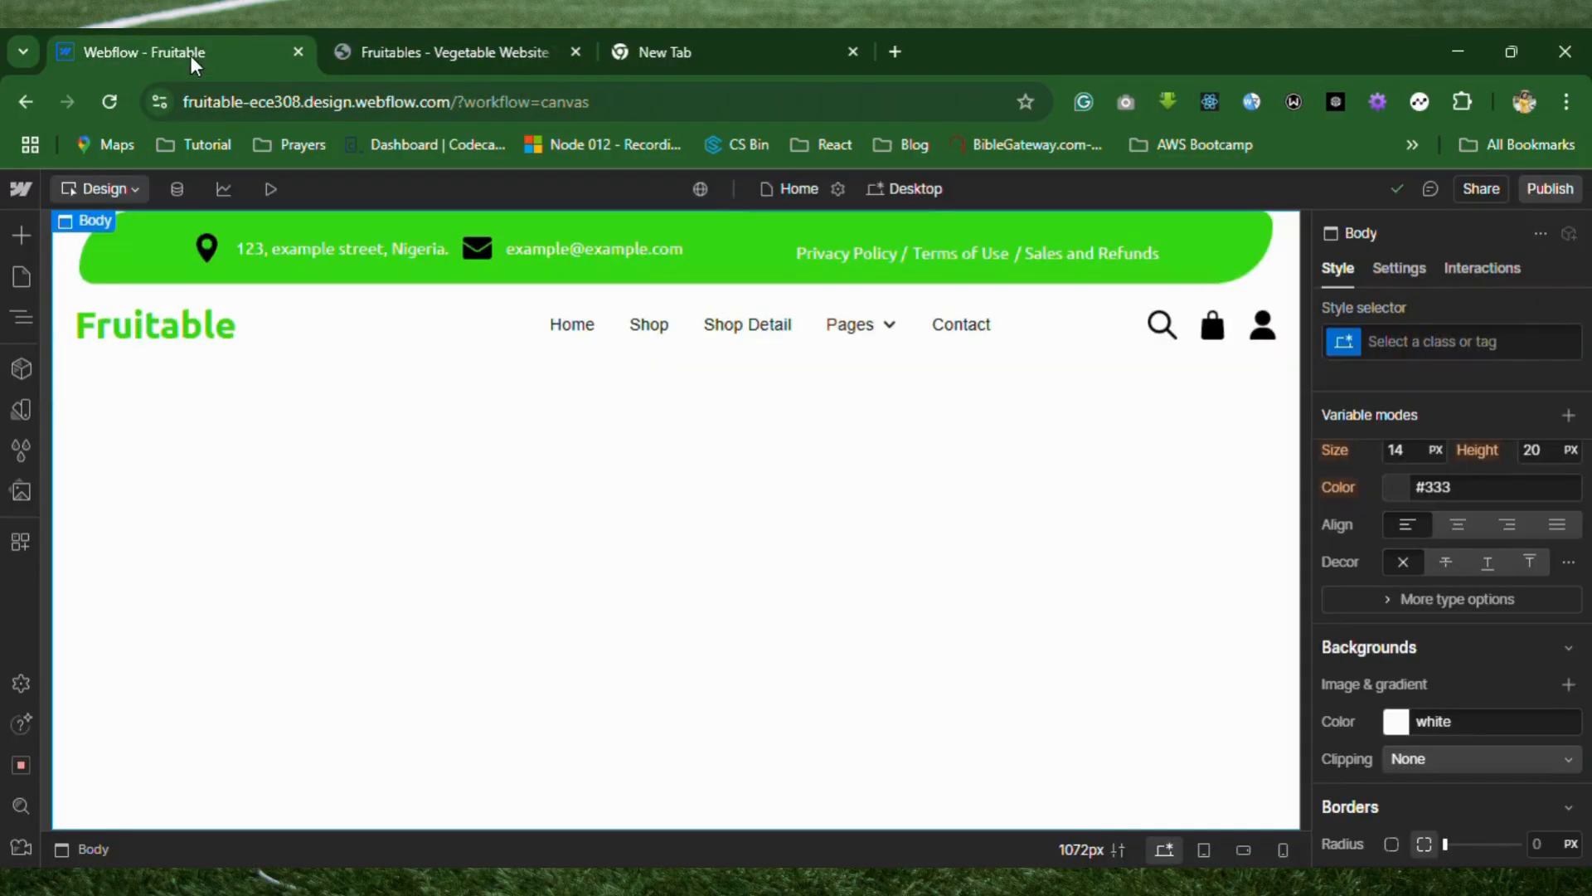
# Try to set the font color of the Nav Link class to #35d814, using the Home link.
pyautogui.click(571, 323)
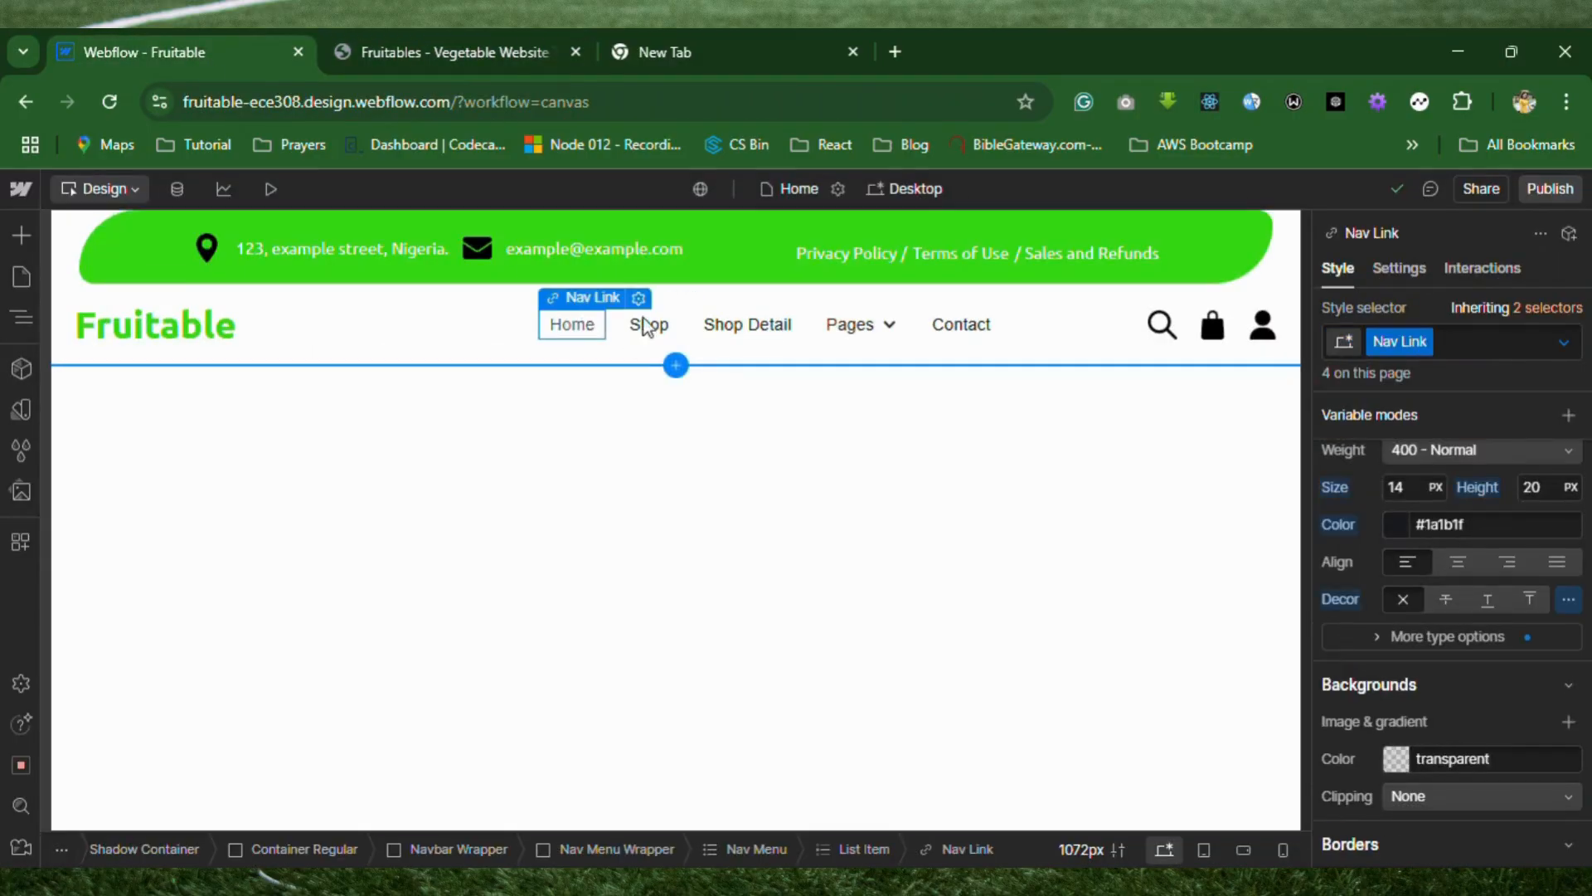
pyautogui.scroll(1, 1426, 560)
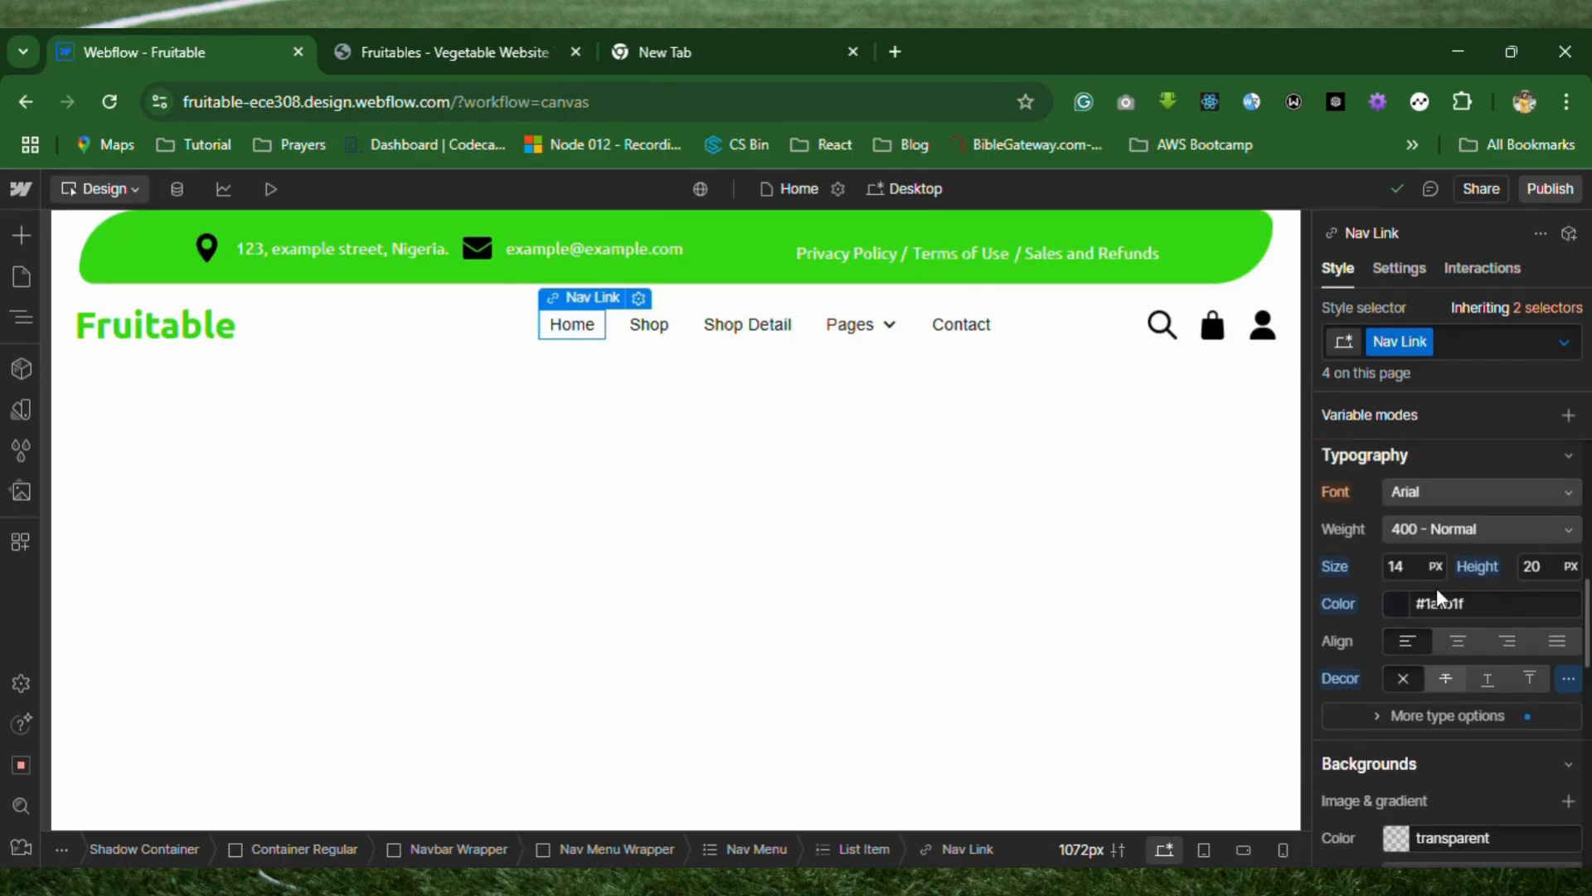
pyautogui.scroll(-2, 1436, 588)
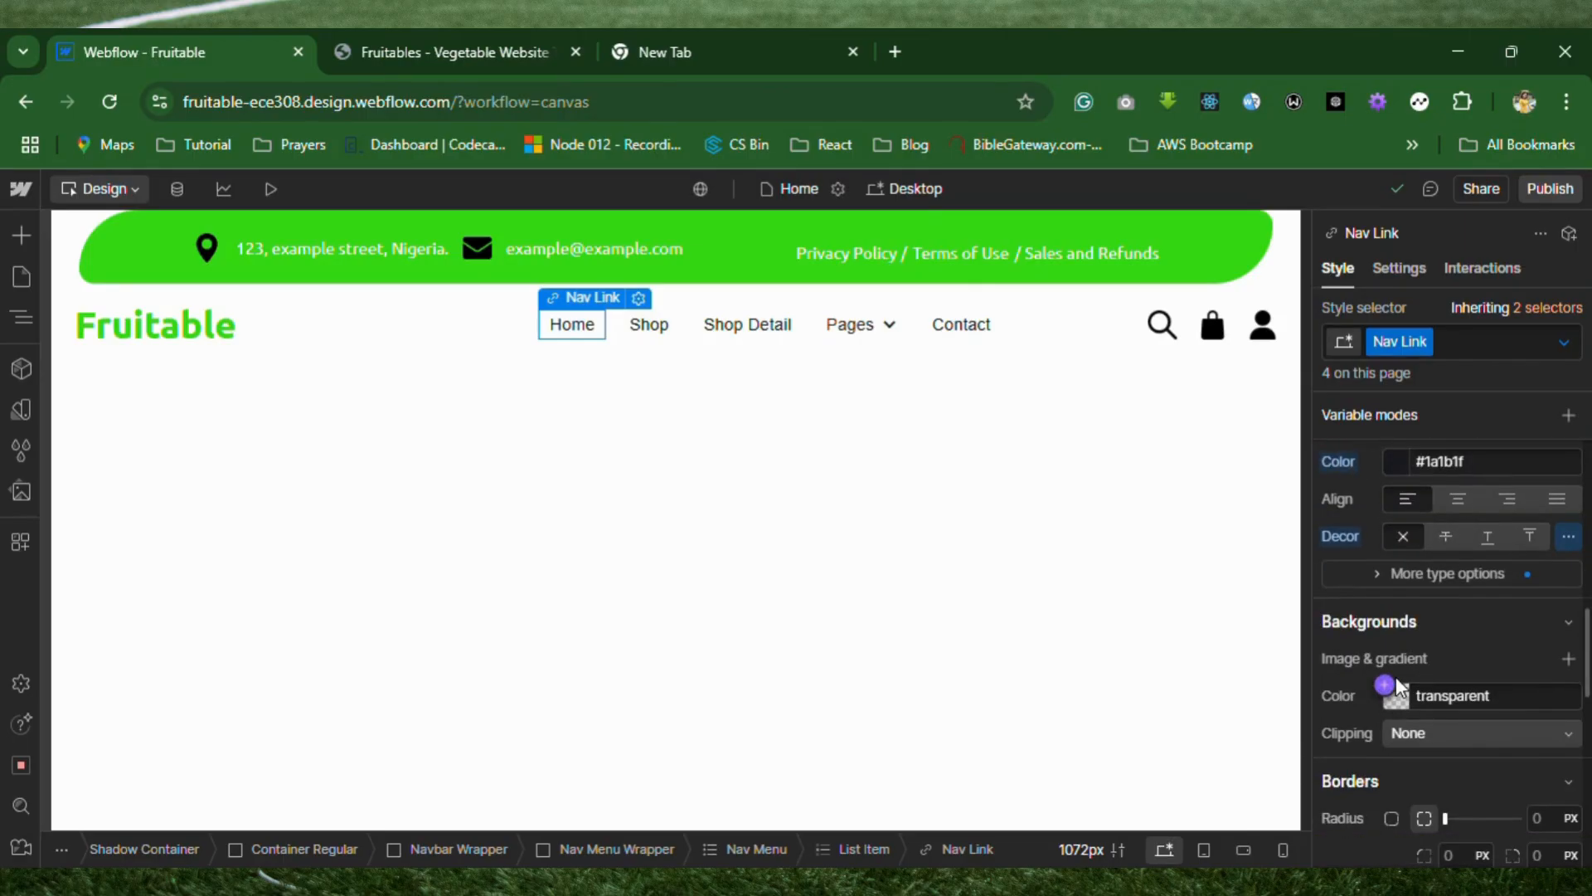
pyautogui.scroll(3, 1396, 677)
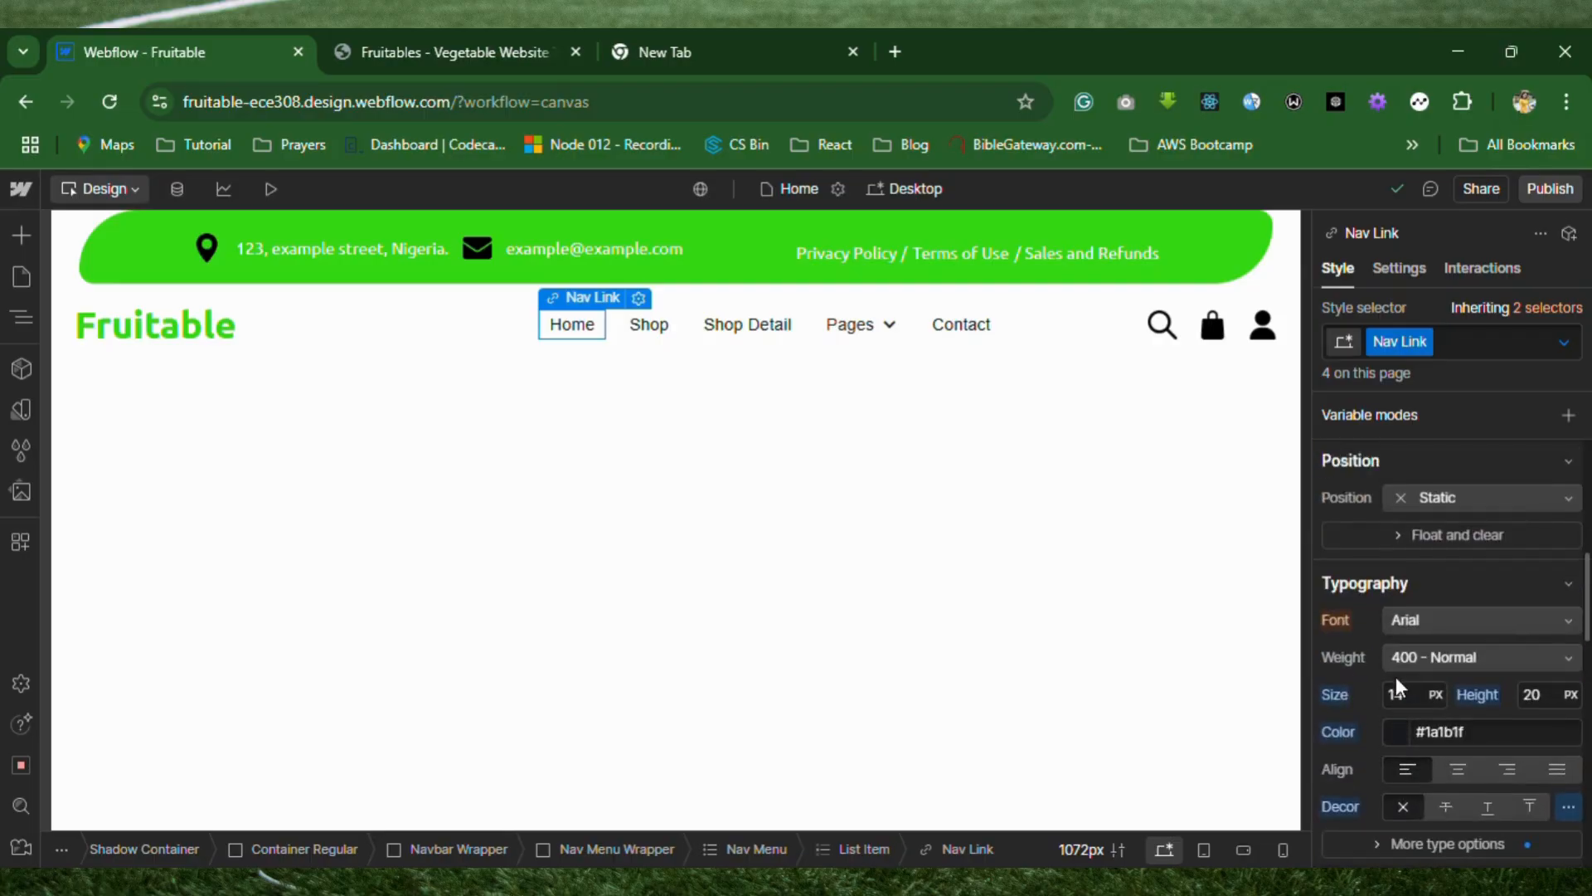
pyautogui.click(1446, 743)
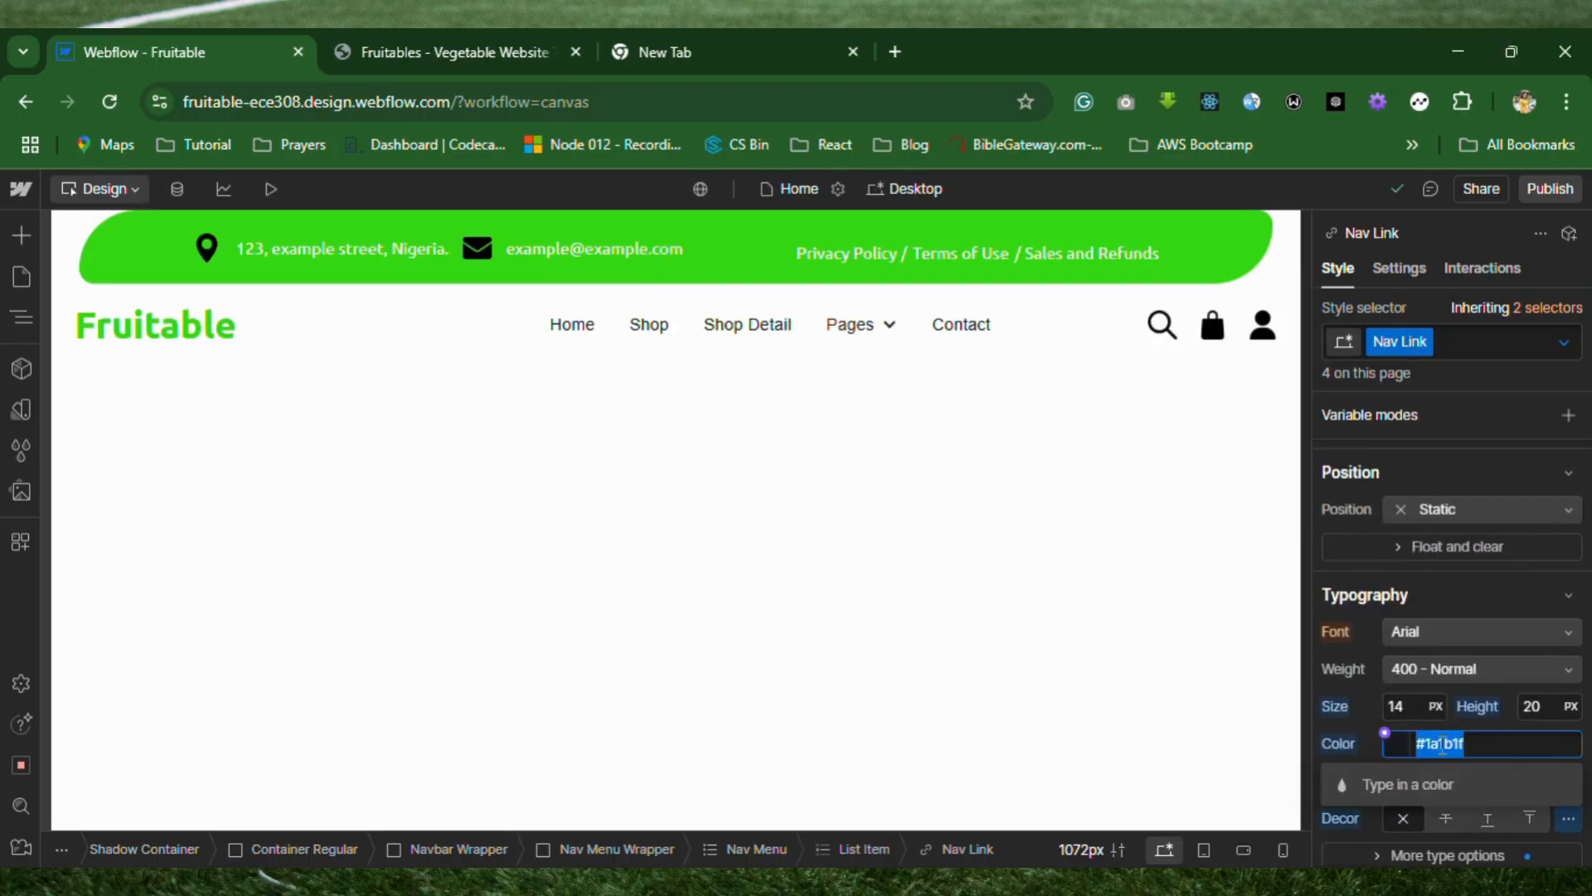
pyautogui.write('#35d814')
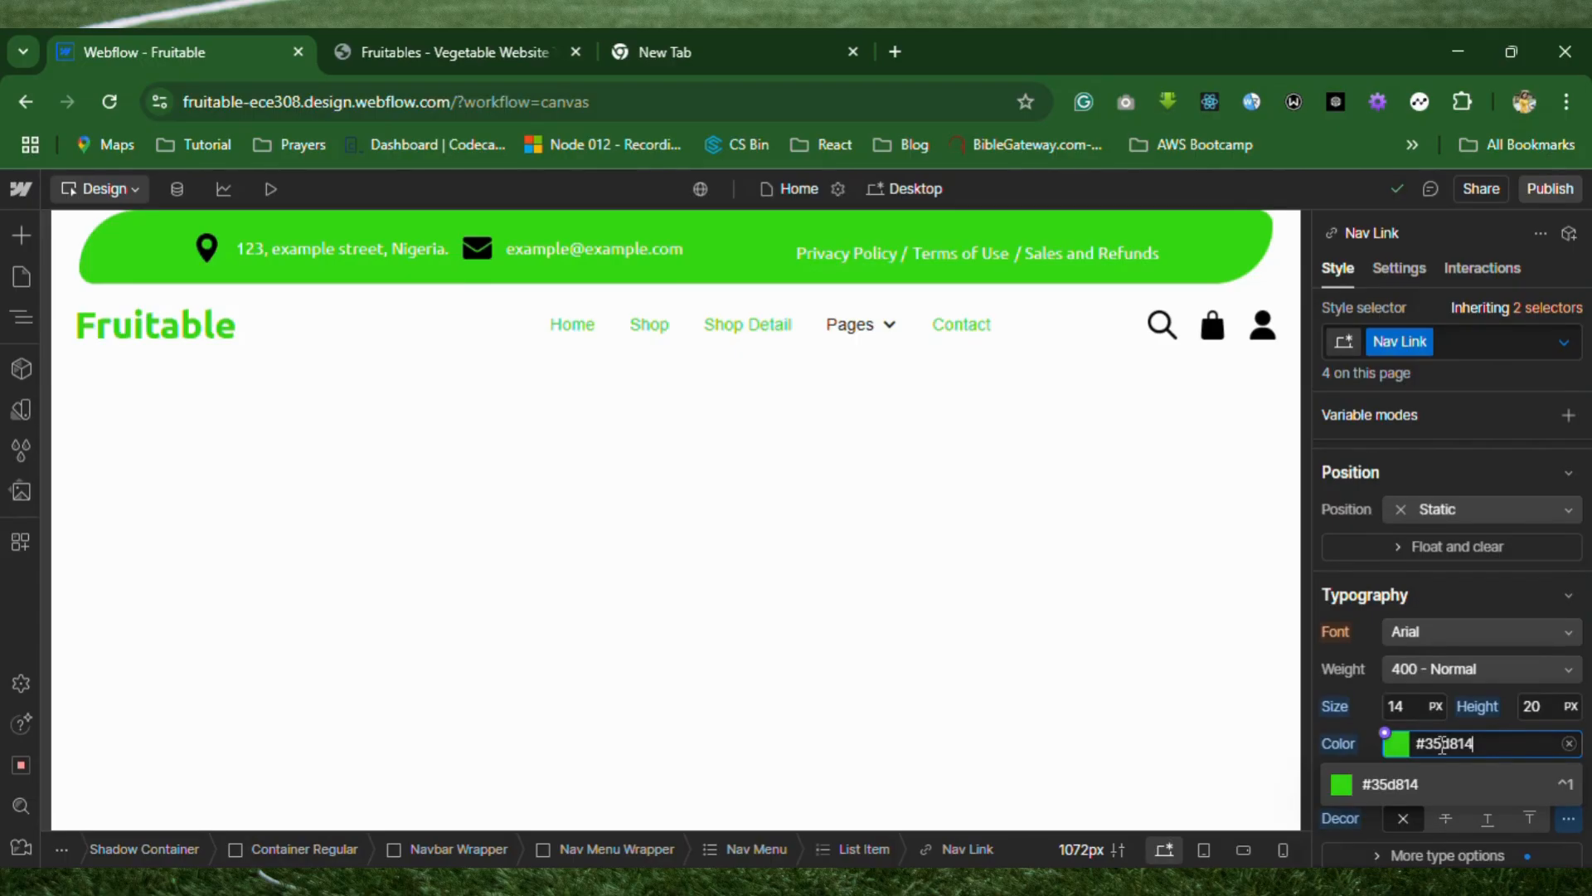
pyautogui.click(1142, 694)
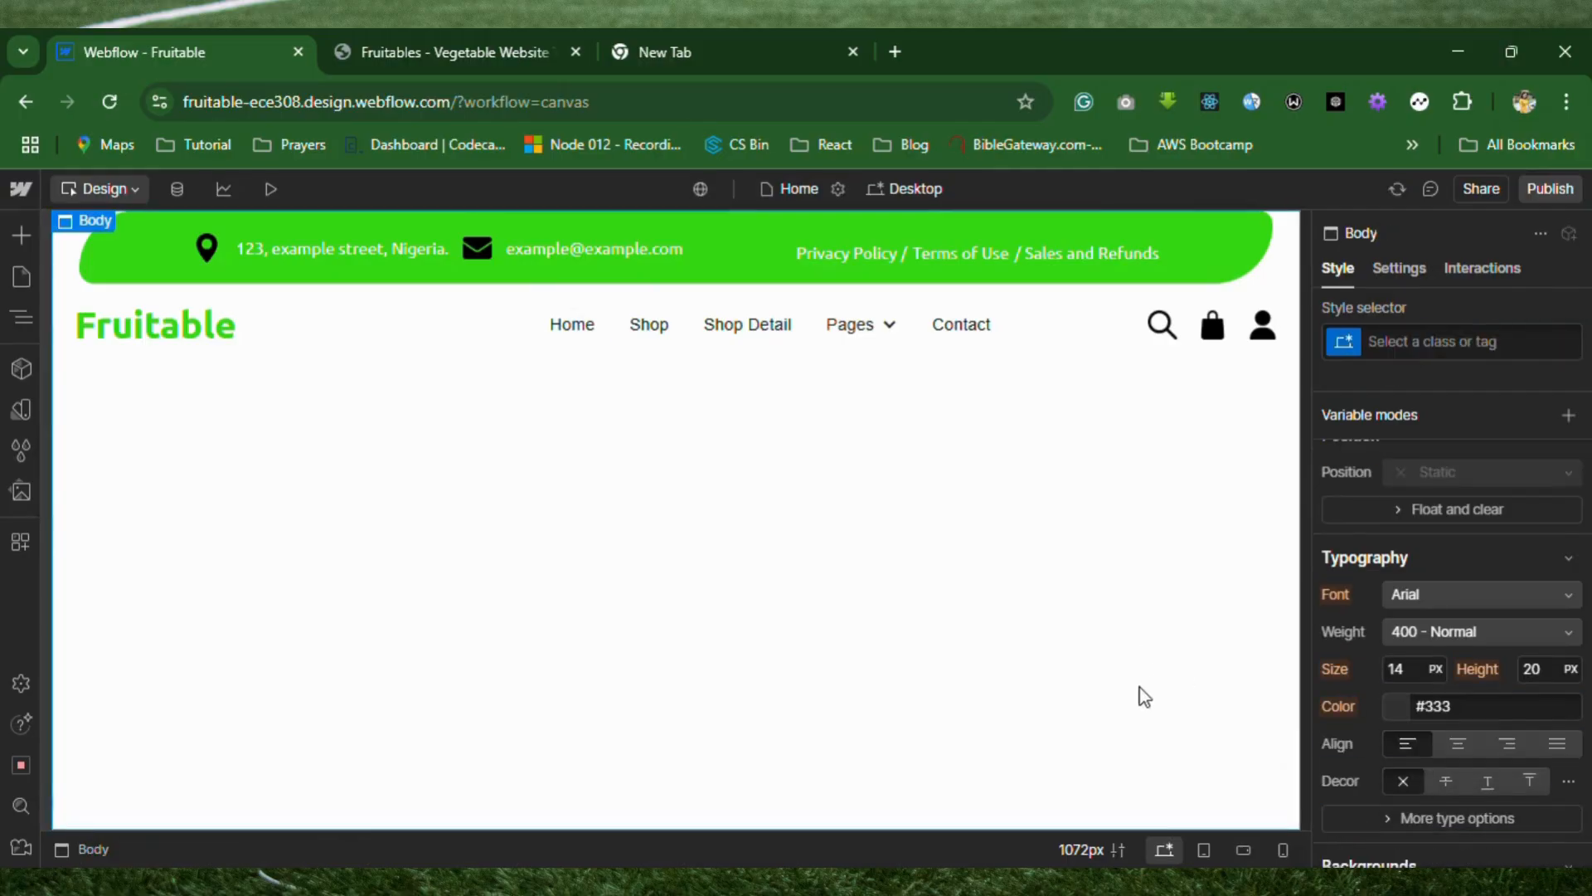
# Create a combo class named active on the Home link in the navbar.
pyautogui.click(584, 328)
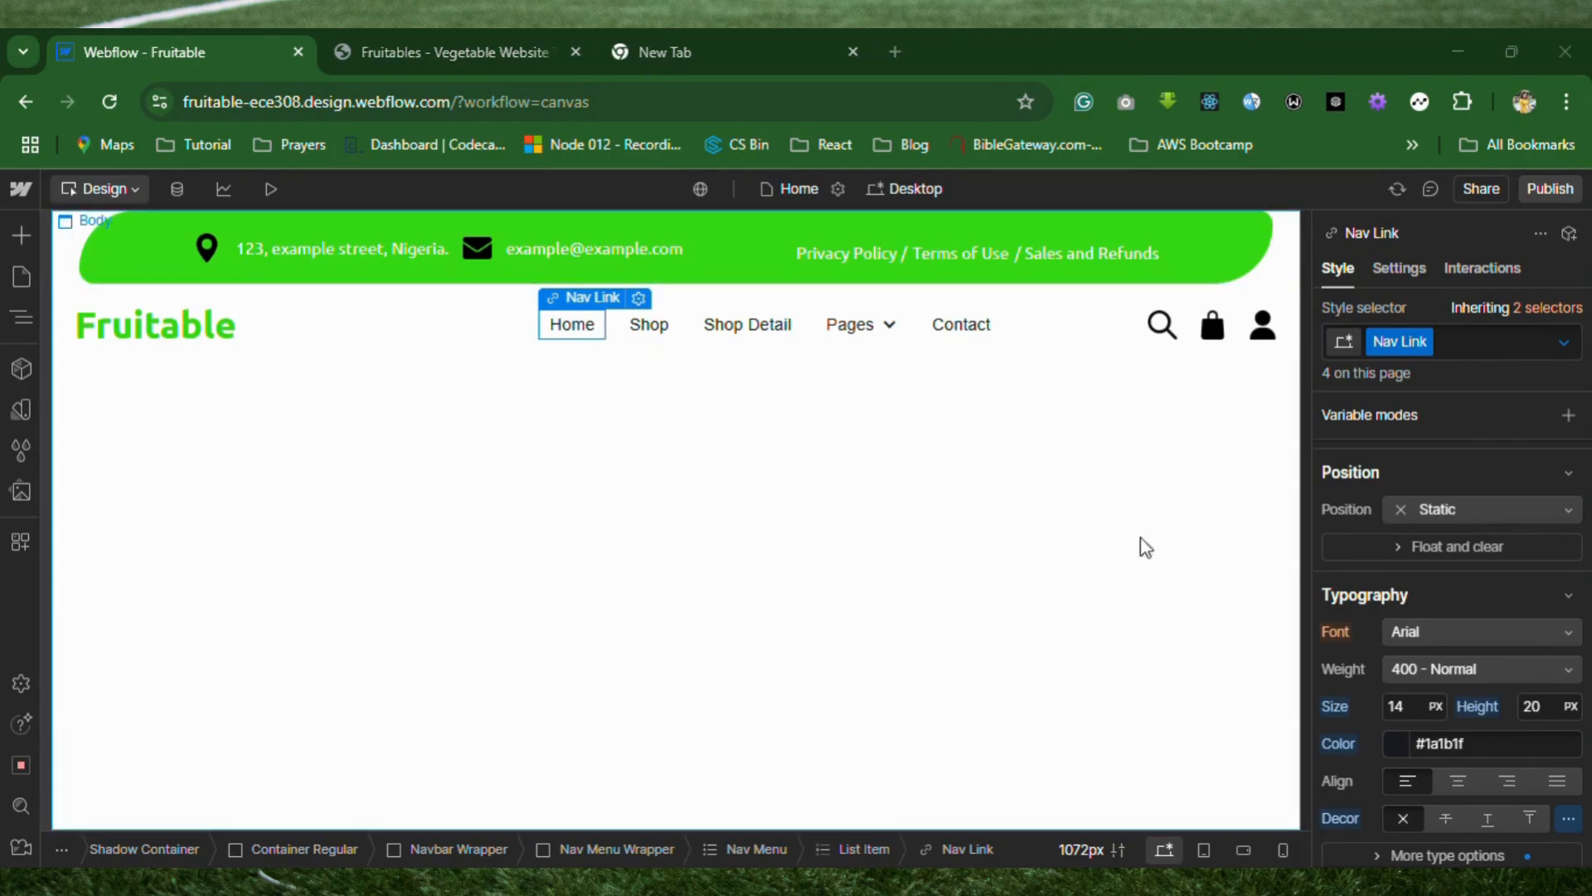
pyautogui.click(1472, 337)
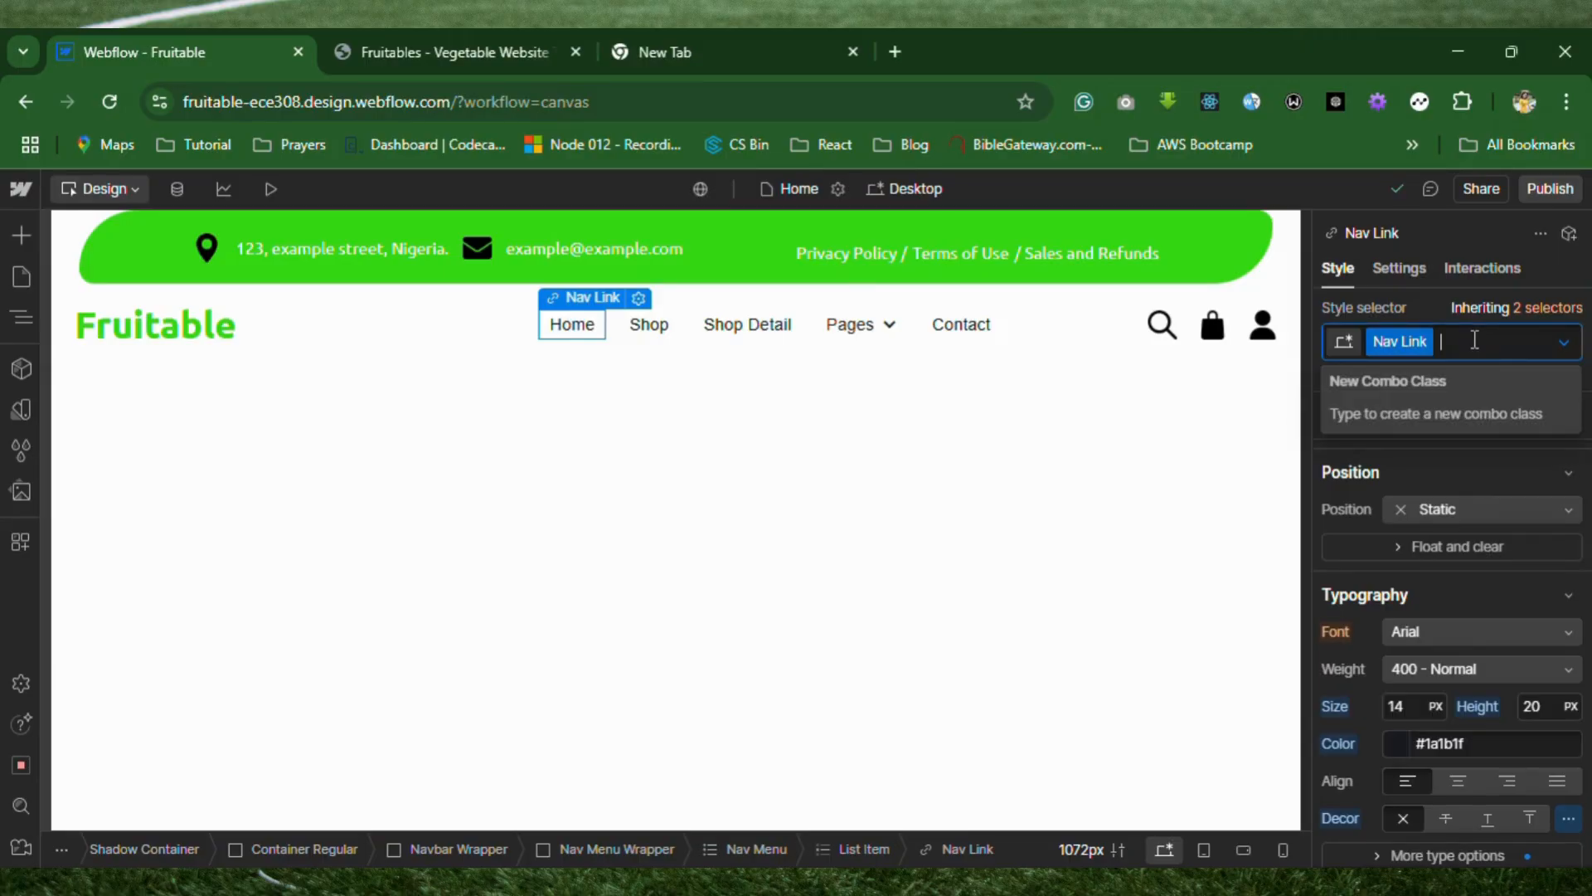
pyautogui.write('activw')
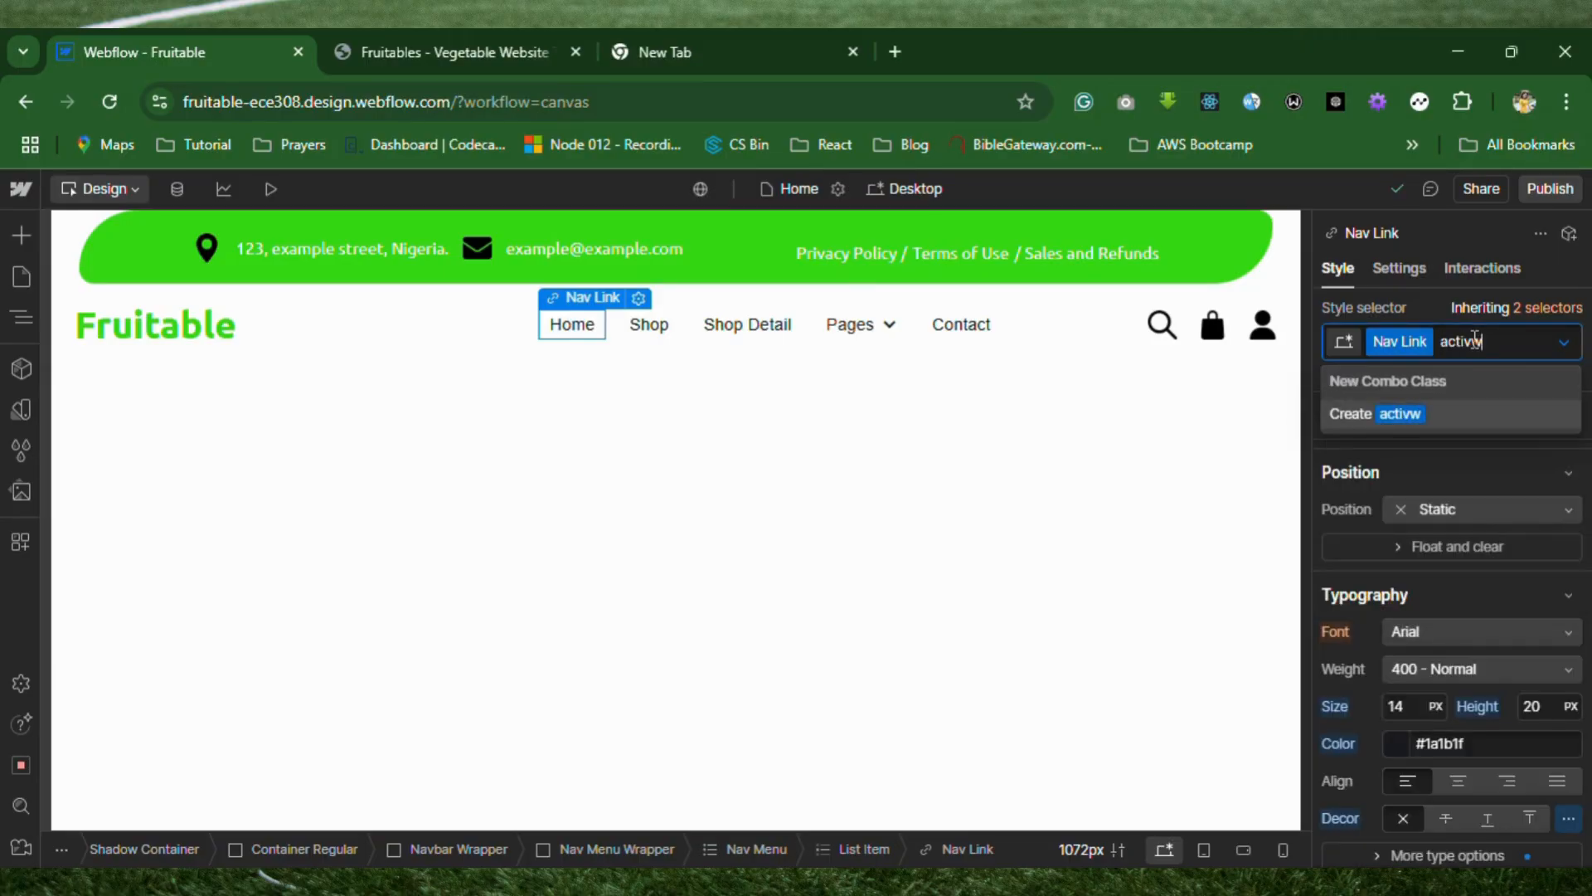
pyautogui.press('BackSpace')
pyautogui.write('e')
pyautogui.press('Return')
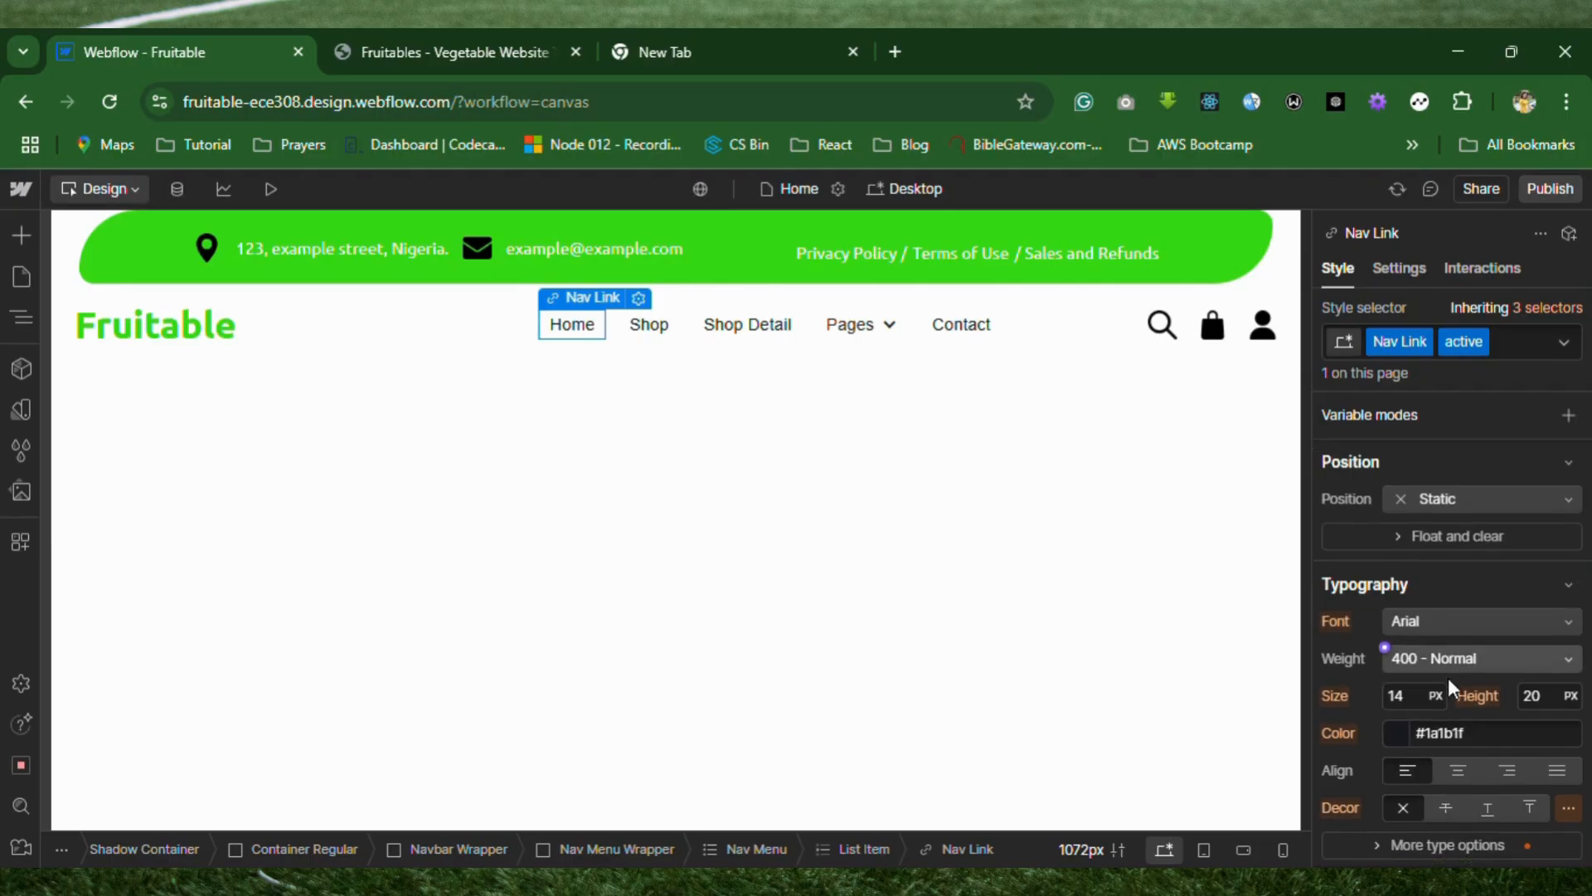
# Set the font color of the Home link's active combo class to #35d814.
pyautogui.scroll(-2, 1448, 678)
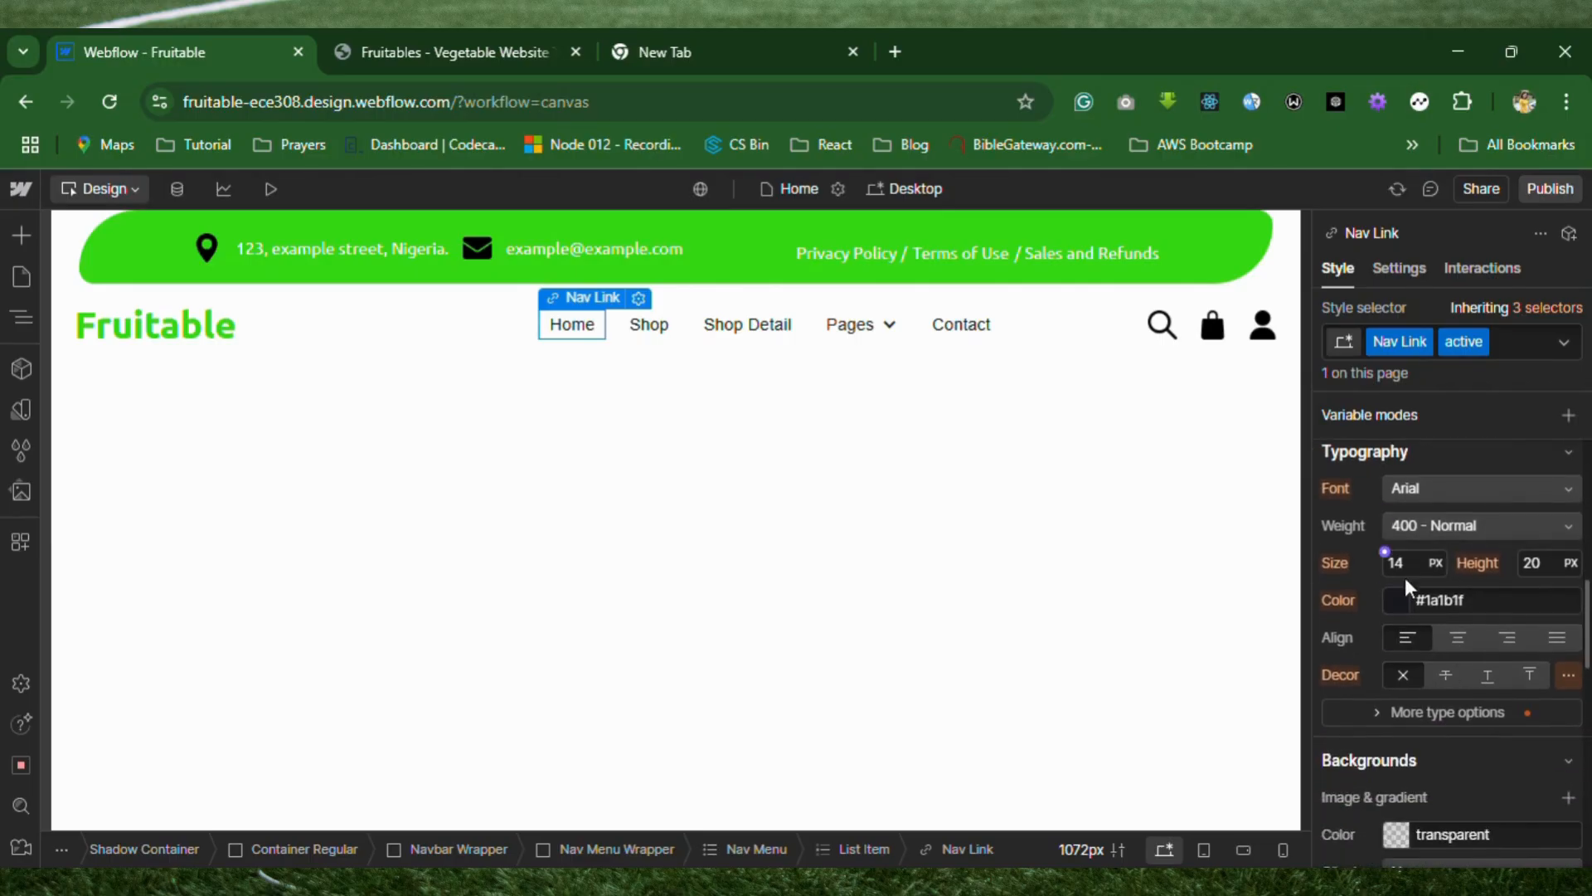
pyautogui.click(1443, 600)
pyautogui.write('#35d814')
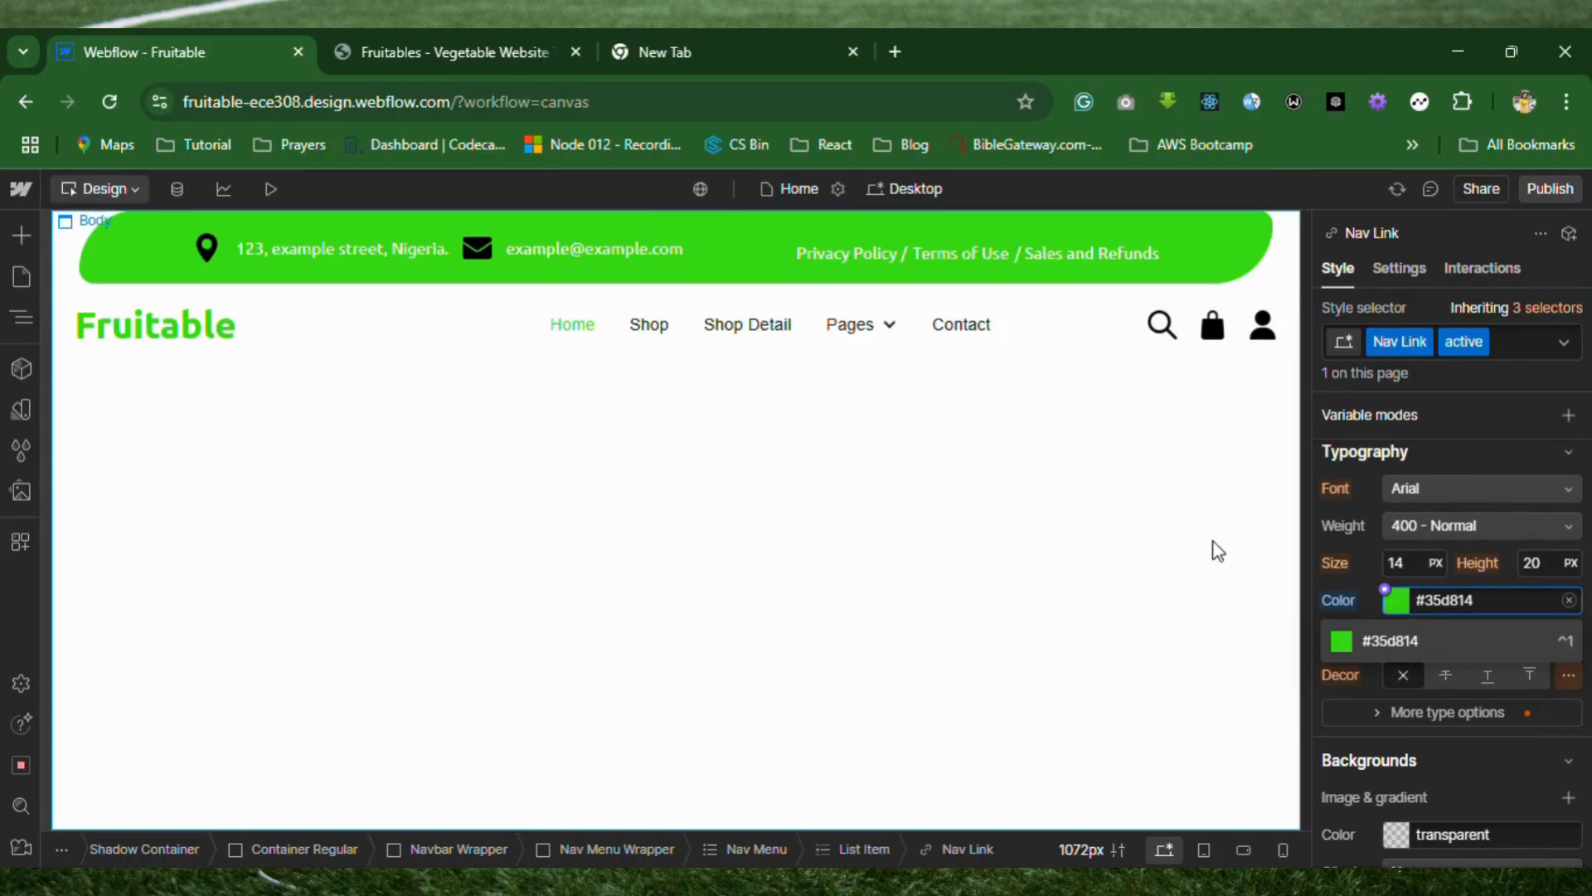
pyautogui.press('Return')
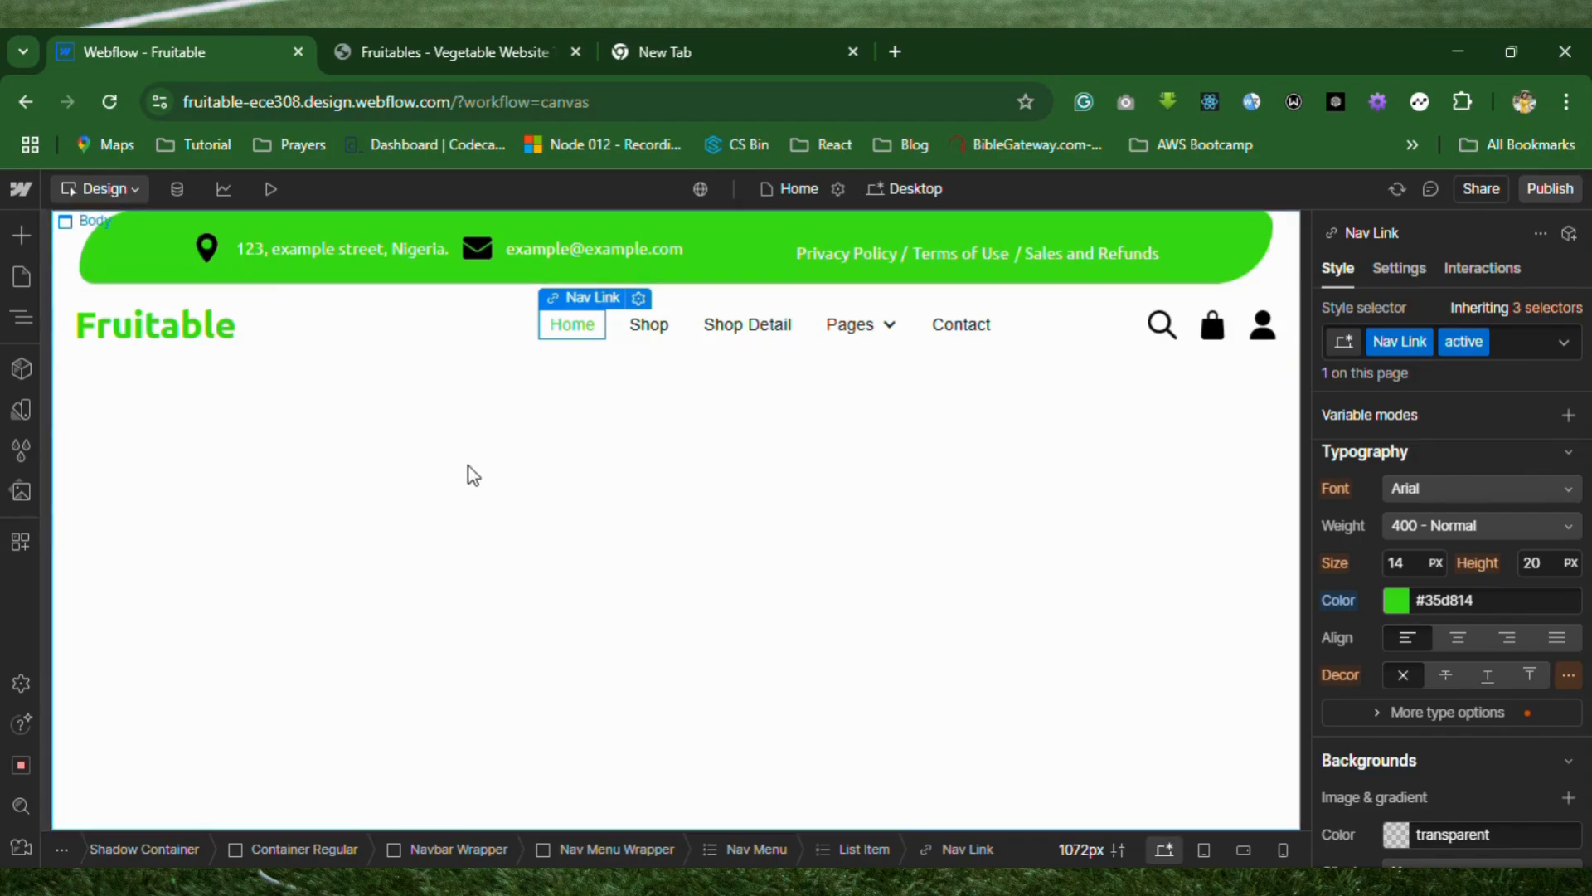
# Preview the page and compare its header with the Fruitables template, then return to the design canvas.
pyautogui.click(466, 51)
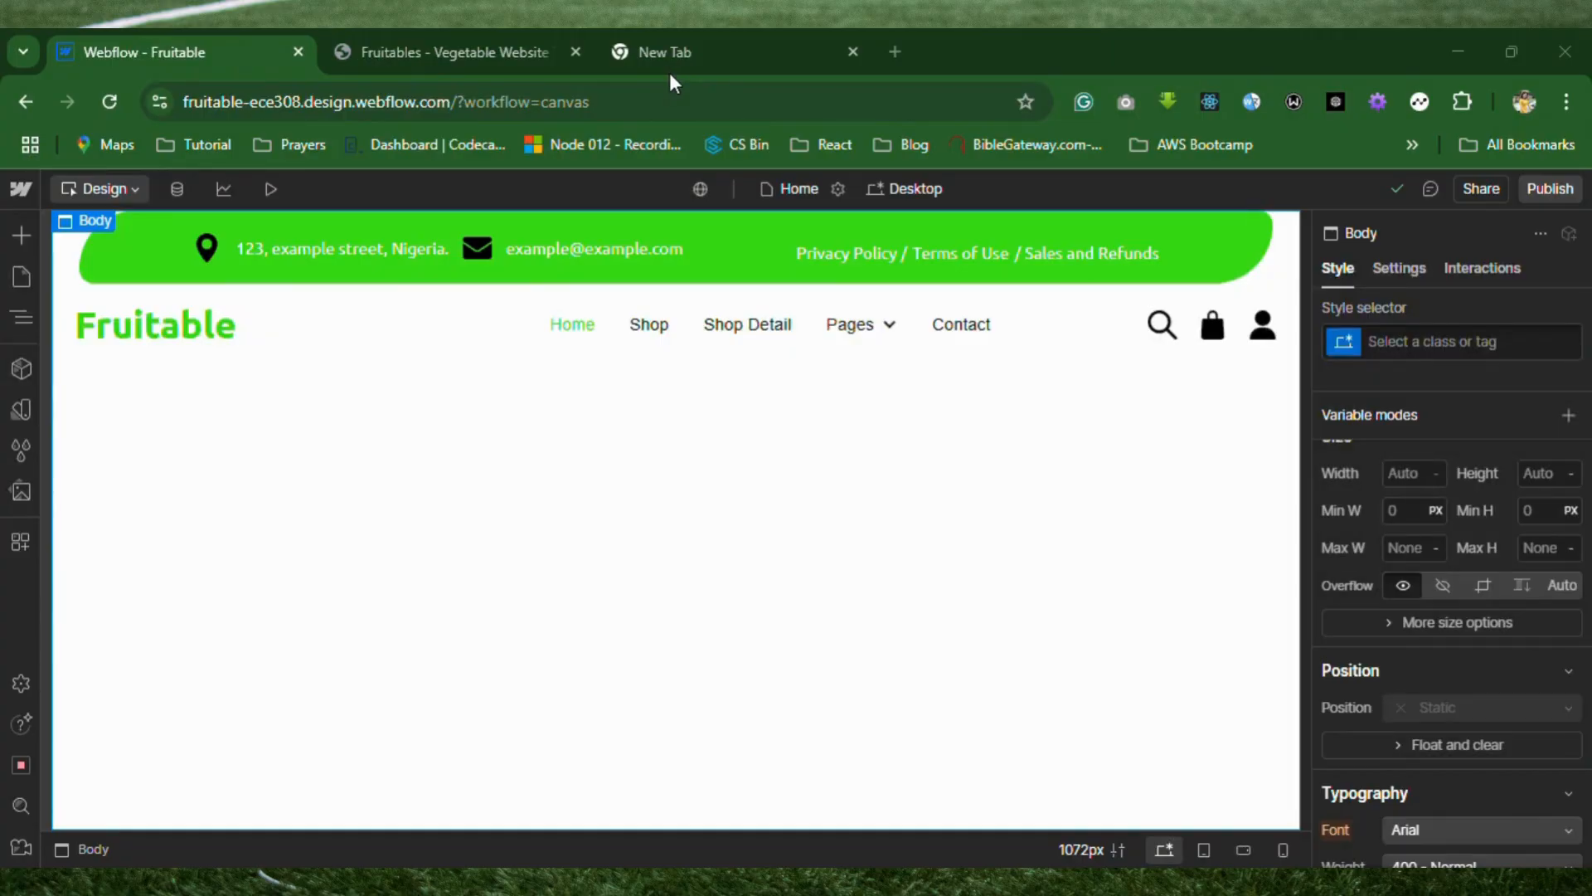
pyautogui.click(271, 190)
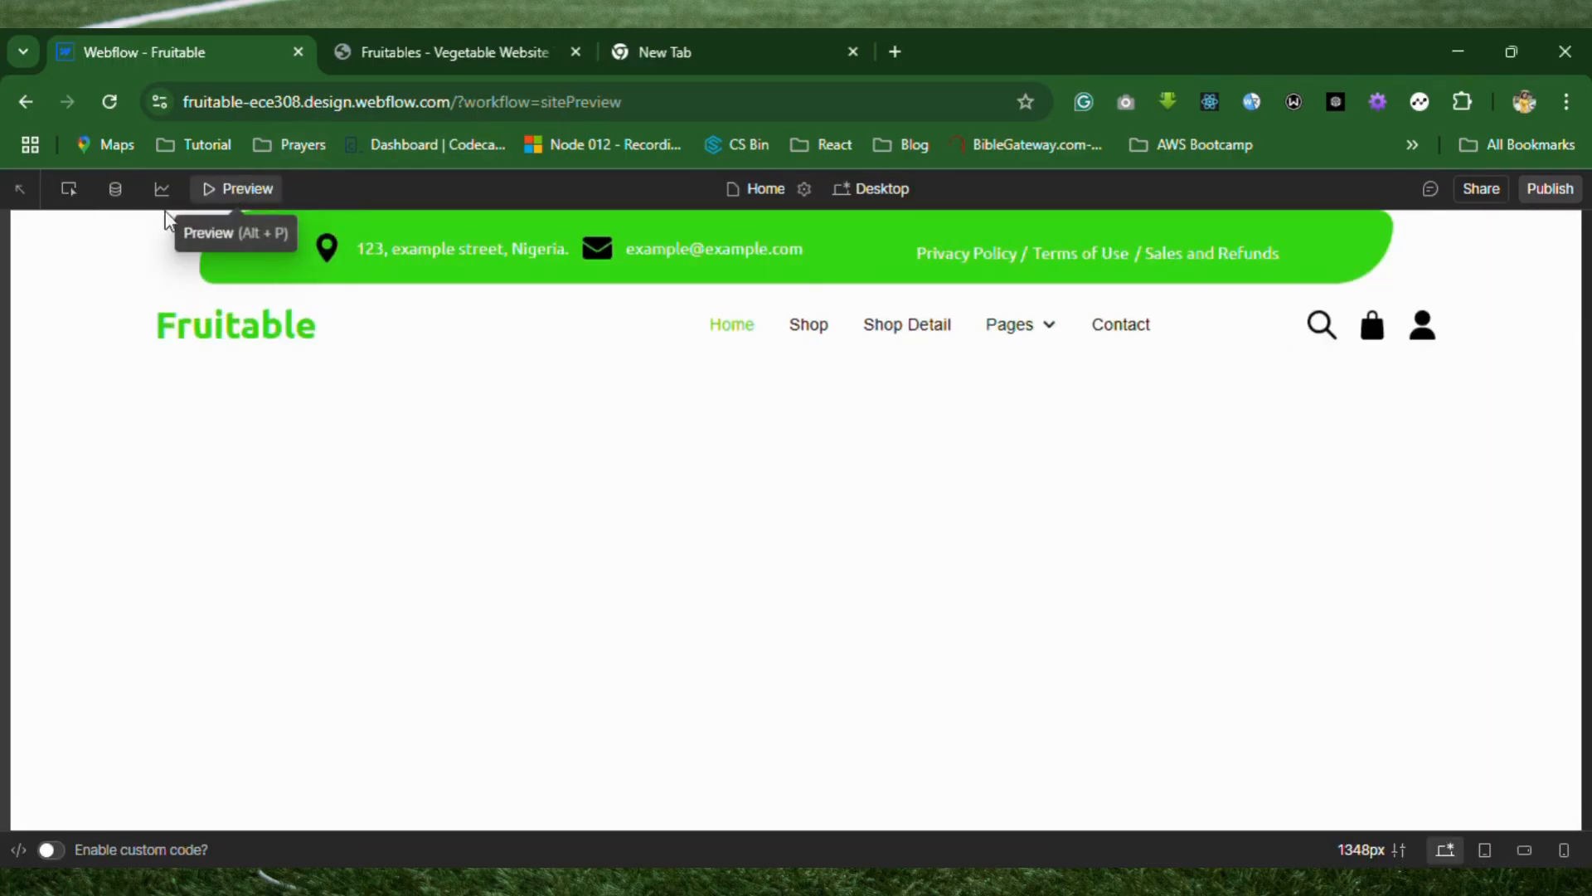
pyautogui.click(456, 51)
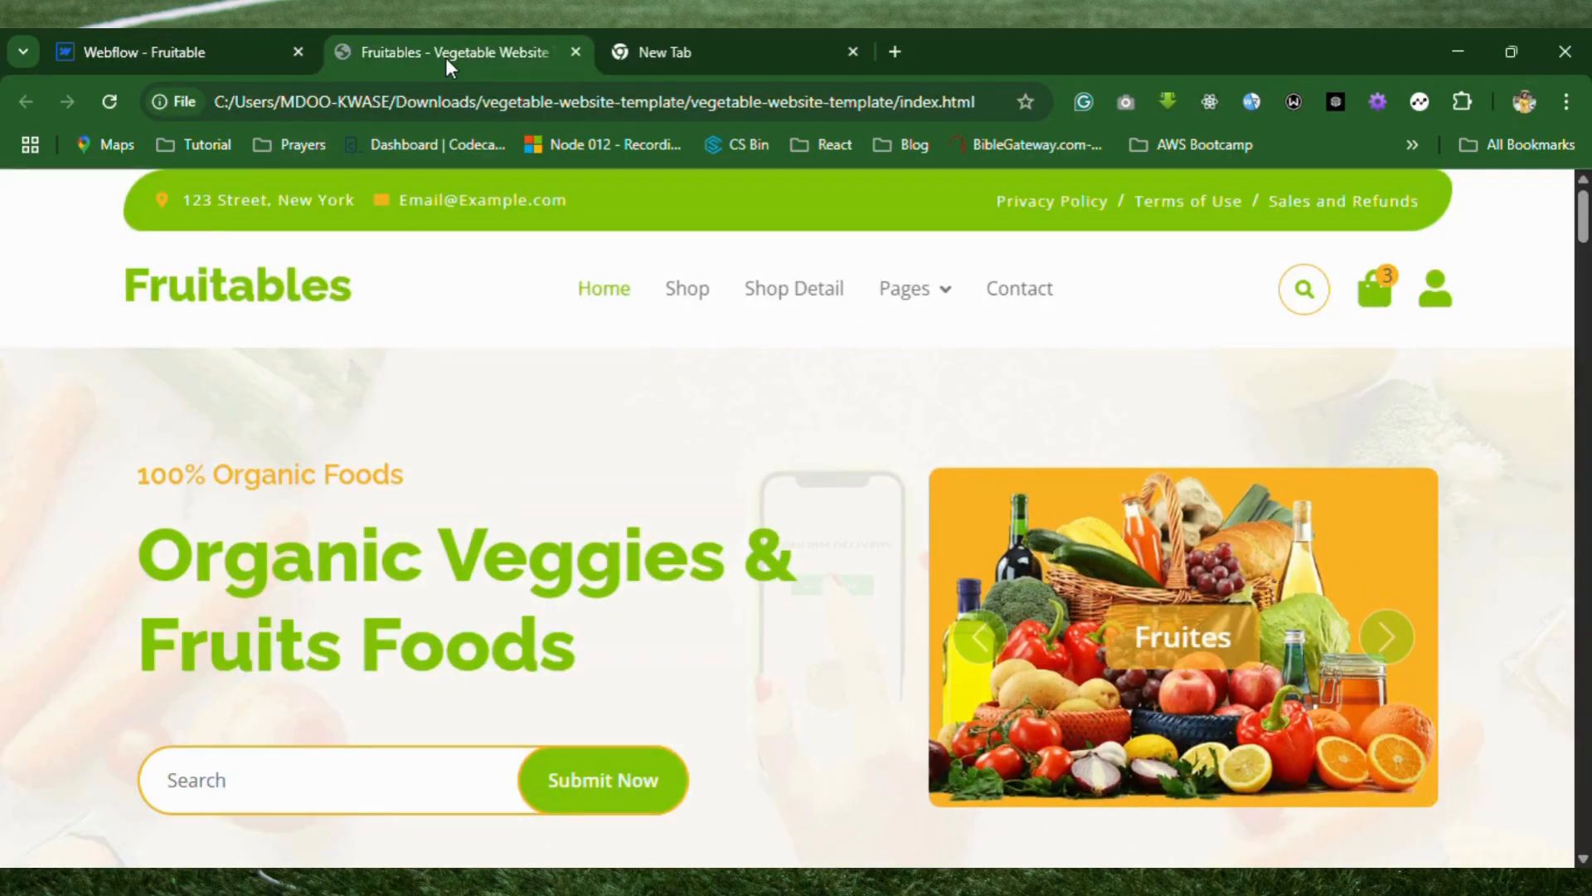
pyautogui.click(199, 58)
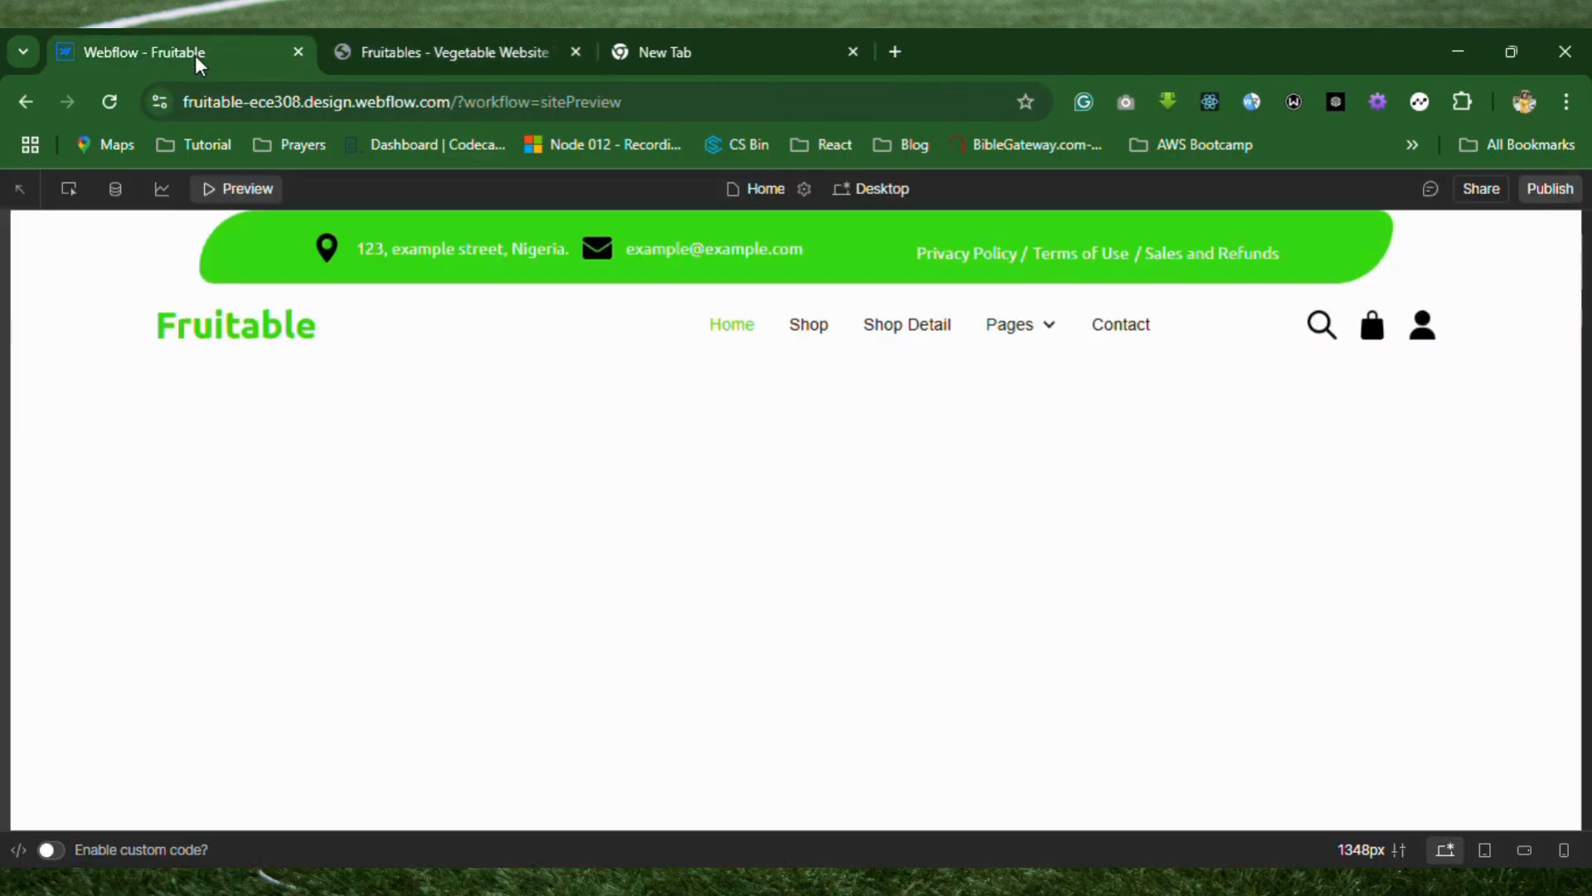
pyautogui.click(239, 196)
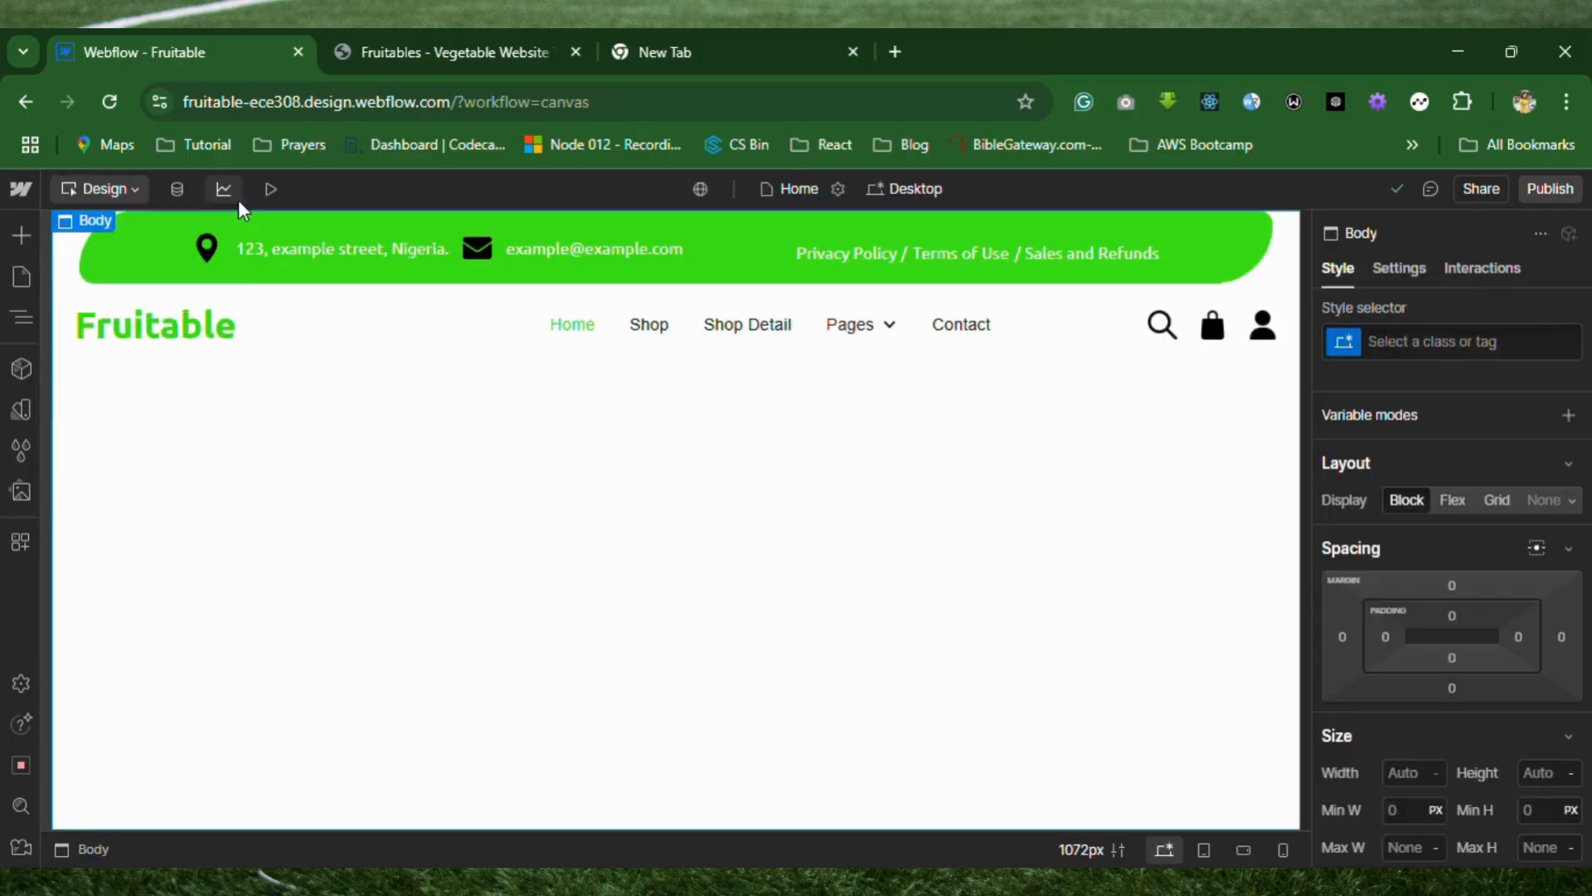
# Set the maximum width of the nav-info bar to 1100 px and check it in the preview.
pyautogui.click(148, 266)
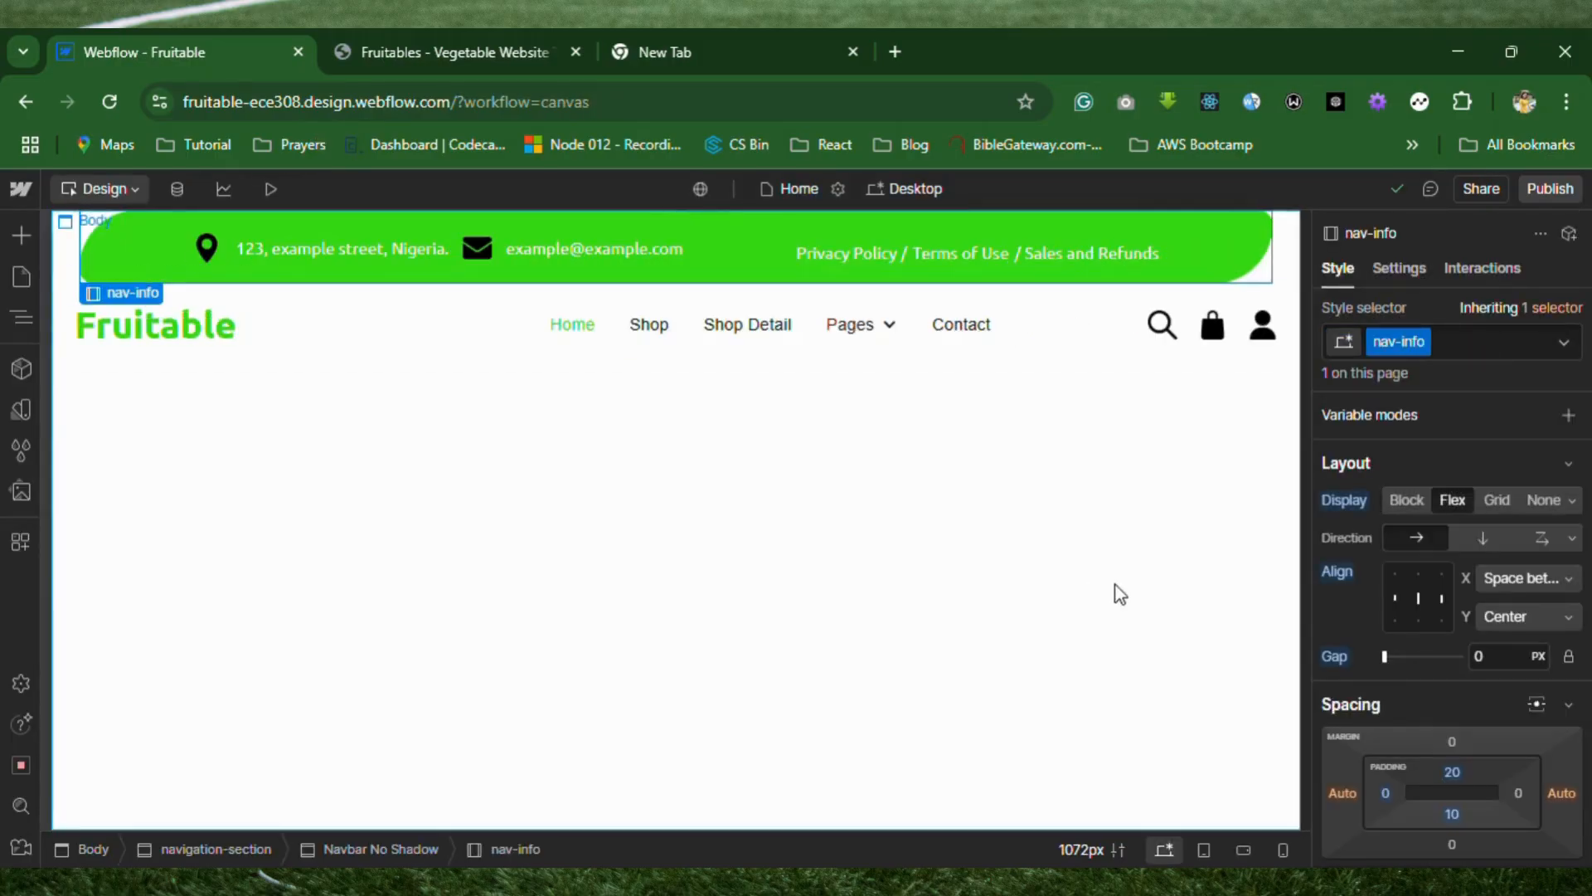
pyautogui.scroll(-5, 1415, 712)
pyautogui.click(1423, 615)
pyautogui.write('1100')
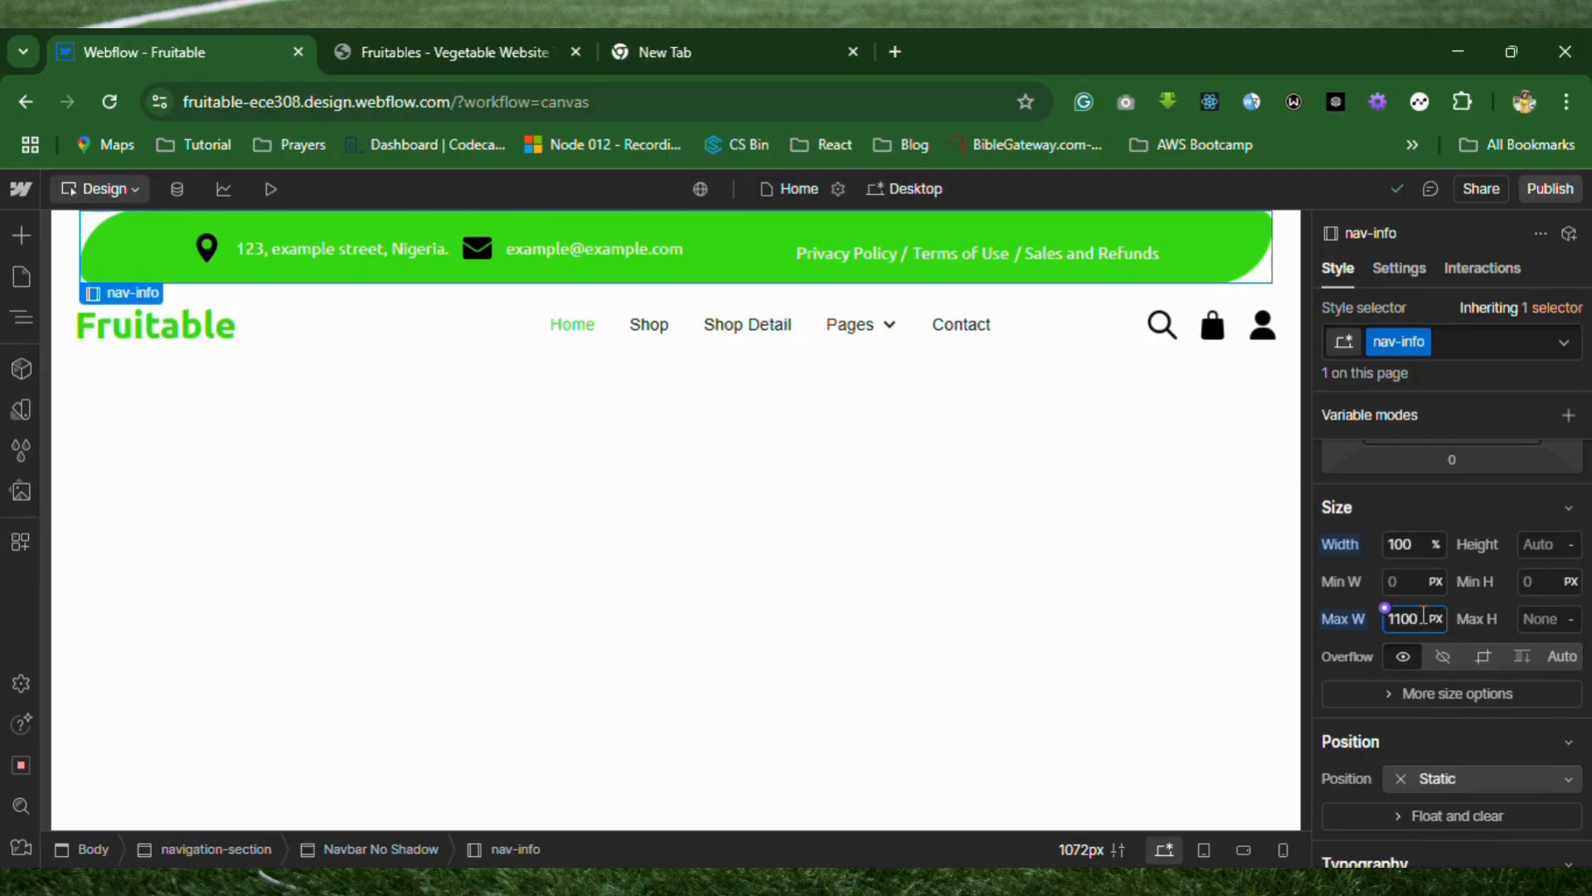
pyautogui.press('Return')
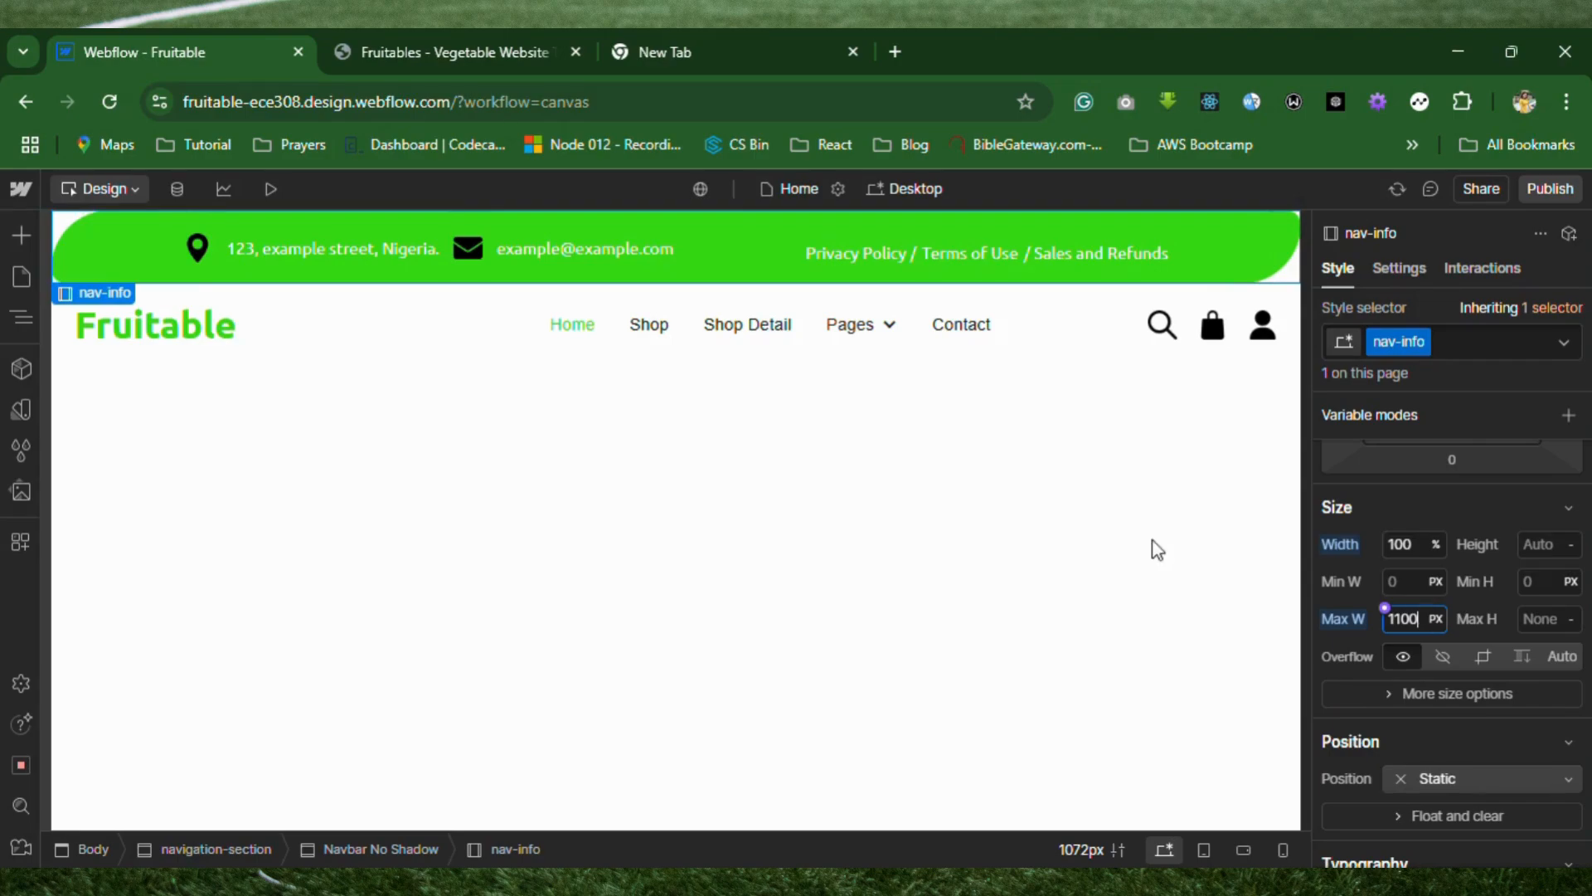
pyautogui.click(279, 189)
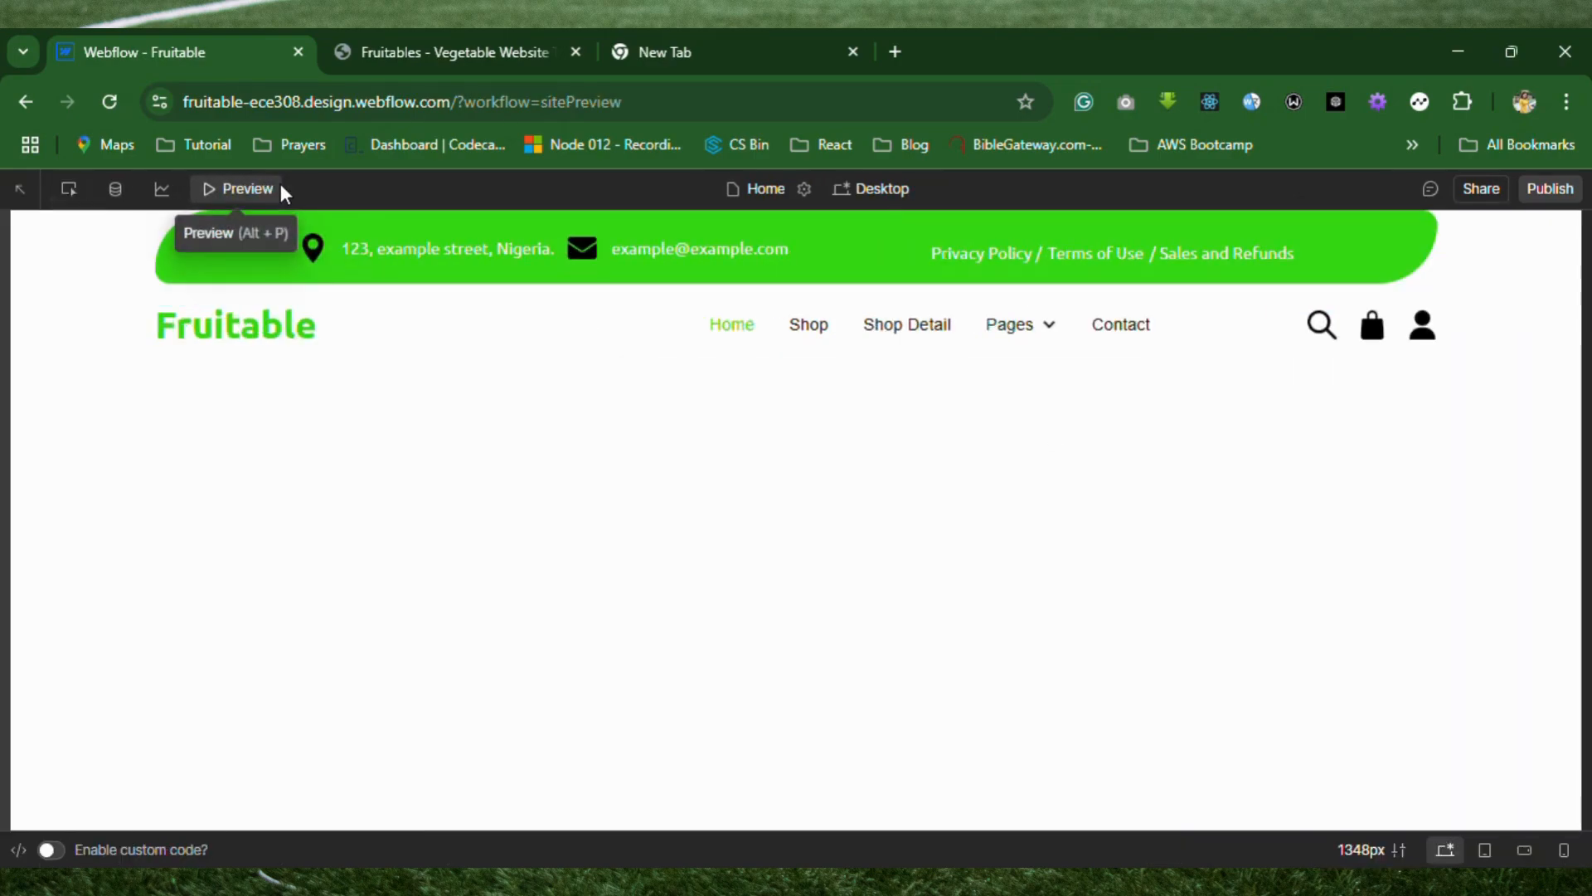
pyautogui.click(253, 189)
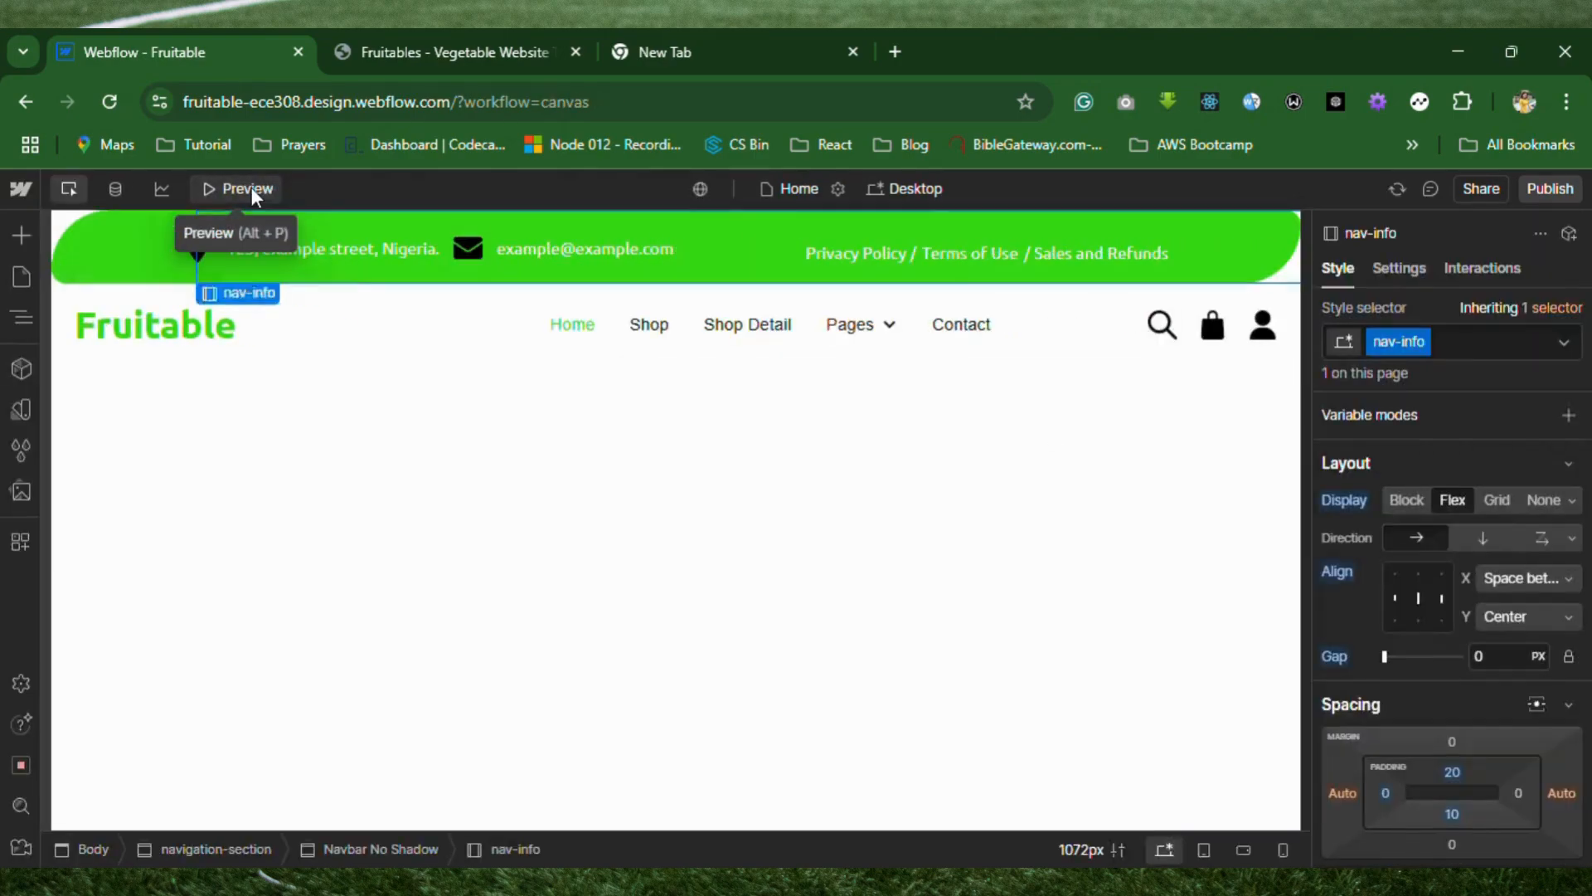
# Set the left margin of the nav-info-left block to -140 px.
pyautogui.click(204, 267)
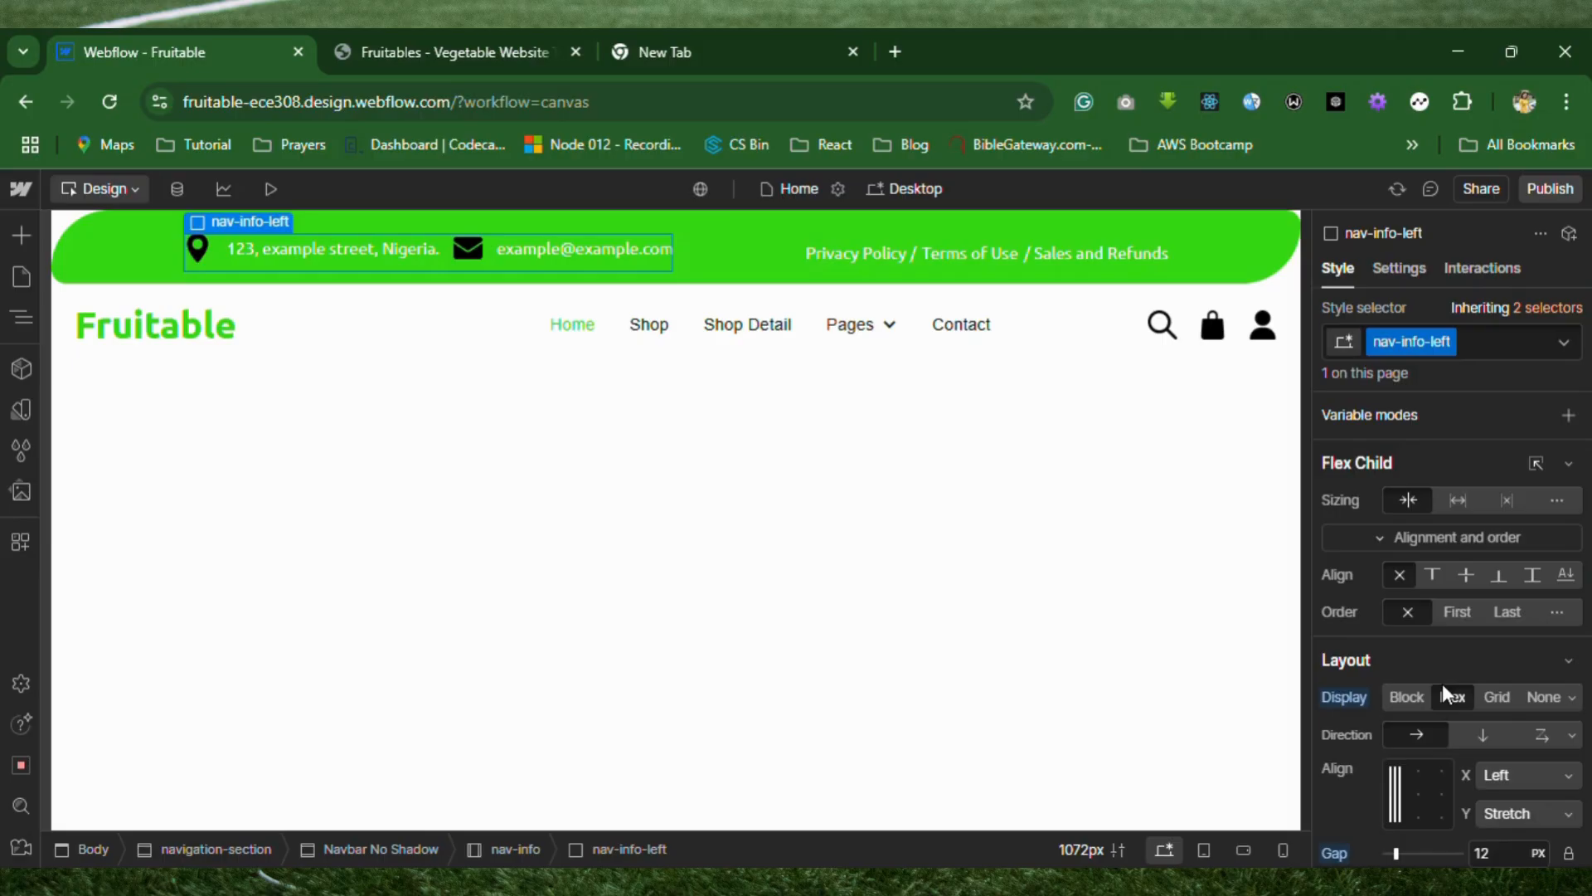
pyautogui.scroll(-3, 1441, 684)
pyautogui.scroll(3, 1441, 684)
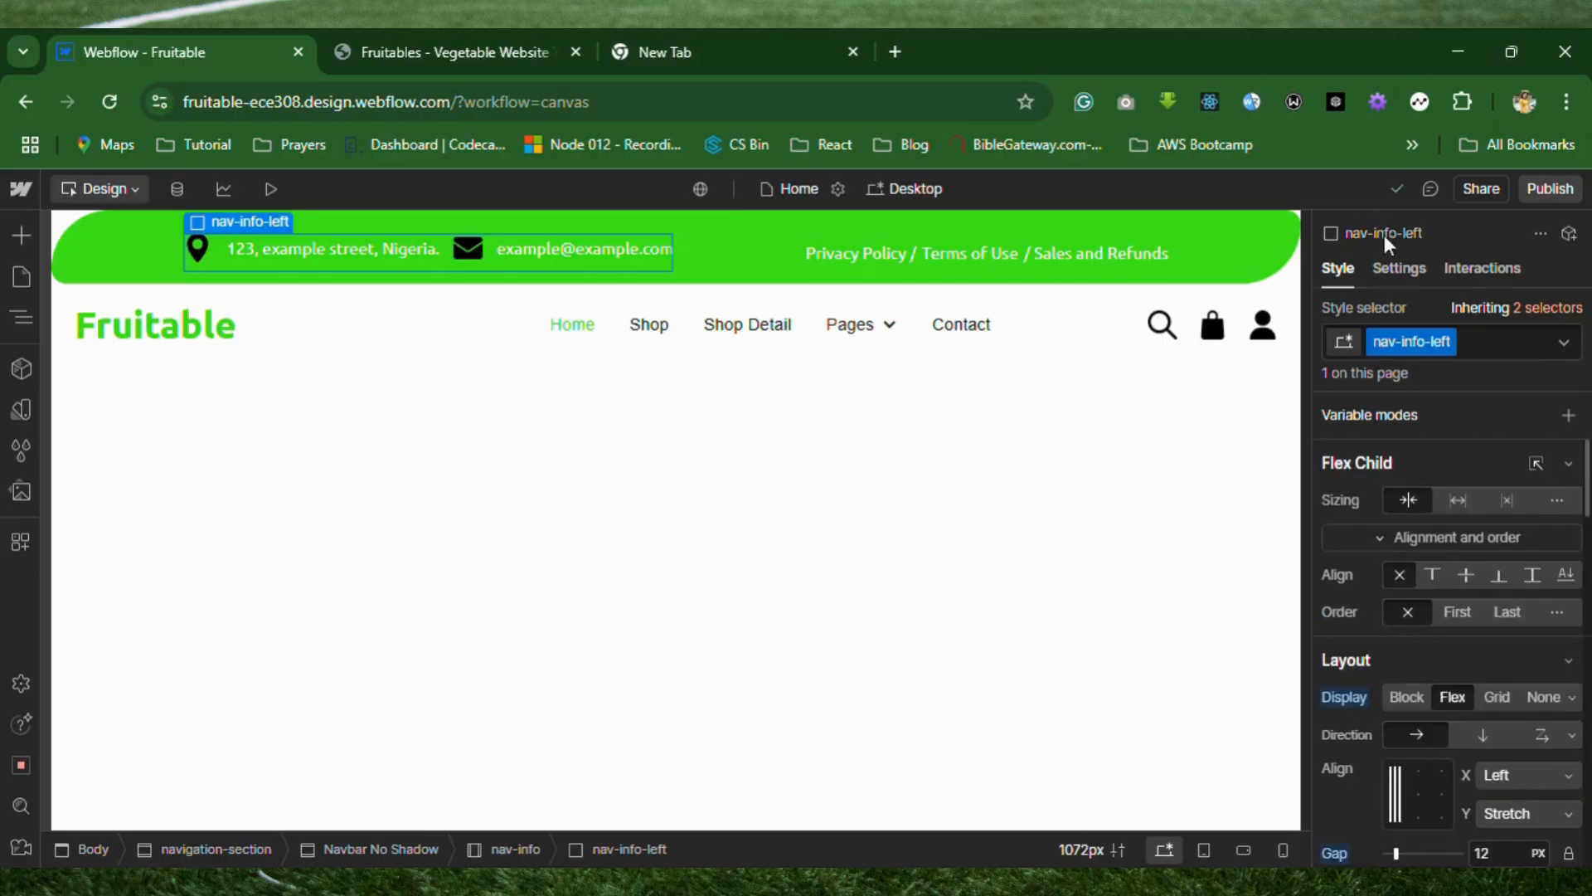
pyautogui.scroll(-5, 1409, 487)
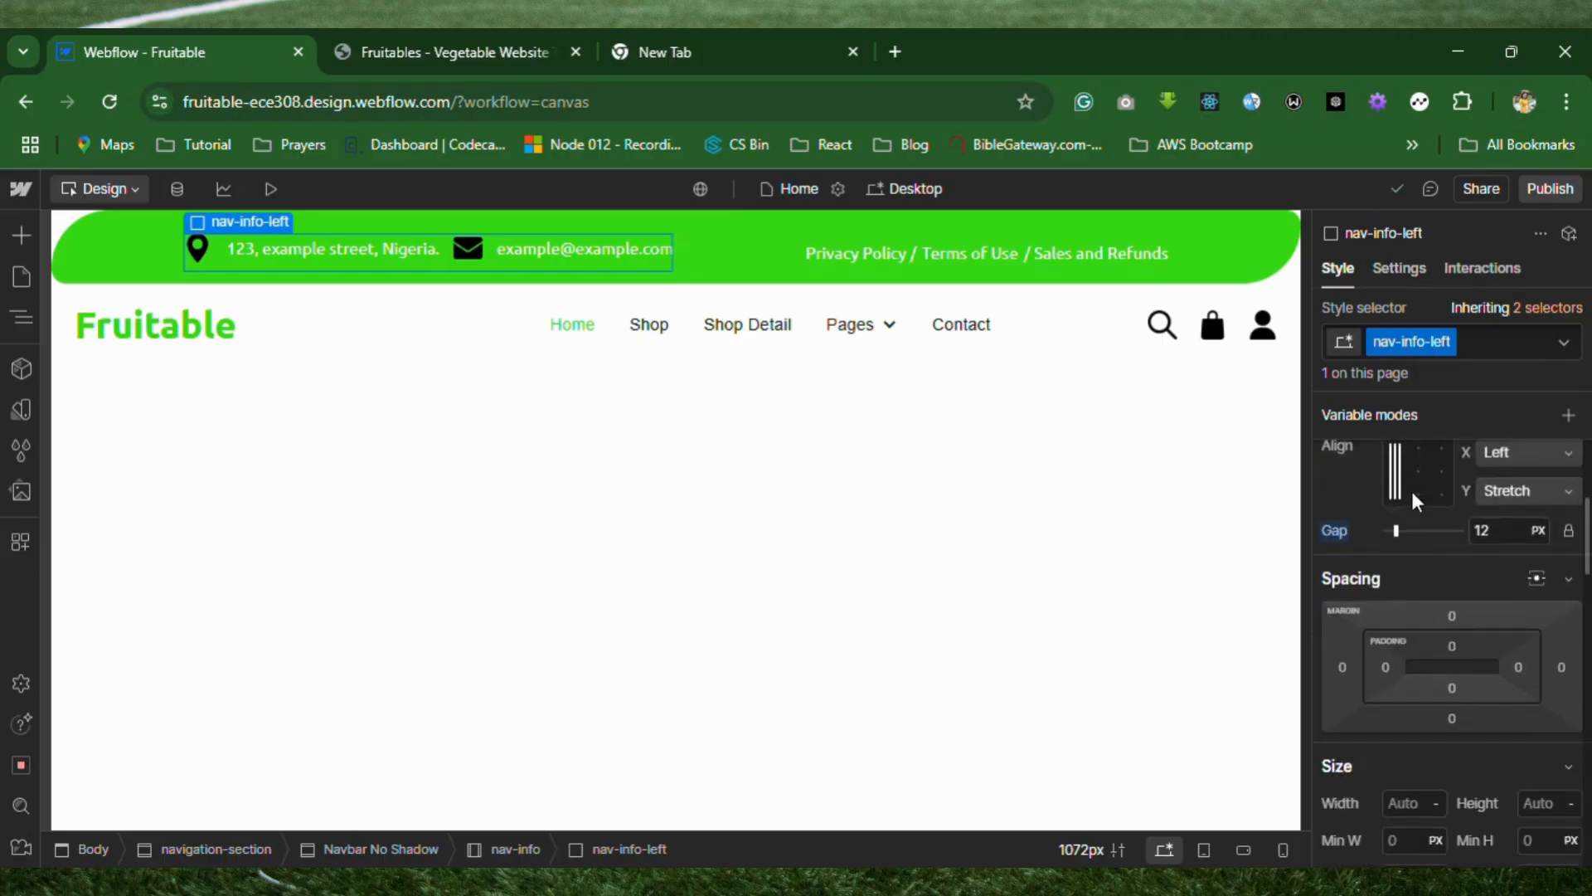
pyautogui.click(1347, 545)
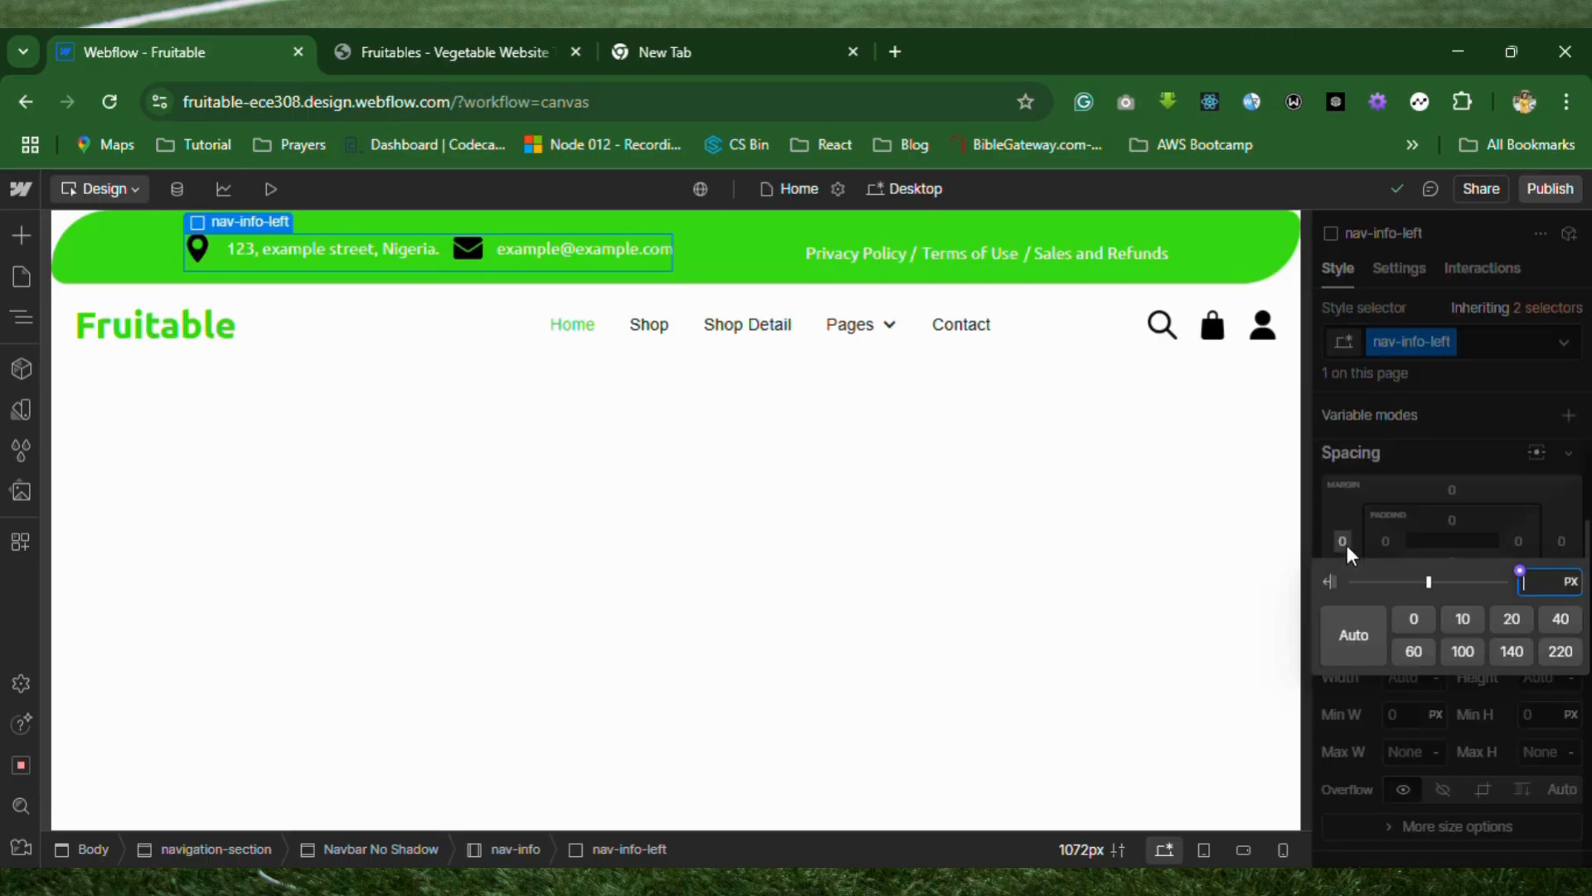
pyautogui.write('-140')
pyautogui.press('Return')
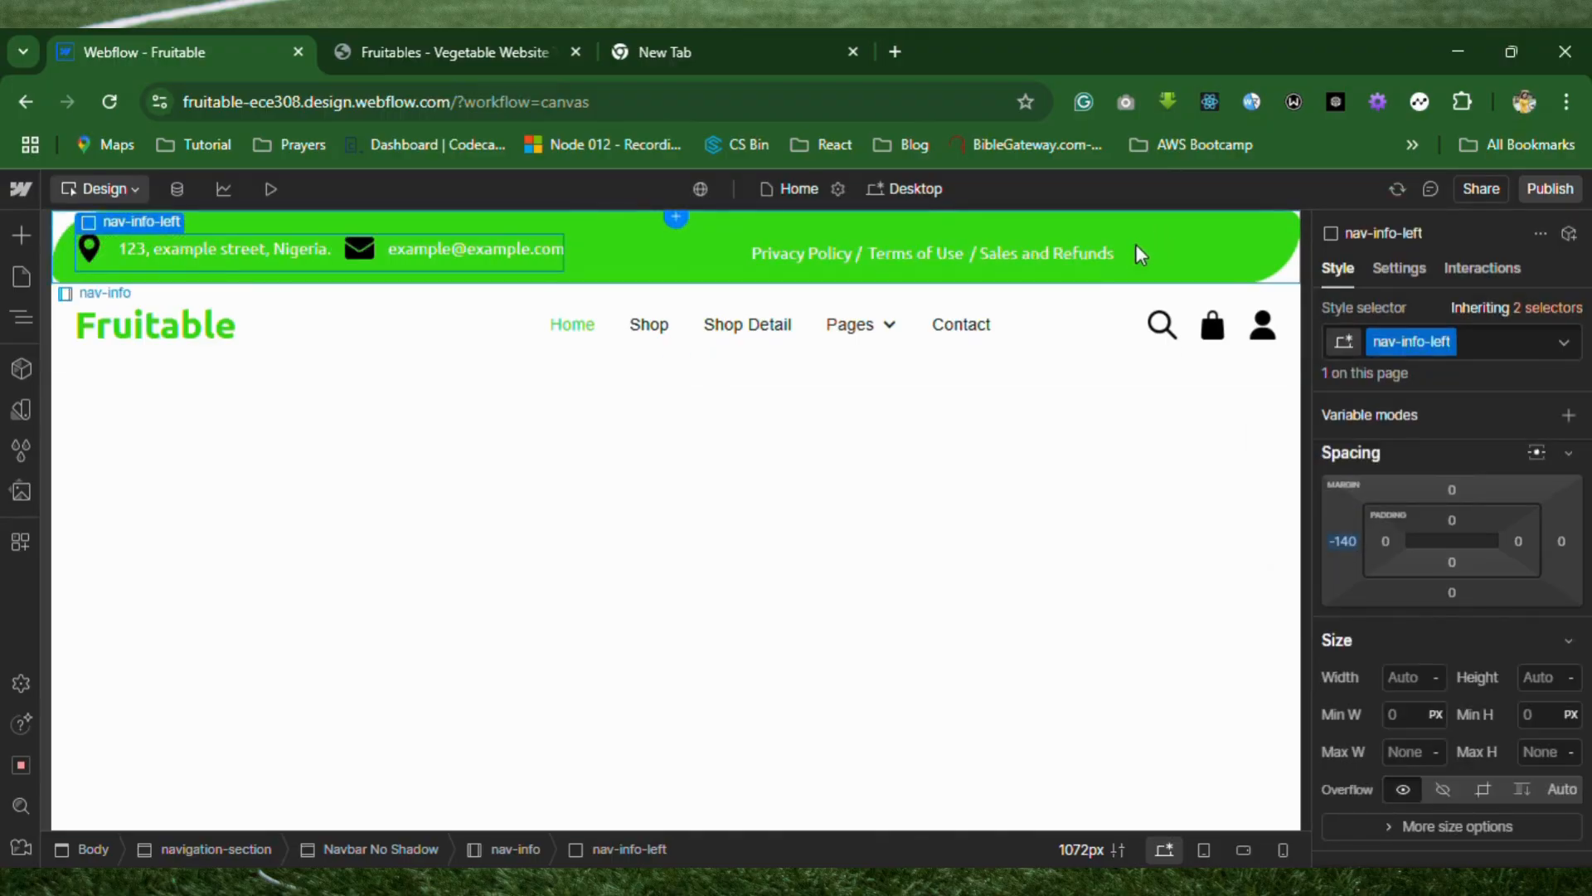
# Set the right margin of the nav-info-right block to -140 px and check the info bar in the preview.
pyautogui.click(968, 267)
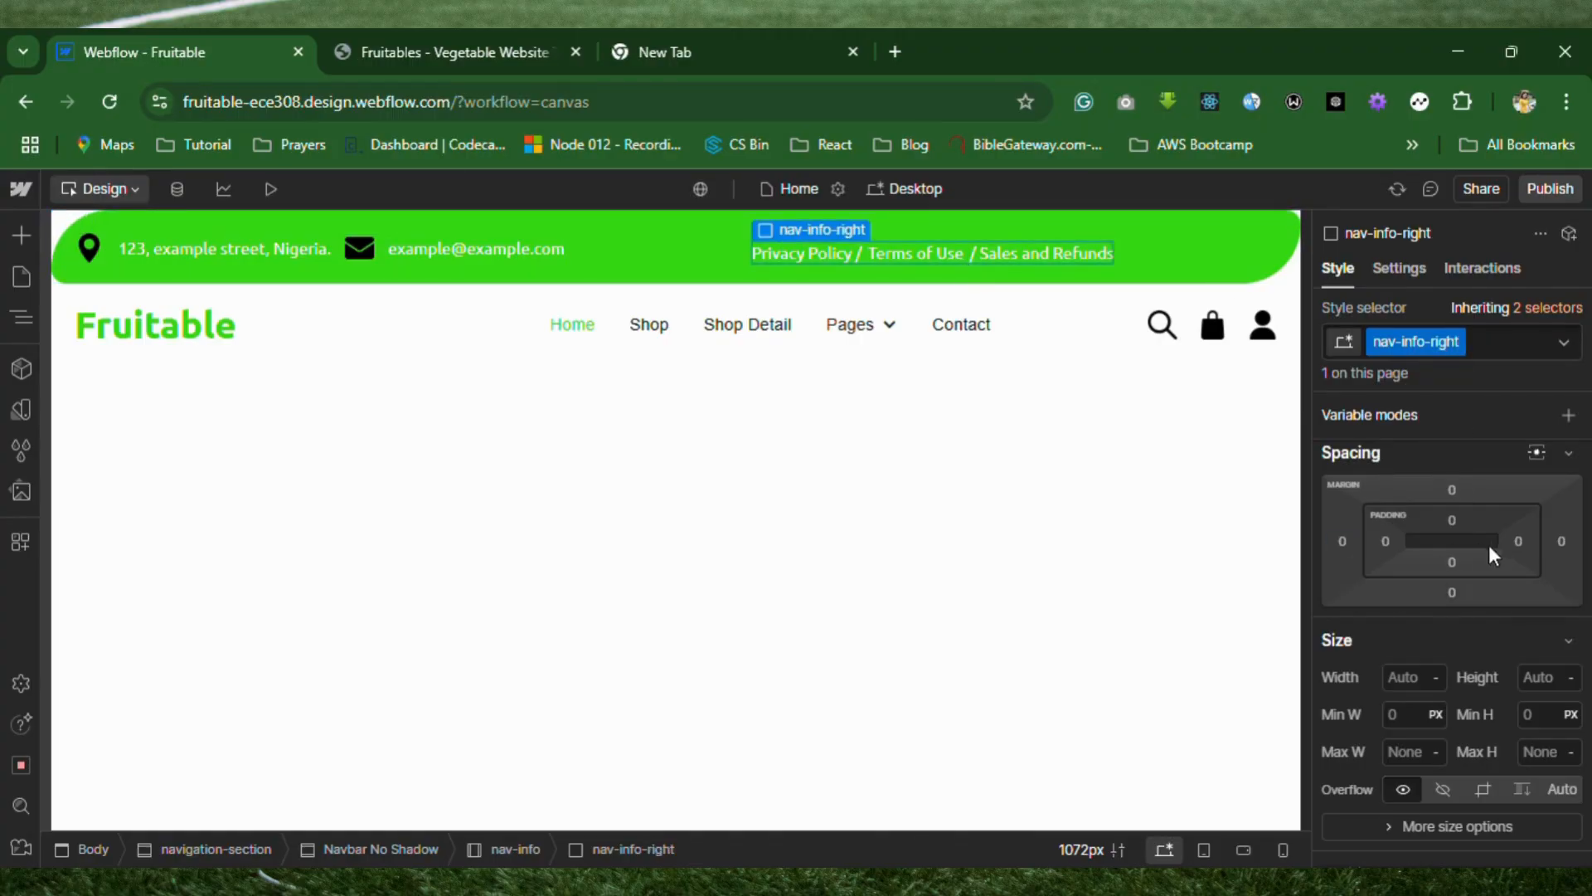
pyautogui.click(1564, 544)
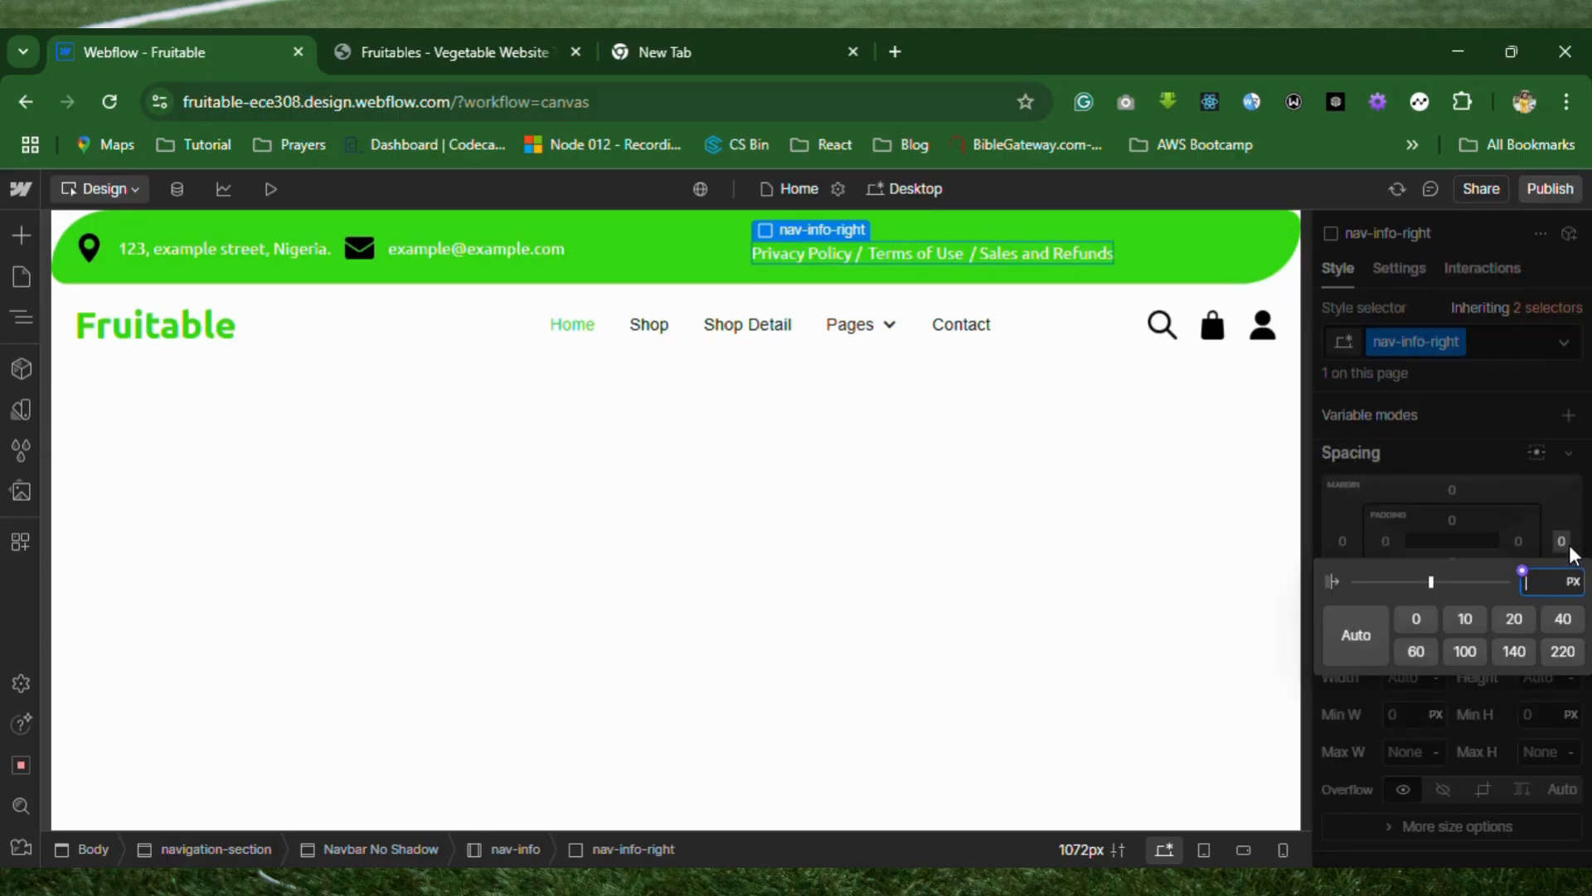
pyautogui.write('-140')
pyautogui.press('Return')
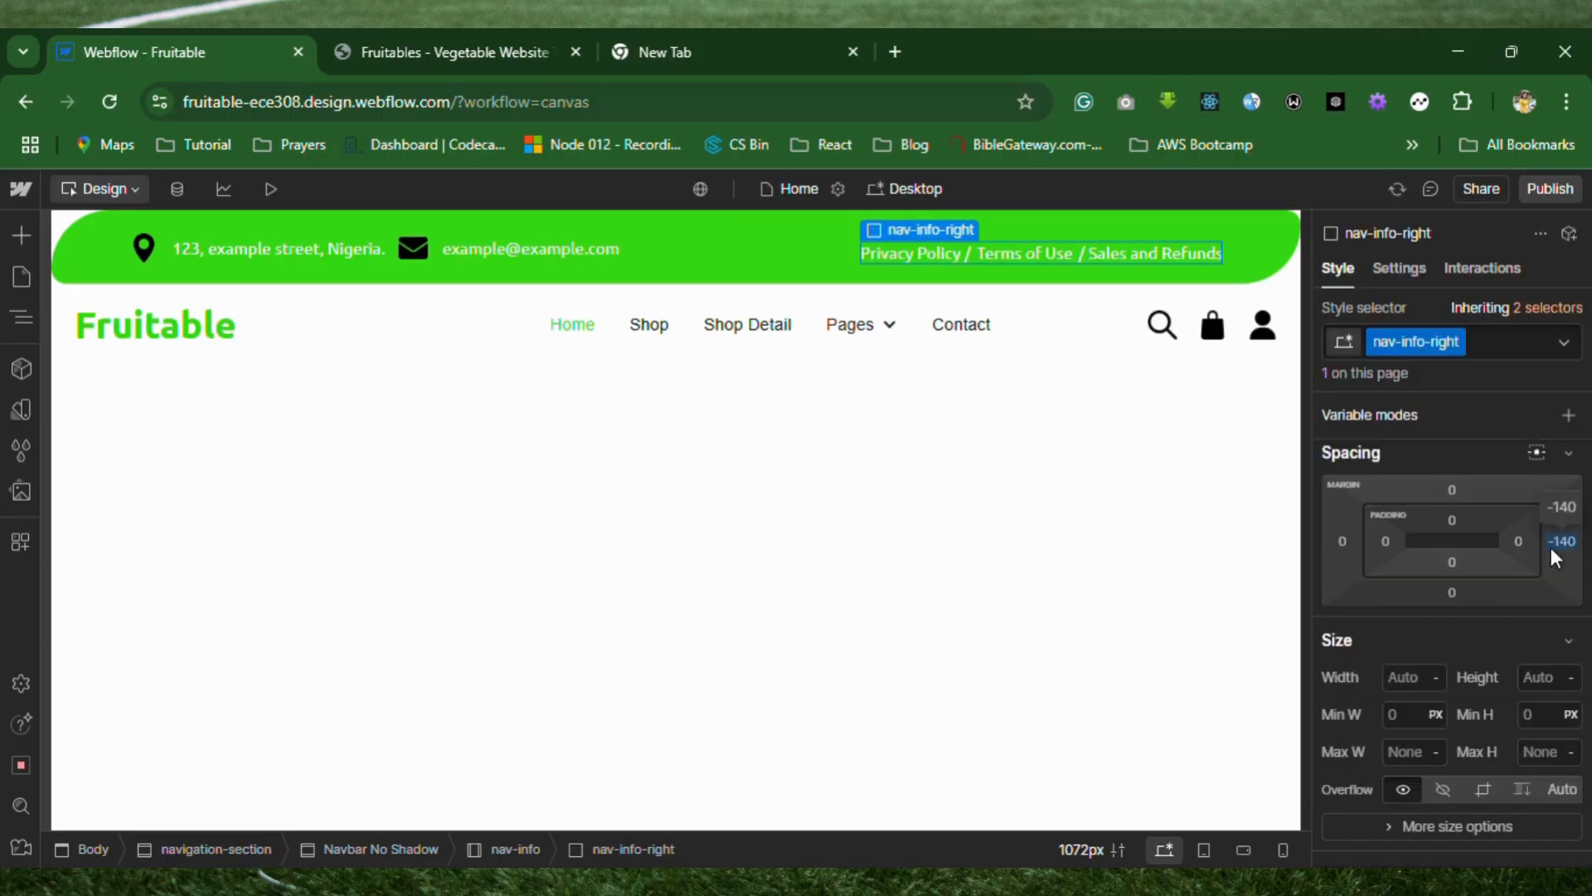
pyautogui.click(268, 189)
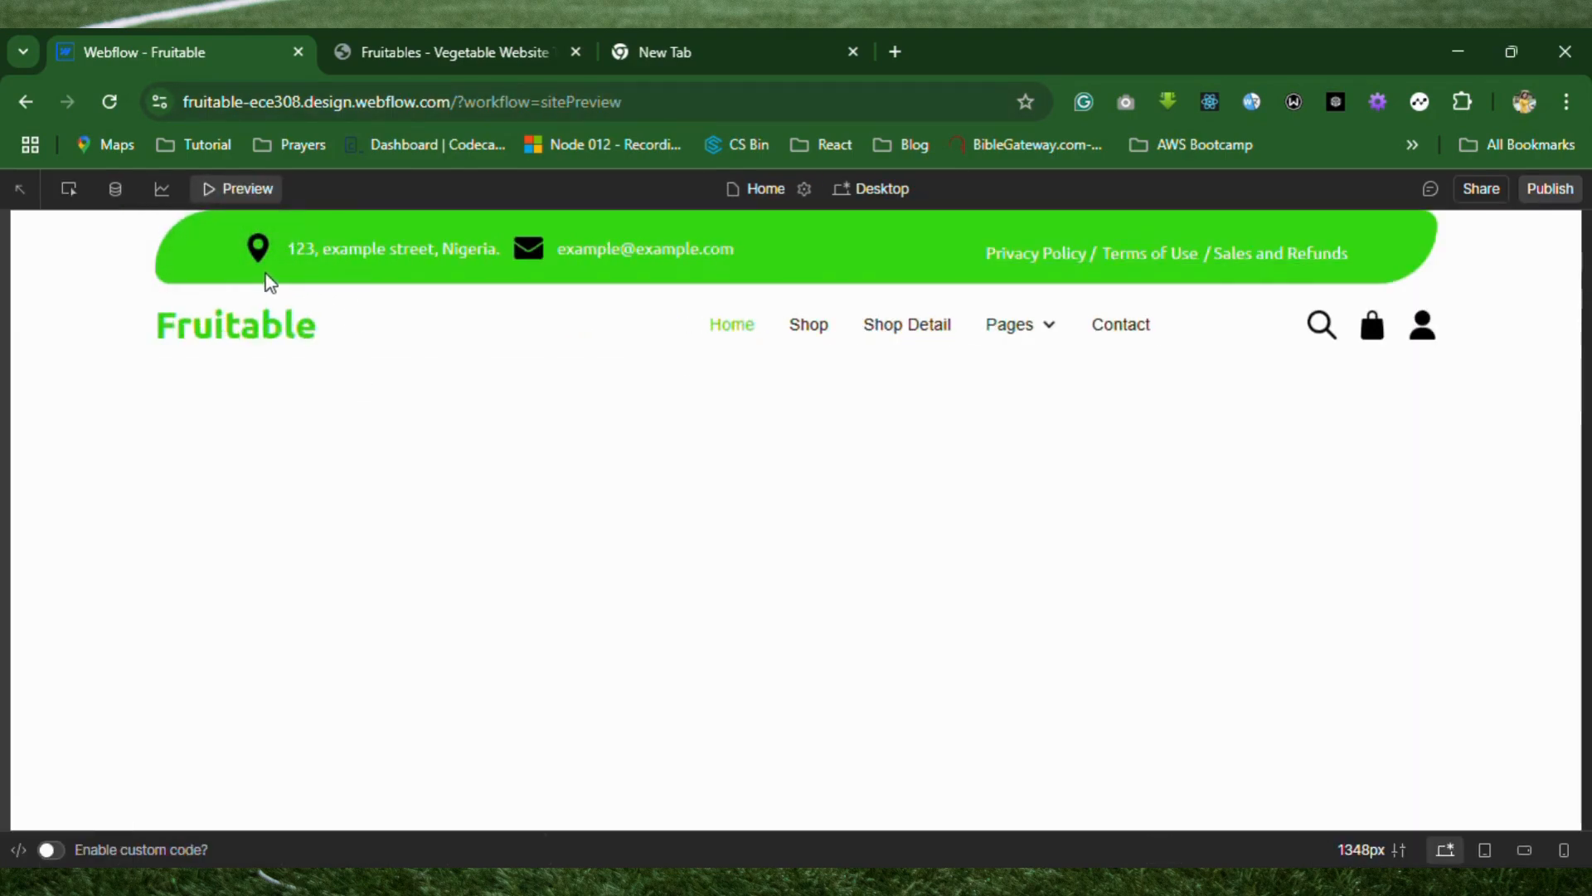
pyautogui.click(235, 188)
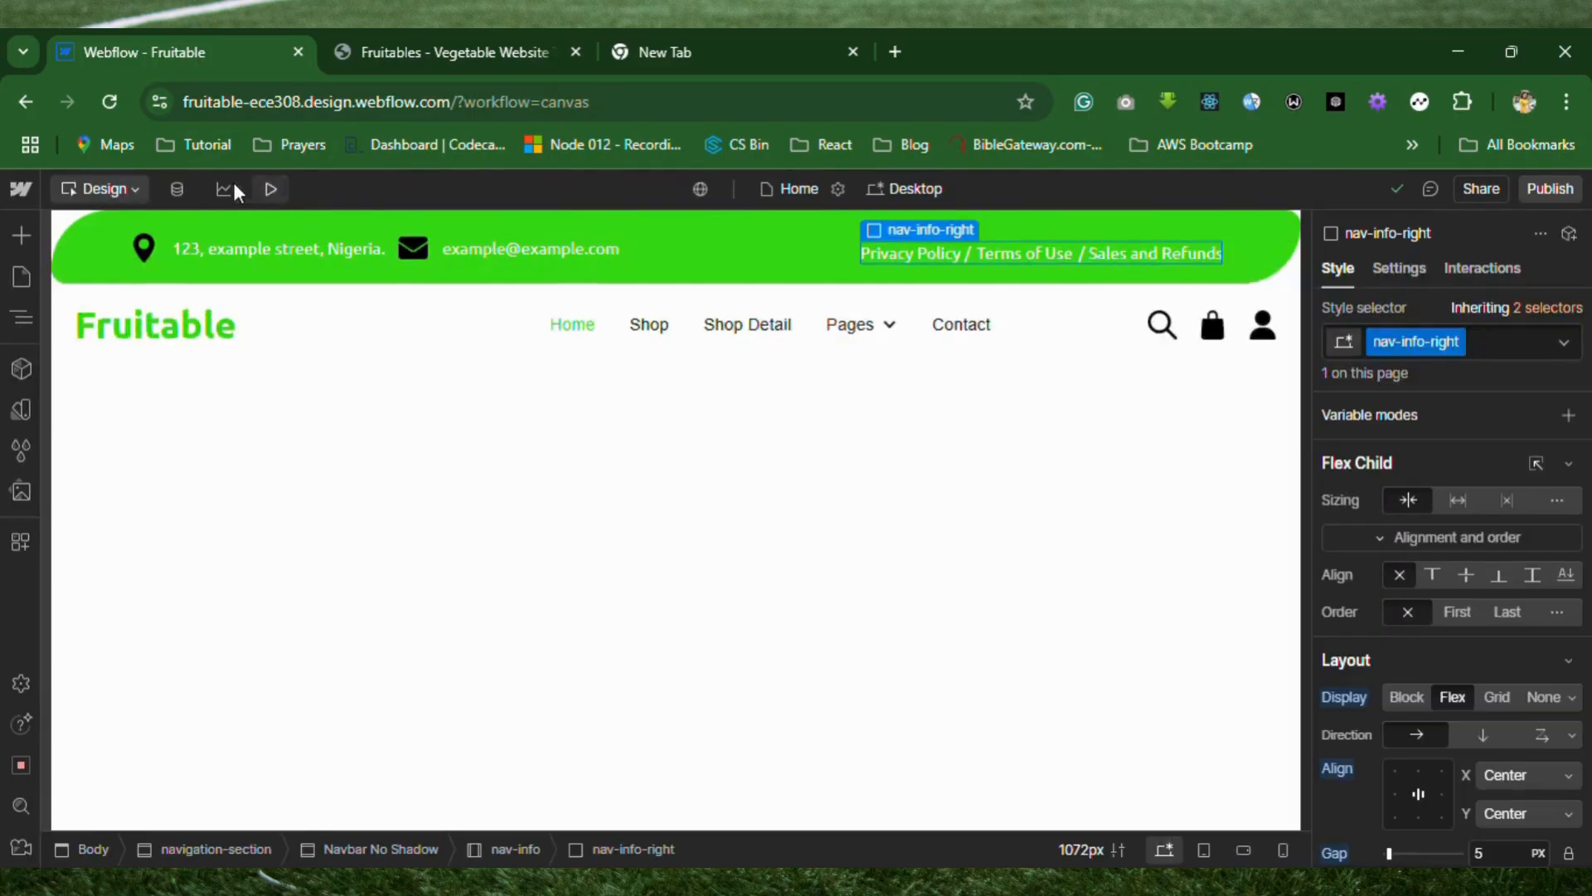
# Set the left margin of the nav-info-left block, containing the address and email, to -200 px.
pyautogui.click(152, 267)
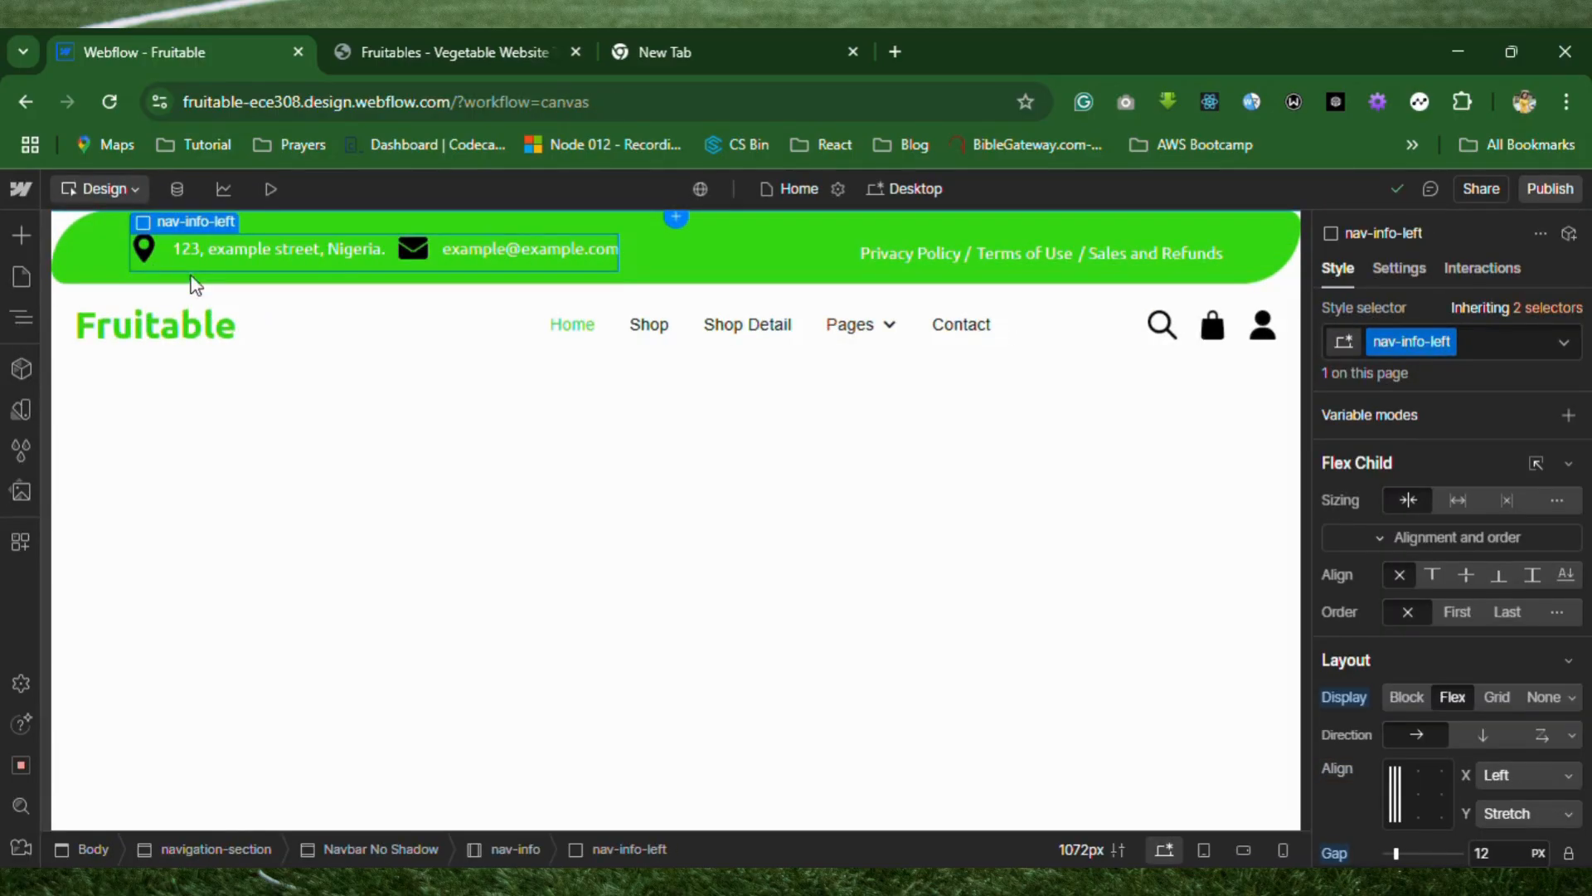
pyautogui.scroll(-3, 1490, 760)
pyautogui.scroll(3, 1490, 759)
pyautogui.scroll(-4, 1489, 760)
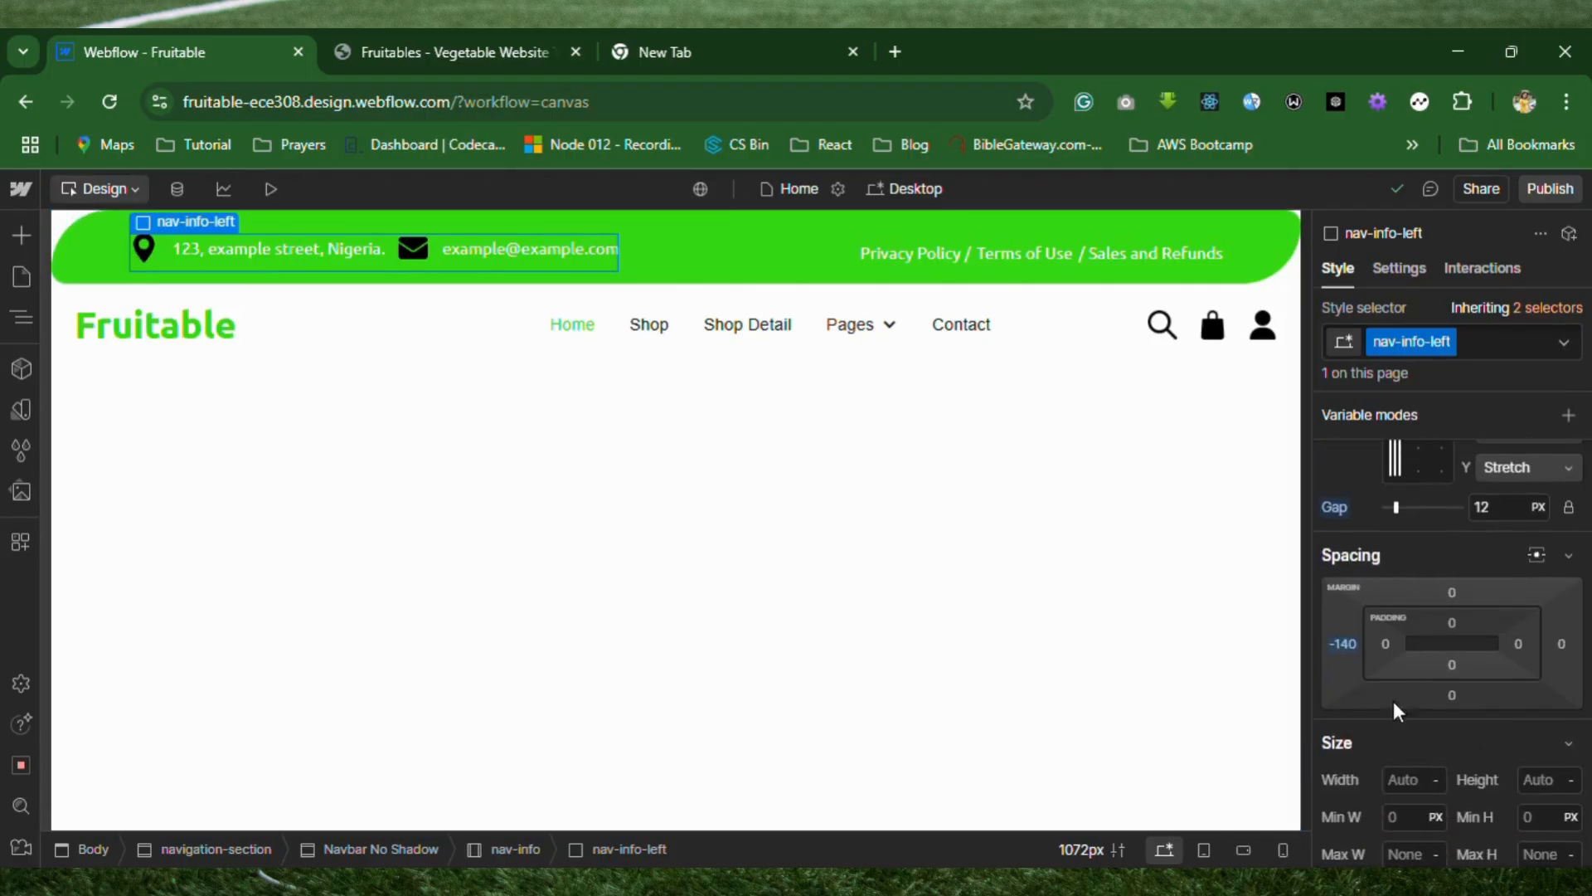
pyautogui.click(1344, 644)
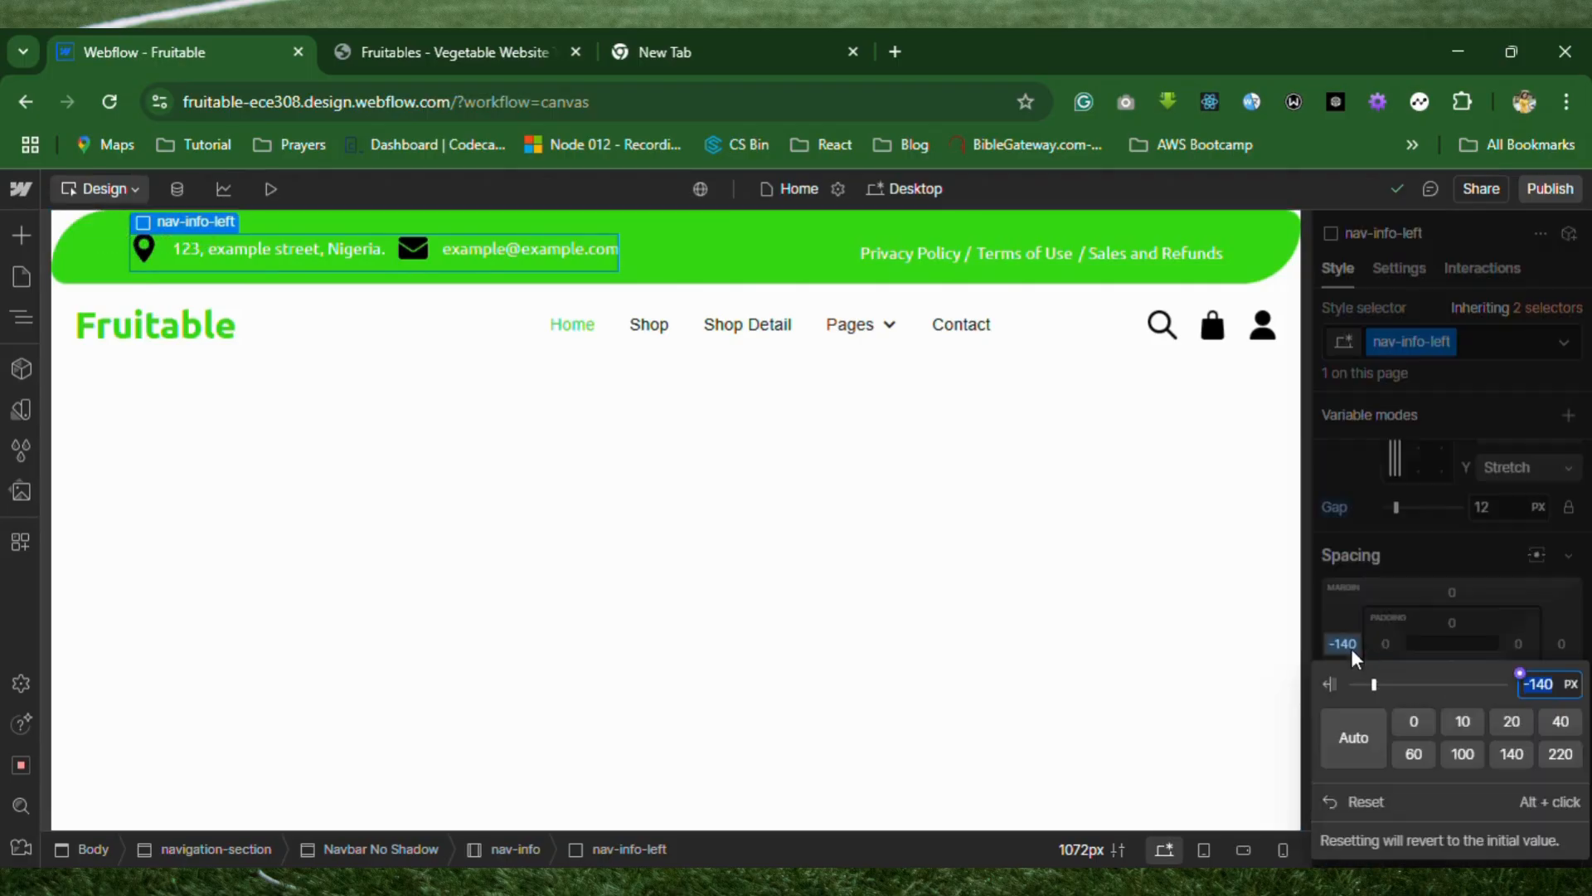
pyautogui.click(1549, 690)
pyautogui.press('BackSpace')
pyautogui.press('BackSpace')
pyautogui.press('BackSpace')
pyautogui.write('200')
pyautogui.press('Return')
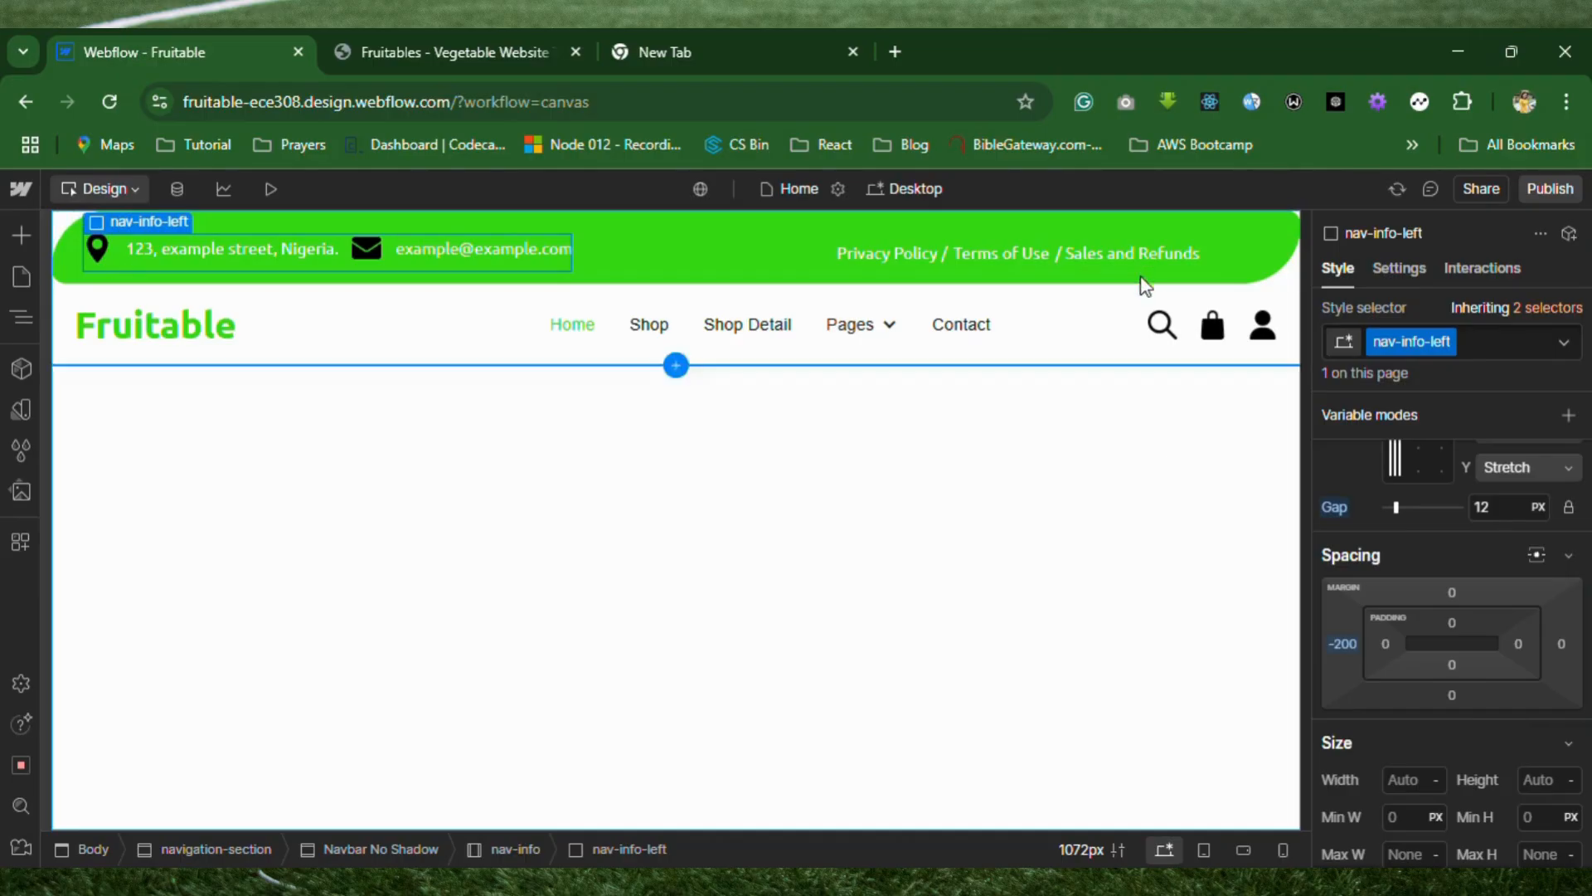
# Set the right margin of the nav-info-right block to -200 px, and compare the previewed header with the Fruitables template.
pyautogui.click(1051, 260)
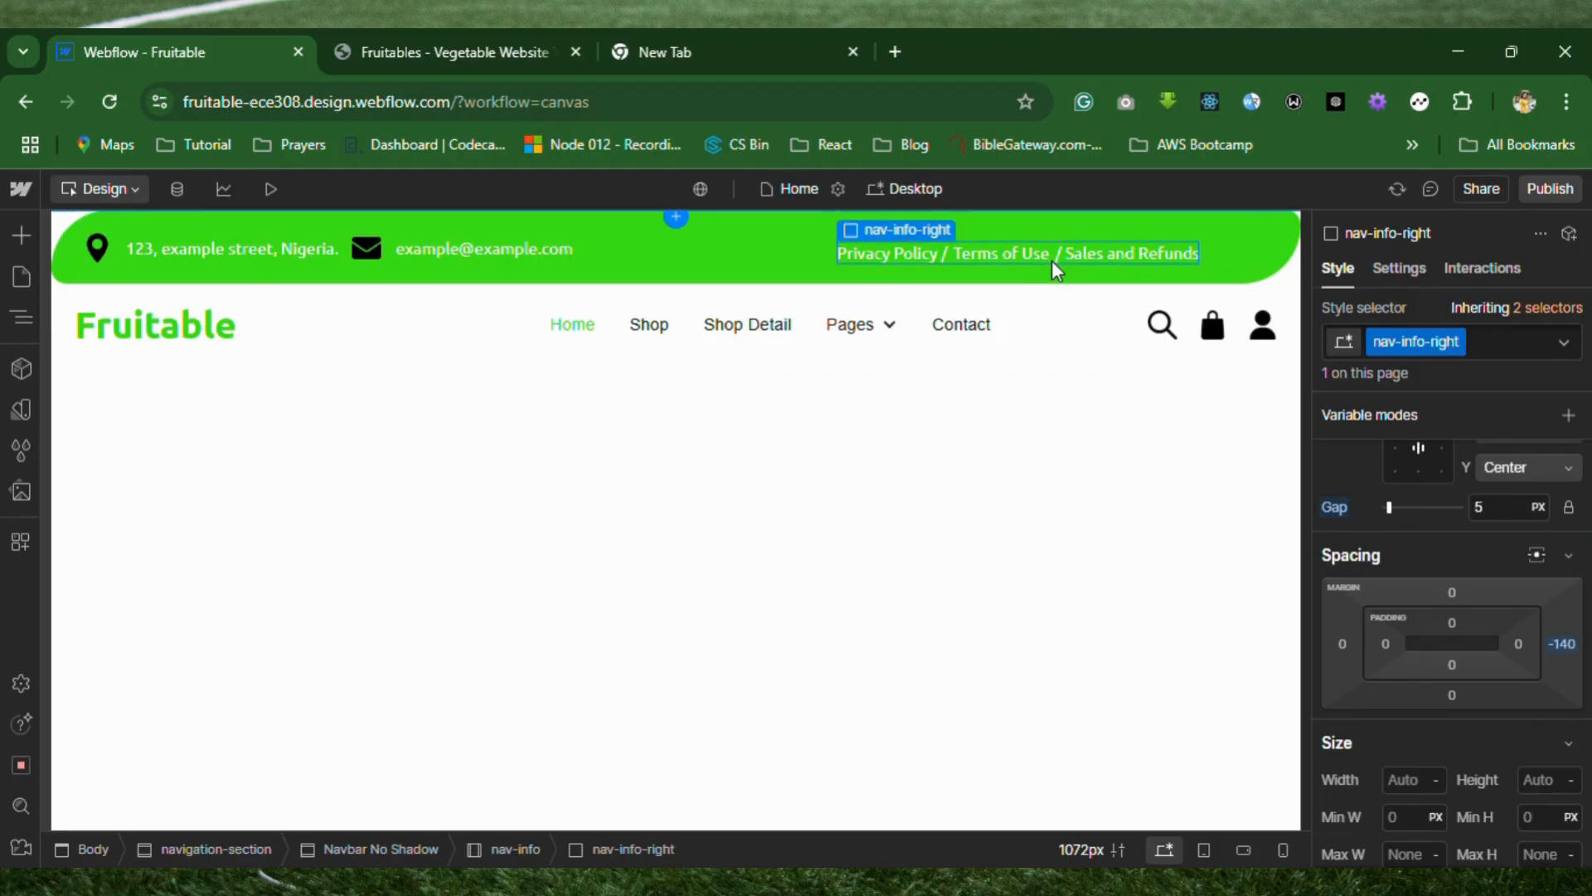
pyautogui.click(1564, 644)
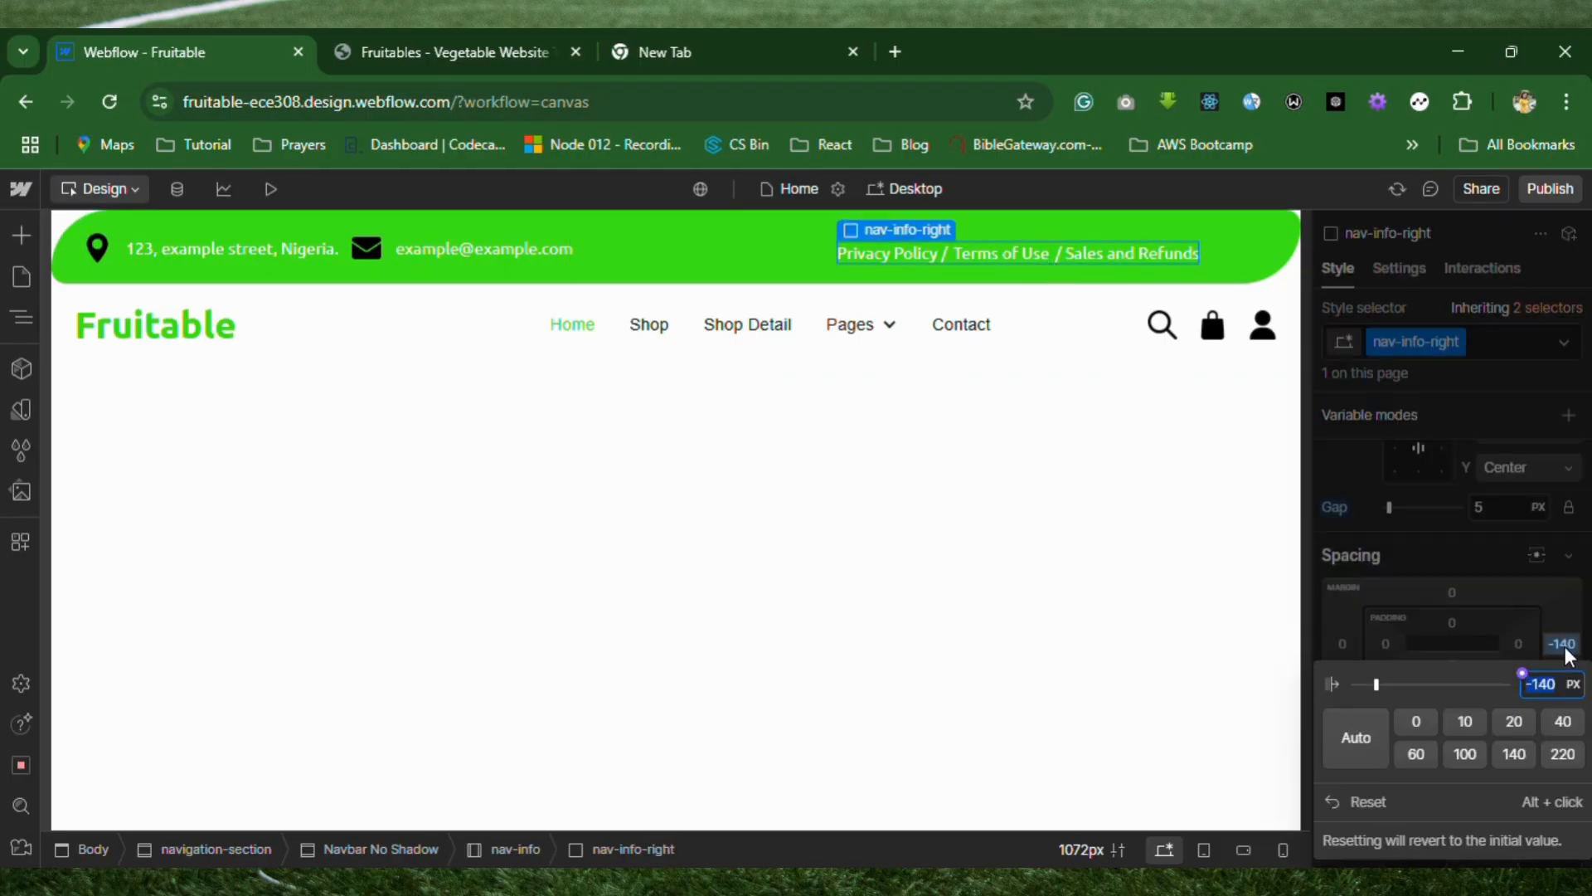
pyautogui.press('BackSpace')
pyautogui.press('BackSpace')
pyautogui.press('BackSpace')
pyautogui.press('Return')
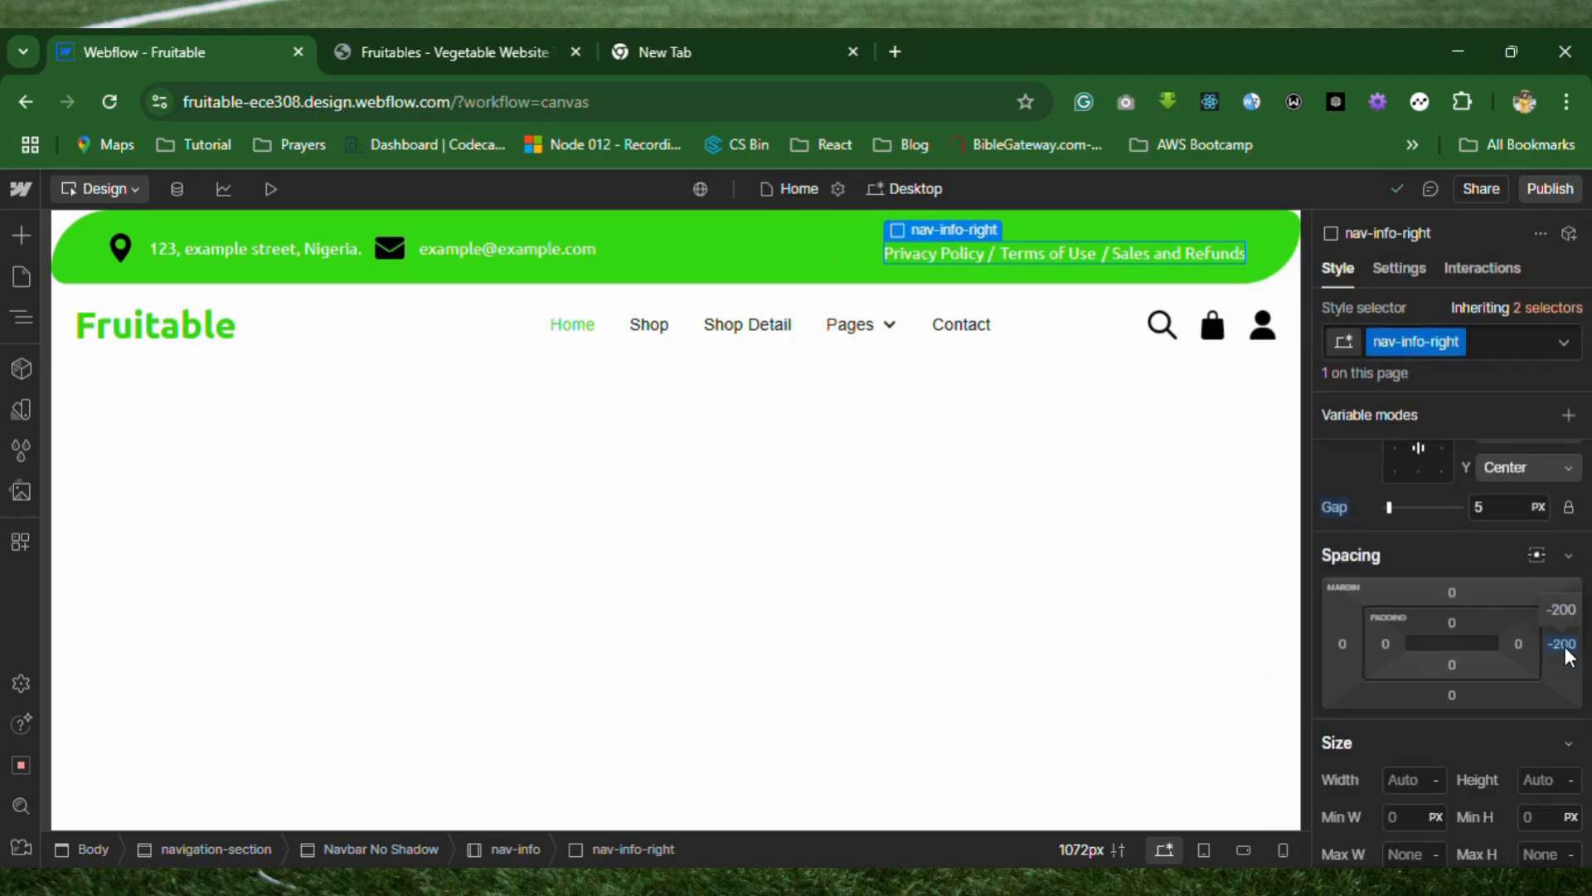
pyautogui.click(266, 186)
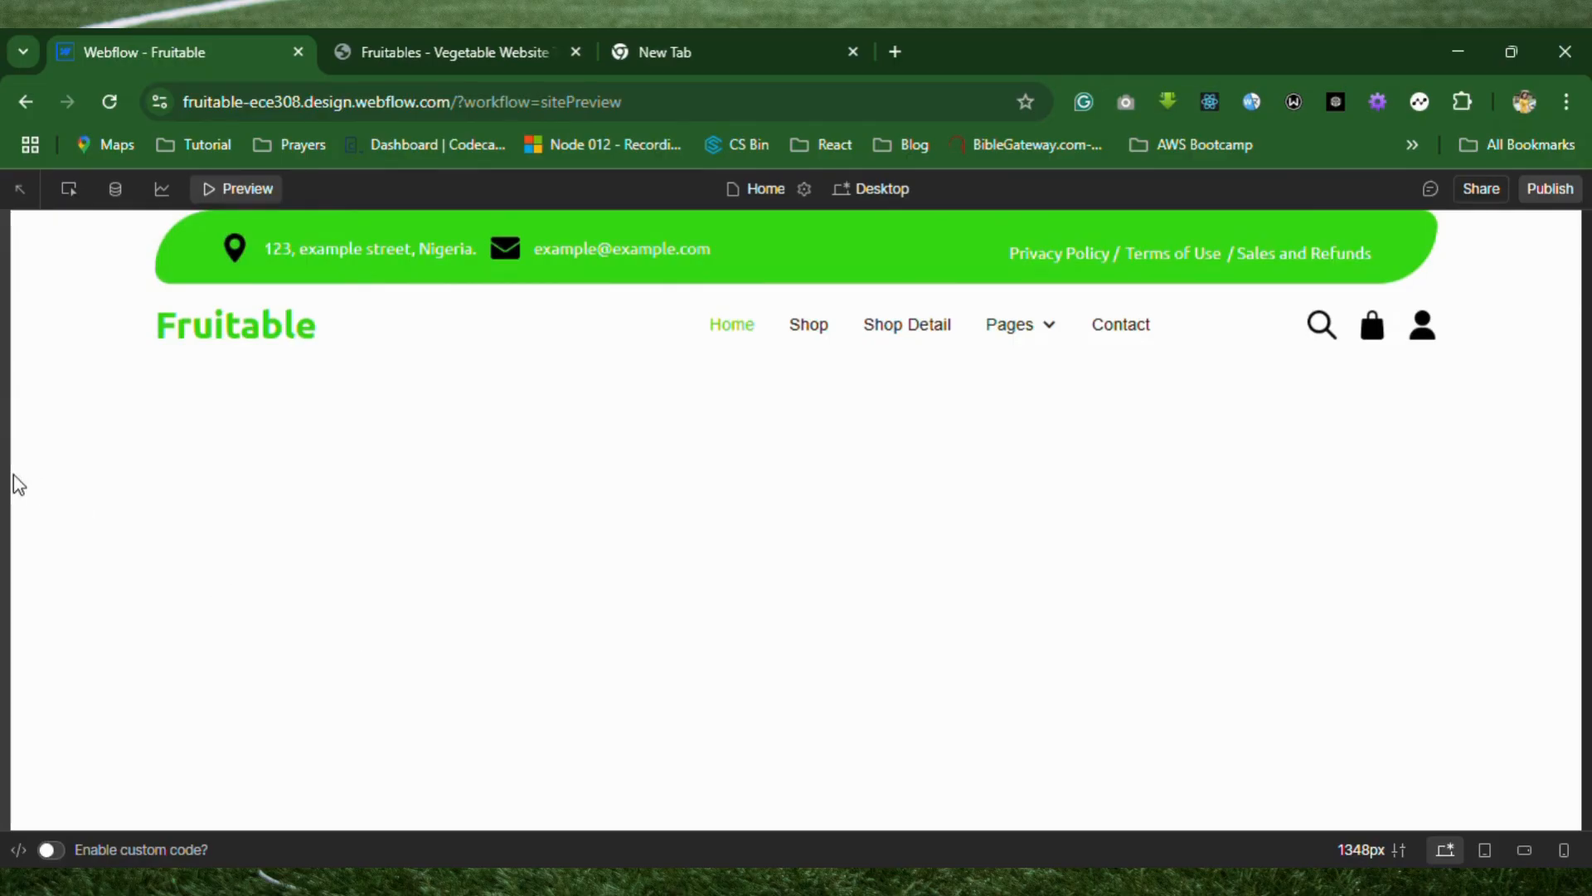
pyautogui.click(455, 50)
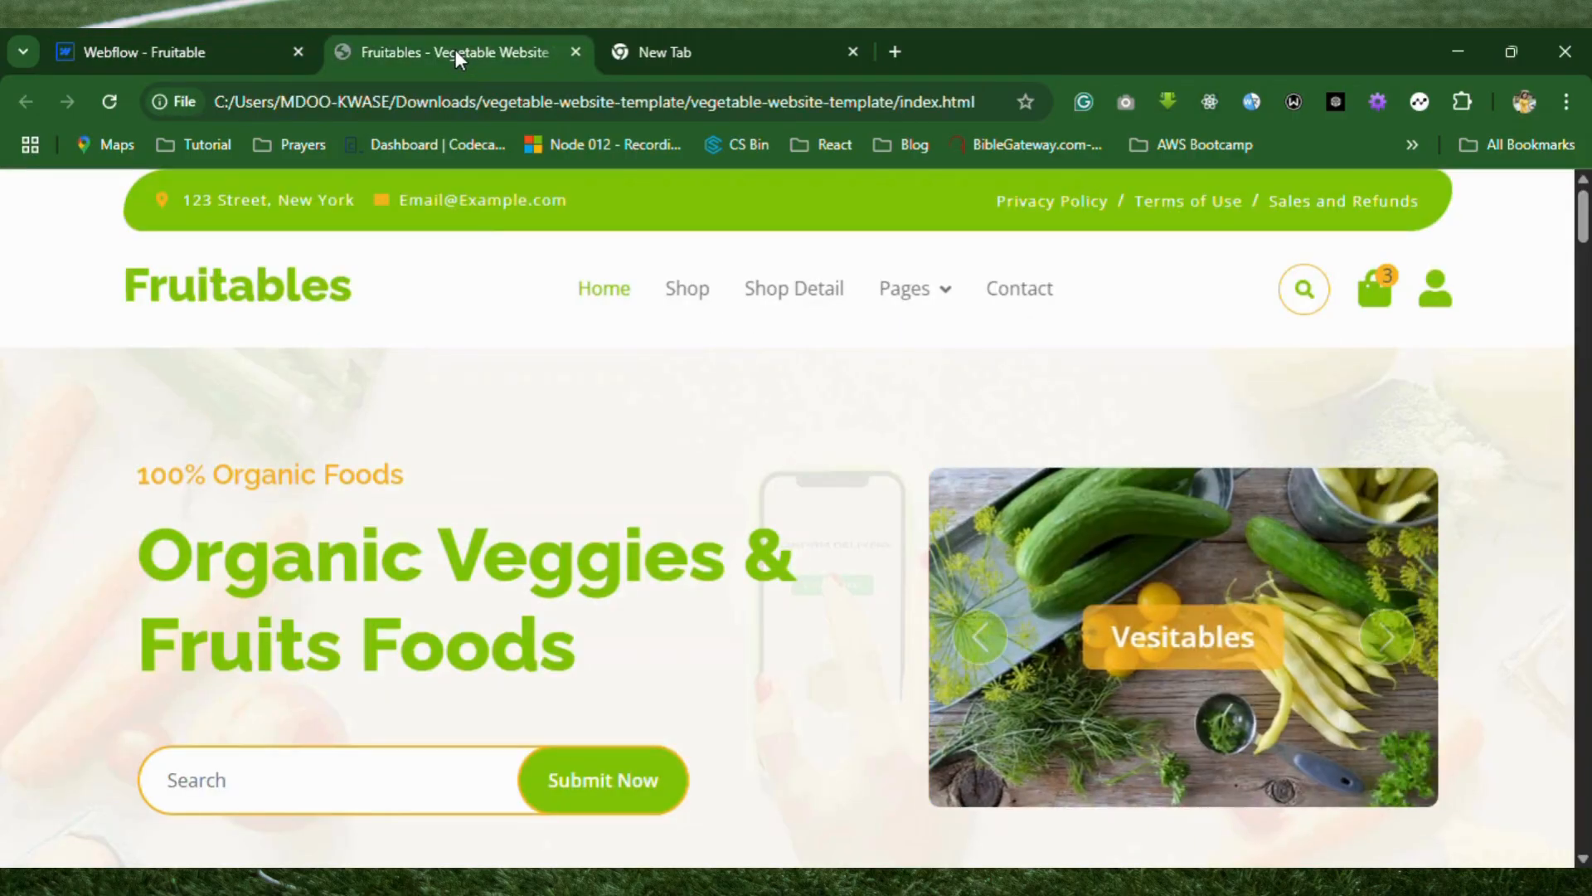